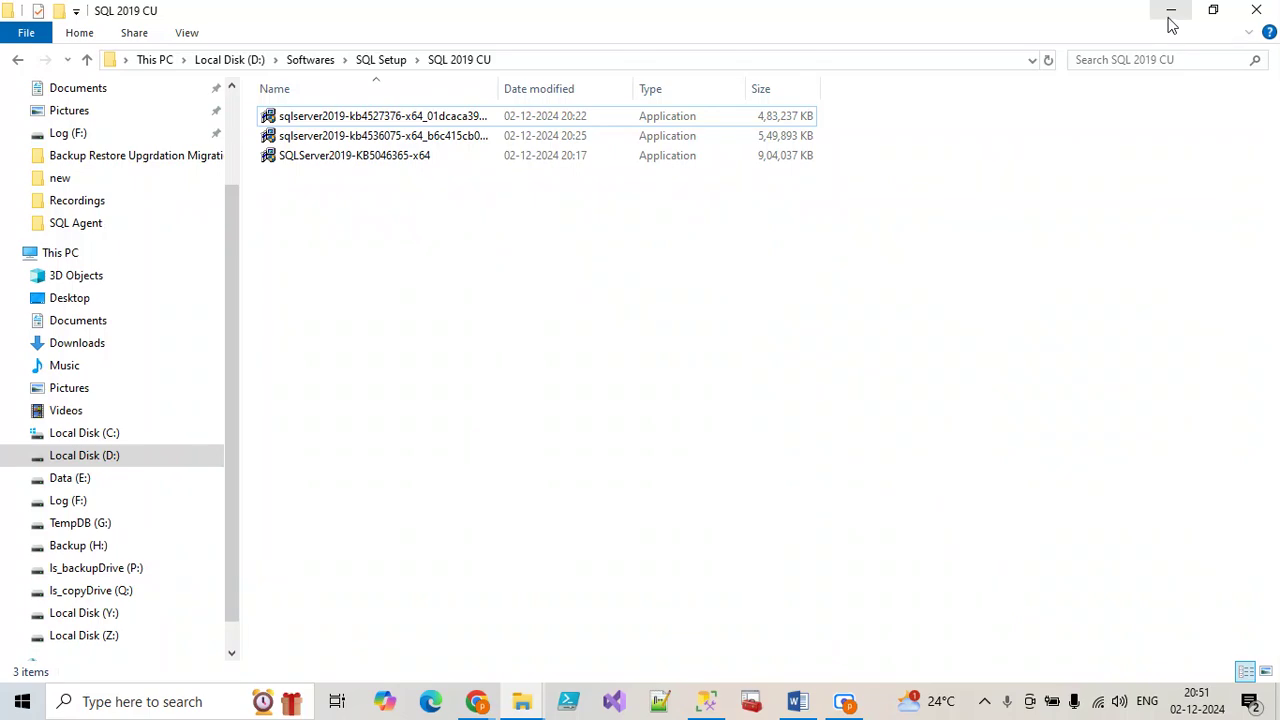
Minimize the SQL 2019 CU and Patching folder windows and switch to Word to show the start of the SQL Server Patching document
click(845, 703)
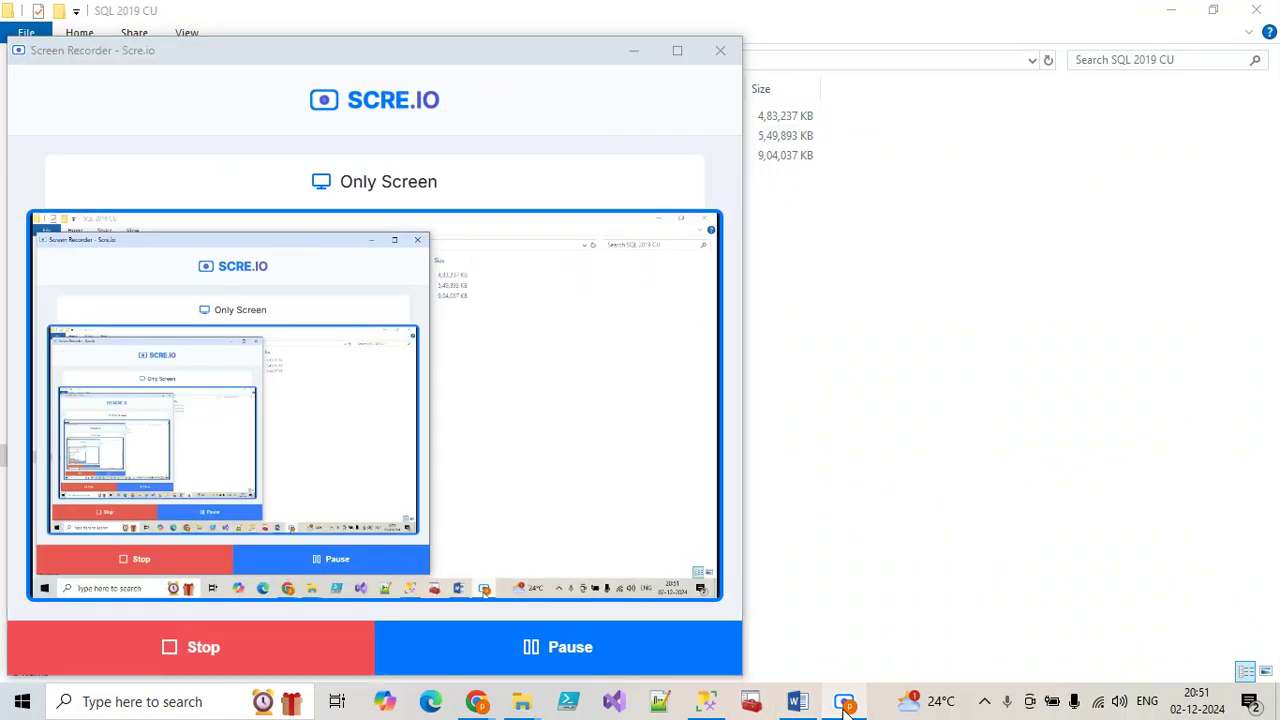
click(845, 703)
click(1172, 14)
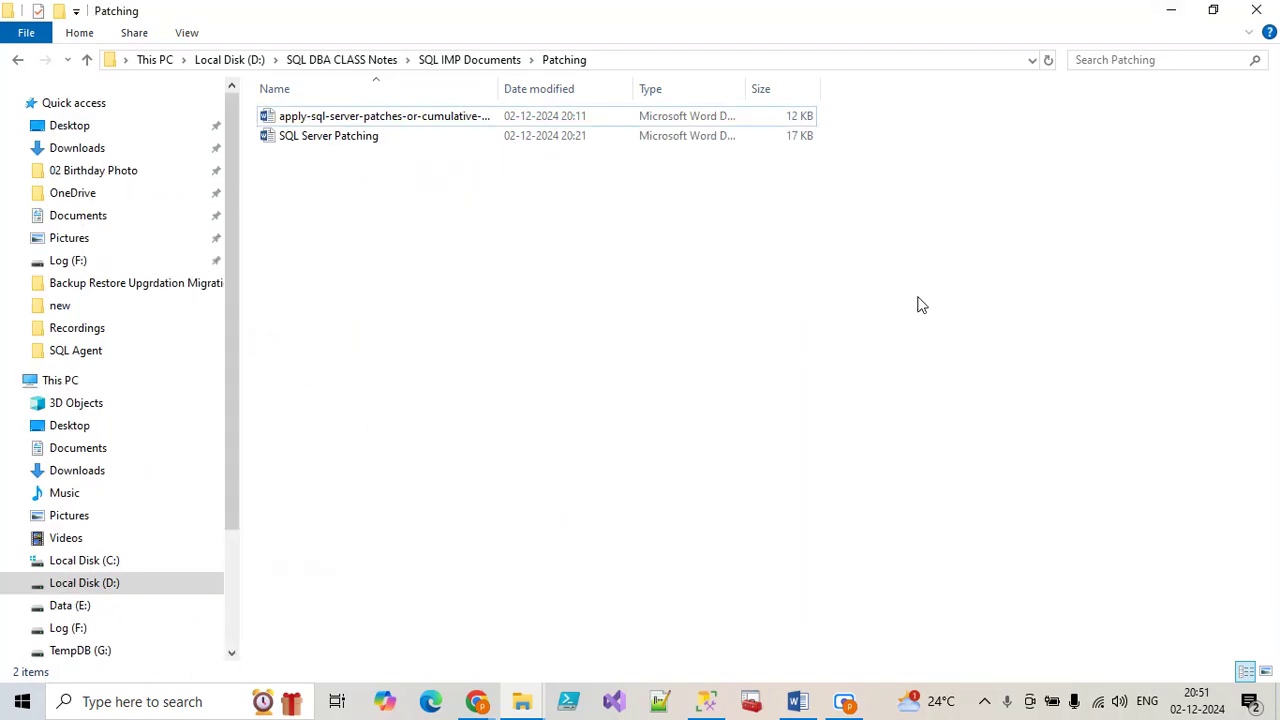
click(1170, 12)
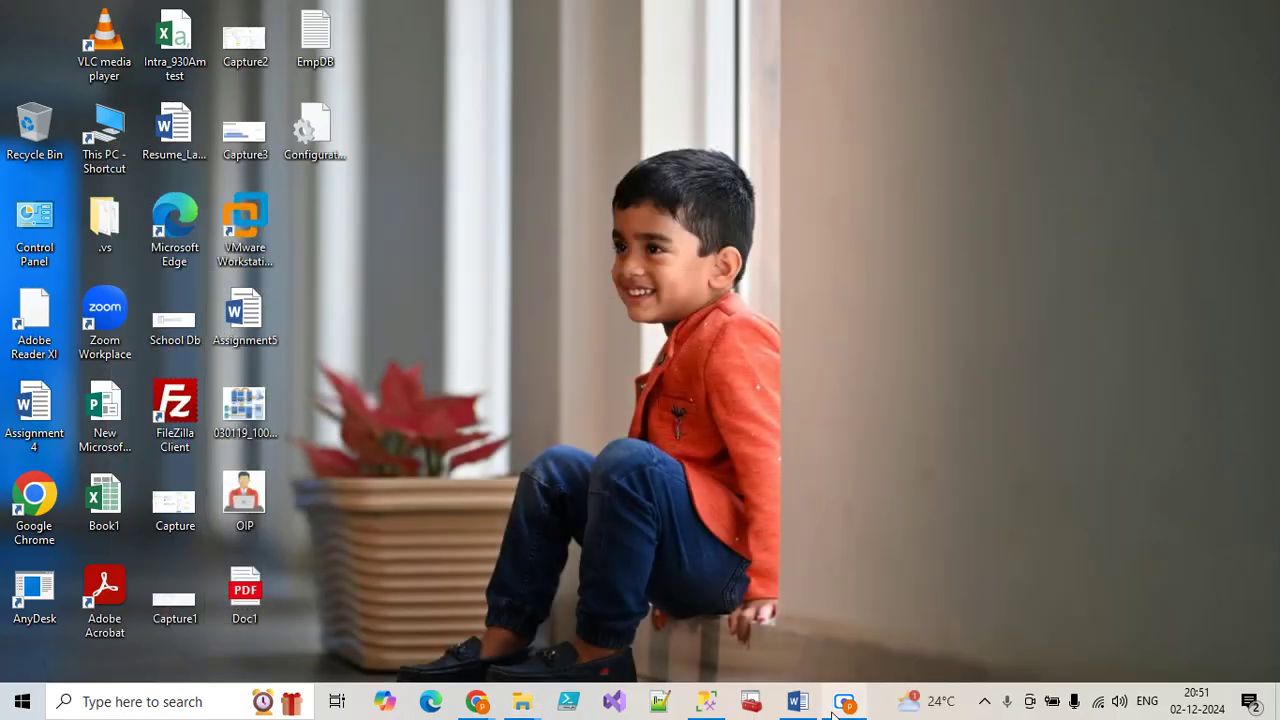
click(797, 701)
scroll(672, 360, up, 20)
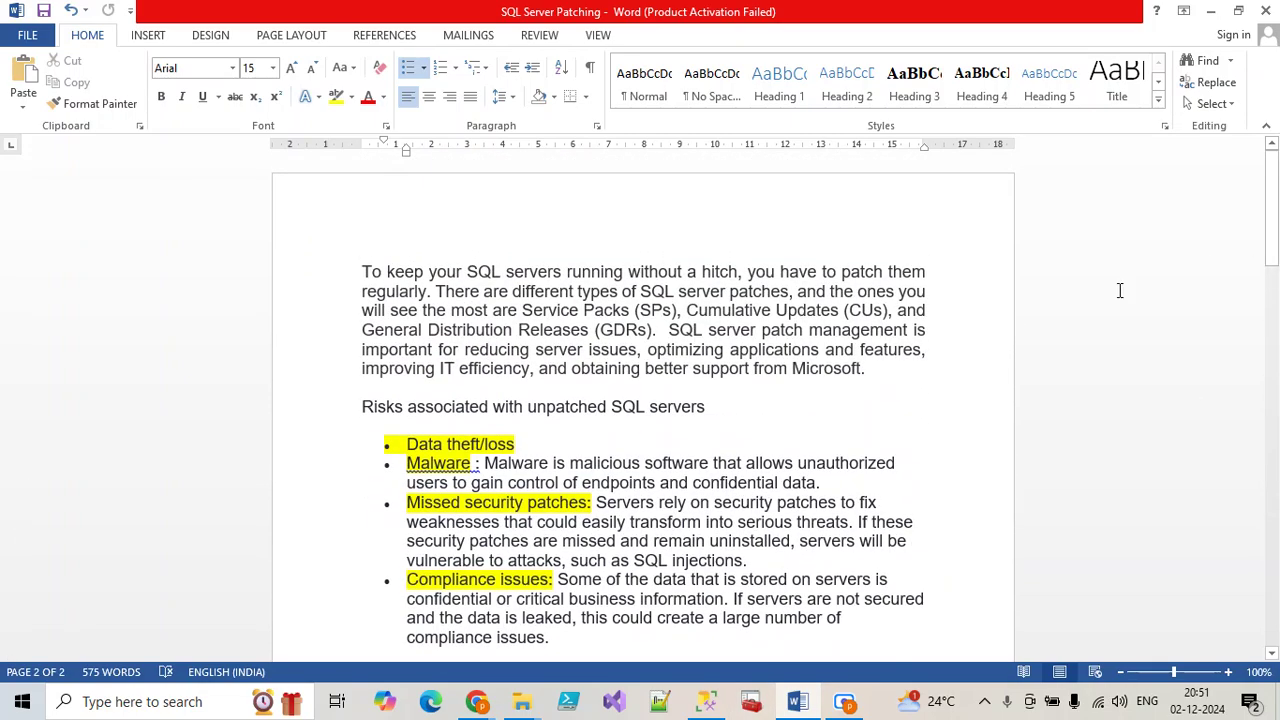
Read the introduction on SQL Server patch types, selecting the phrase "General Distribution Releases (GDRs" as the reading focus
scroll(668, 413, down, 2)
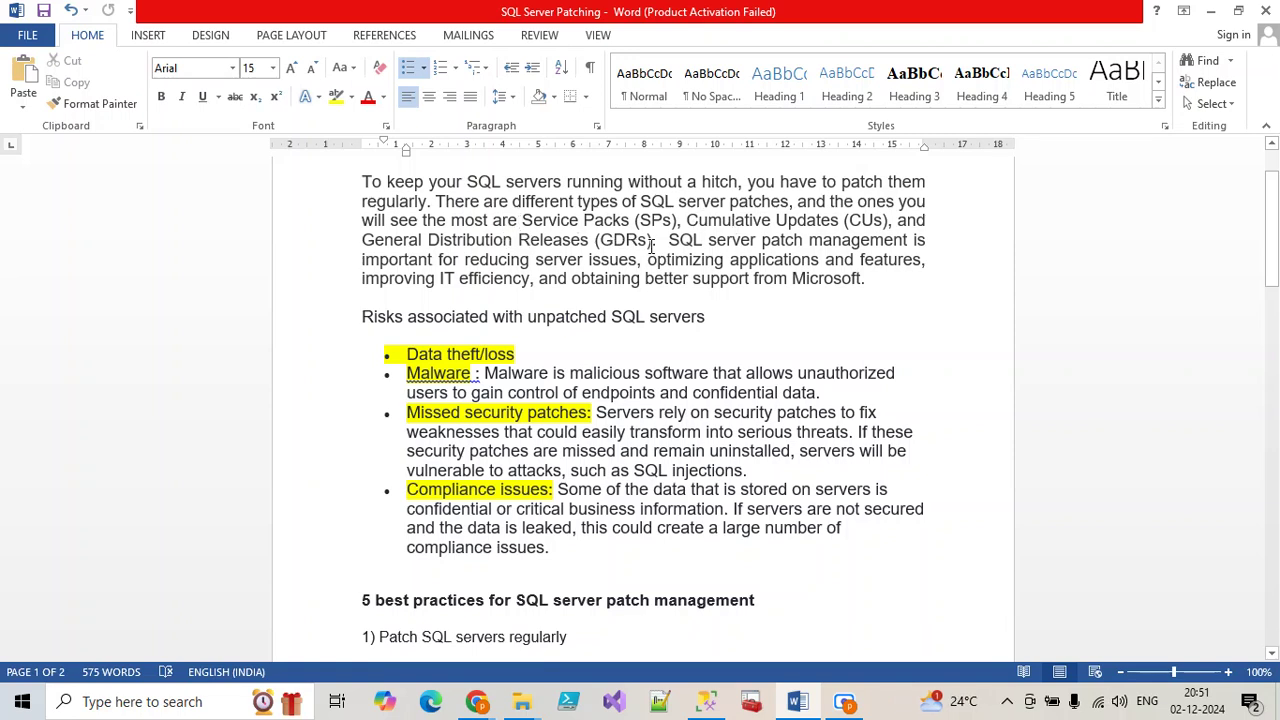
drag(650, 245, 362, 242)
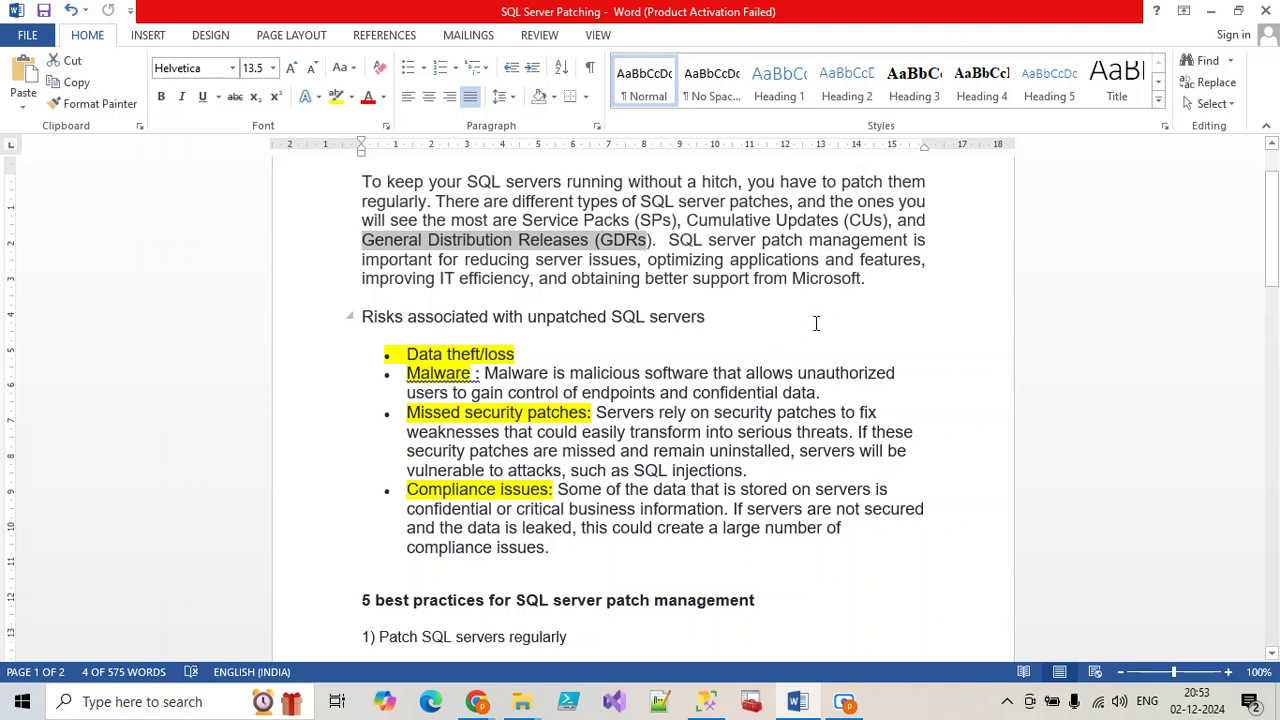
click(871, 300)
Read the heading on risks of unpatched SQL servers and its Data theft/loss and Malware points, selecting each passage in turn
drag(714, 323, 382, 330)
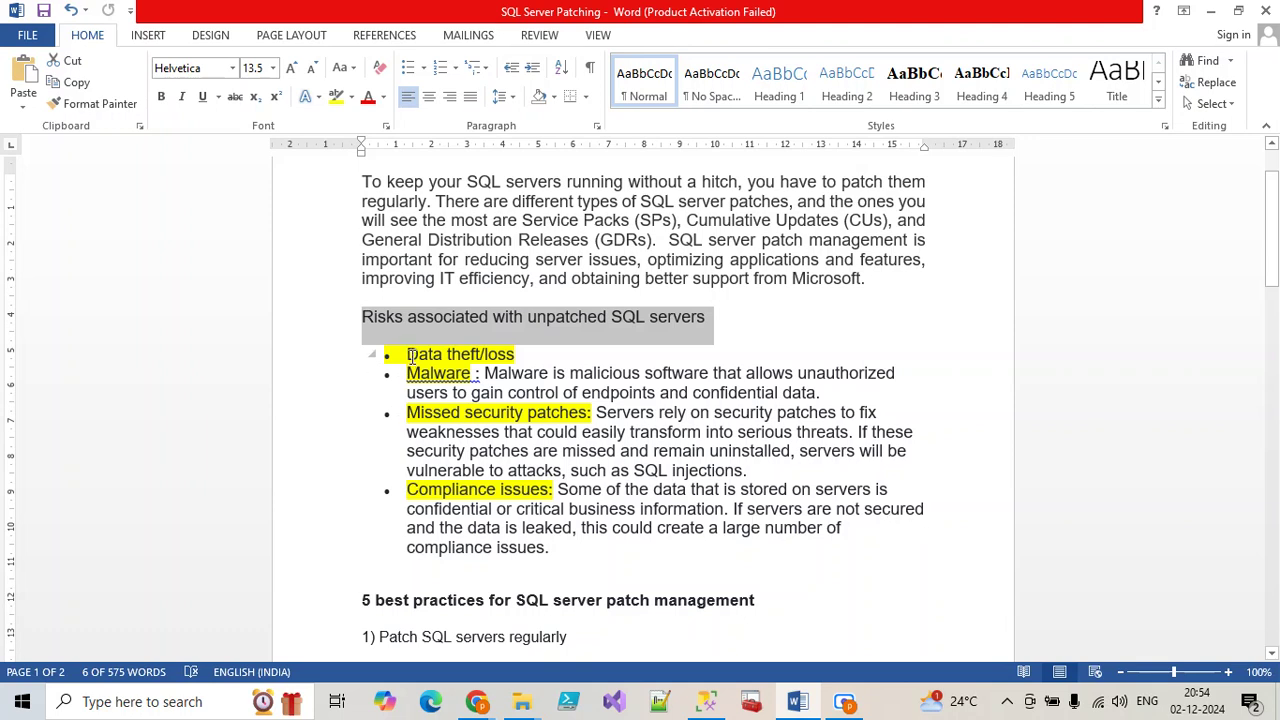
drag(408, 354, 513, 350)
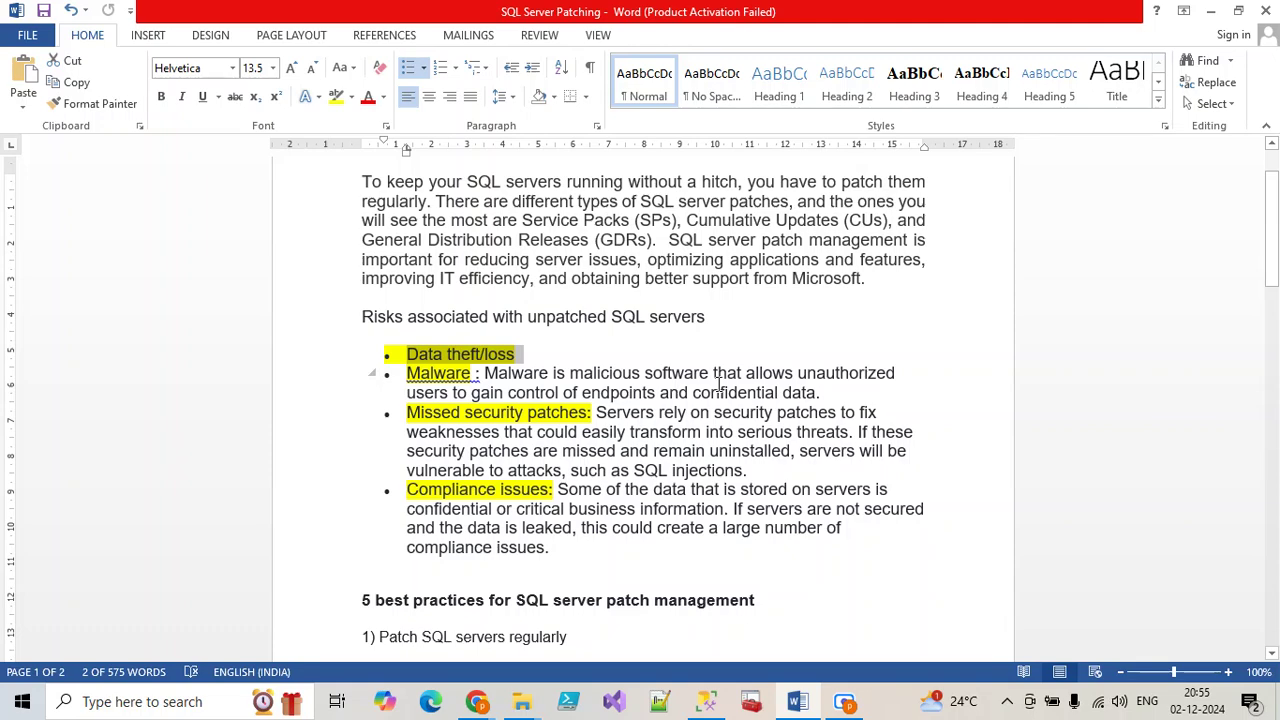
drag(897, 373, 746, 373)
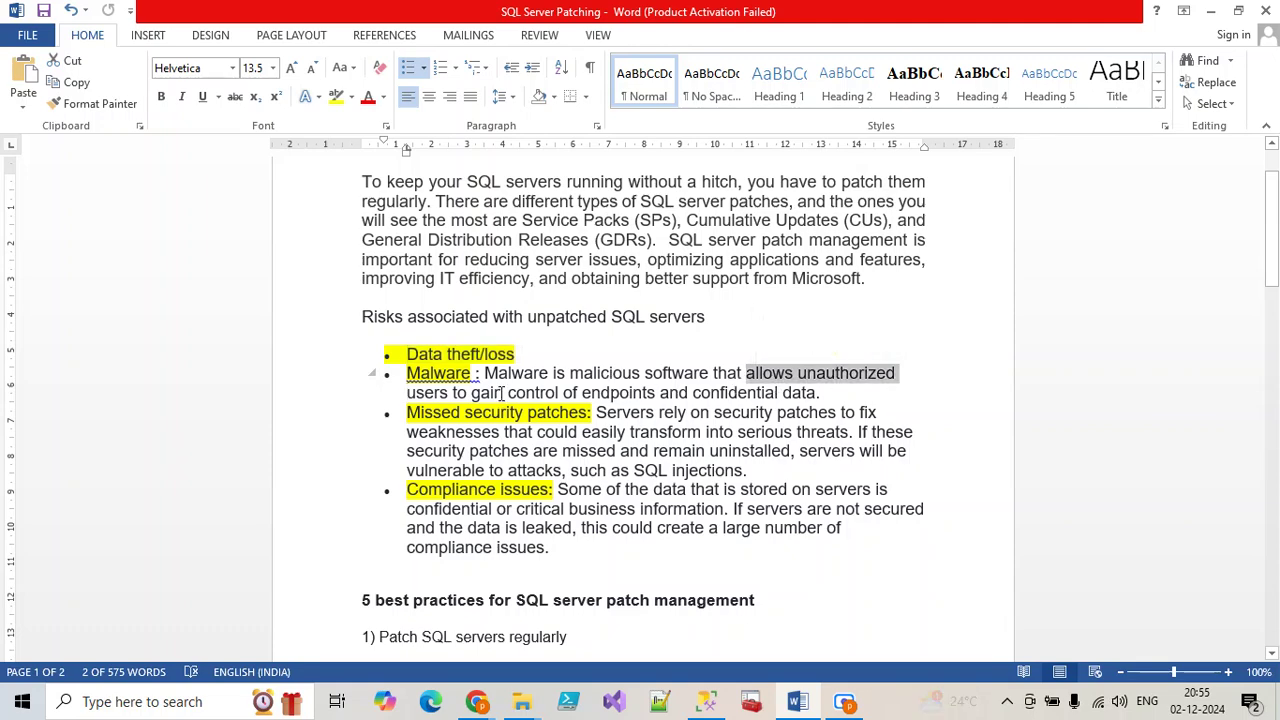
click(490, 373)
drag(487, 373, 828, 403)
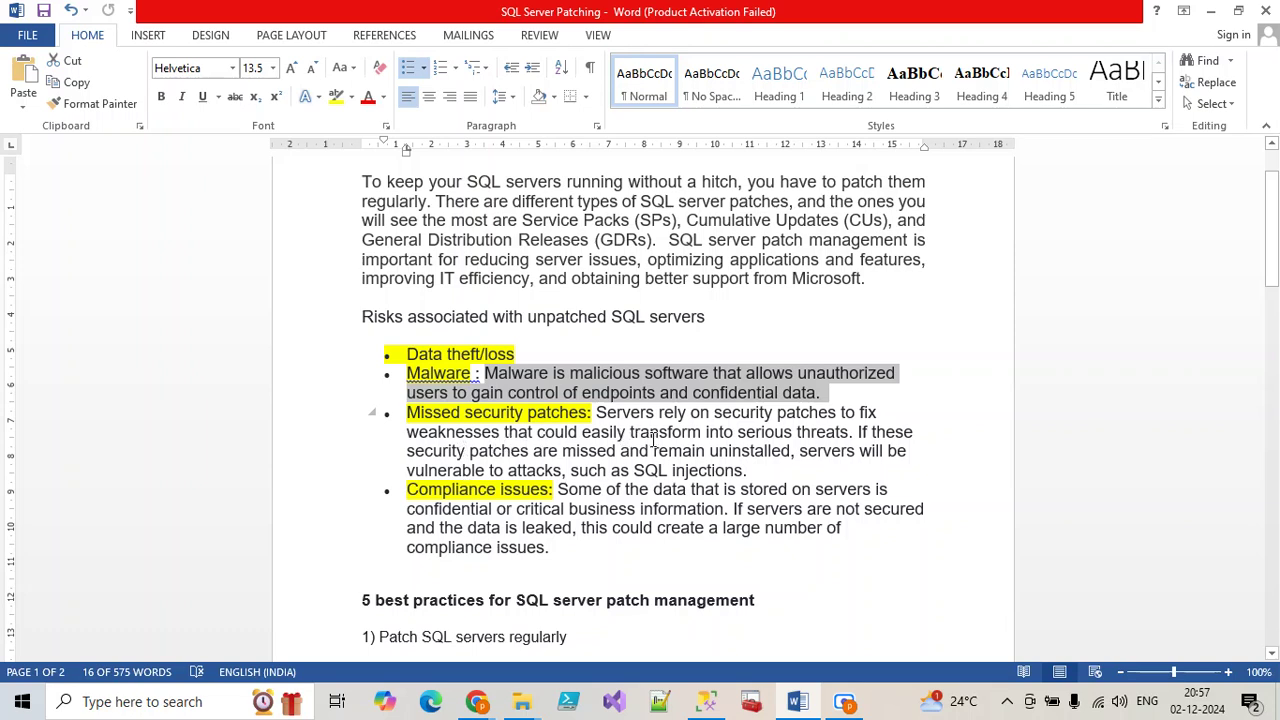
Read the Missed security patches and Compliance issues points, selecting the explanatory text of each
click(856, 437)
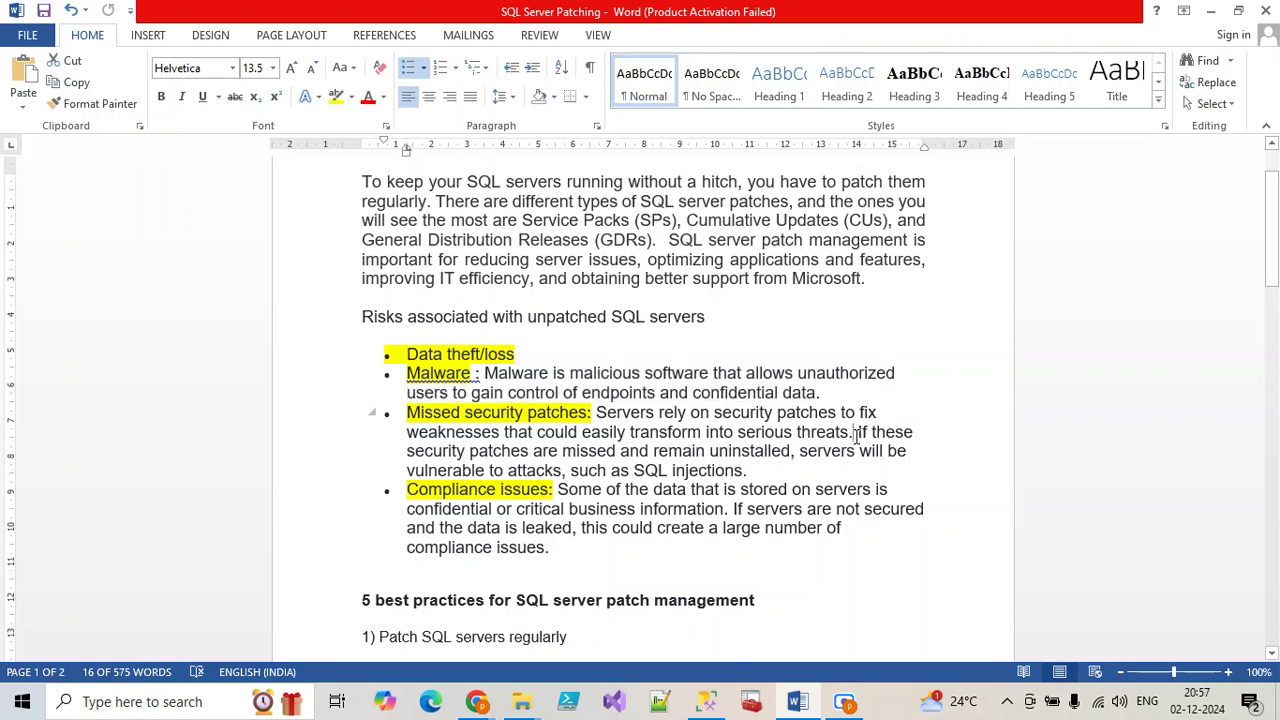
drag(856, 437, 613, 417)
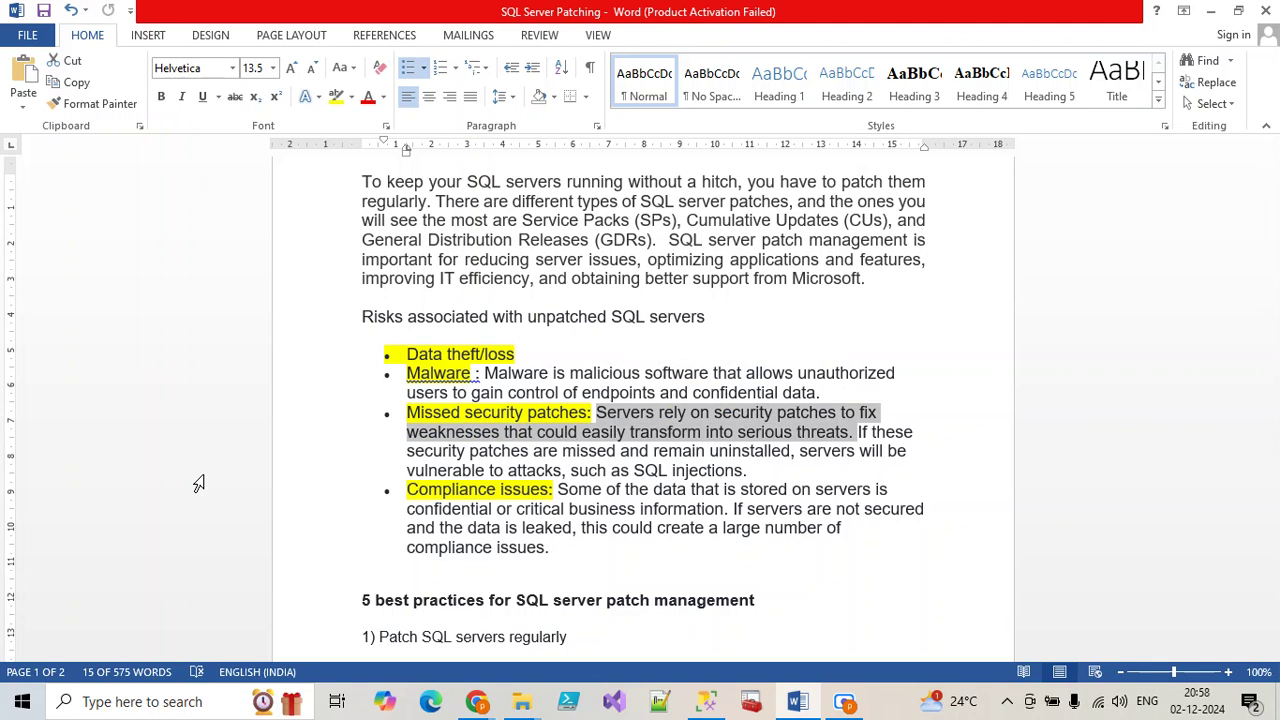
click(877, 451)
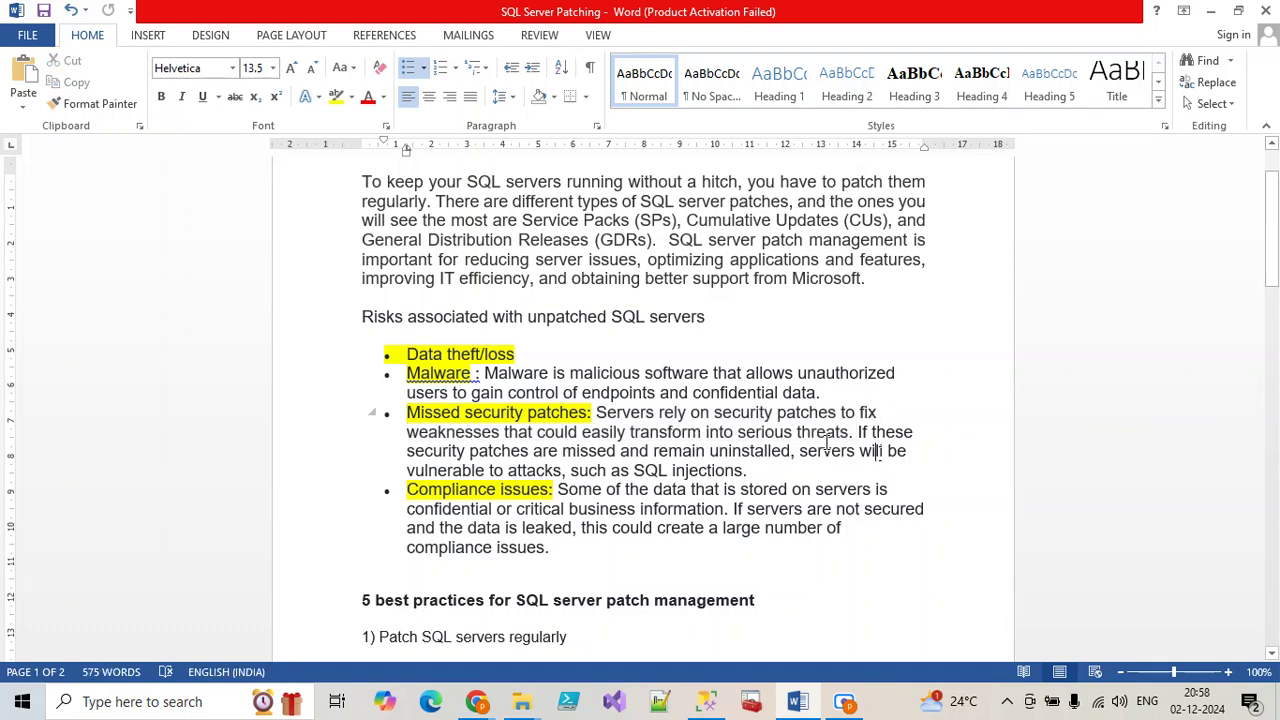
scroll(541, 497, down, 1)
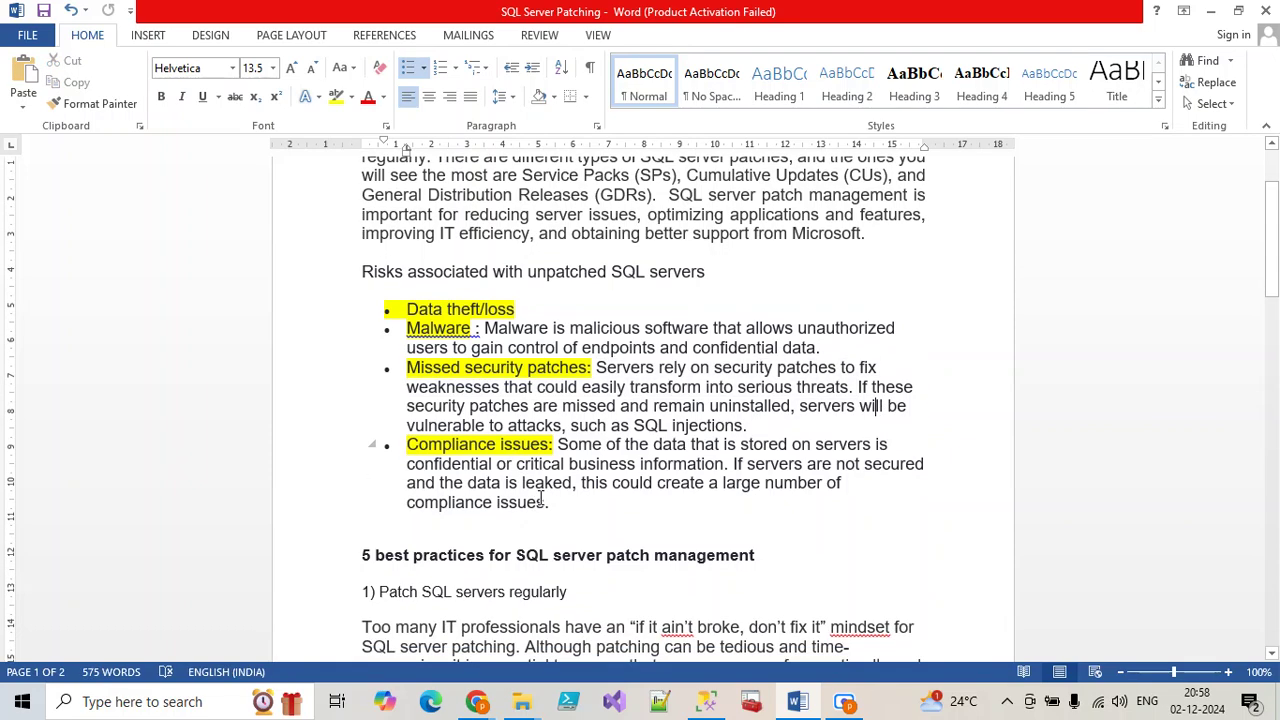
drag(557, 444, 880, 447)
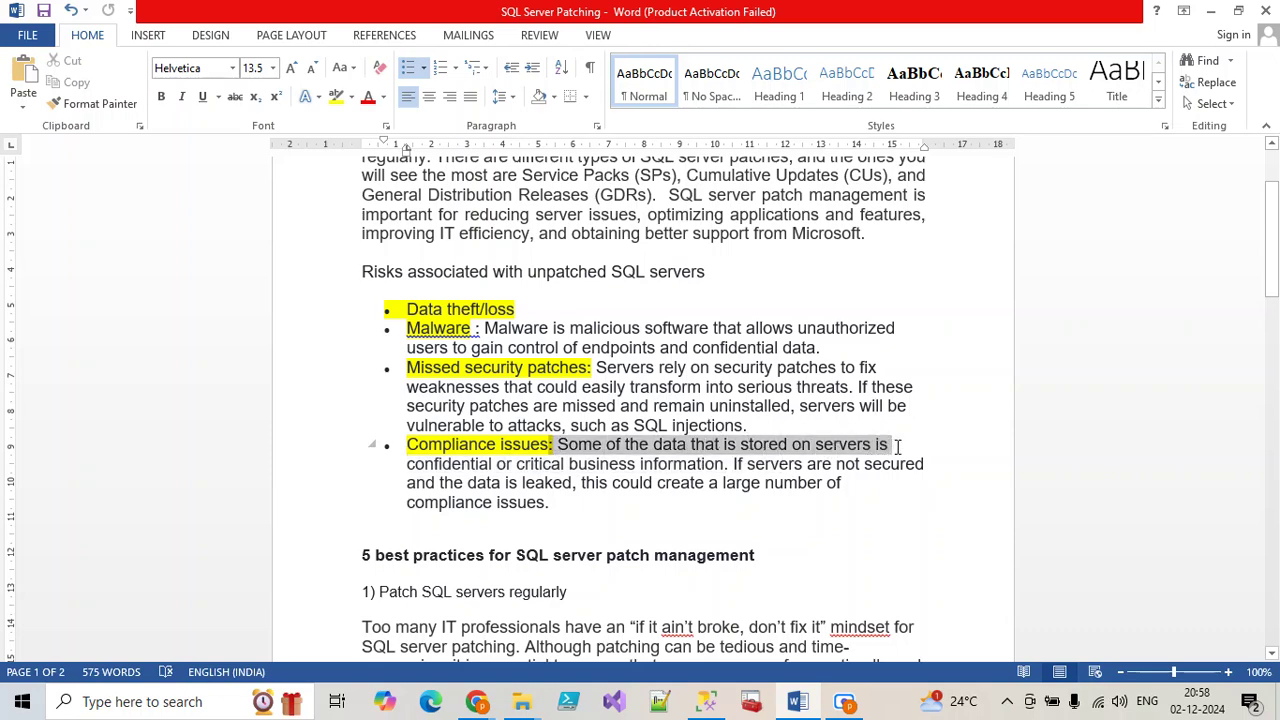
drag(897, 447, 733, 466)
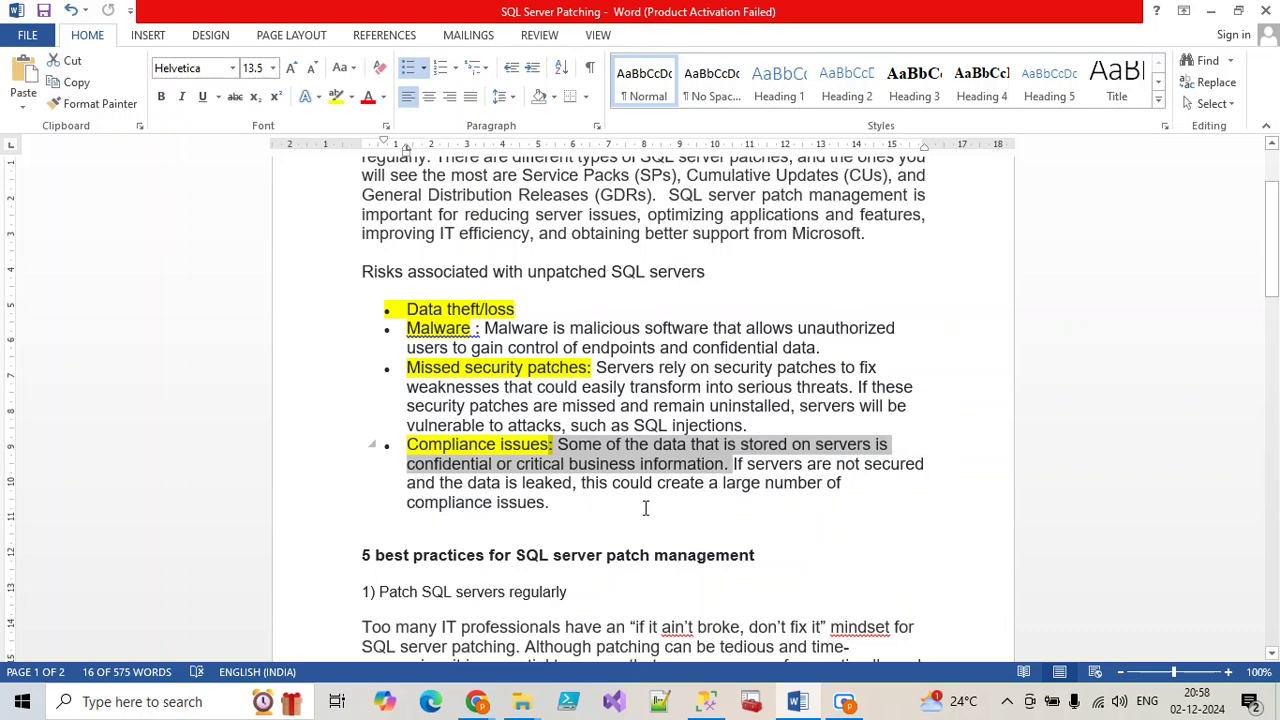
drag(574, 500, 556, 446)
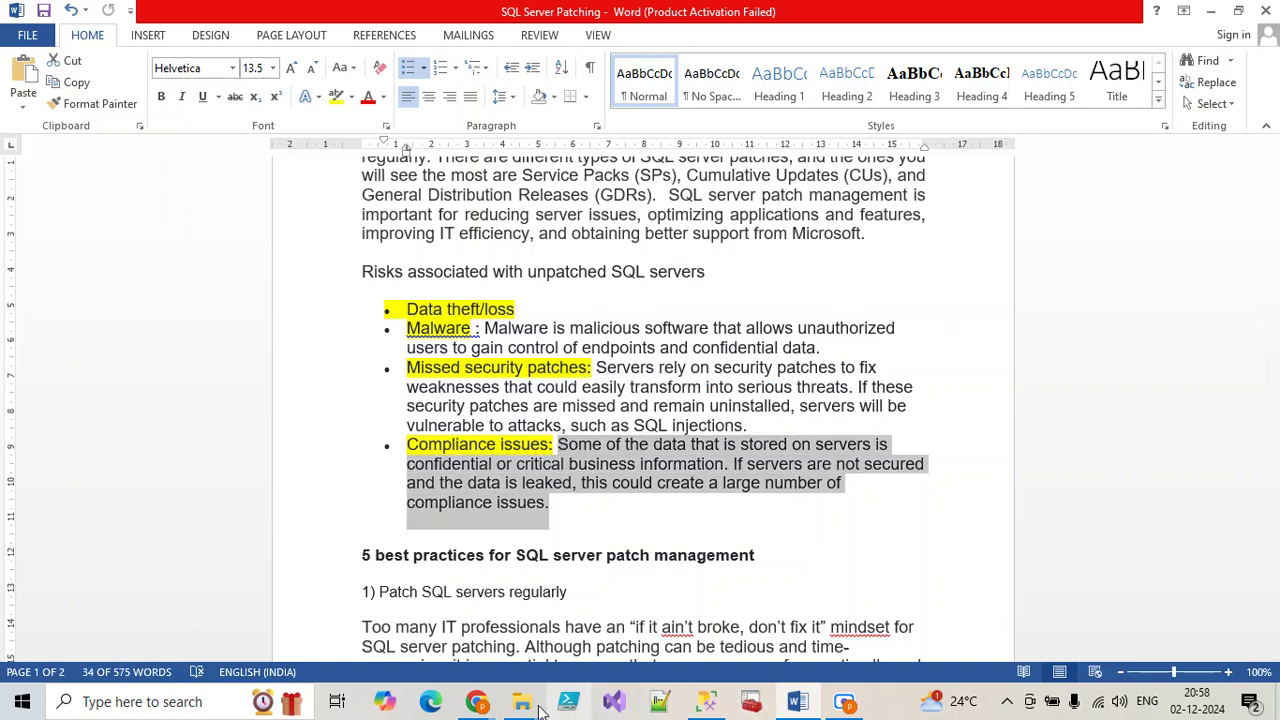
Switch to the Google Meet call in Chrome to check the meeting participants, and return to the Word document
click(476, 707)
click(330, 622)
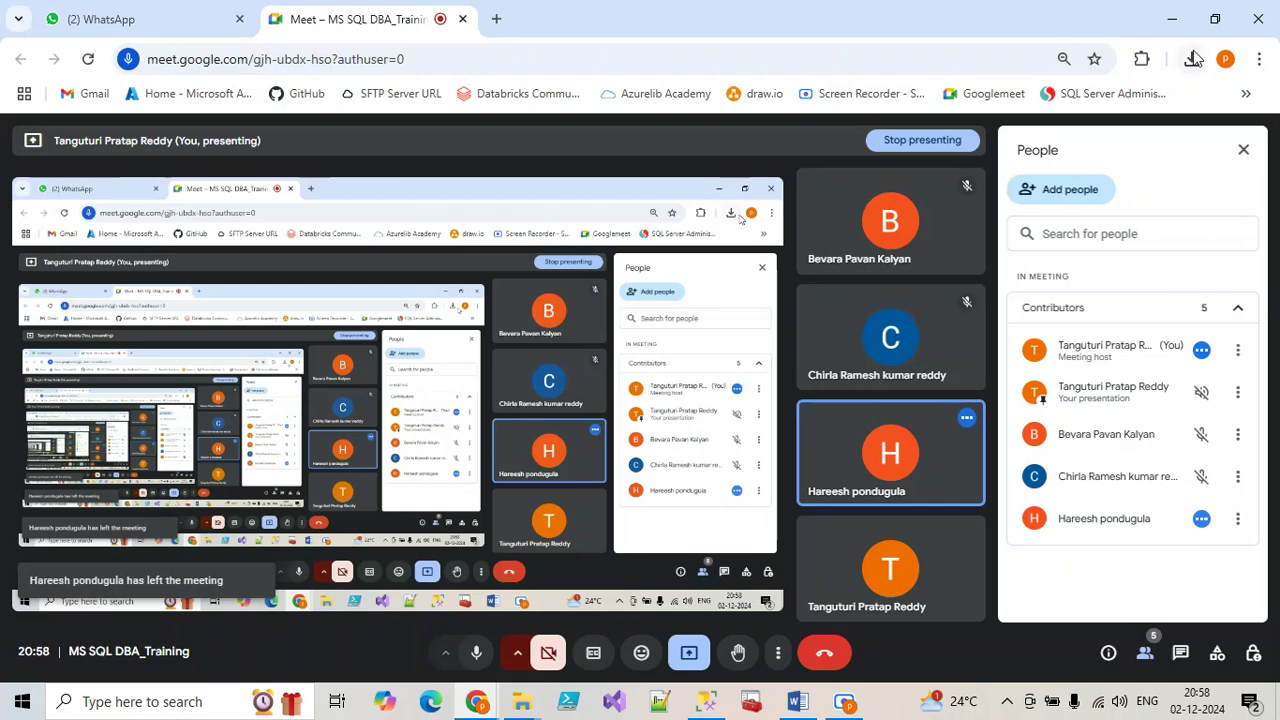
click(1171, 19)
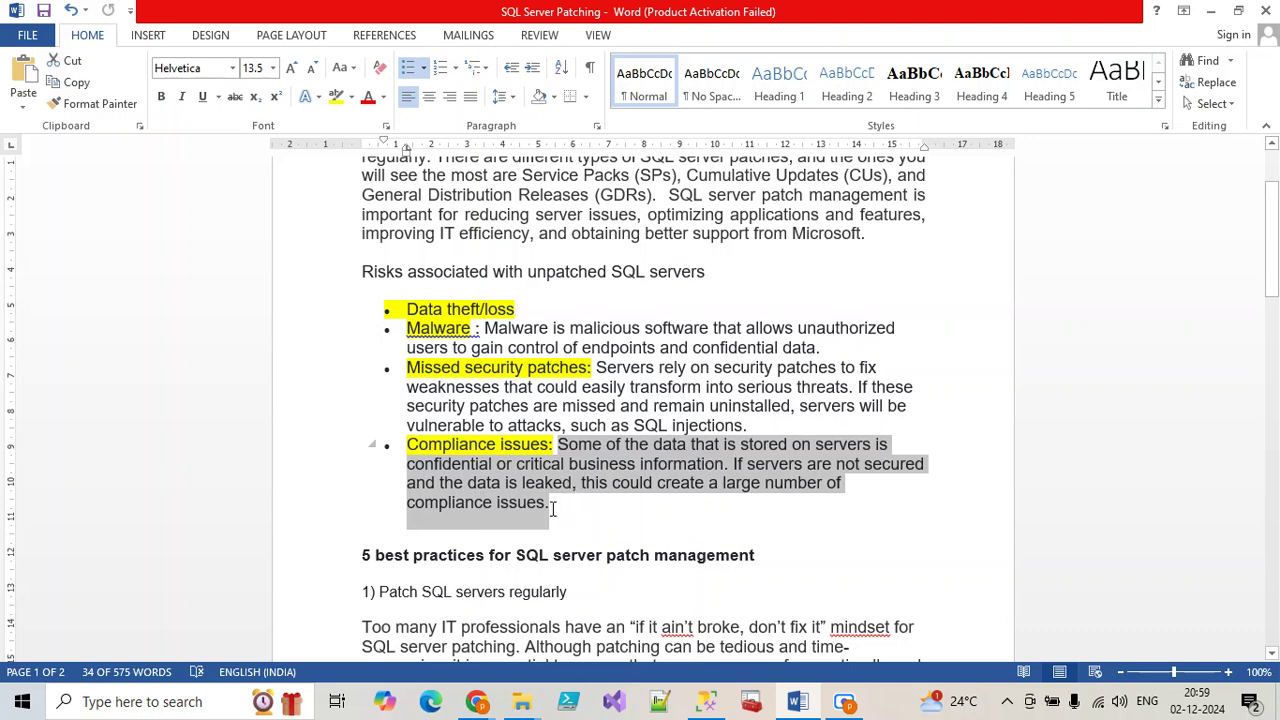
Select the whole section on risks of unpatched servers, from its heading through the Compliance issues point, to recap it
drag(552, 509, 557, 444)
drag(364, 272, 550, 503)
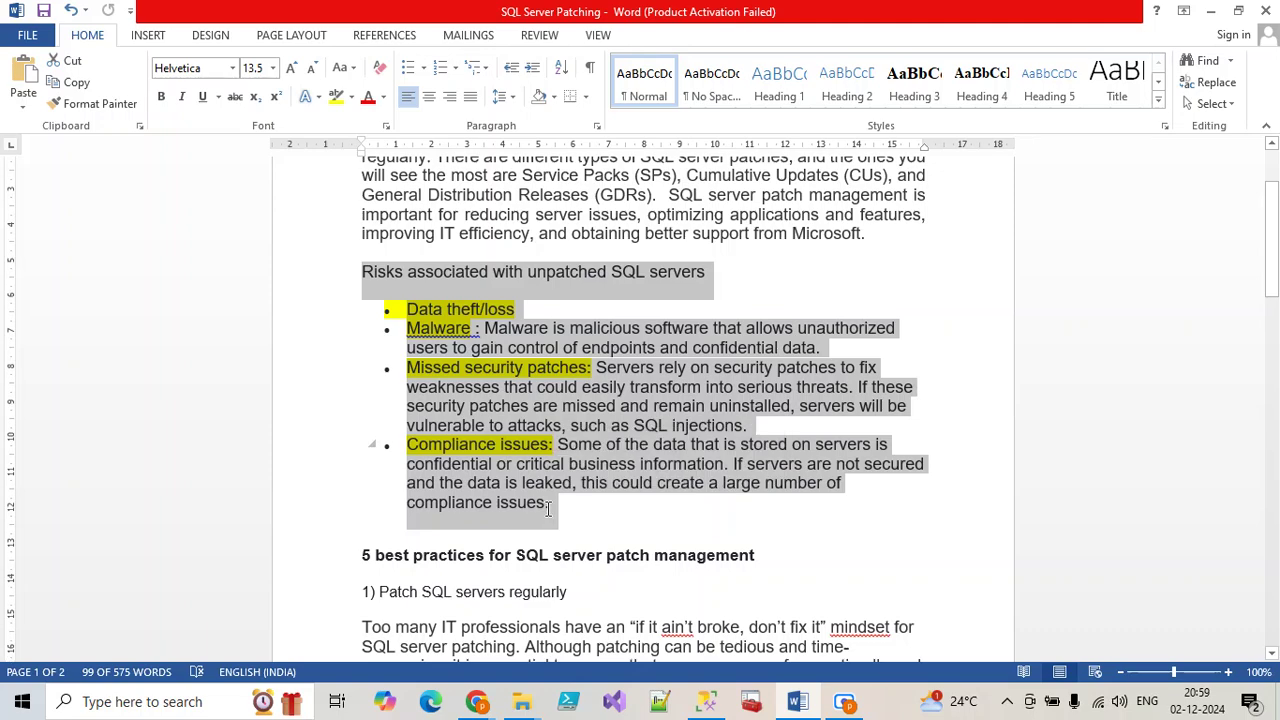
Read the "5 best practices for SQL server patch management" heading and the titles of practices 1 and 2, selecting each in turn
scroll(555, 530, down, 1)
scroll(560, 551, down, 4)
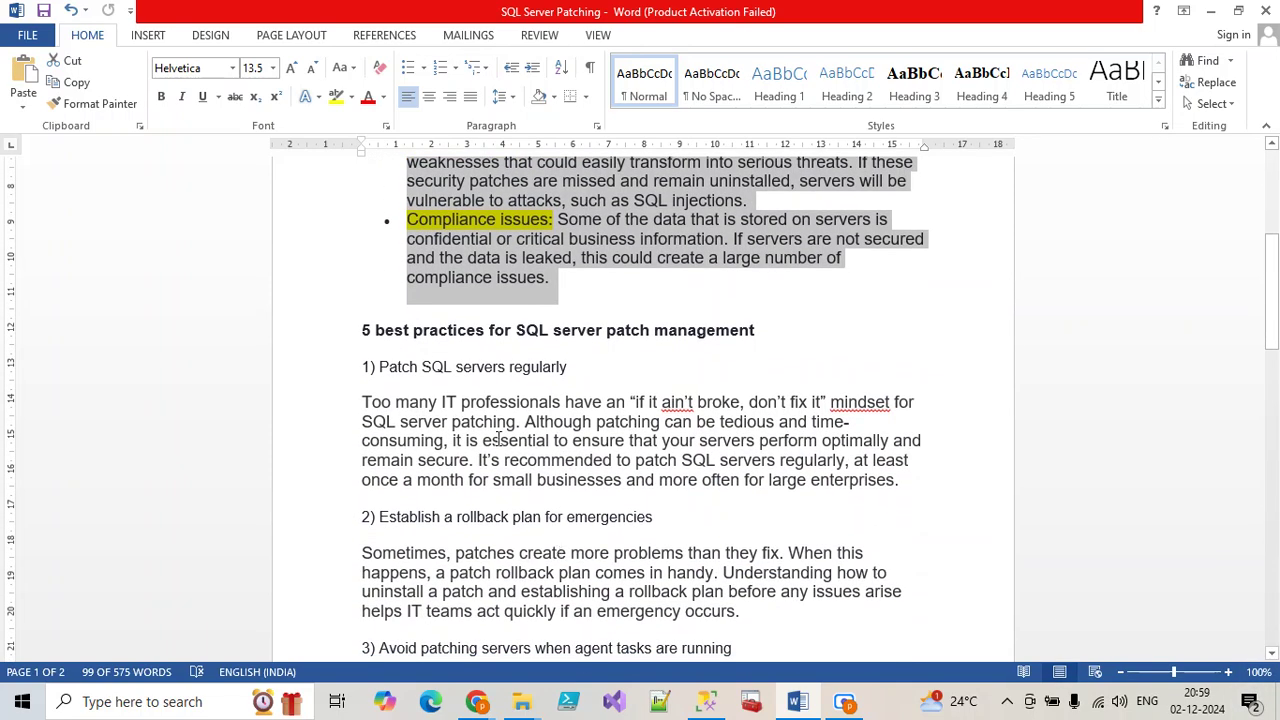
click(365, 330)
drag(436, 333, 752, 333)
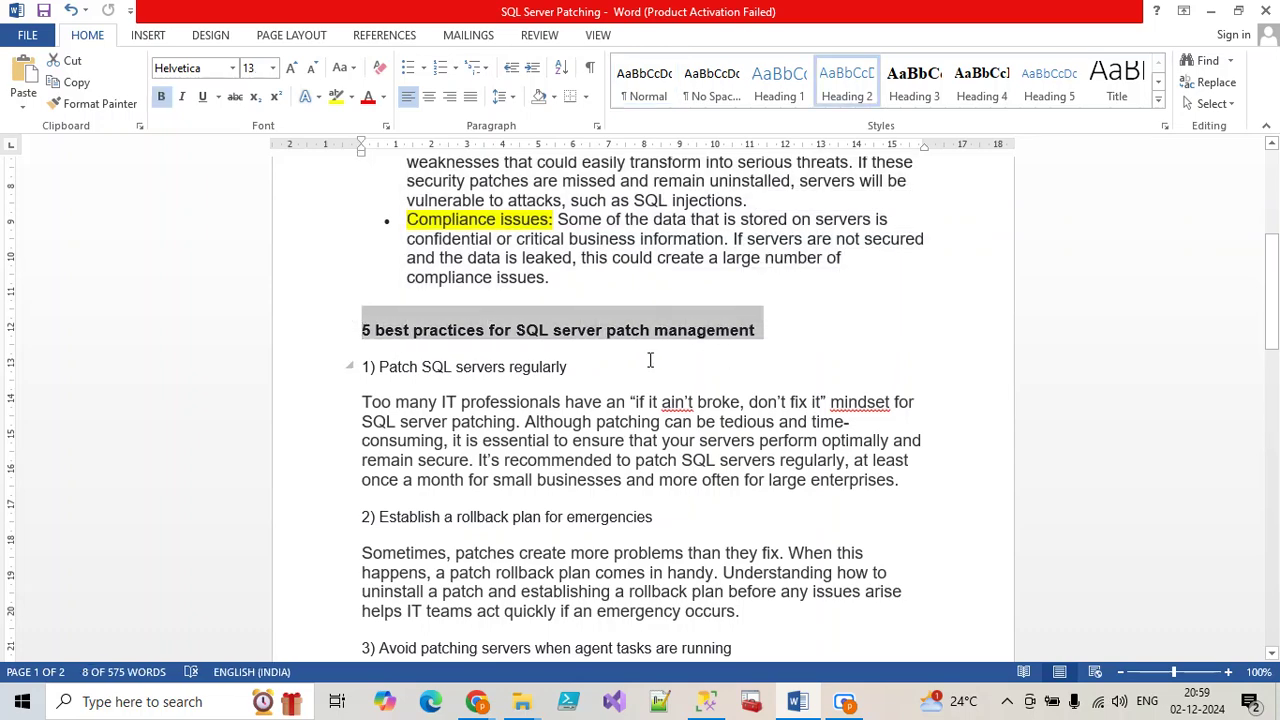
scroll(651, 360, down, 3)
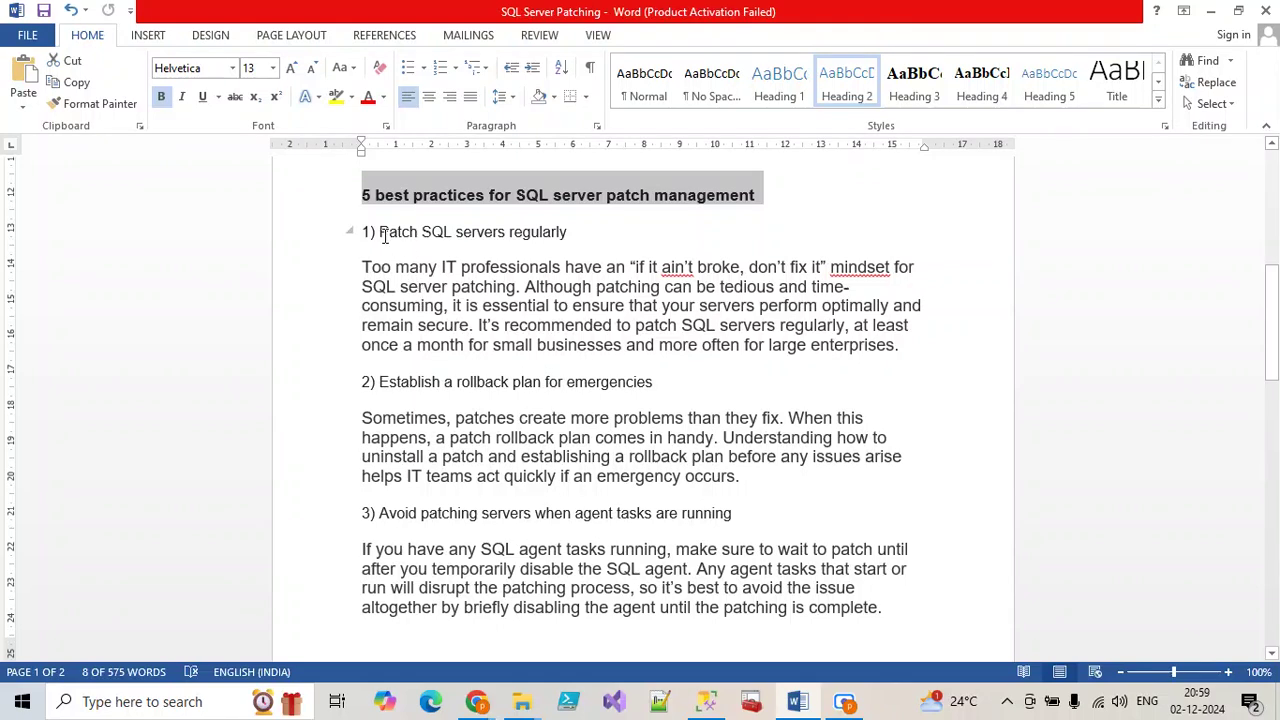
drag(380, 231, 548, 243)
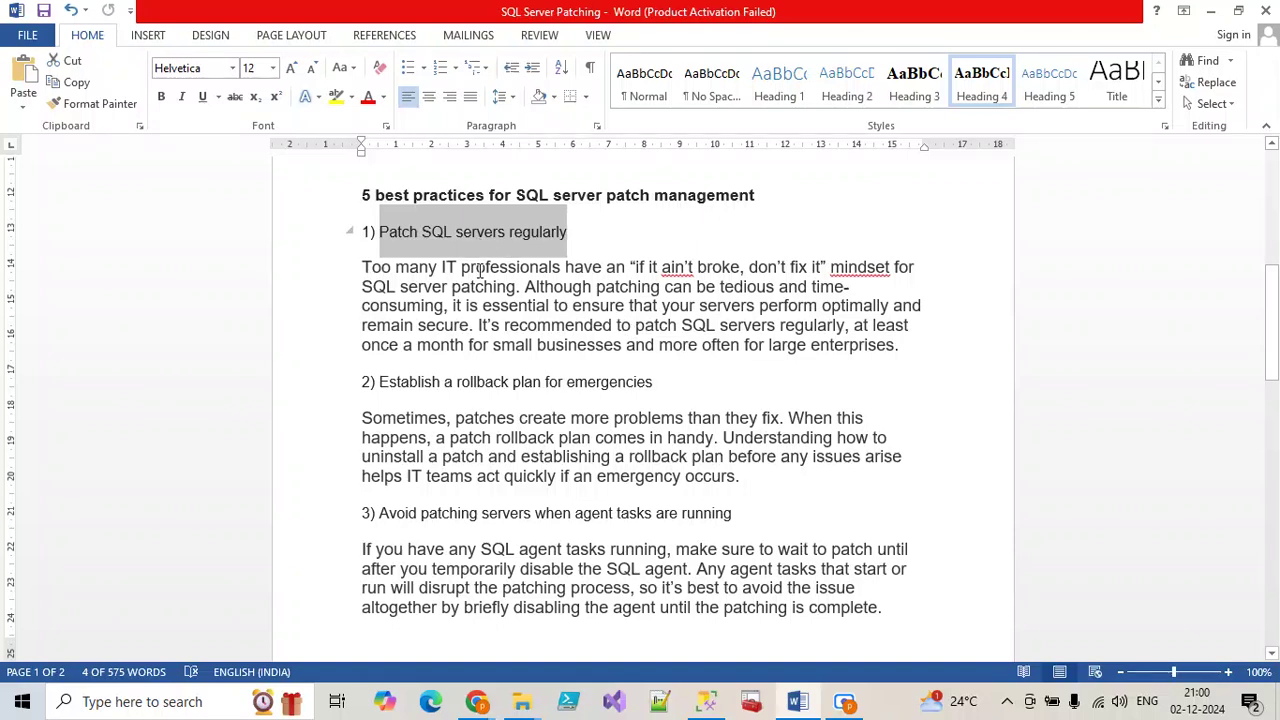
drag(380, 388, 652, 398)
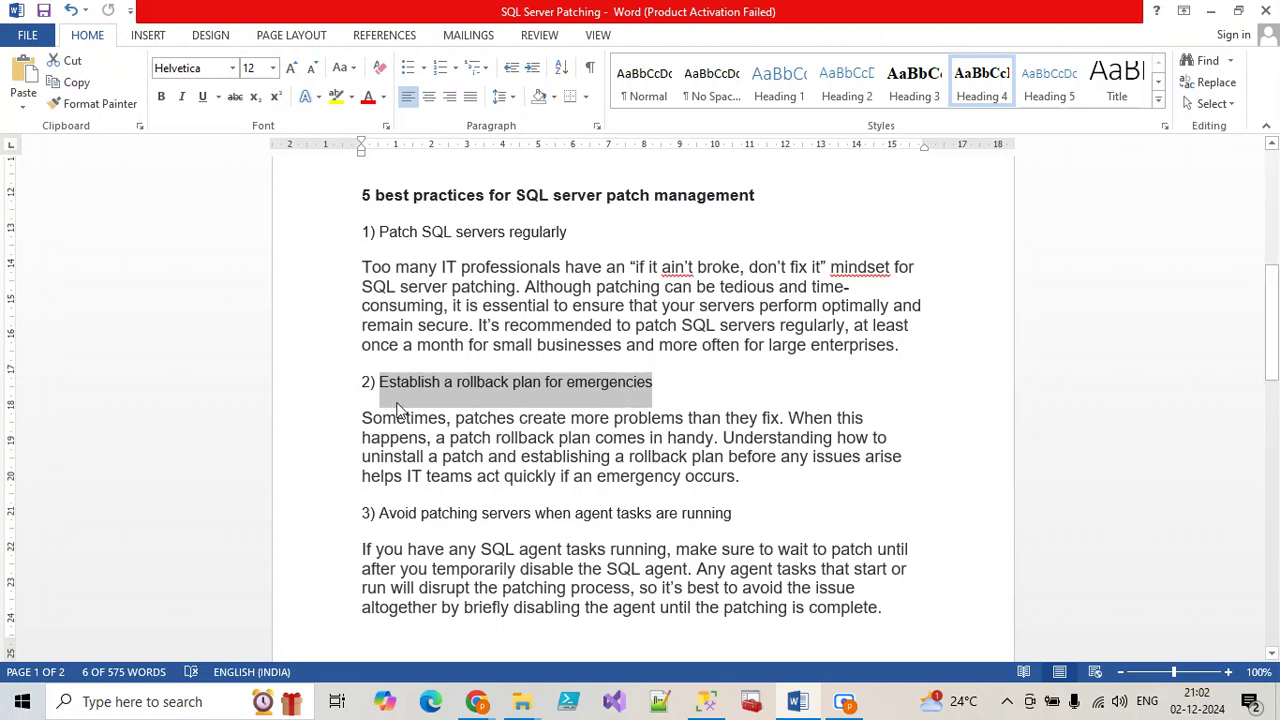
Read practice 3 on avoiding patching during agent tasks and practice 4 on notifying users, selecting each title with its paragraph
scroll(414, 438, down, 3)
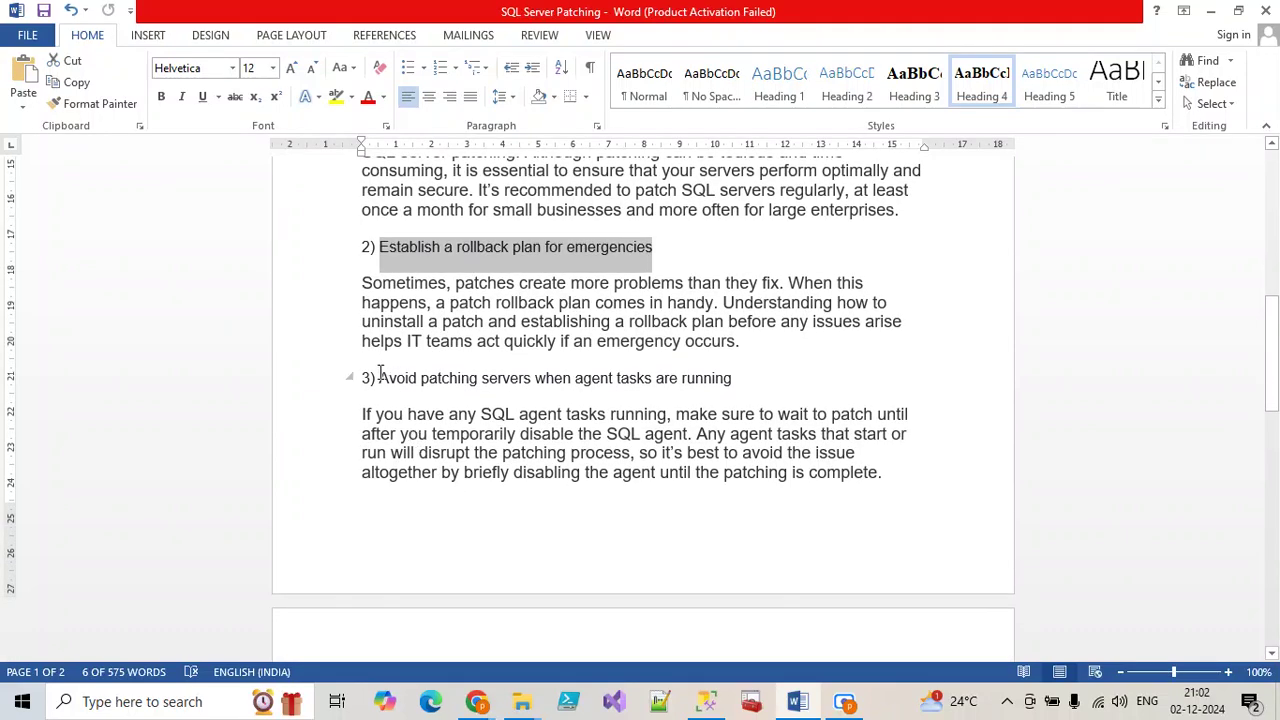
drag(379, 378, 879, 479)
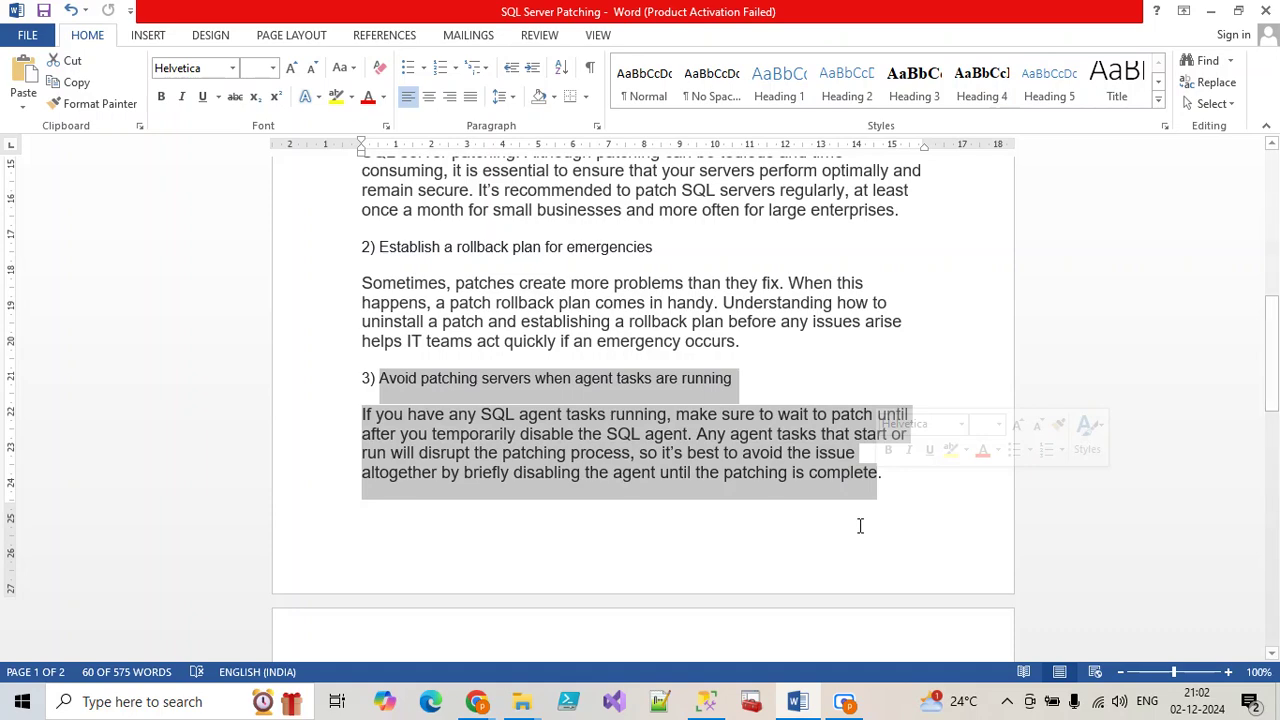
scroll(737, 478, down, 1)
scroll(720, 465, down, 6)
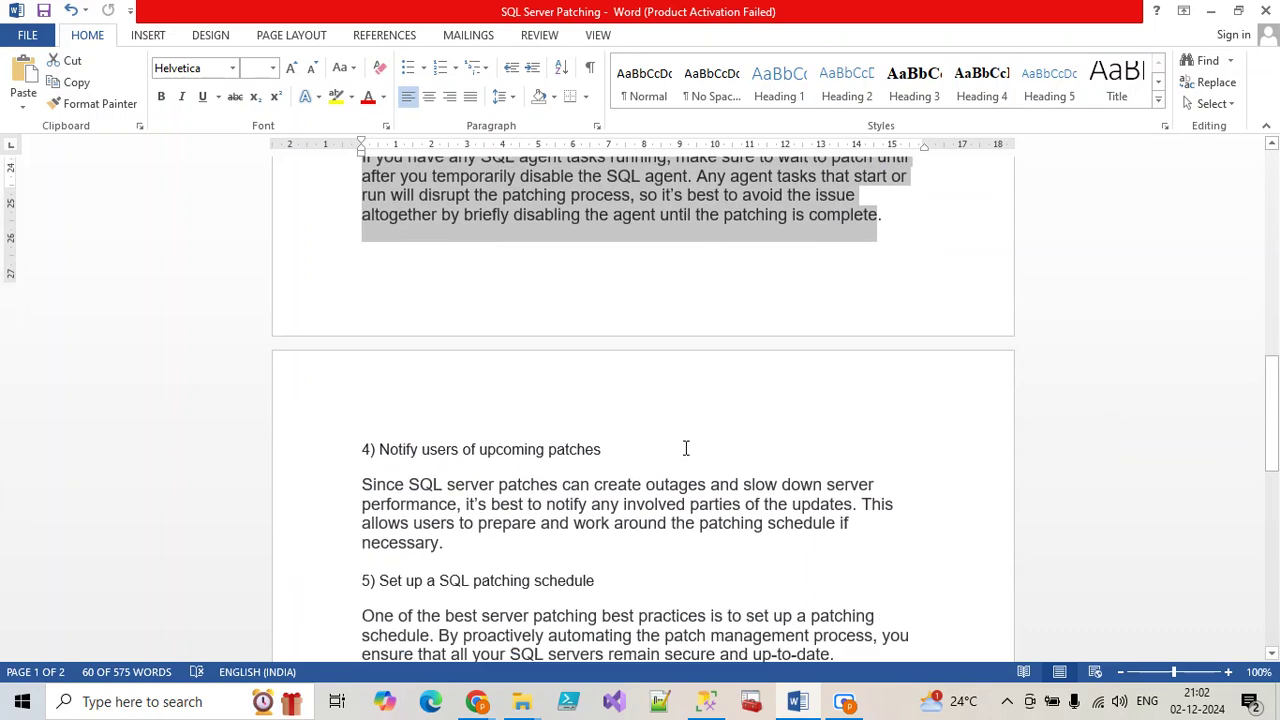
mouse_move(383, 390)
mouse_down()
mouse_move(494, 430)
mouse_move(516, 485)
mouse_move(449, 491)
mouse_move(380, 418)
mouse_move(380, 399)
mouse_up()
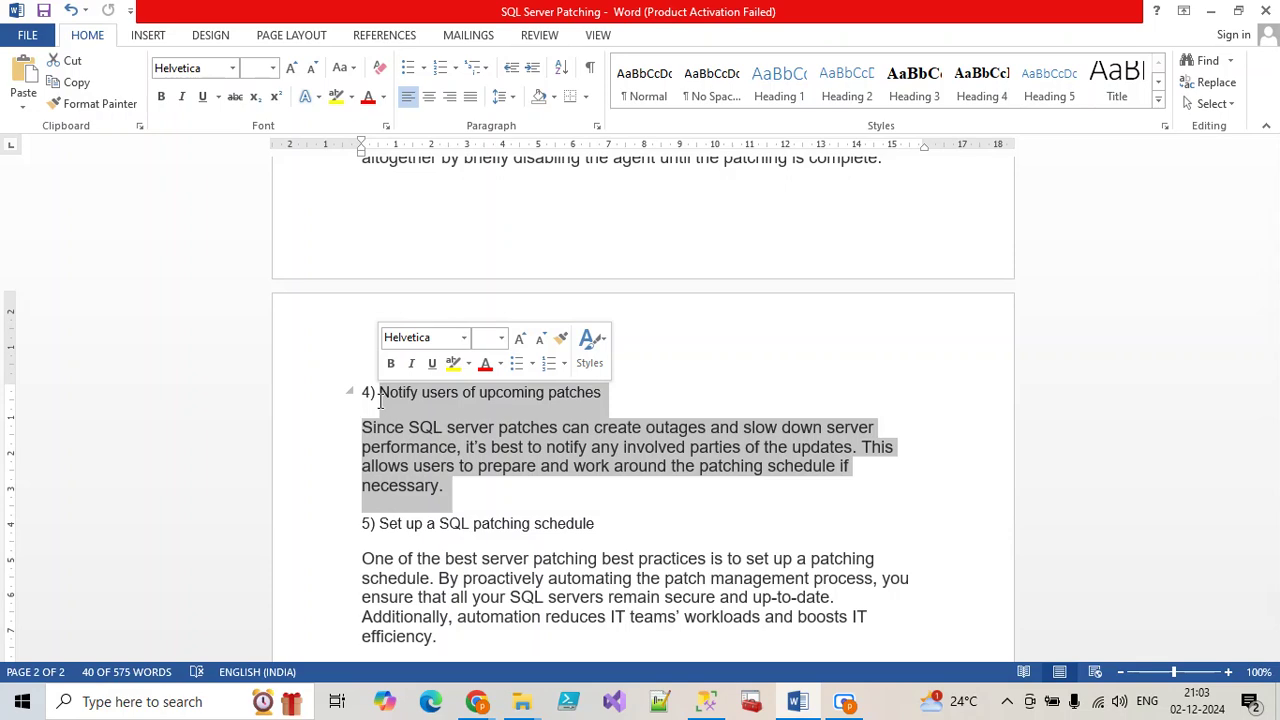
Read practice 5 on setting up a SQL patching schedule, selecting its title and the paragraph below it
scroll(450, 530, down, 2)
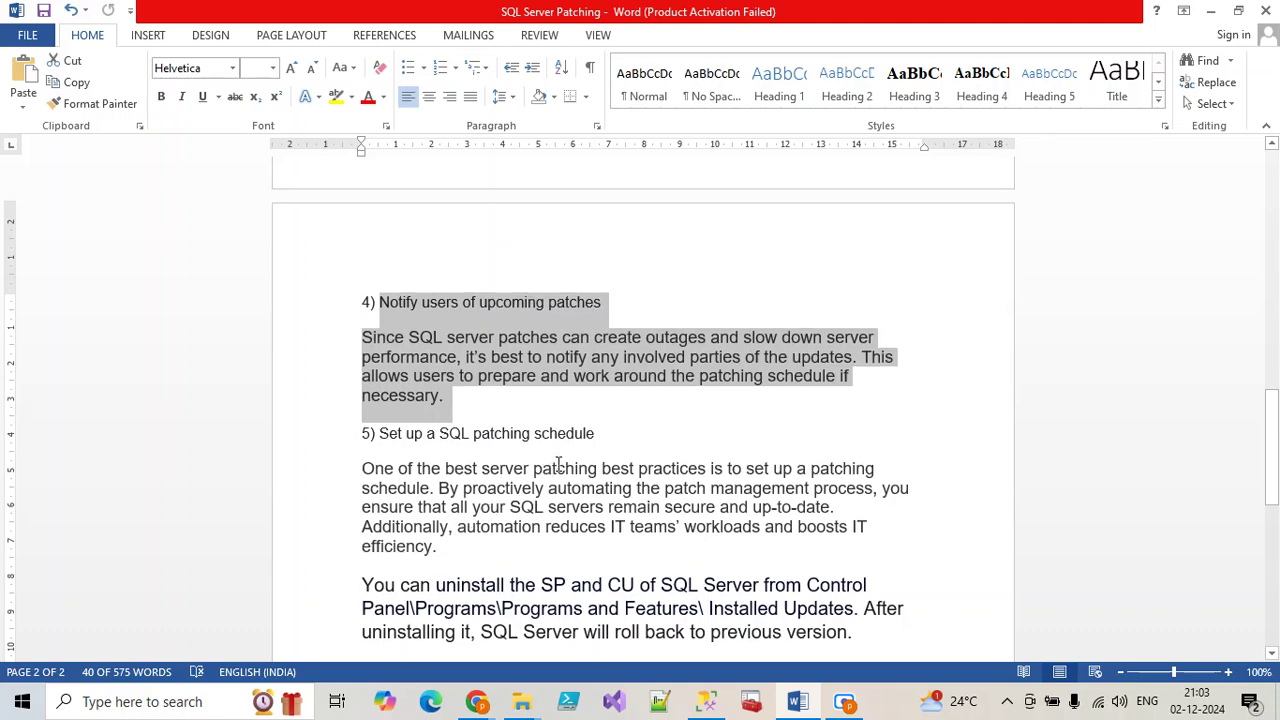
scroll(574, 457, down, 1)
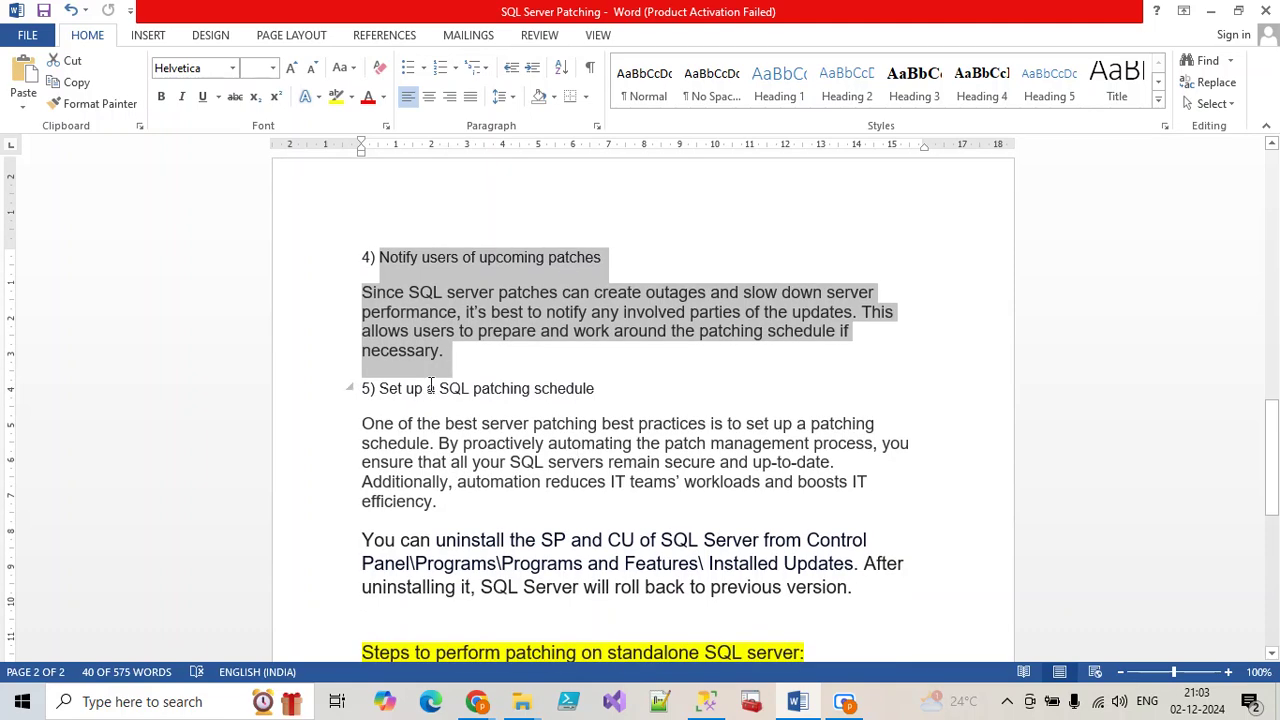
click(383, 392)
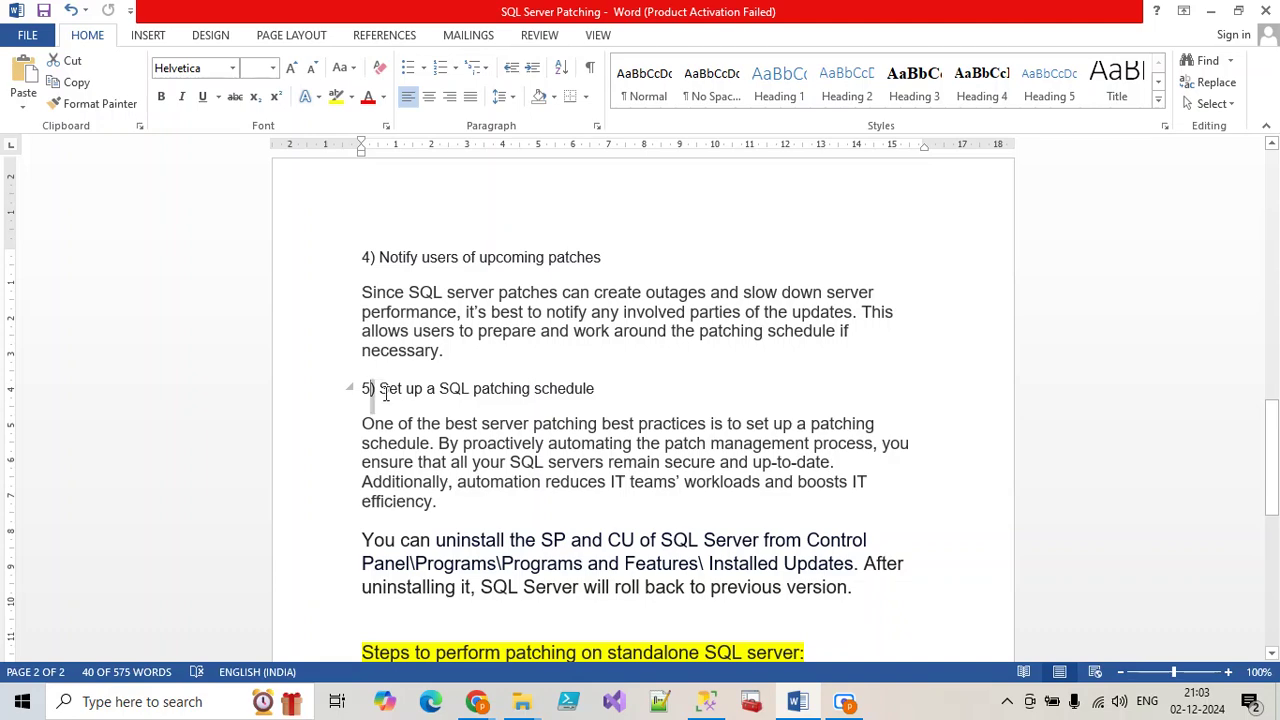
drag(383, 392, 463, 510)
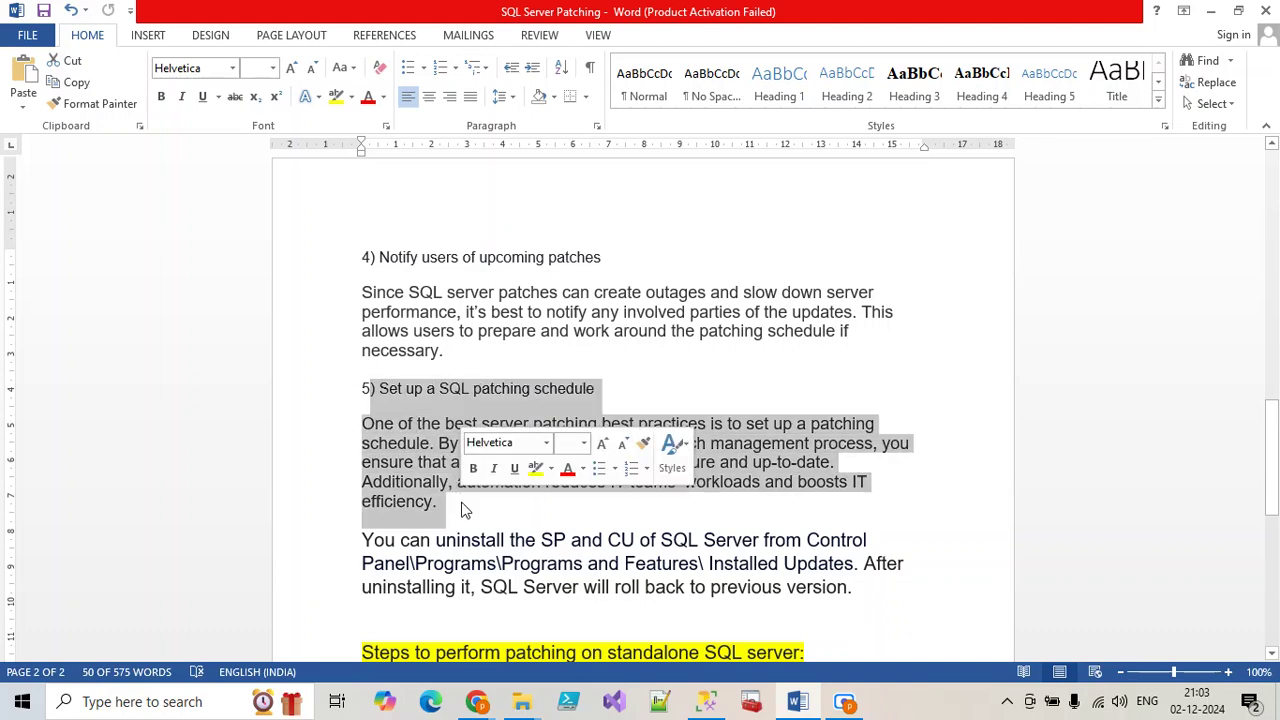
click(463, 511)
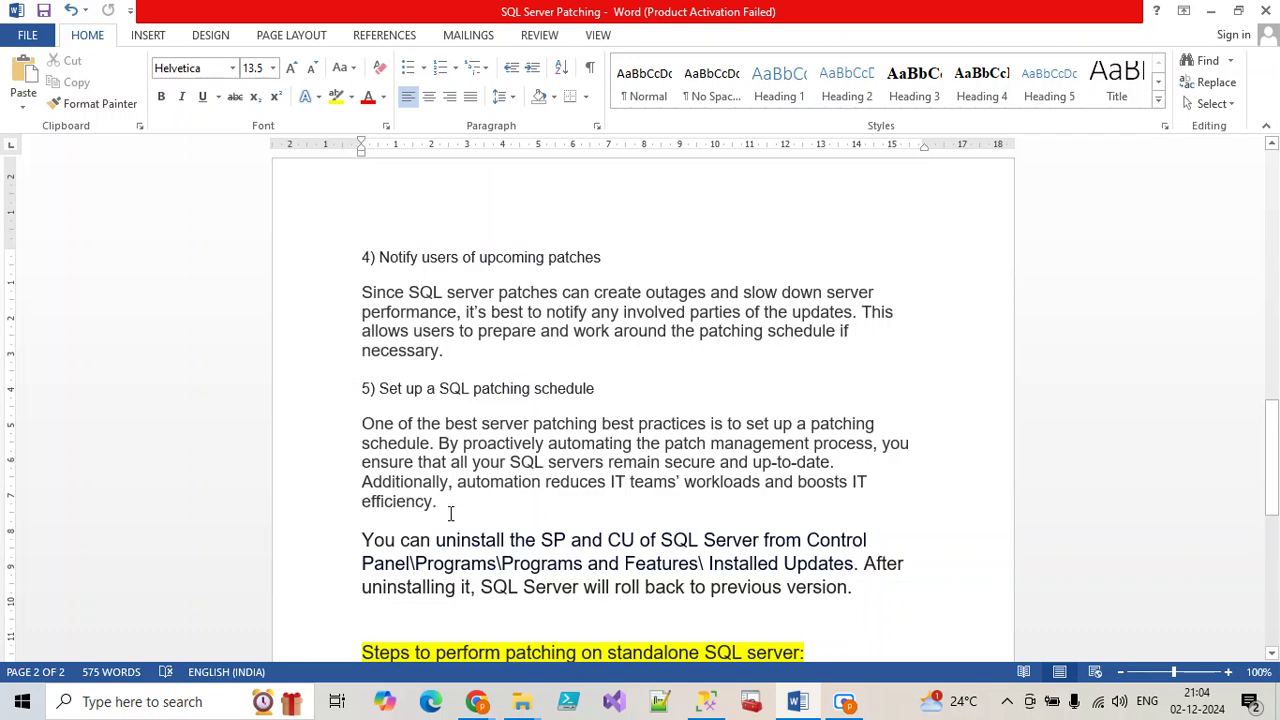
drag(441, 512, 382, 400)
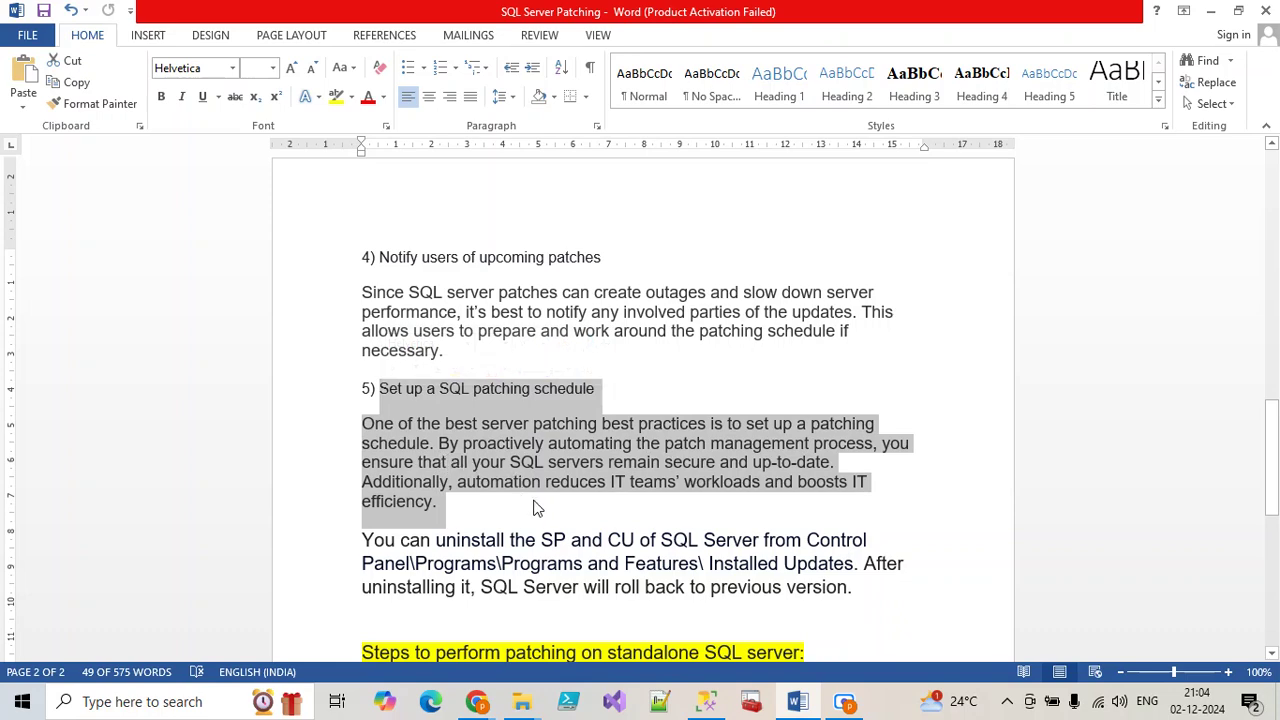
Read the paragraph on uninstalling the SP and CU of SQL Server, selecting it, and the list of standalone patching steps below
scroll(537, 509, down, 2)
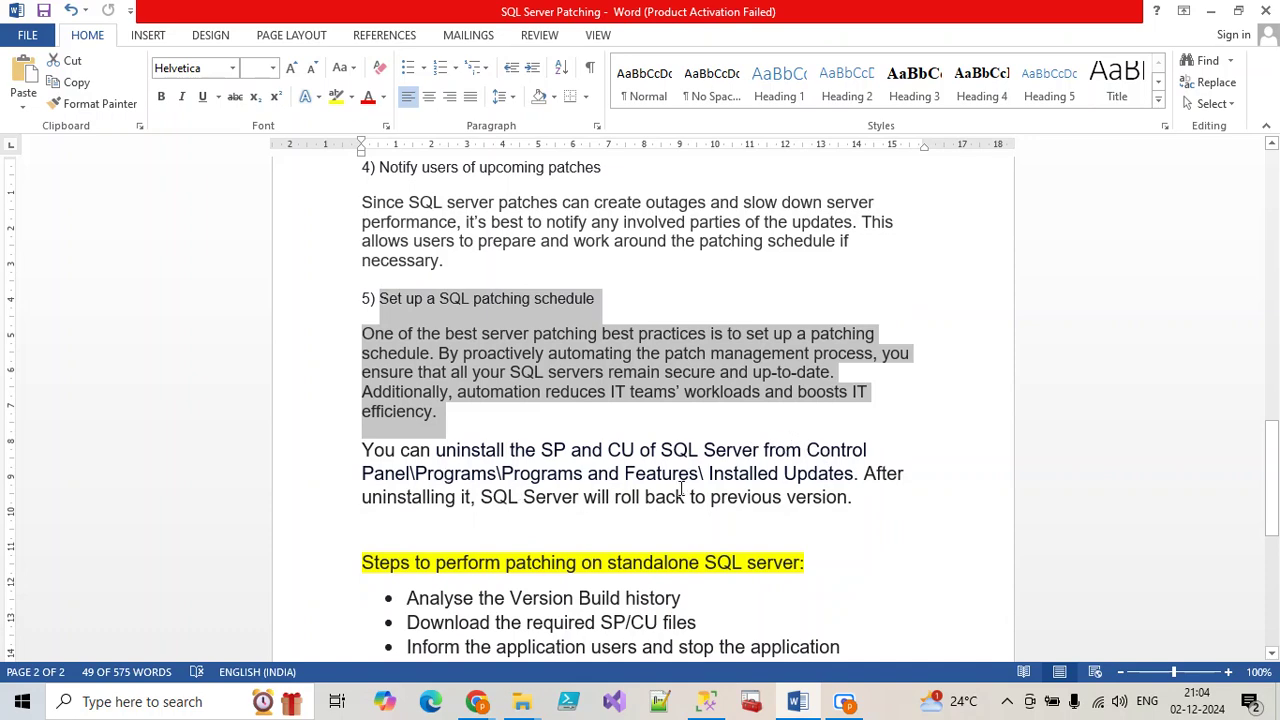
click(848, 497)
drag(832, 489, 336, 450)
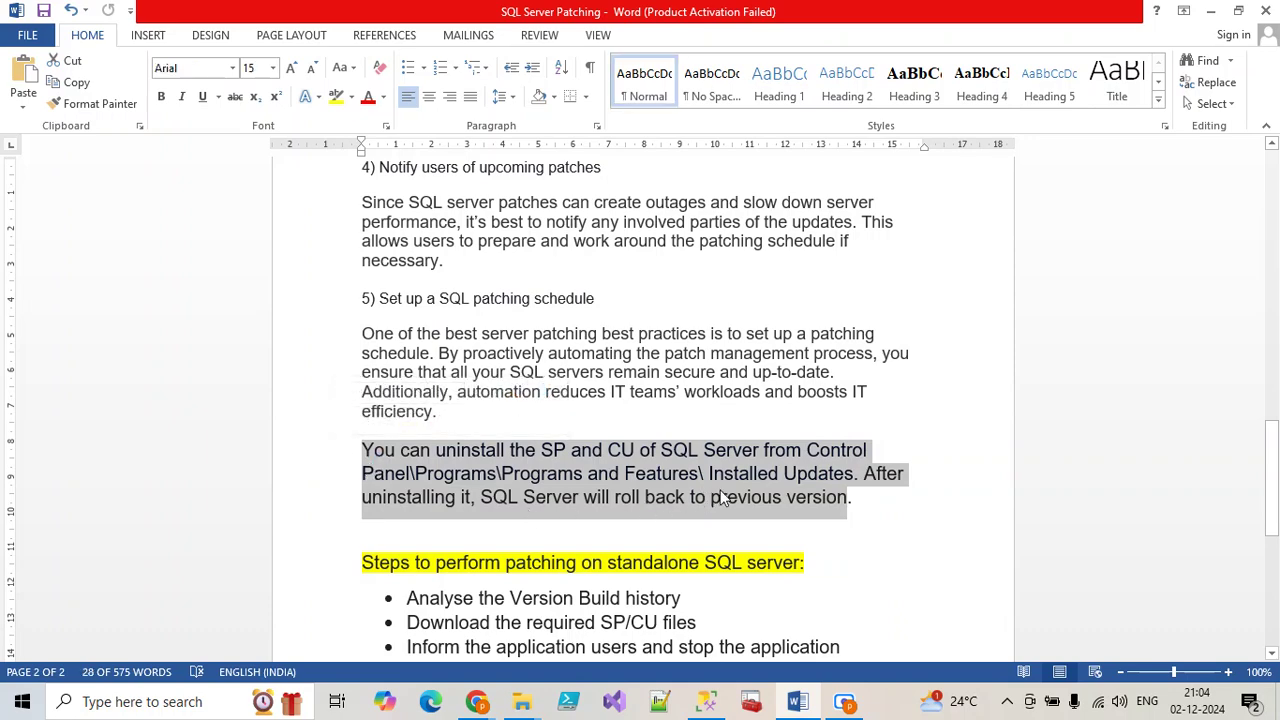
scroll(722, 497, down, 3)
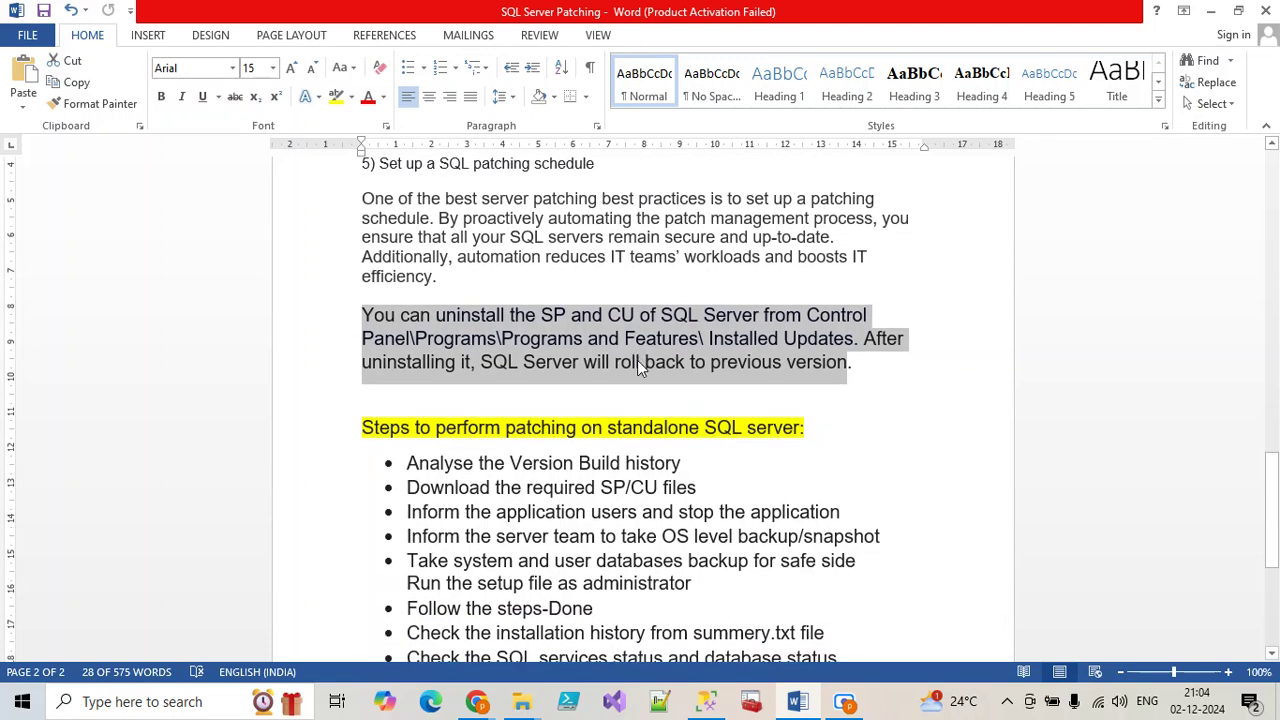
scroll(623, 394, down, 3)
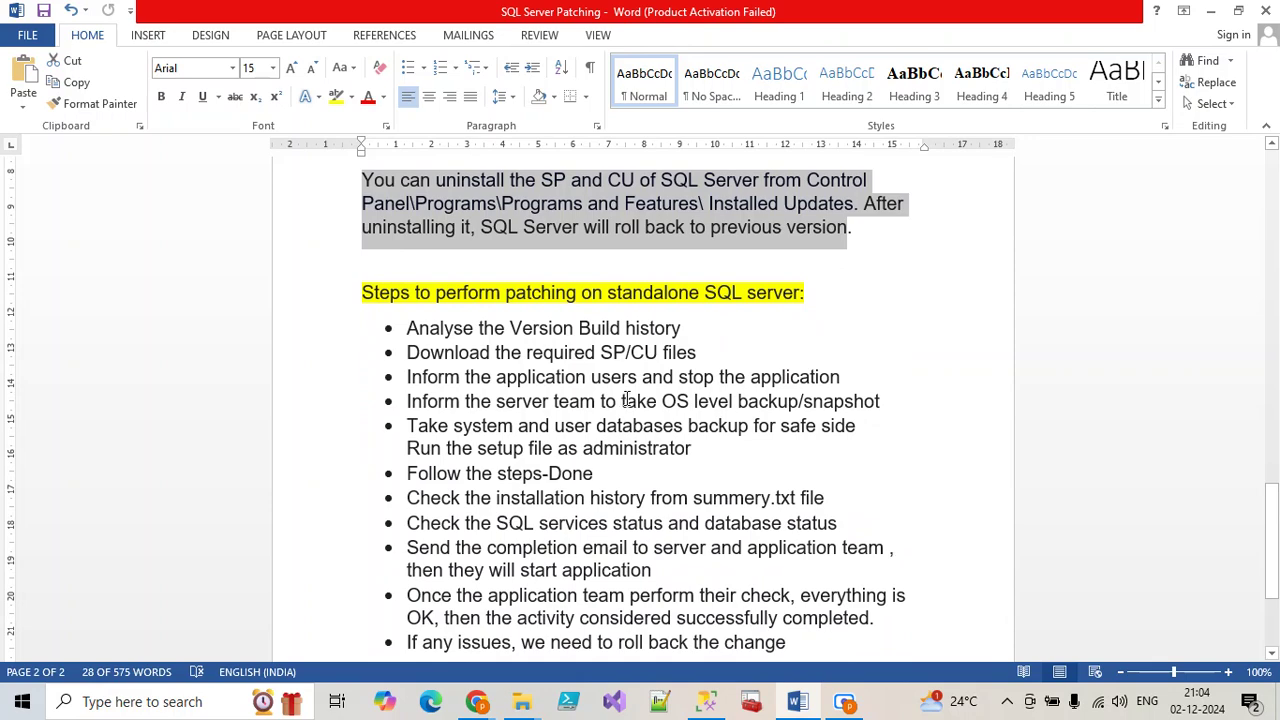
Copy "Steps to perform patching" from the standalone SQL server heading into the blank line above it
click(857, 257)
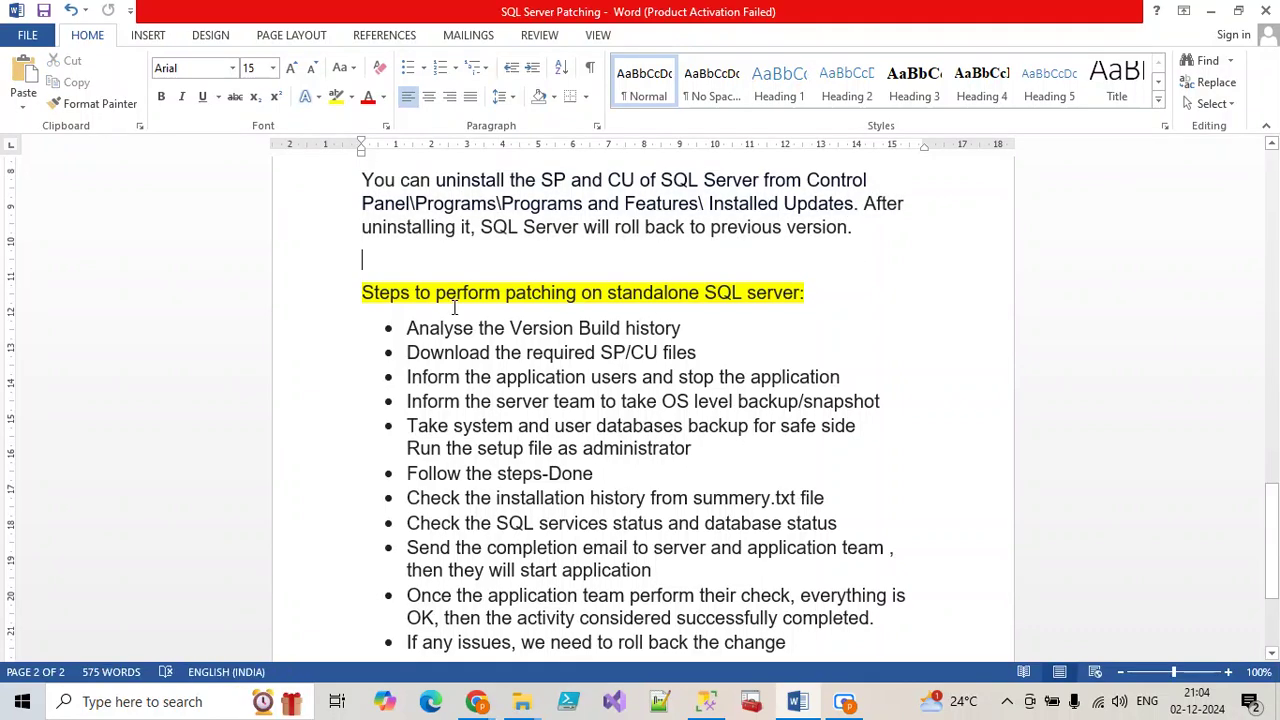
drag(362, 292, 587, 293)
key(ctrl+c)
click(504, 258)
key(ctrl+v)
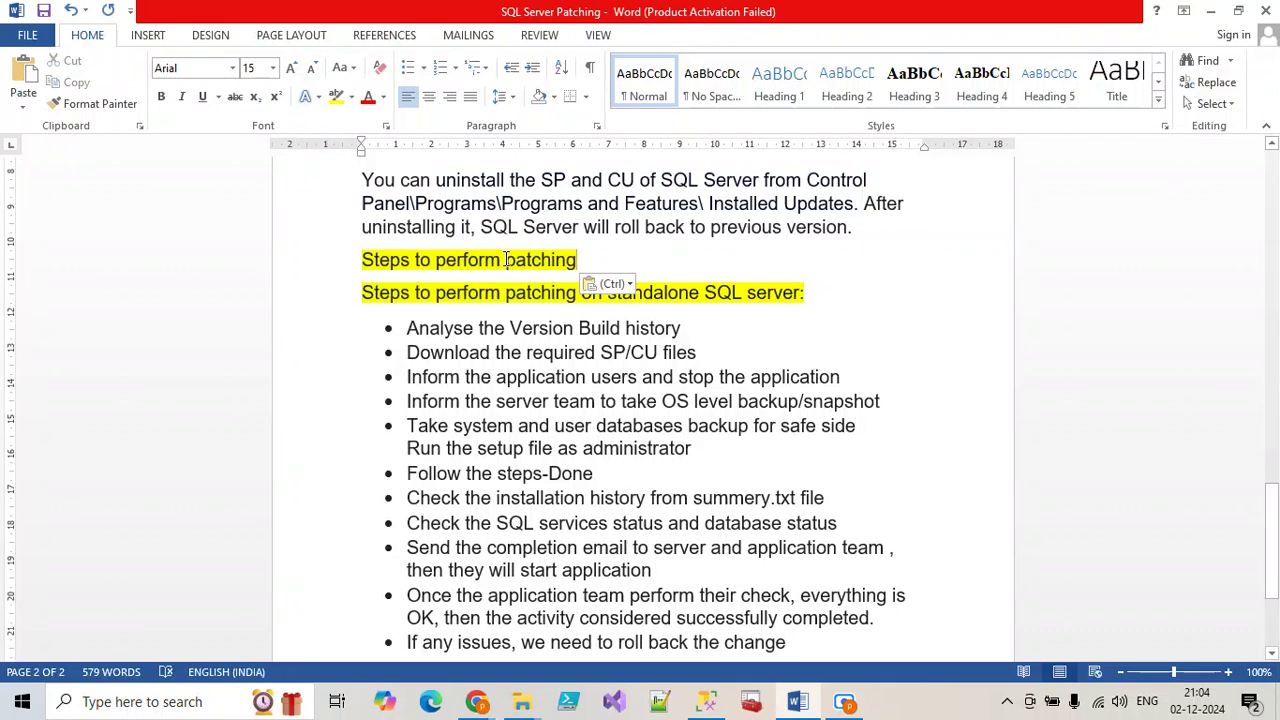
Insert "Windows server" before "patching" in the copied heading so it reads "Steps to perform Windows server patching"
key(Left)
key(Left)
key(Left)
key(Left)
key(Left)
key(Left)
key(Left)
key(Left)
text(Window)
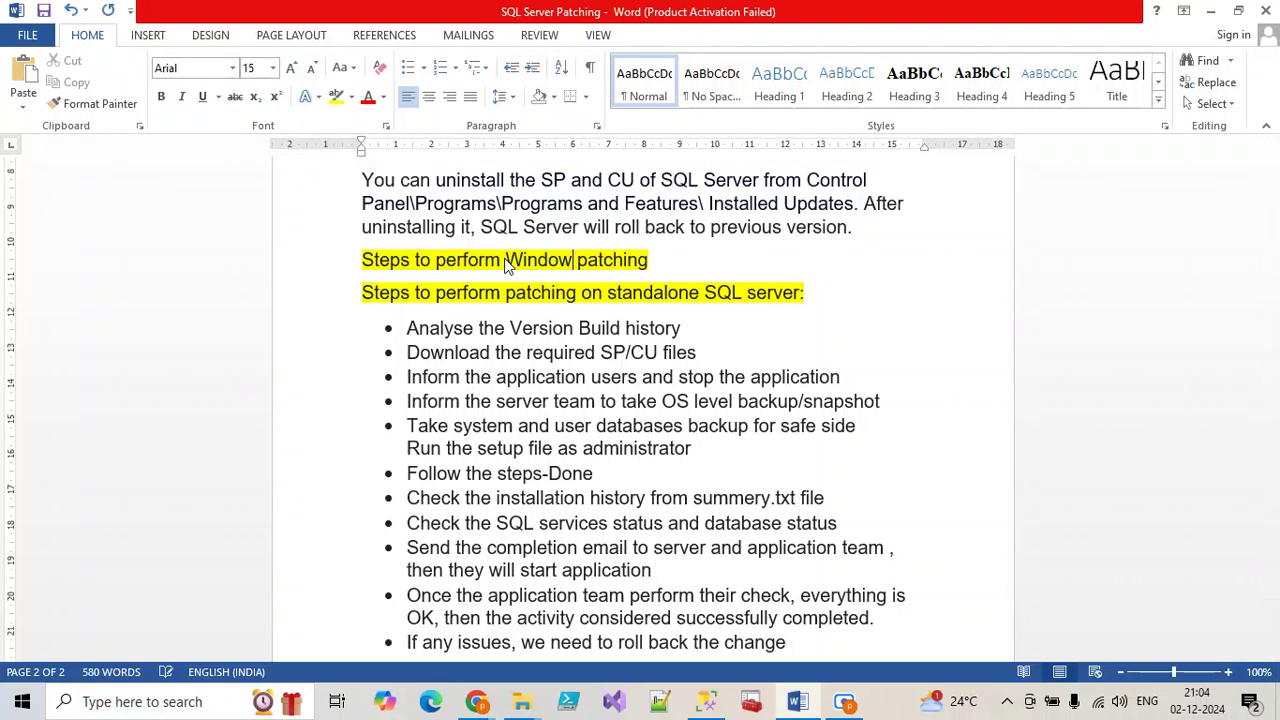
text(s server)
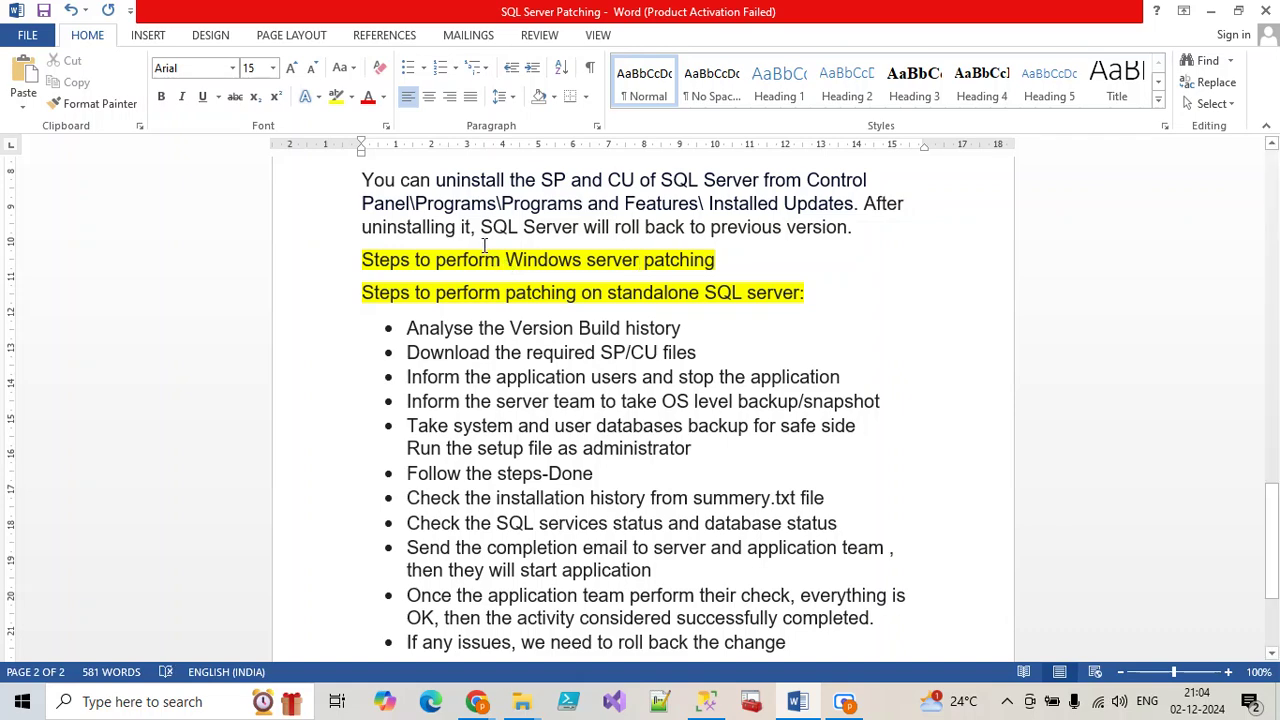
Add the line "Activity schedule to apply some patches on windows server OS" under the Windows server patching heading, followed by a new empty line
click(781, 262)
key(Return)
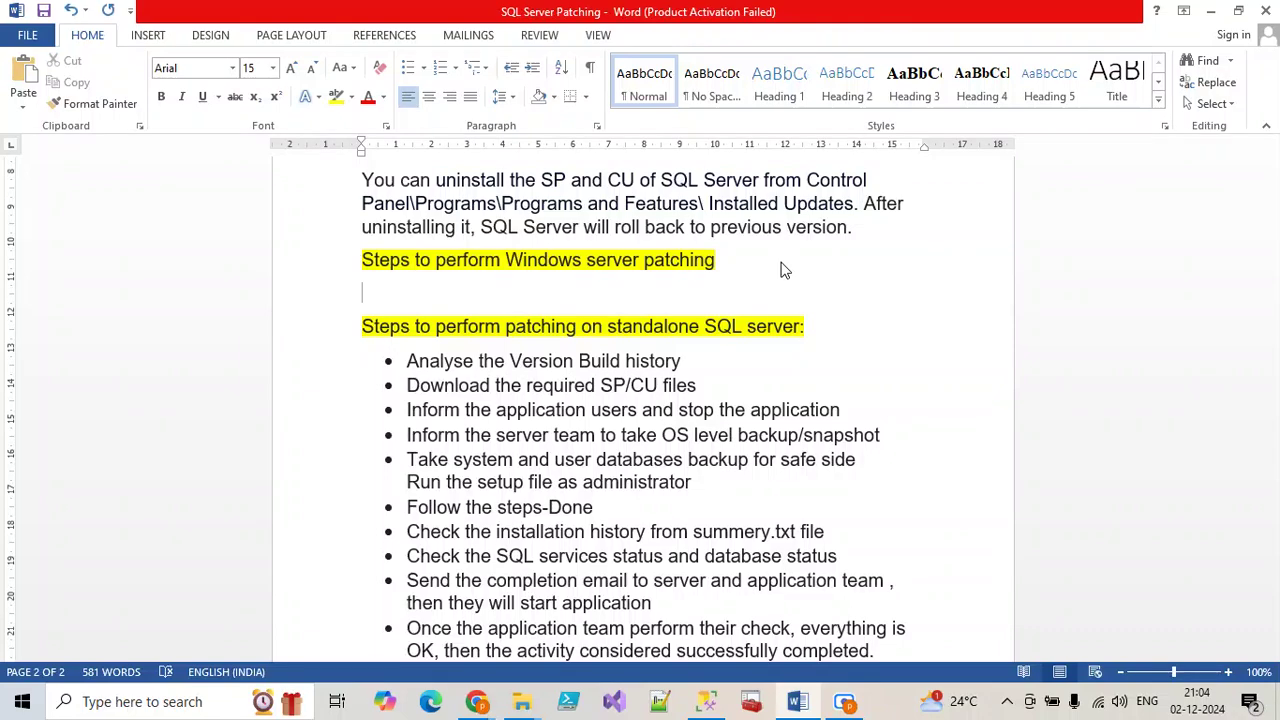
text(App)
key(BackSpace)
key(BackSpace)
key(BackSpace)
text(Activity a)
key(BackSpace)
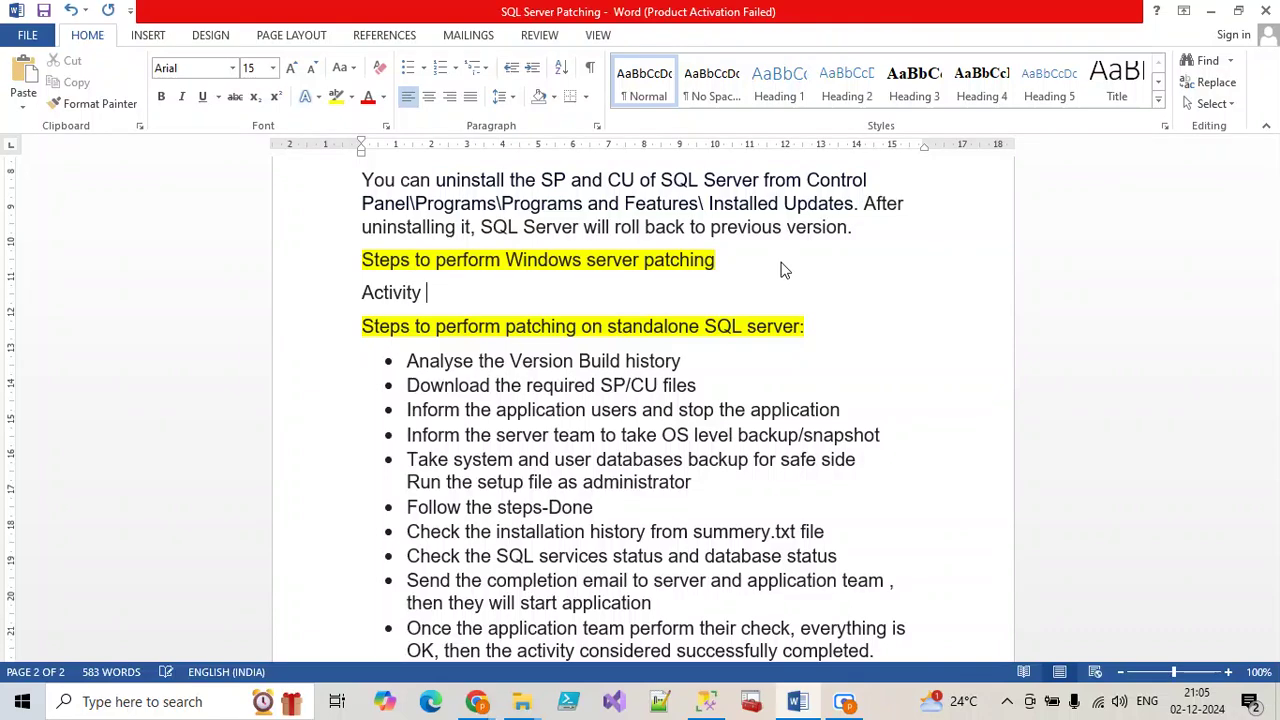
text(schedule to appl)
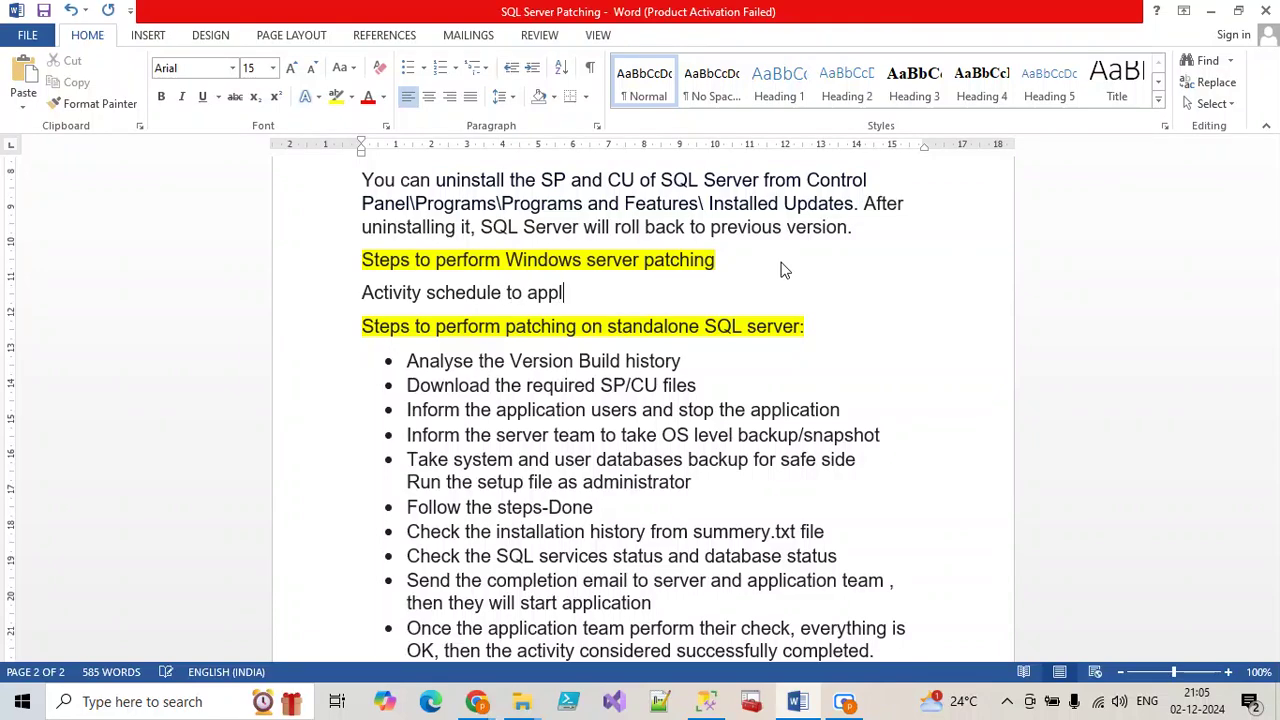
text(y some patchies )
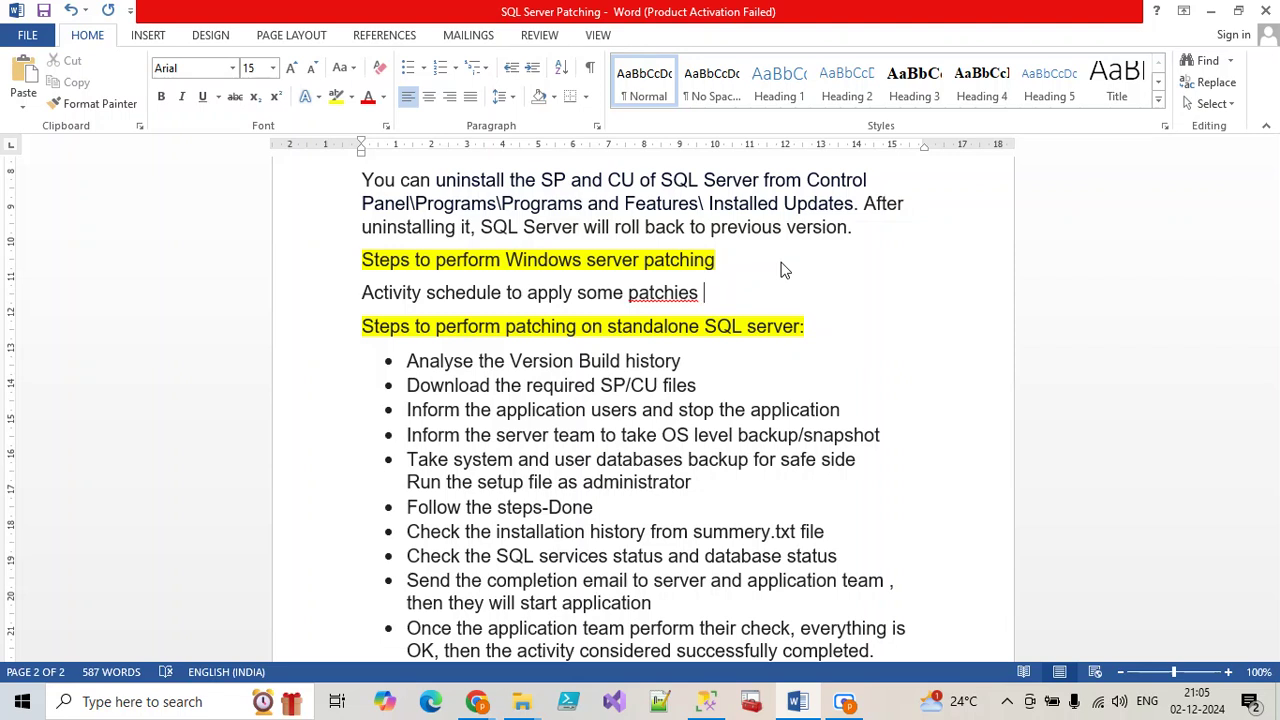
text(on windows server )
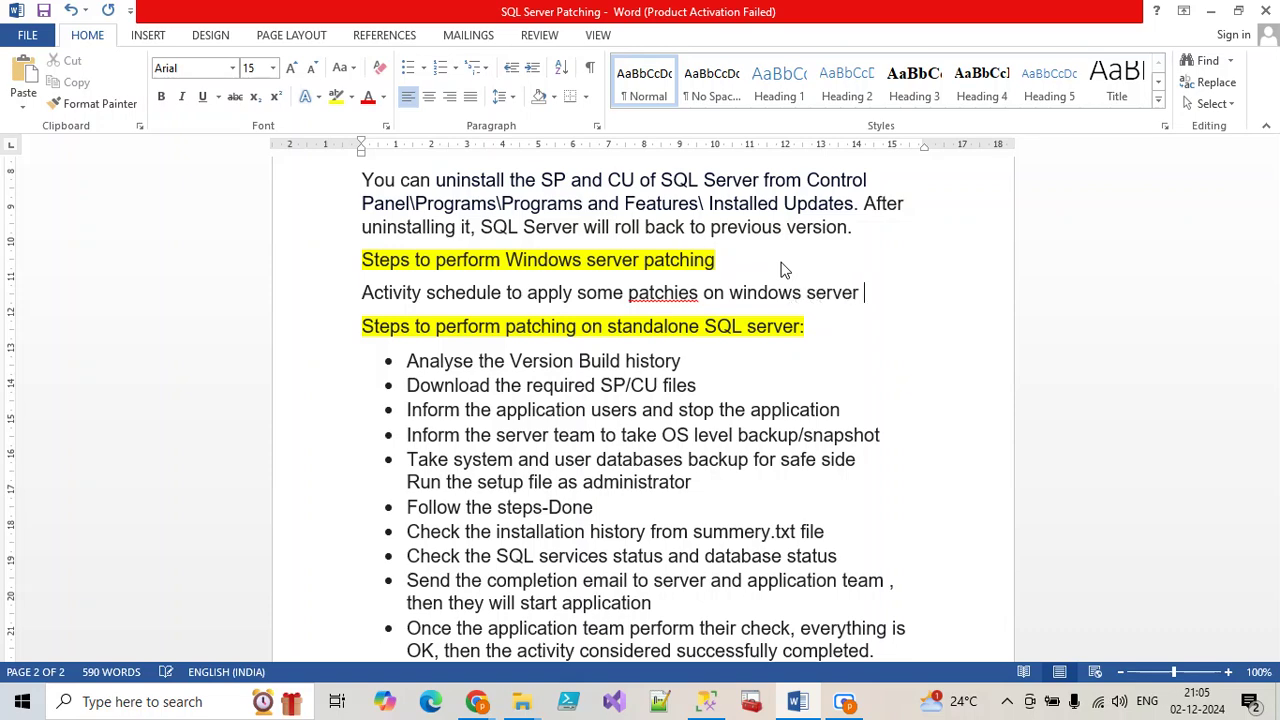
text(OS)
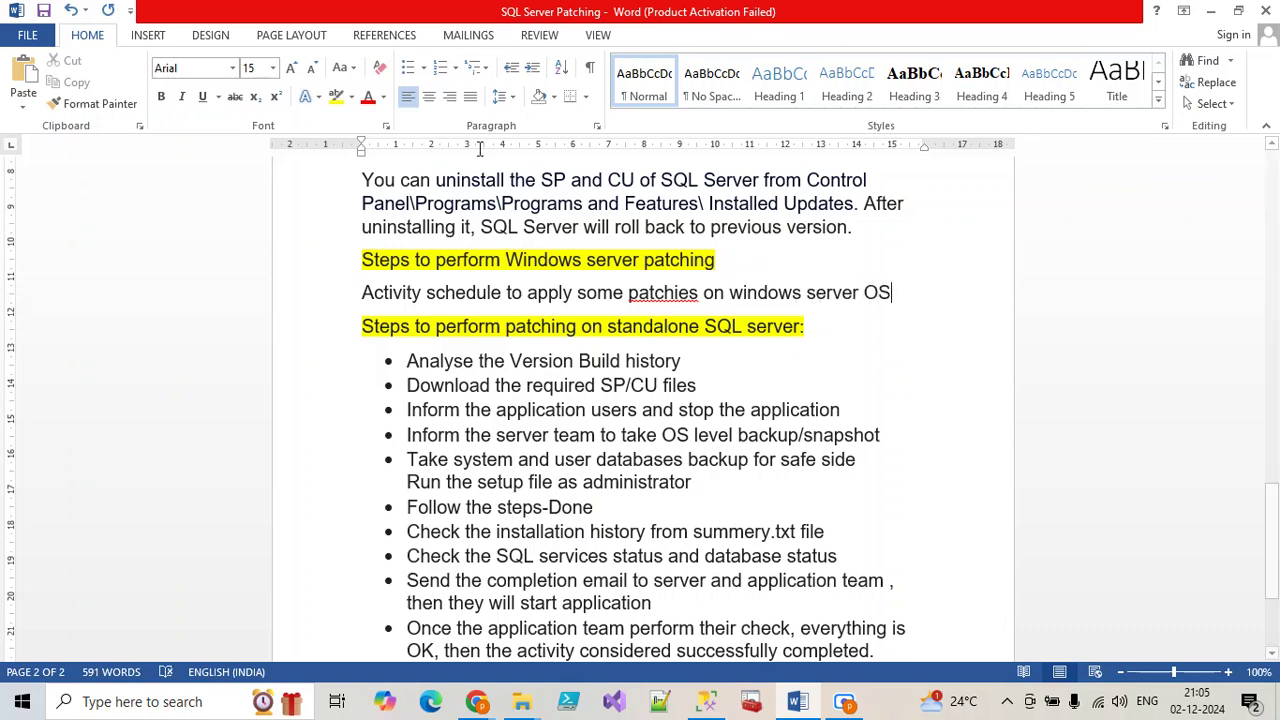
right_click(675, 290)
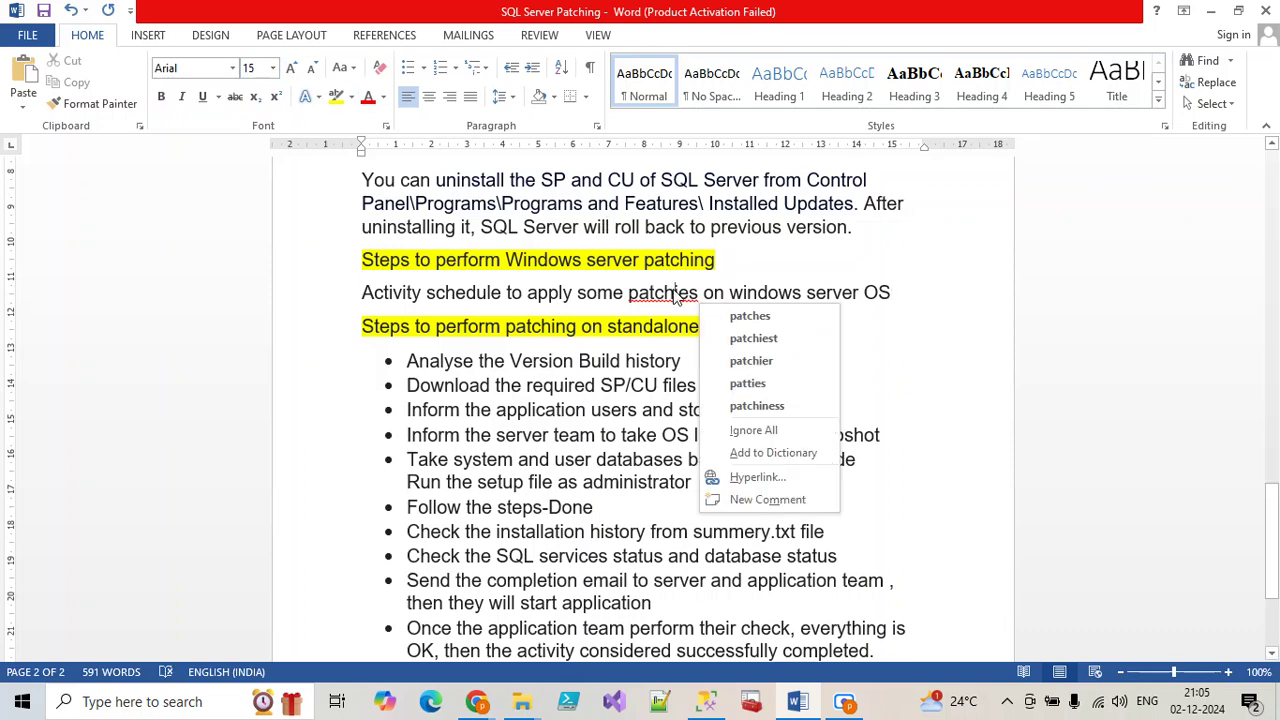
click(735, 316)
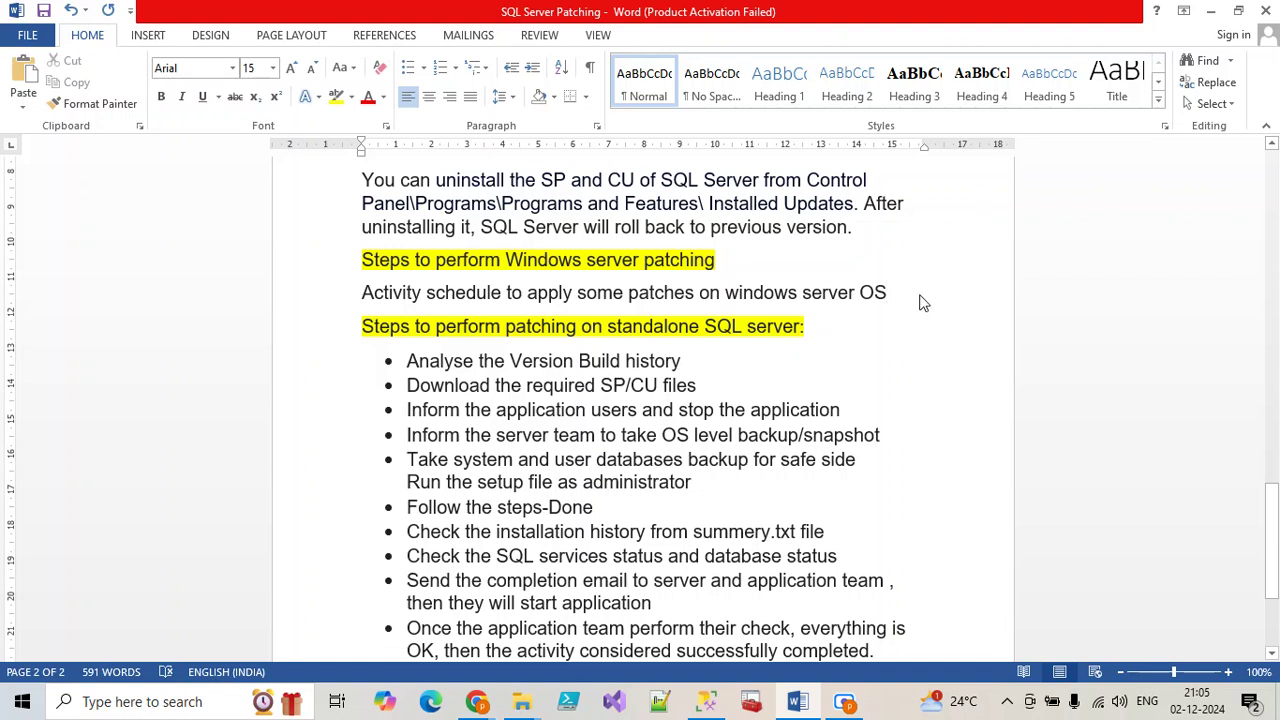
key(Return)
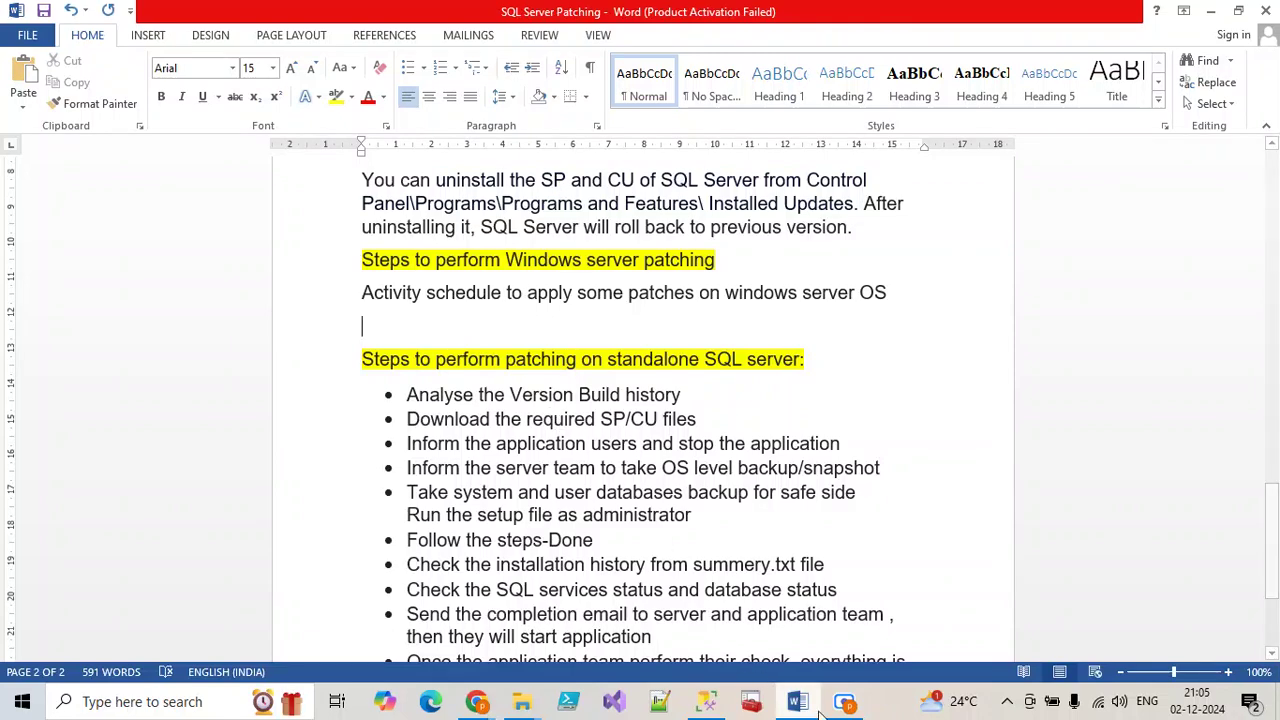
mouse_move(848, 706)
text(Window)
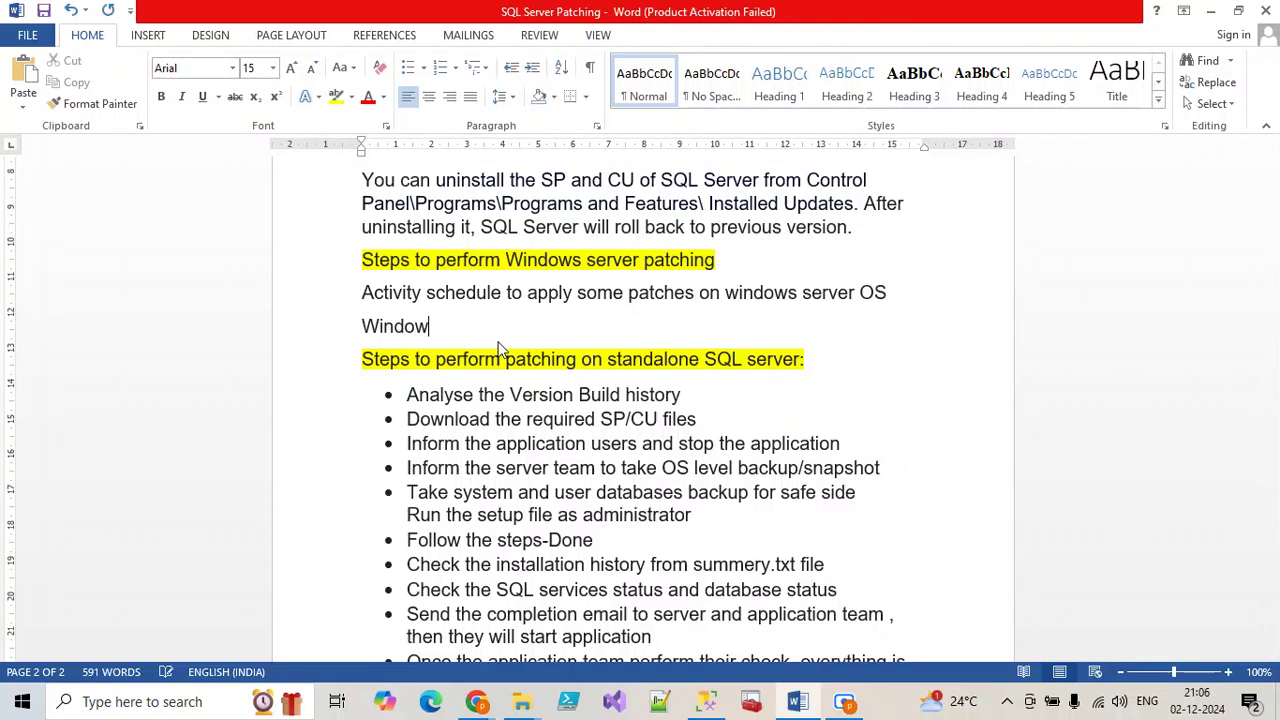
text(s Team will)
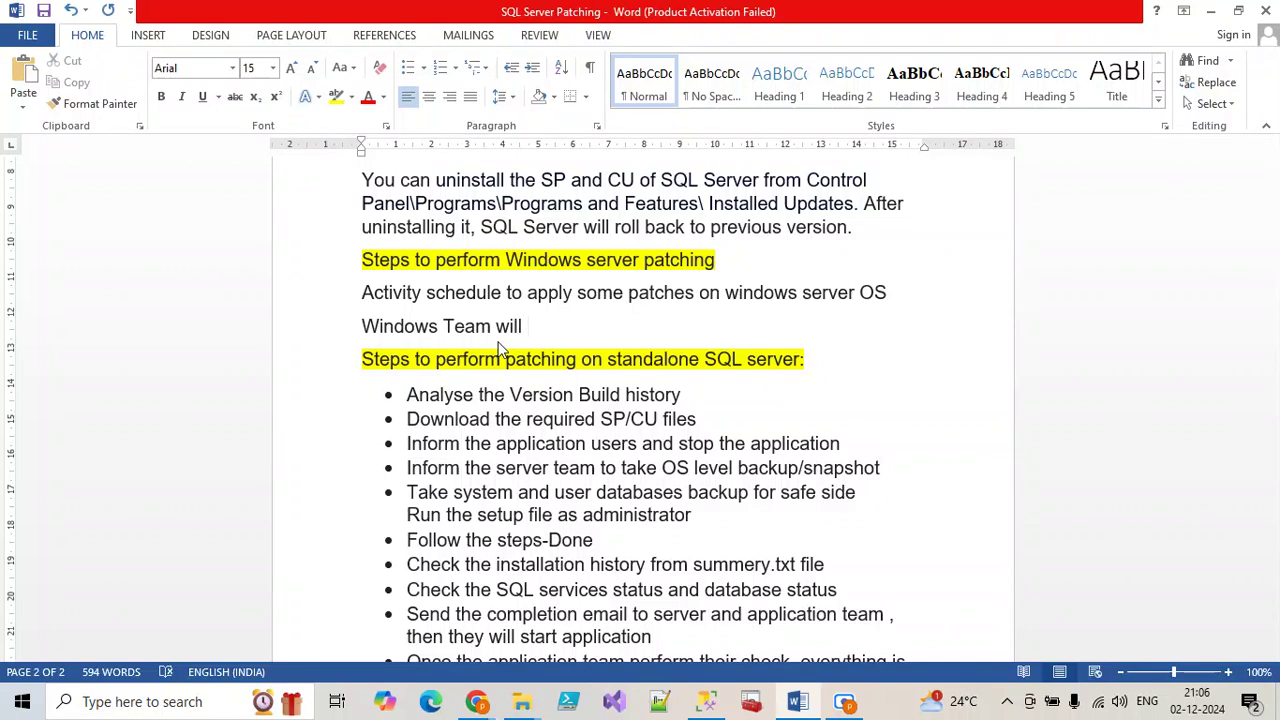
key(BackSpace)
text(re)
key(BackSpace)
key(BackSpace)
key(BackSpace)
key(BackSpace)
key(BackSpace)
key(BackSpace)
key(BackSpace)
key(BackSpace)
key(BackSpace)
key(BackSpace)
key(BackSpace)
key(BackSpace)
key(BackSpace)
key(BackSpace)
key(BackSpace)
key(BackSpace)
key(BackSpace)
key(BackSpace)
key(BackSpace)
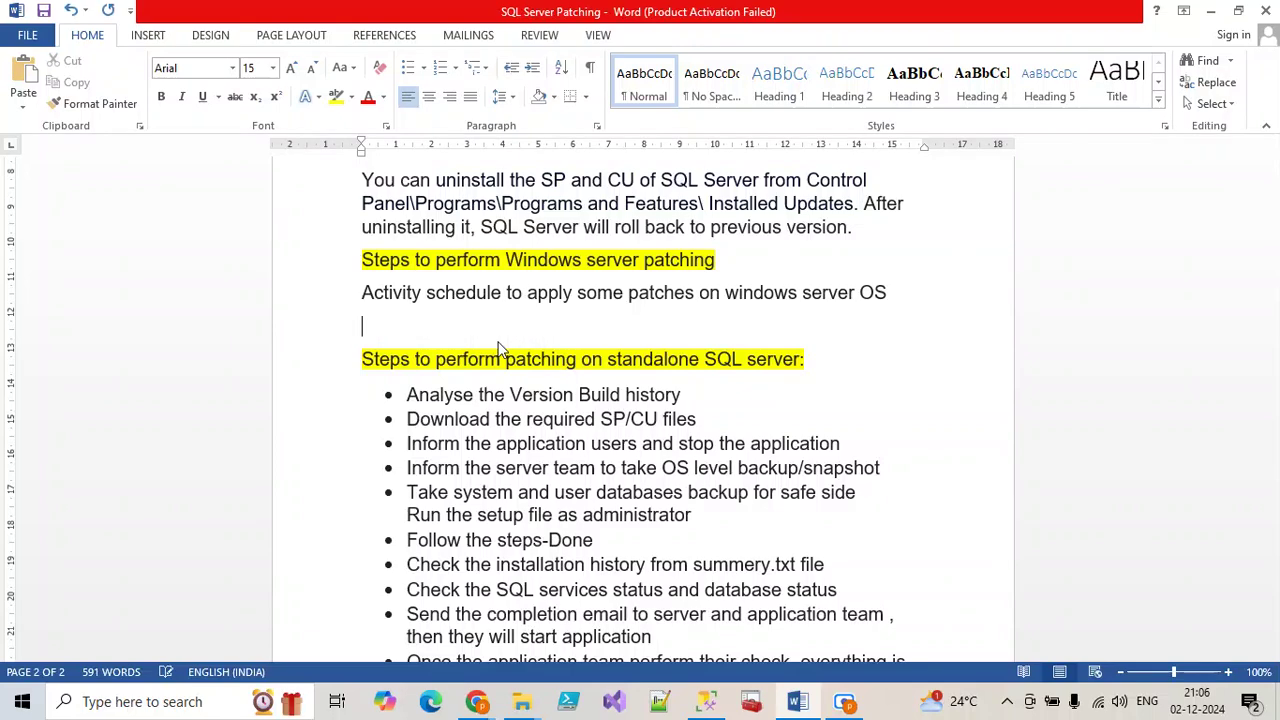
Start a bulleted list on the empty line with "Application team stop application and Give GO to SQL server team"
click(408, 67)
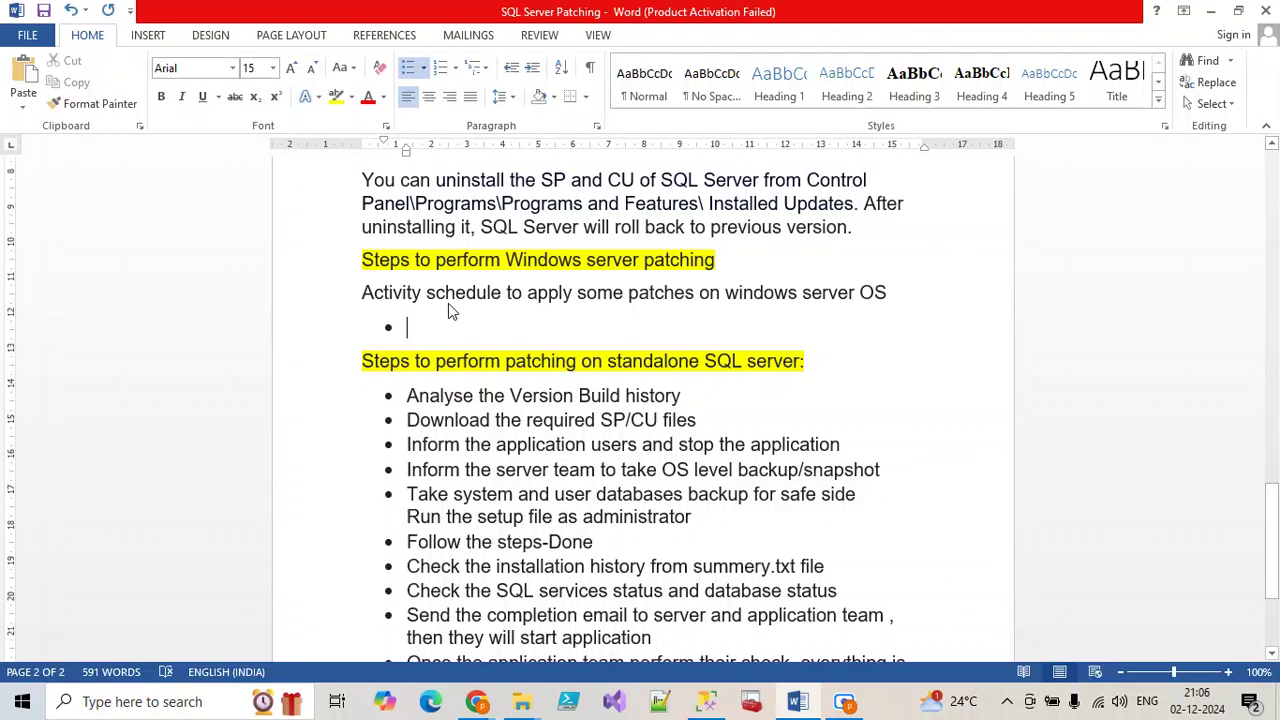
text(Fro)
key(BackSpace)
key(BackSpace)
key(BackSpace)
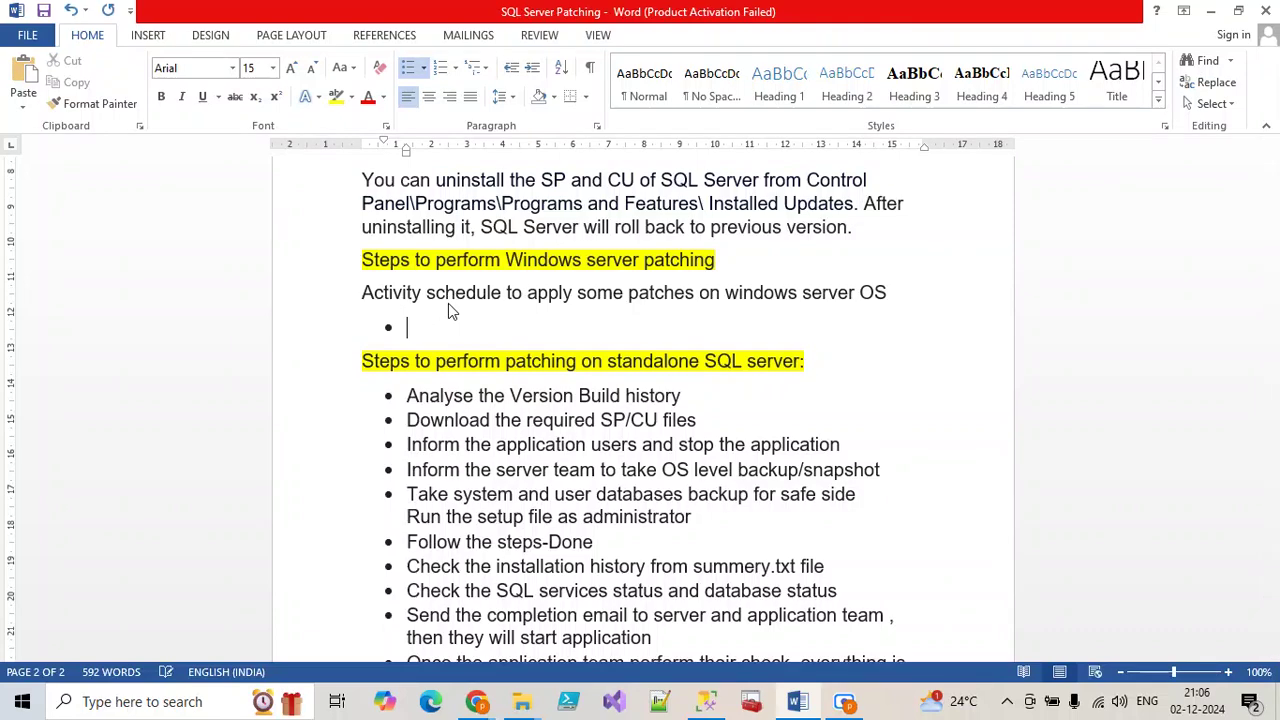
text(Applicat)
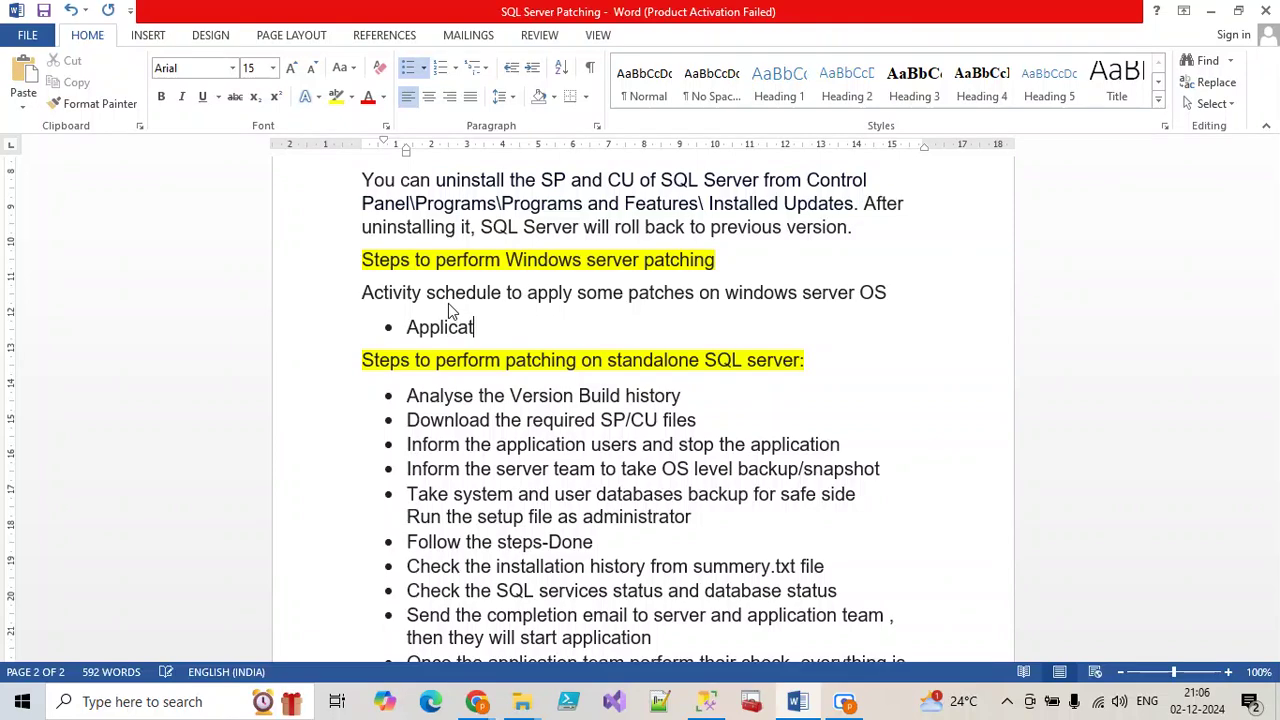
text(ion team stop appl)
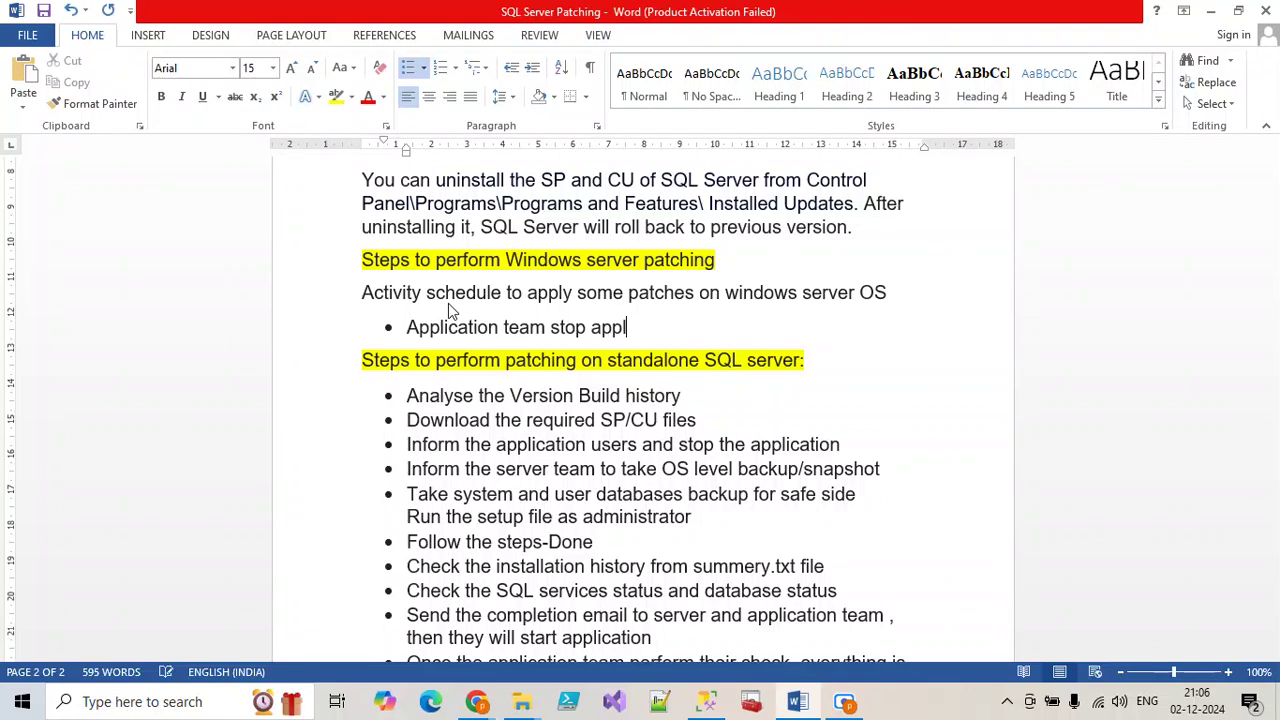
text(ication and Give gO)
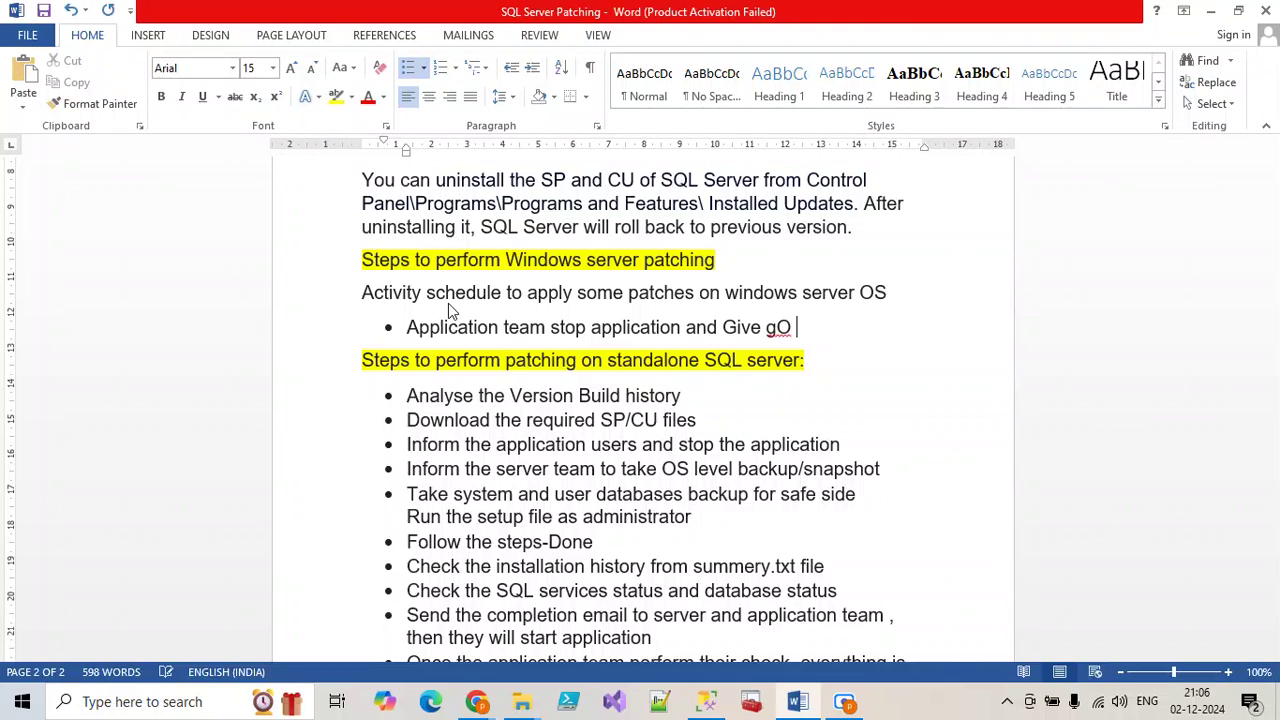
key(BackSpace)
key(BackSpace)
text(GO to SQL)
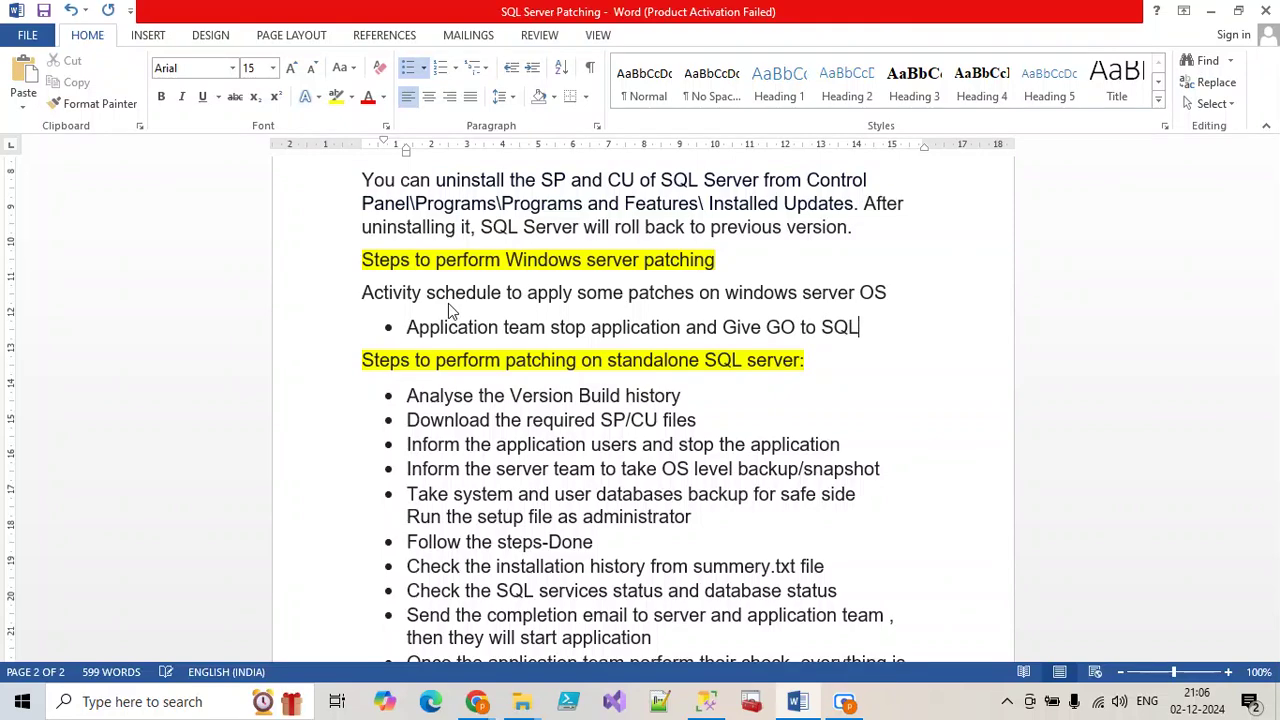
text( server team)
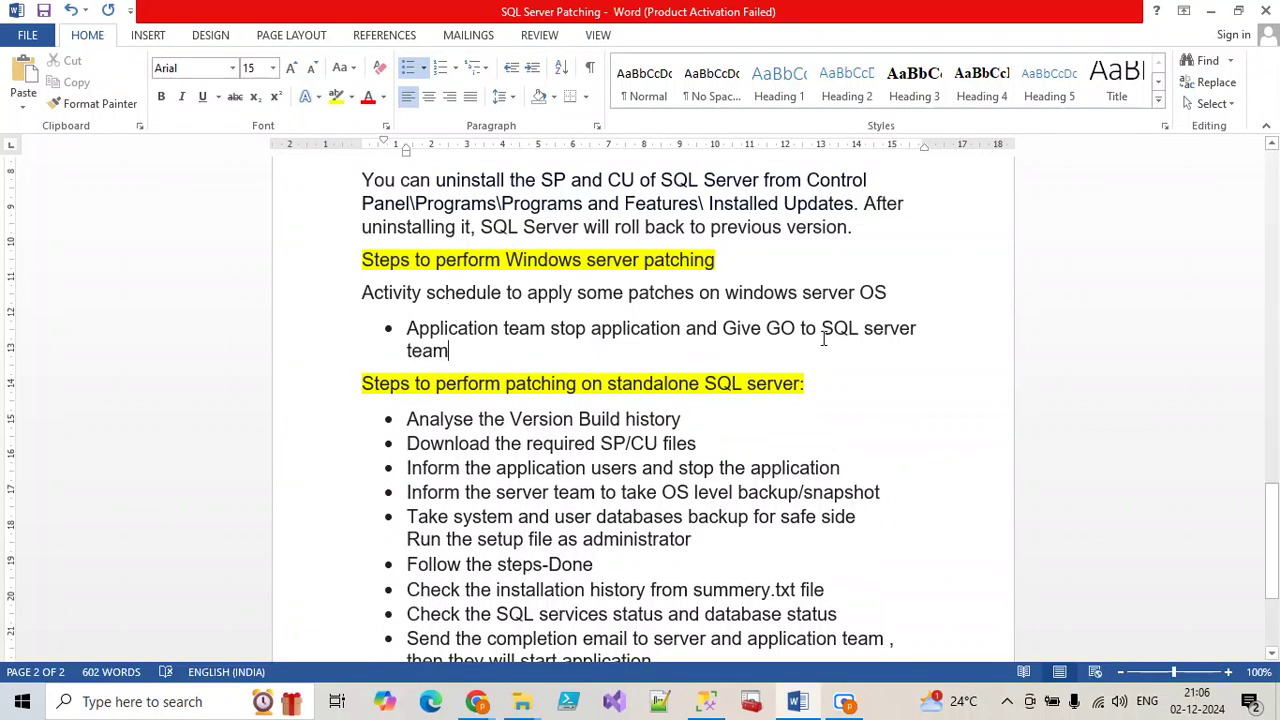
Replace "server" with "DBA" in the first bullet under the Windows server patching heading
drag(821, 330, 903, 327)
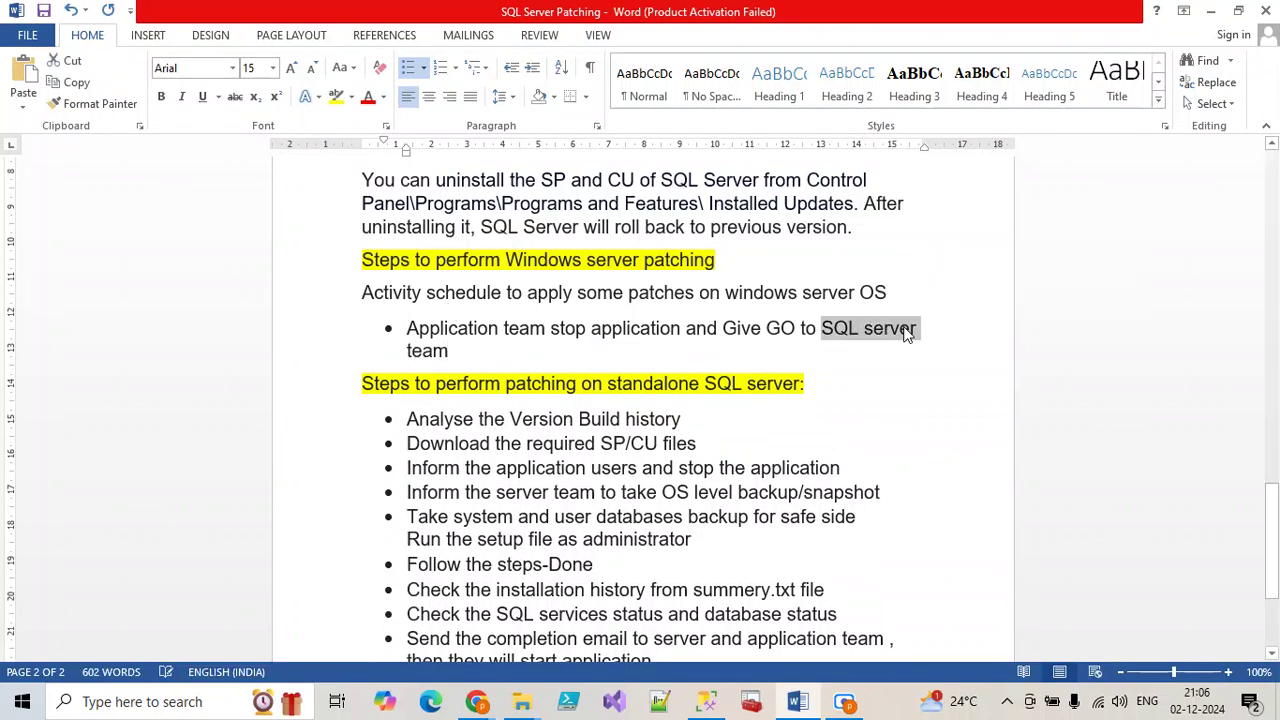
triple_click(903, 328)
double_click(904, 330)
text(DBA)
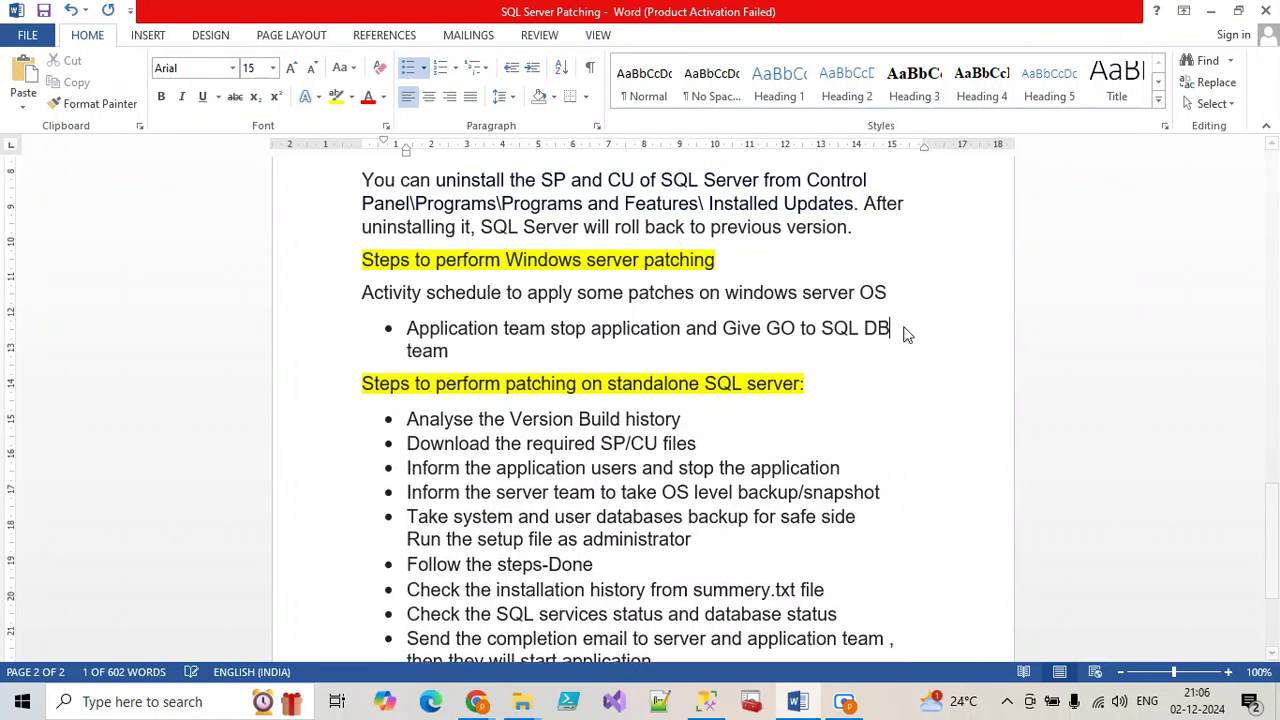
Add a second bullet under the Windows server patching heading: "We need to perfrom the full backup of all the system and user database"
click(521, 349)
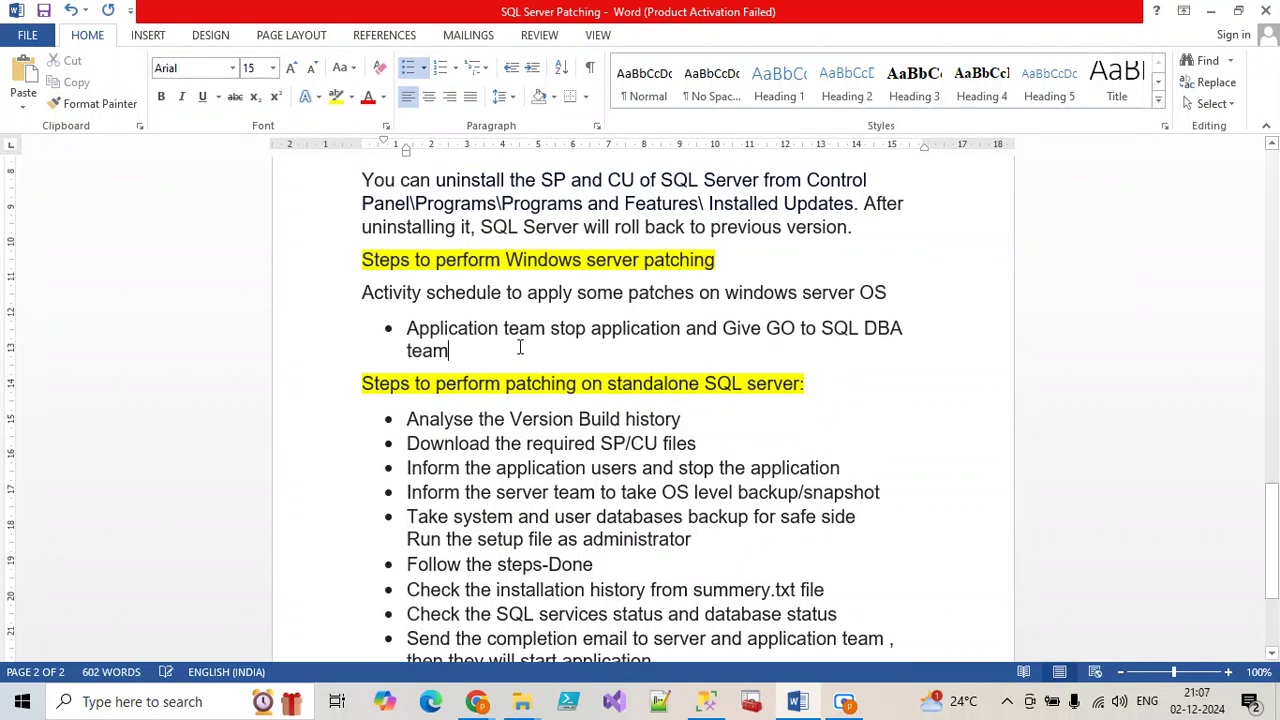
key(Return)
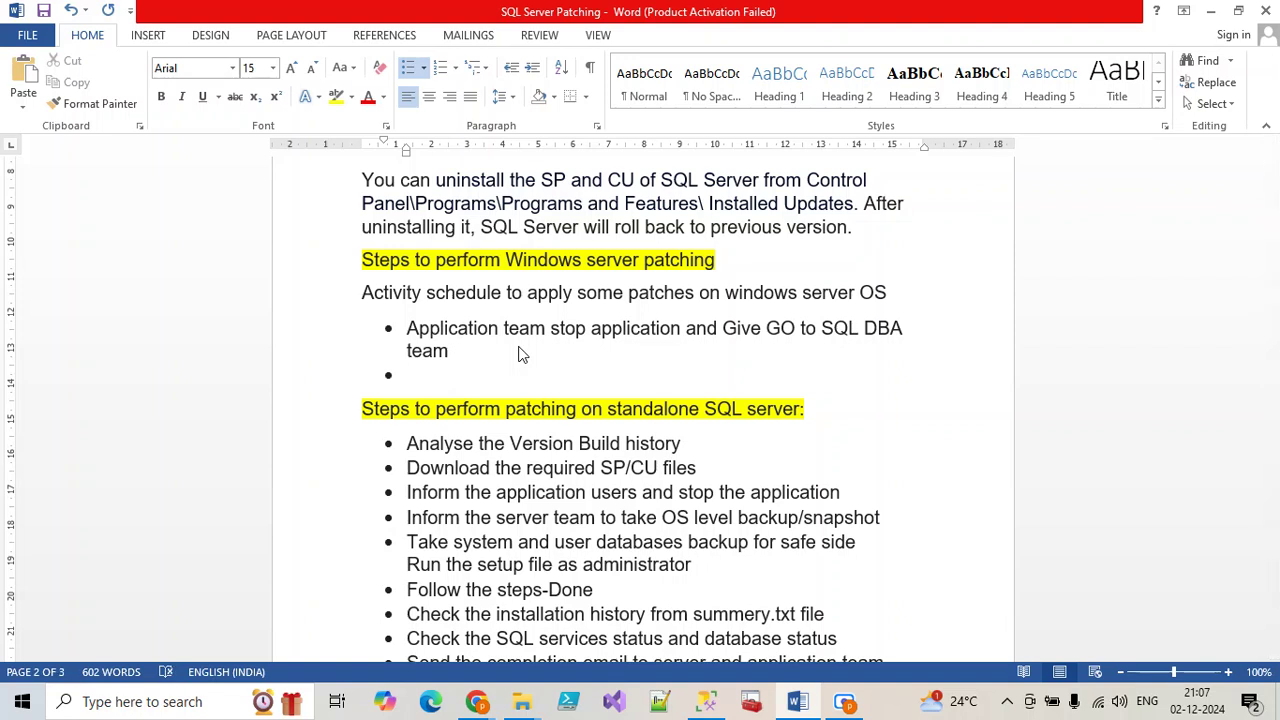
text(We )
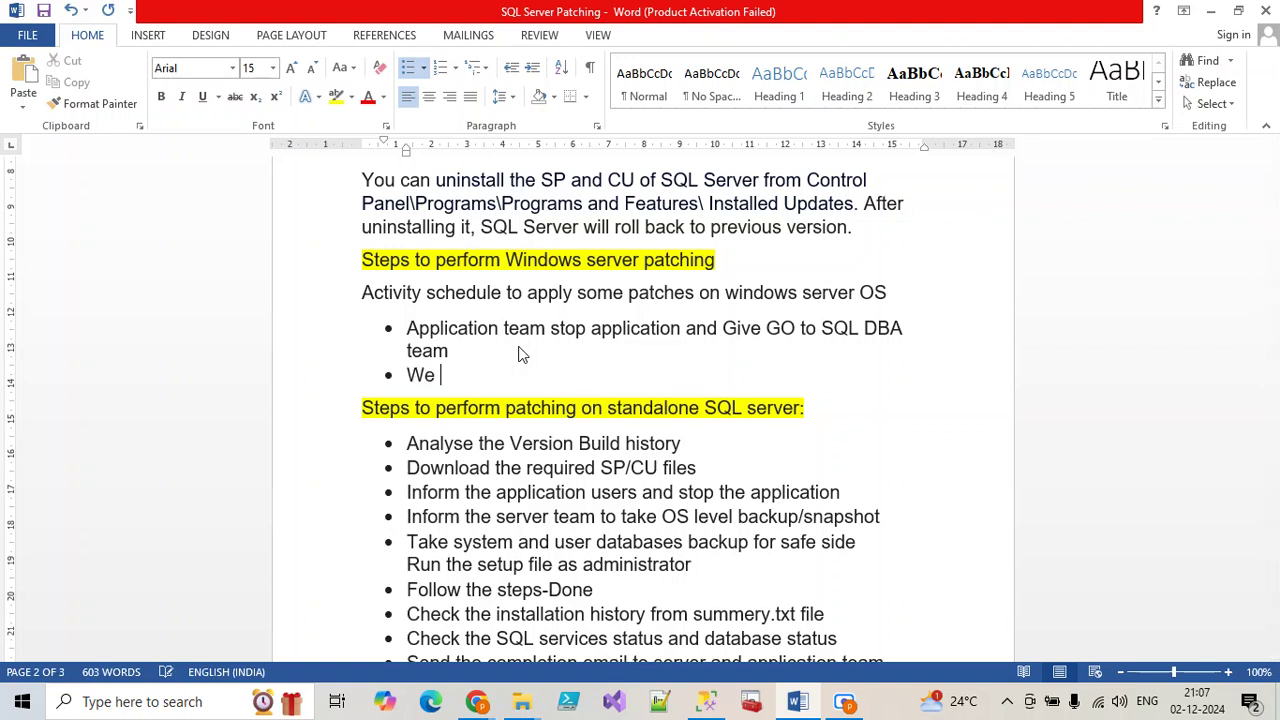
text(need to perfrom the)
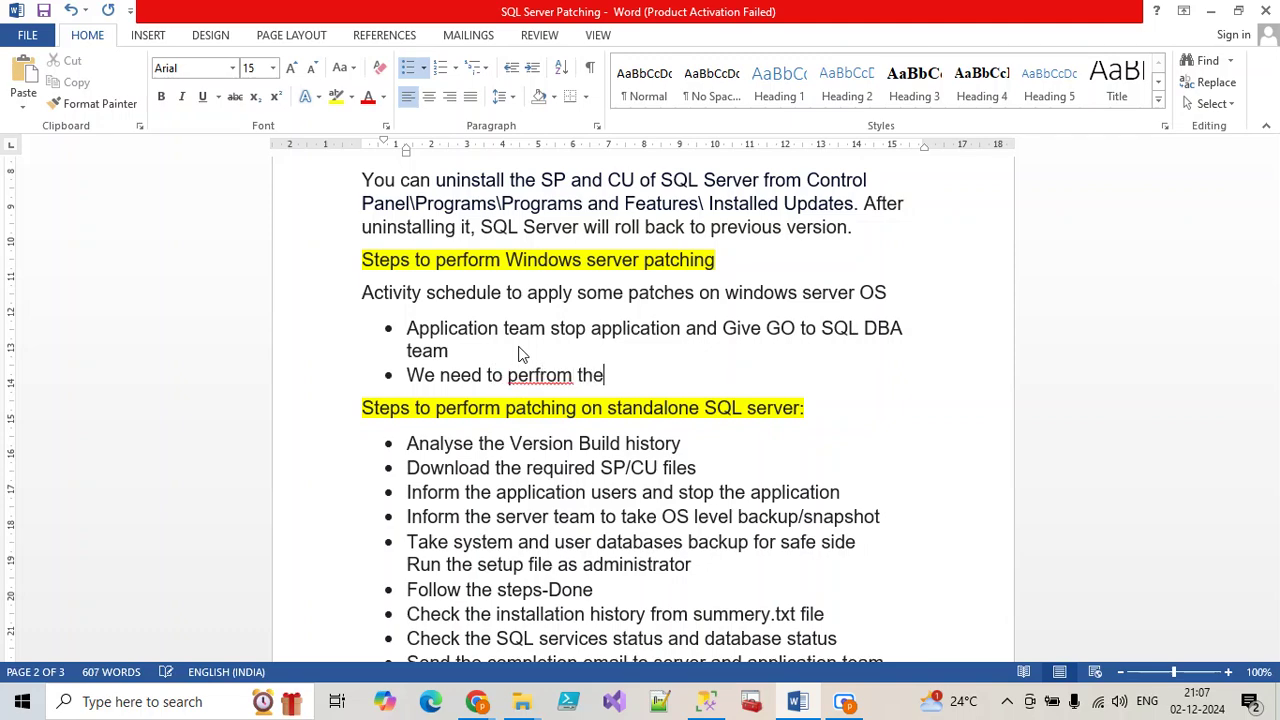
text( full backu)
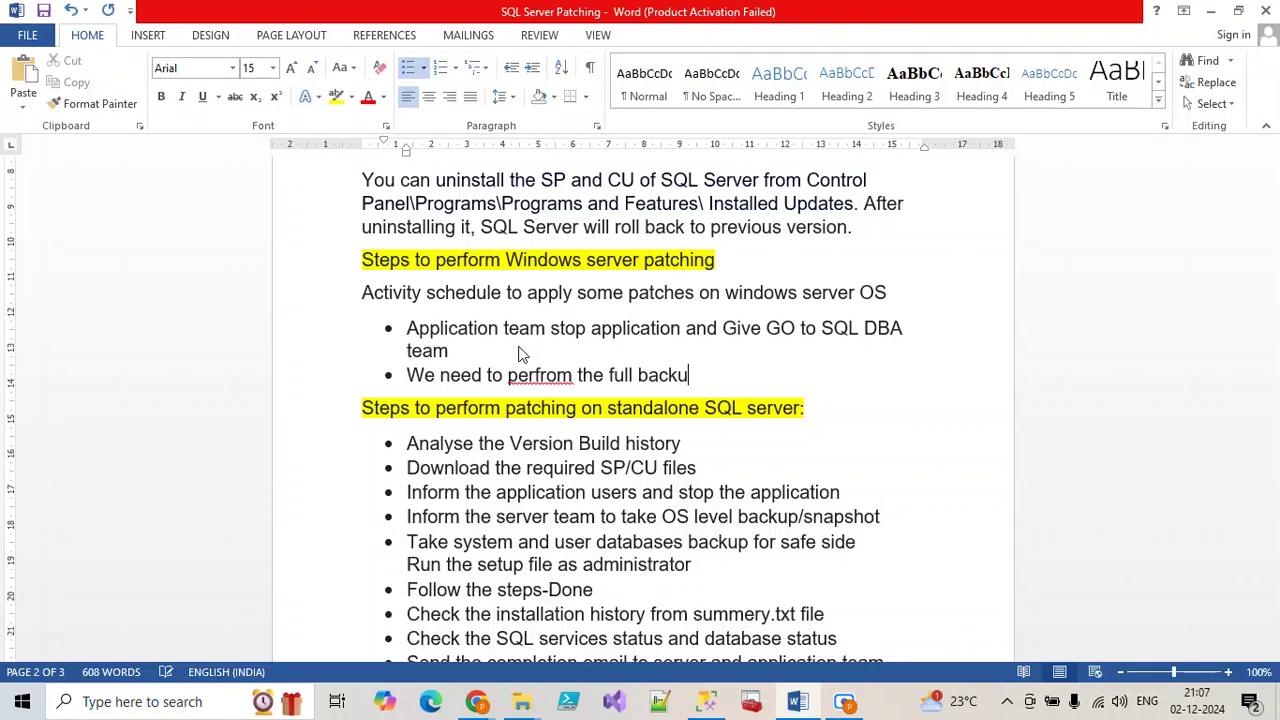
text(p of all the system and )
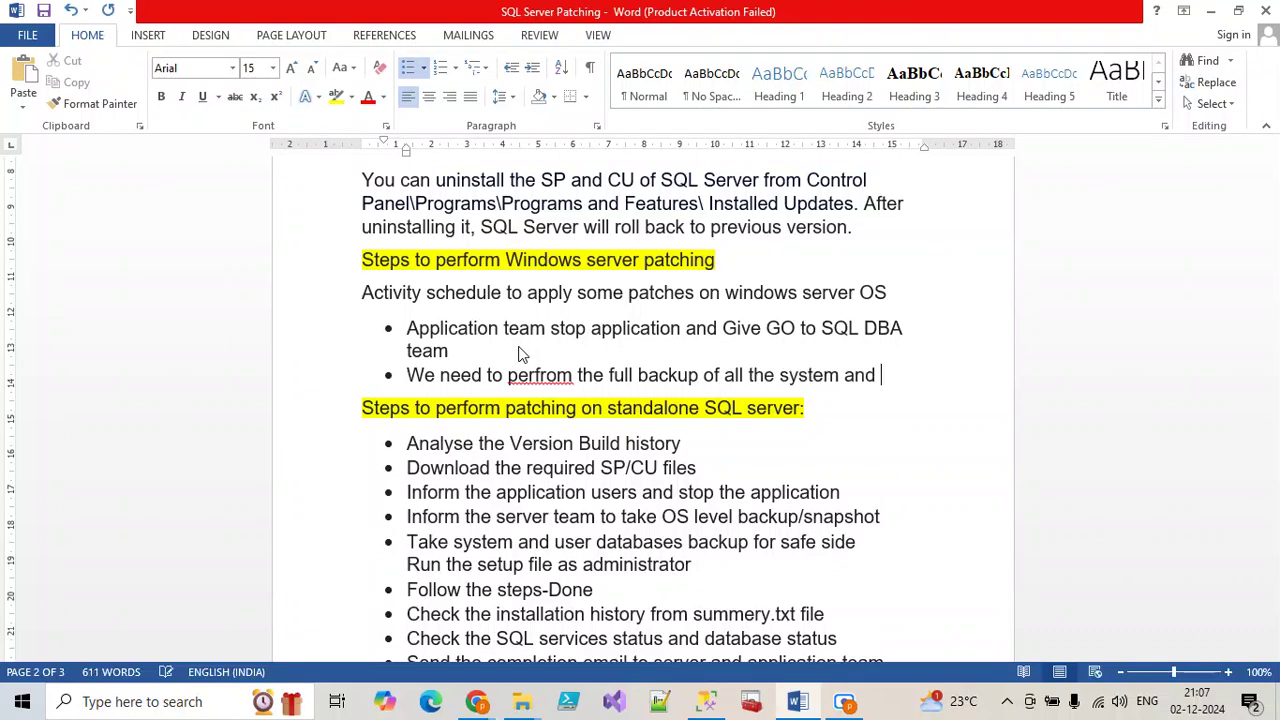
text(usedr)
key(BackSpace)
key(BackSpace)
text(r database)
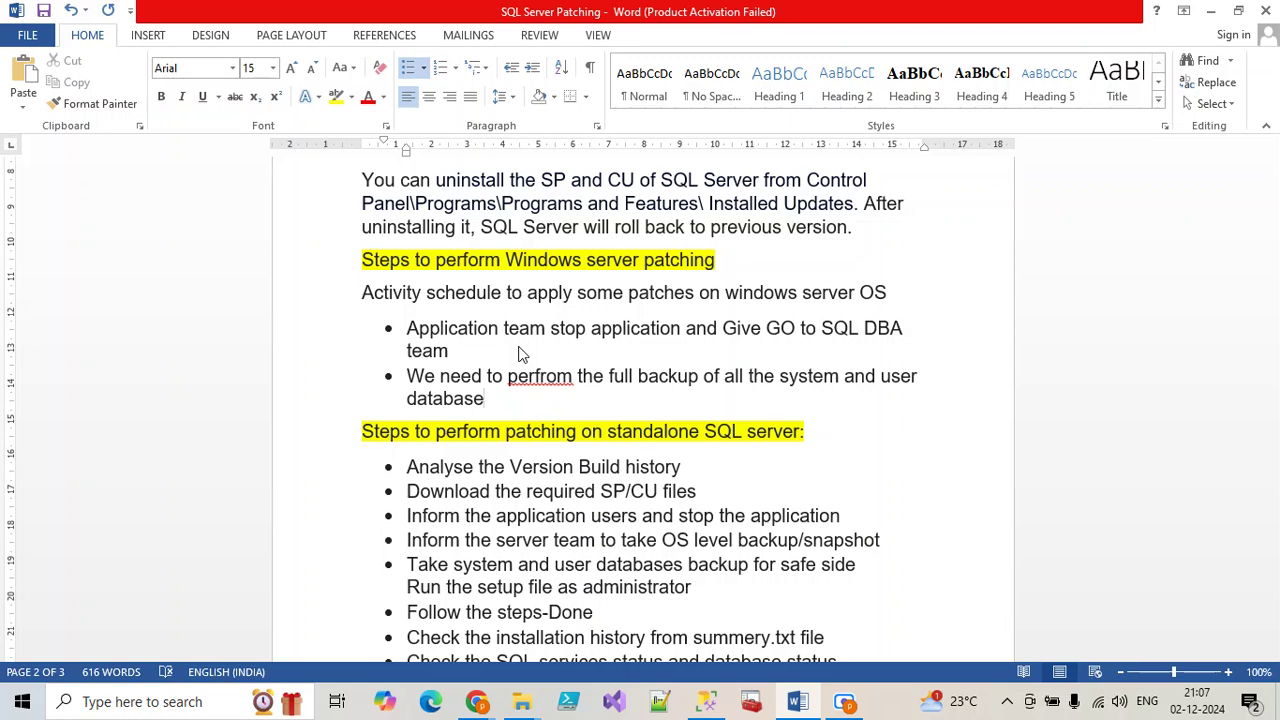
Add a third bullet reading "Need to stop sql services and give GO to windows team" below the full backup bullet
key(Return)
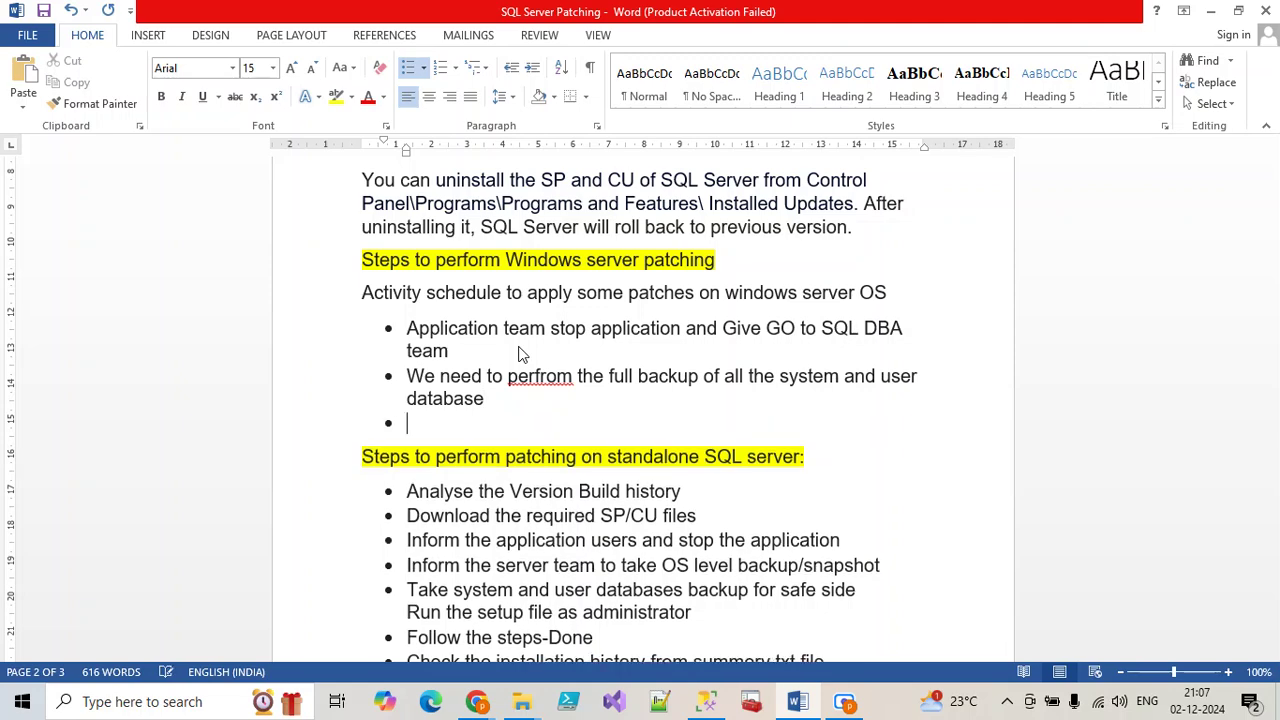
text(Need to)
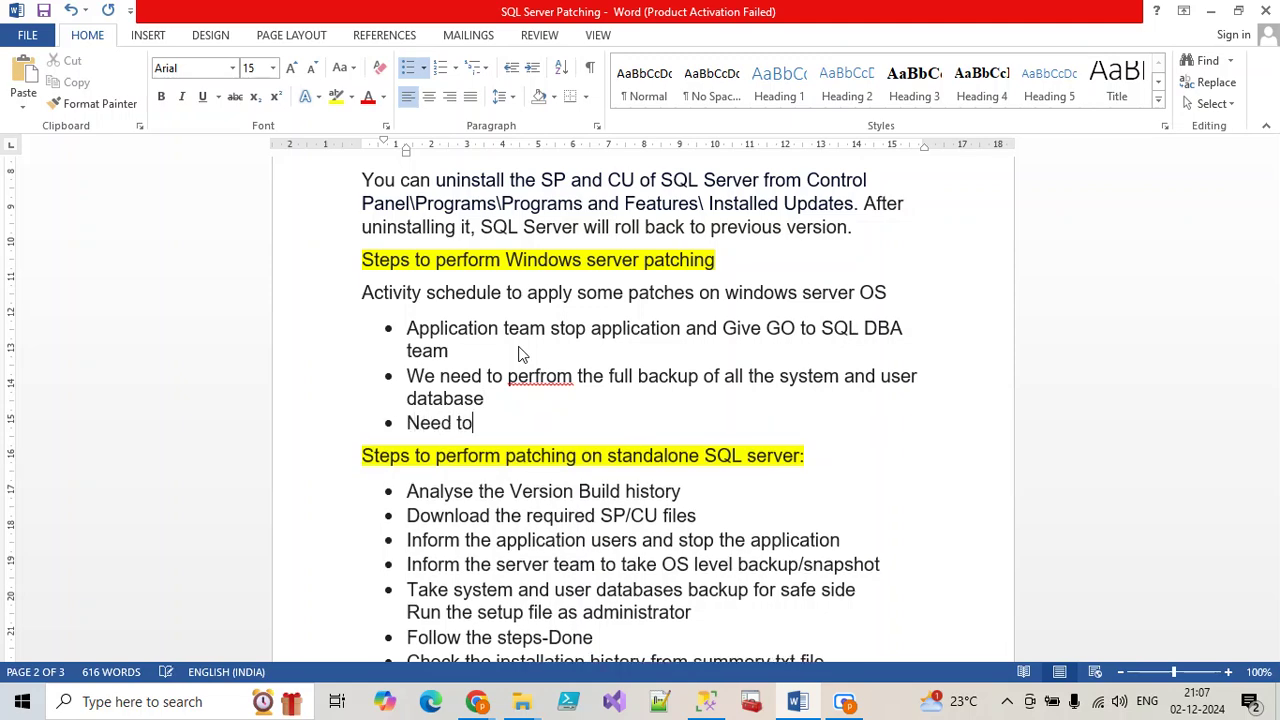
text( stop S)
key(BackSpace)
text(sql services)
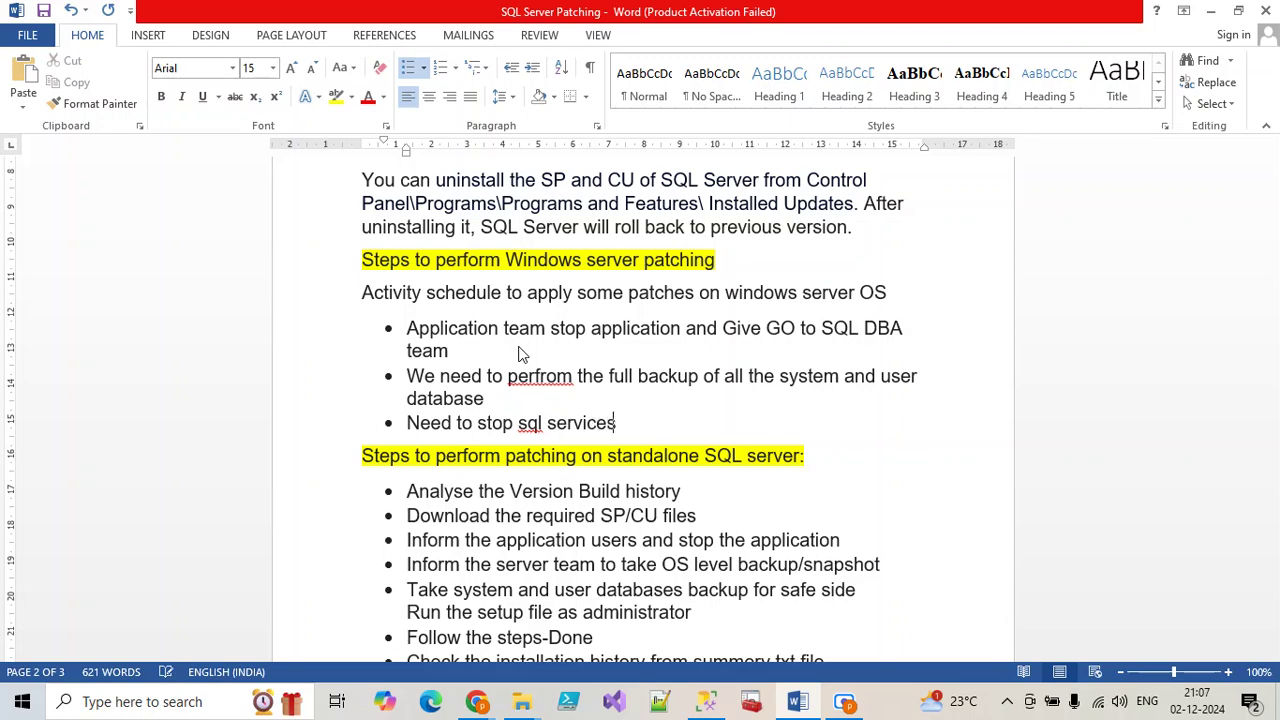
text( and give GO t)
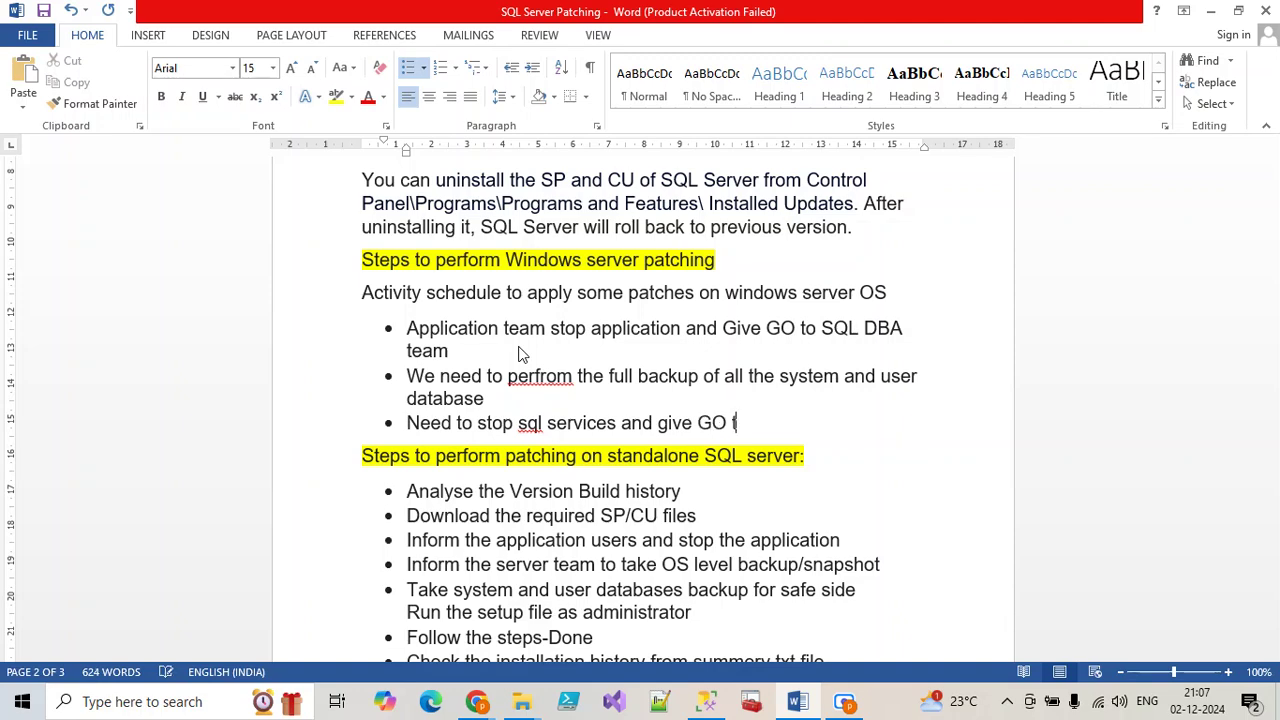
text(o windows )
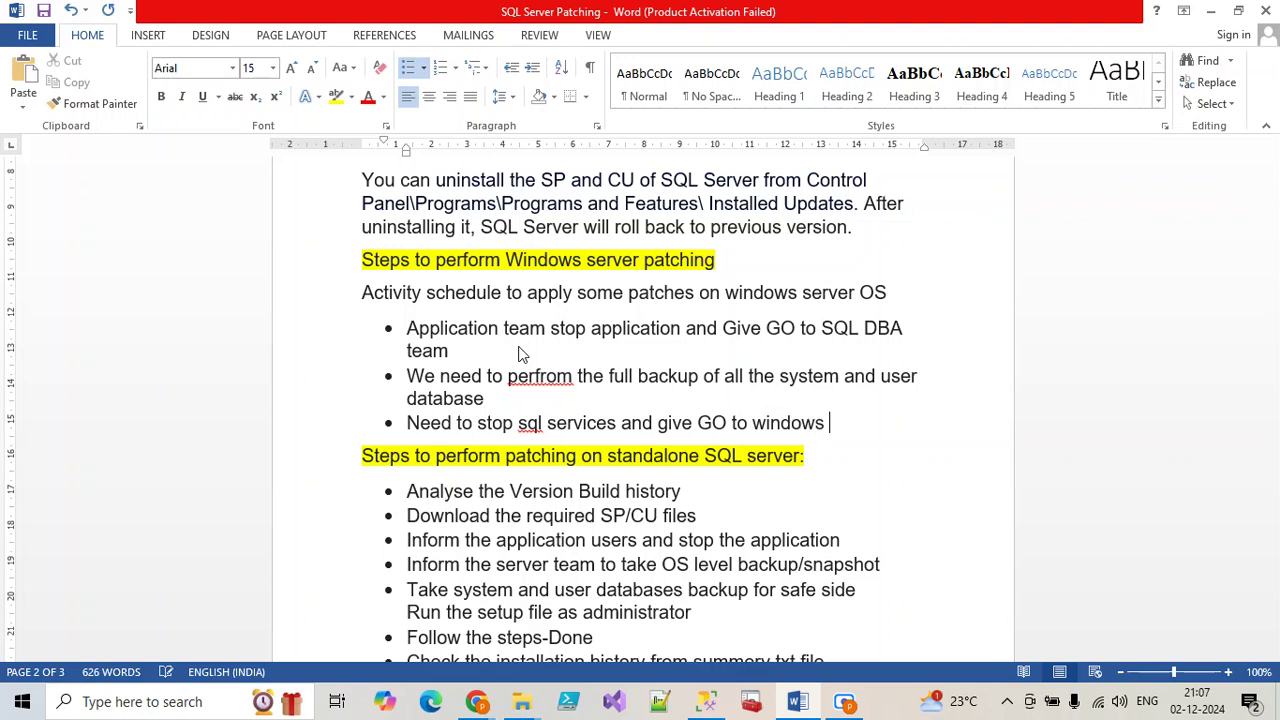
text(team)
Add a fourth bullet, "Windows team will perform the patching and reboot the server several times", followed by a new empty bullet
key(Return)
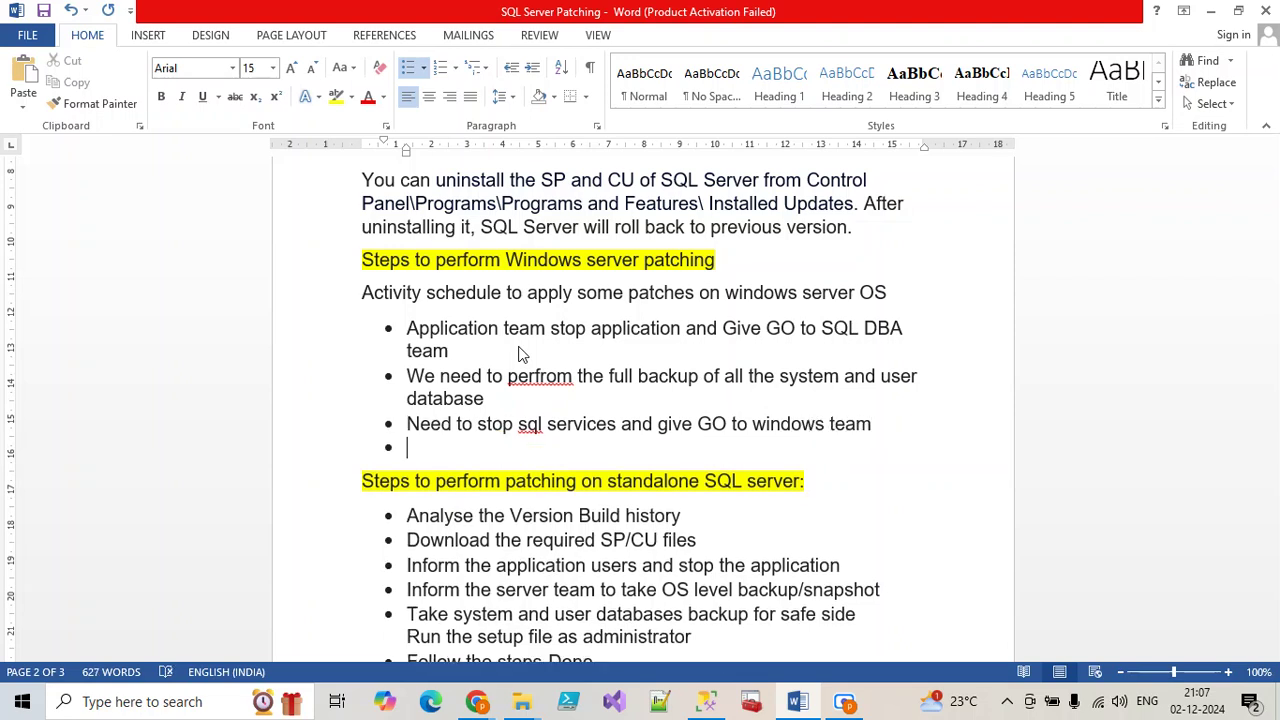
text(Windo)
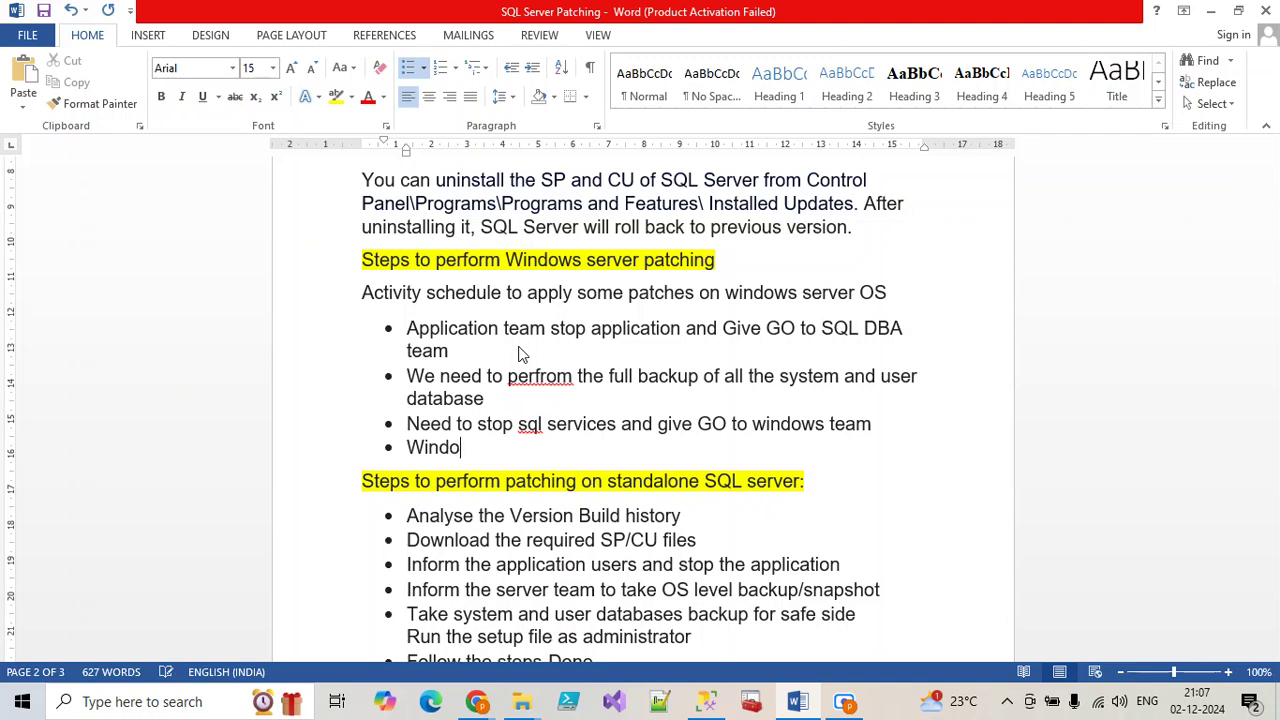
text(ws team wi)
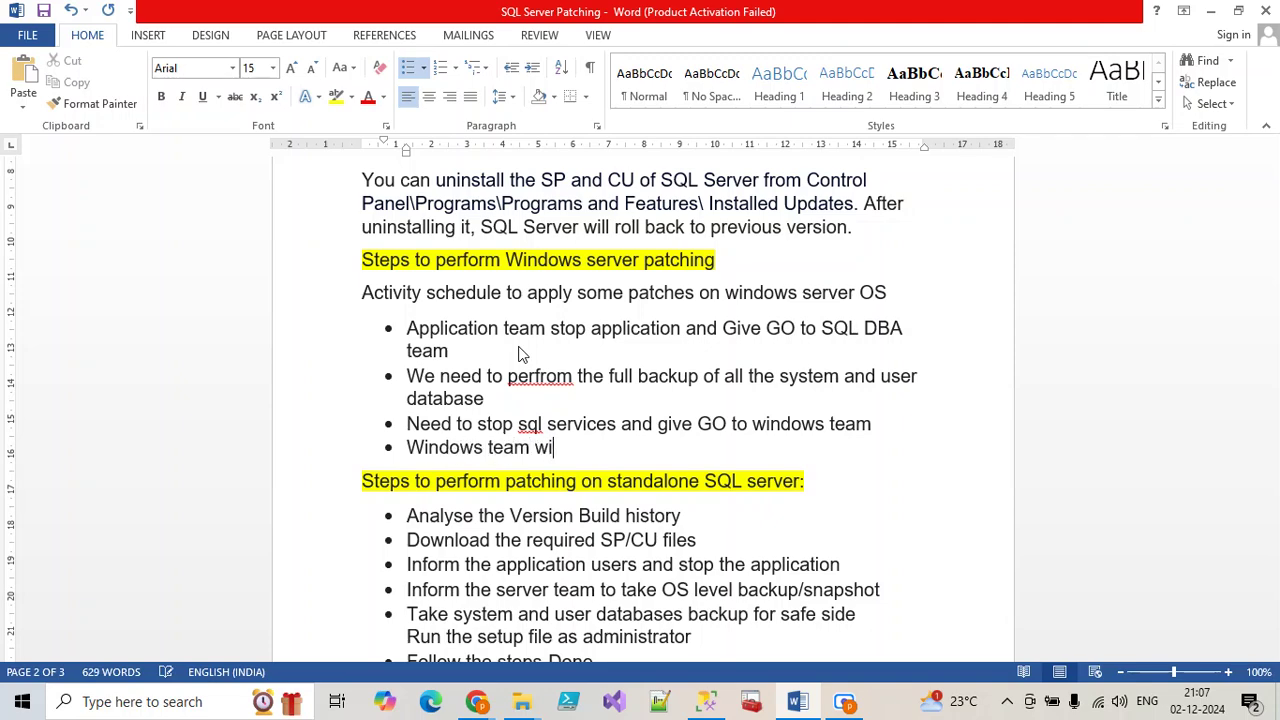
text(ll perform)
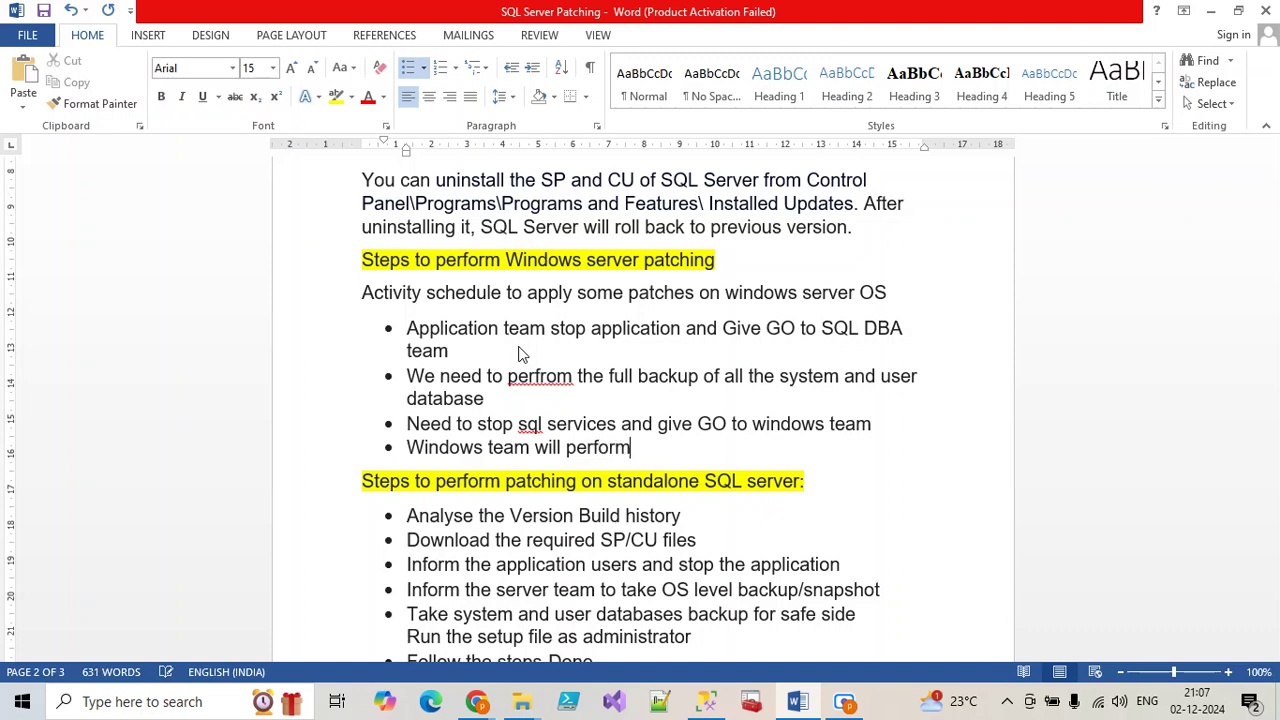
text( the patchinan)
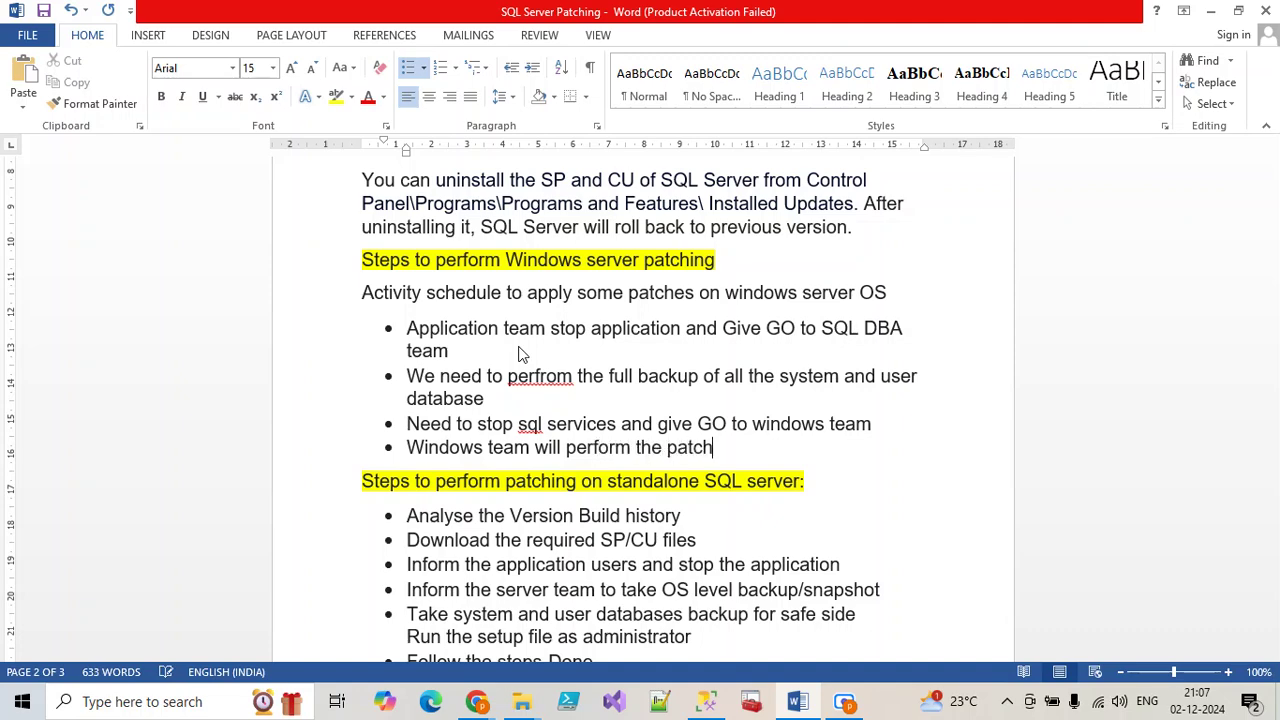
key(BackSpace)
key(BackSpace)
key(BackSpace)
text(ng ang)
key(BackSpace)
text(d reboo)
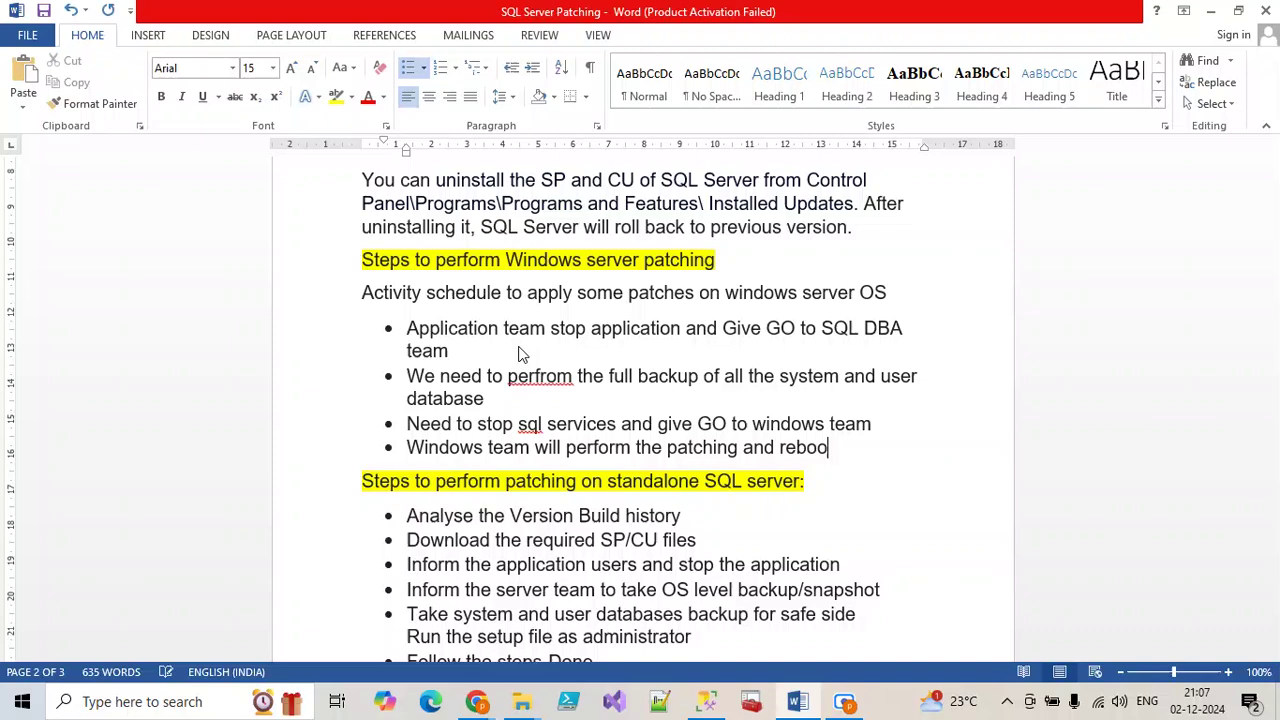
text(t the server)
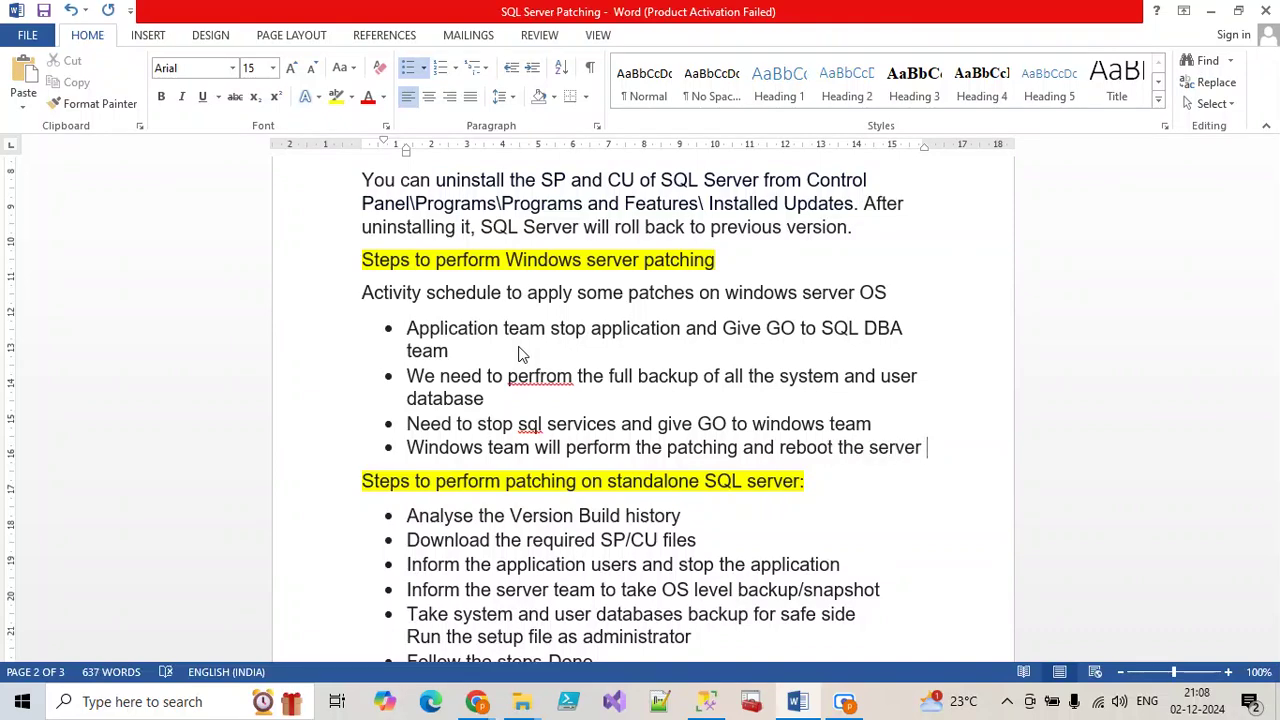
text( sever)
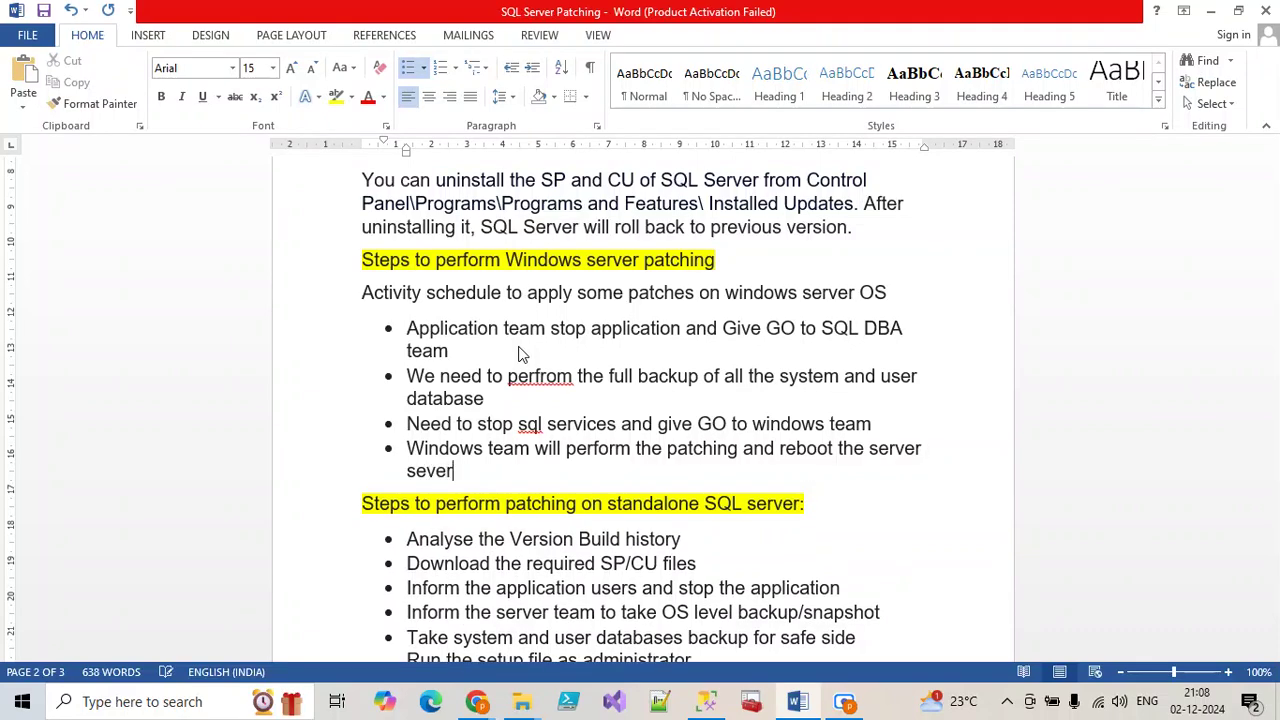
text(al times)
key(Return)
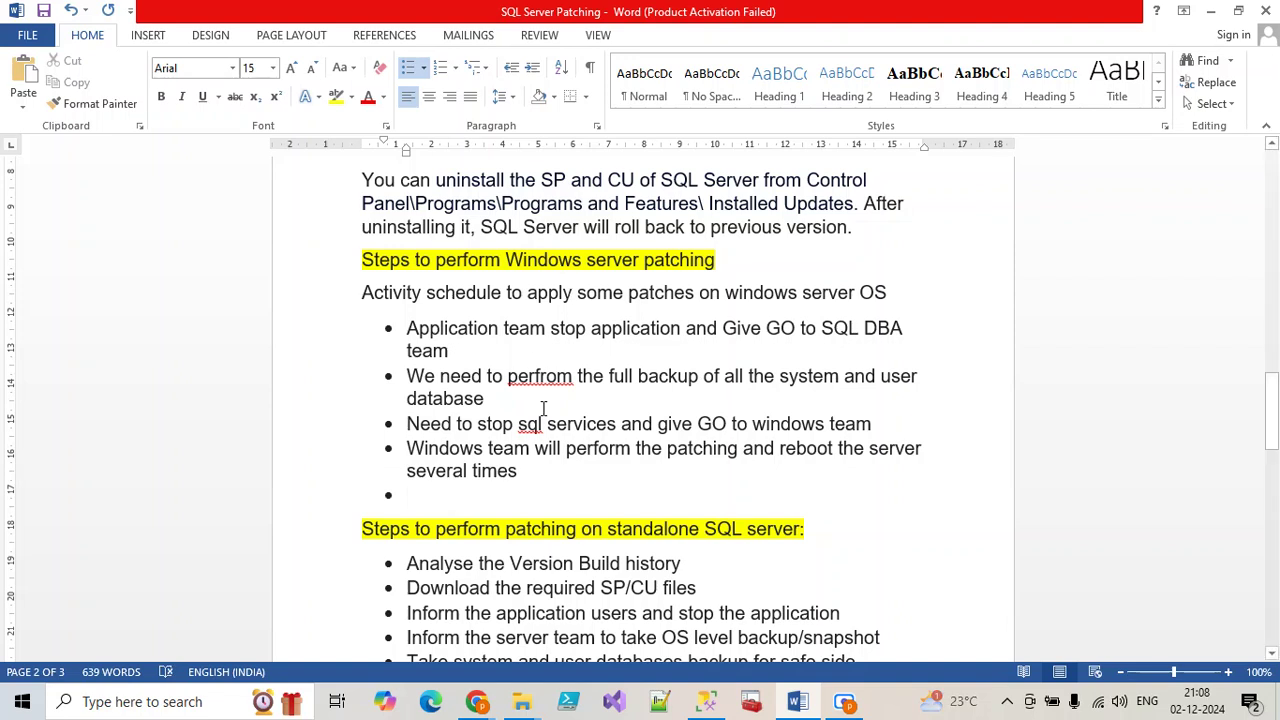
Correct "sql" to "SQL" in the third bullet and "perfrom" to "perform" in the second bullet
double_click(529, 425)
text(SQL)
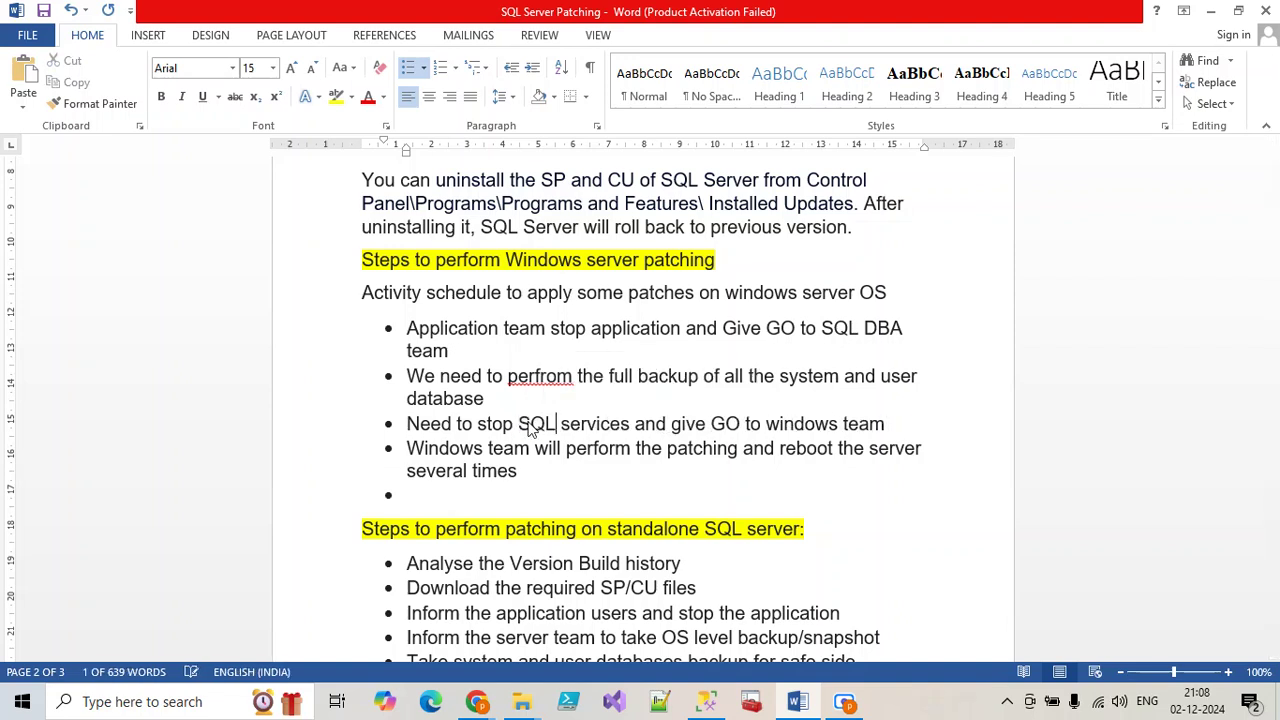
click(626, 399)
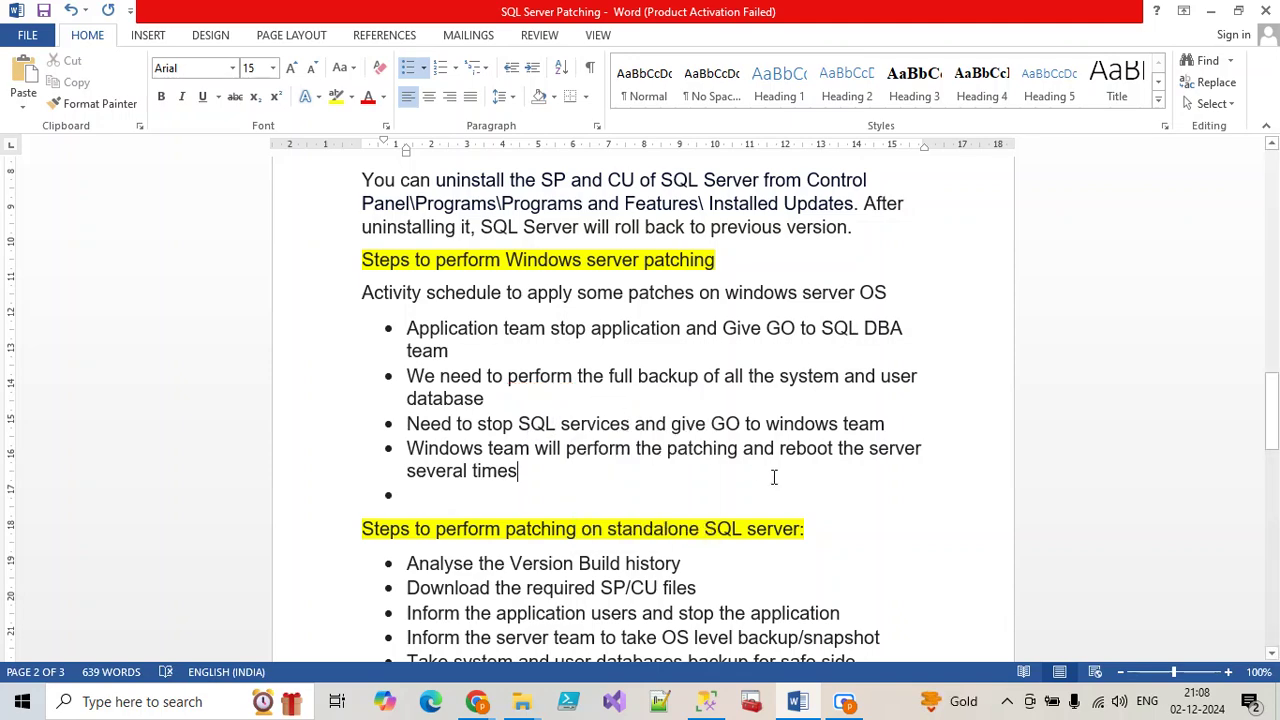
text(Need)
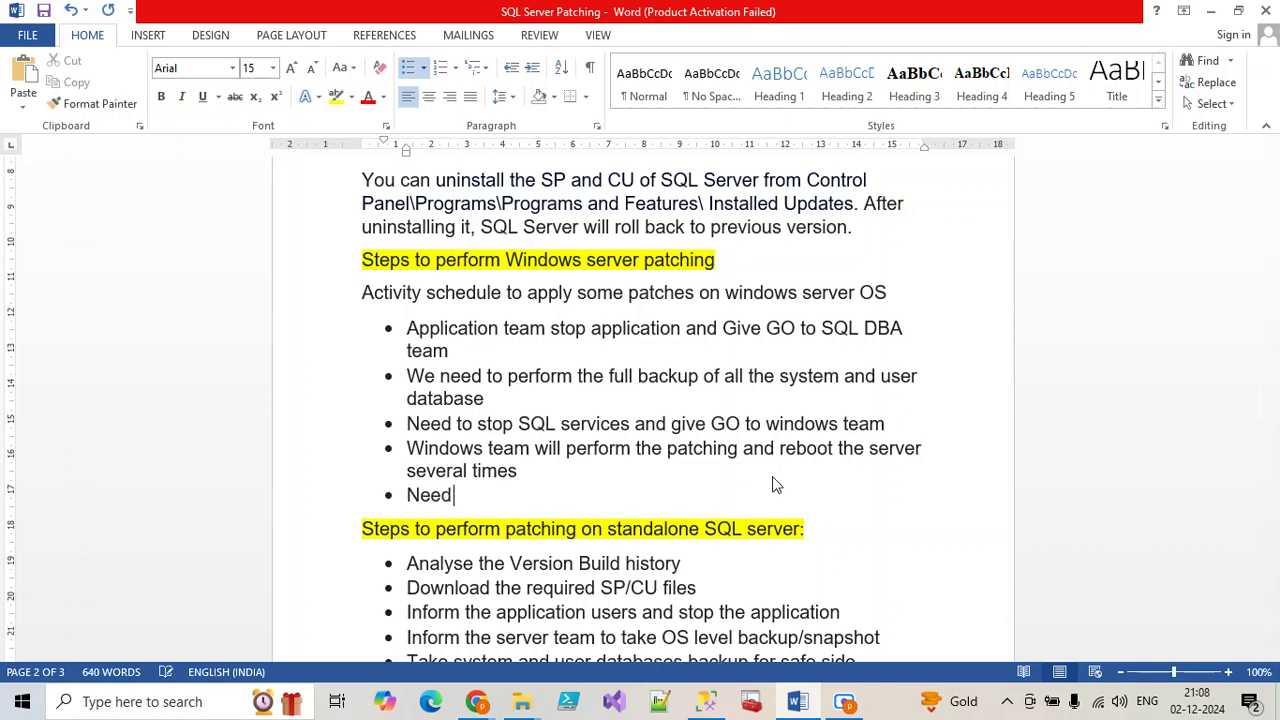
key(BackSpace)
key(BackSpace)
key(BackSpace)
Fill the fifth bullet with "From DBA team need to start the SQL services and verify the status and give the GO application team"
text(From DBA team n)
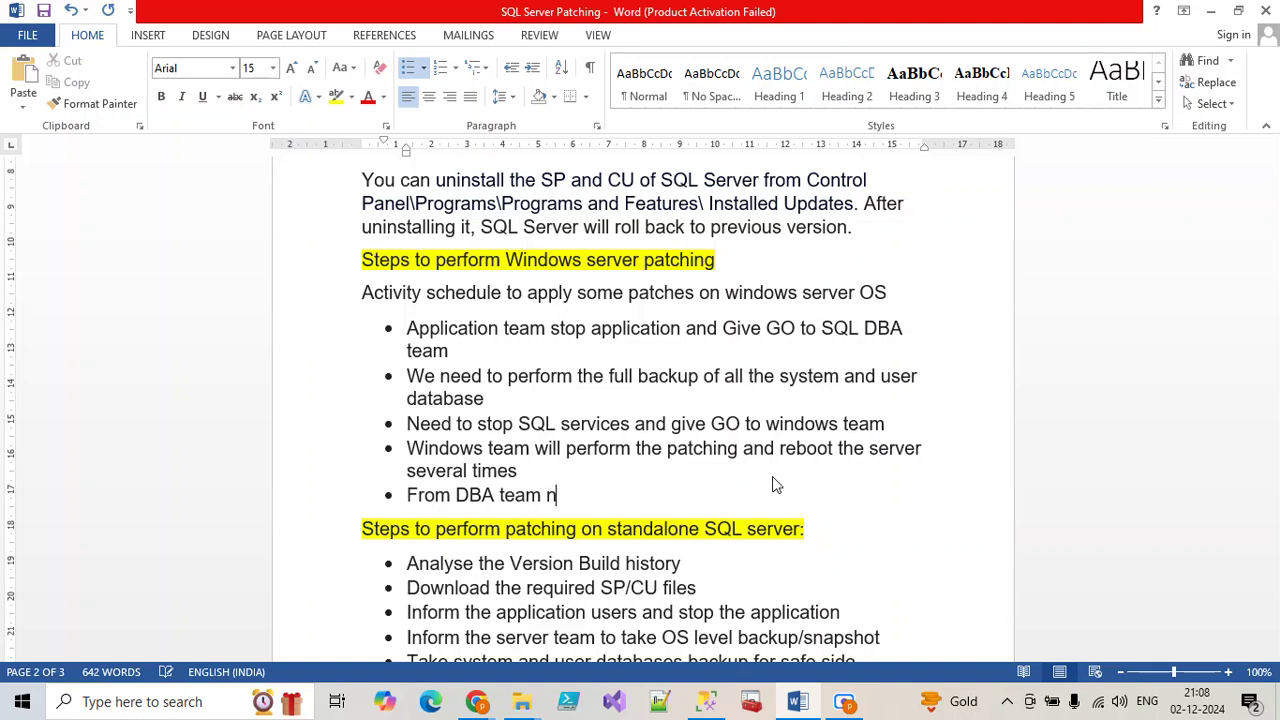
text(eed to start the )
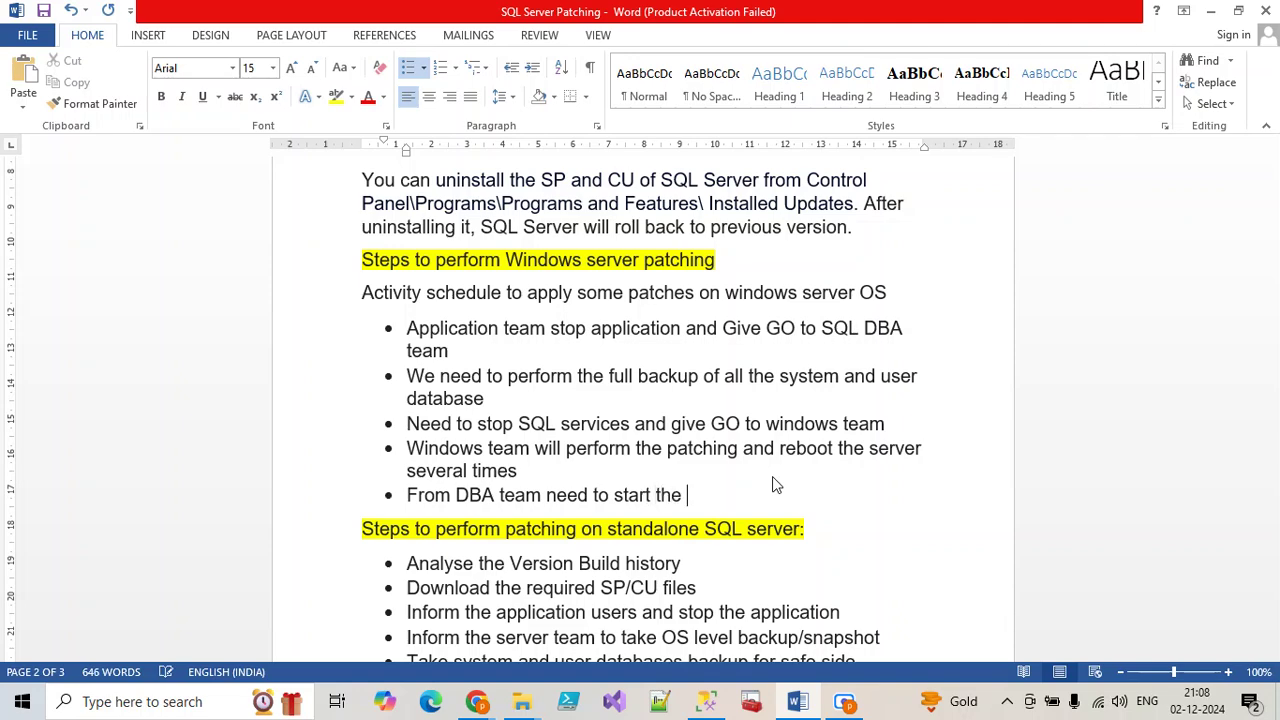
text(SQL services and v)
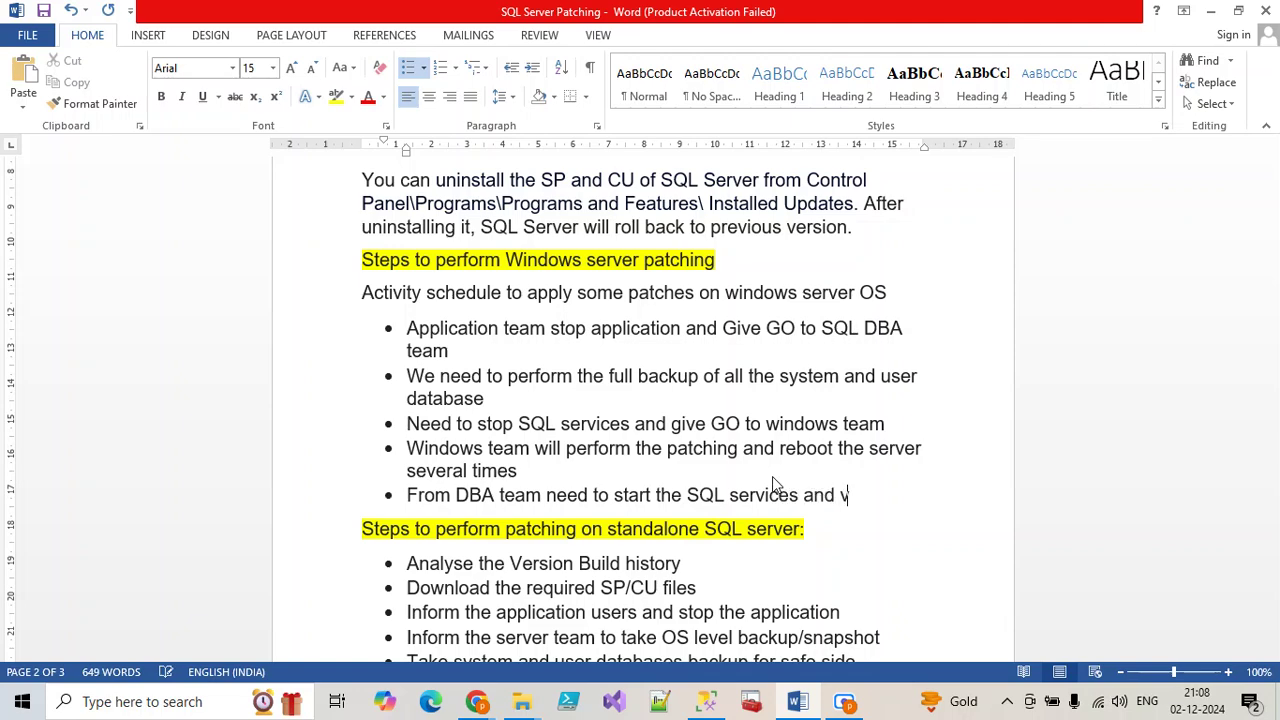
text(erify the )
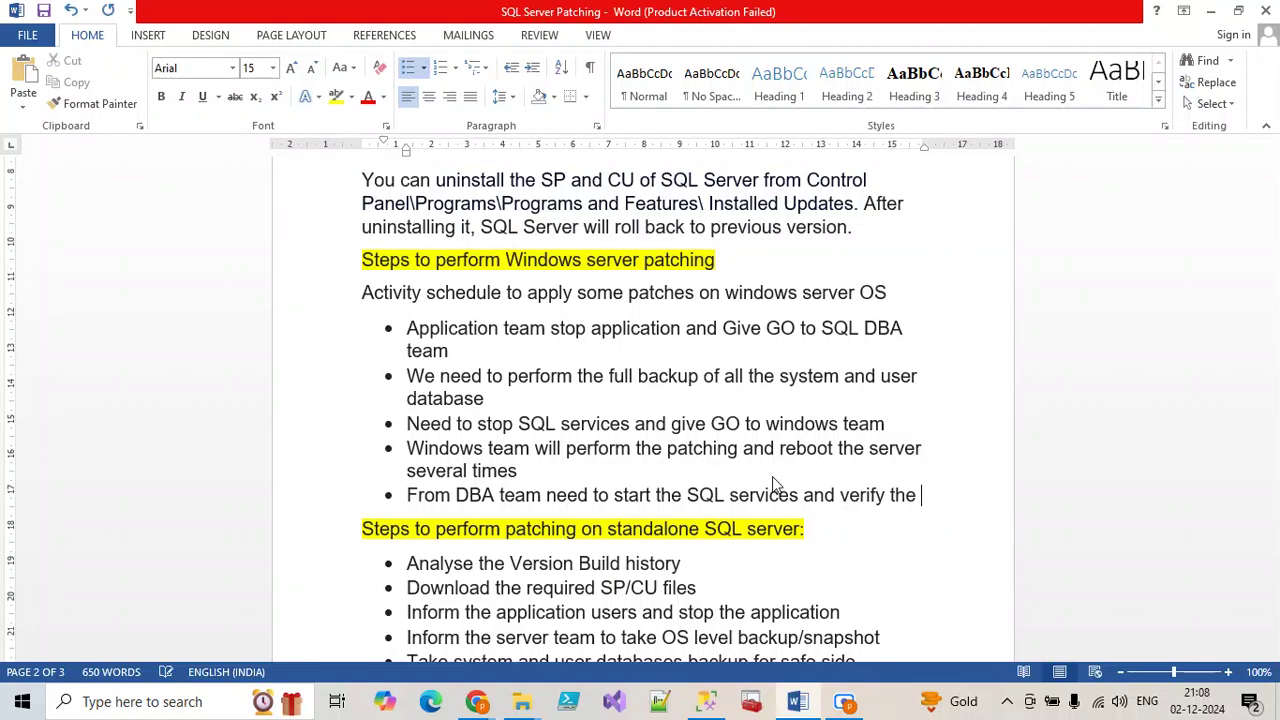
text(stat)
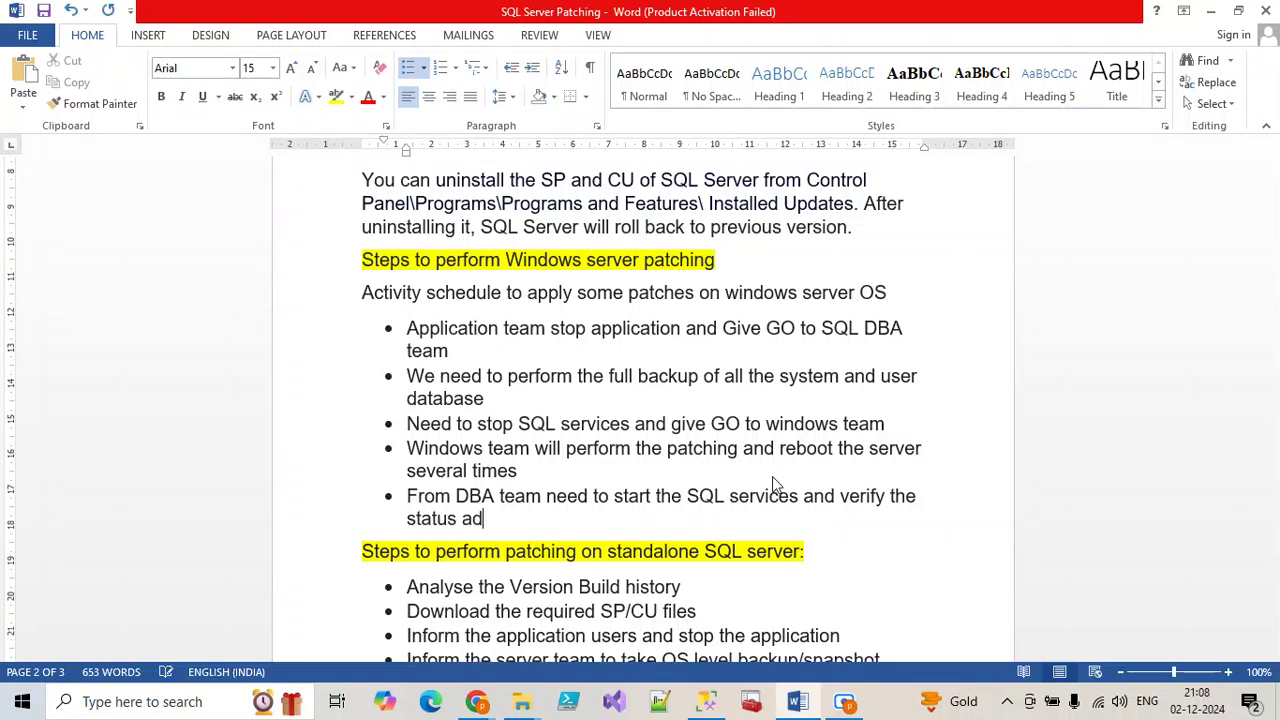
text(us and give the)
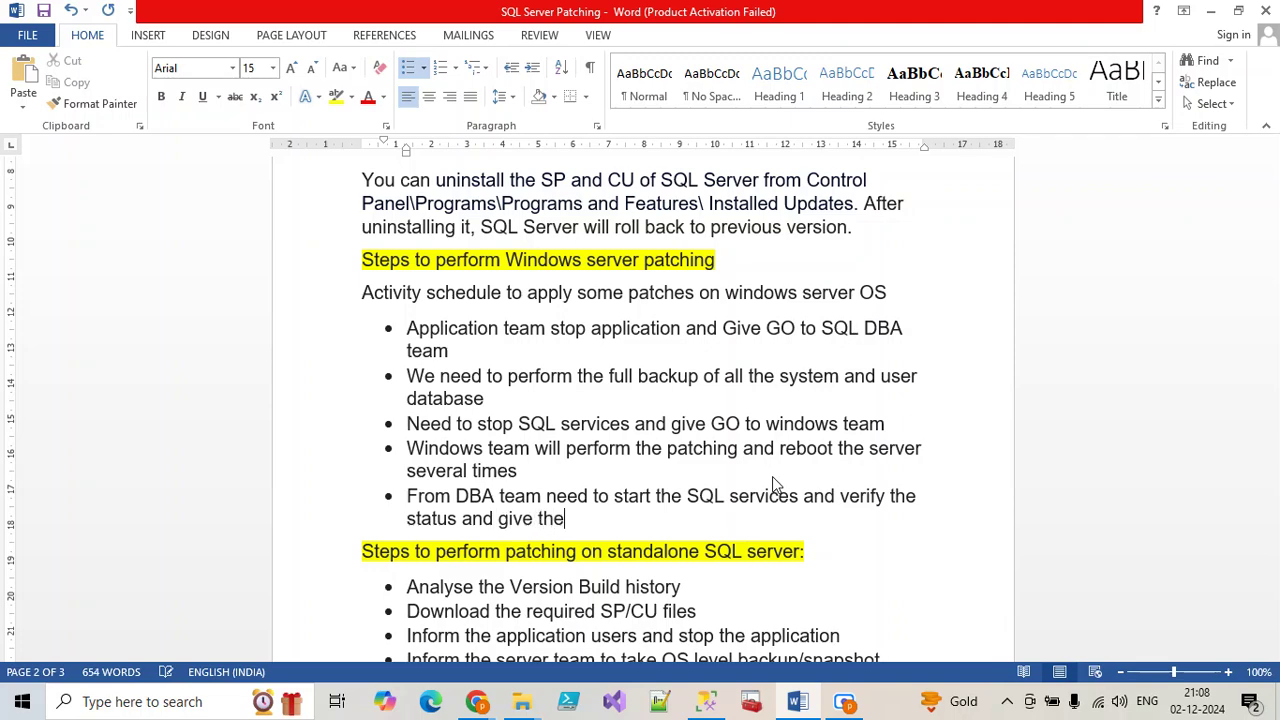
text( g)
key(BackSpace)
text(GO )
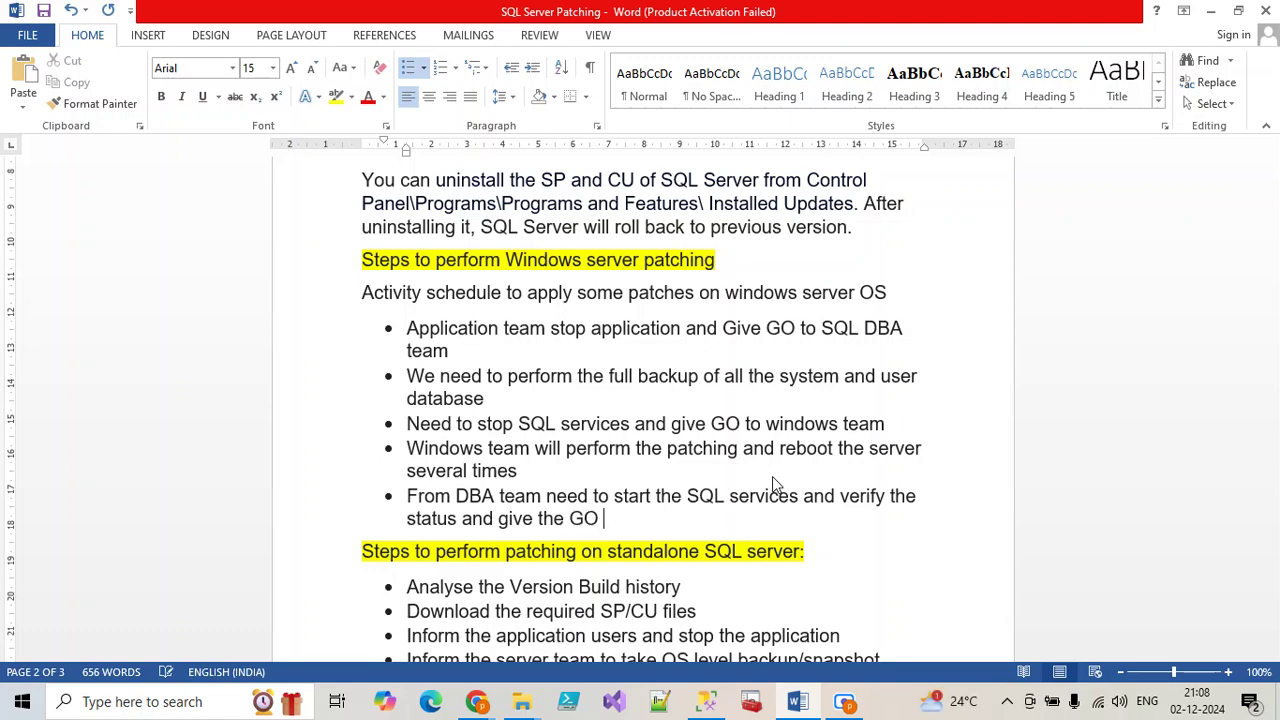
text(application team)
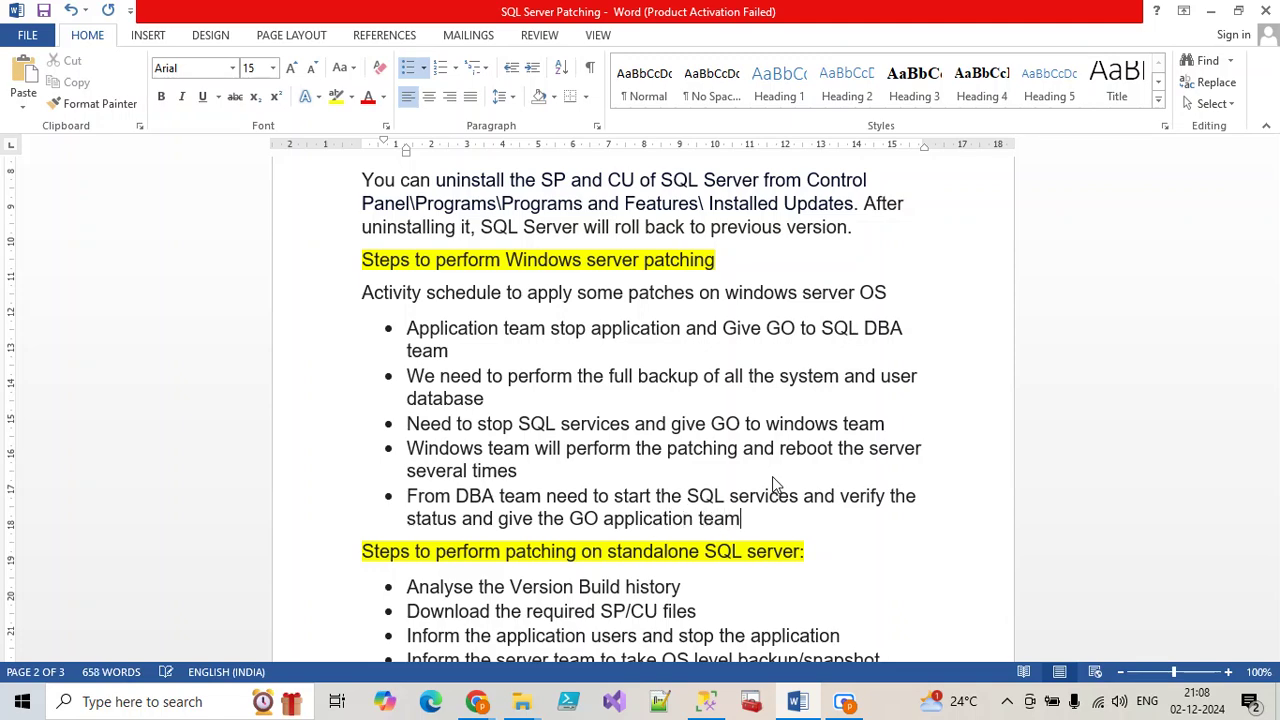
Add a sixth bullet reading "Application team will start the SQL services and communicate to the end user"
key(Return)
text(Appl)
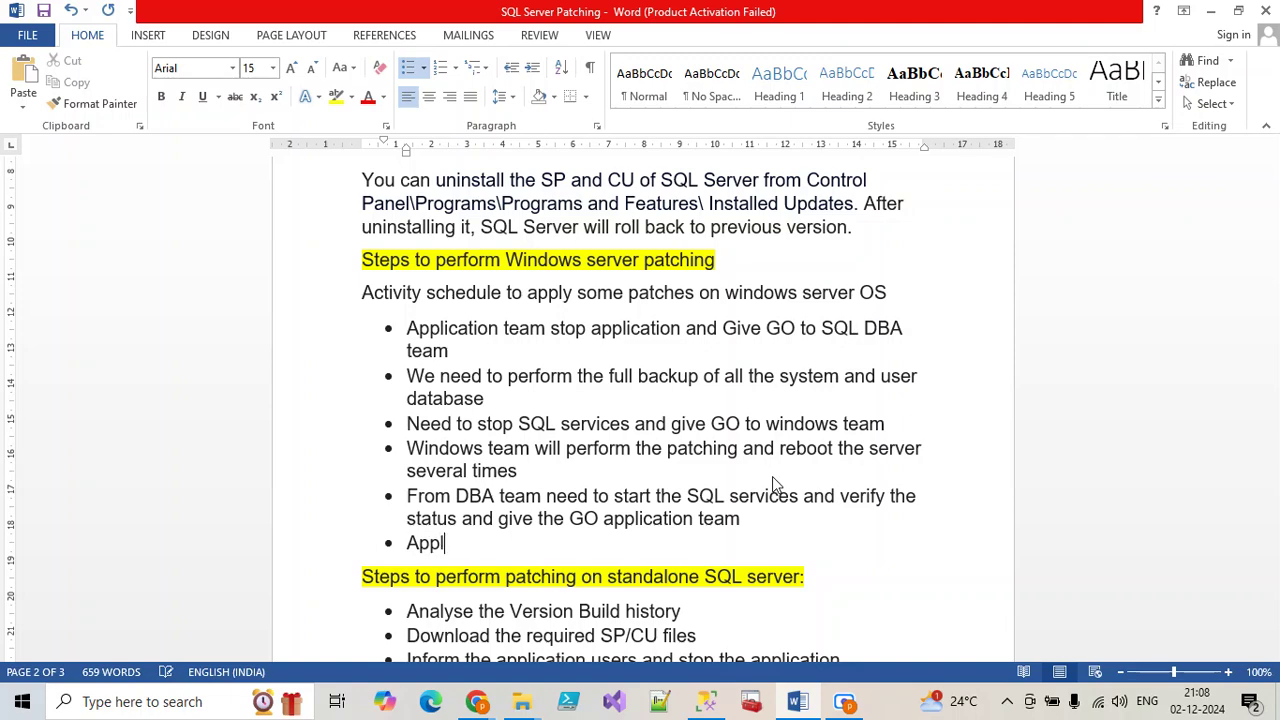
text(ication tea)
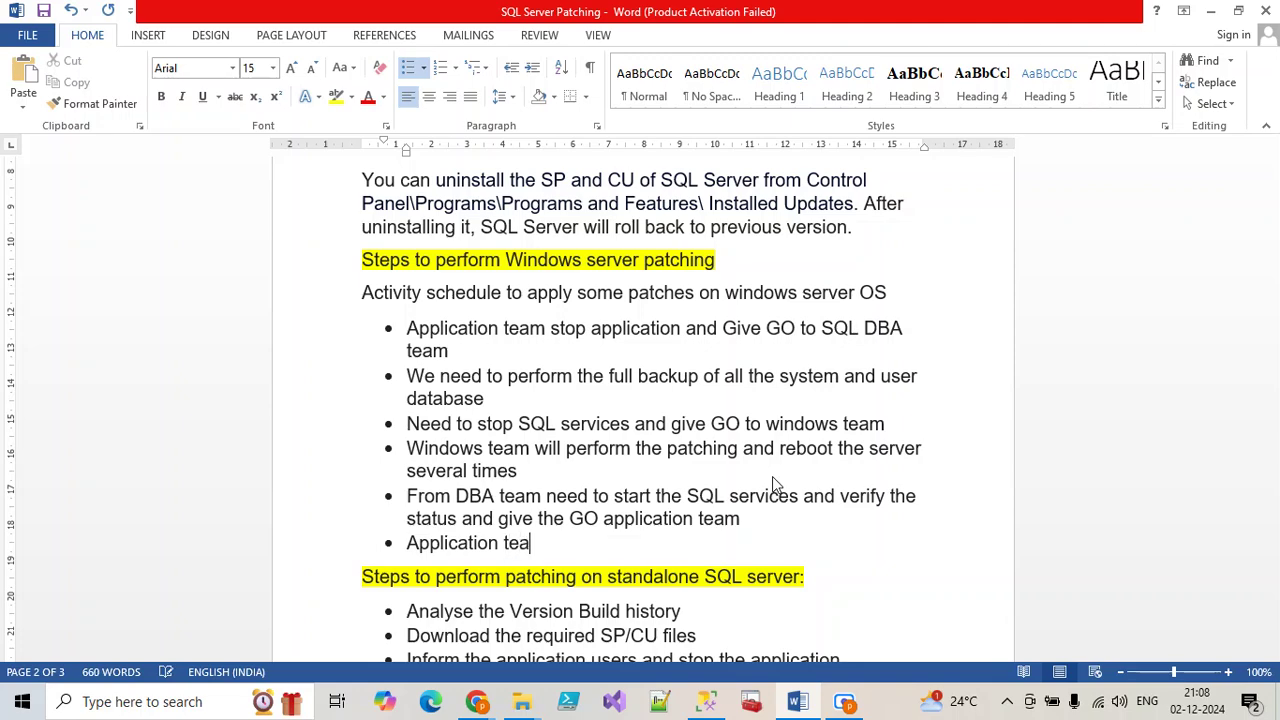
text(m will staty ==)
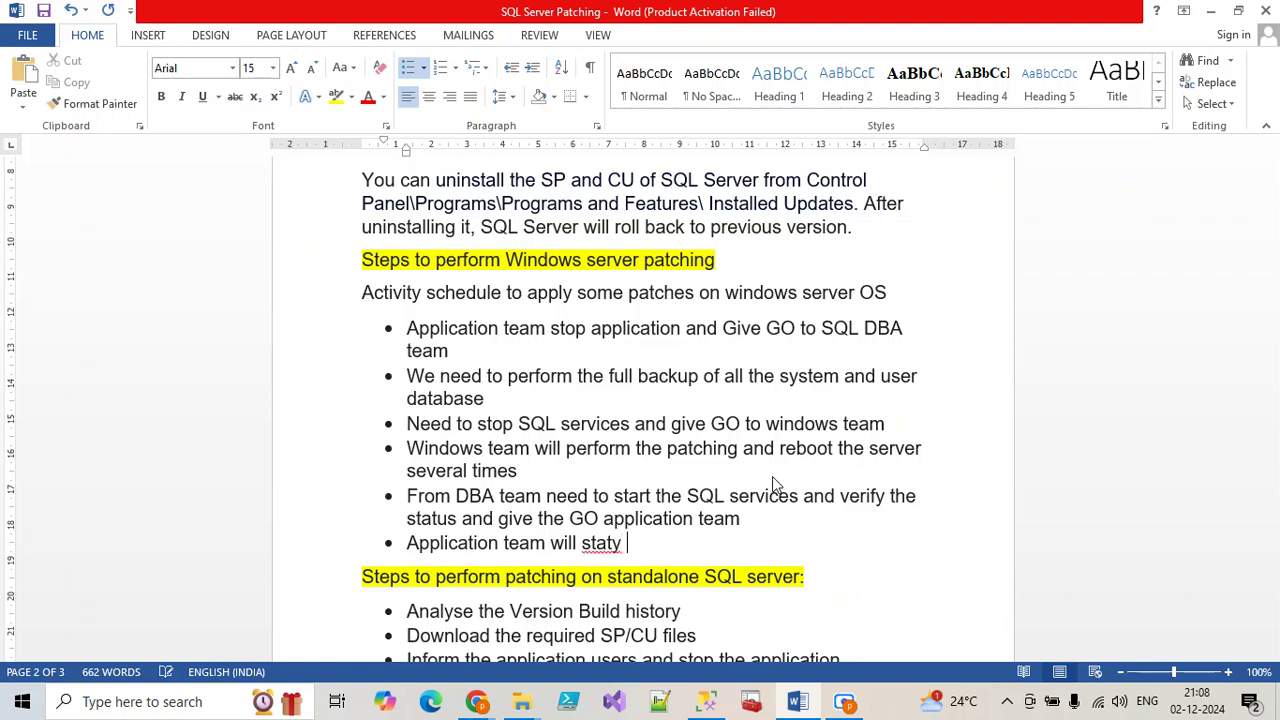
key(BackSpace)
key(BackSpace)
key(BackSpace)
key(BackSpace)
key(BackSpace)
text(rt he)
key(BackSpace)
key(BackSpace)
text(the SQL servi)
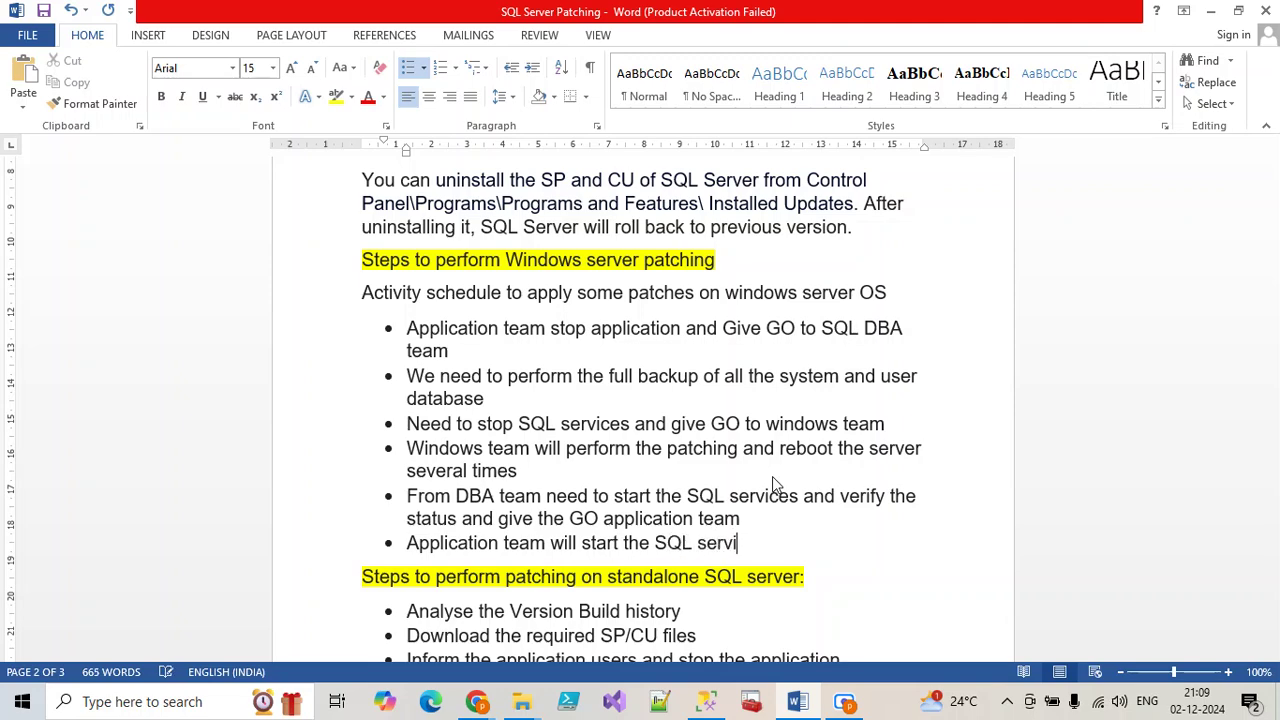
text(ces and comm)
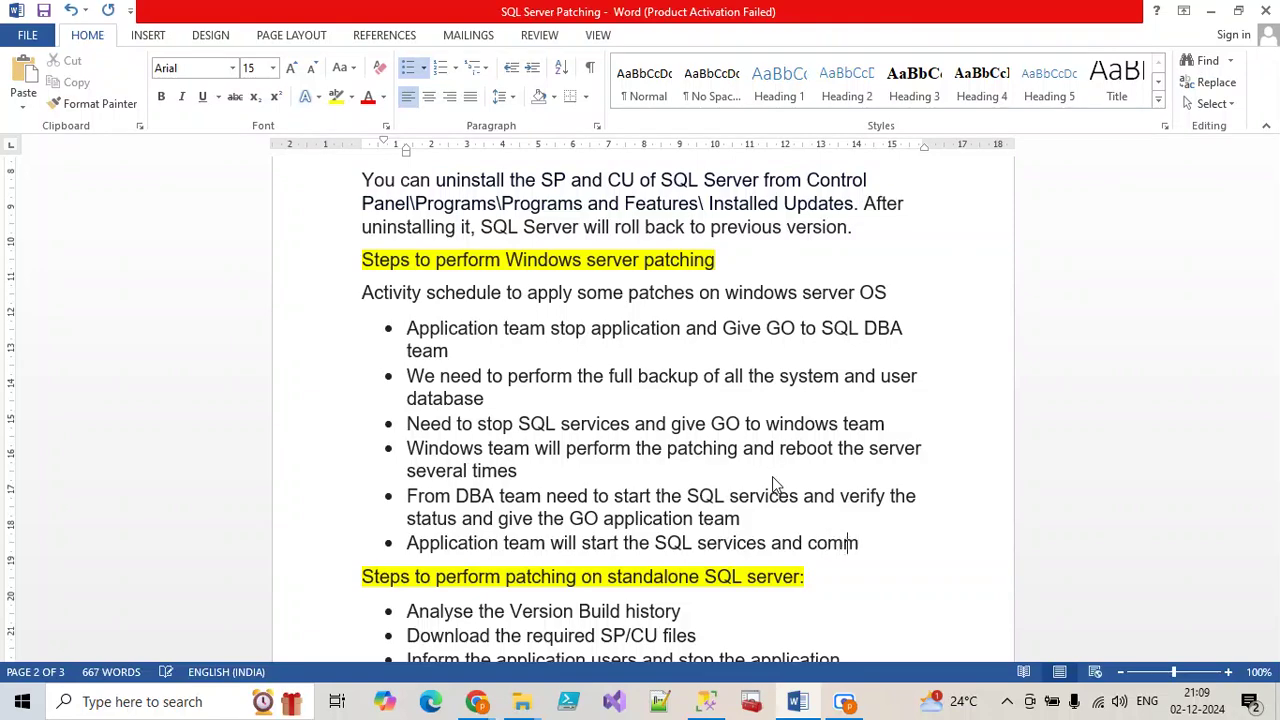
text(unicate to)
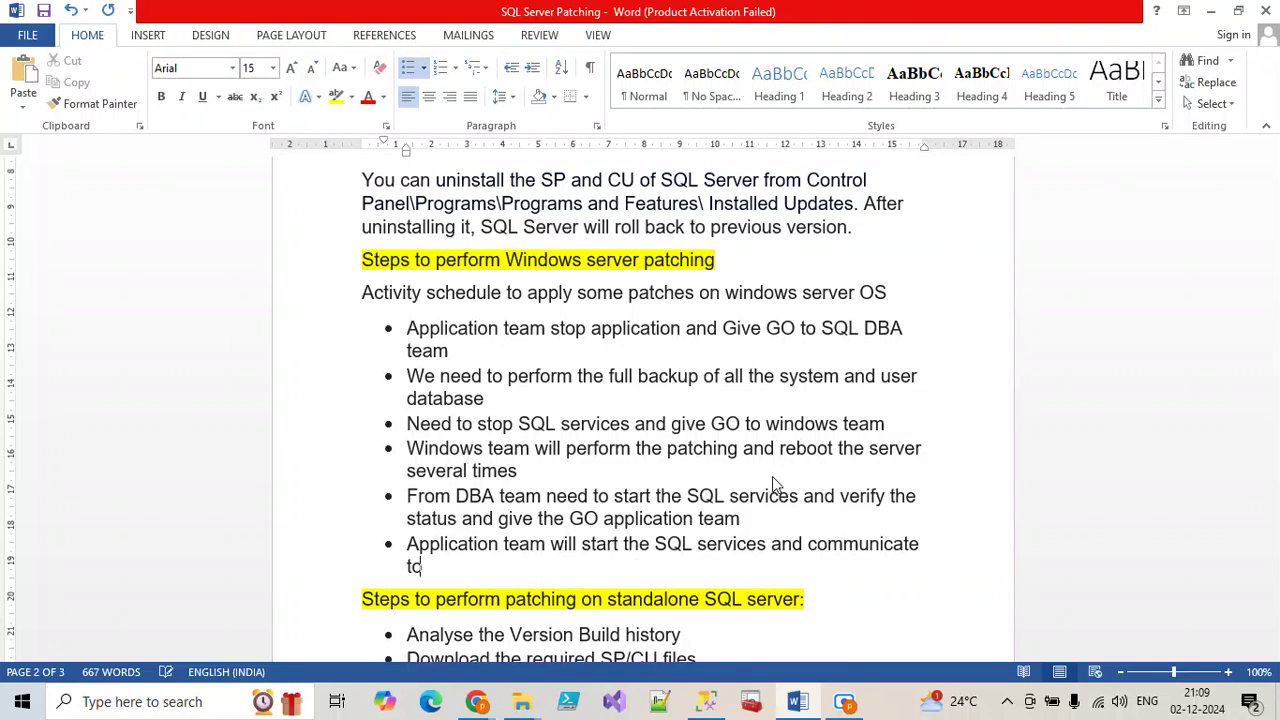
text( the end user)
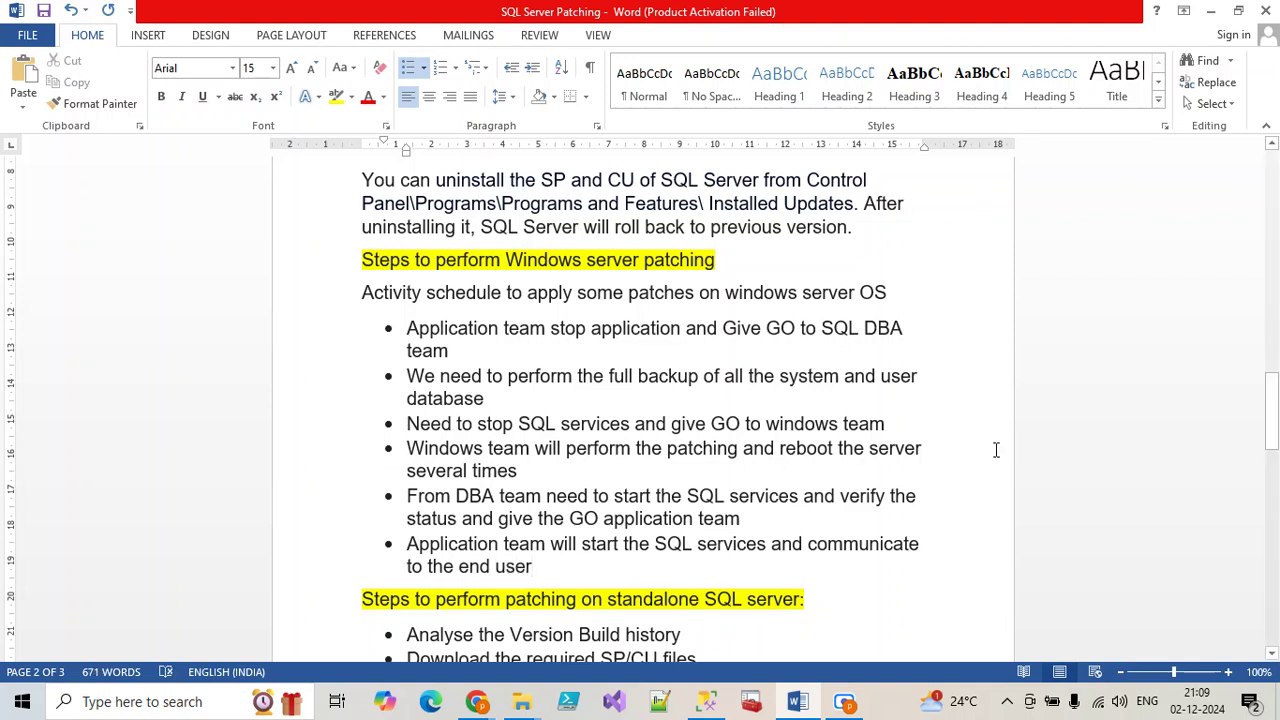
Insert "and perform he check." after "SQL services" in the sixth bullet and remove the "and" before "communicate"
click(776, 542)
text(and per)
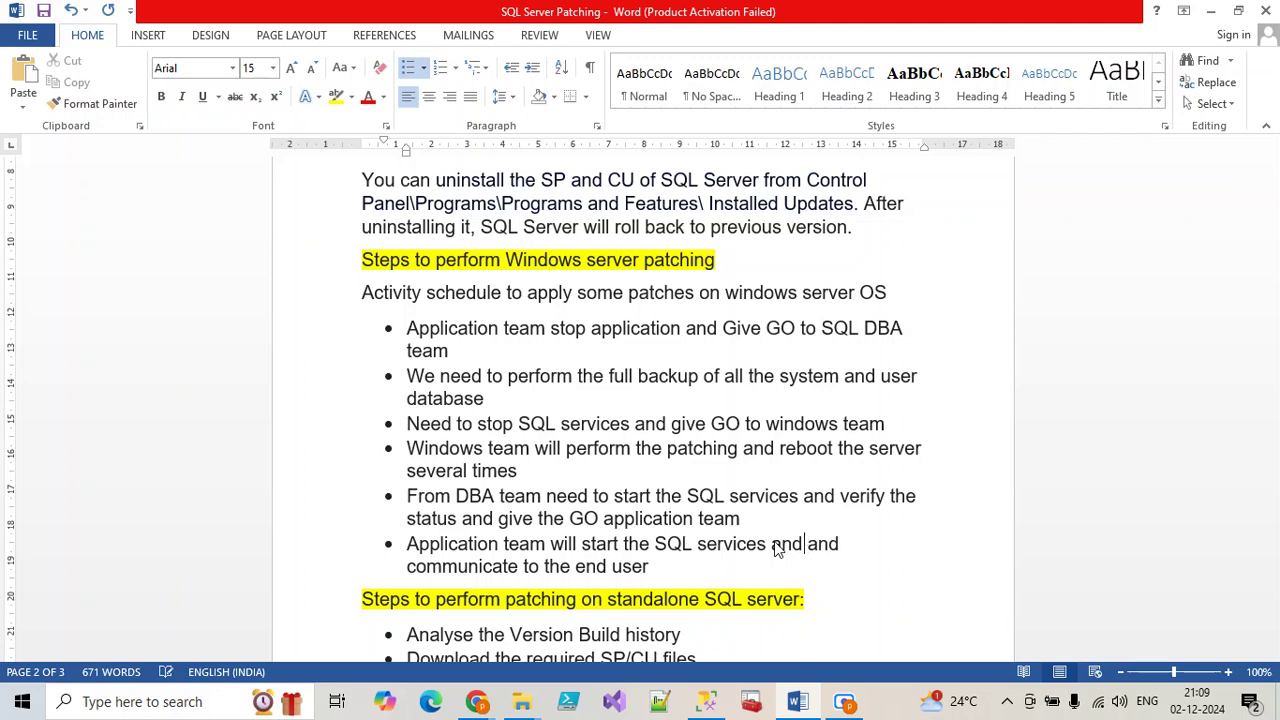
text(form he chec)
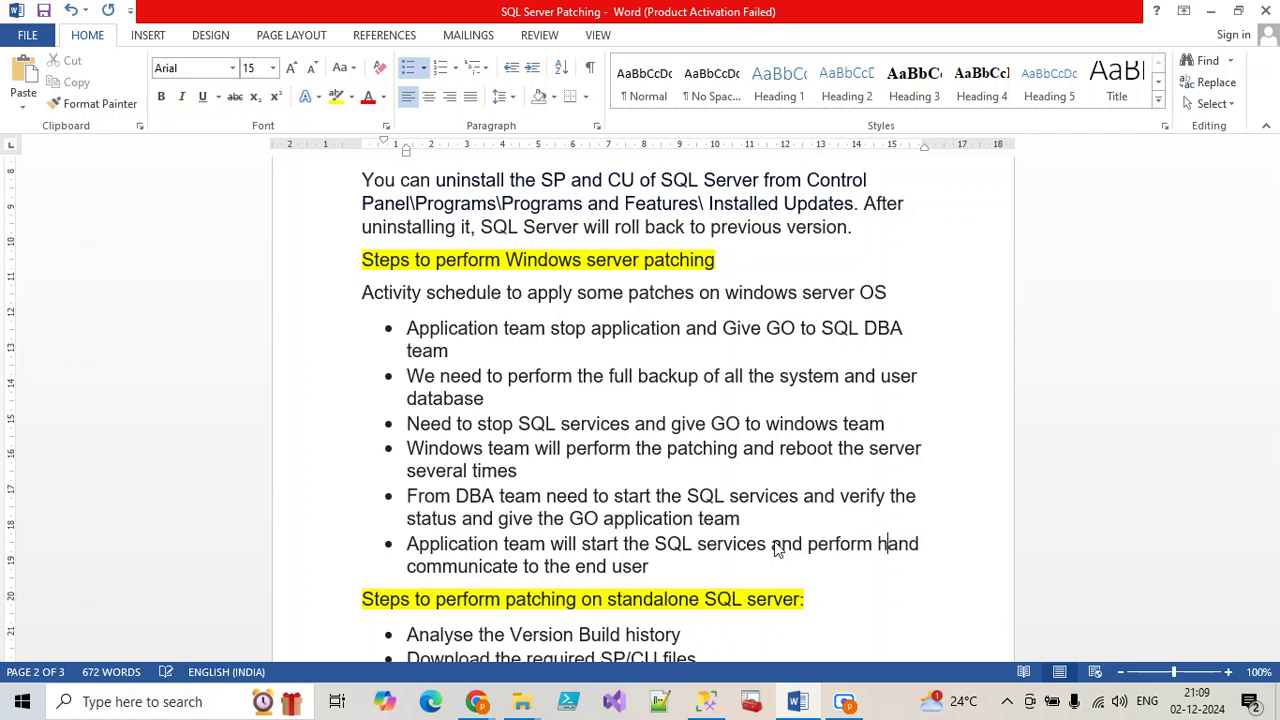
text(k.)
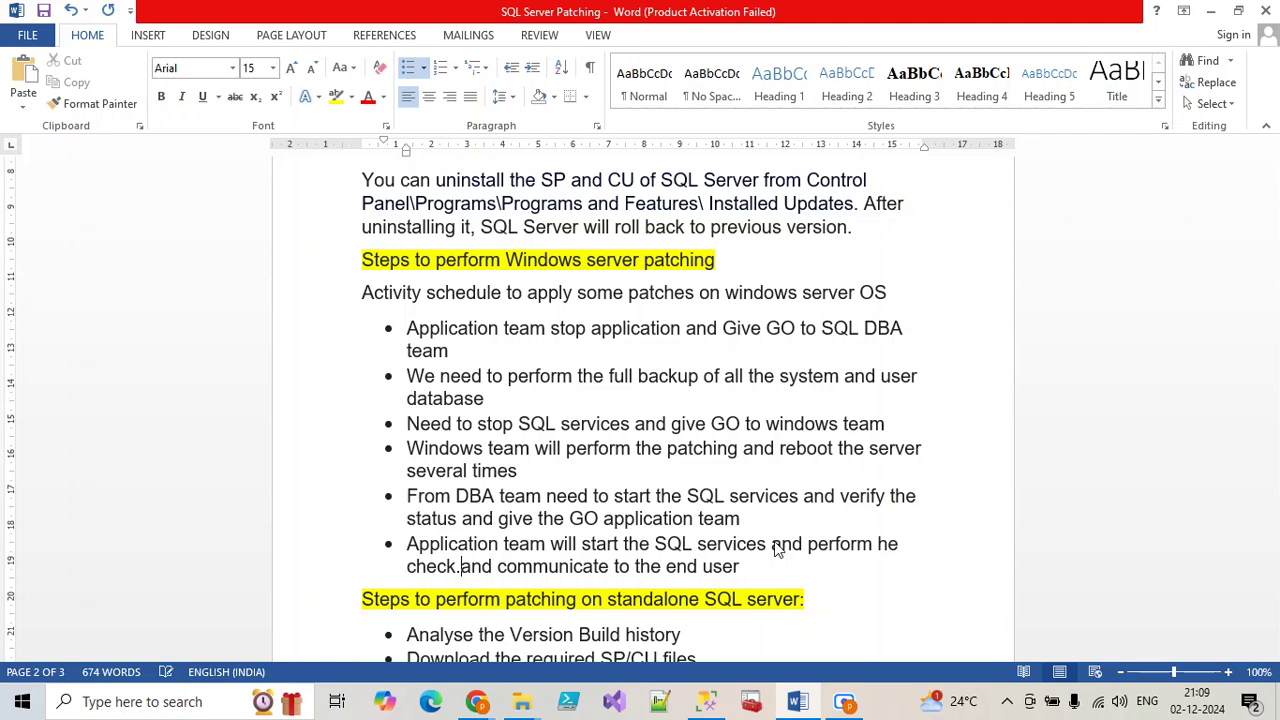
key(Delete)
key(Delete)
key(Delete)
key(Delete)
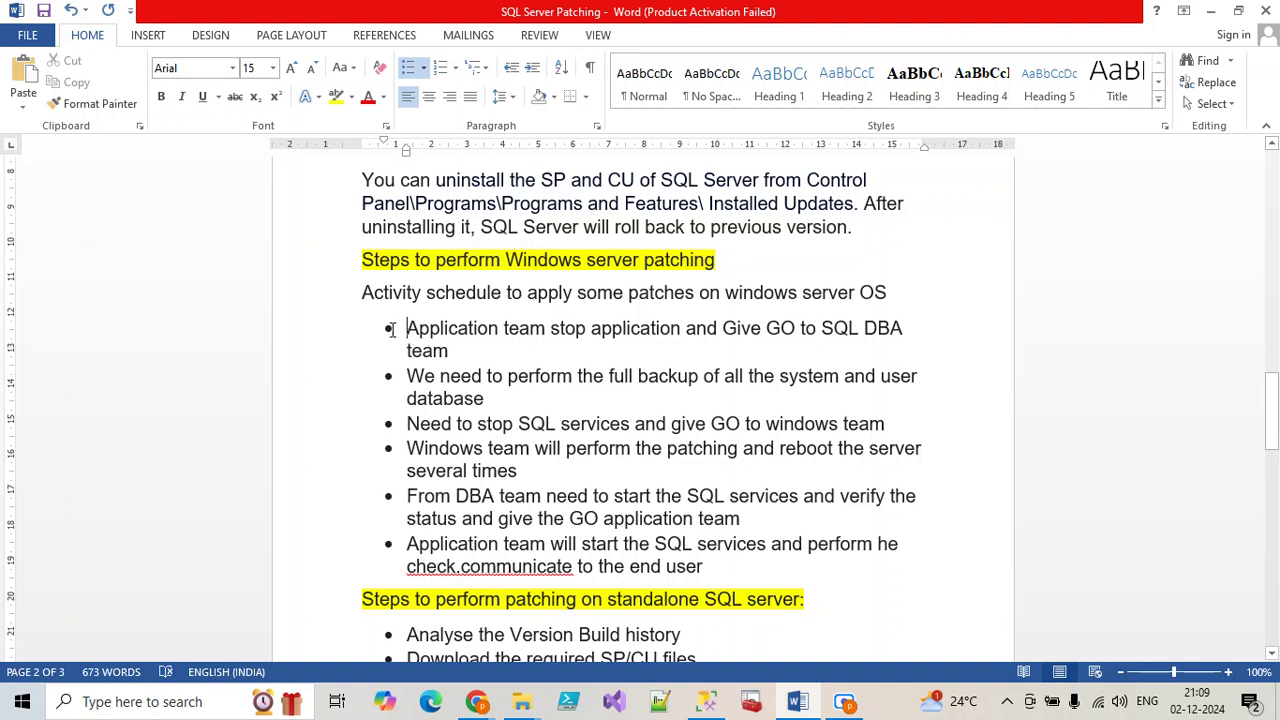
Insert "send communication email to end users and" before "stop application" in the first Windows patching bullet
click(391, 329)
text(send co)
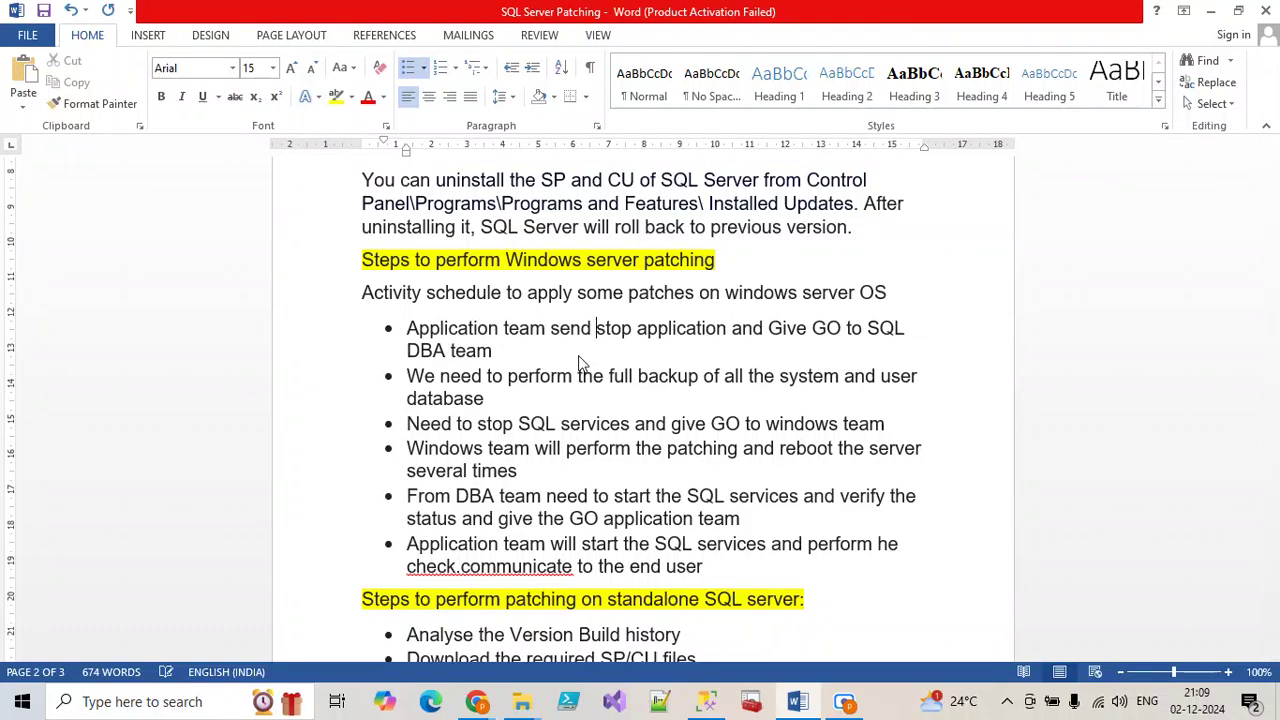
text(mmunication)
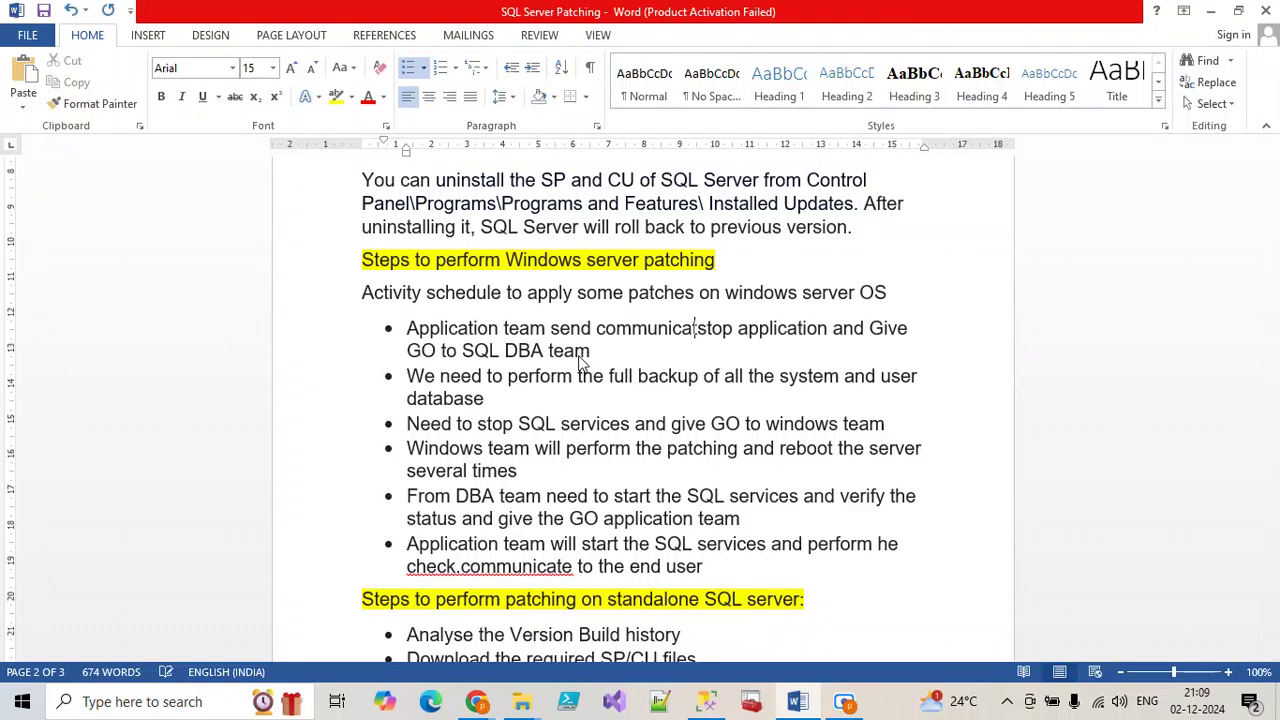
text( email to )
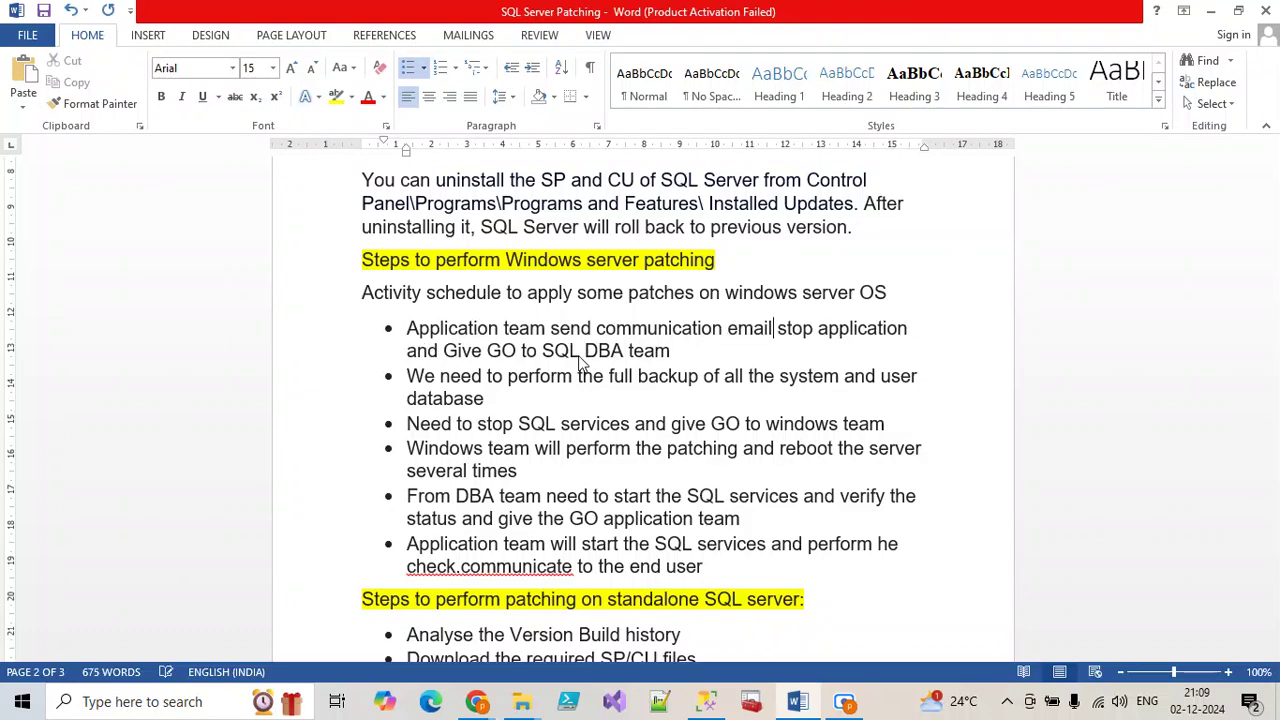
text(end users)
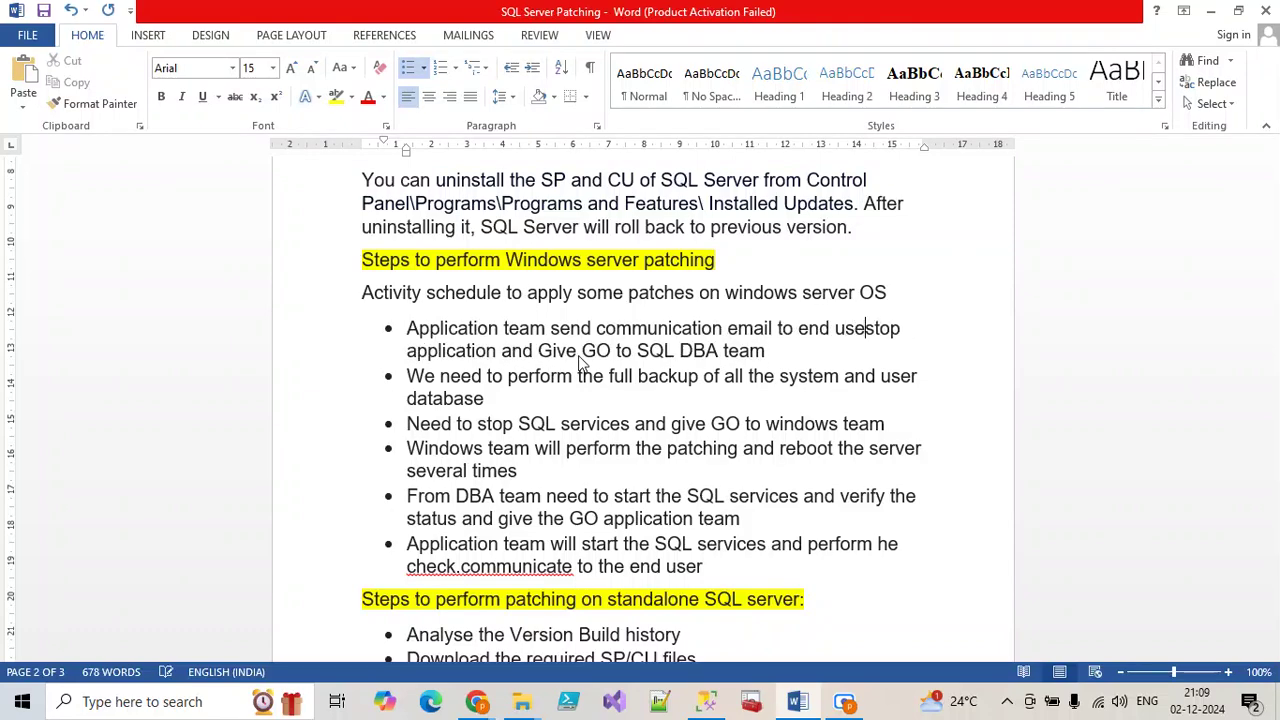
text( and)
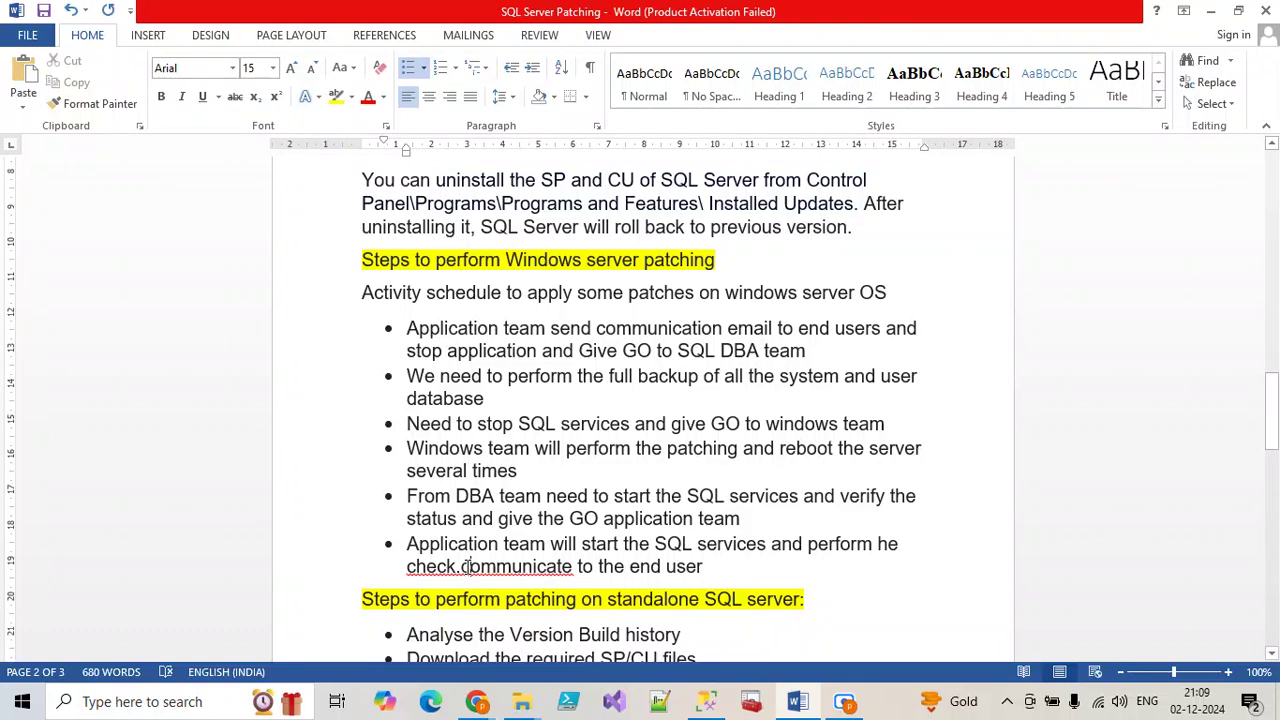
Correct the last Windows patching bullet to read "check. Communicate" with a space and capital C, and save the document
drag(470, 567, 461, 567)
text(C)
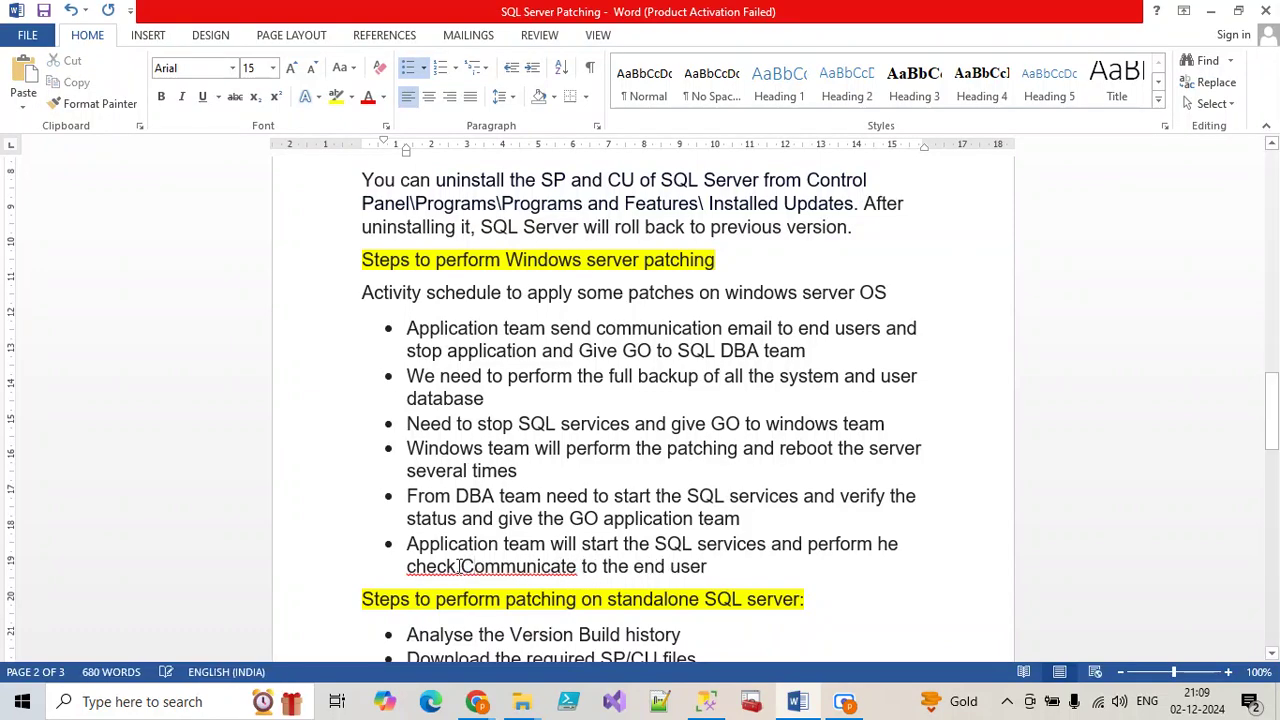
click(461, 567)
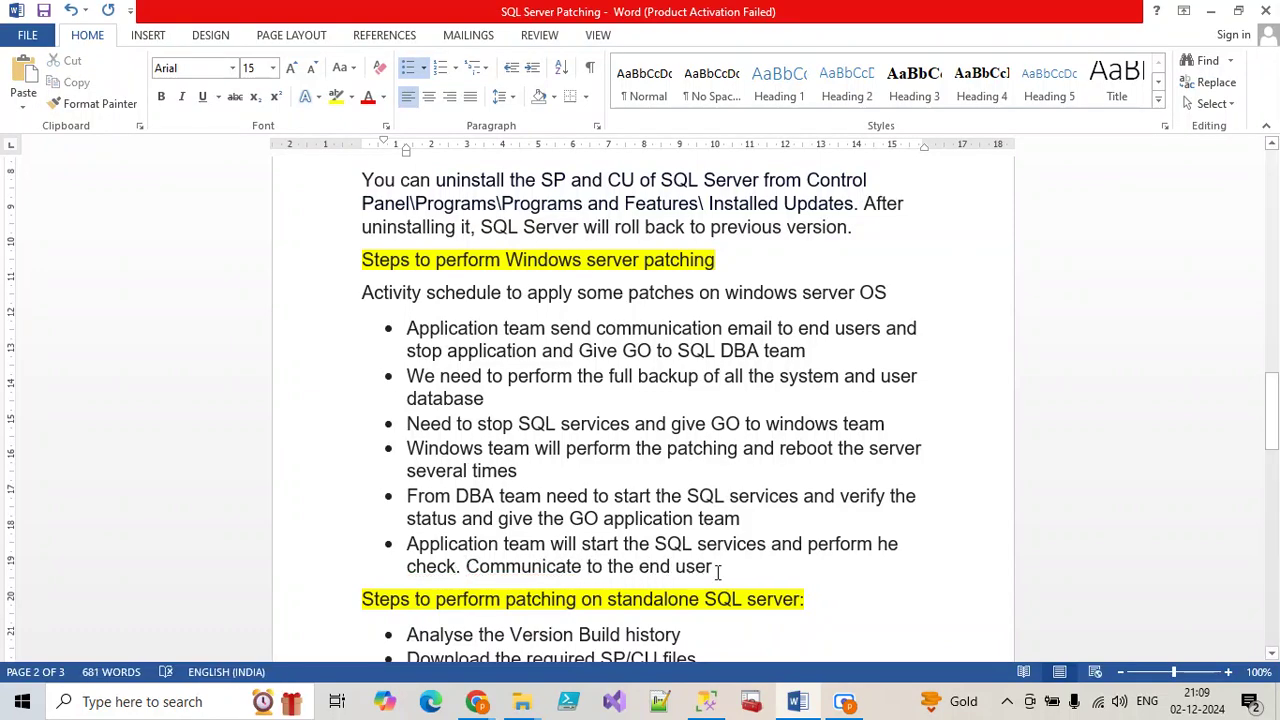
click(43, 10)
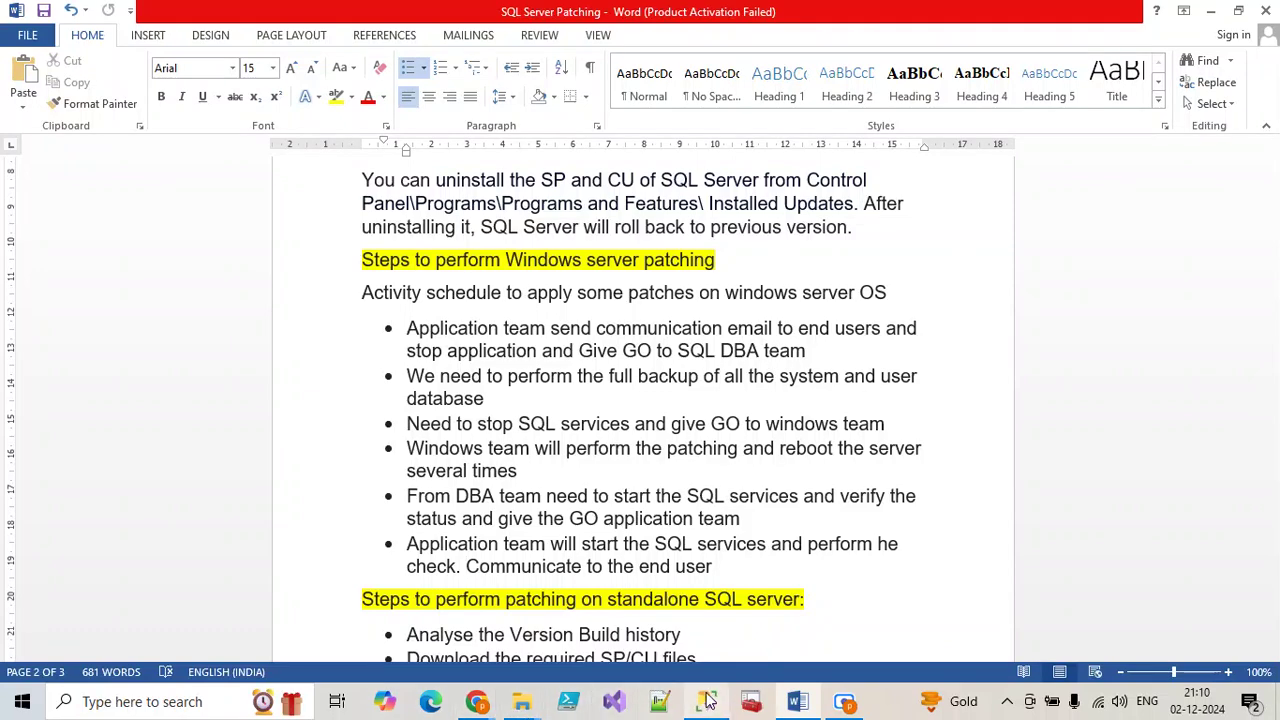
Switch to the Patching folder in File Explorer and browse to Local Disk (Y:)
mouse_move(797, 704)
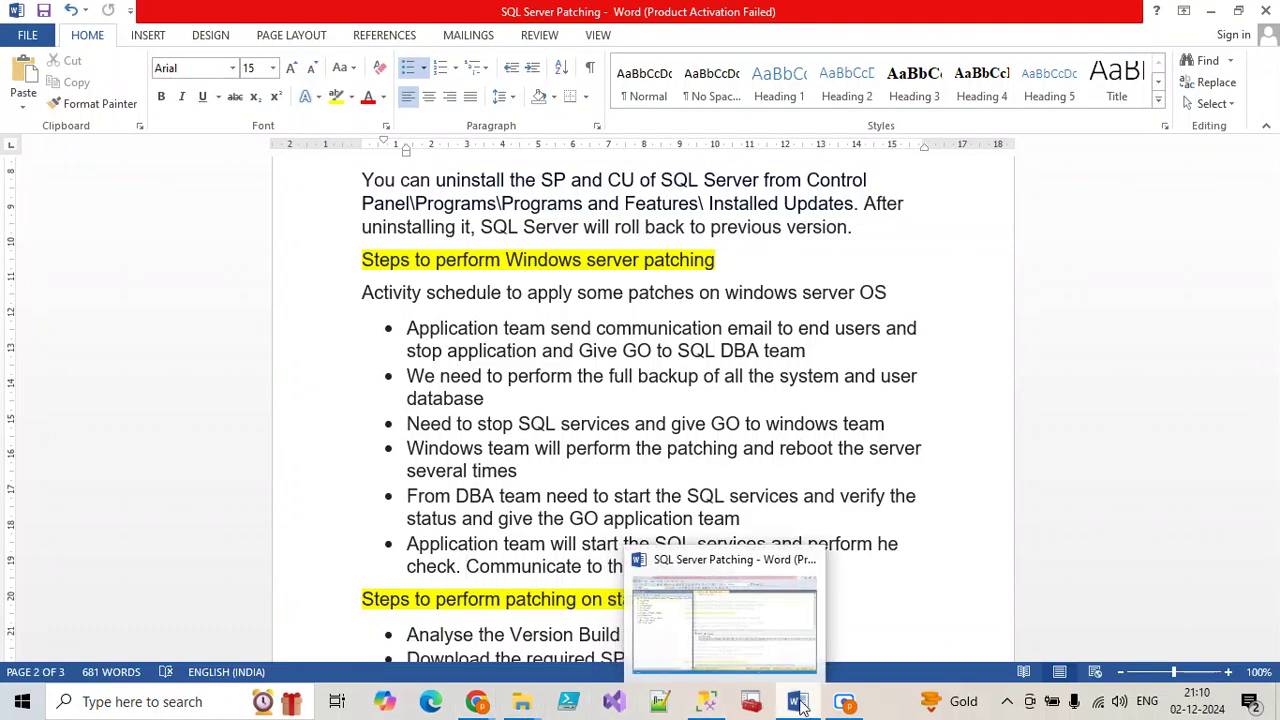
click(706, 704)
mouse_move(522, 704)
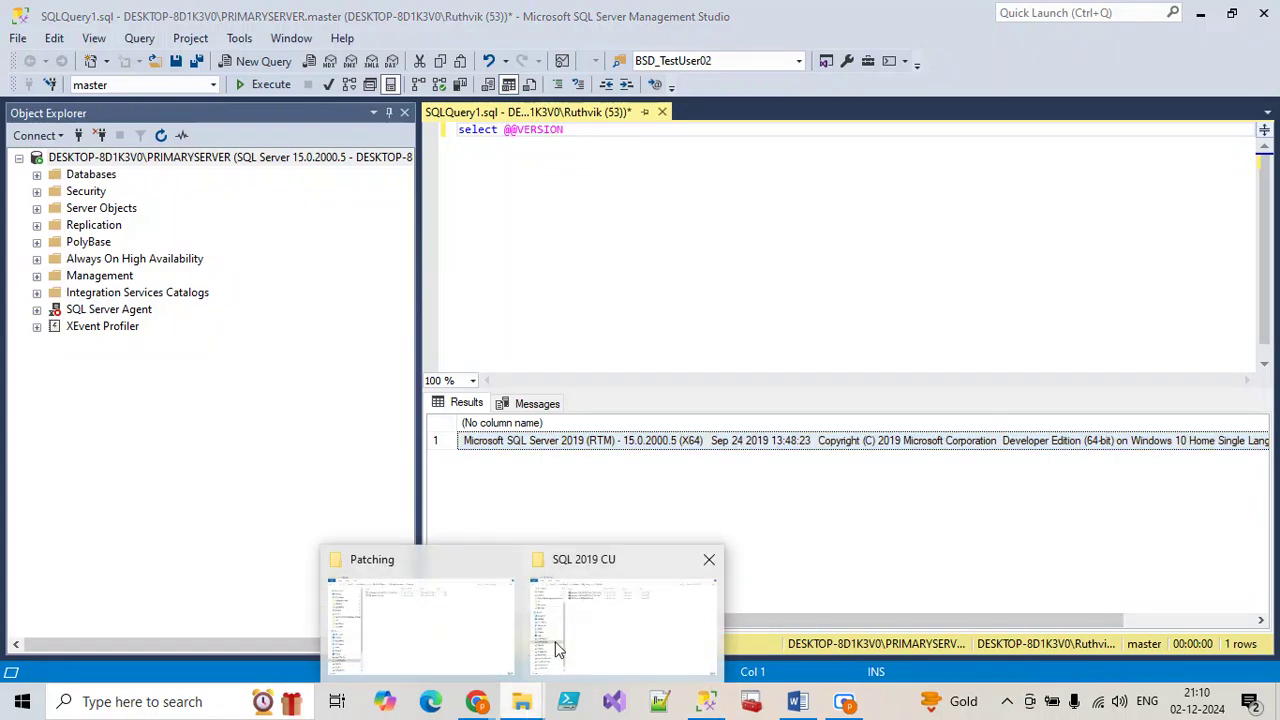
click(443, 648)
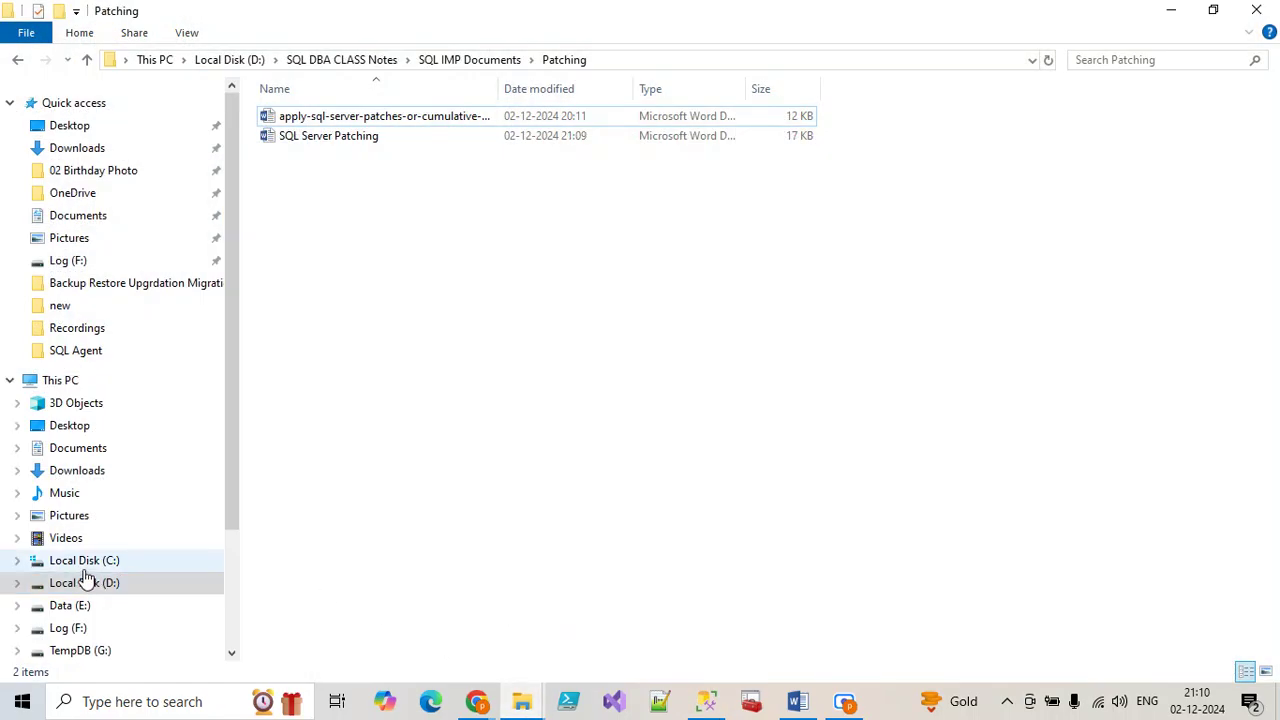
click(92, 606)
click(95, 629)
scroll(104, 655, down, 1)
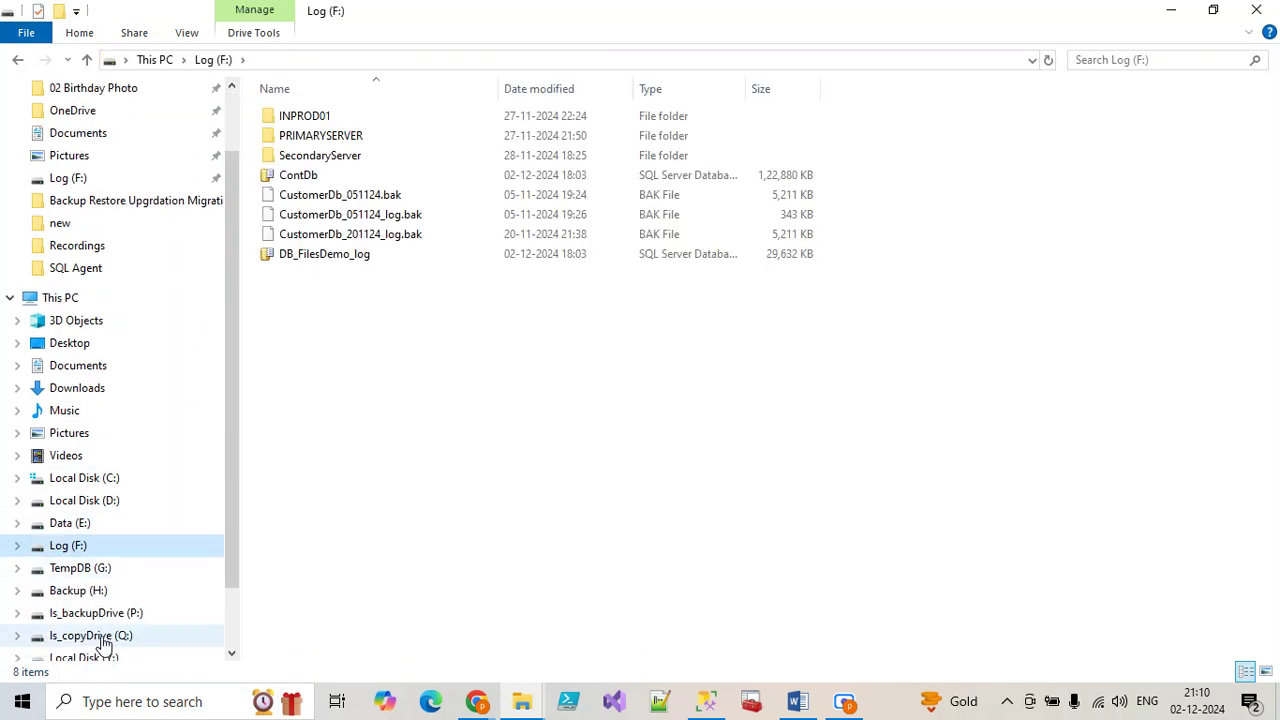
click(105, 654)
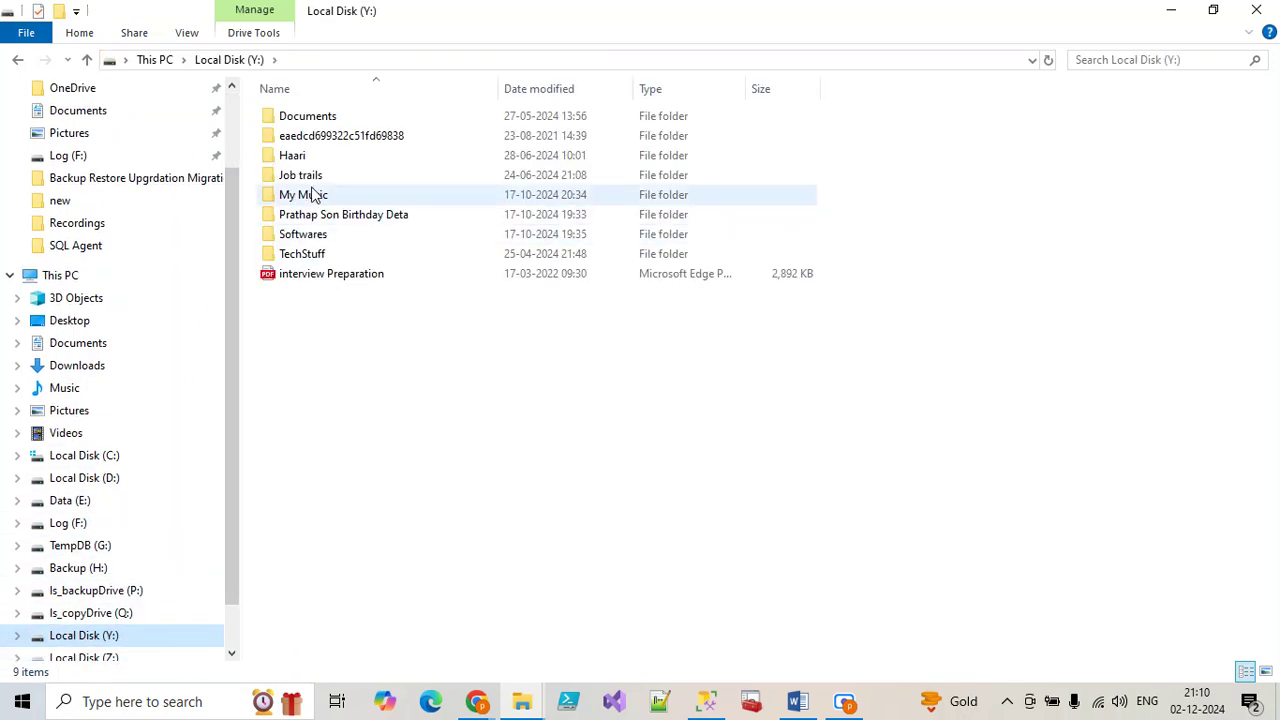
Open the "Backup all db in one go" text file from TechStuff\AtoS Work Documents\Scripts\All scripts_new
double_click(321, 256)
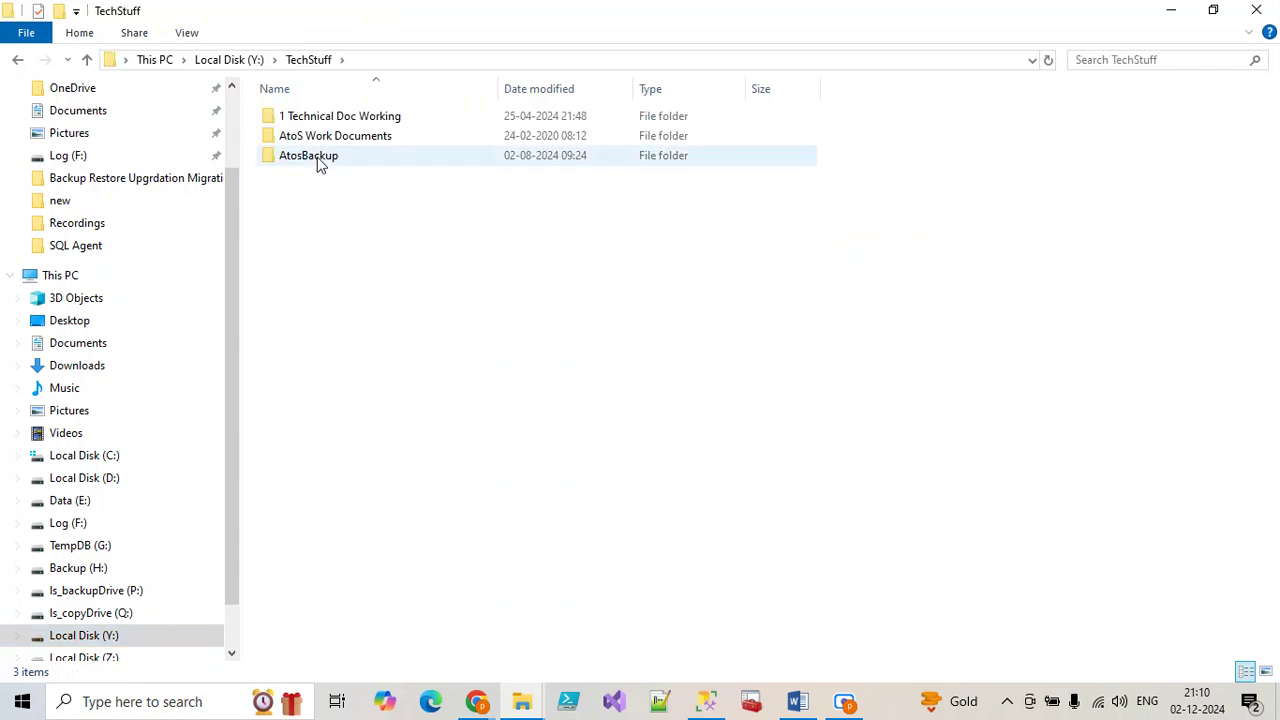
double_click(323, 140)
double_click(314, 118)
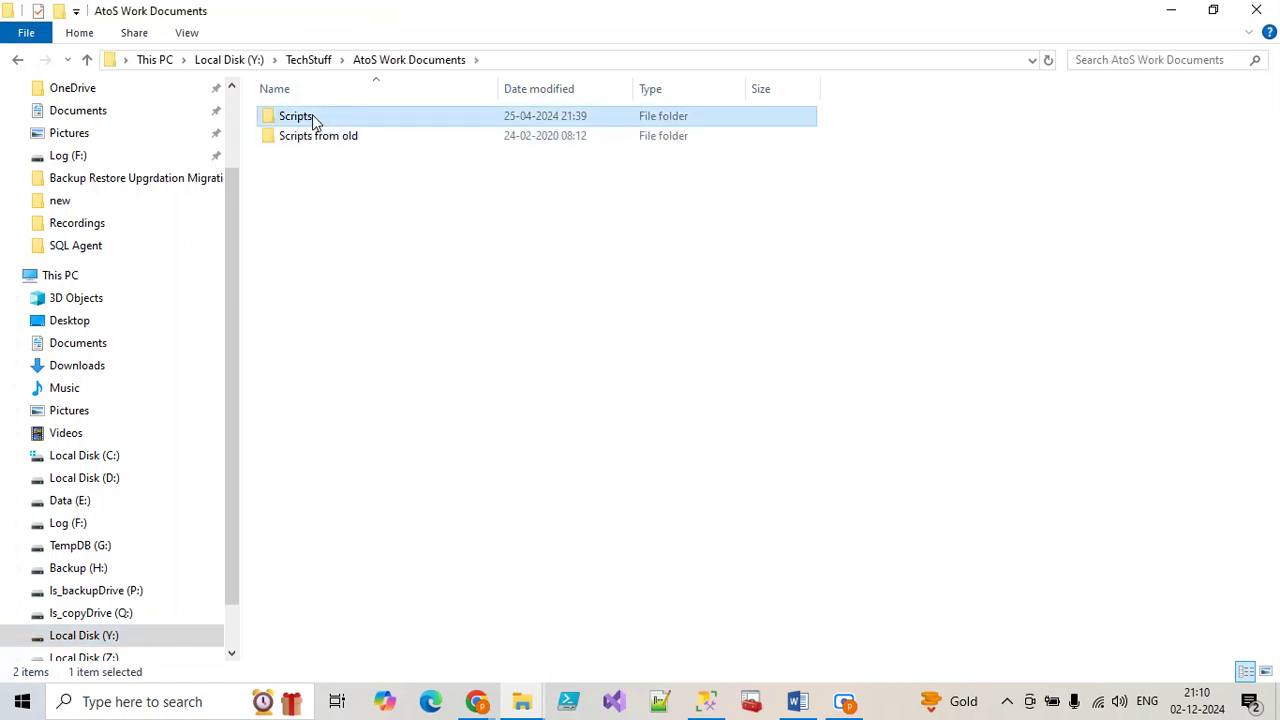
double_click(318, 140)
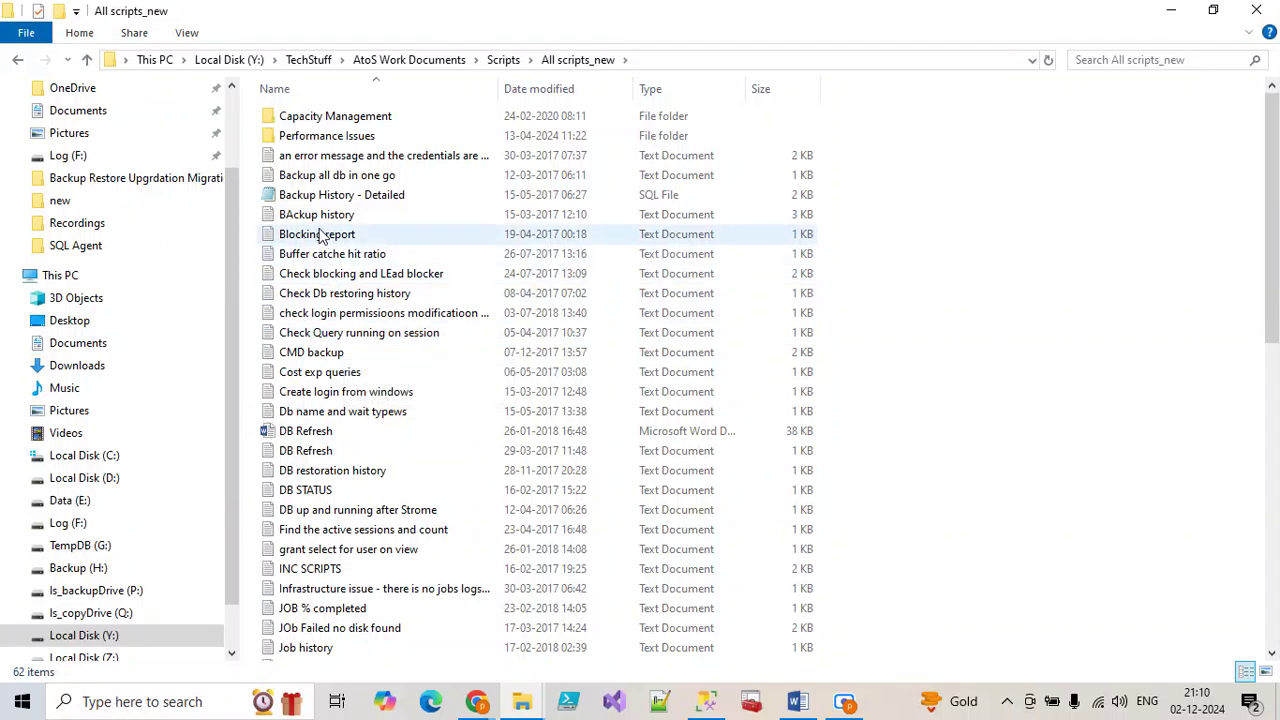
double_click(334, 175)
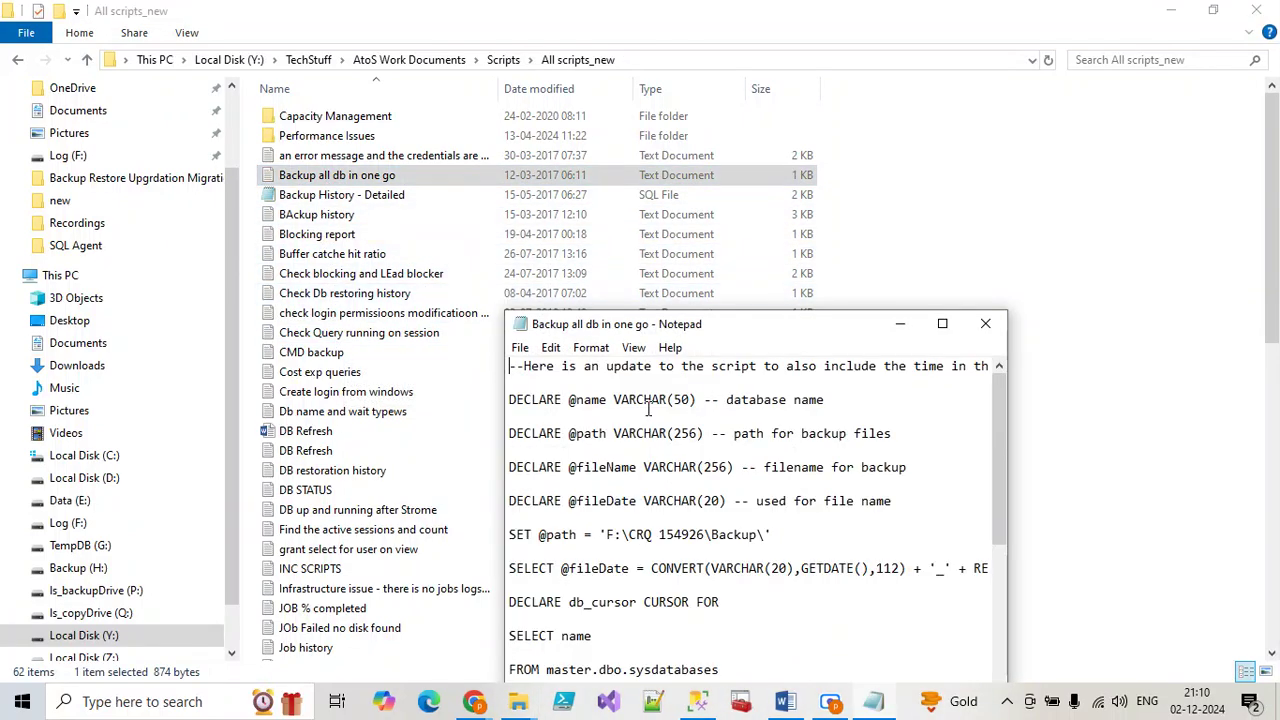
Copy the entire backup script from Notepad into a new query in SQL Server Management Studio
key(ctrl+a)
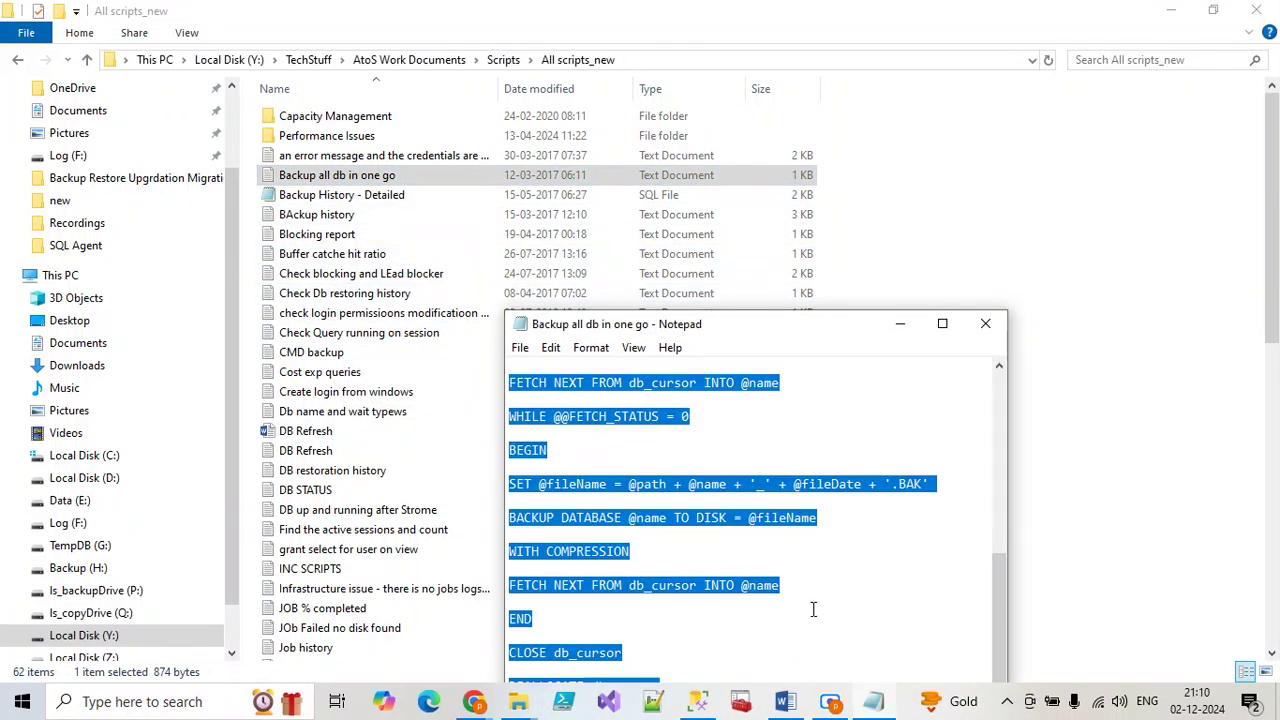
key(alt+Tab)
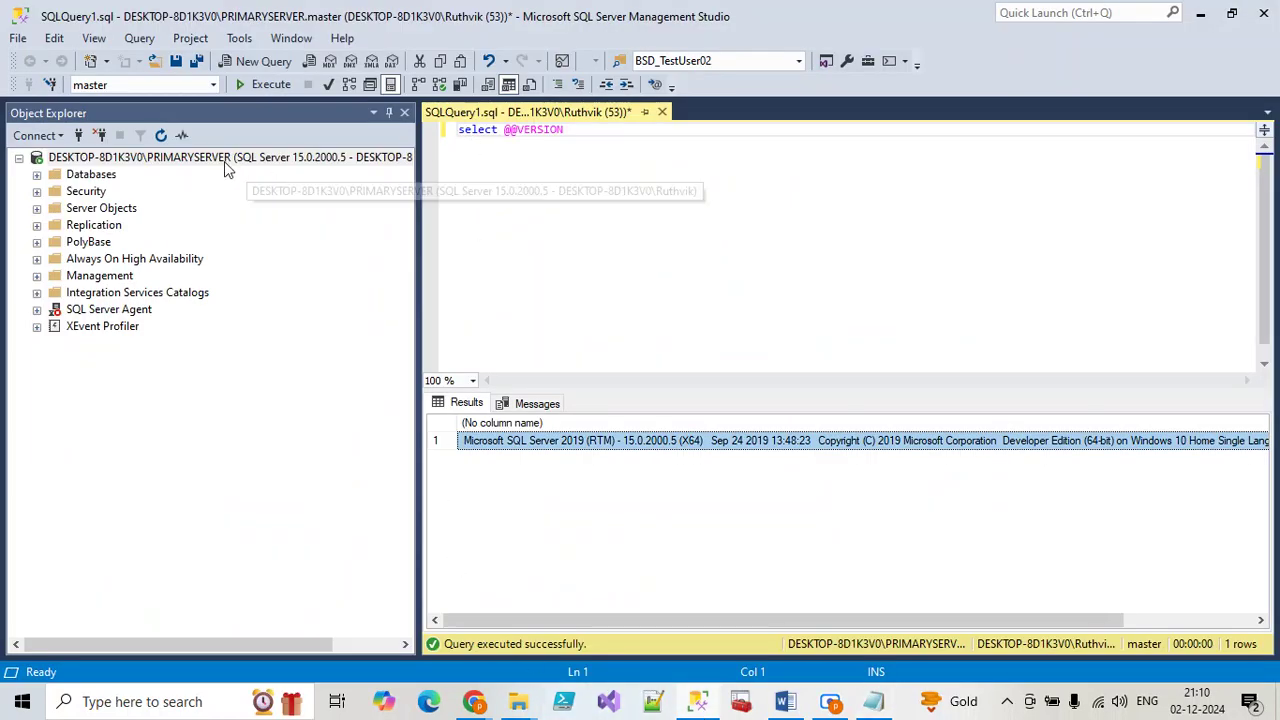
click(258, 61)
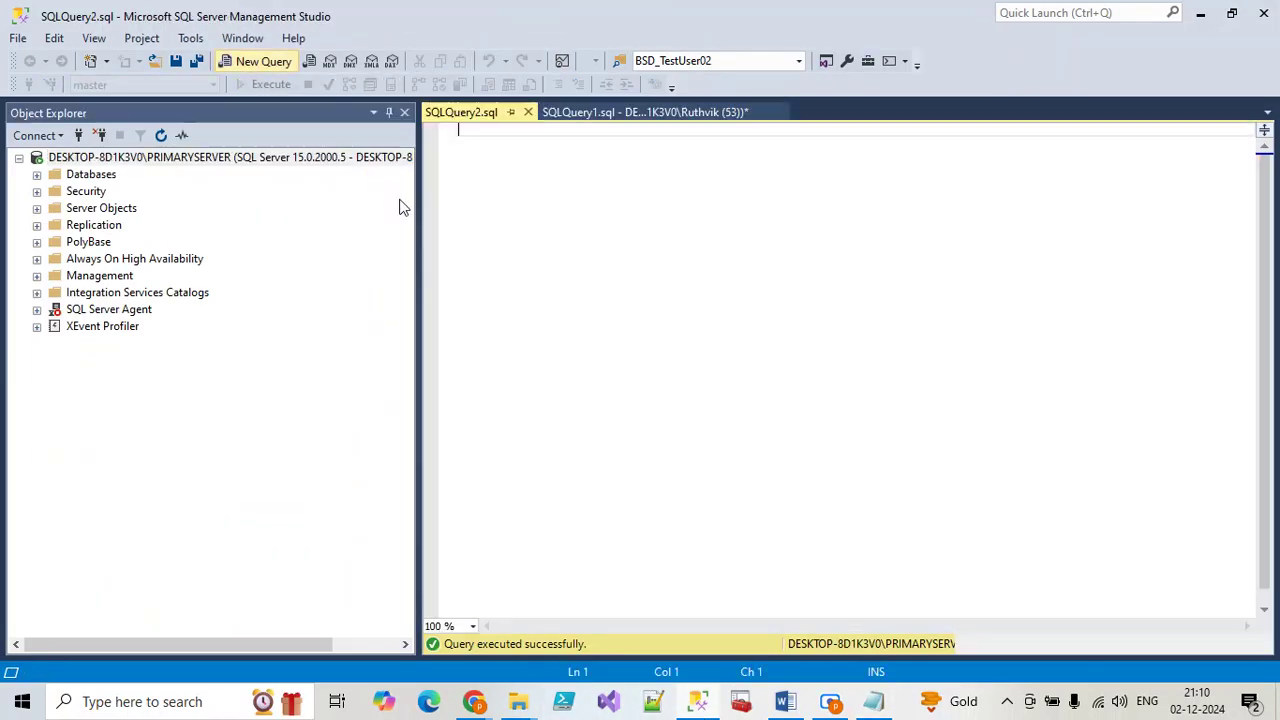
key(ctrl+v)
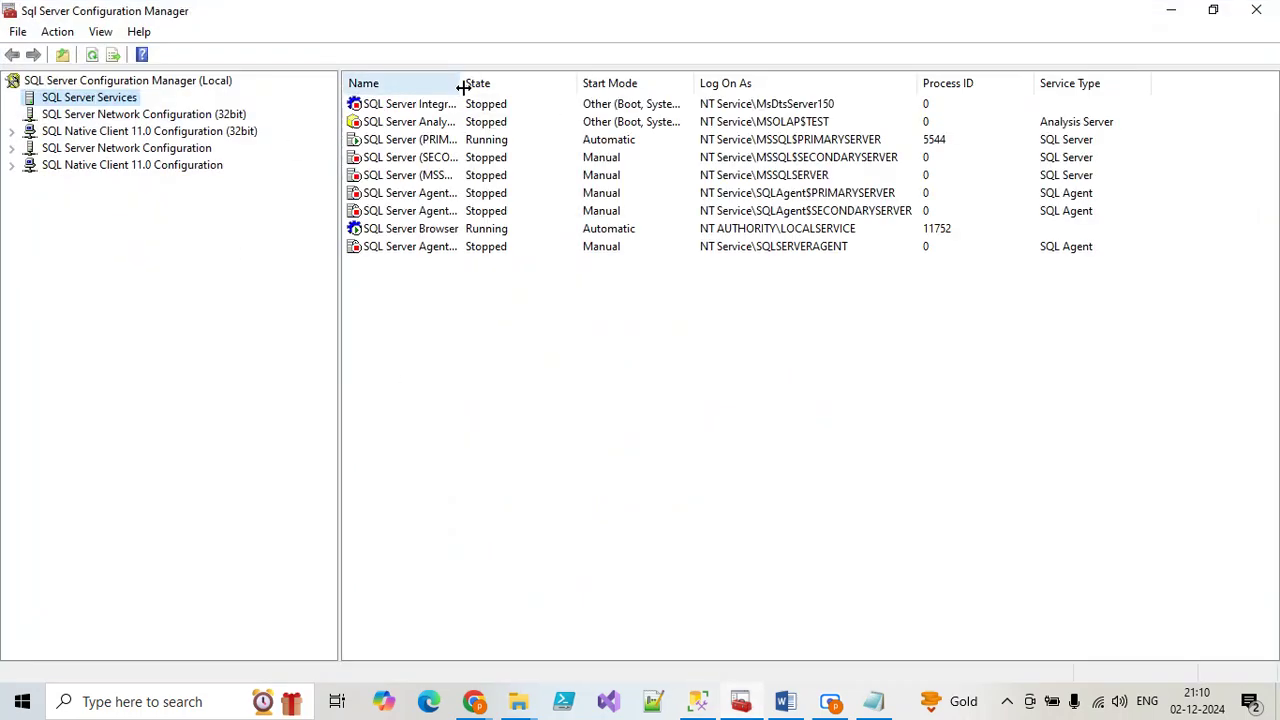
In SQL Server Configuration Manager, widen the service Name column and check the SQL Server (PRIMARYSERVER) and SQL Server Browser services
drag(464, 88, 582, 85)
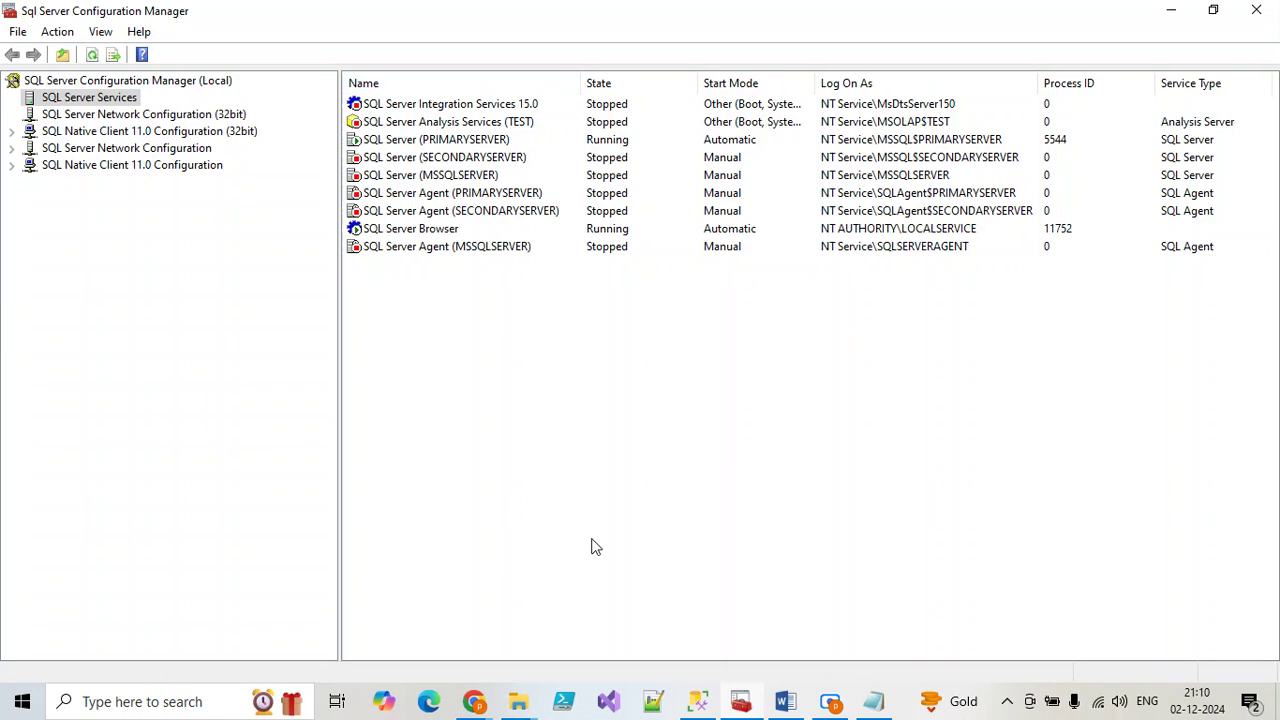
click(422, 143)
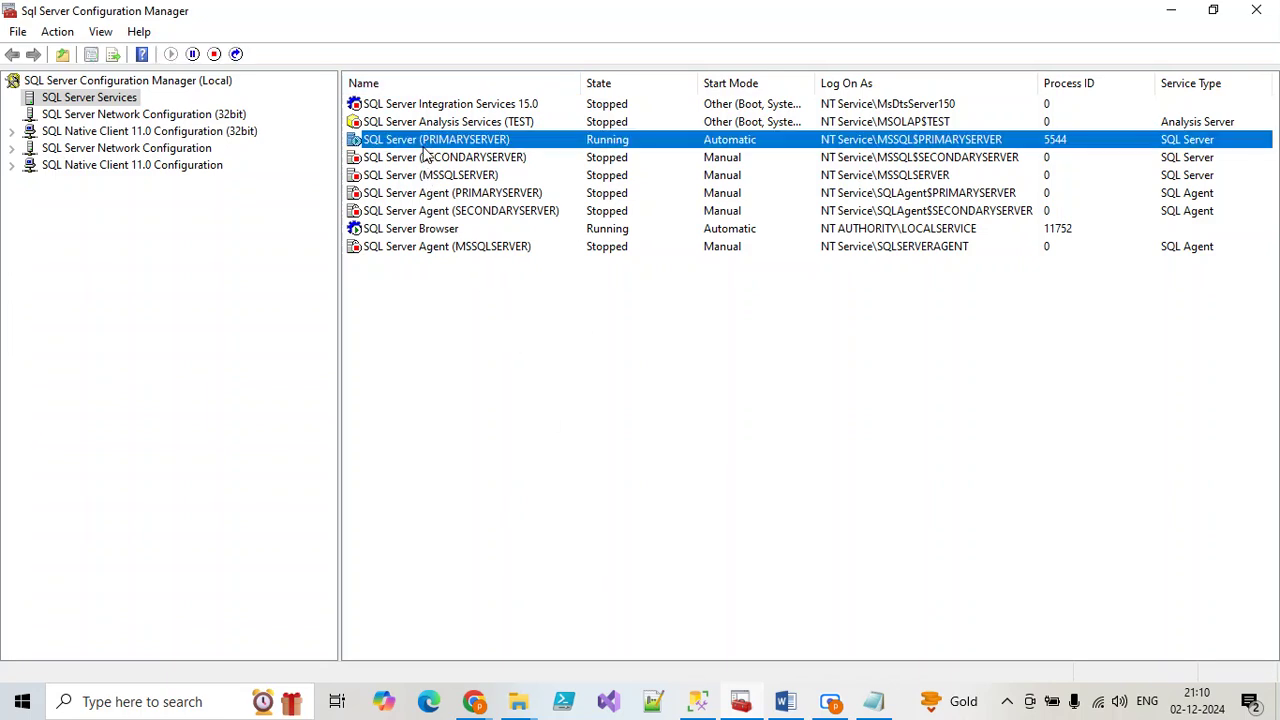
click(420, 230)
click(675, 386)
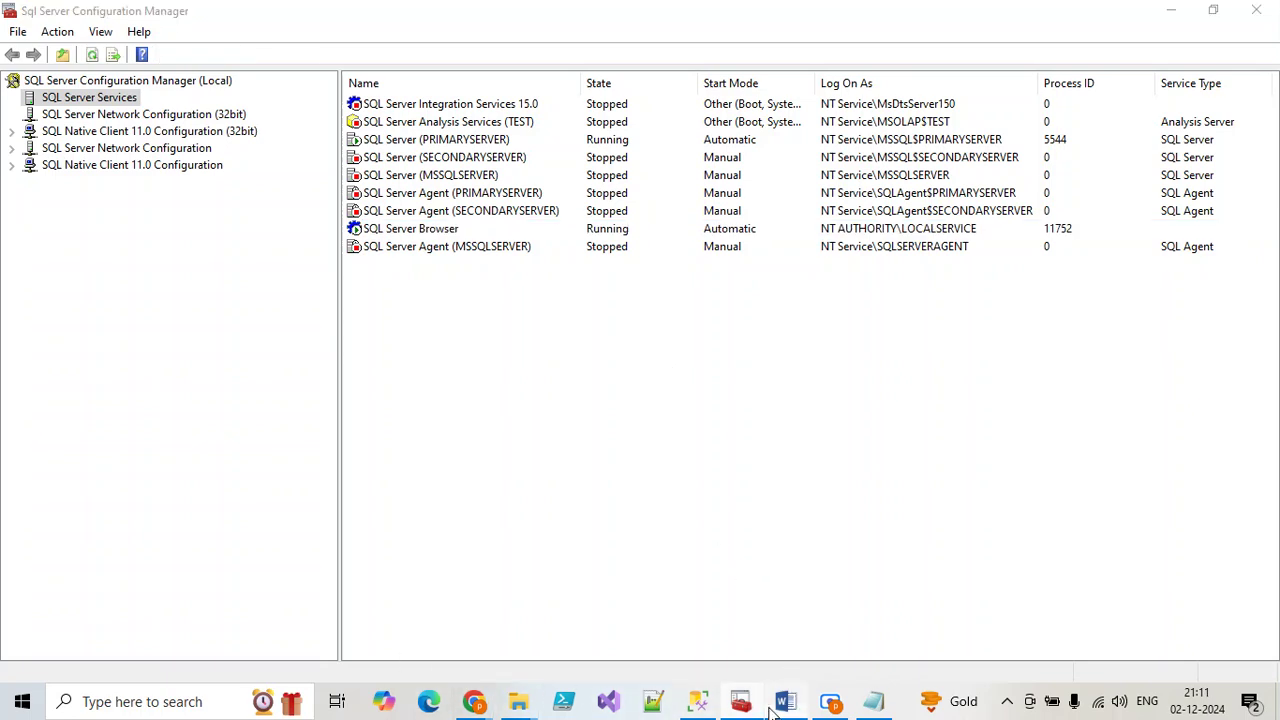
Open a new Word window, launch the Snipping Tool, and create a blank Word document for the screenshots
drag(772, 710, 745, 628)
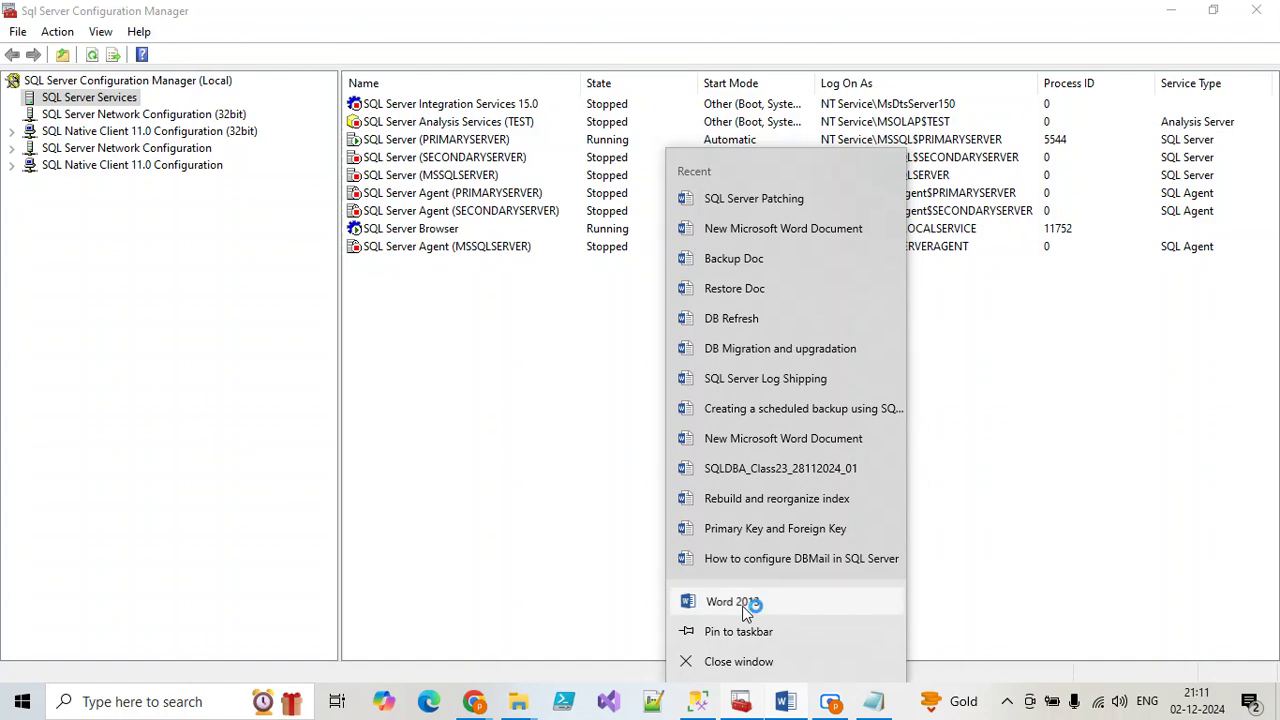
click(745, 604)
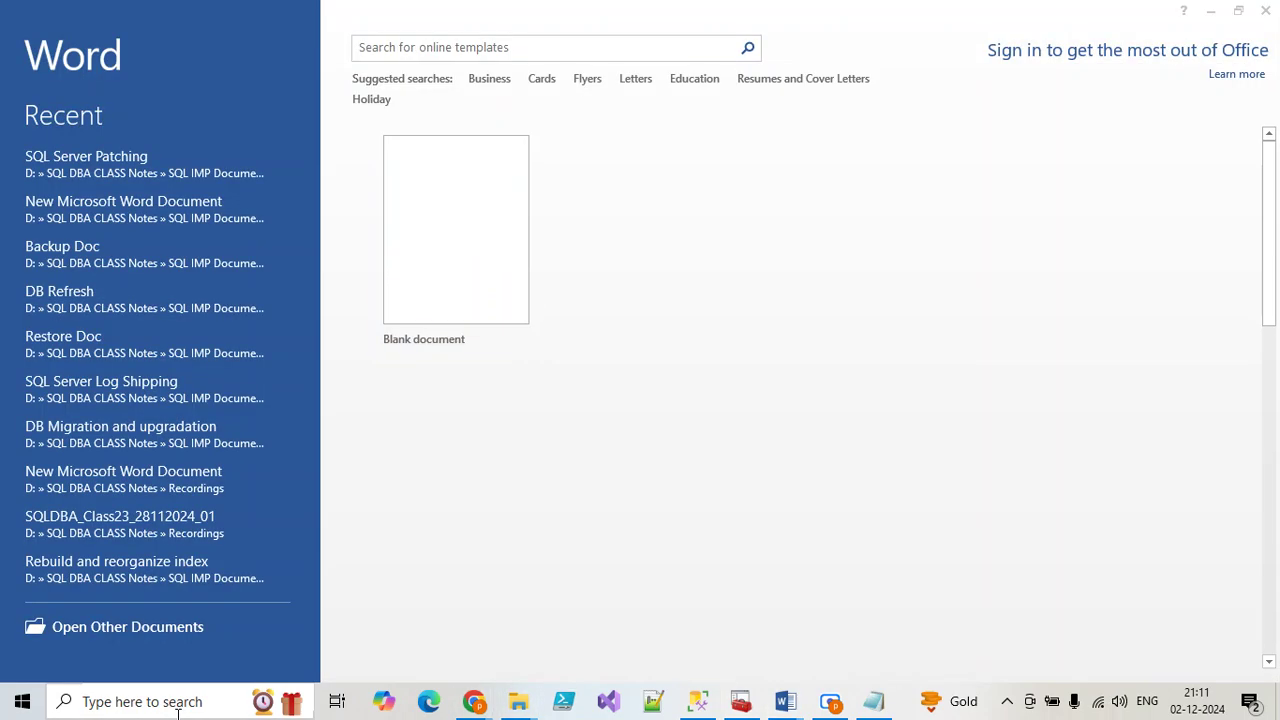
click(178, 706)
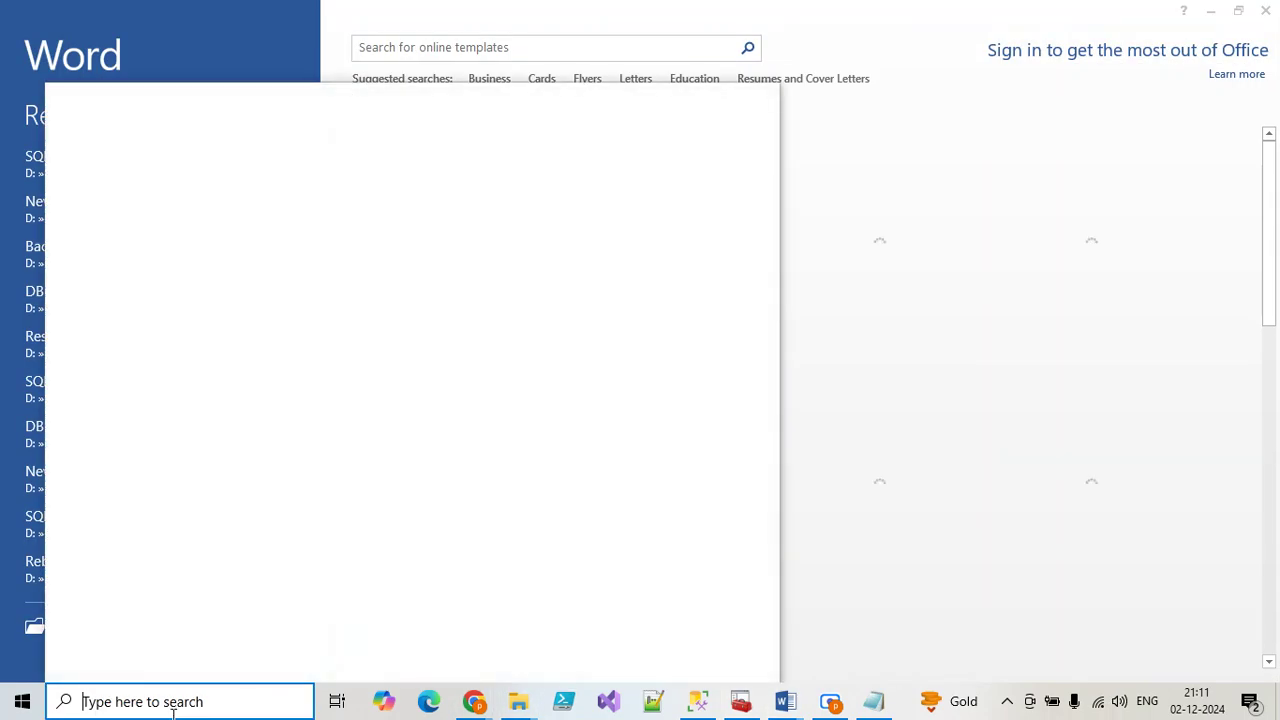
text(crop)
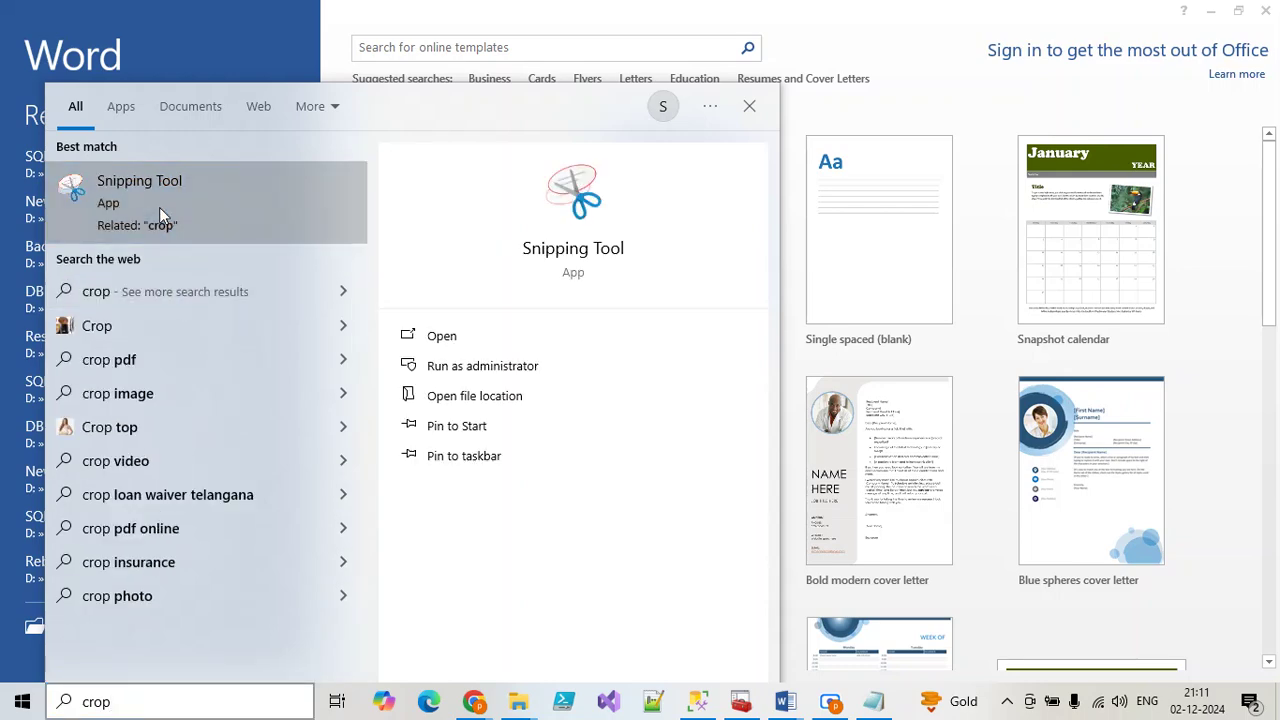
click(159, 205)
click(453, 263)
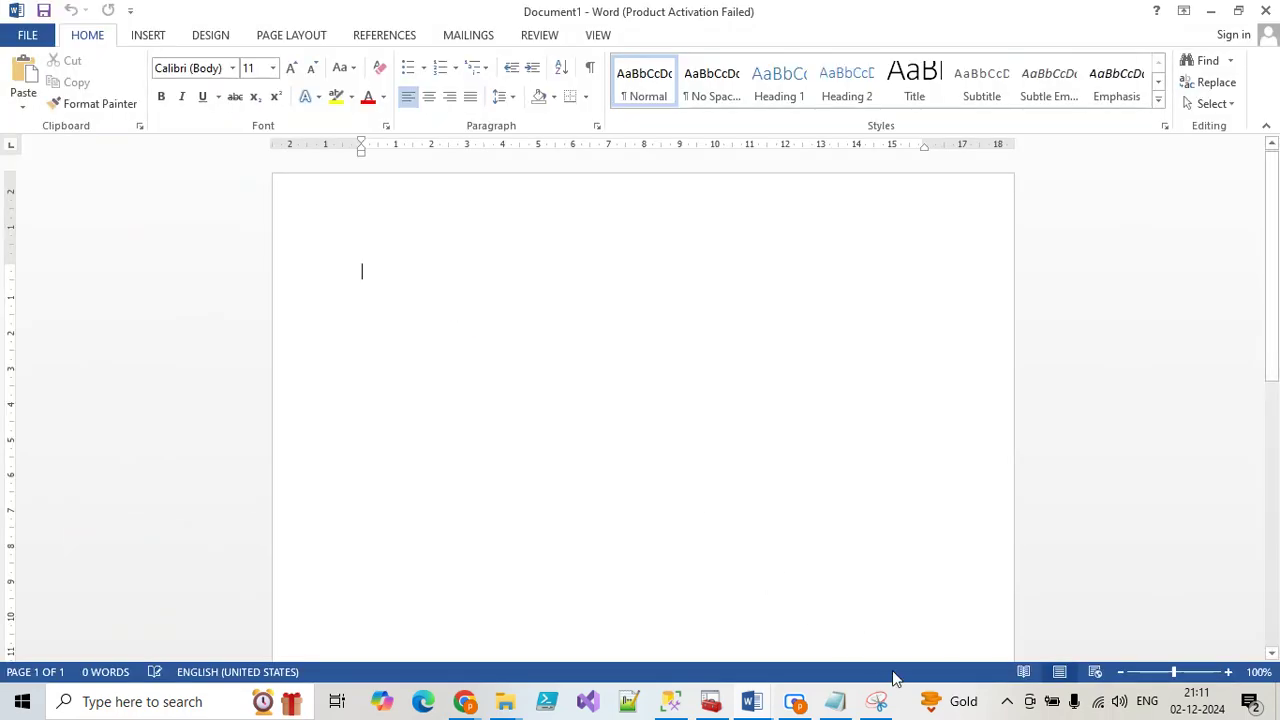
Capture a full-screen snip of the SQL Server Services list in SQL Server Configuration Manager and paste it into the blank Word document
click(711, 704)
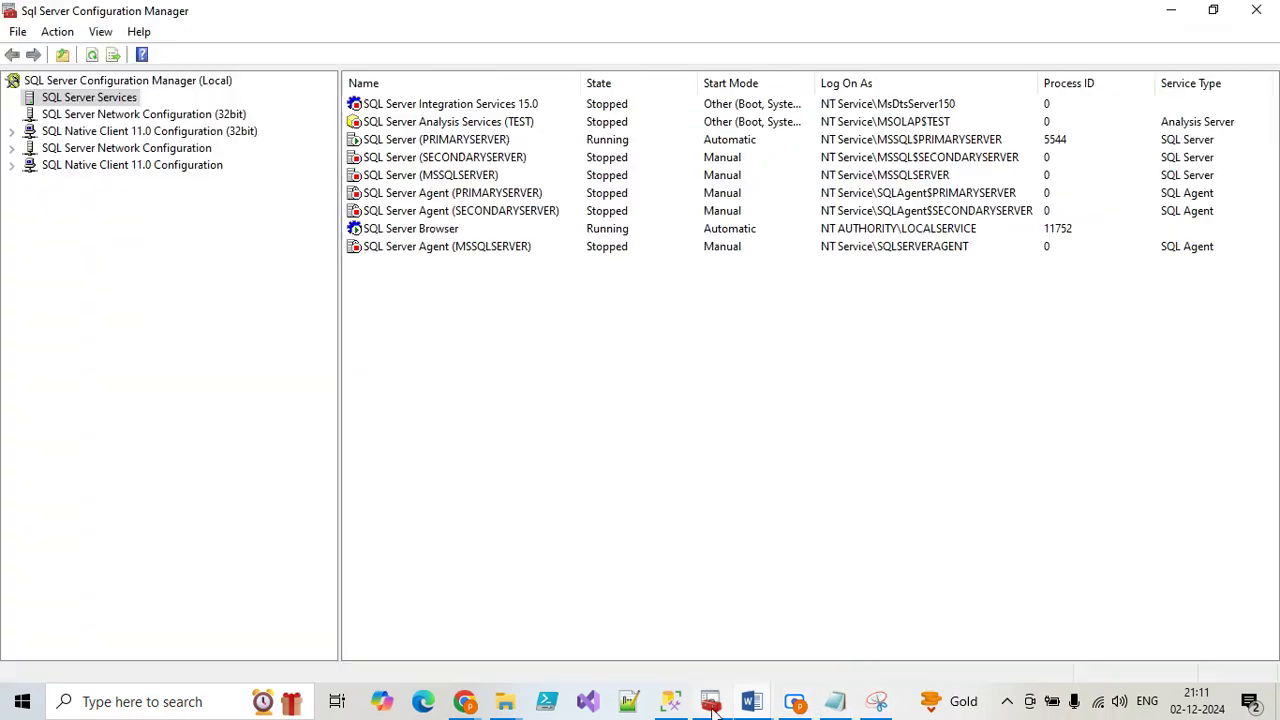
click(876, 701)
click(938, 203)
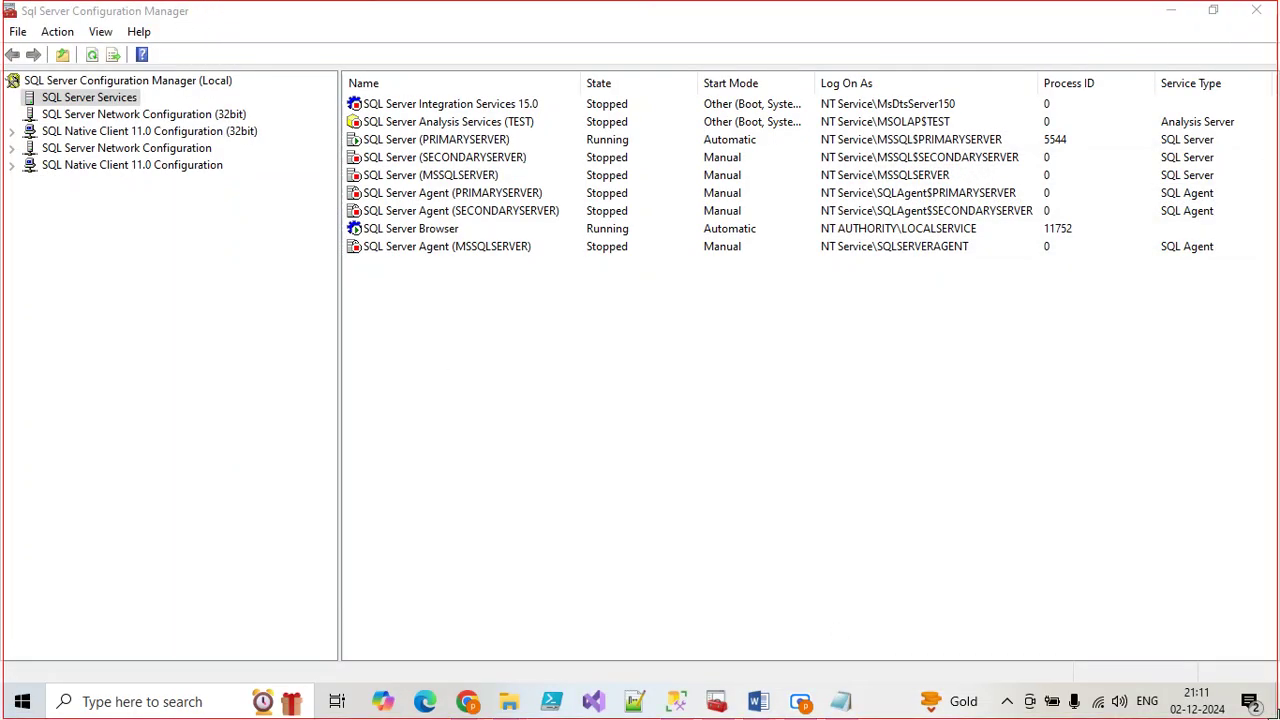
drag(3, 1, 1278, 718)
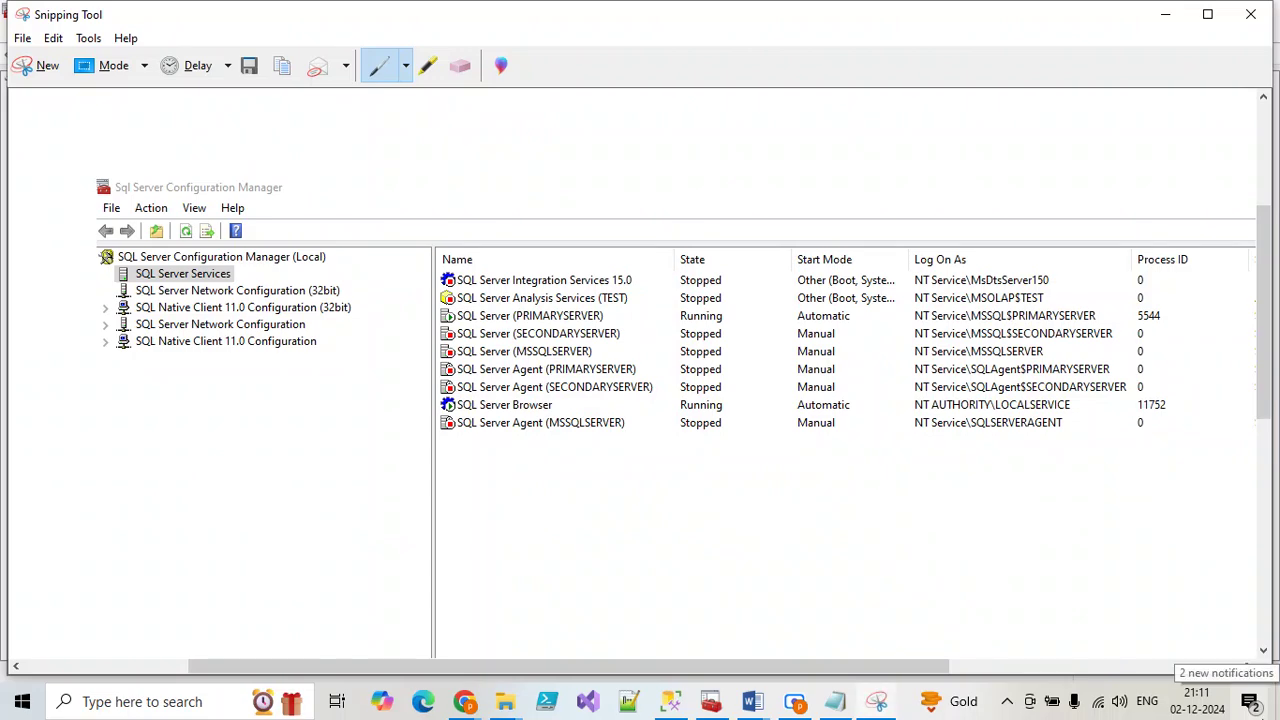
click(752, 701)
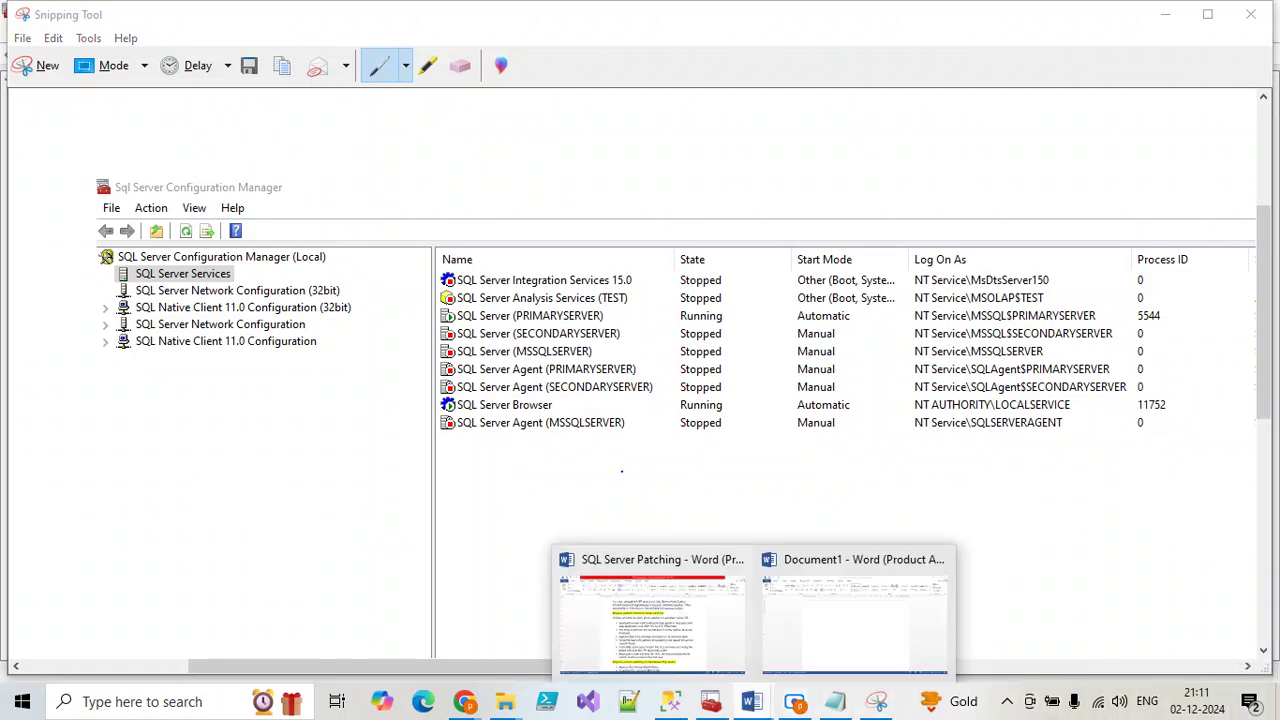
click(803, 628)
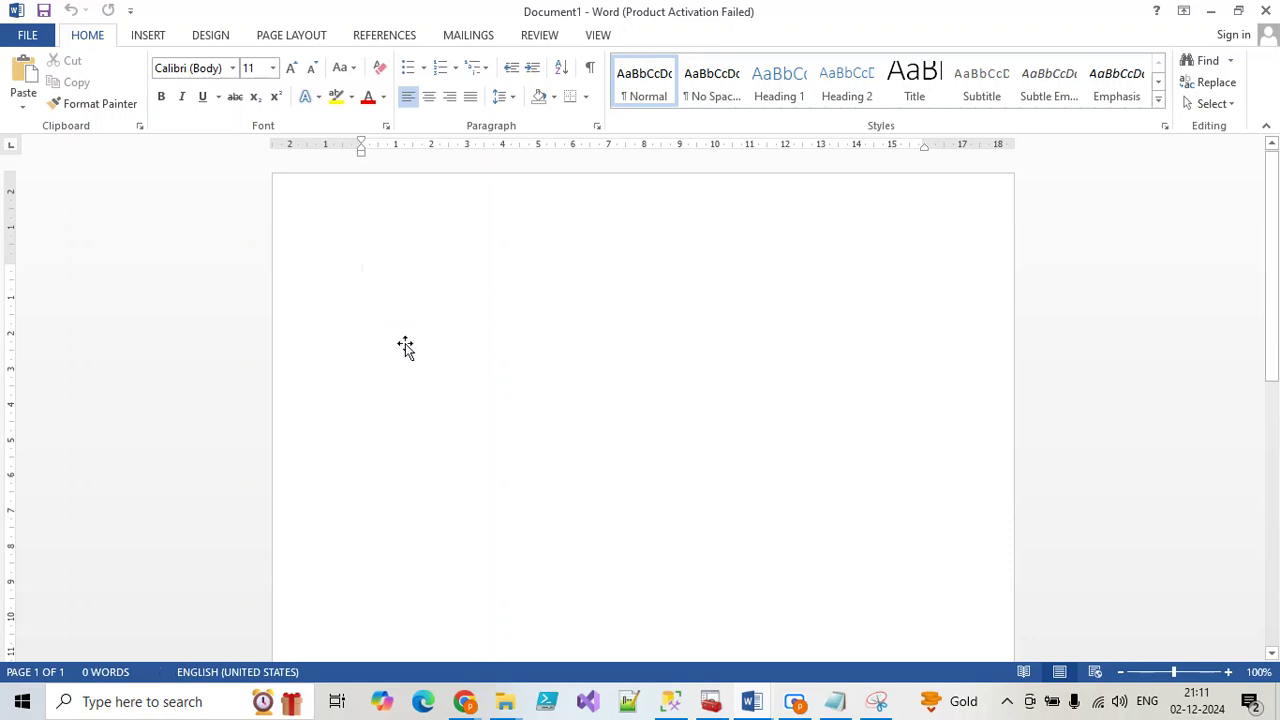
key(ctrl+v)
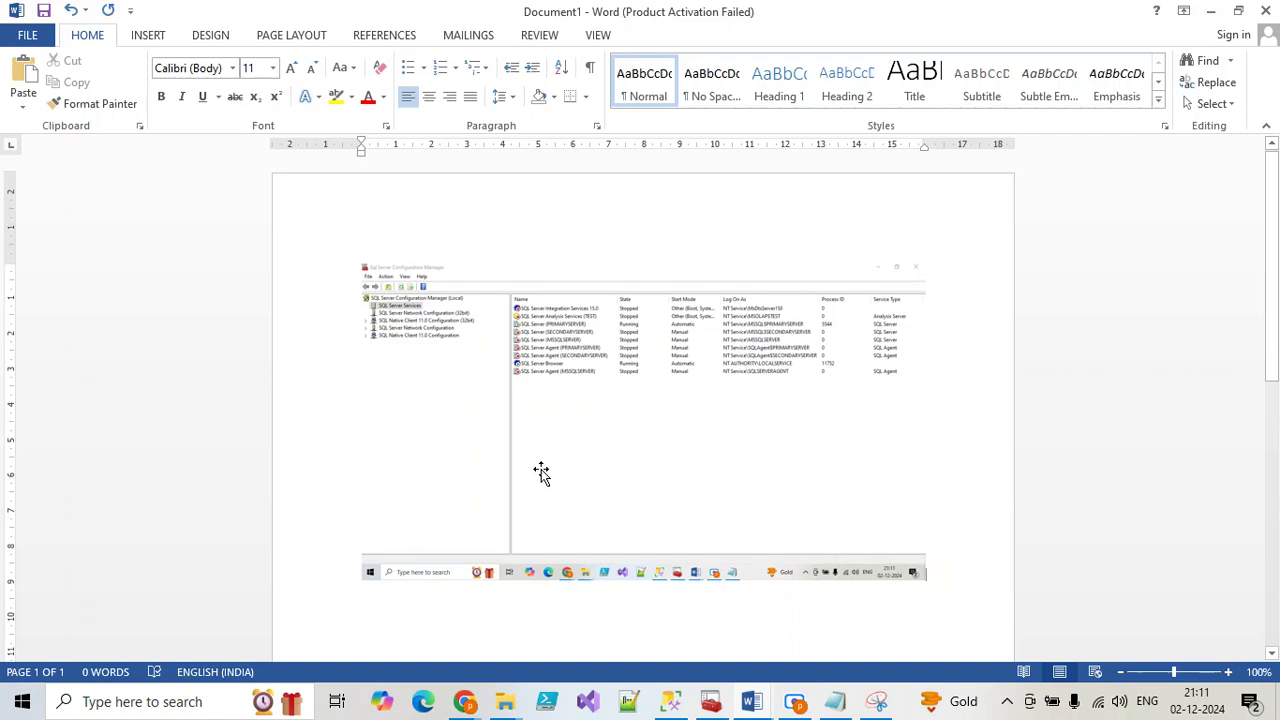
In SQL Server Configuration Manager, select Manual as the start mode in the SQL Server (PRIMARYSERVER) service properties
click(711, 701)
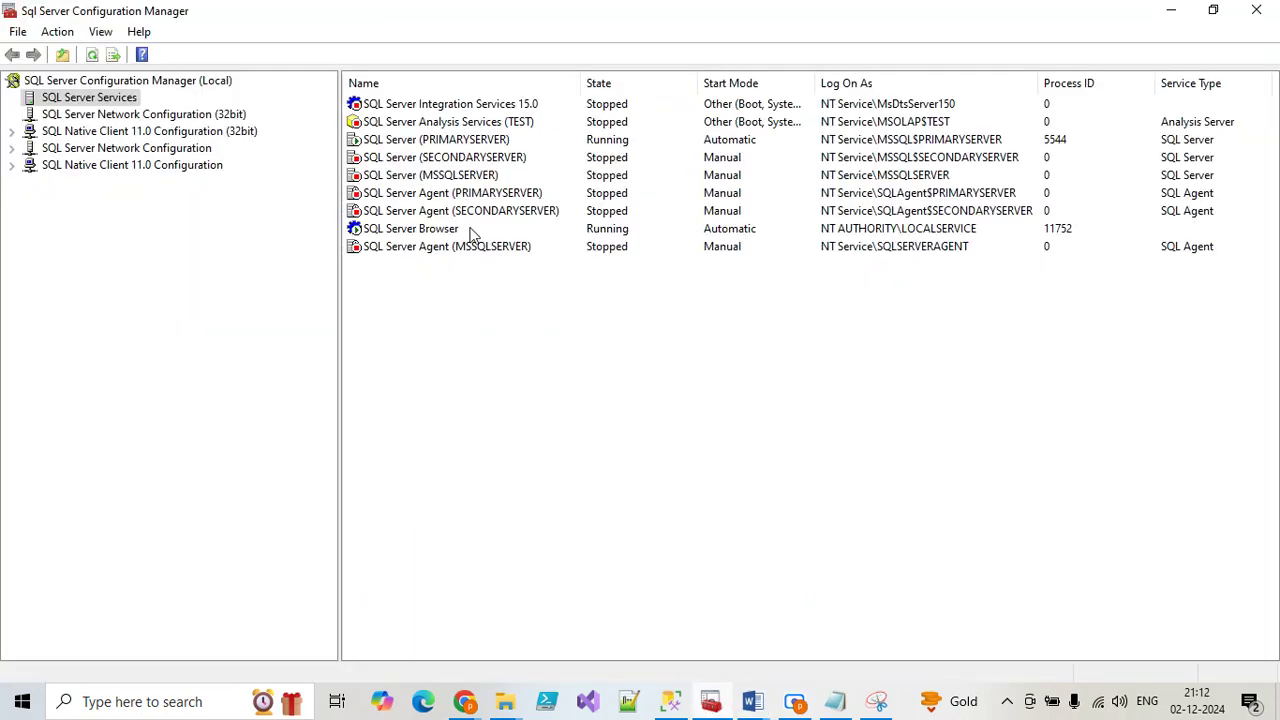
right_click(437, 142)
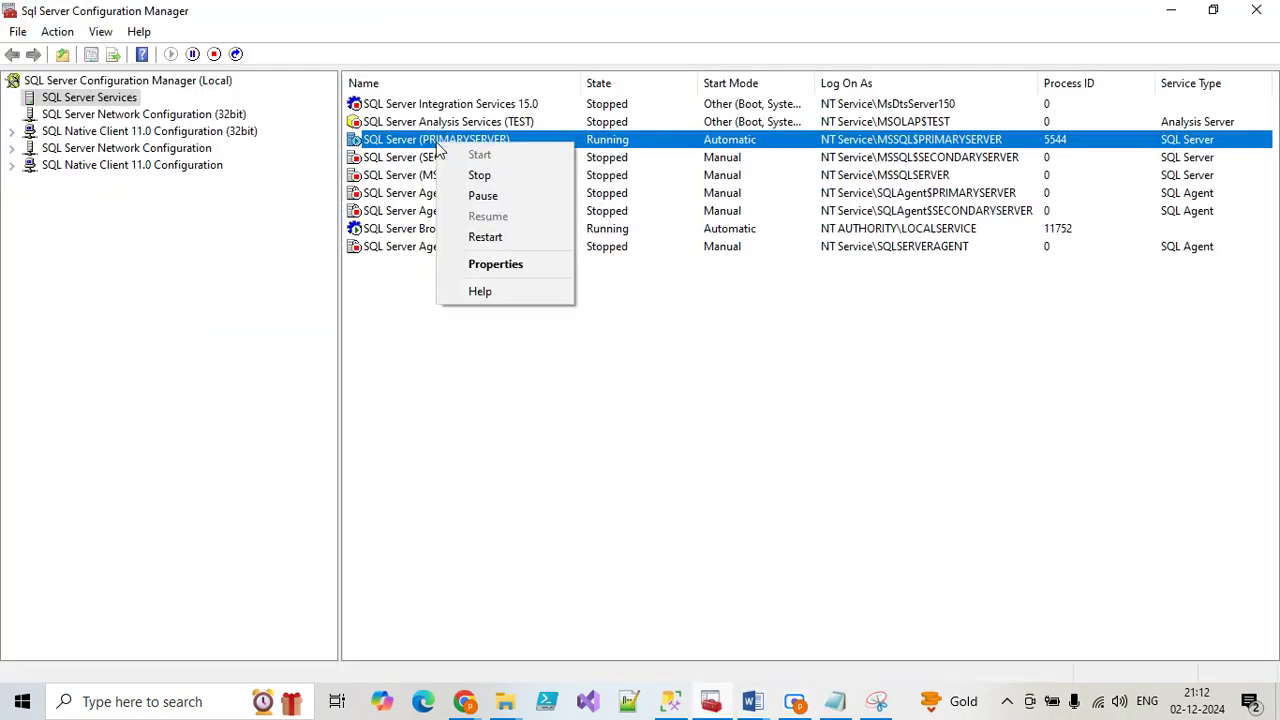
click(497, 265)
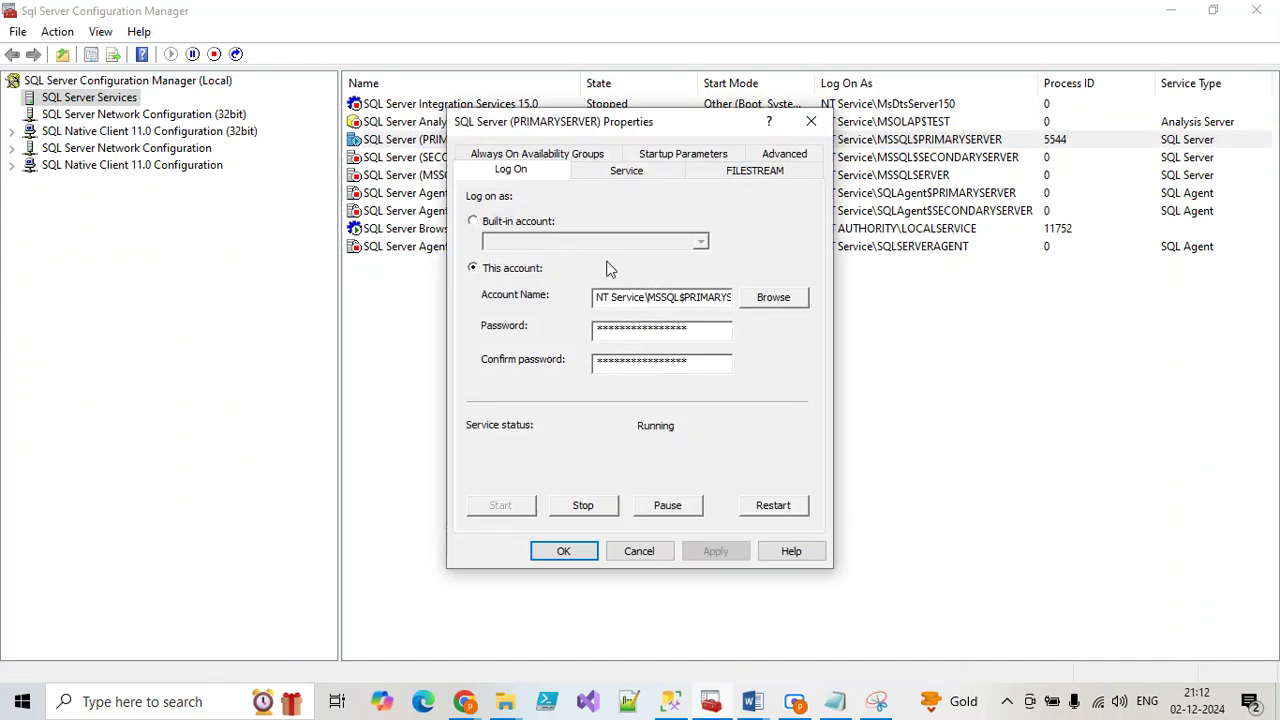
click(614, 172)
click(672, 320)
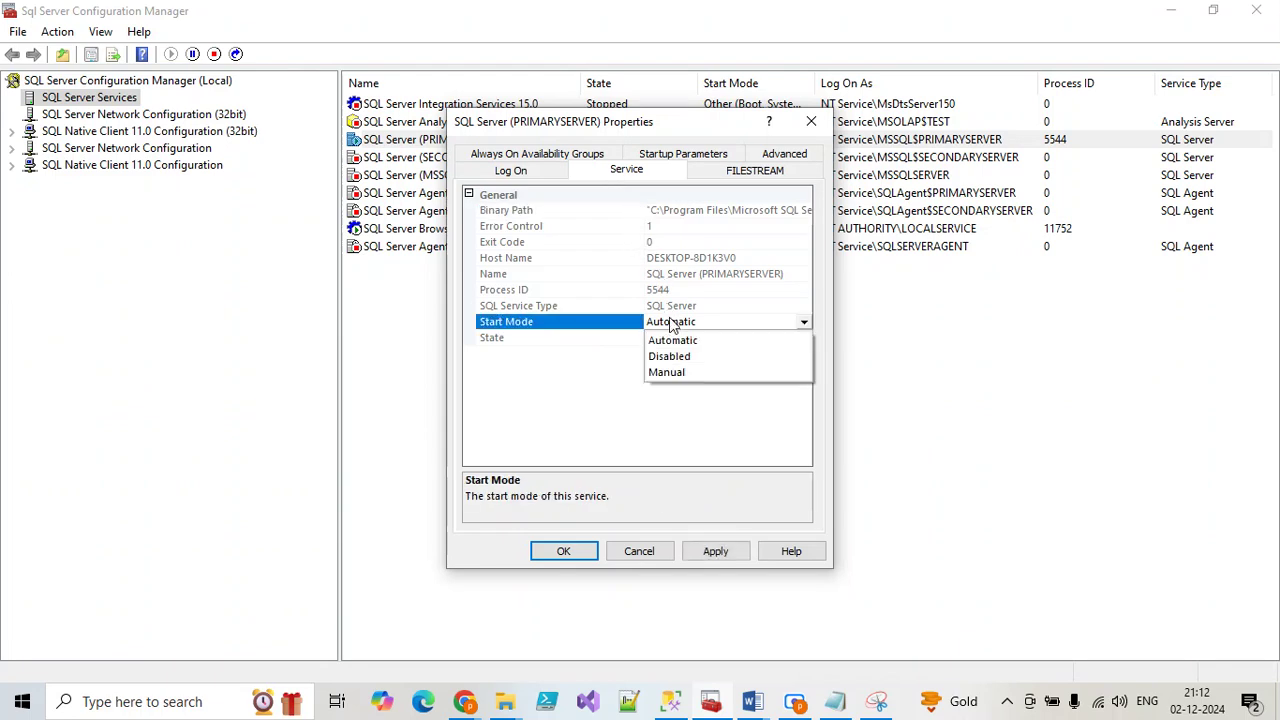
click(678, 373)
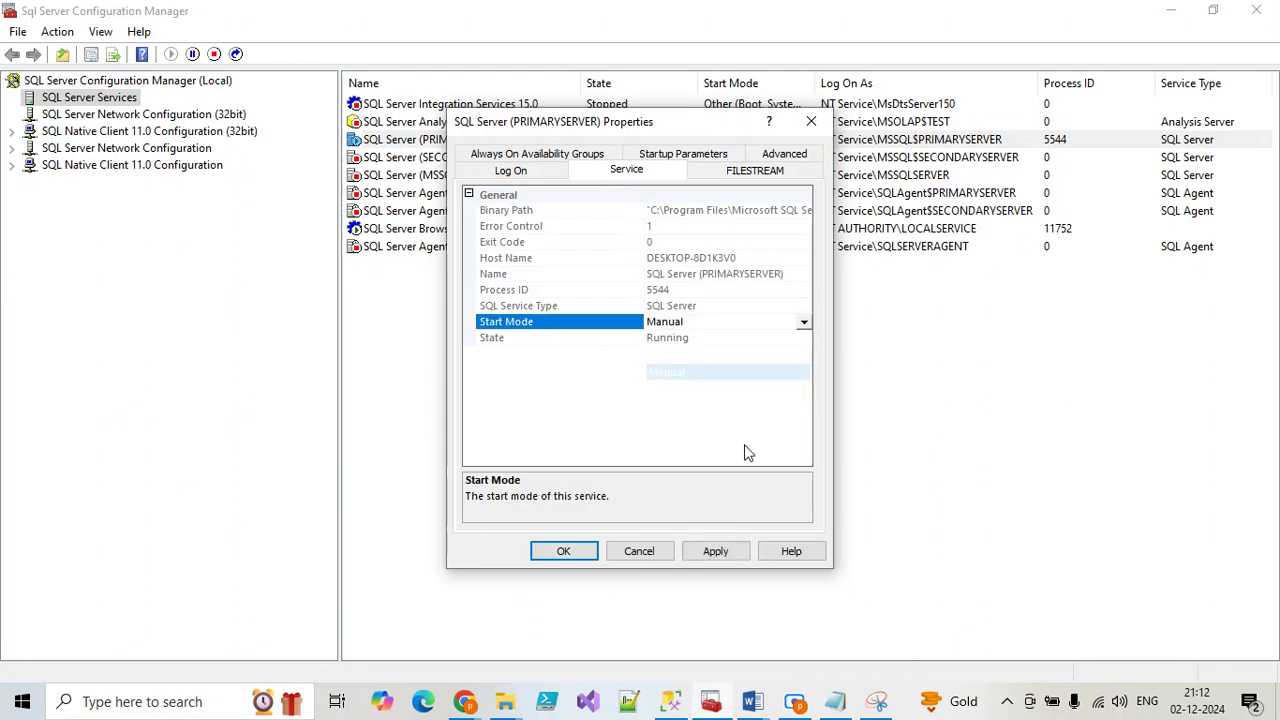
Snip the SQL Server (PRIMARYSERVER) Properties dialog, highlight the Manual start mode, and paste the snip into the Word document Document1
click(876, 709)
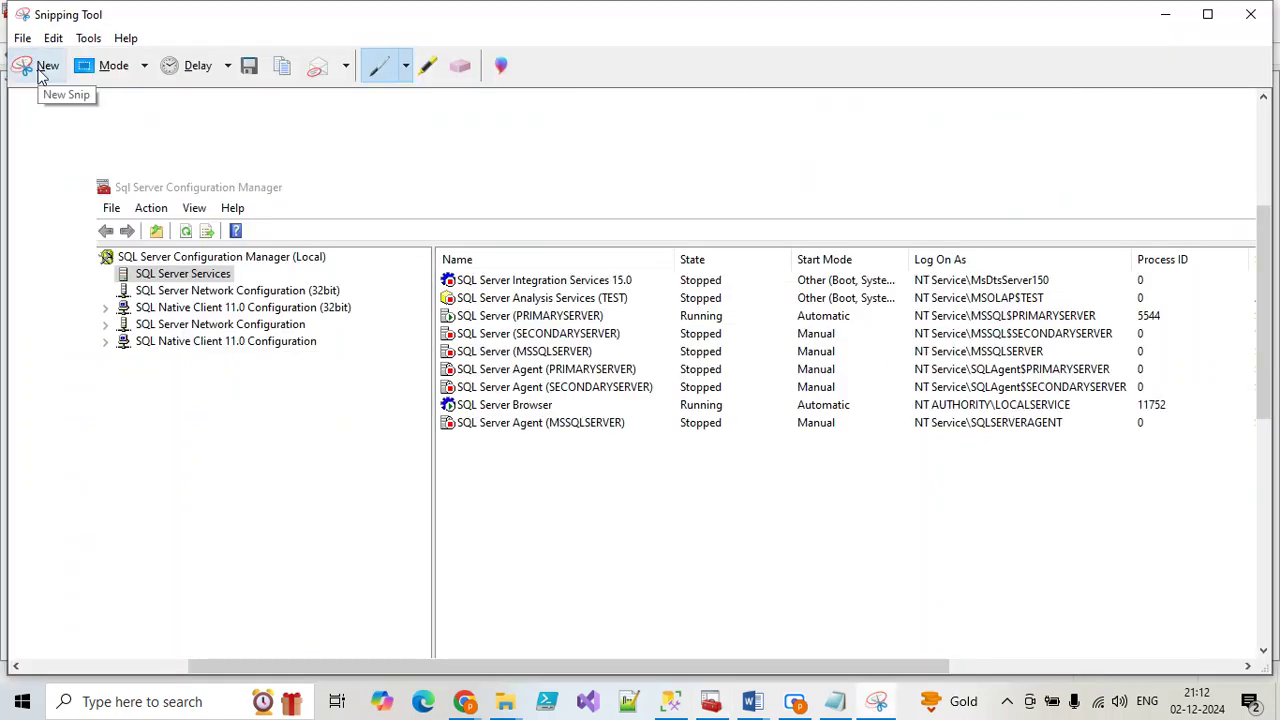
click(41, 70)
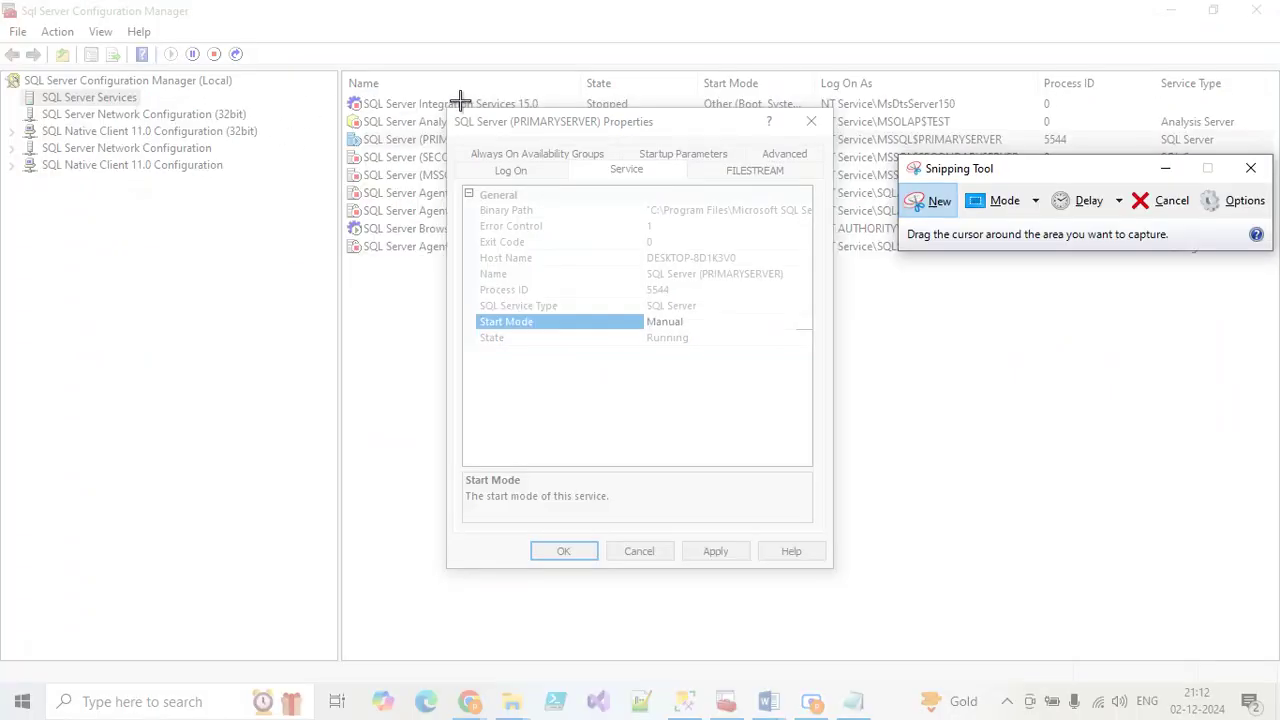
drag(450, 104, 835, 570)
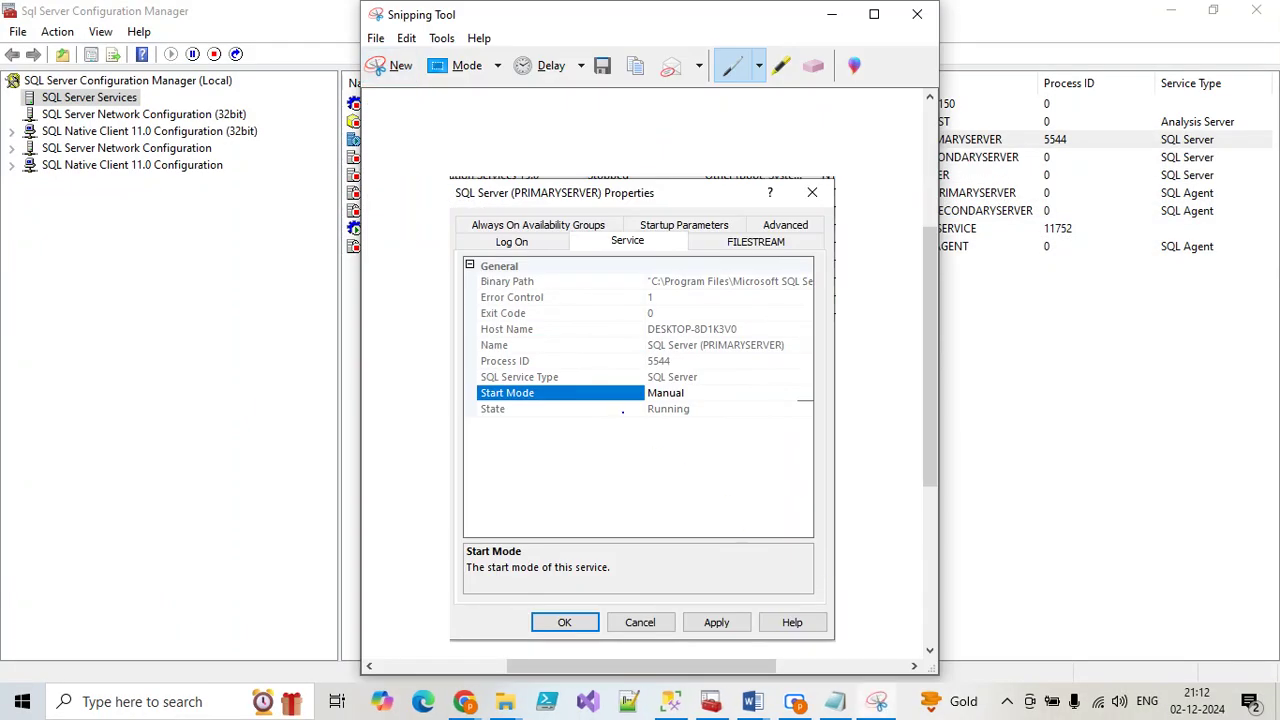
click(782, 66)
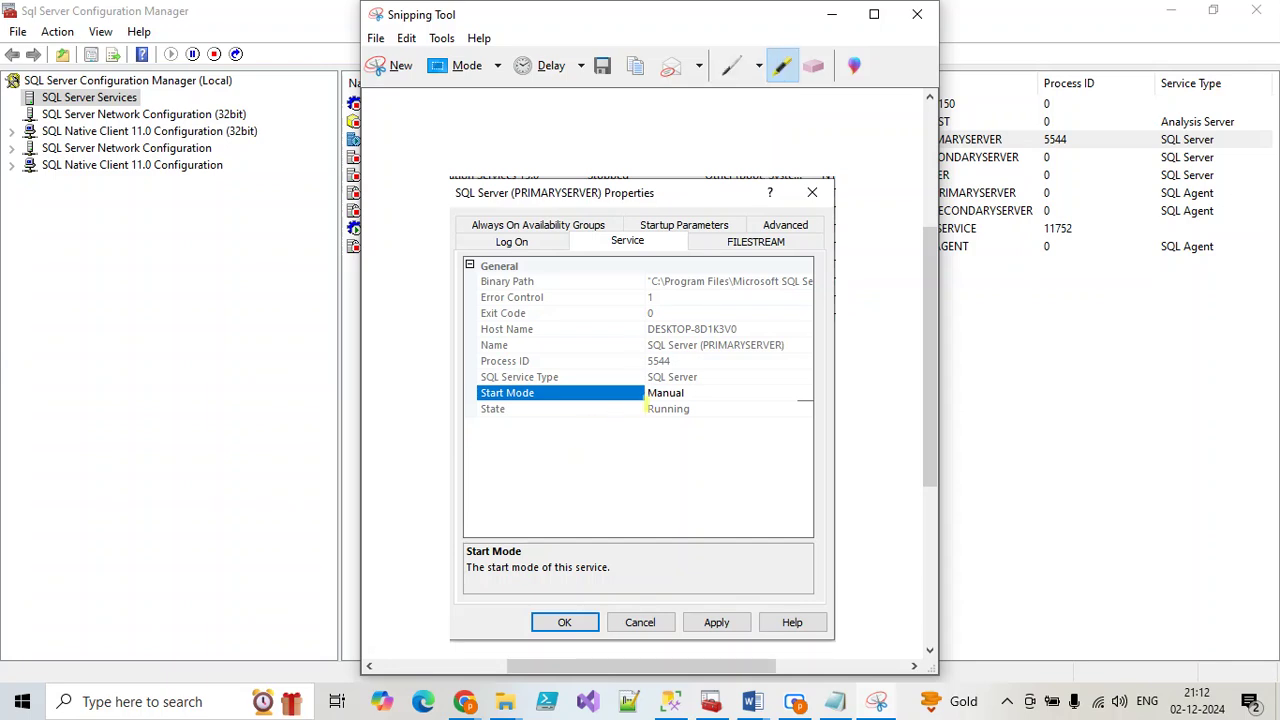
drag(645, 393, 688, 393)
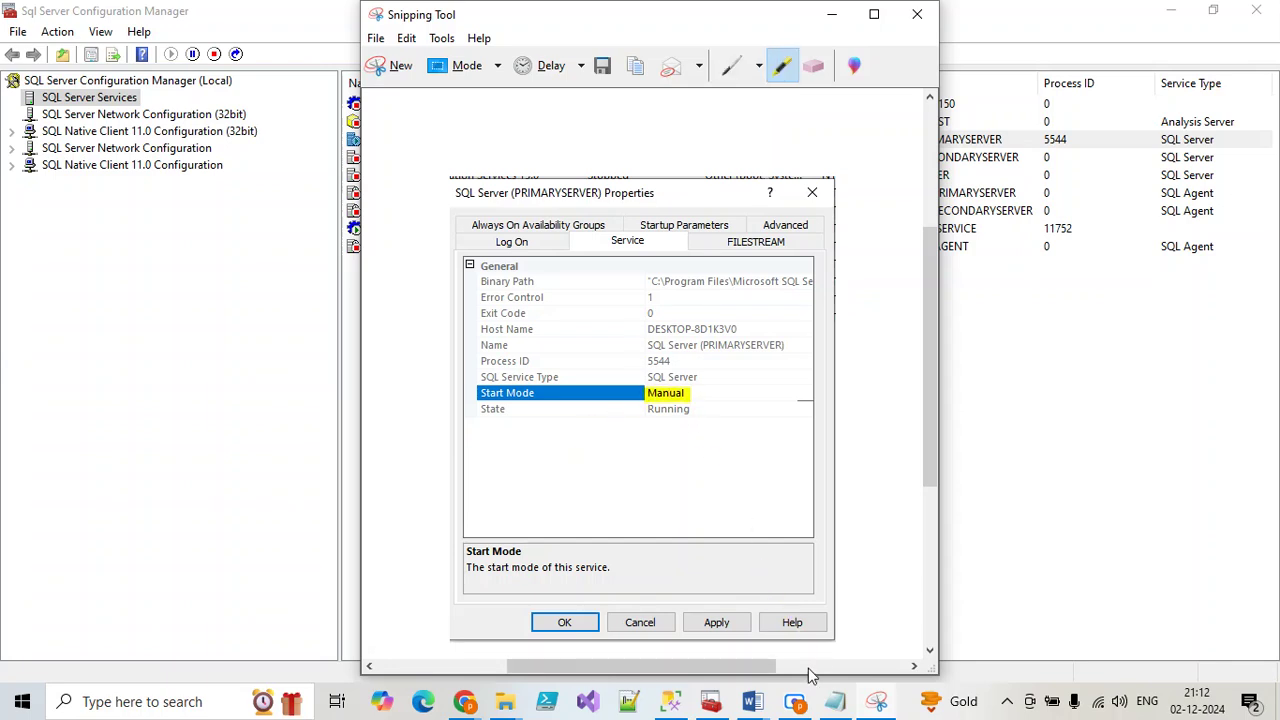
click(752, 701)
click(866, 630)
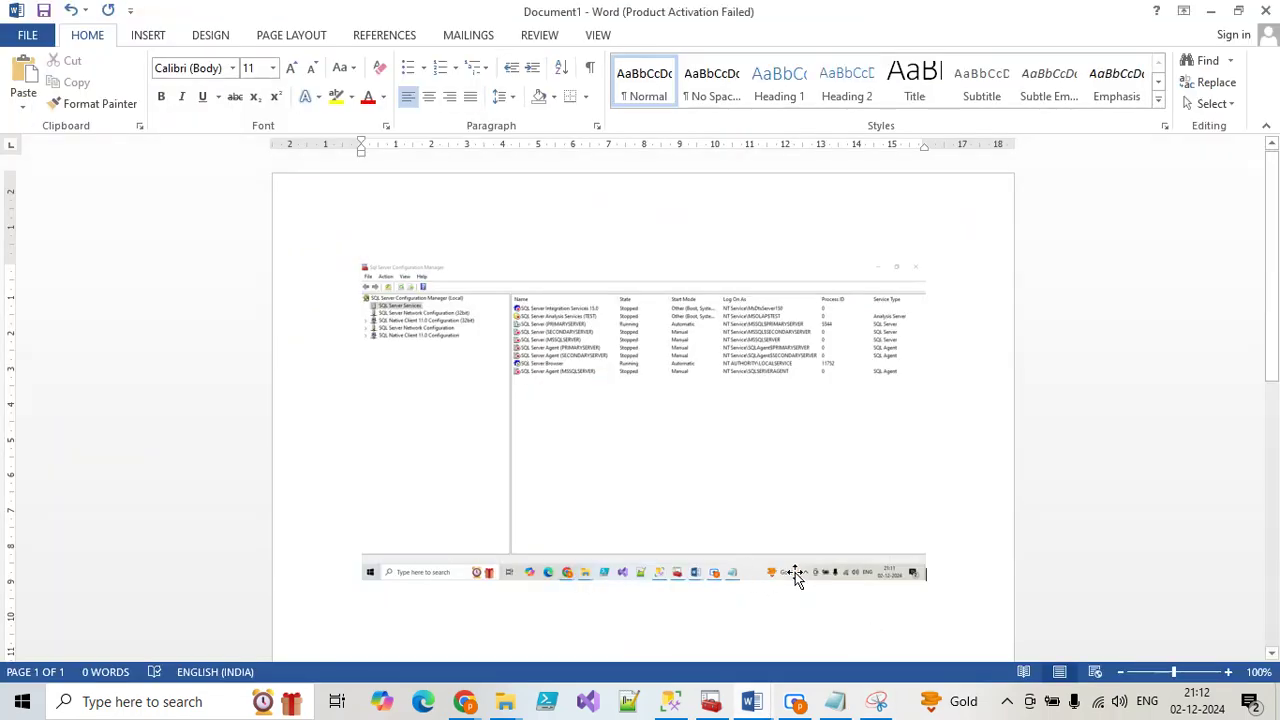
key(ctrl+v)
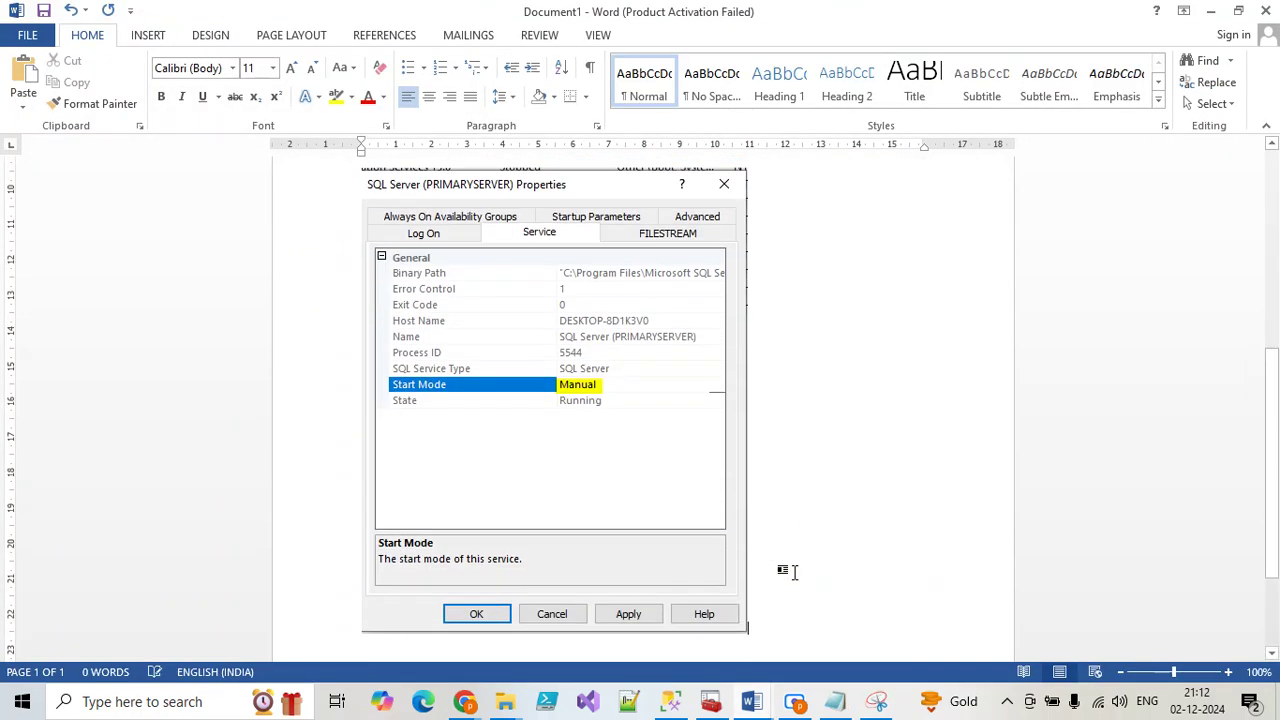
Return to the SQL Server (PRIMARYSERVER) properties, apply the start mode change, and close the dialog
click(714, 701)
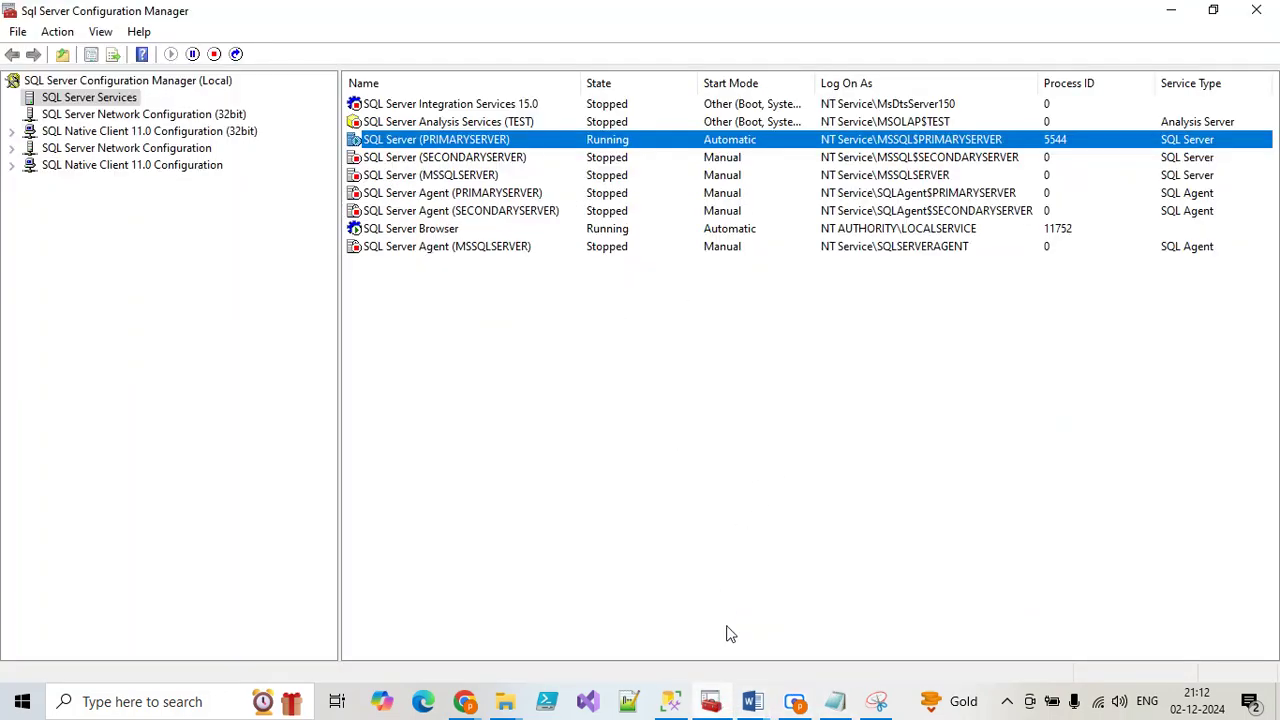
click(716, 701)
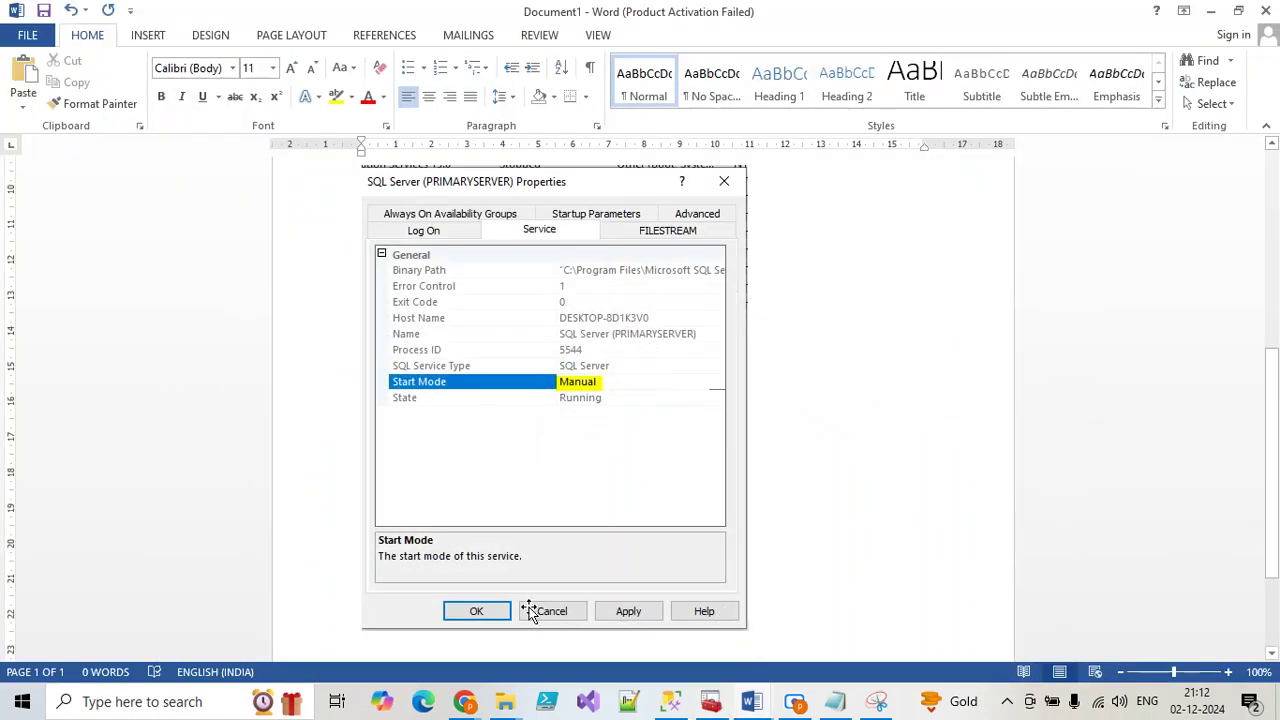
click(620, 616)
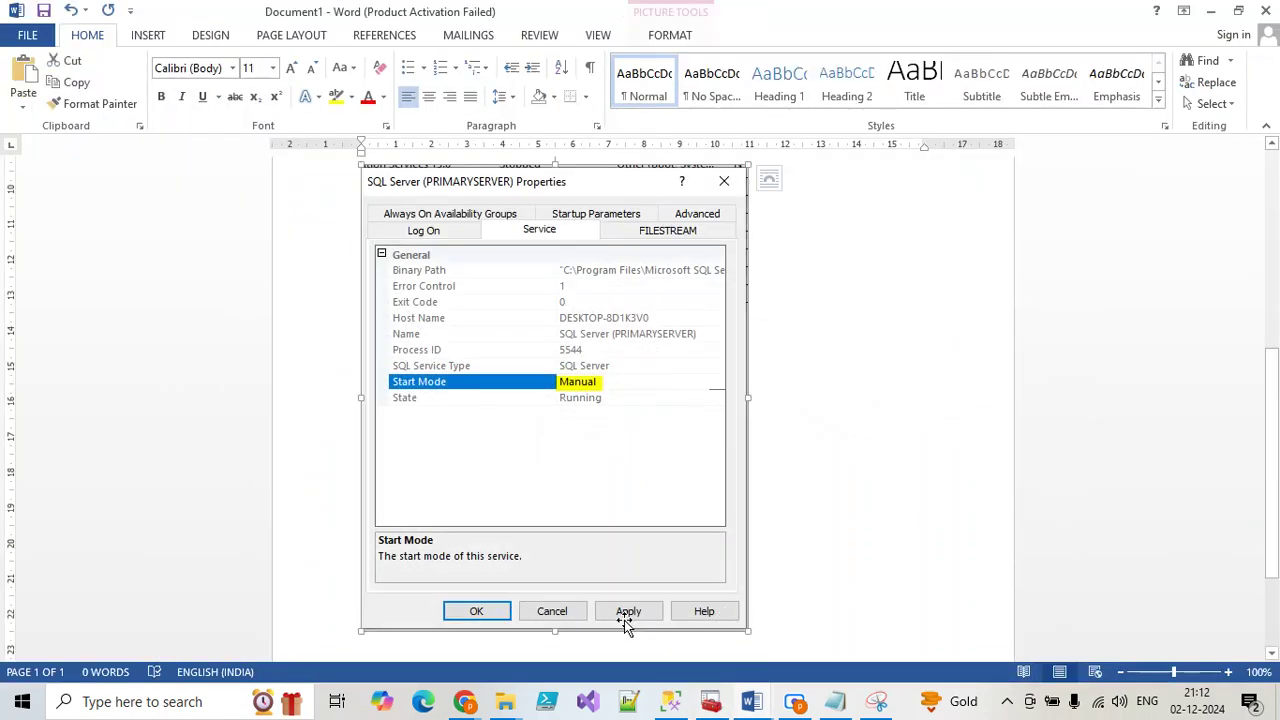
click(670, 701)
click(710, 701)
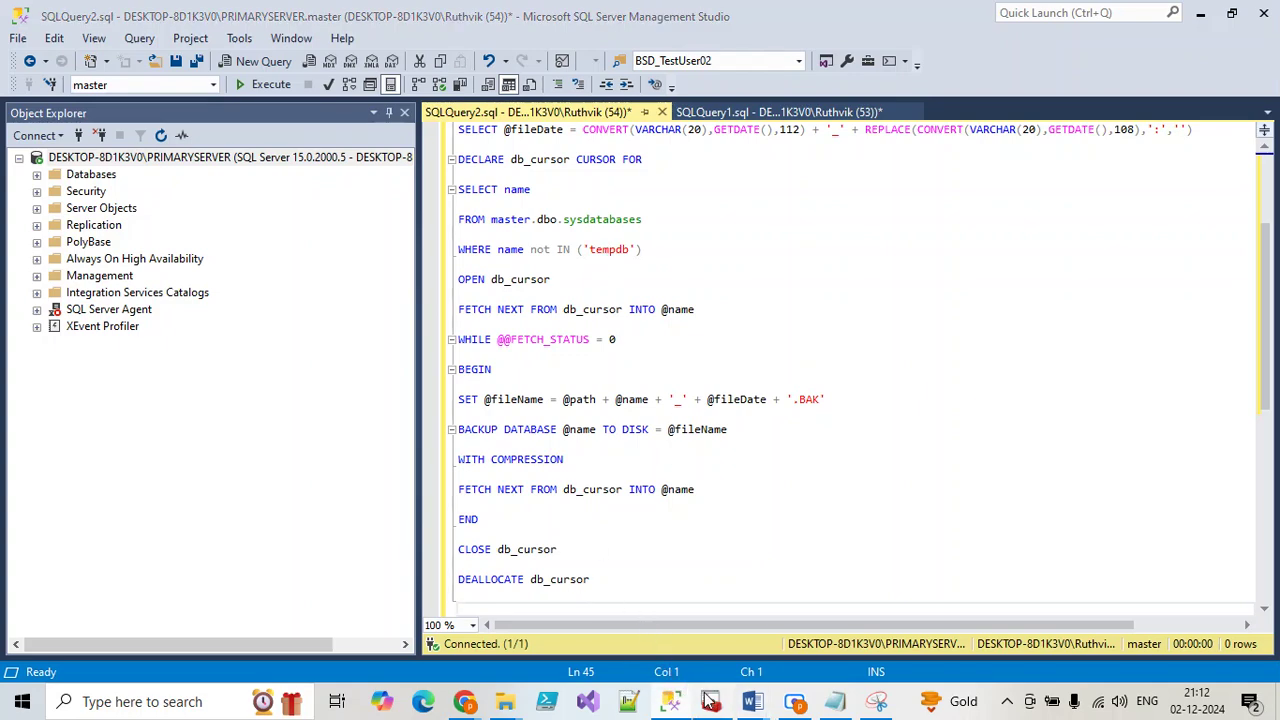
right_click(558, 147)
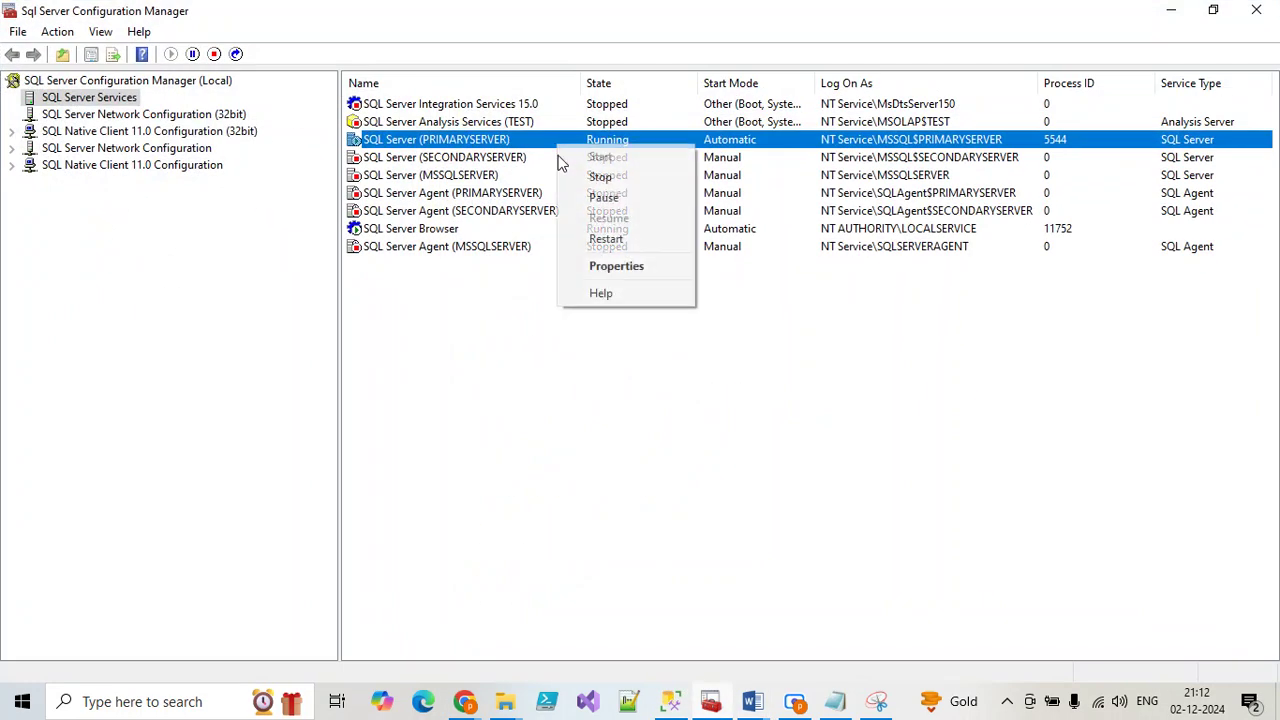
click(616, 268)
click(713, 550)
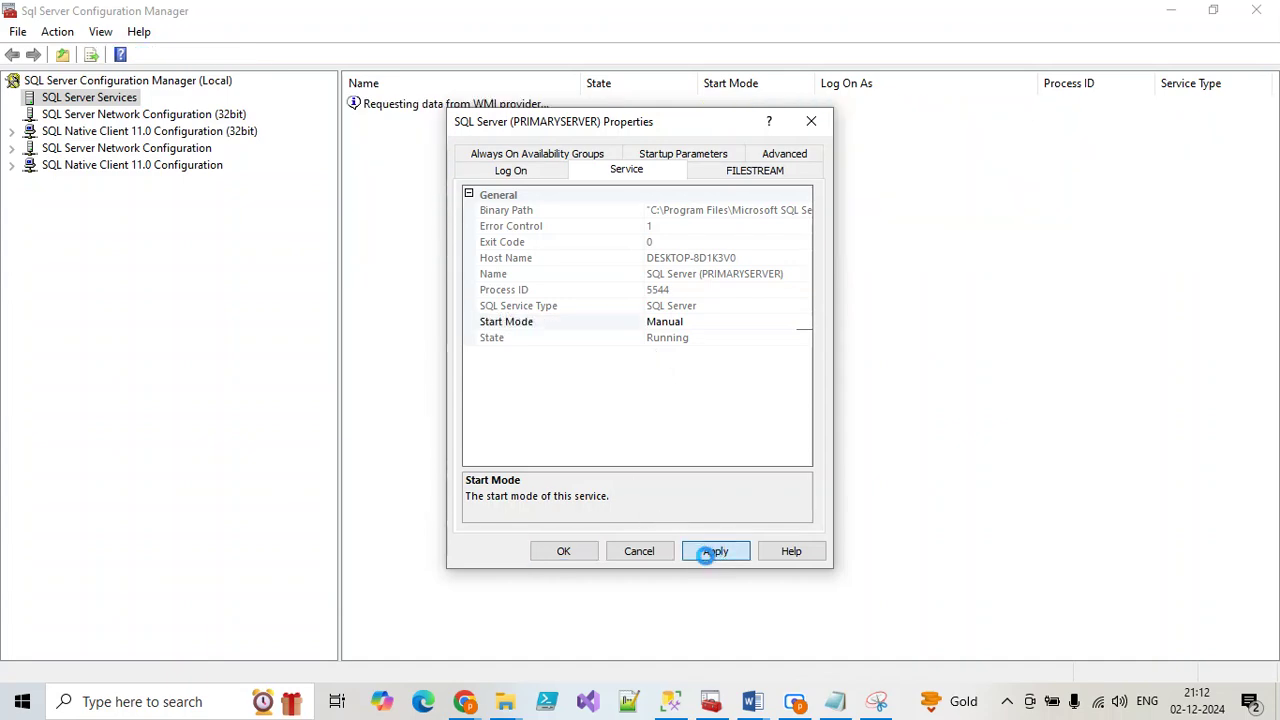
click(566, 552)
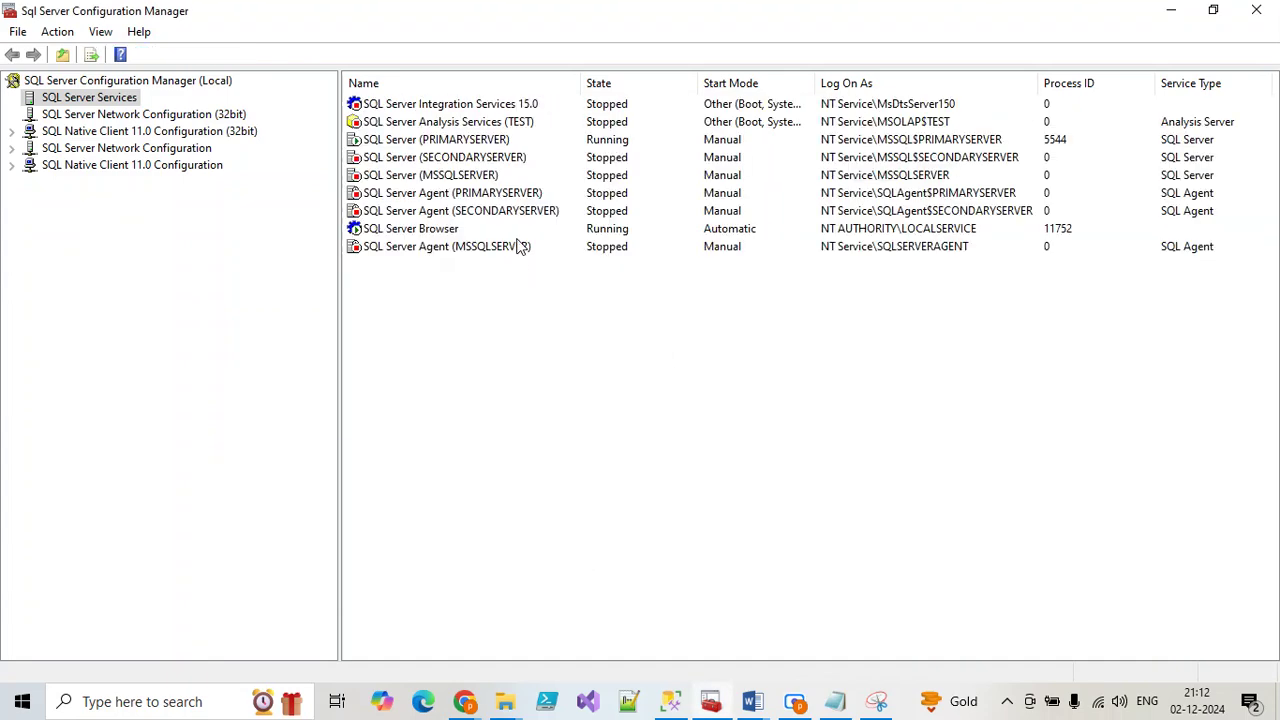
Stop the SQL Server (PRIMARYSERVER) service and start it again
right_click(462, 142)
click(490, 180)
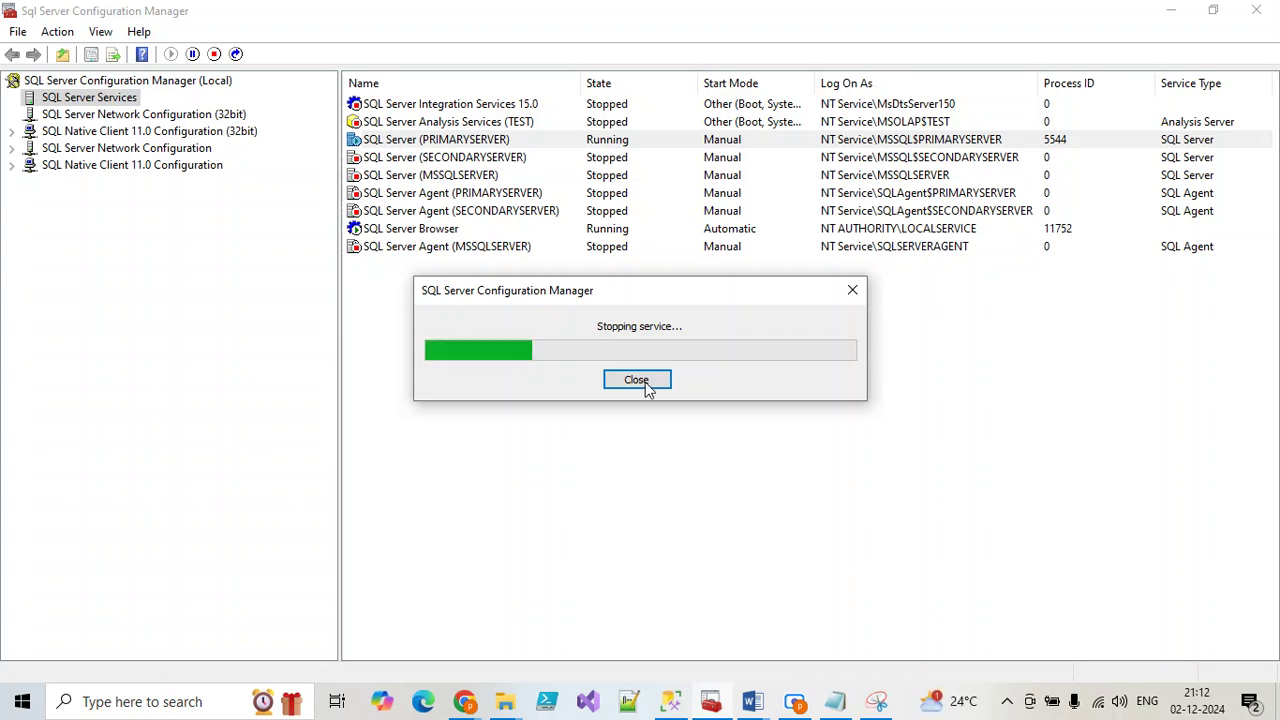
right_click(489, 143)
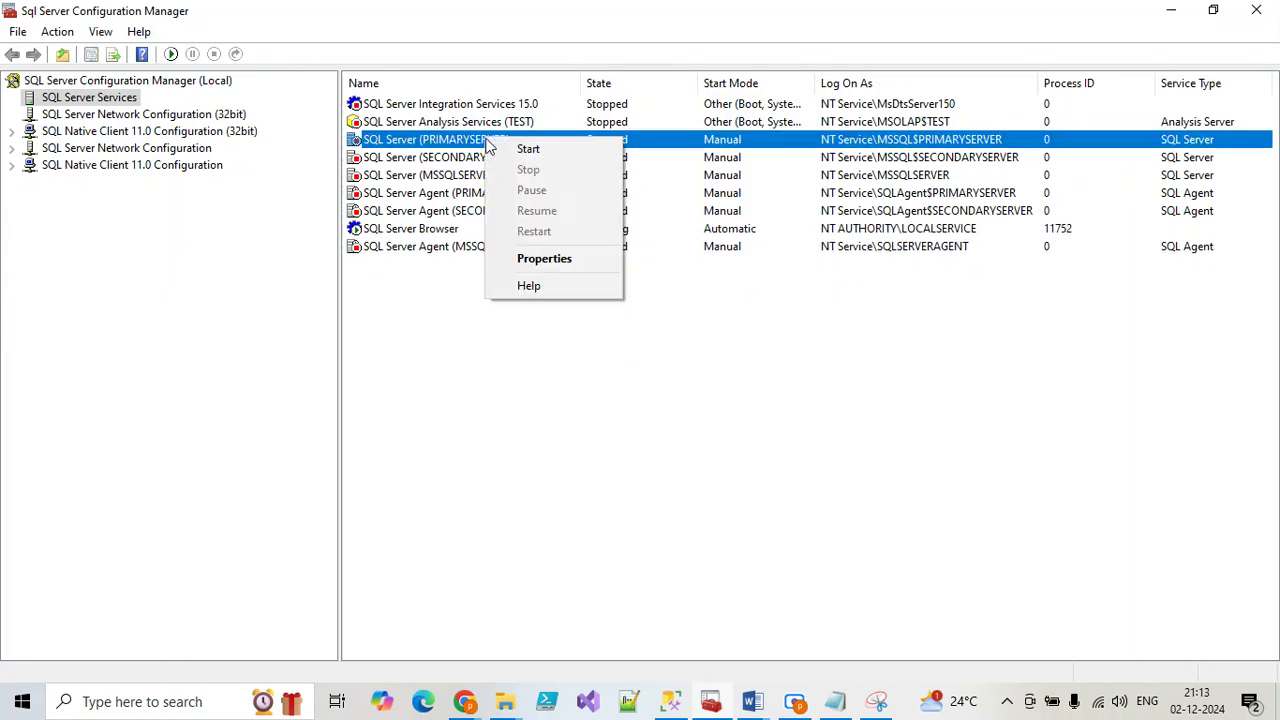
click(527, 149)
Look at the backup script in SQL Server Management Studio, and switch to the SQL 2019 CU folder in File Explorer
click(670, 701)
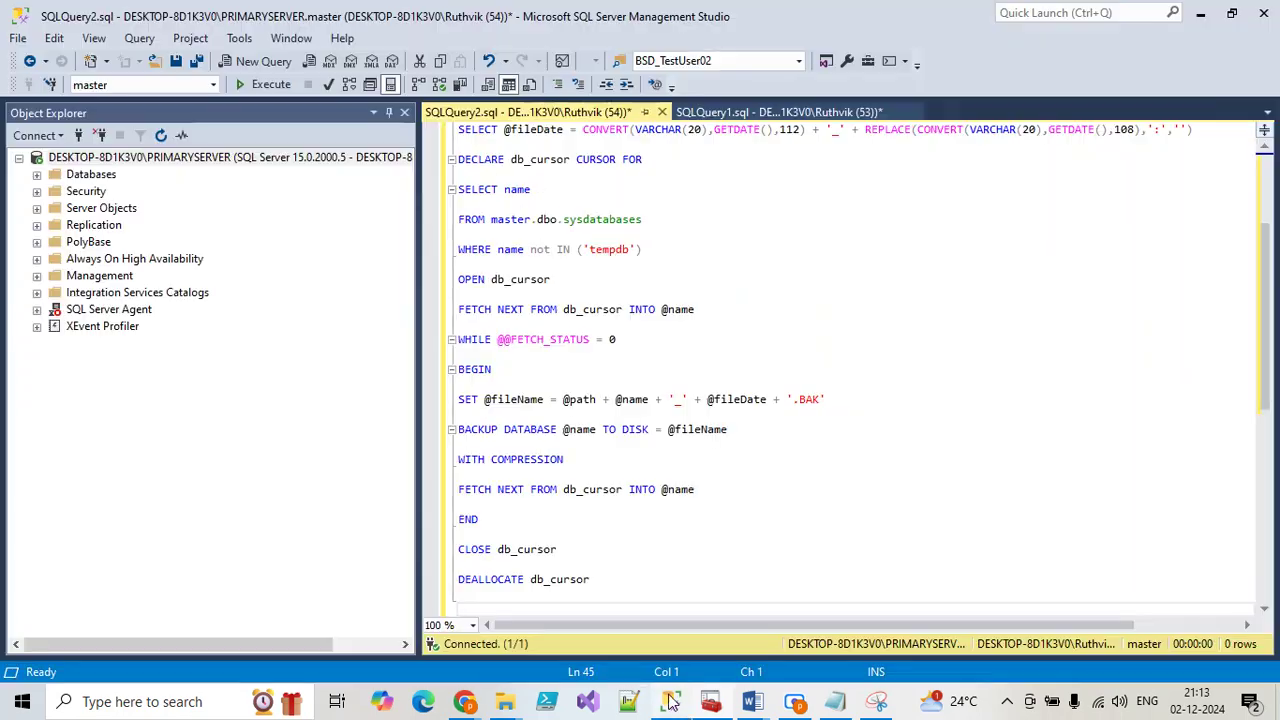
mouse_move(503, 690)
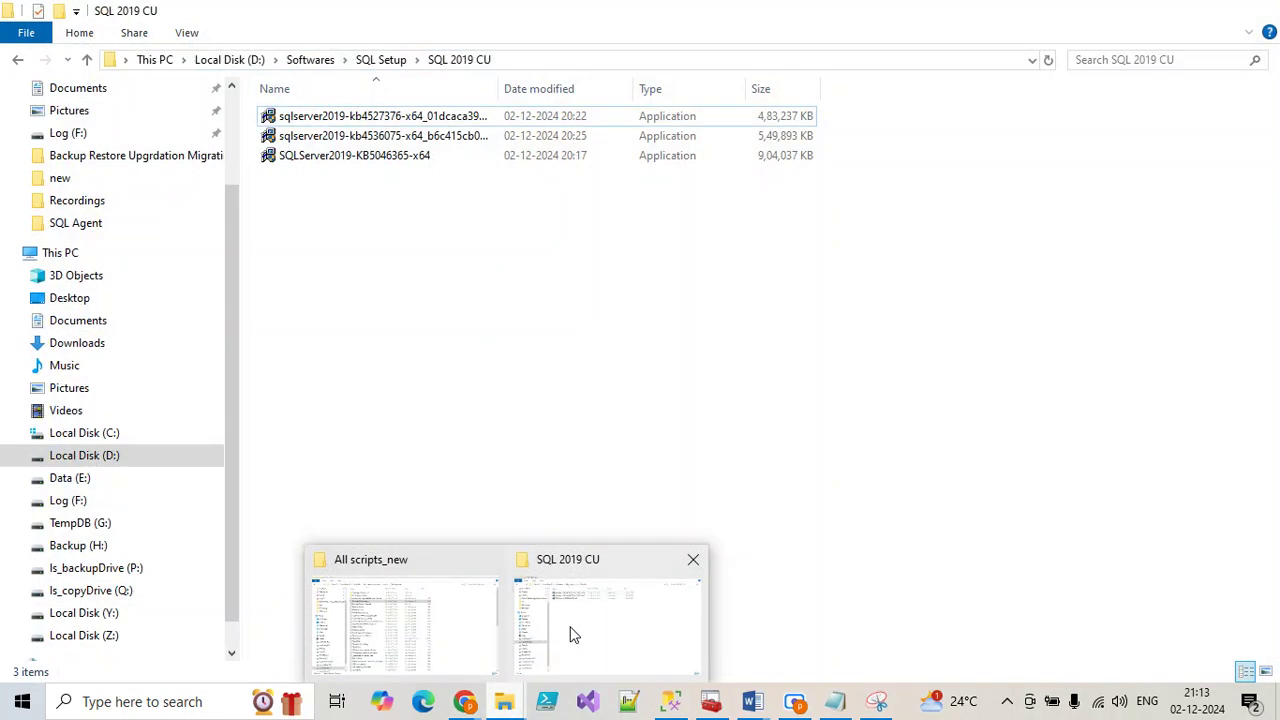
click(573, 634)
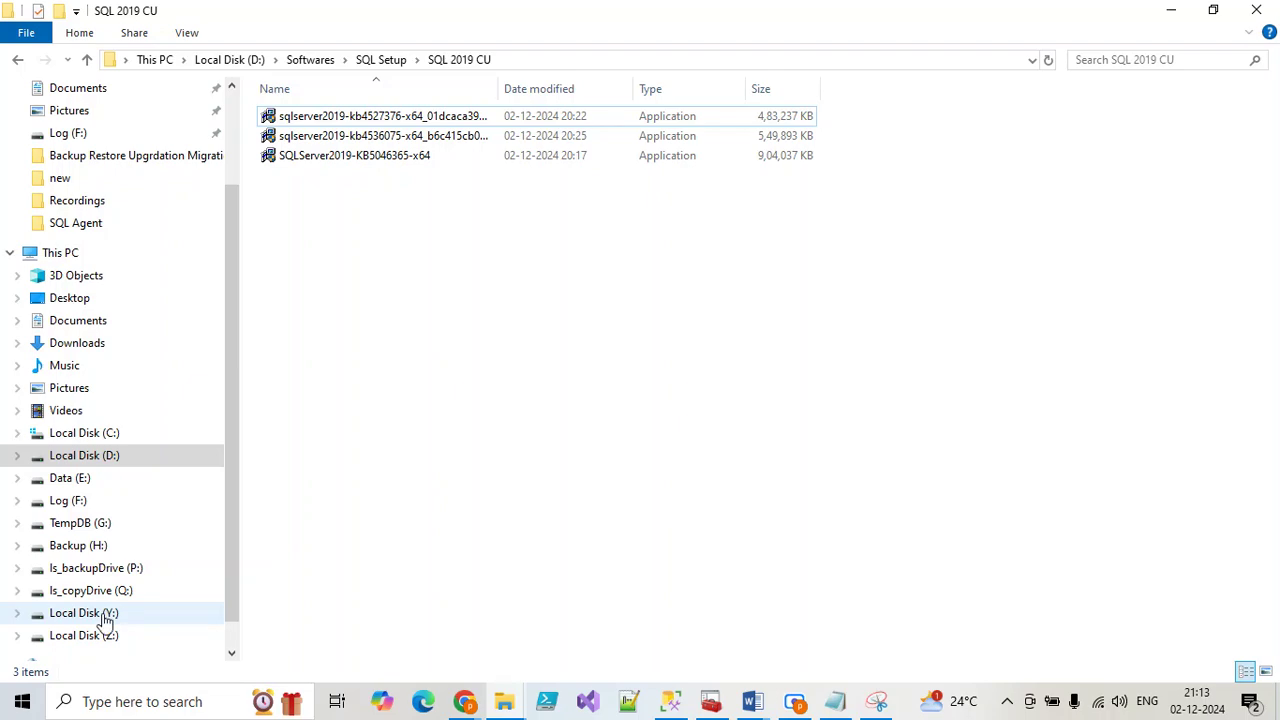
Open the PRIMARYSERVER folder on the Backup (H:) drive and copy its path
click(165, 546)
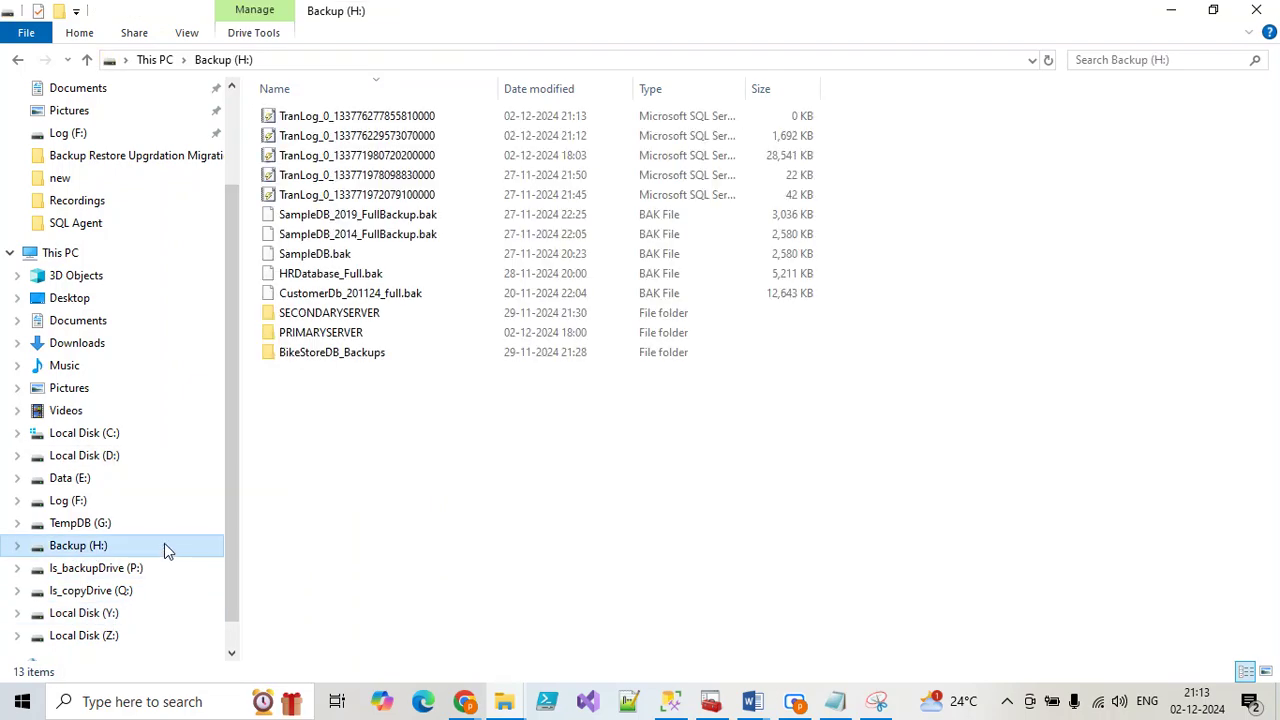
double_click(345, 333)
click(392, 62)
key(ctrl+c)
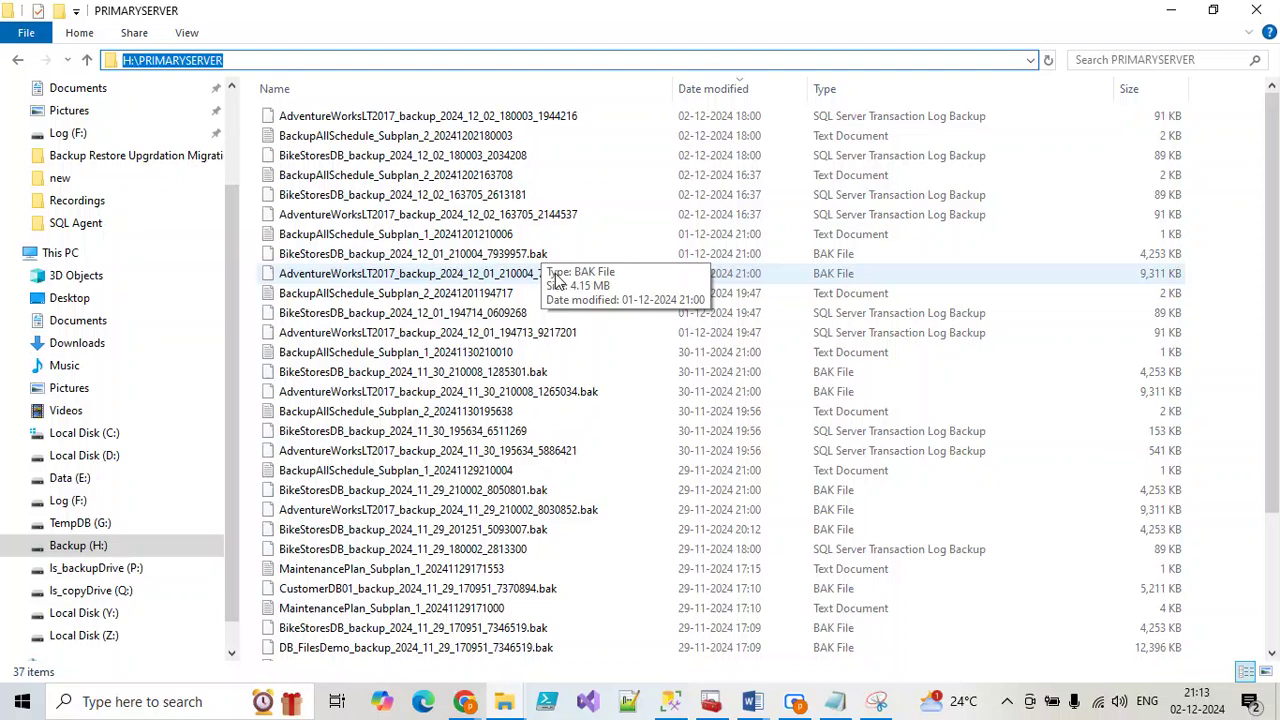
click(672, 701)
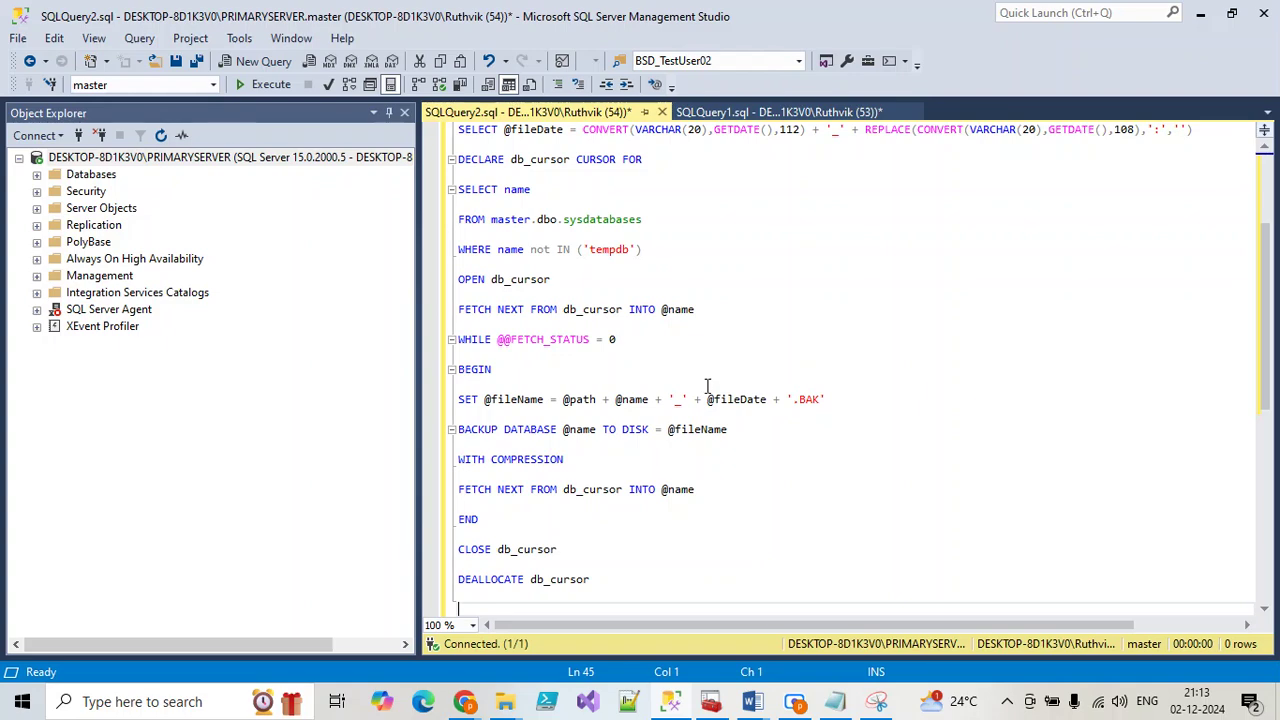
scroll(650, 402, down, 1)
scroll(648, 395, up, 3)
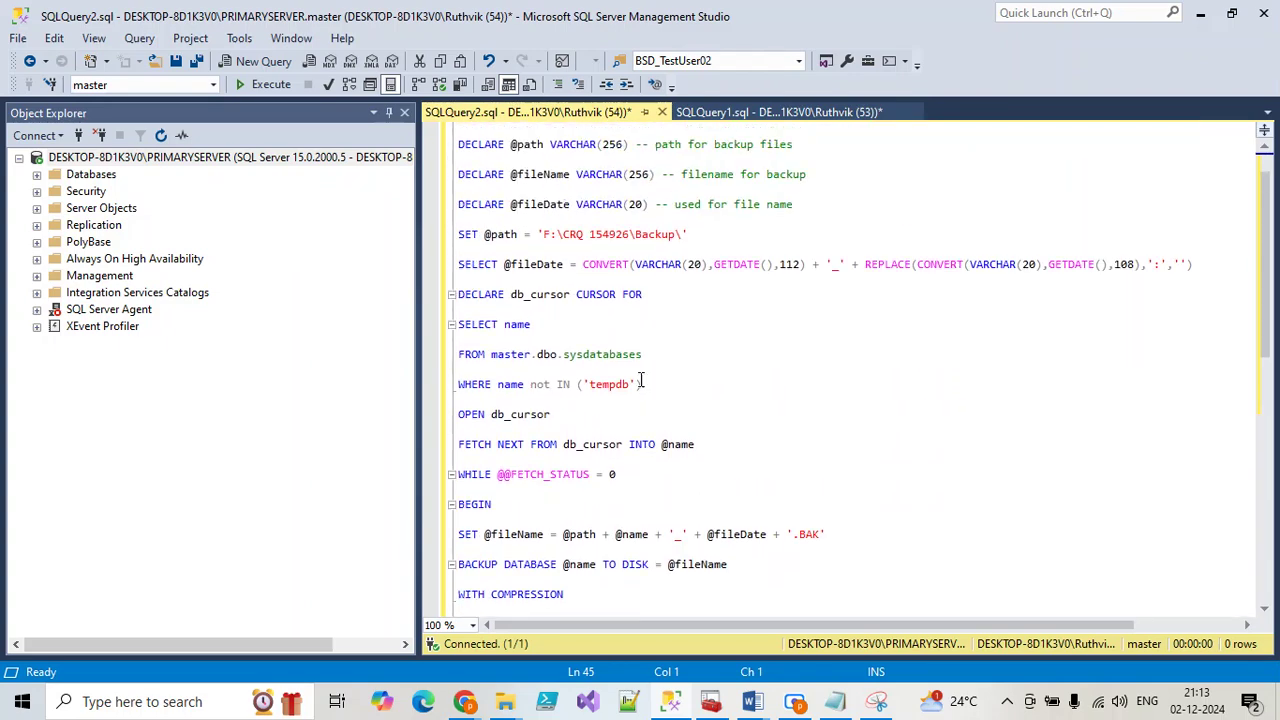
drag(540, 236, 678, 235)
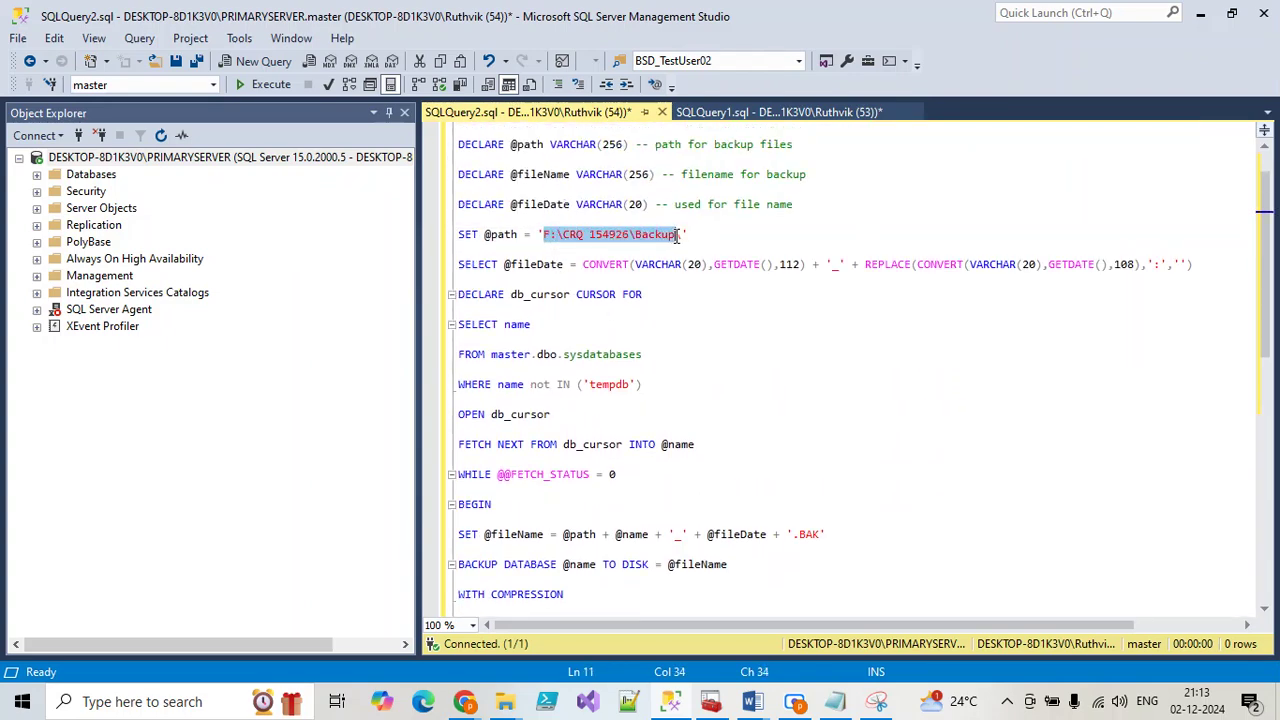
key(ctrl+v)
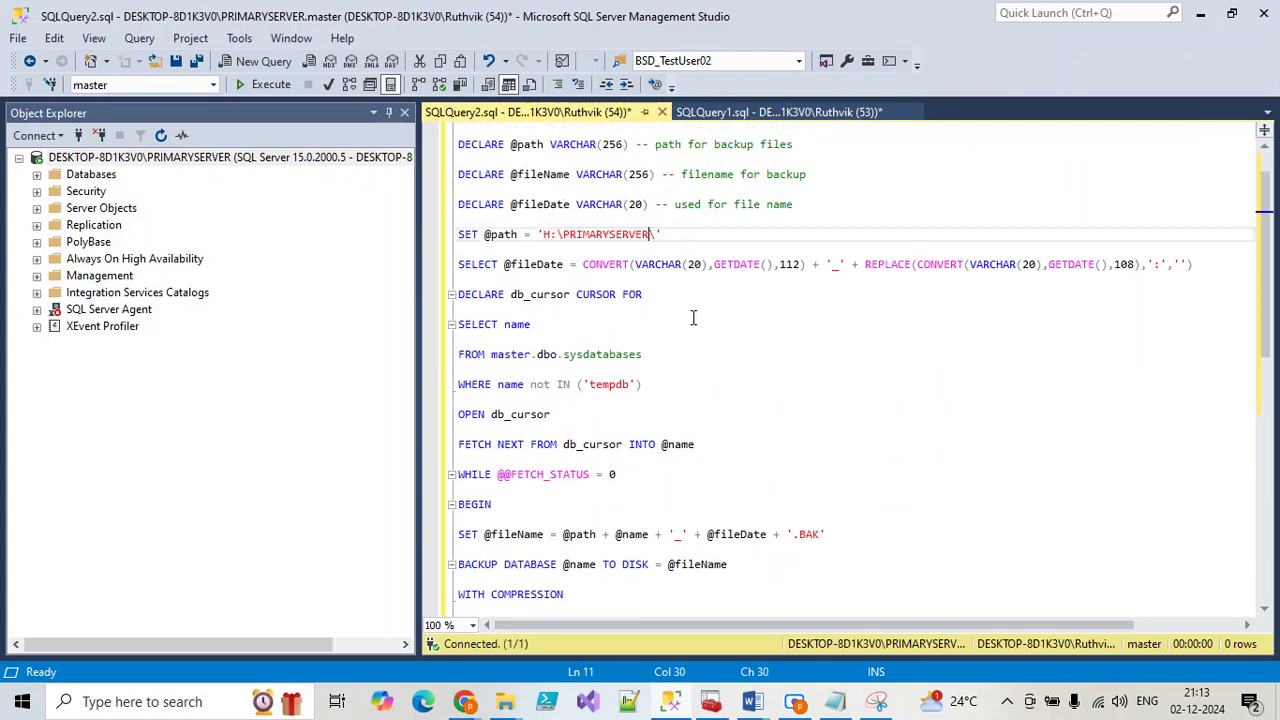
Execute the backup script and select the newly created .BAK files in the PRIMARYSERVER folder in File Explorer
click(265, 84)
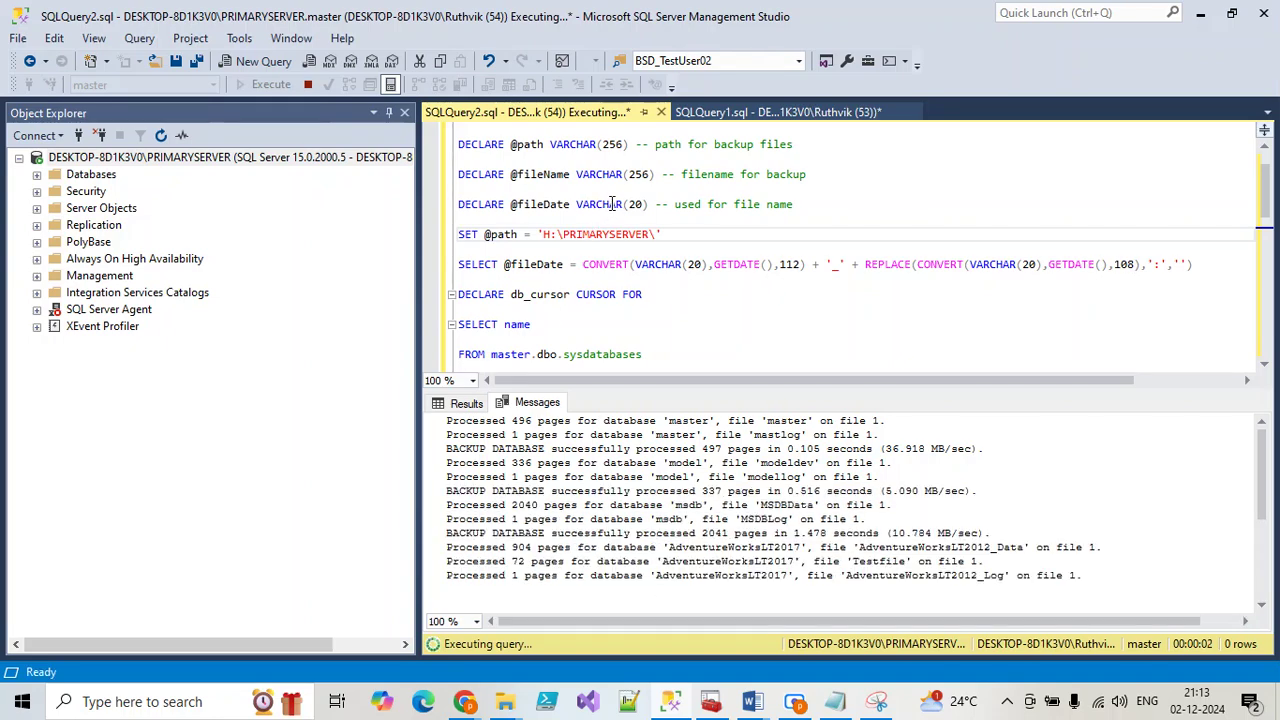
mouse_move(493, 712)
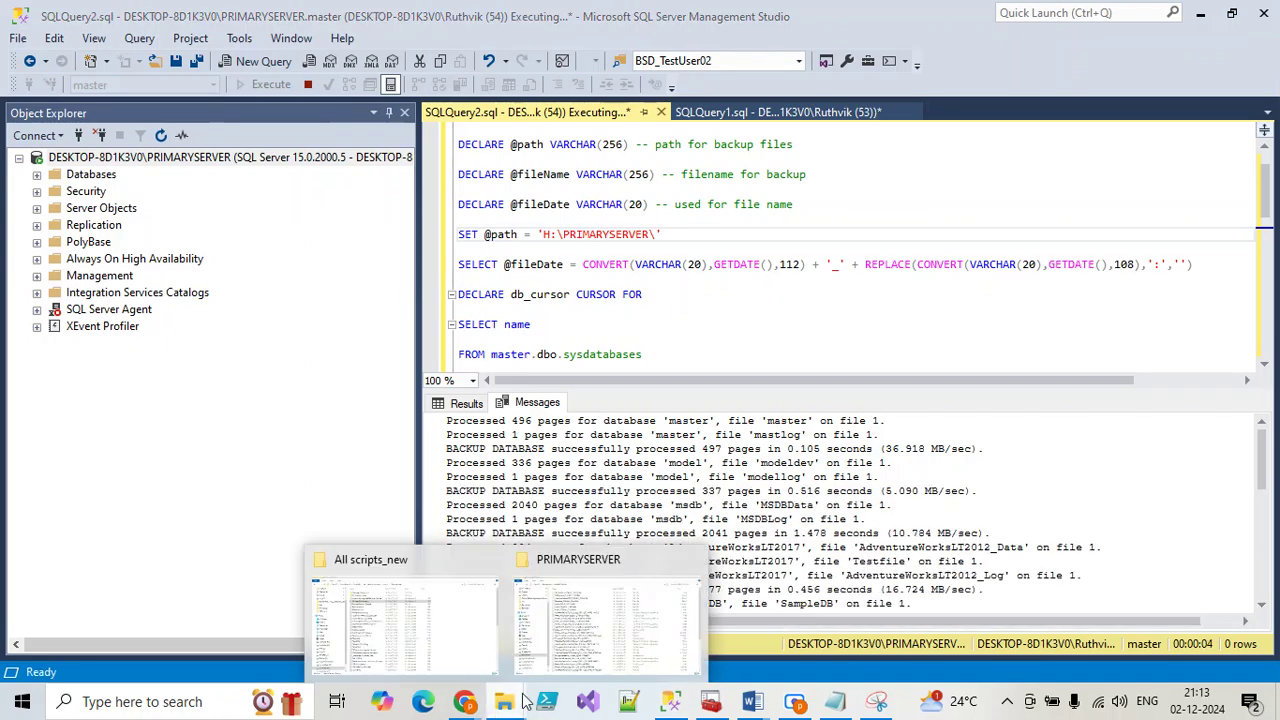
click(578, 620)
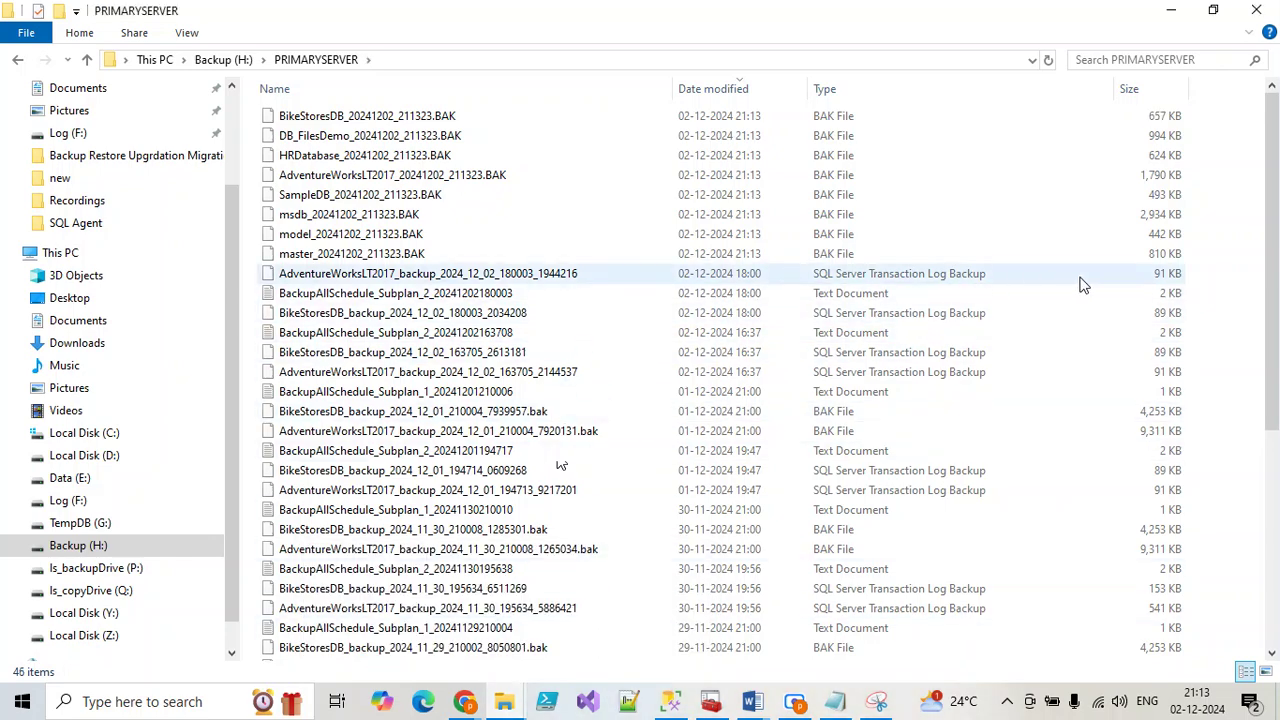
drag(1213, 273, 466, 92)
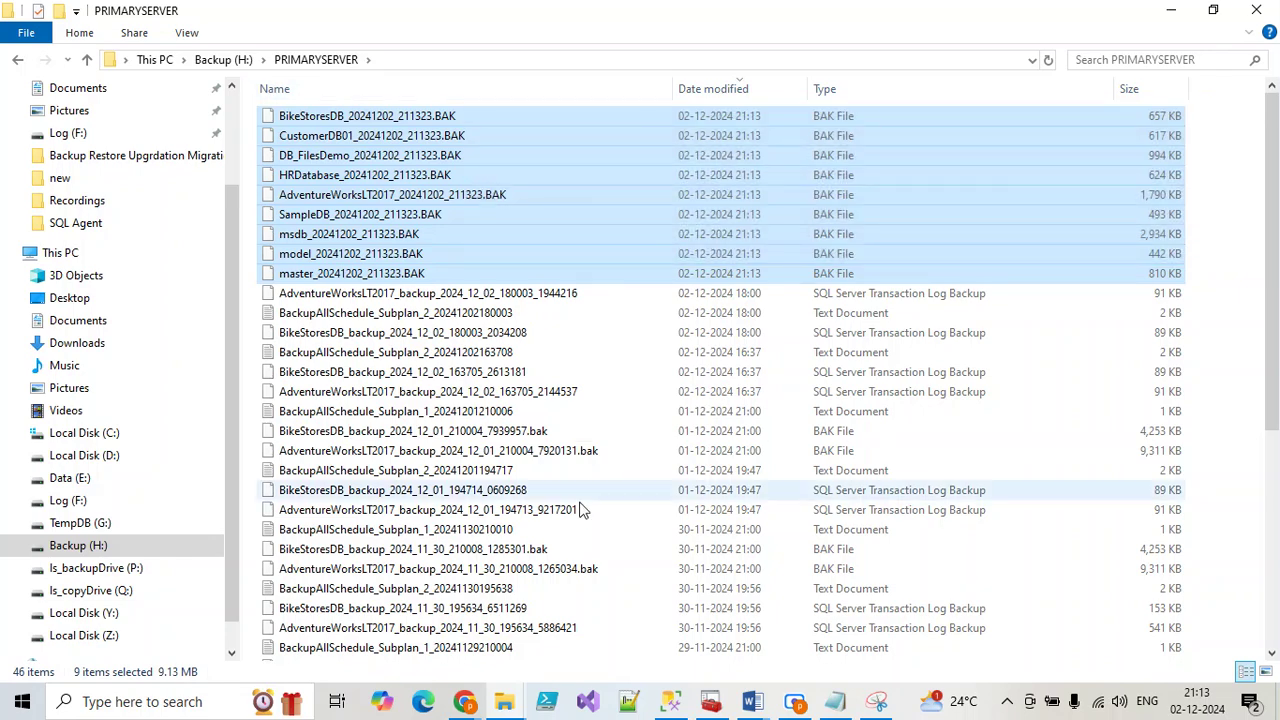
In SQL Server Configuration Manager, open the Service properties of SQL Server (PRIMARYSERVER)
click(711, 701)
right_click(446, 148)
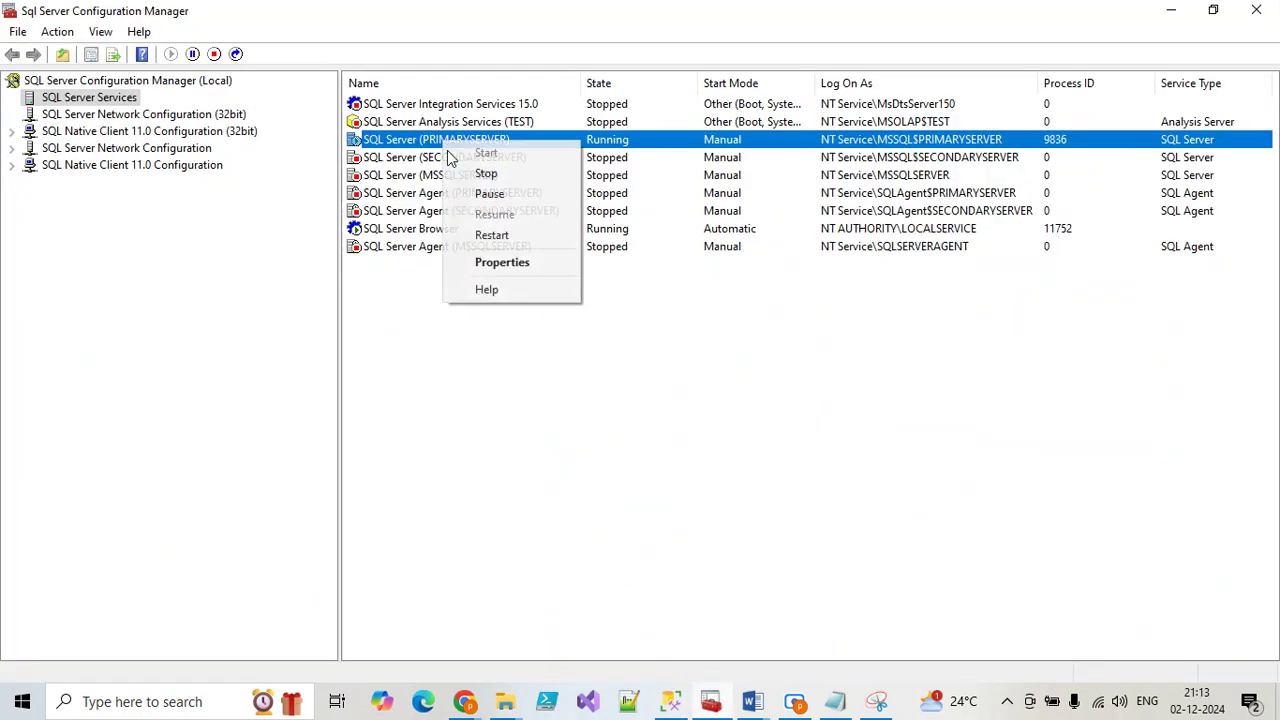
click(495, 263)
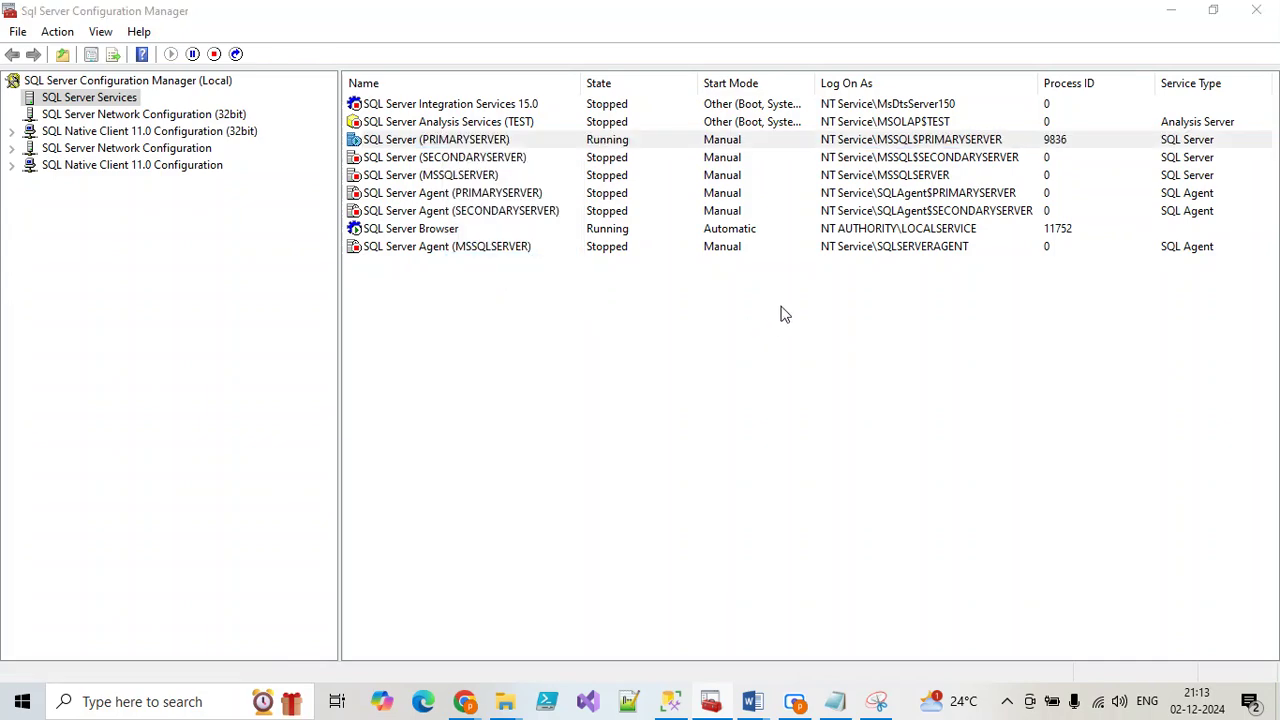
click(620, 170)
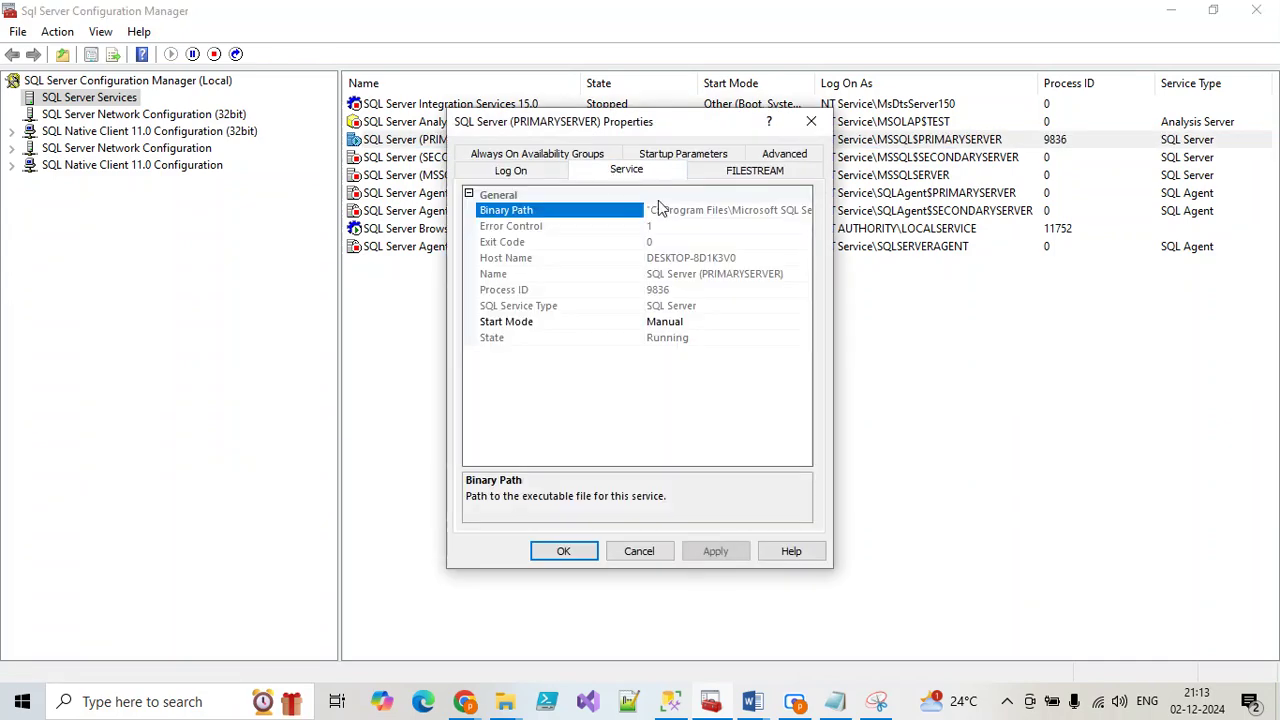
Choose Automatic as the start mode of SQL Server (PRIMARYSERVER)
click(697, 321)
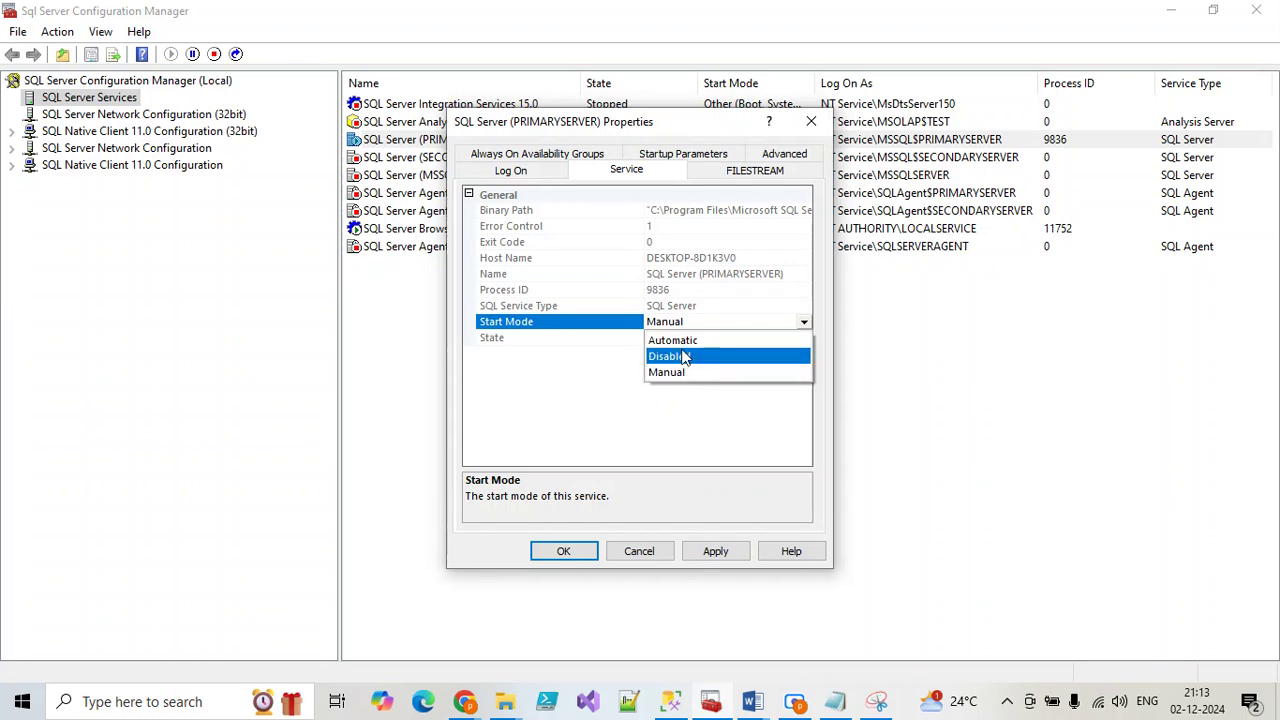
click(680, 341)
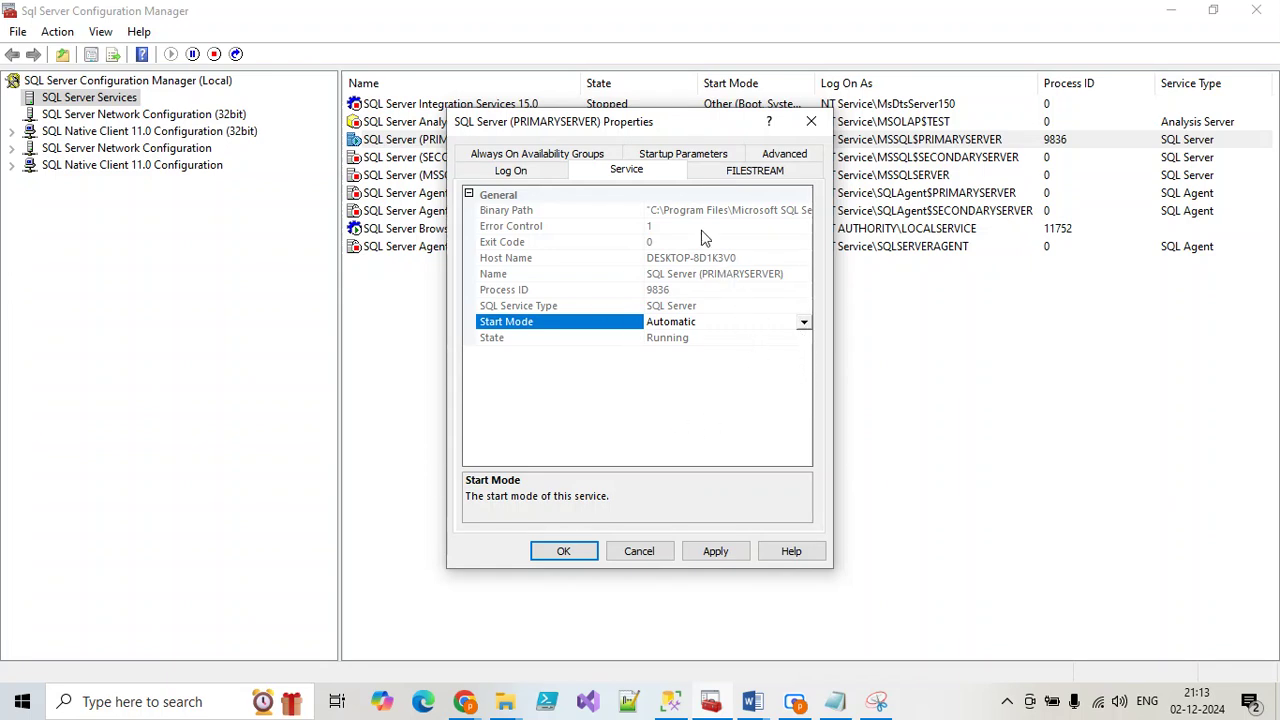
click(686, 325)
click(684, 341)
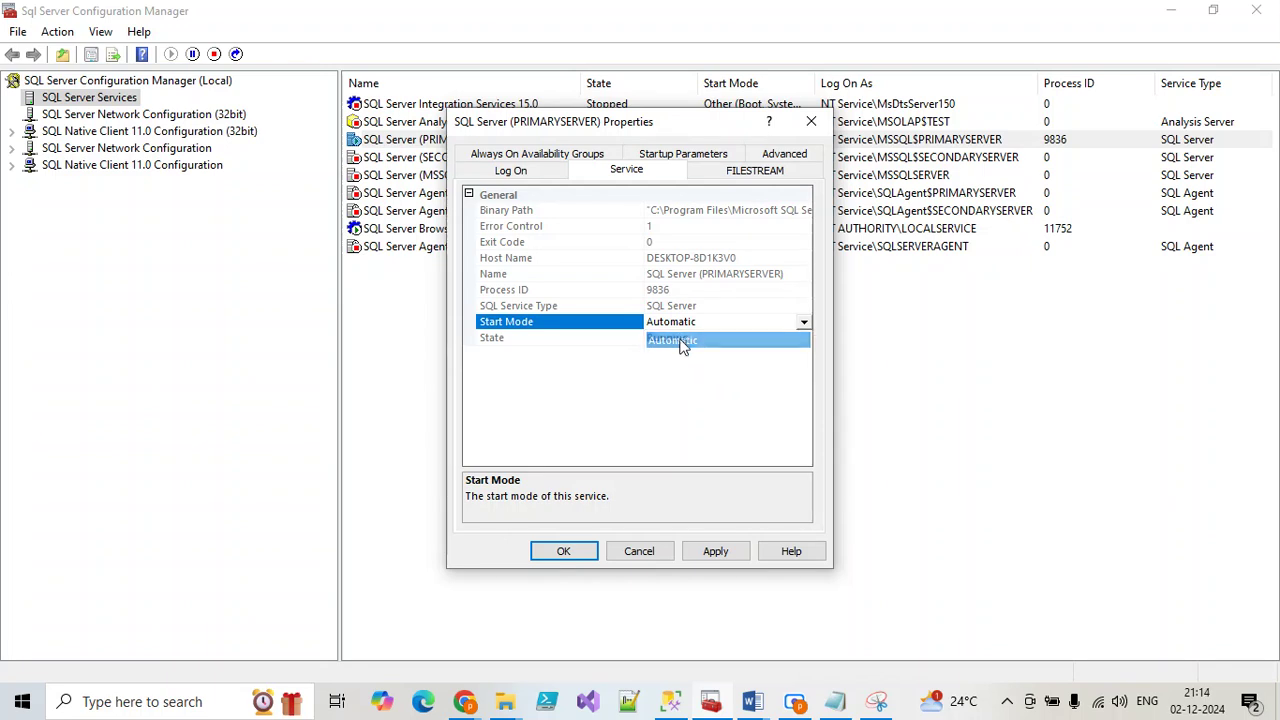
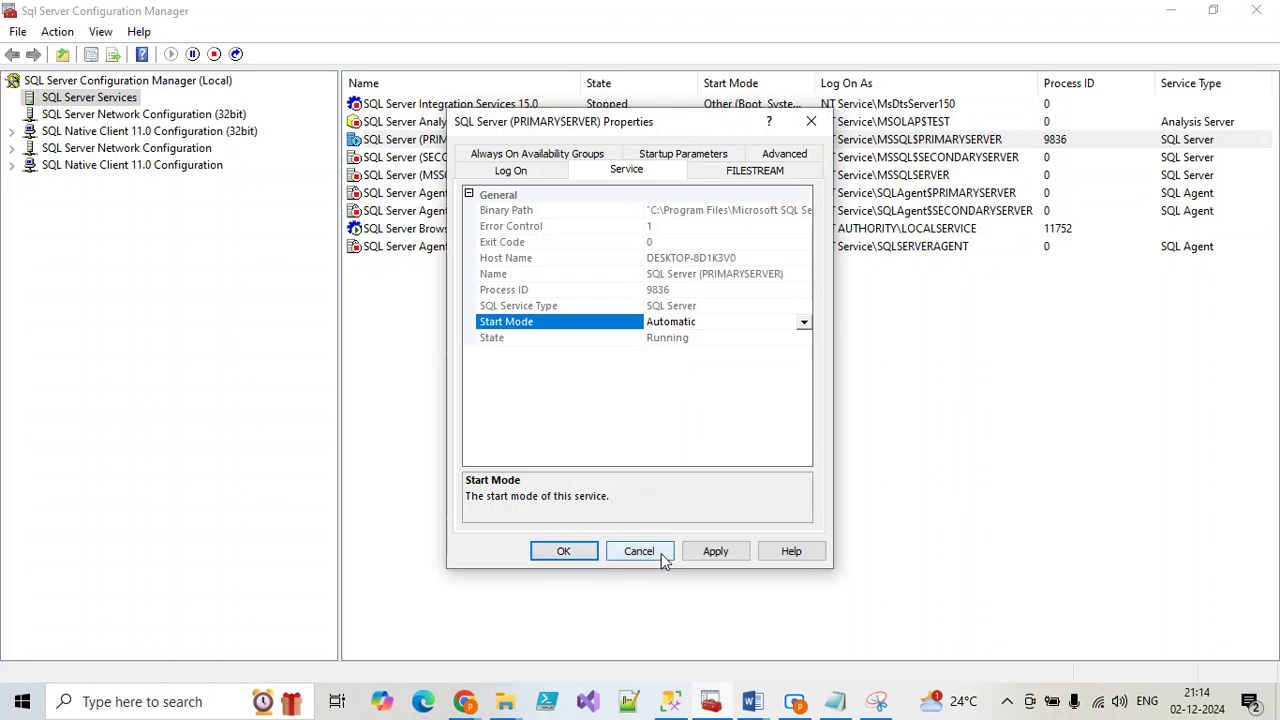
Set the start mode to Manual, apply it, close the properties, and stop the SQL Server (PRIMARYSERVER) service
click(686, 322)
click(685, 372)
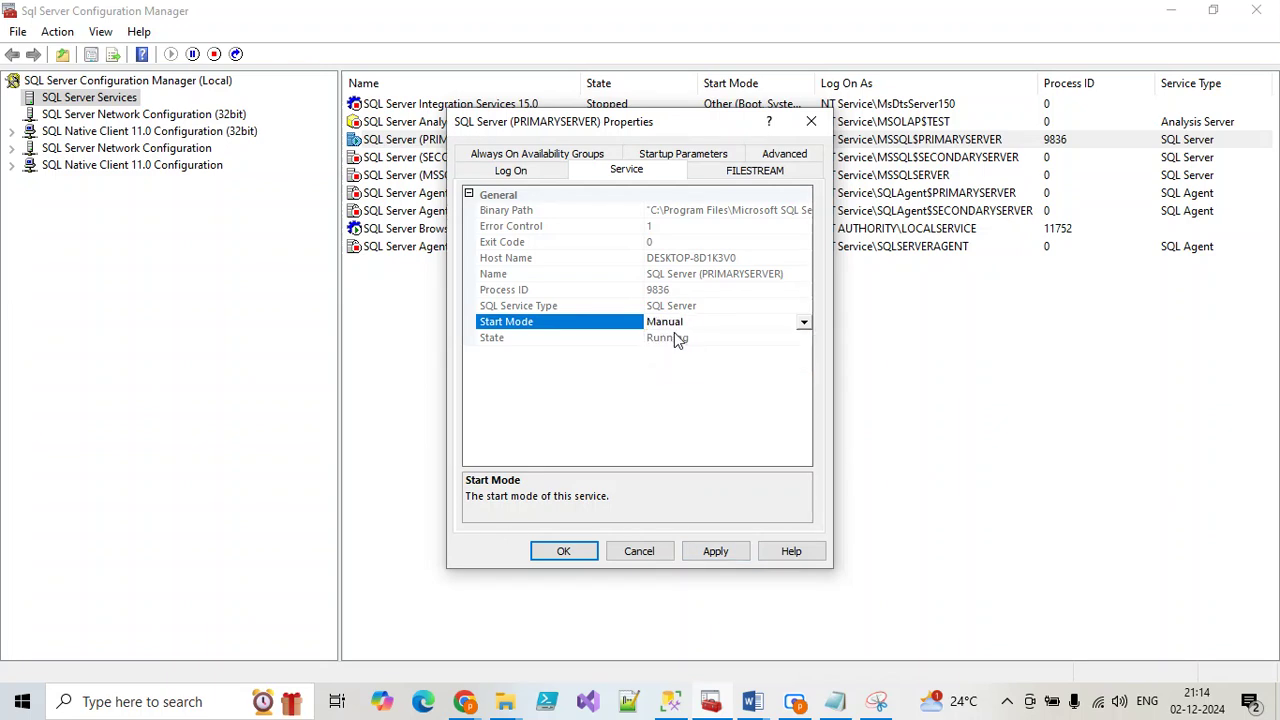
click(700, 553)
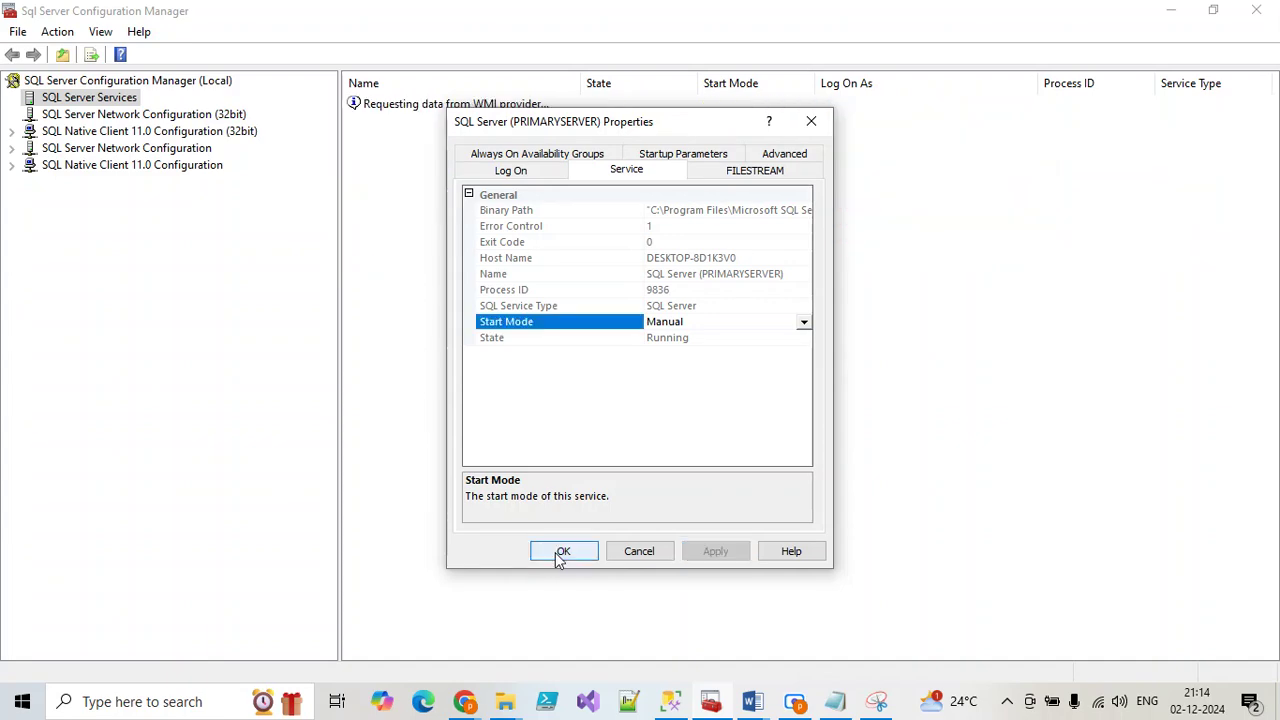
click(559, 553)
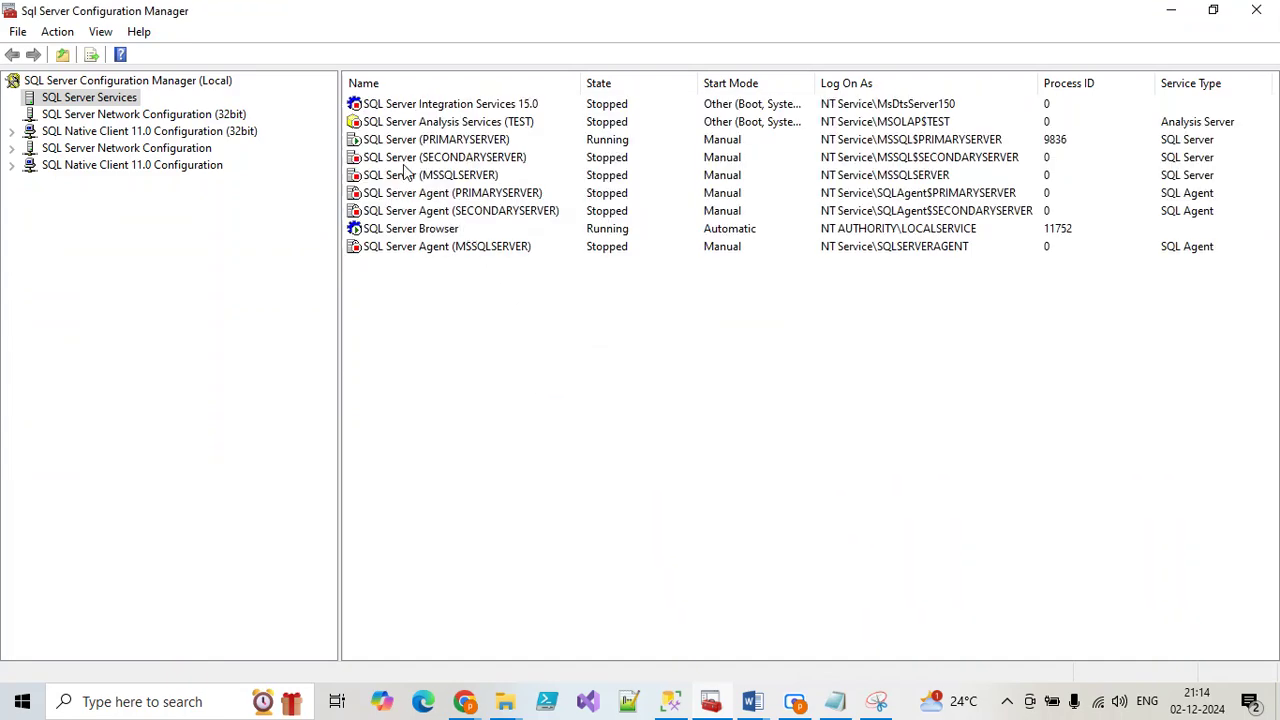
right_click(402, 145)
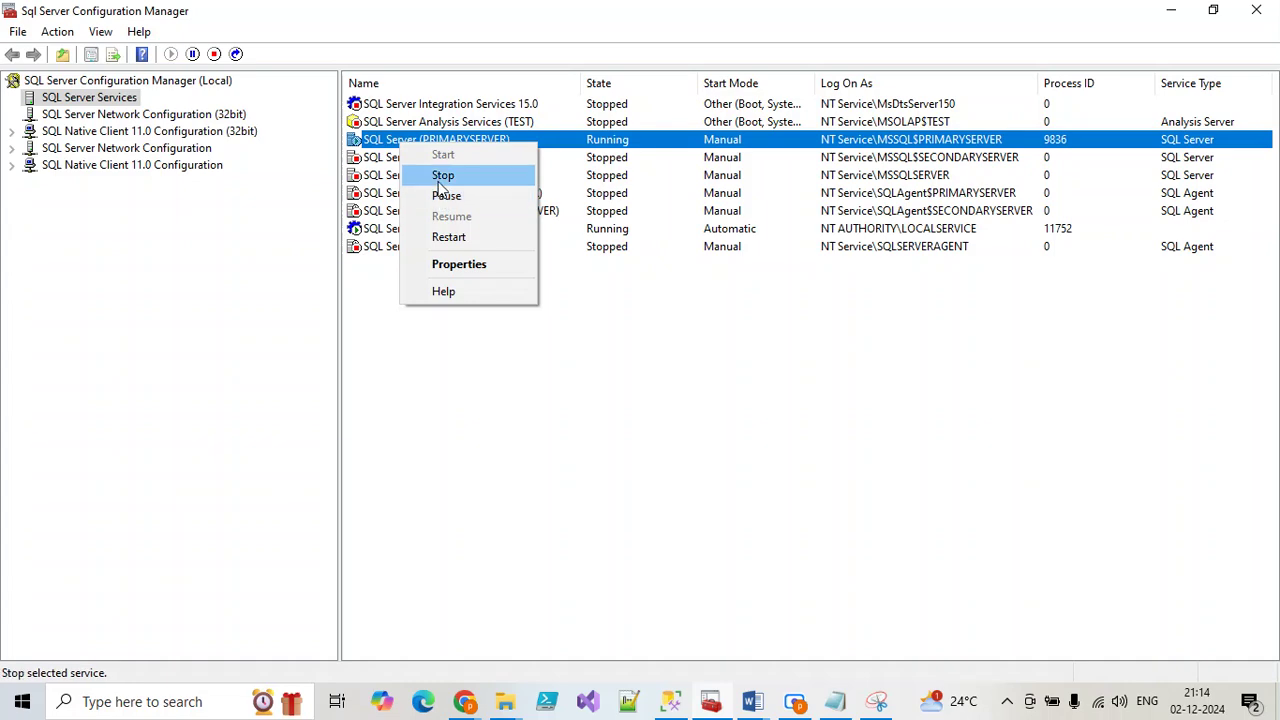
click(657, 426)
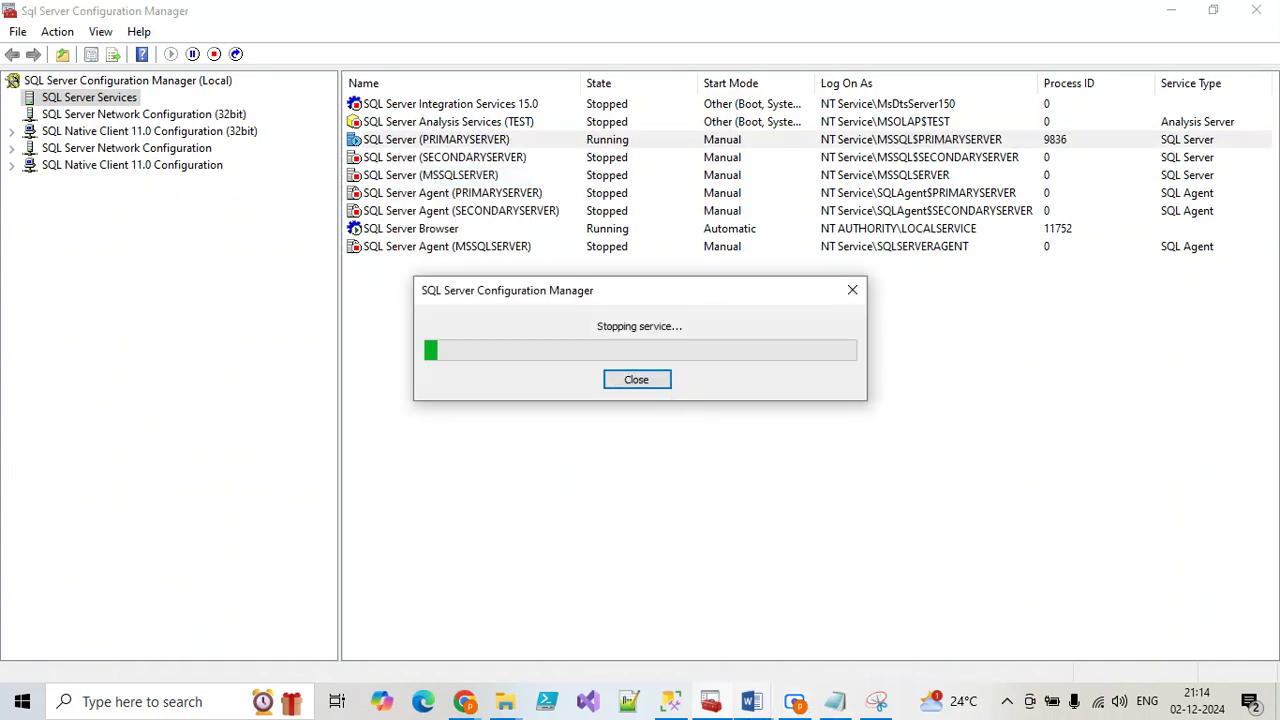
Review the pasted service state and start mode screenshots in the Word document Document1
mouse_move(752, 701)
click(857, 620)
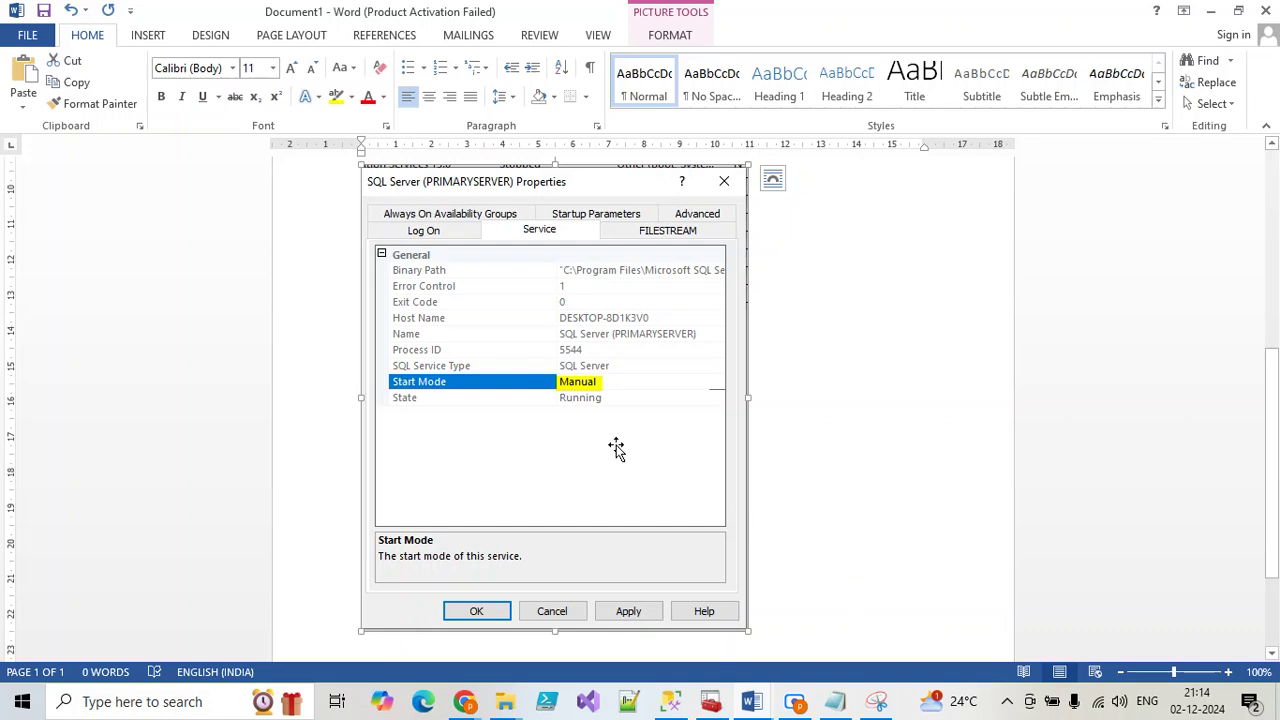
scroll(614, 450, down, 3)
scroll(614, 470, up, 10)
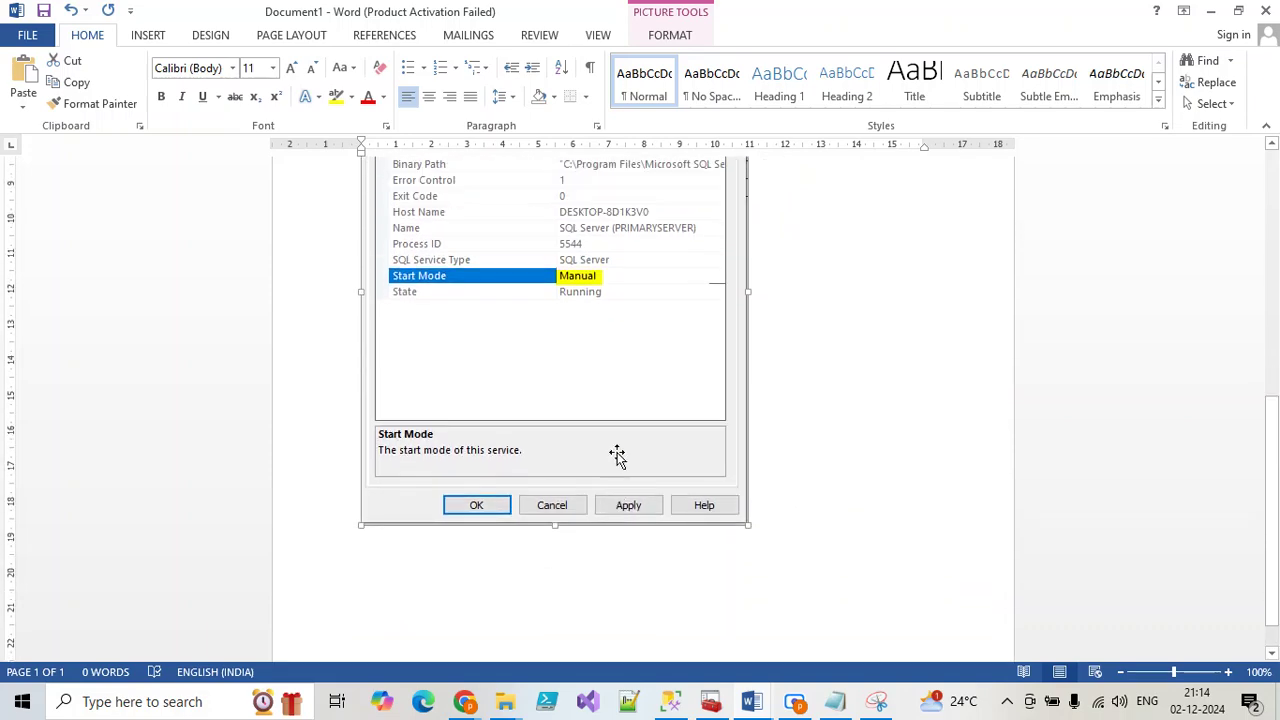
scroll(622, 430, down, 2)
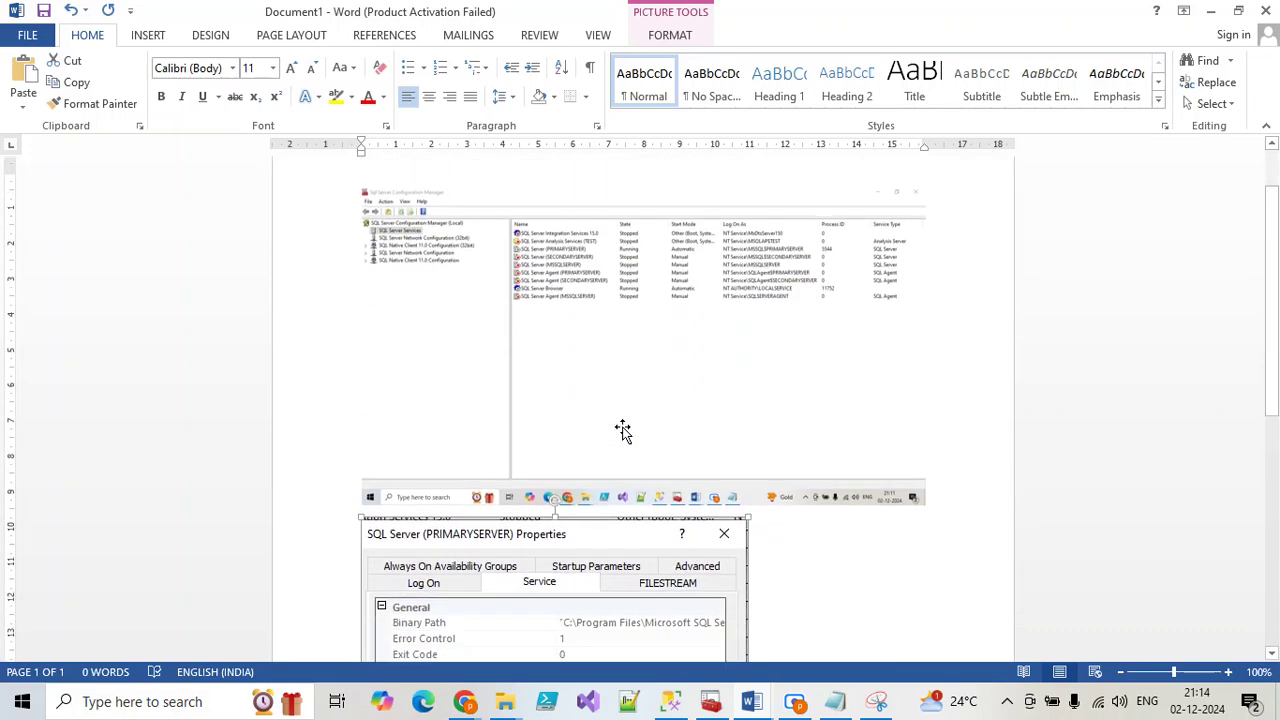
click(636, 421)
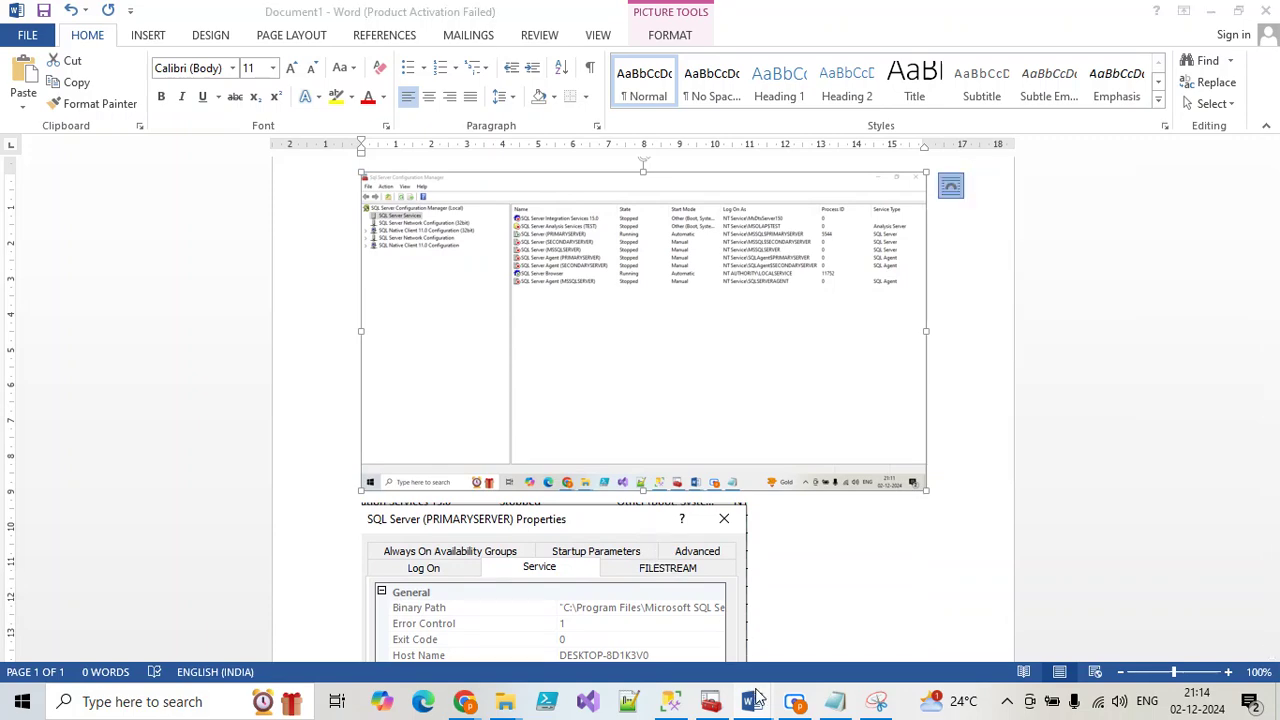
Switch to the SQL Server Patching document and insert a new bullet after the full backup bullet under Windows server patching
mouse_move(751, 701)
click(698, 627)
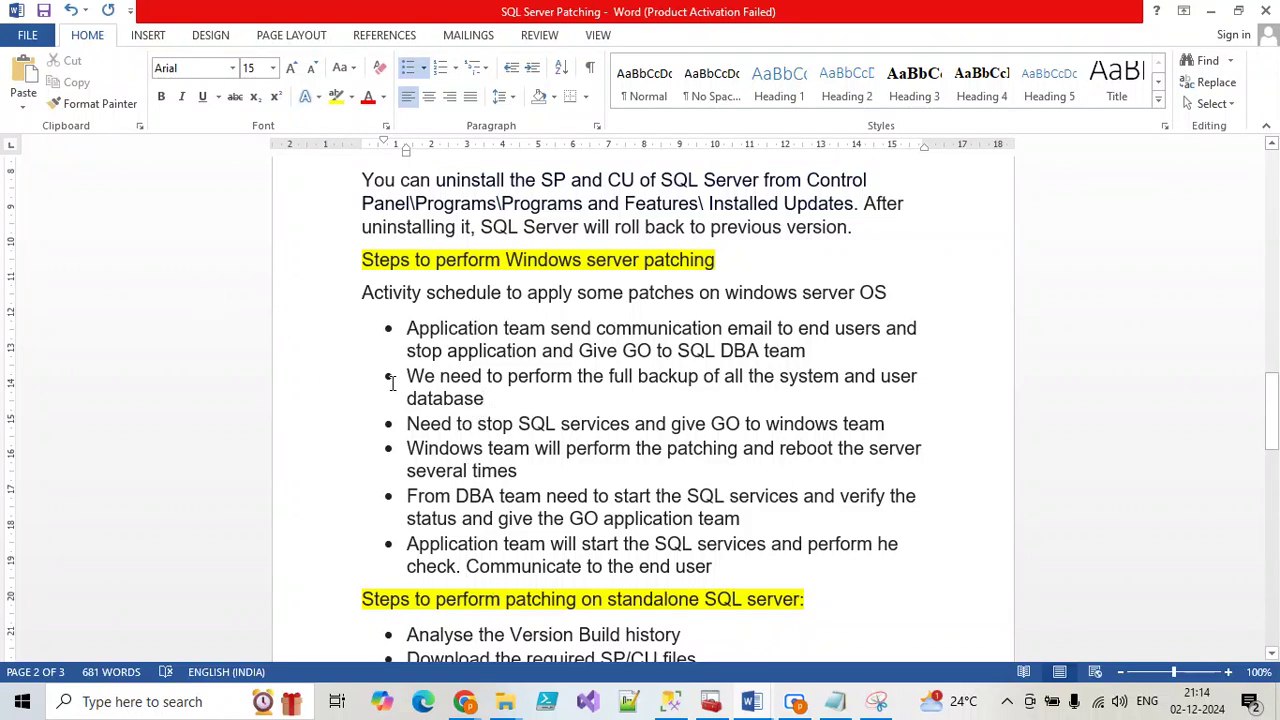
key(Return)
text(Chn)
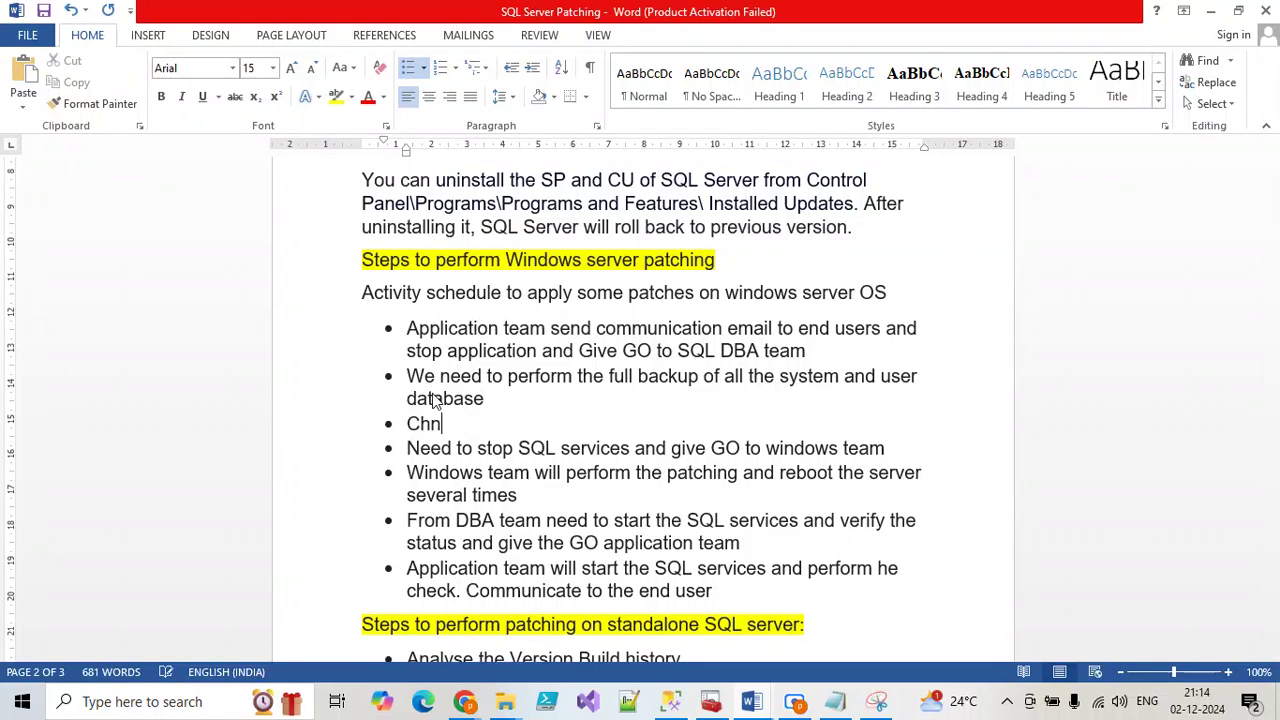
text(age the)
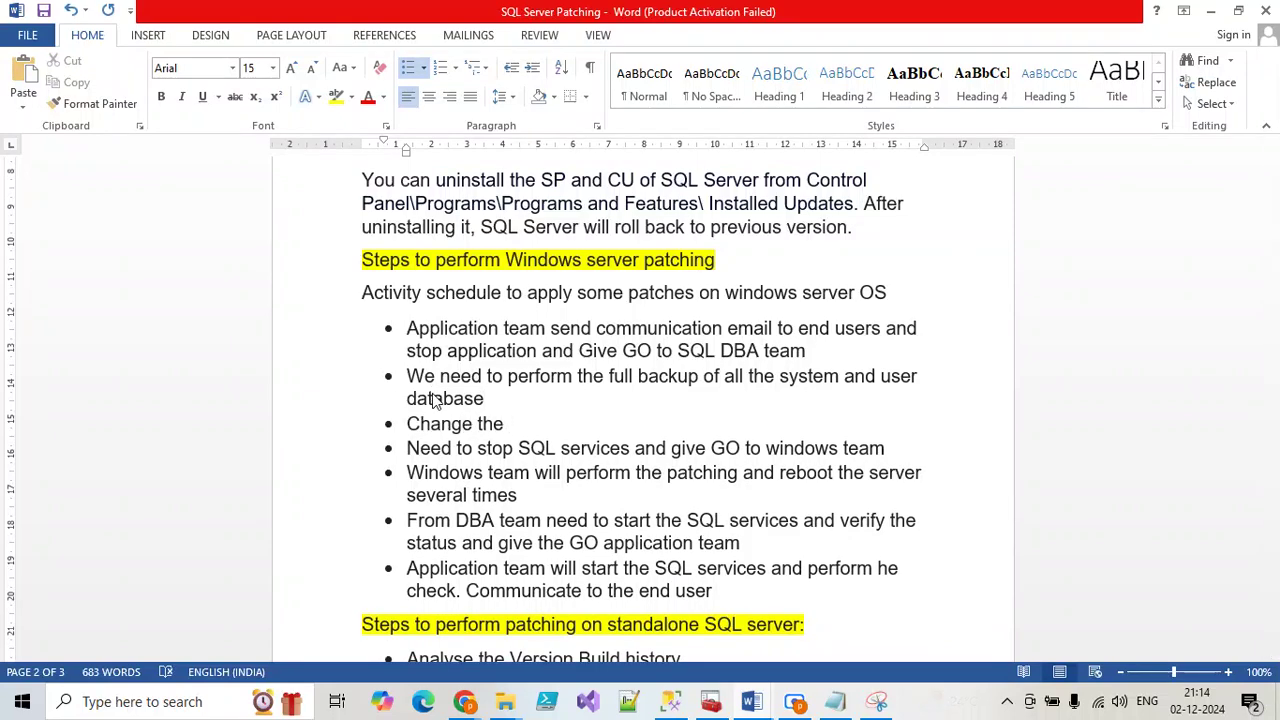
key(BackSpace)
key(BackSpace)
key(BackSpace)
key(BackSpace)
key(BackSpace)
key(BackSpace)
key(BackSpace)
Write "Take the screenshot of SQL services status in configuration manager" in the new bullet, correcting its spelling, and add an empty bullet below
text(Take the screens)
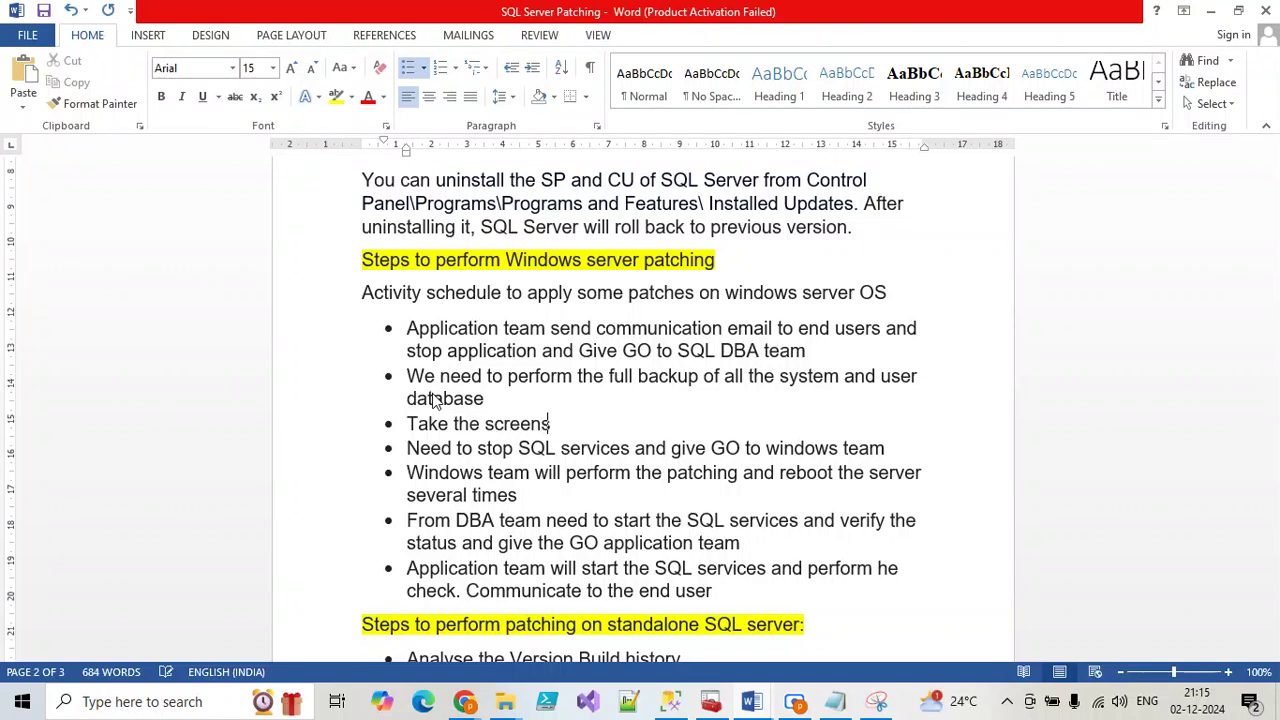
text(hot of SQL s)
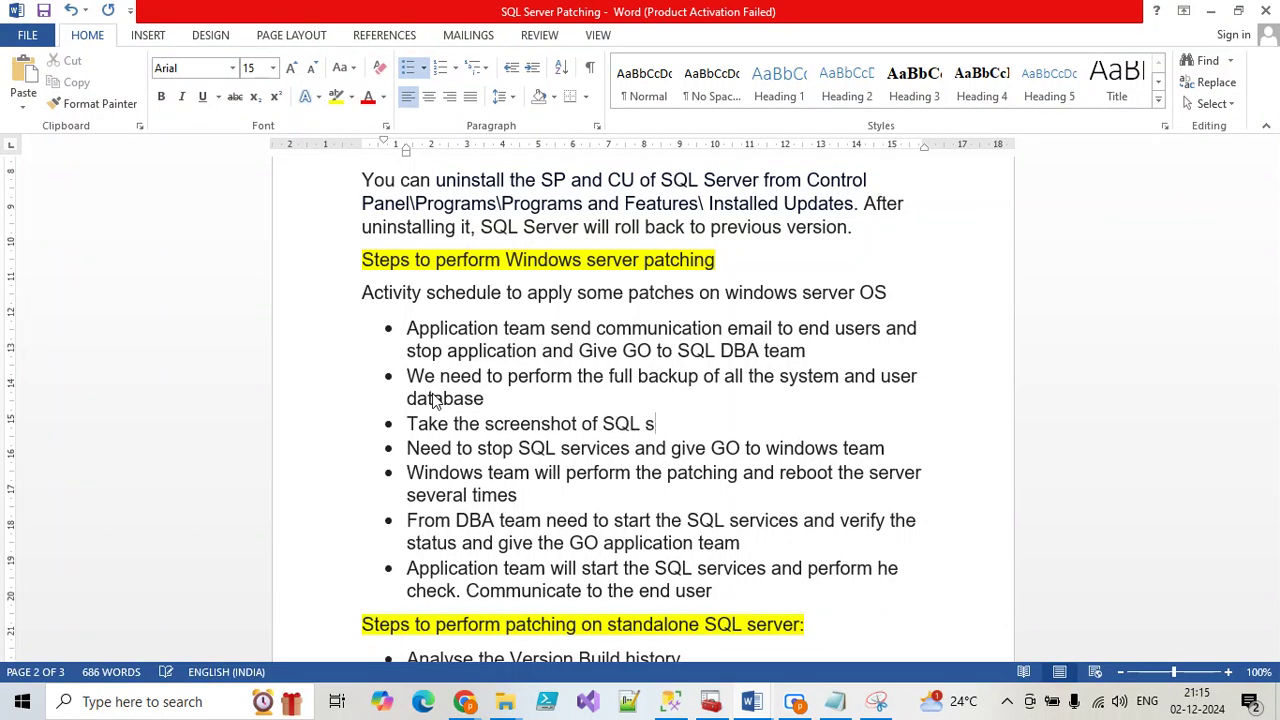
text(ervices status in configuera)
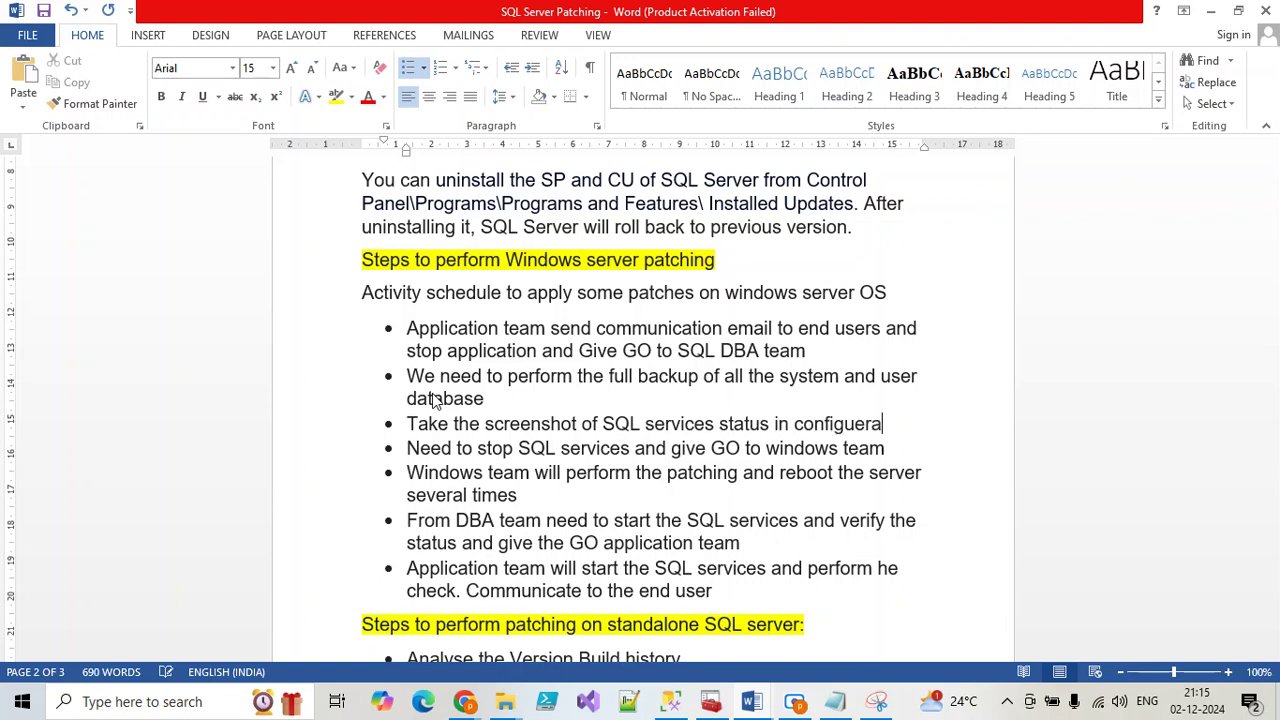
text(tion m nager)
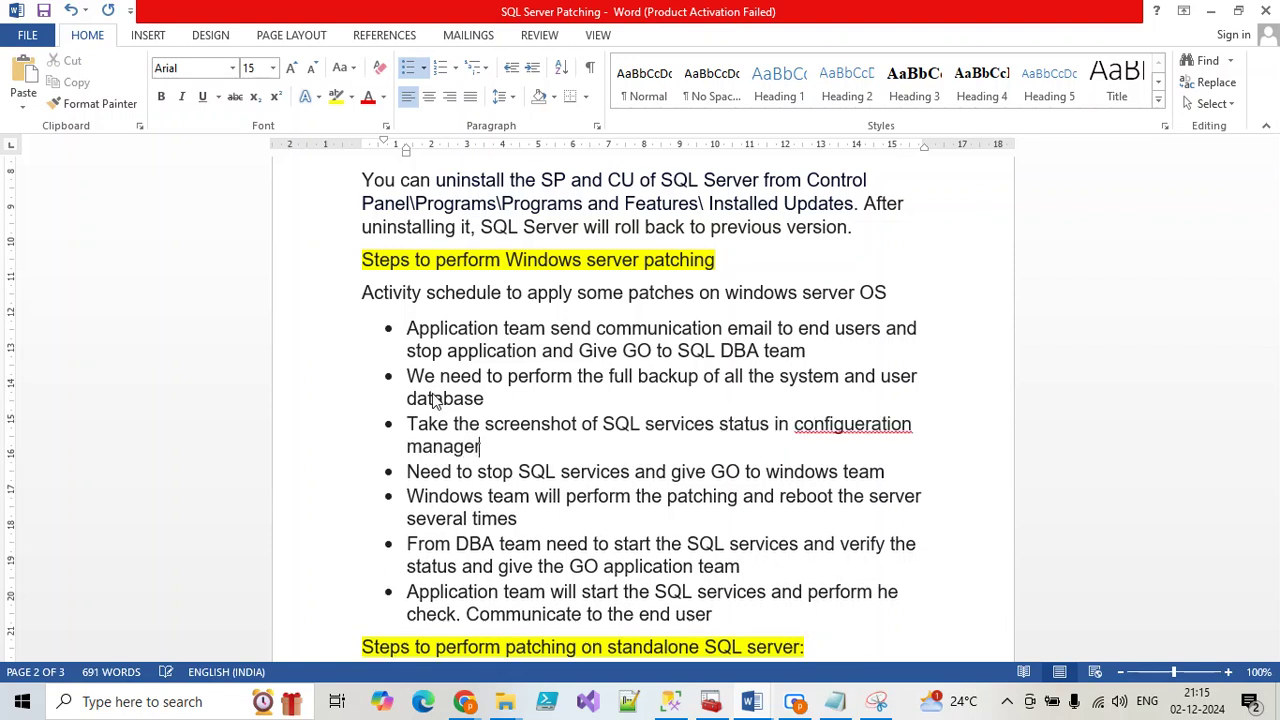
key(Return)
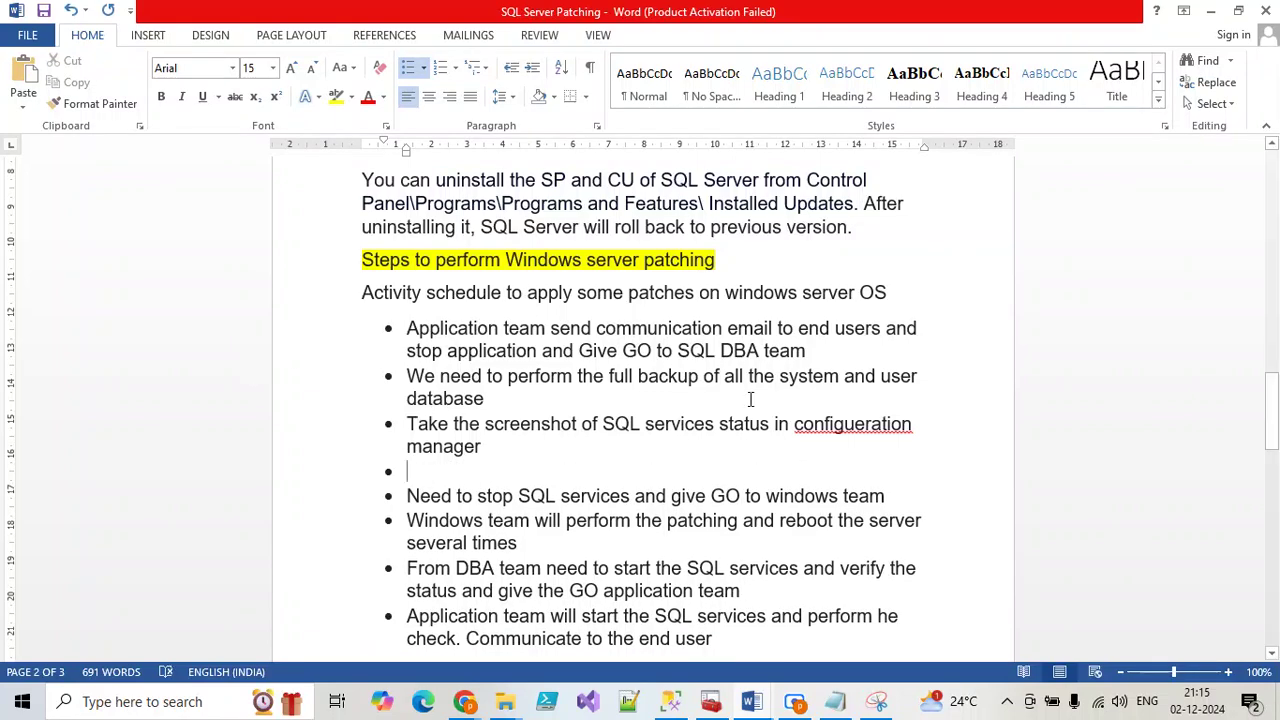
right_click(828, 420)
click(945, 447)
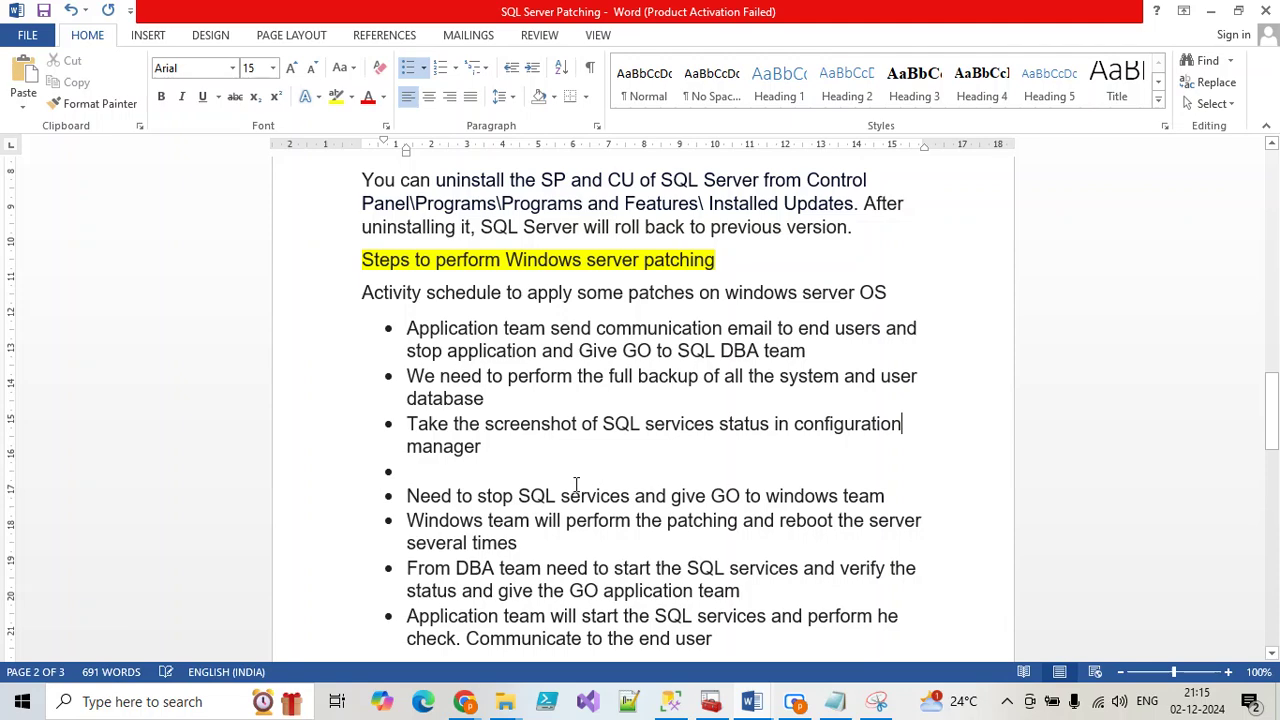
Write "Change the SQL services start mode from automatic to MANUAL" in the empty bullet below the screenshot bullet
text(Ch)
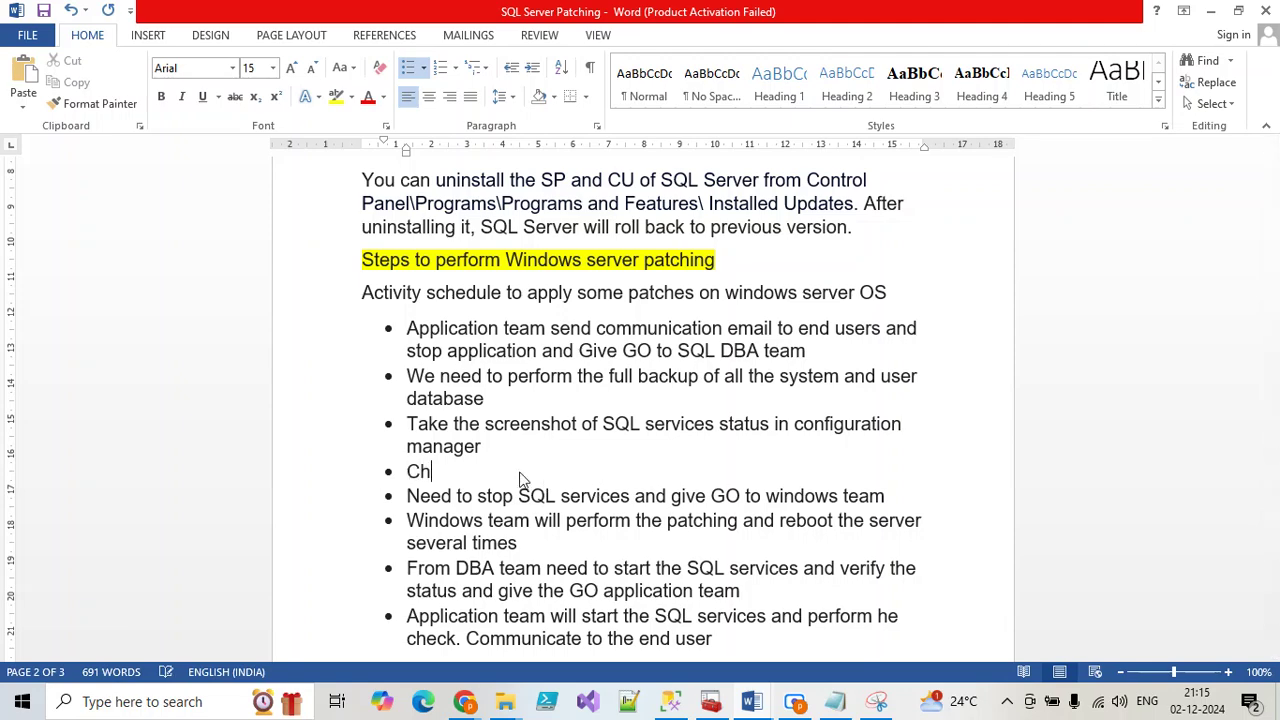
text(ange the SQ)
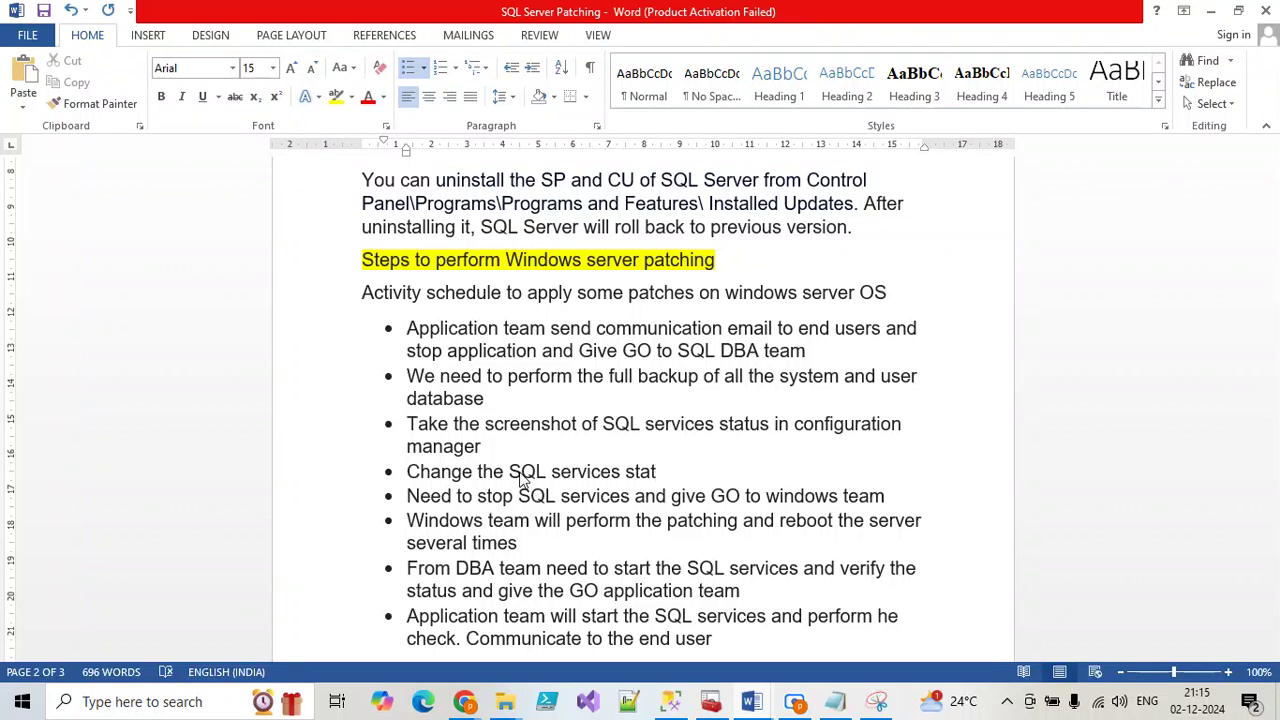
text(L services start mode from a)
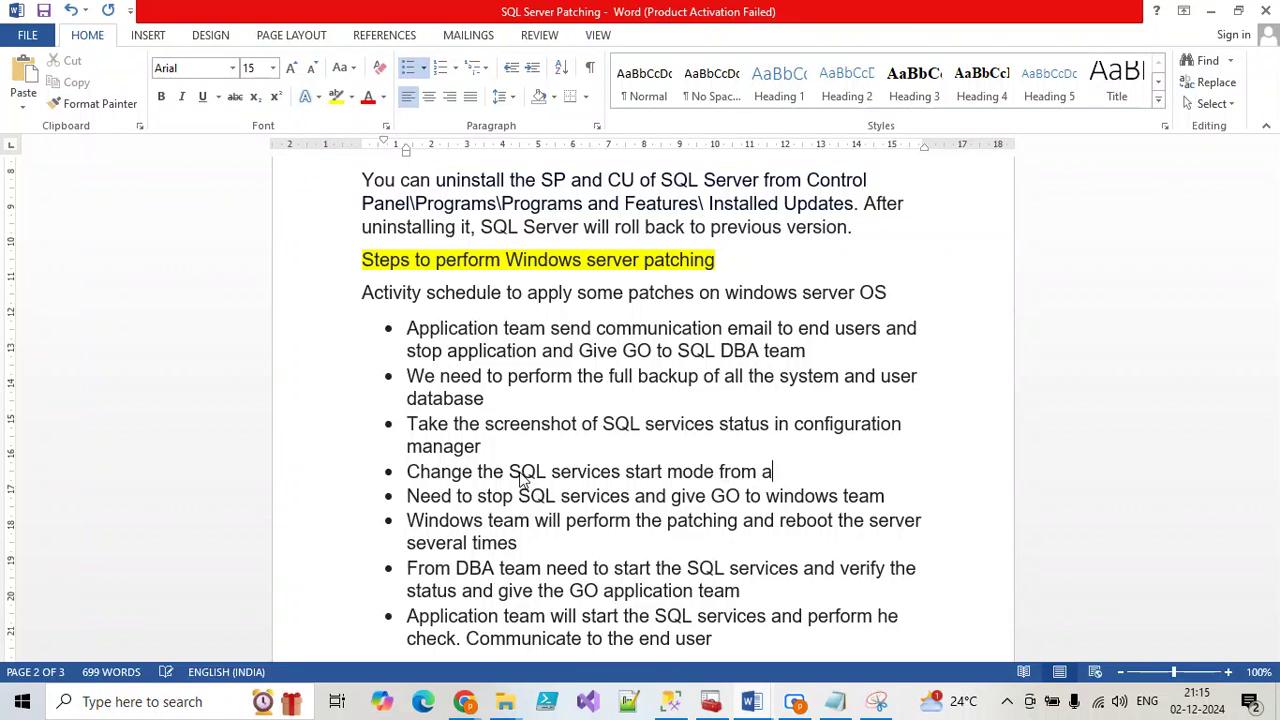
text(utomatic to MANUAL)
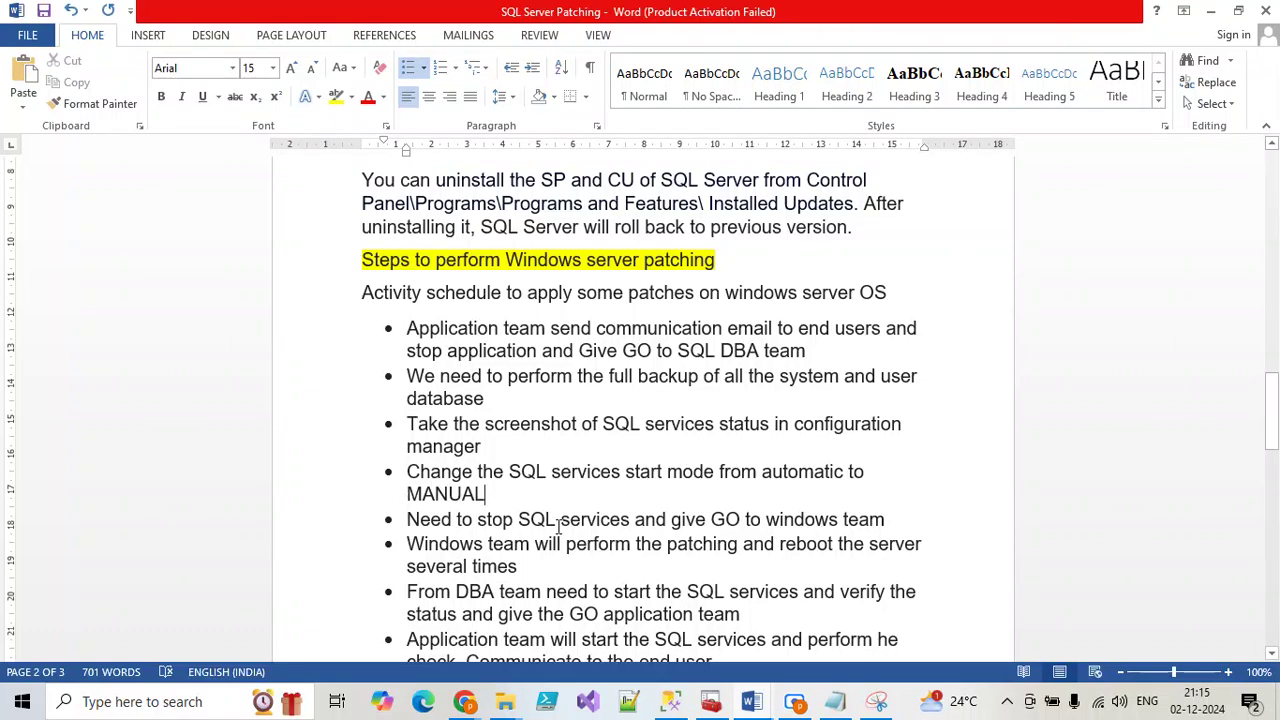
Change "automatic" to "AUTOMATIC" in the start mode bullet and remove "Need to" from the bullet about stopping SQL services
click(728, 708)
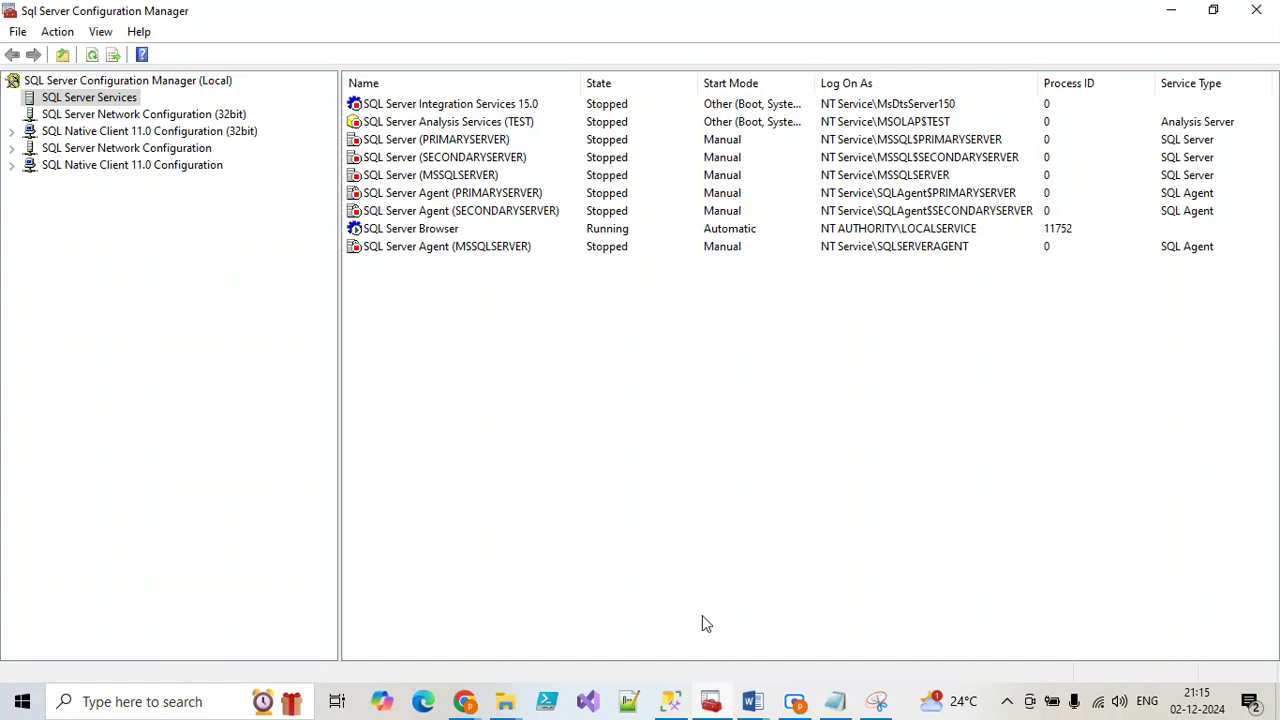
click(710, 705)
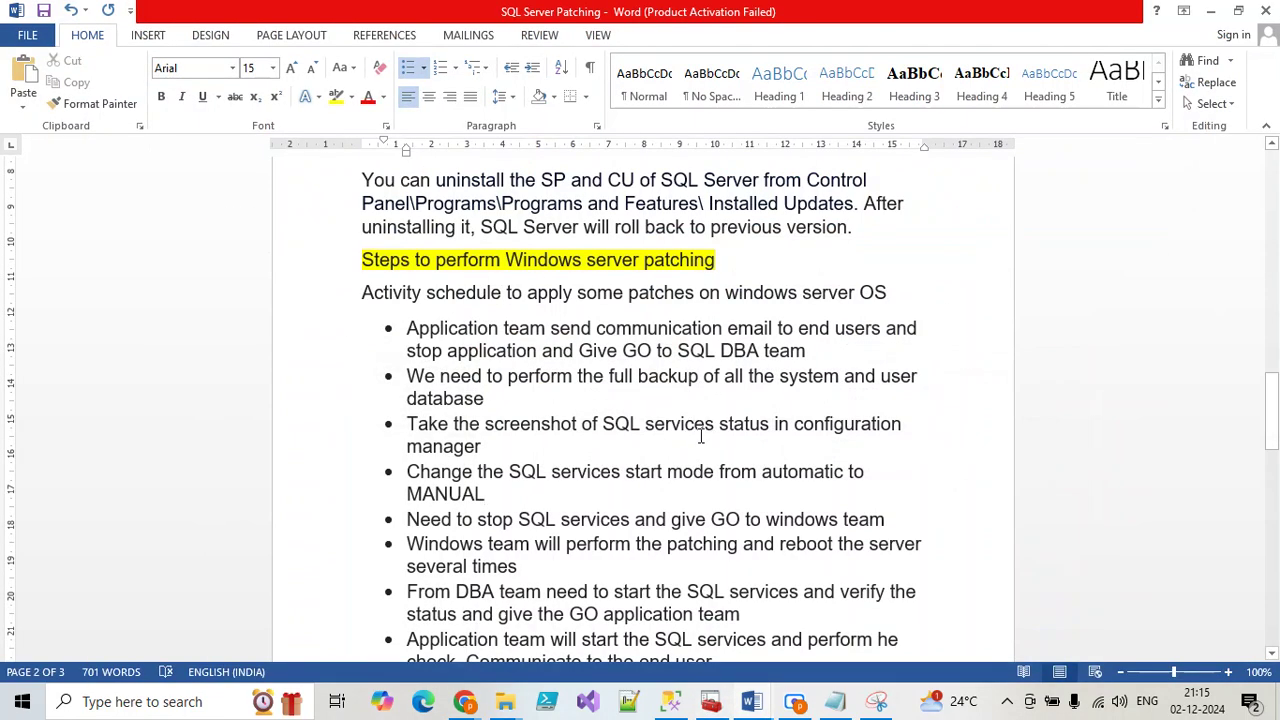
drag(766, 472, 840, 473)
text(AUT)
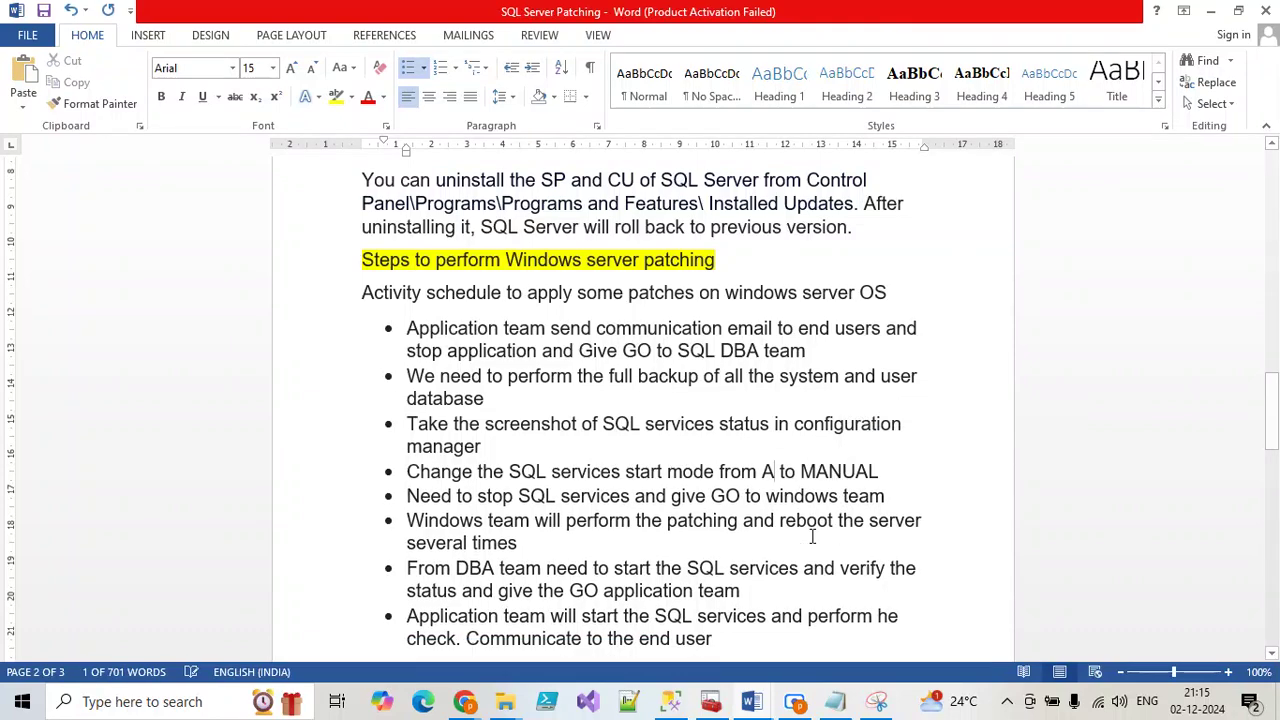
text(OMATIC)
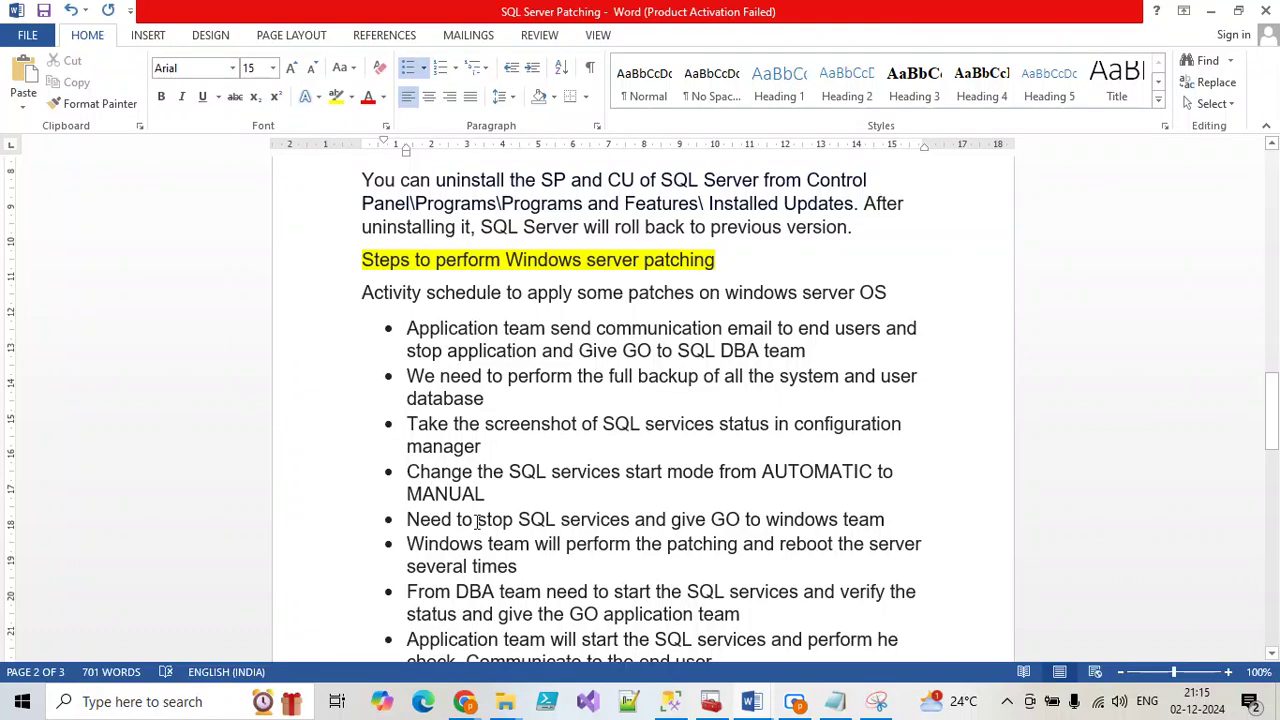
drag(478, 521, 412, 522)
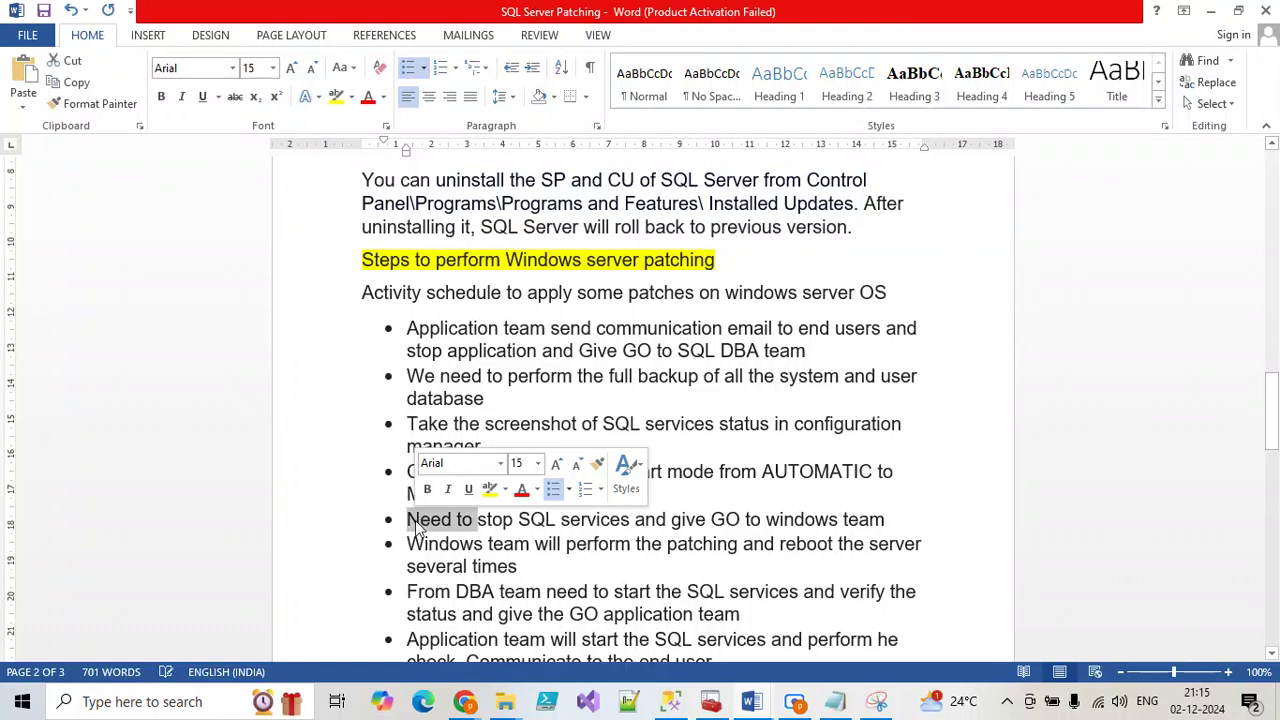
key(Delete)
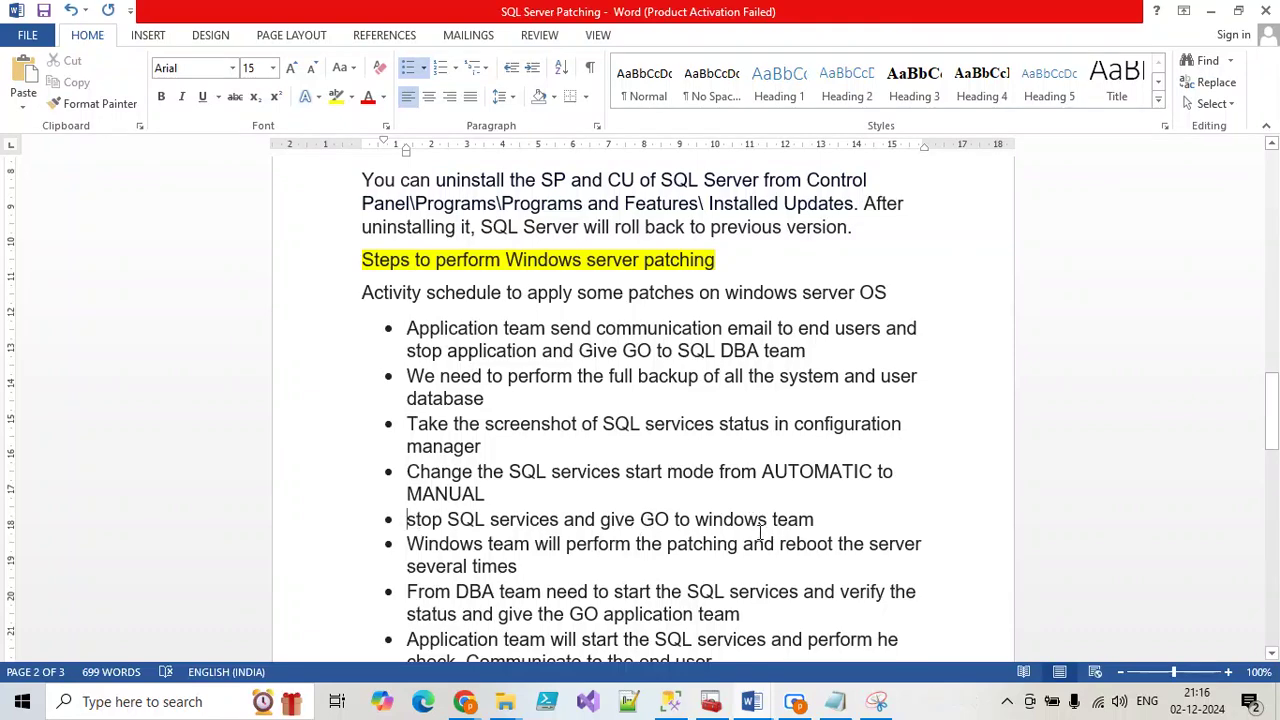
Switch to SQL Server Configuration Manager and stop the SQL Server Browser service
click(710, 701)
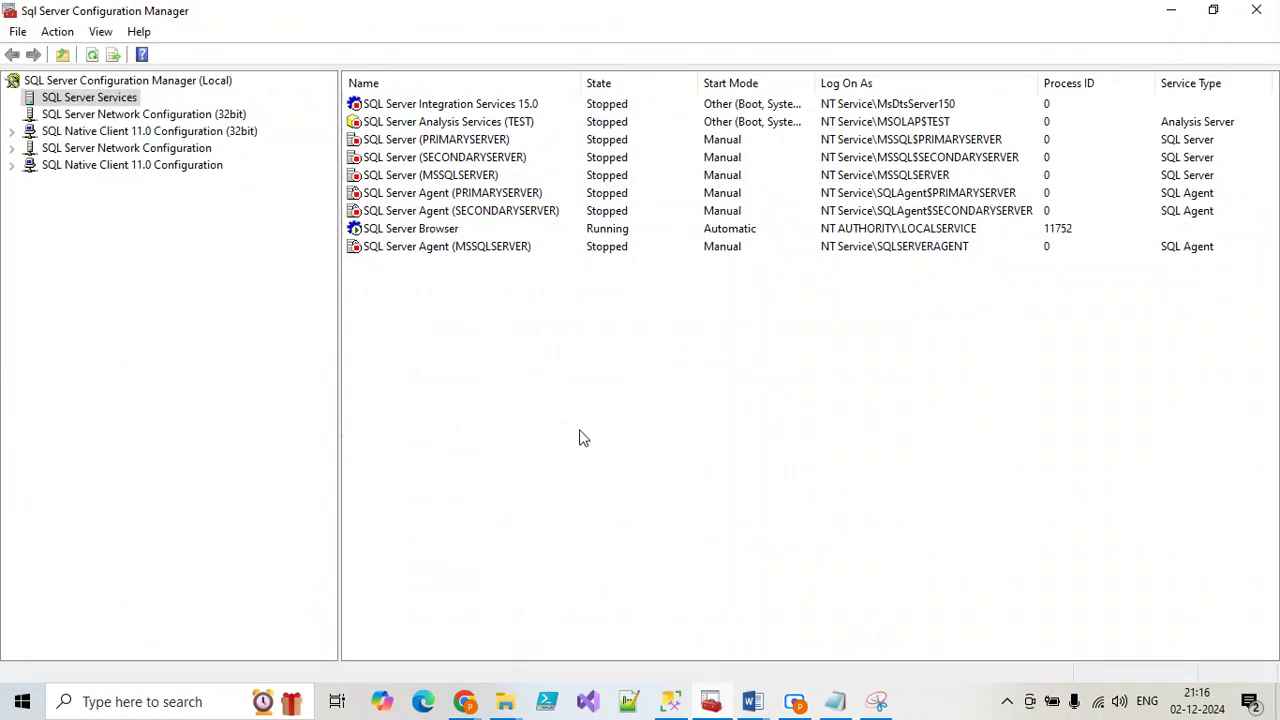
right_click(405, 228)
click(441, 261)
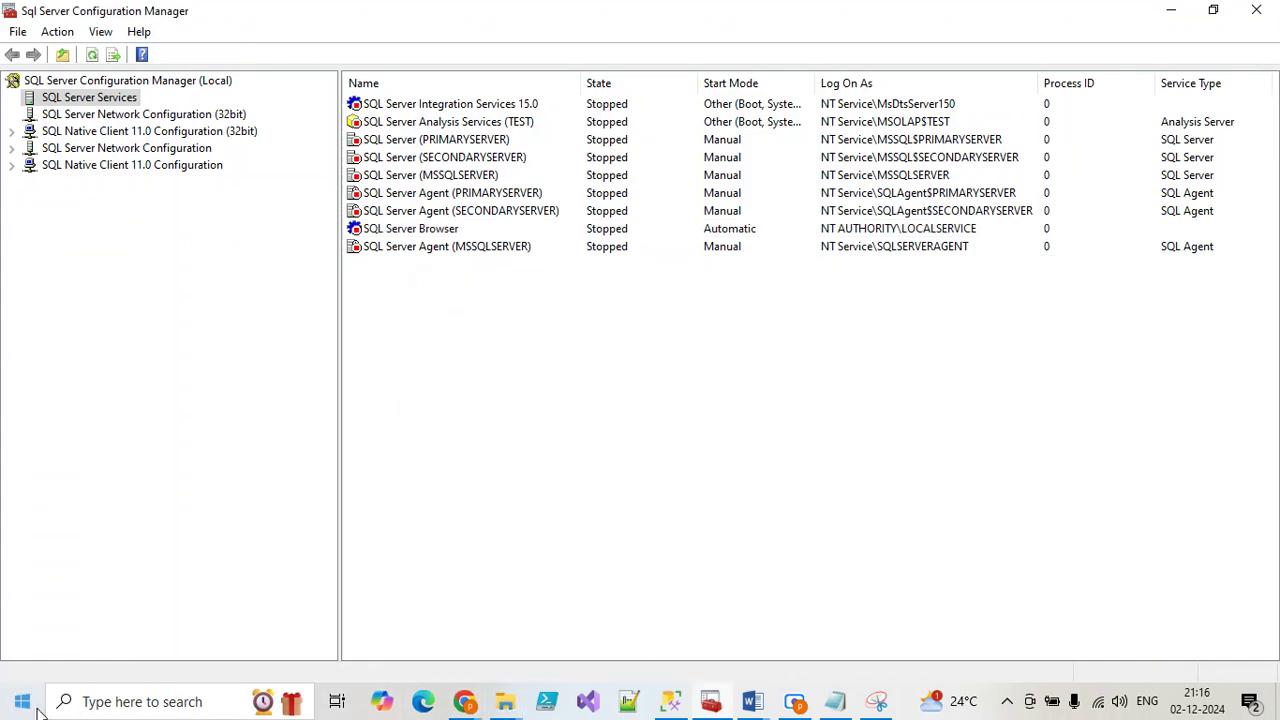
Set the start mode of the SQL Server Browser service to Manual in its properties and accept the change
right_click(706, 229)
click(741, 348)
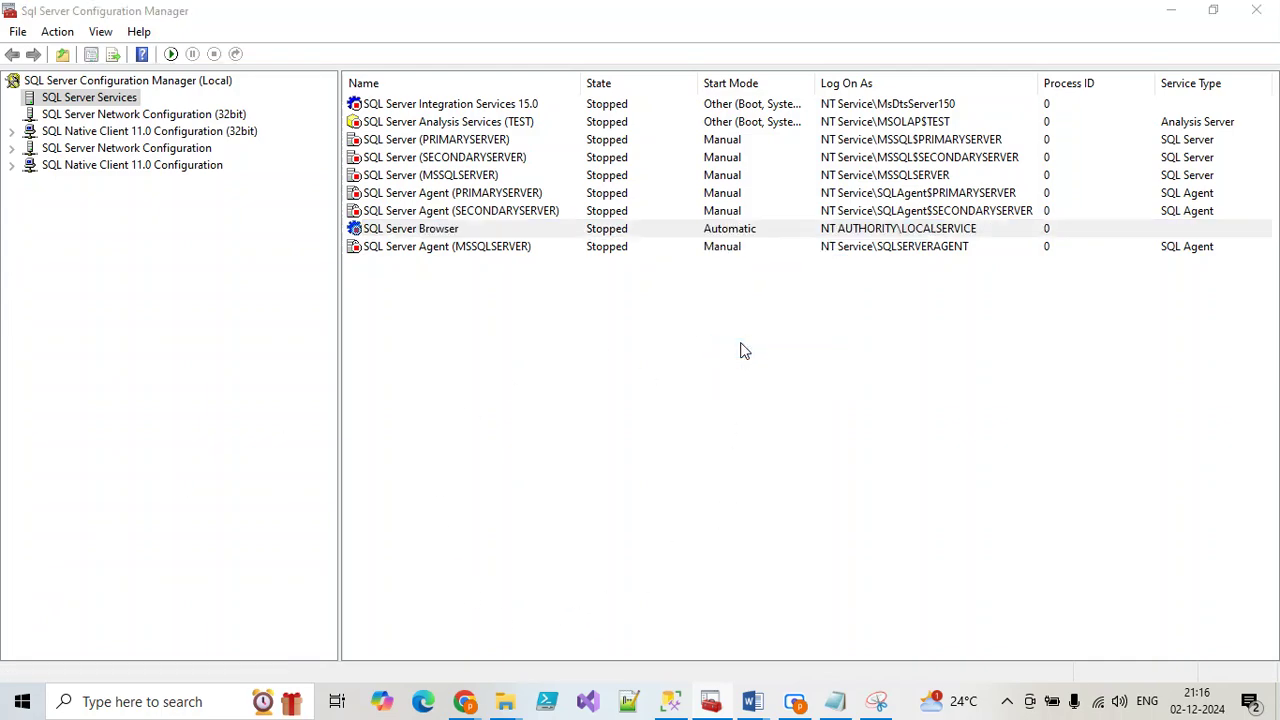
click(518, 153)
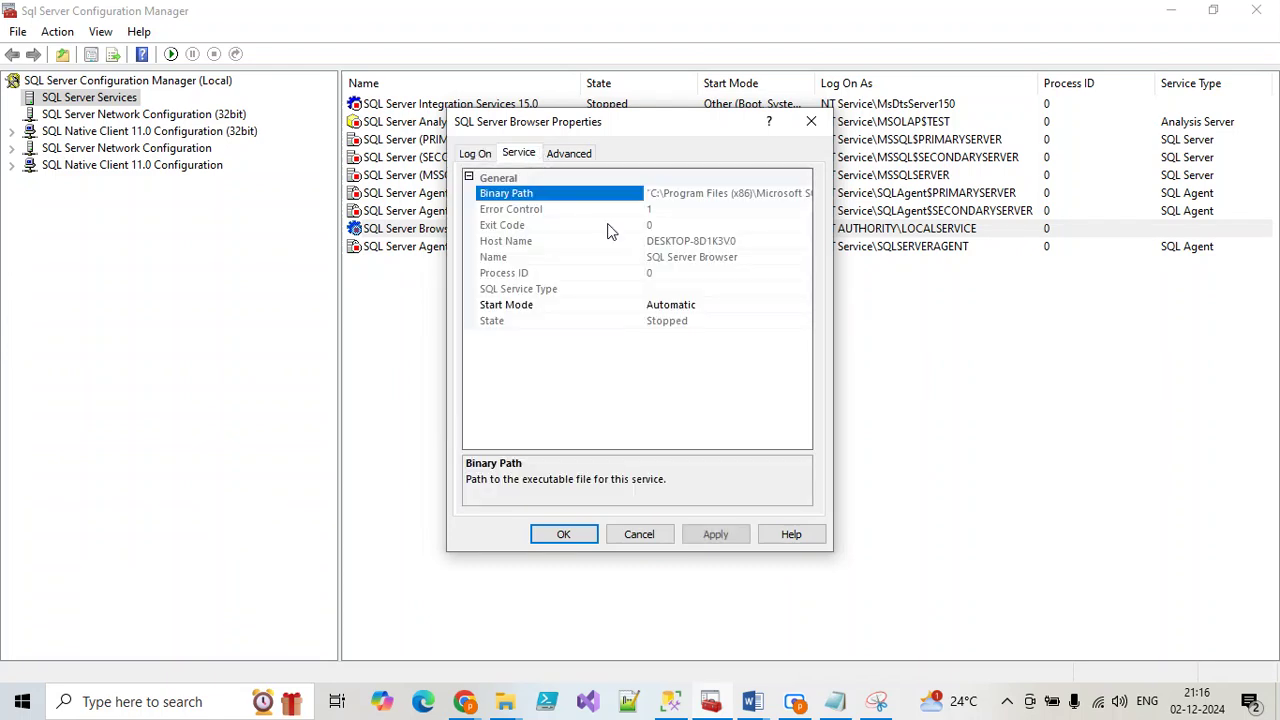
click(663, 304)
click(678, 356)
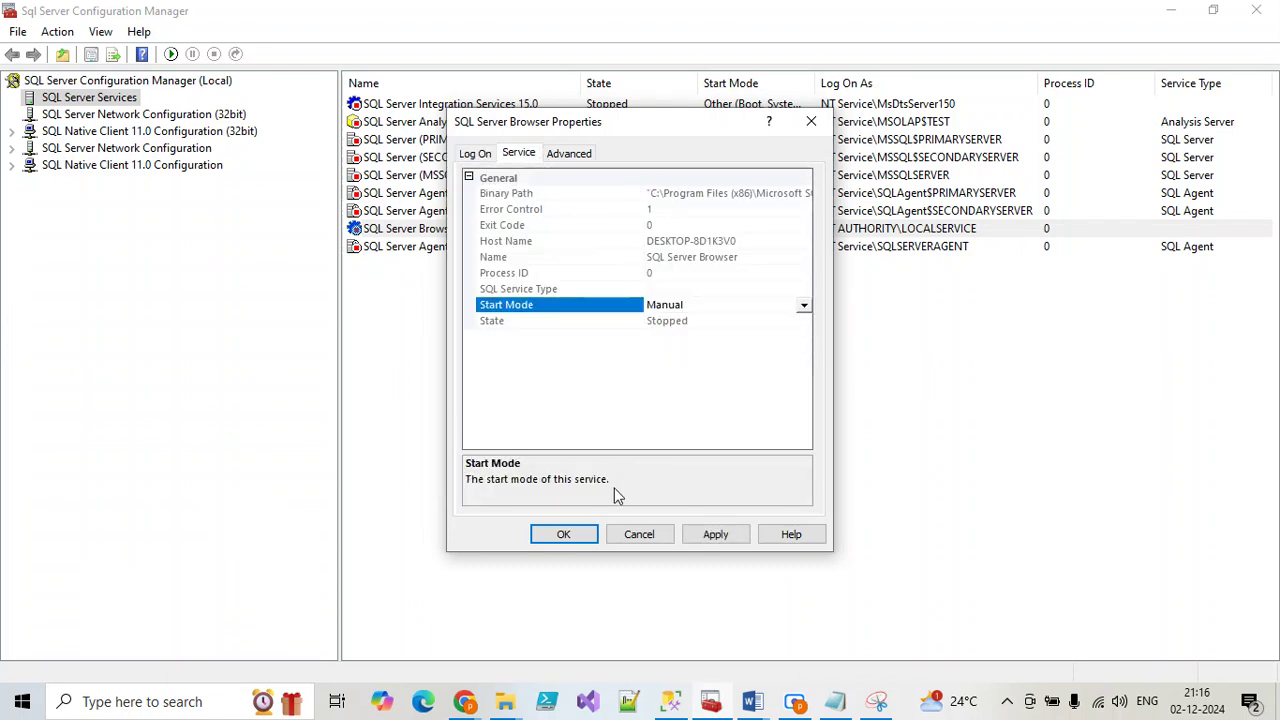
click(563, 534)
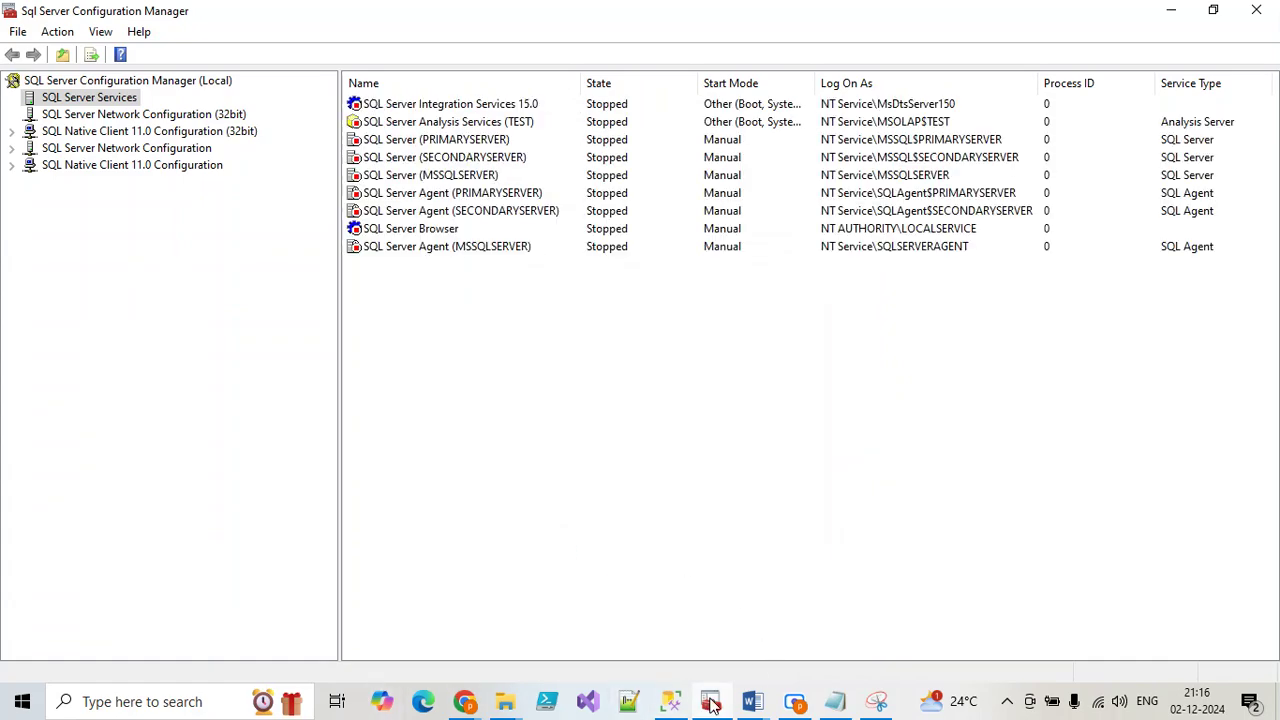
Switch to the SQL Server Patching document and insert a new bullet after the one about the Windows team patching and rebooting
mouse_move(752, 701)
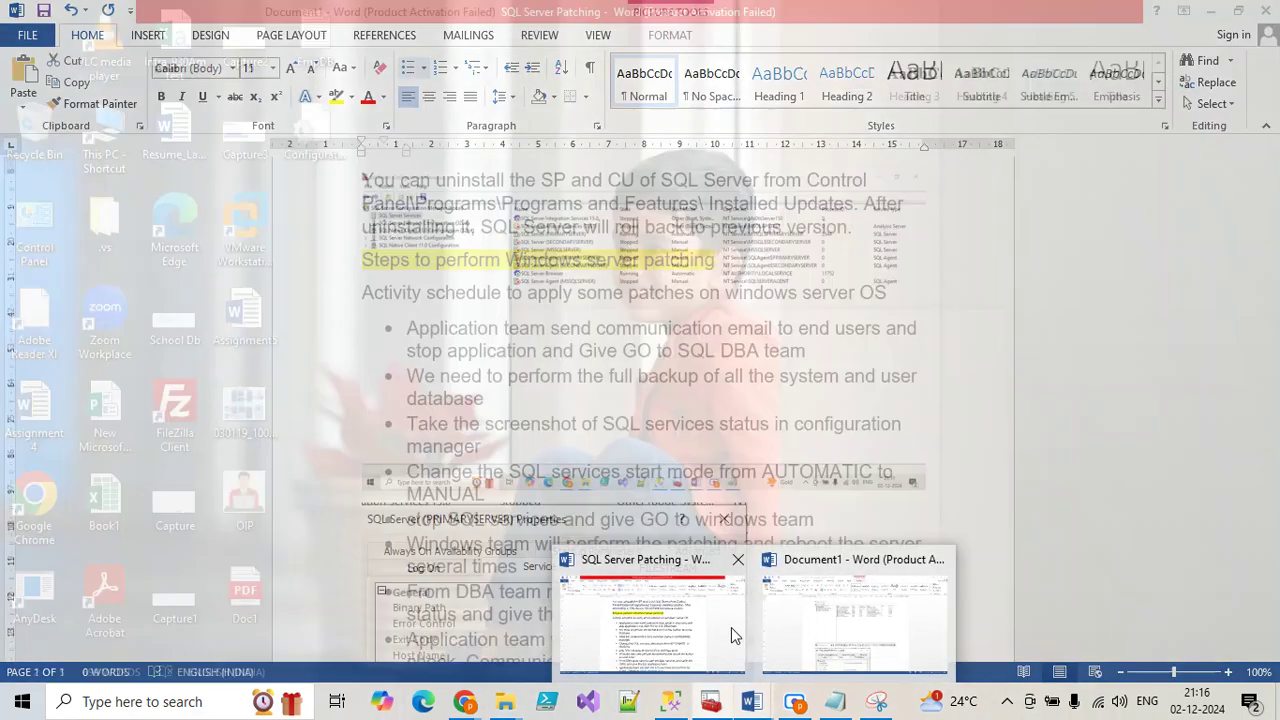
click(731, 627)
scroll(480, 523, down, 3)
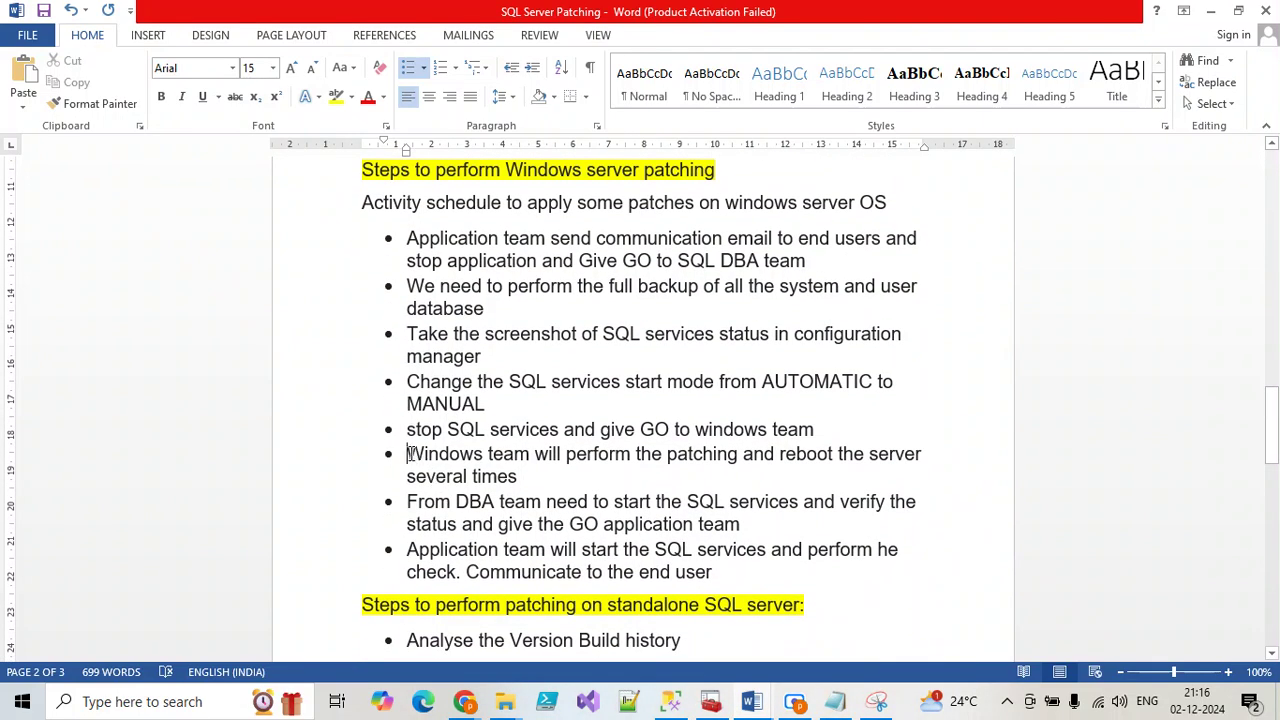
drag(408, 453, 519, 475)
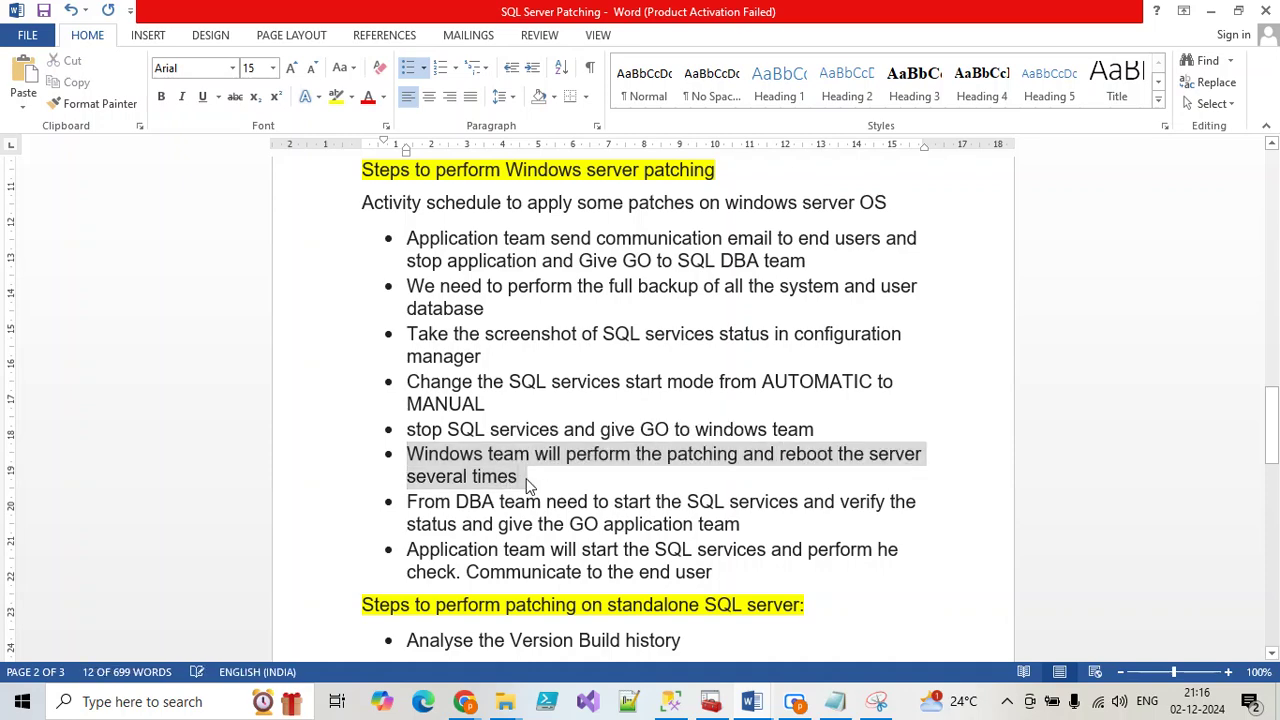
click(528, 485)
key(Return)
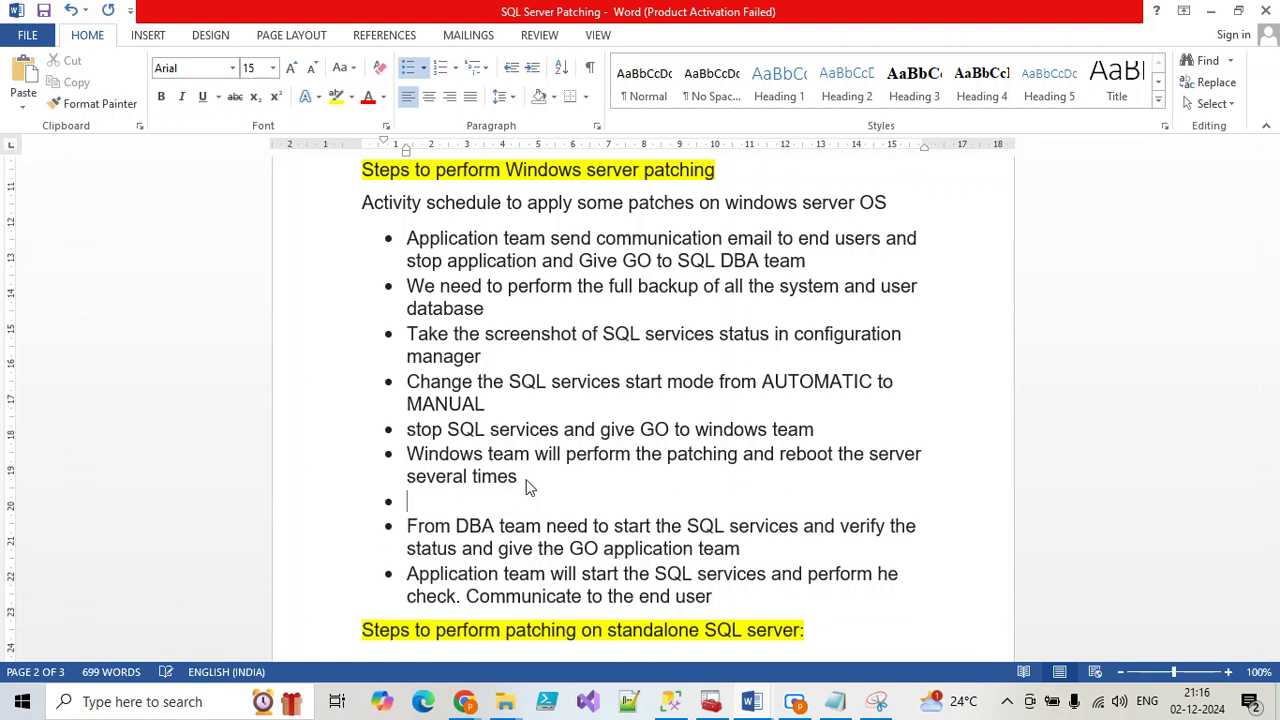
Write "Windows team give the GO to DBA team to start the SQL services" in the new bullet, correcting the misplaced space
text(Windows team g)
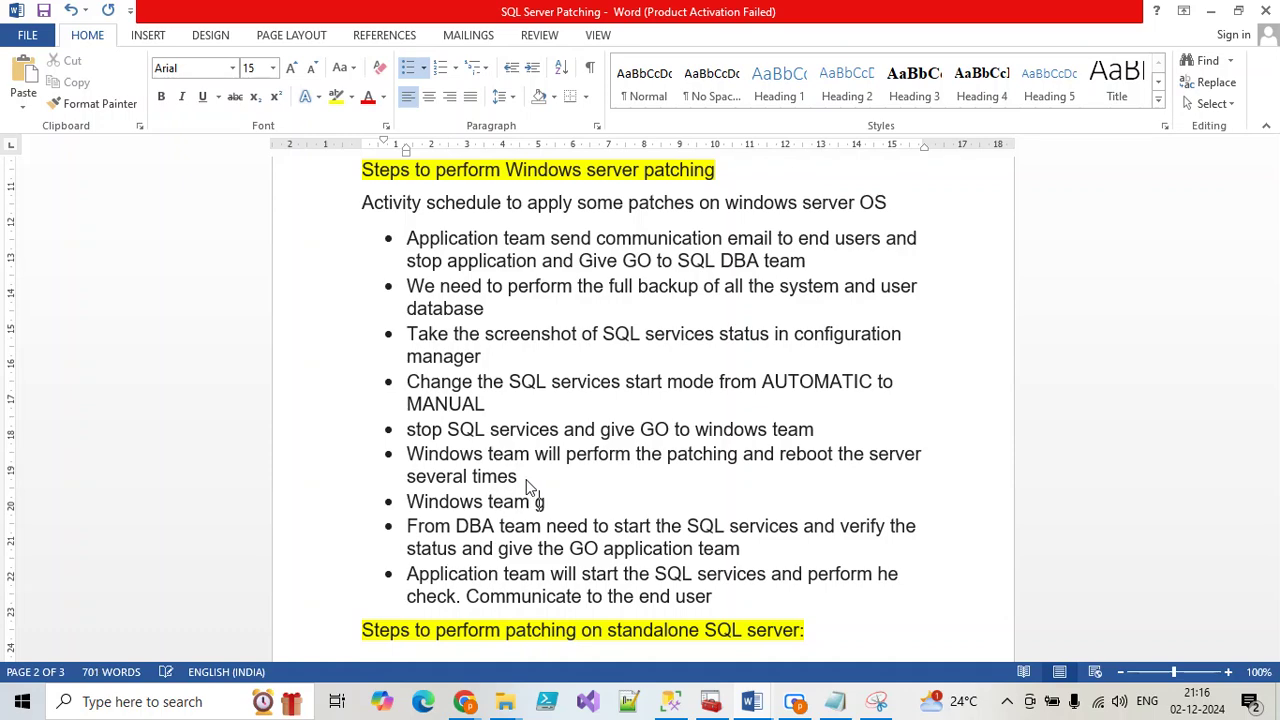
text(ive the GO to DB)
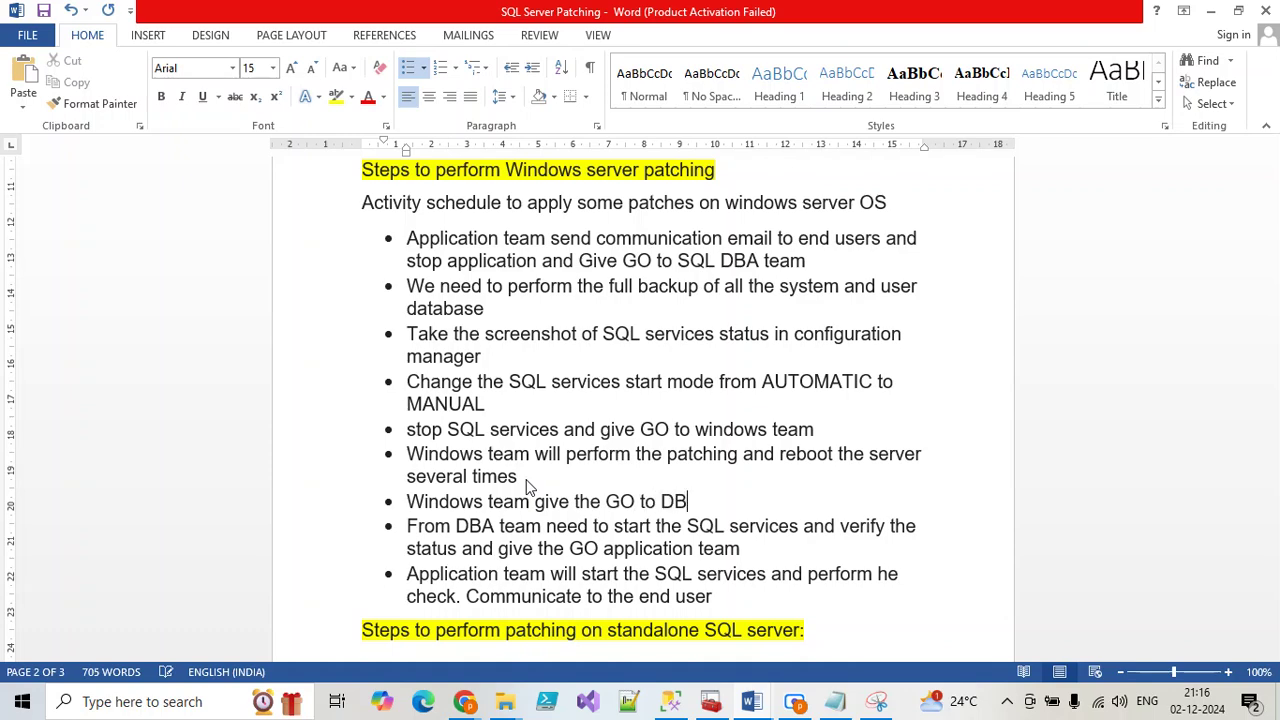
text(A team to start the)
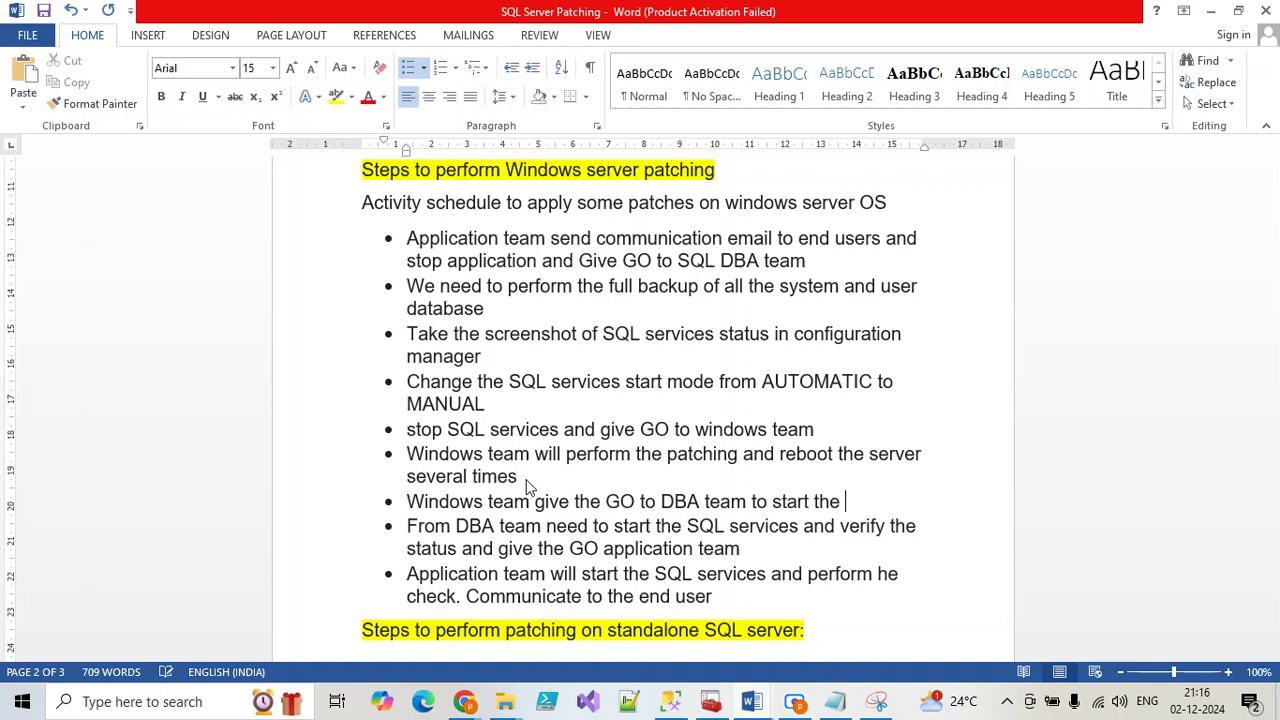
text( SQLs ervices)
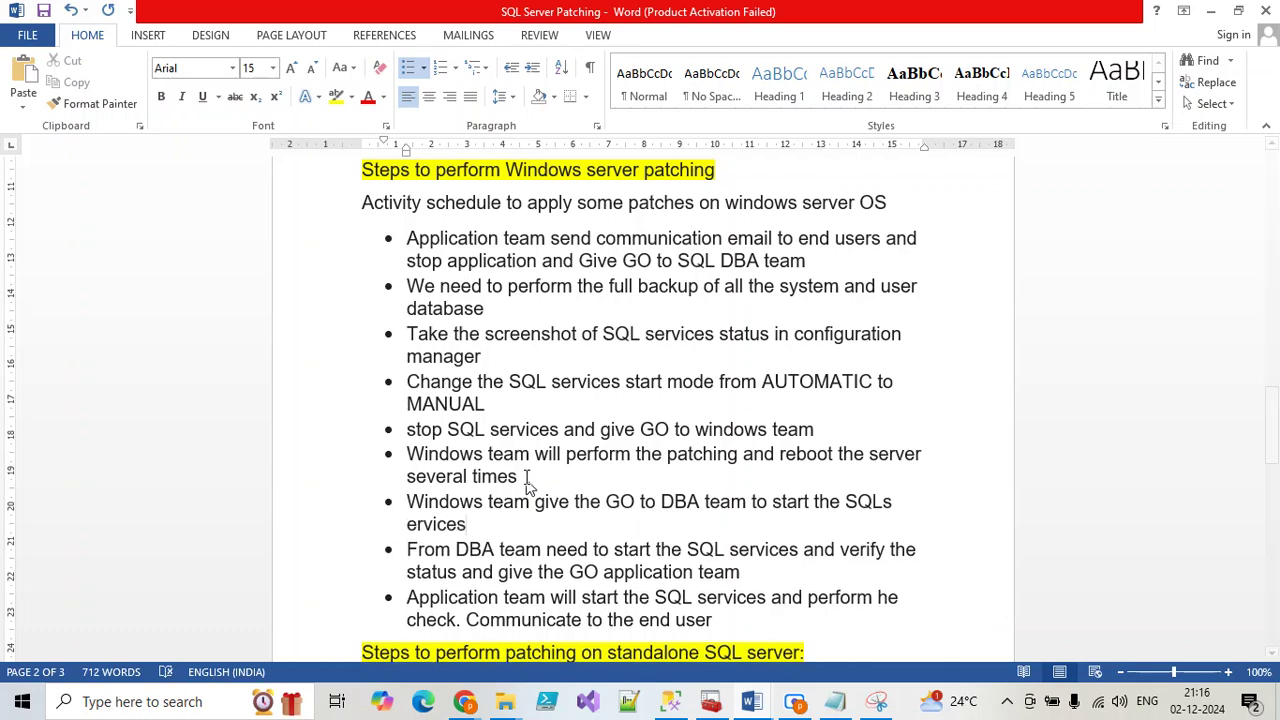
drag(883, 502, 893, 503)
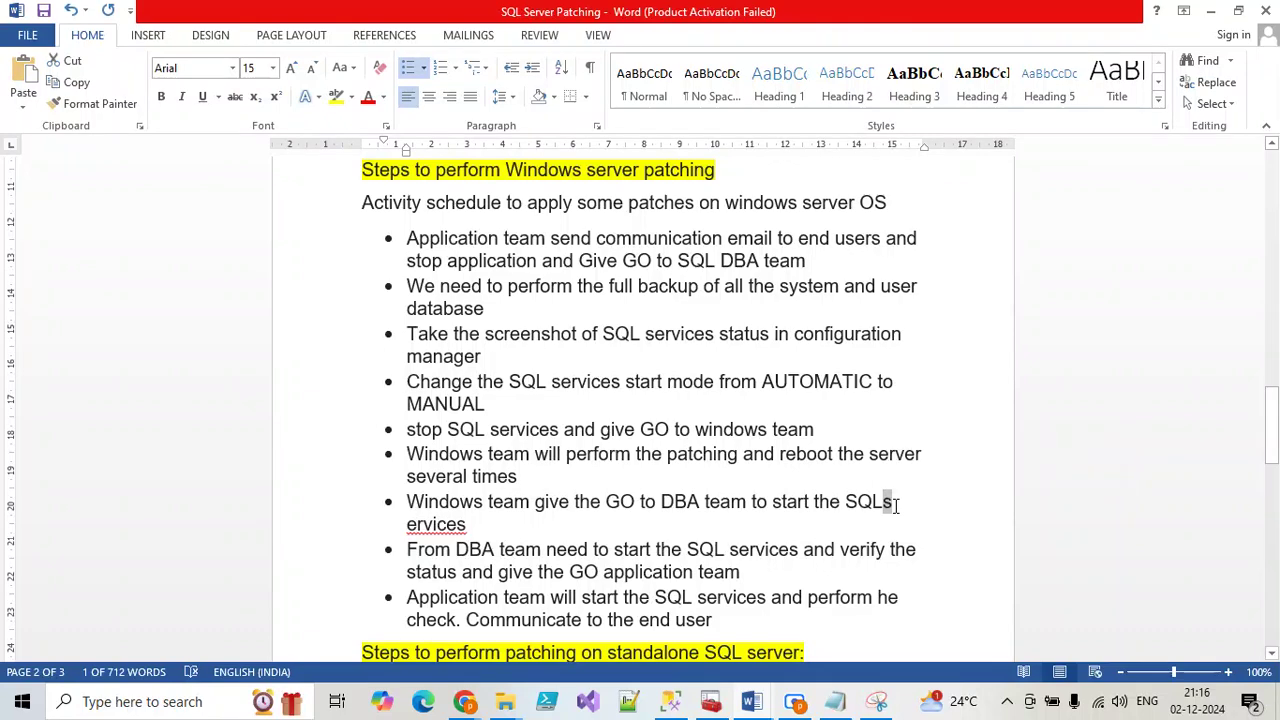
key(BackSpace)
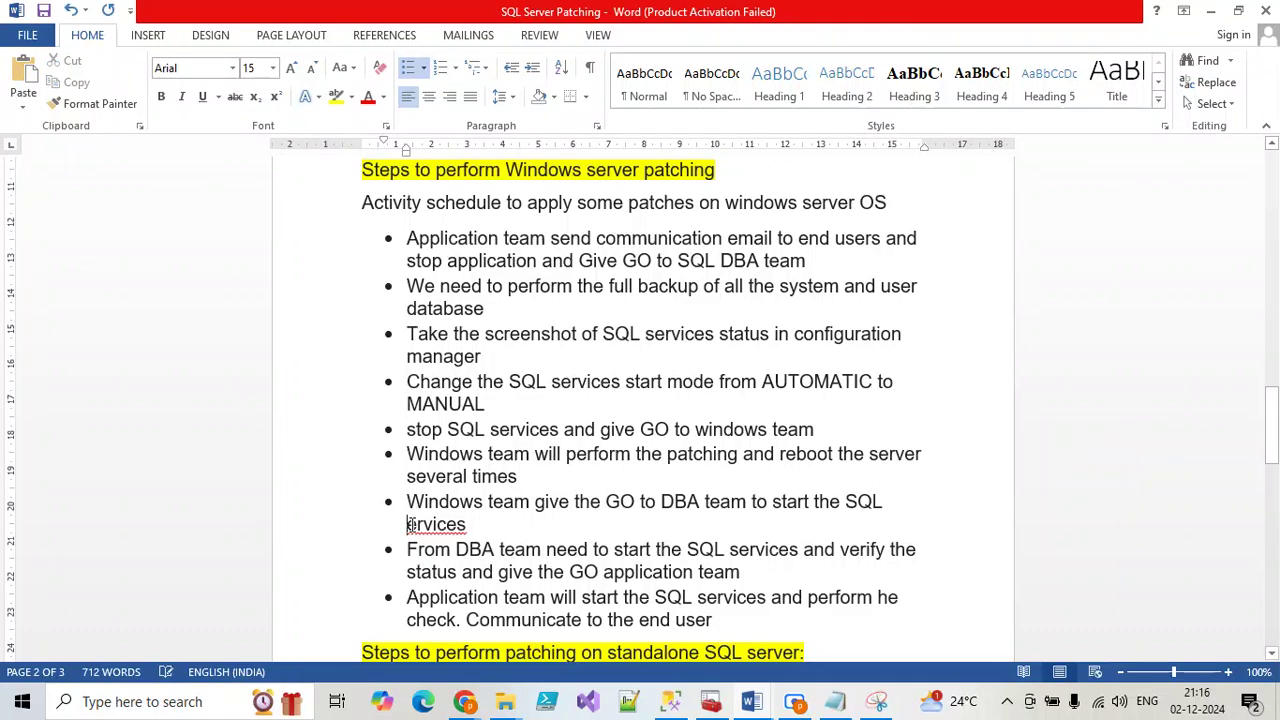
Insert "we" before "need to start the SQL services" in the DBA team bullet
scroll(408, 524, down, 1)
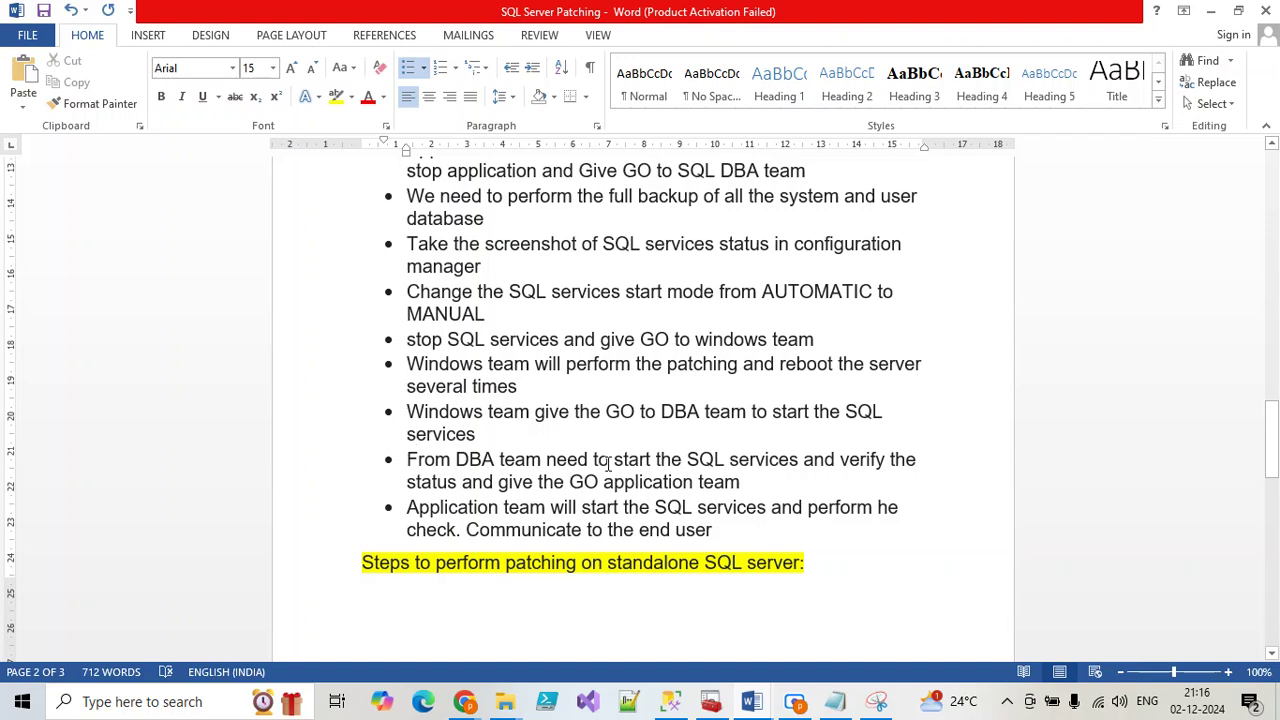
click(548, 459)
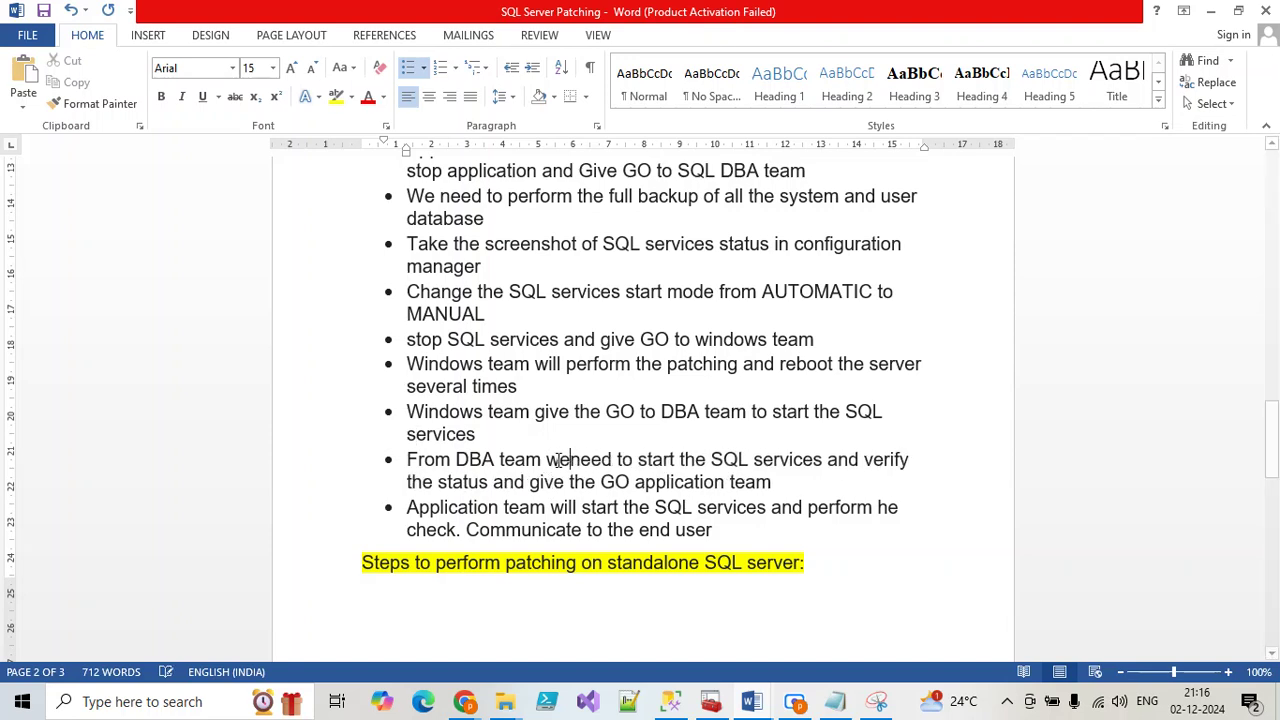
text(we)
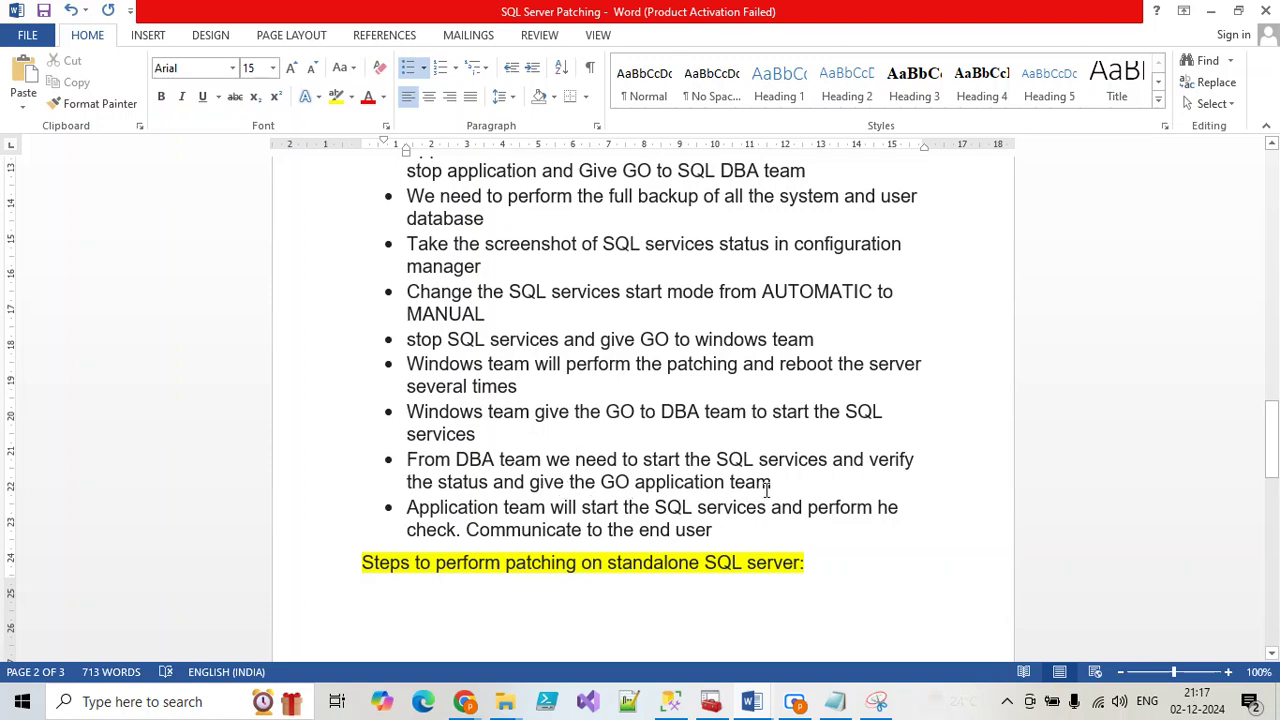
Switch to SQL Server Configuration Manager and show the available actions for the SQL Server (PRIMARYSERVER) service
click(683, 707)
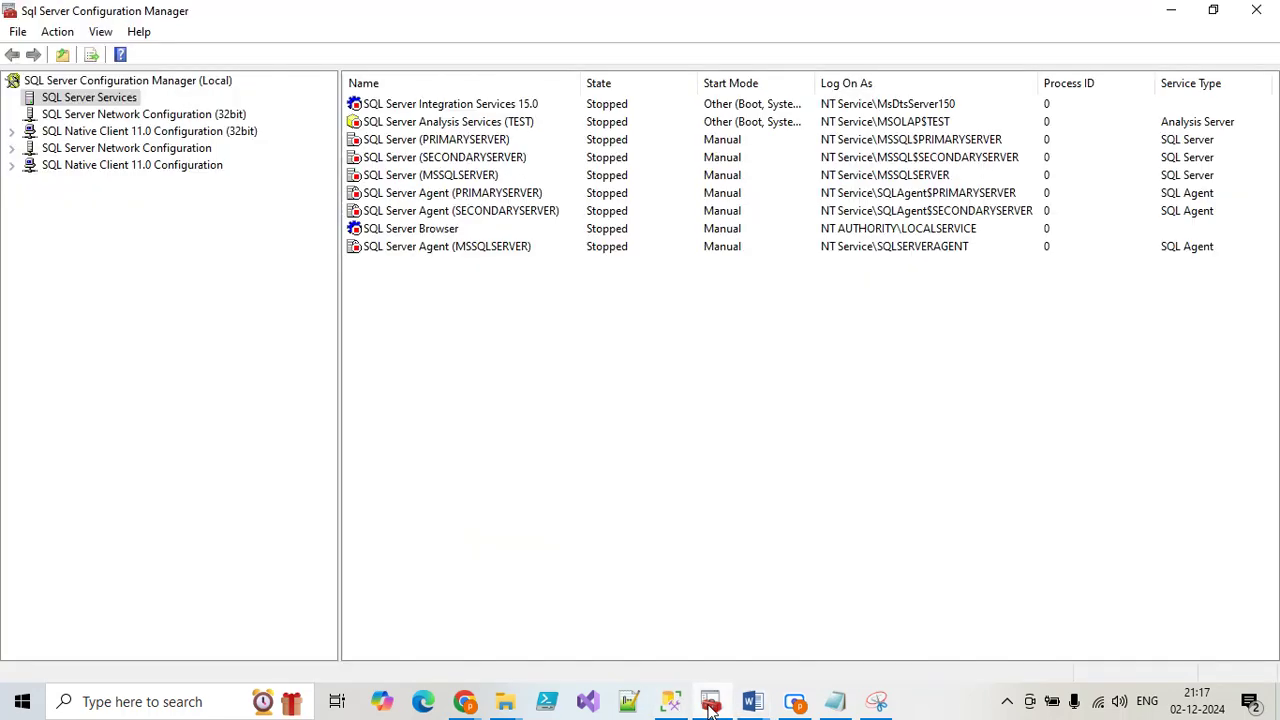
click(433, 143)
right_click(433, 143)
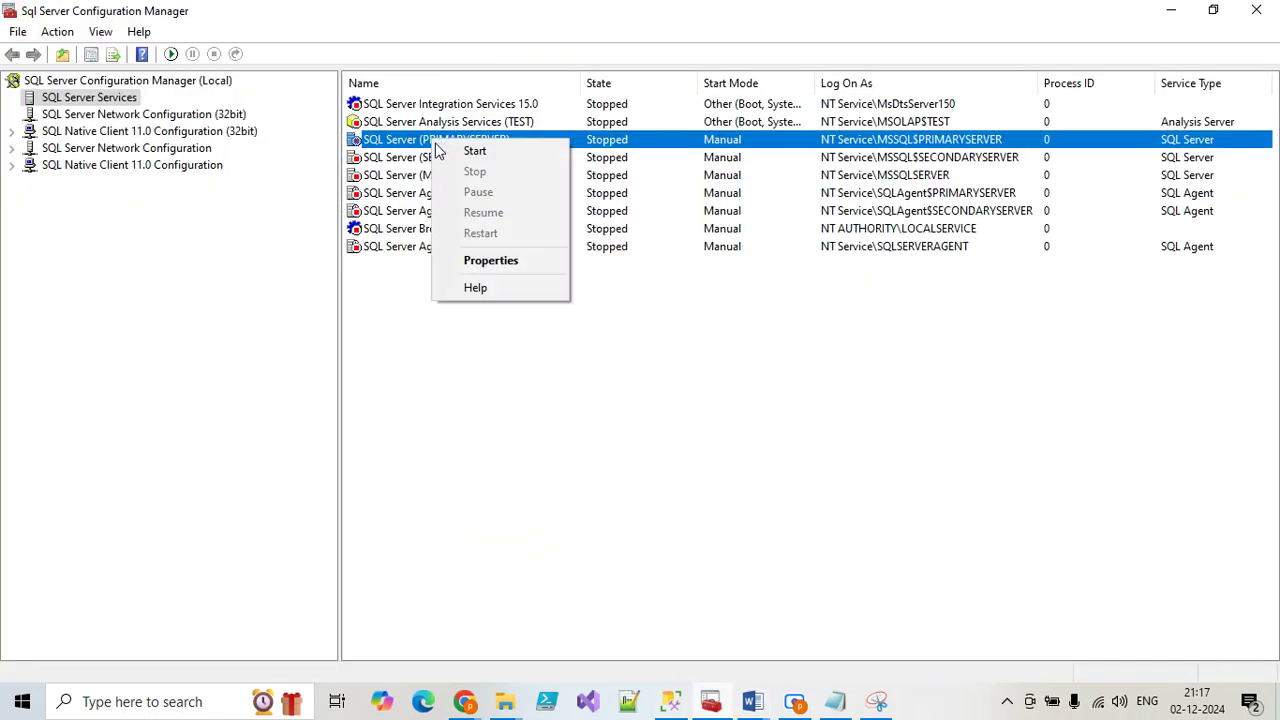
Switch to the Word document Document1 with the pasted screenshots and close it without saving
click(790, 705)
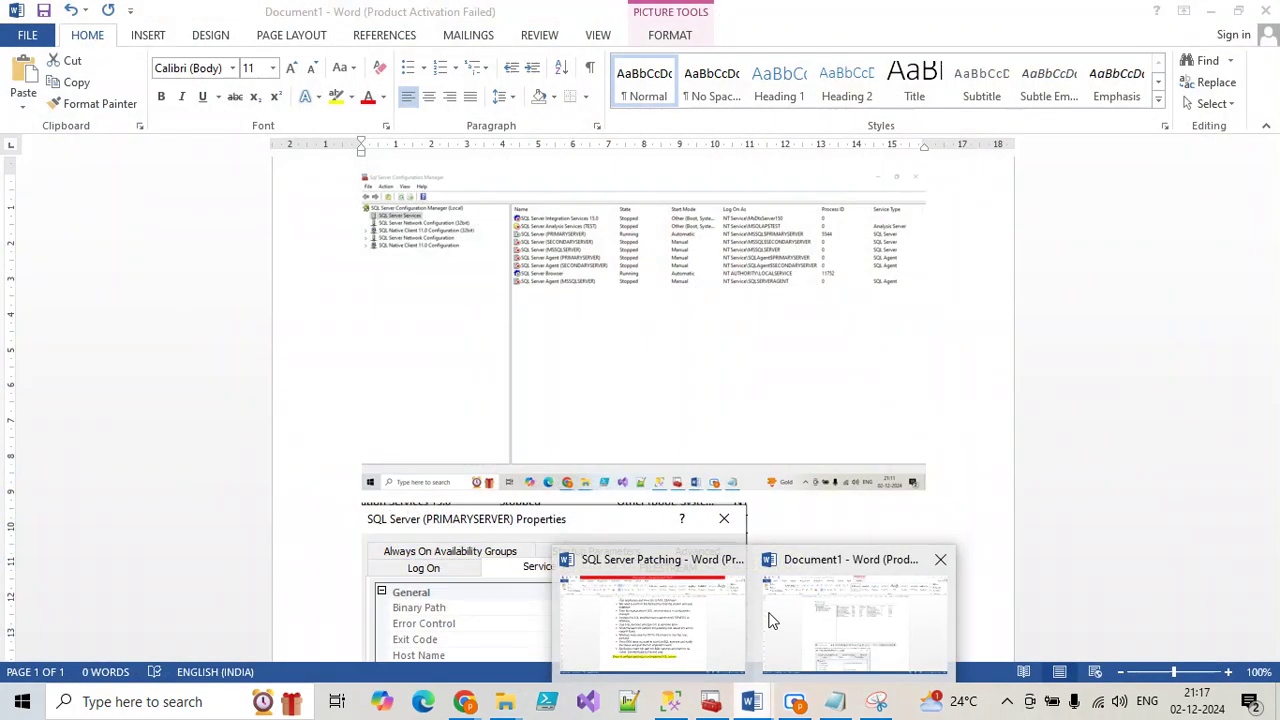
click(770, 617)
scroll(563, 343, up, 2)
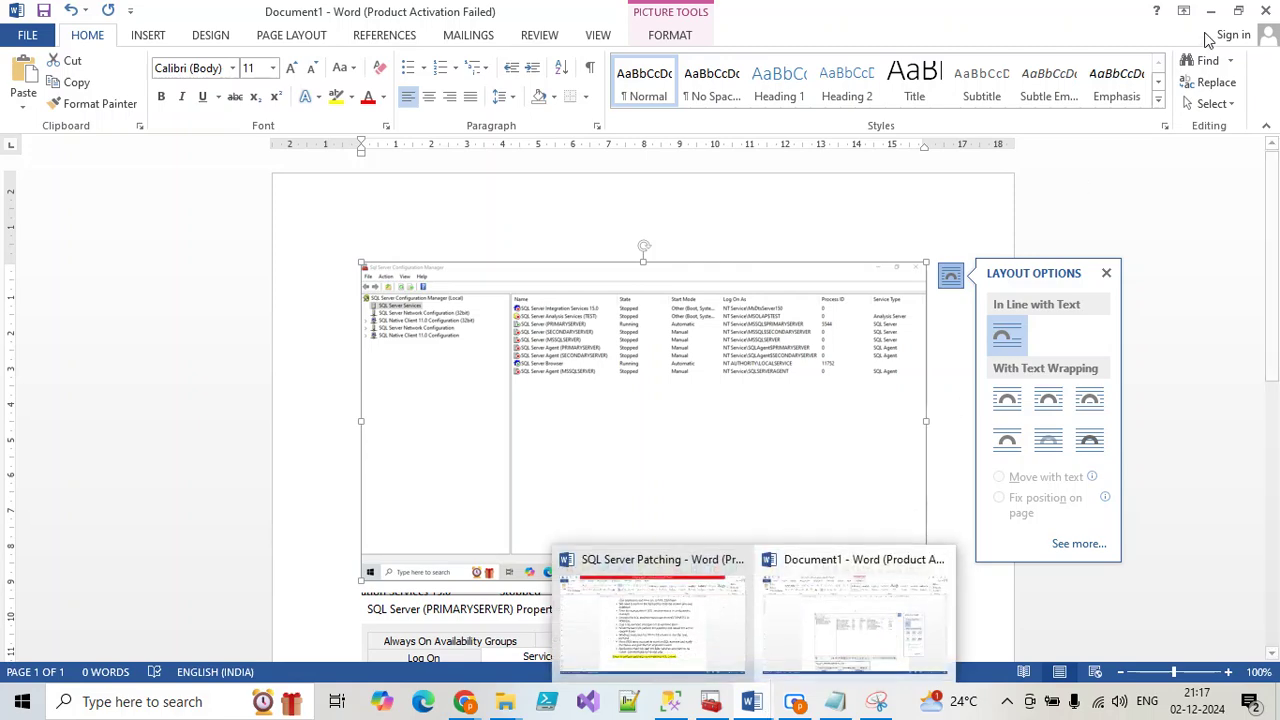
click(1241, 14)
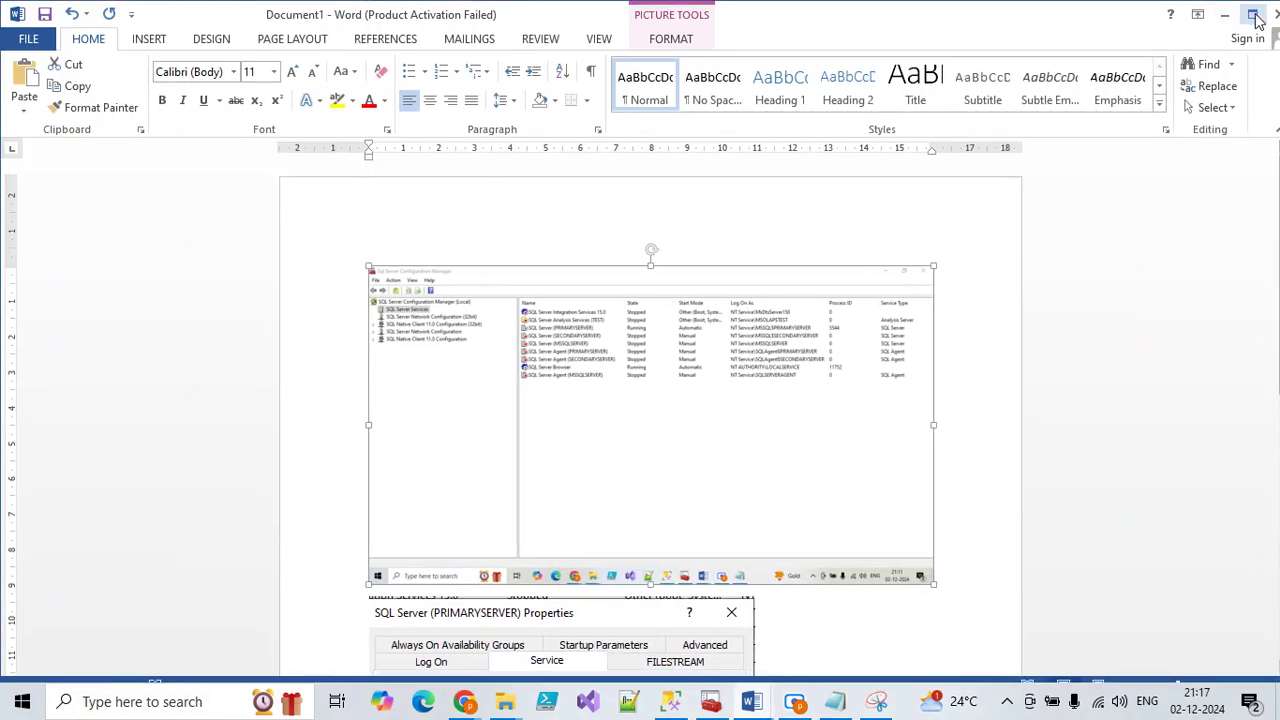
click(1277, 14)
click(657, 389)
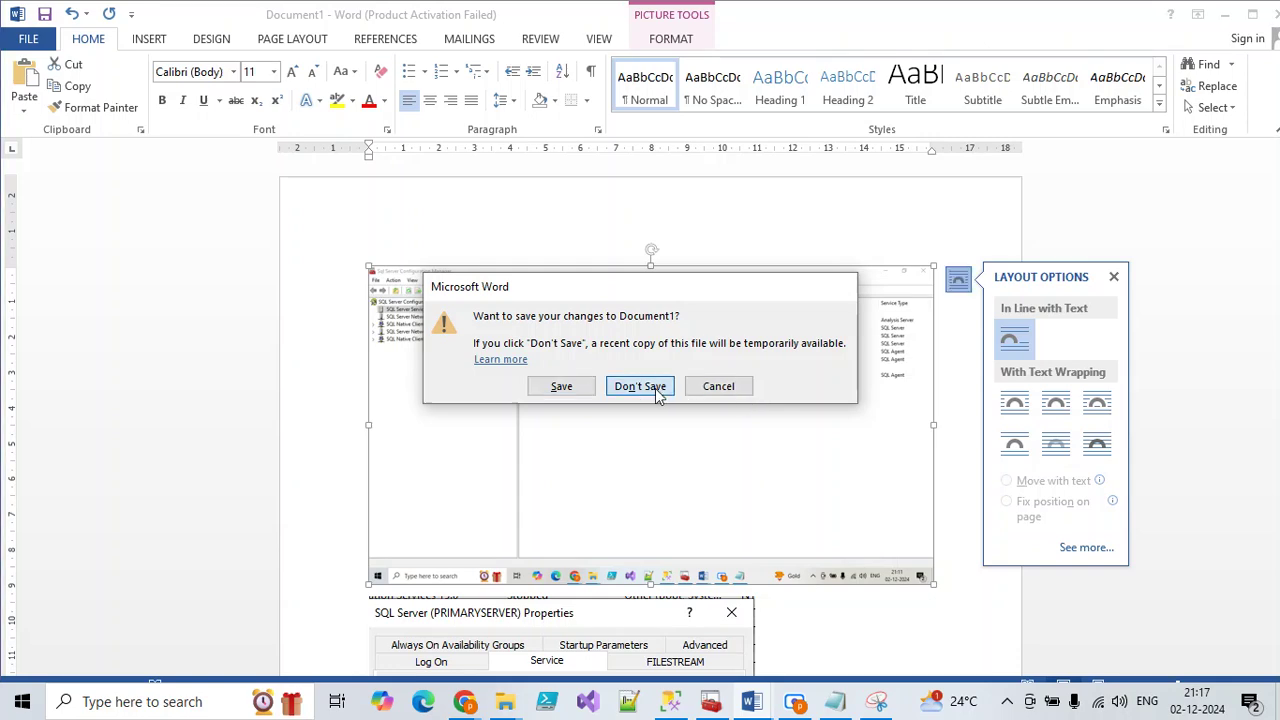
Set the SQL Server (PRIMARYSERVER) service's start mode to Automatic and start the service
right_click(440, 148)
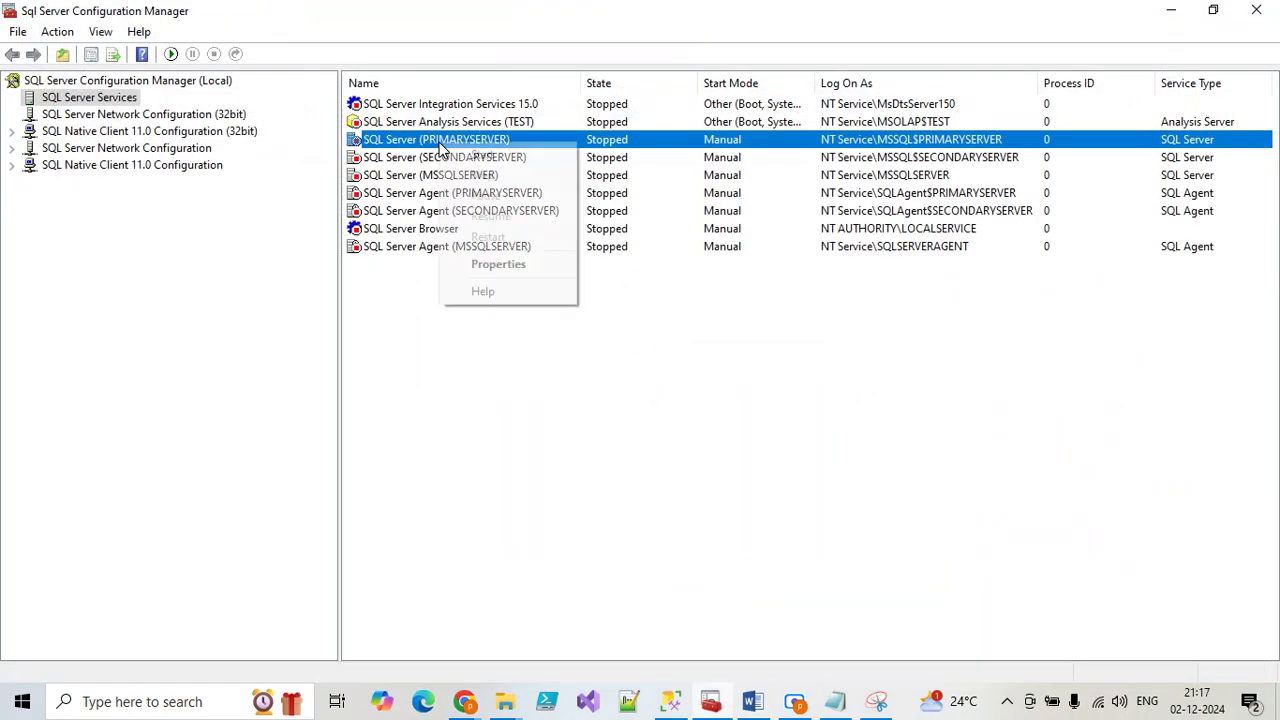
click(472, 264)
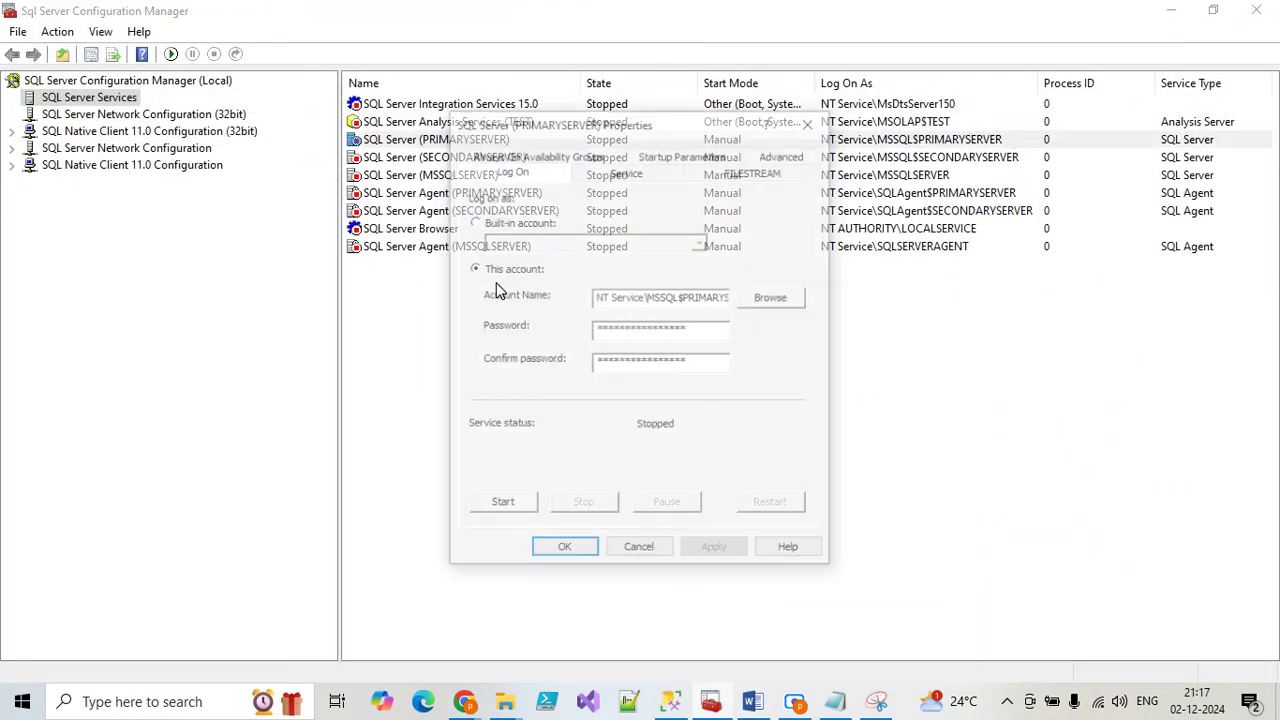
click(610, 169)
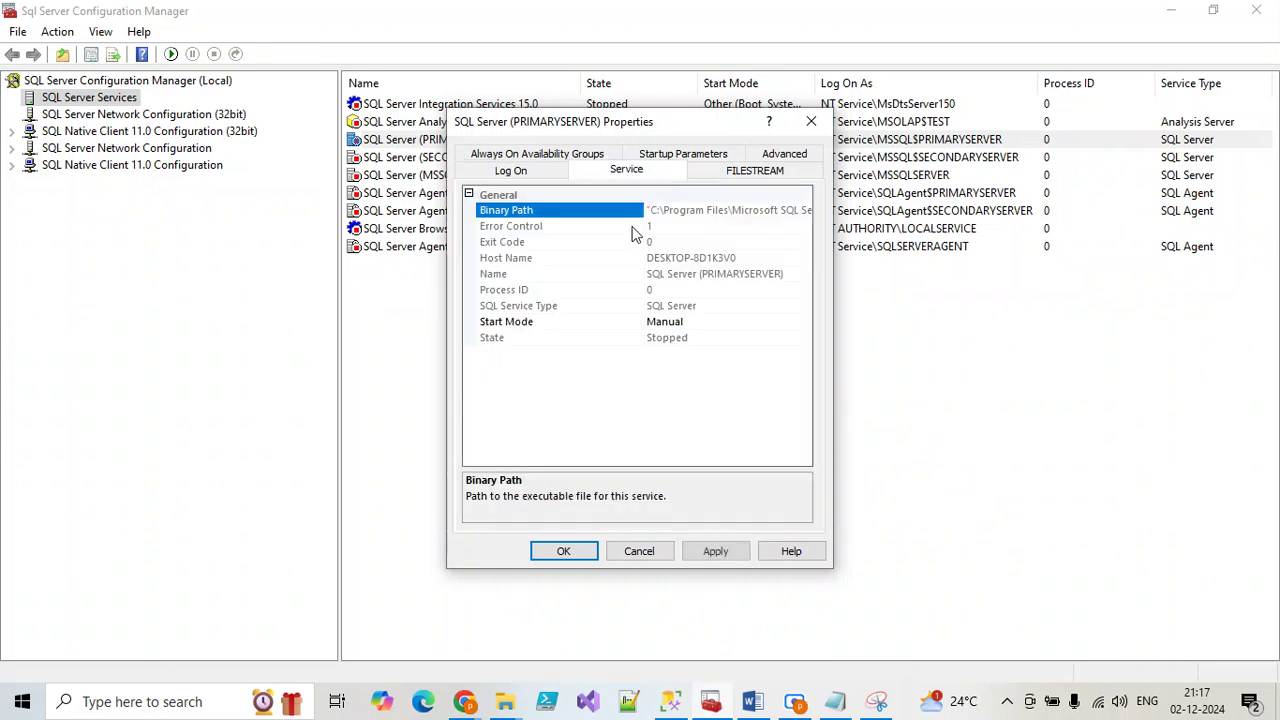
click(667, 321)
click(674, 340)
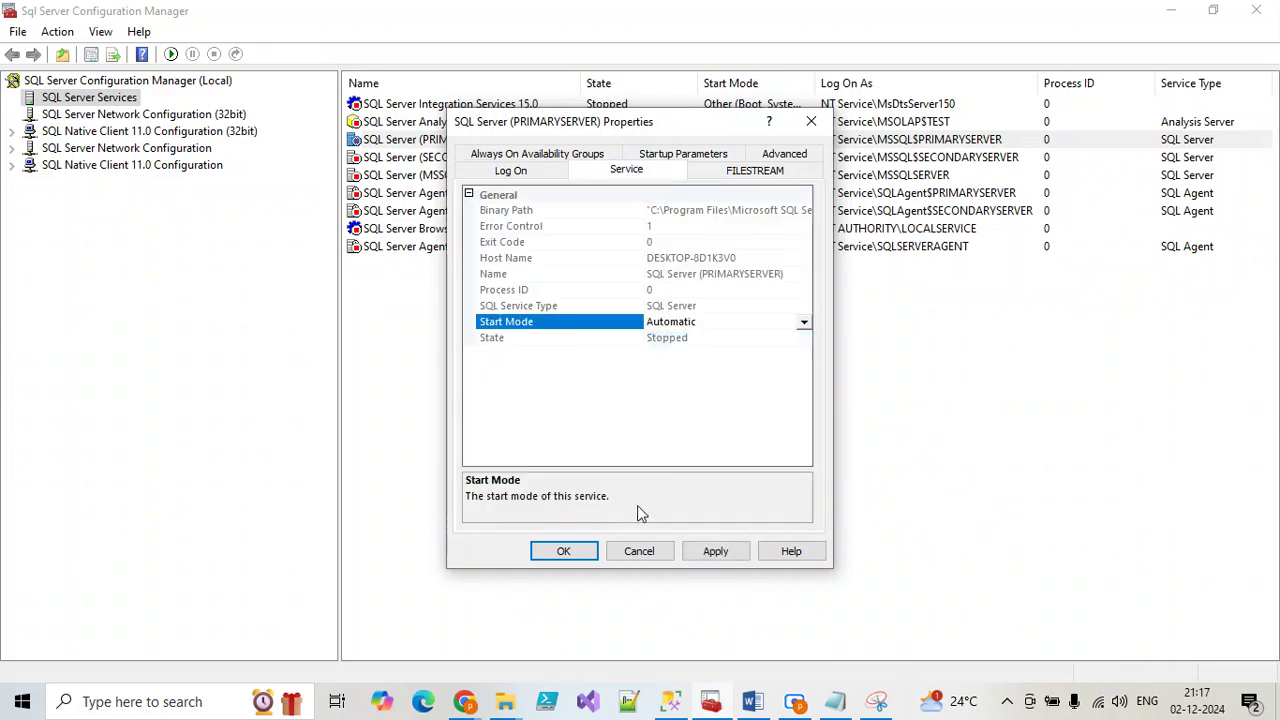
click(592, 557)
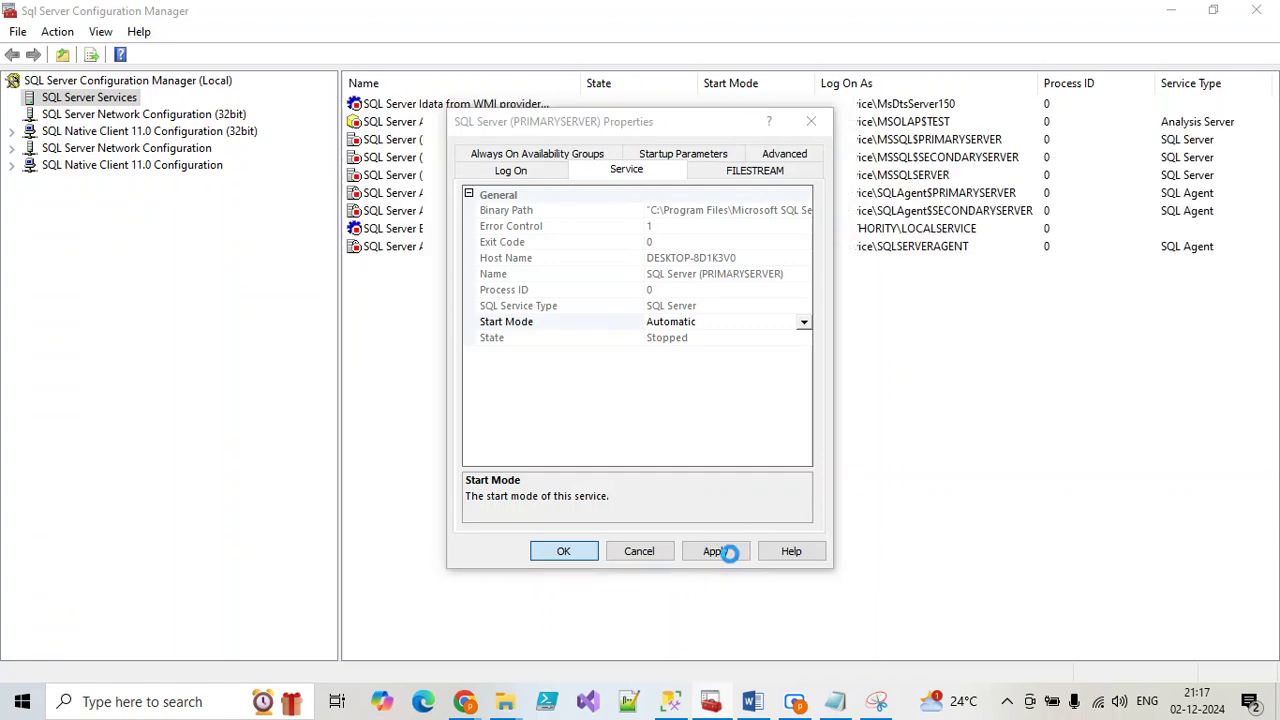
right_click(435, 139)
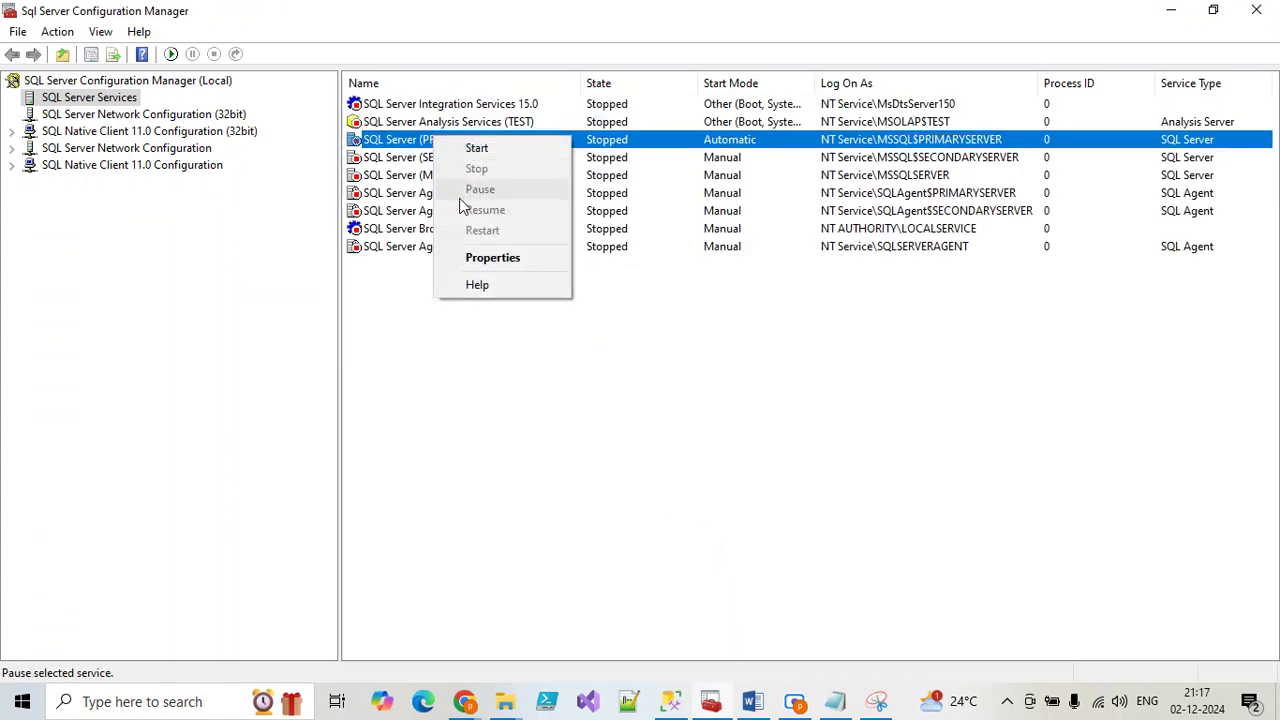
click(476, 147)
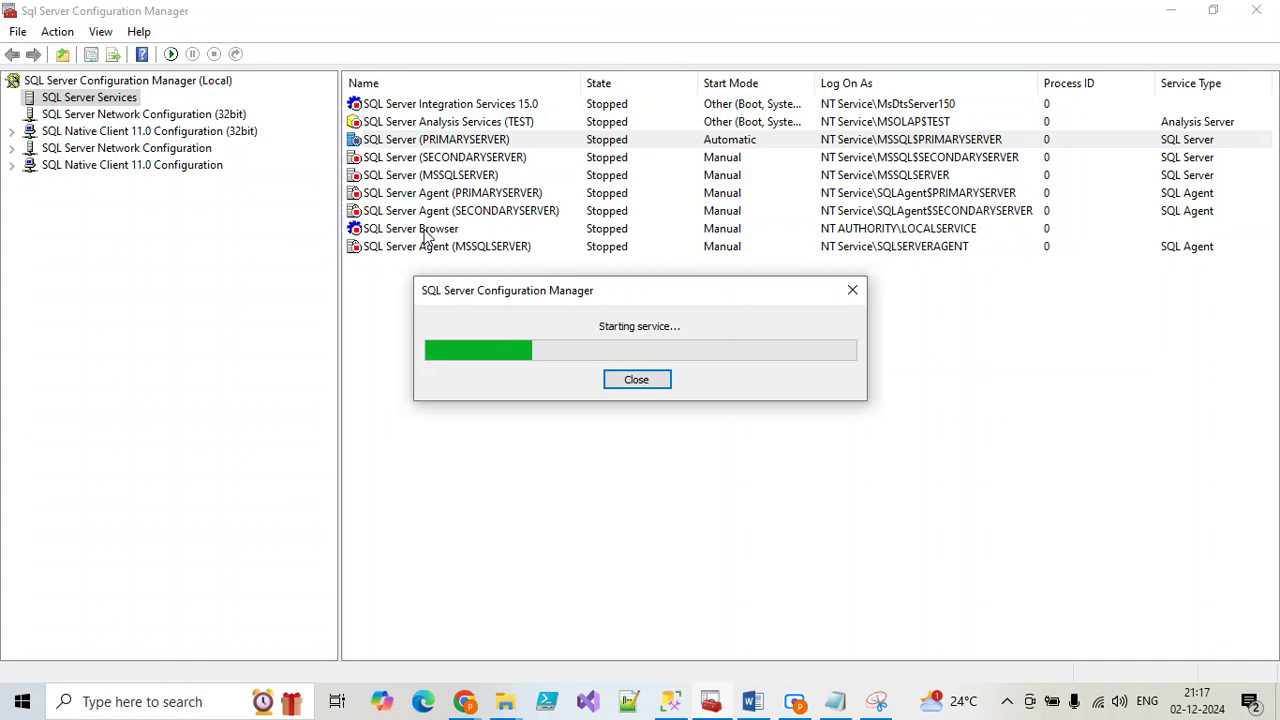
Set the SQL Server Browser service's start mode to Automatic and start the service
click(444, 247)
click(434, 233)
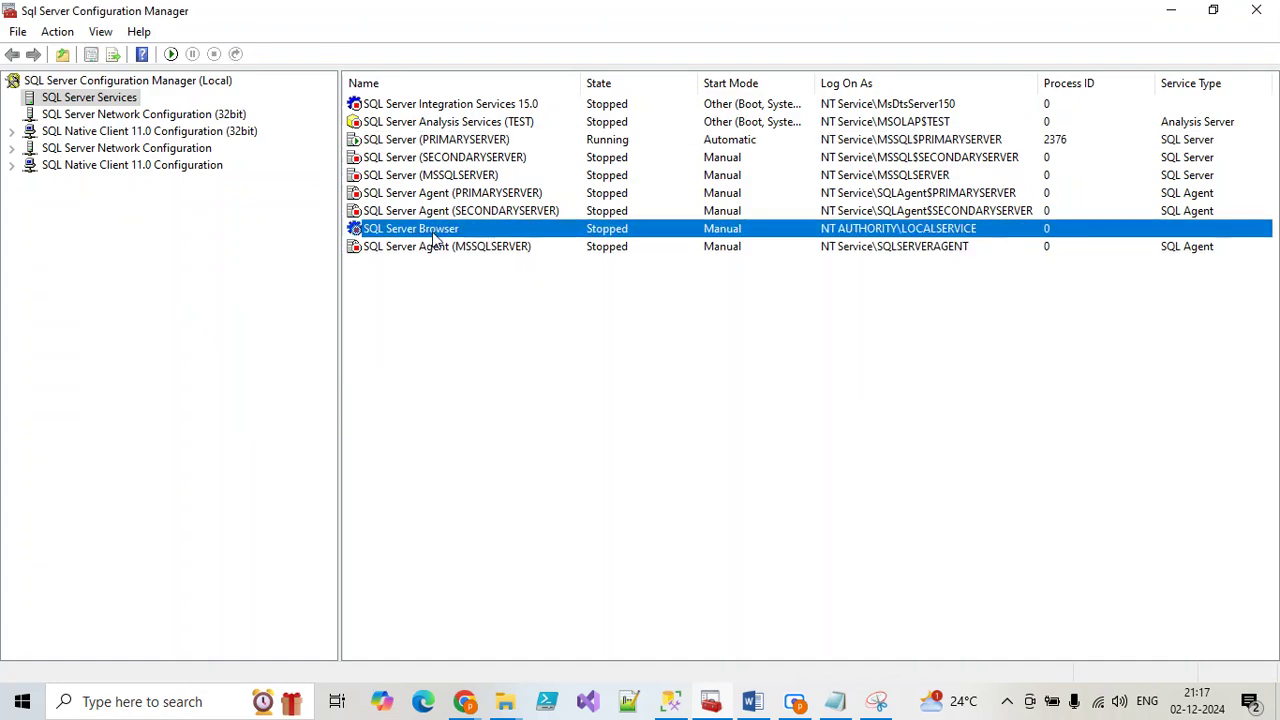
right_click(434, 236)
click(490, 354)
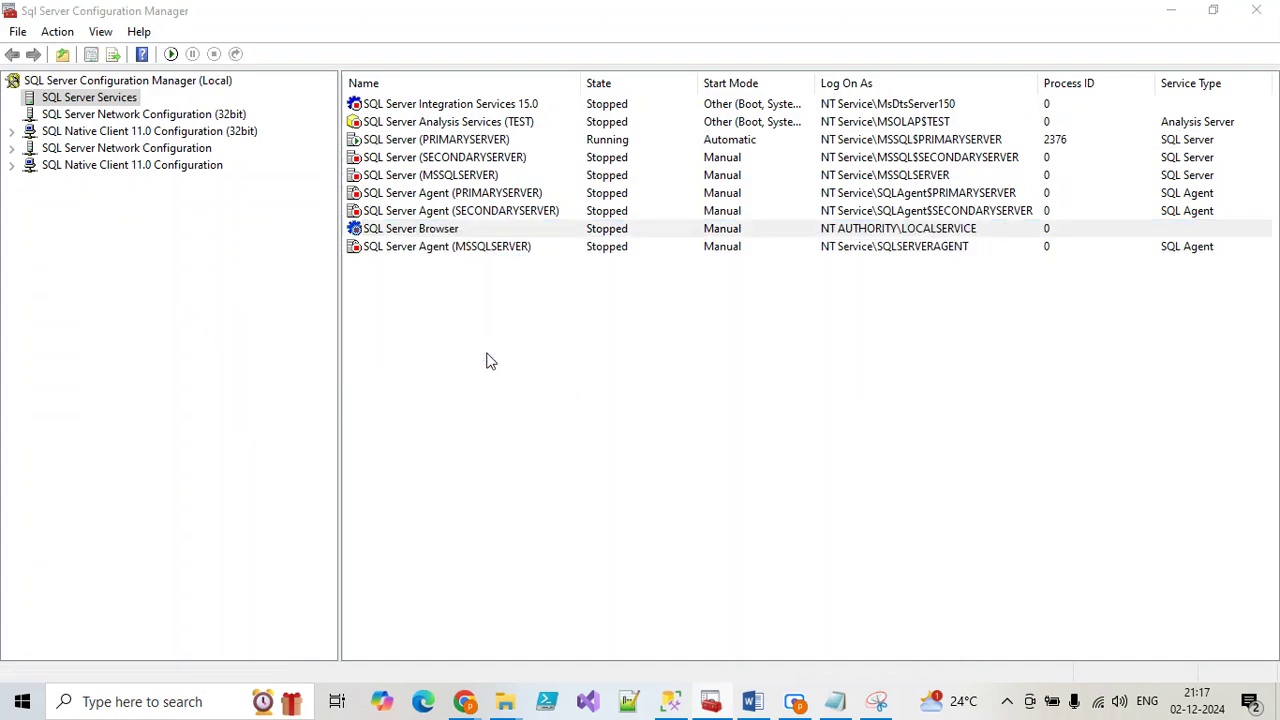
click(518, 153)
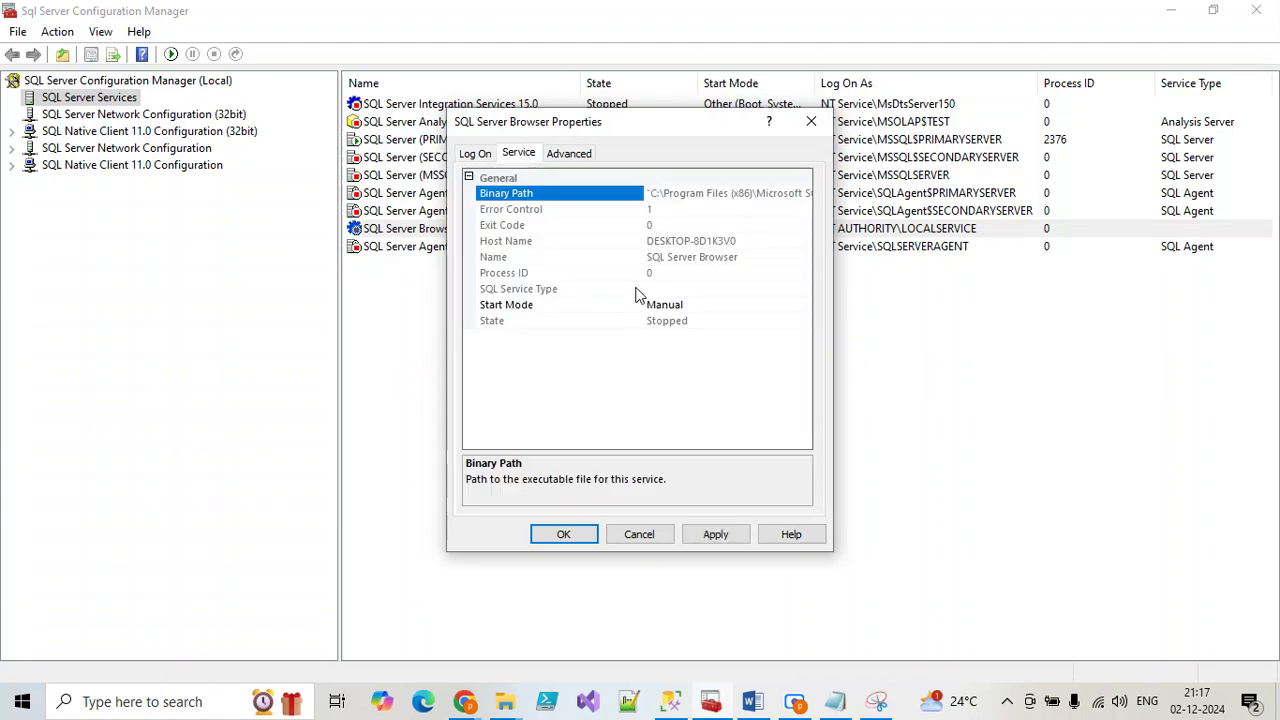
click(663, 306)
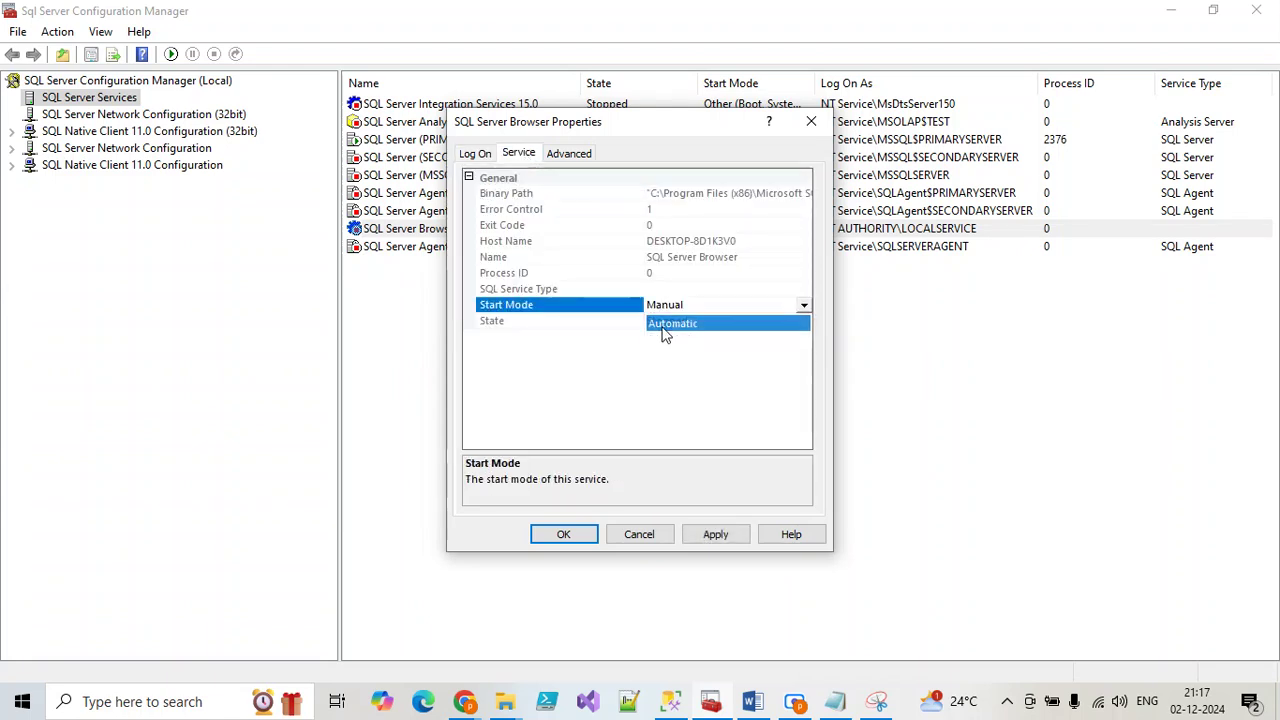
click(672, 323)
click(707, 528)
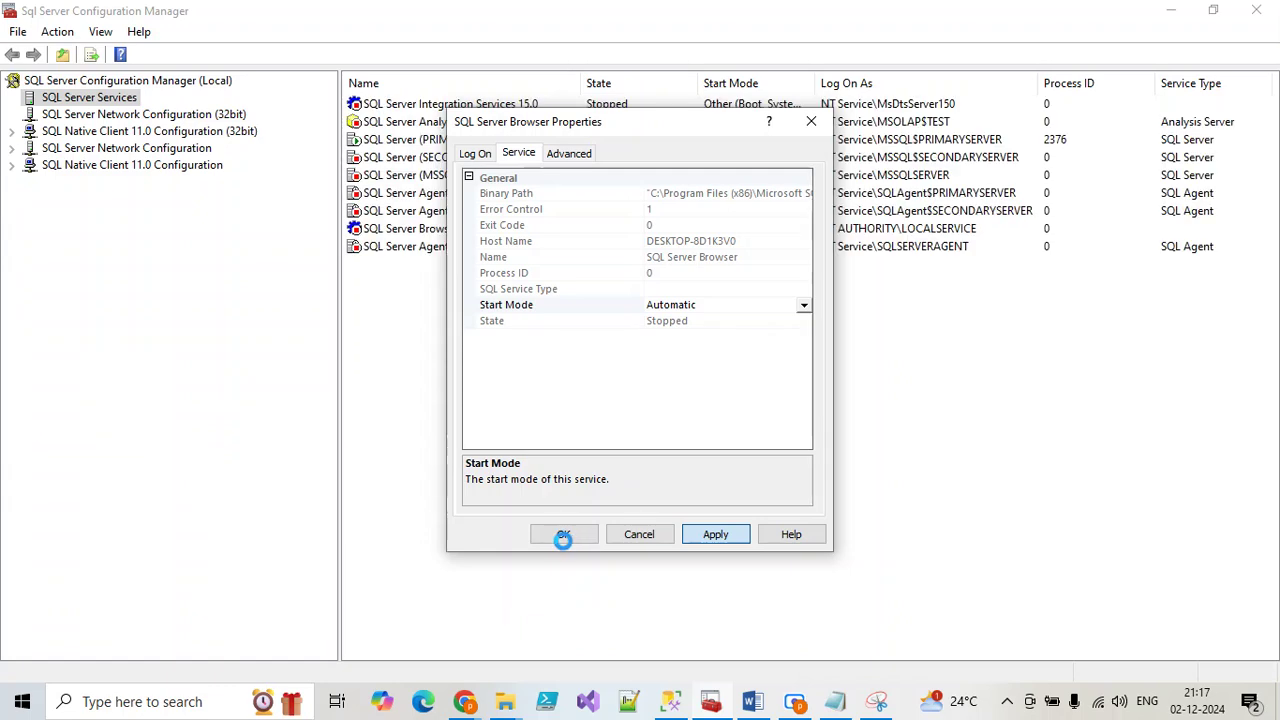
click(563, 535)
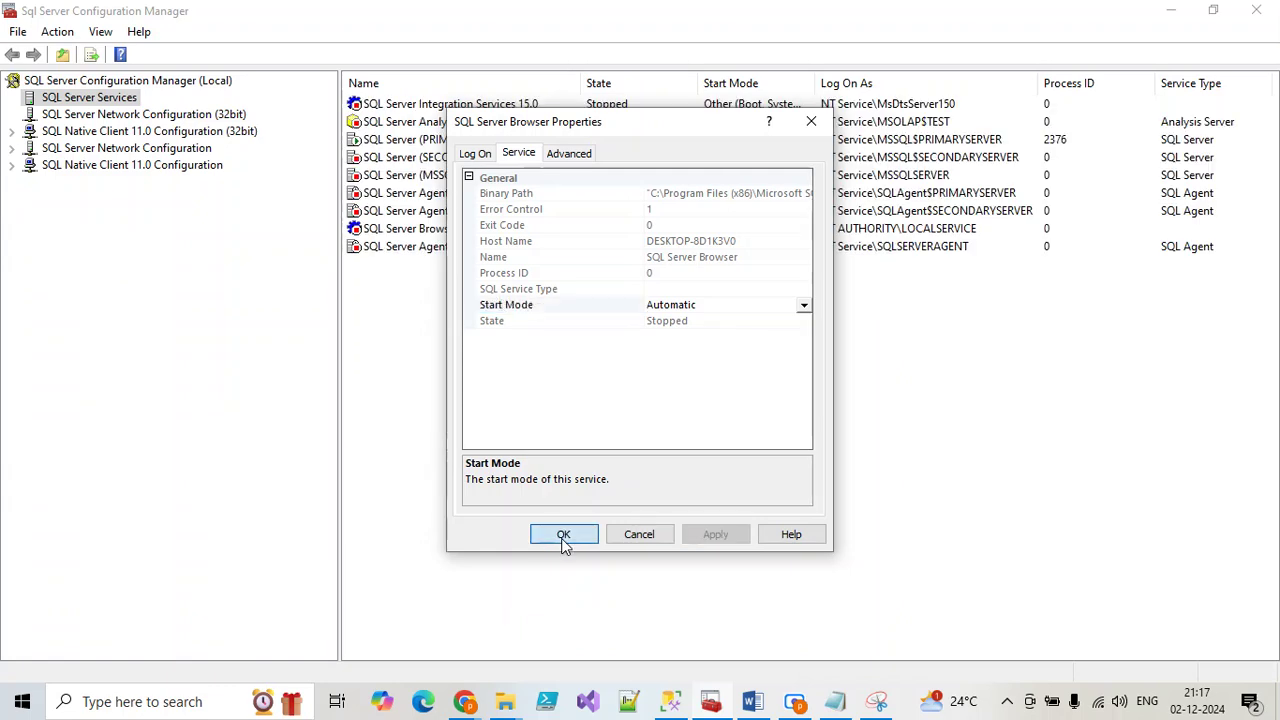
right_click(418, 237)
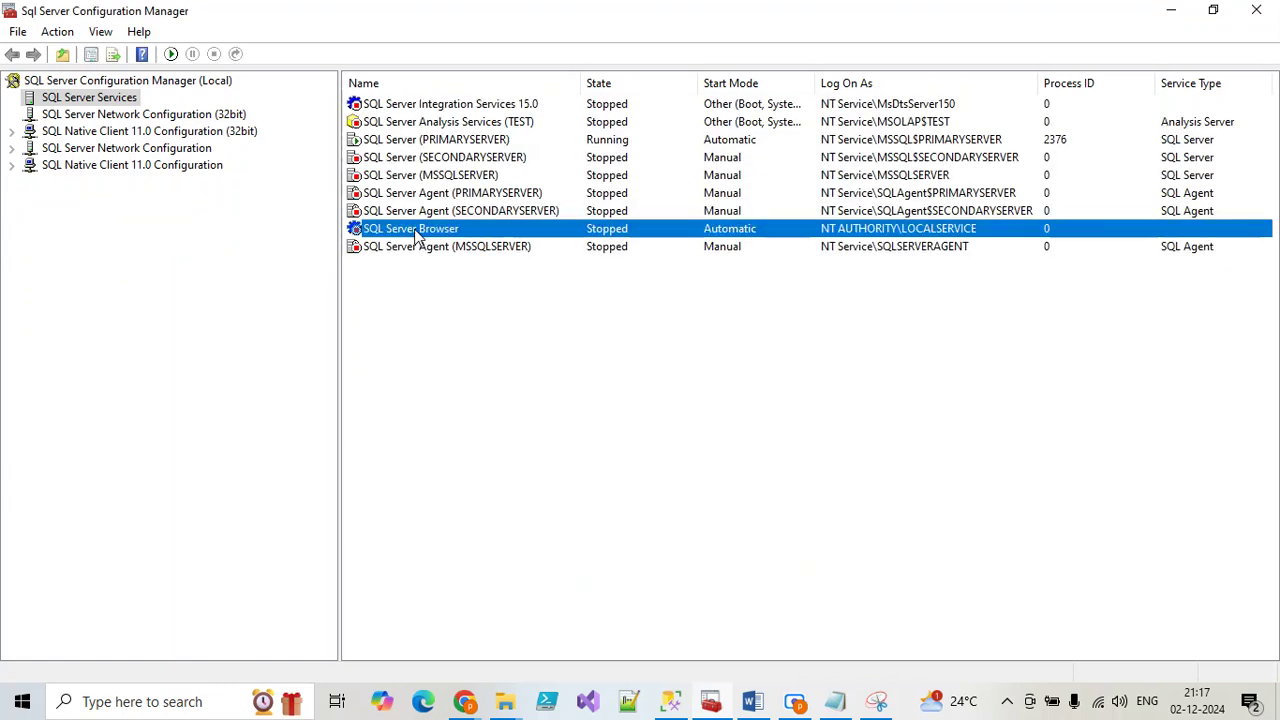
click(460, 245)
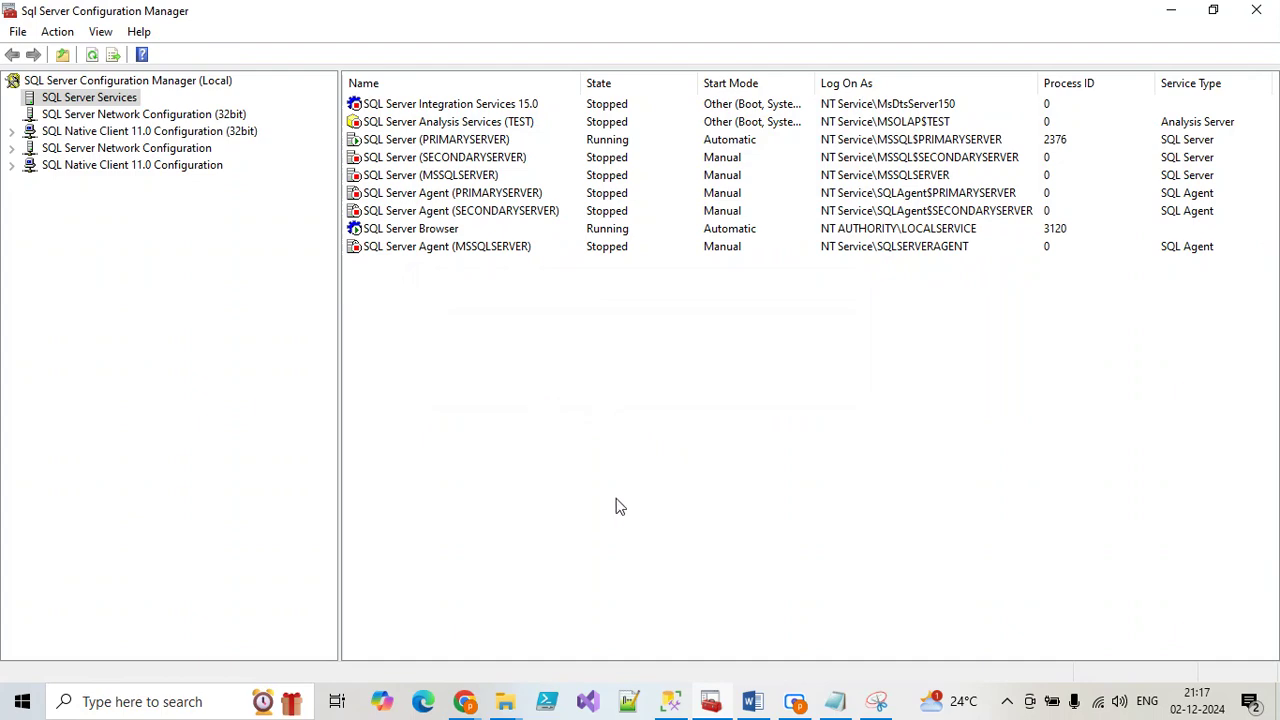
Switch to SQL Server Management Studio, refresh the PRIMARYSERVER instance and expand its databases
click(671, 701)
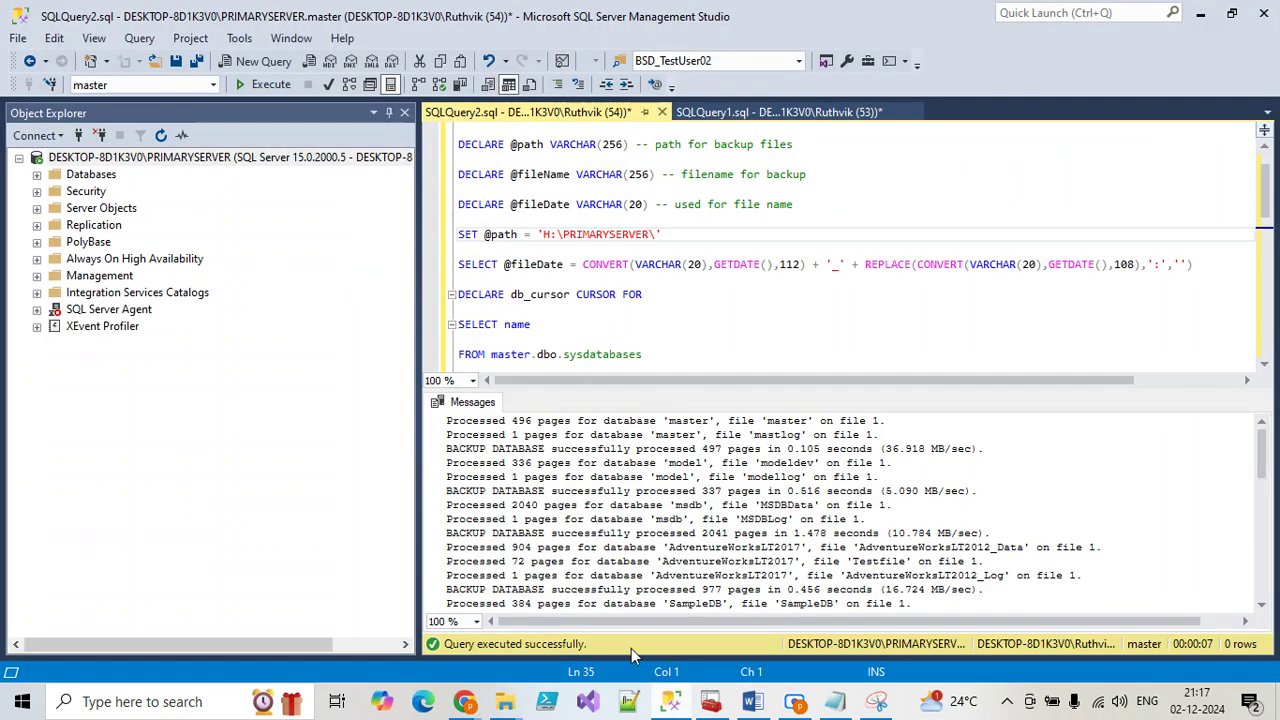
click(121, 157)
click(160, 135)
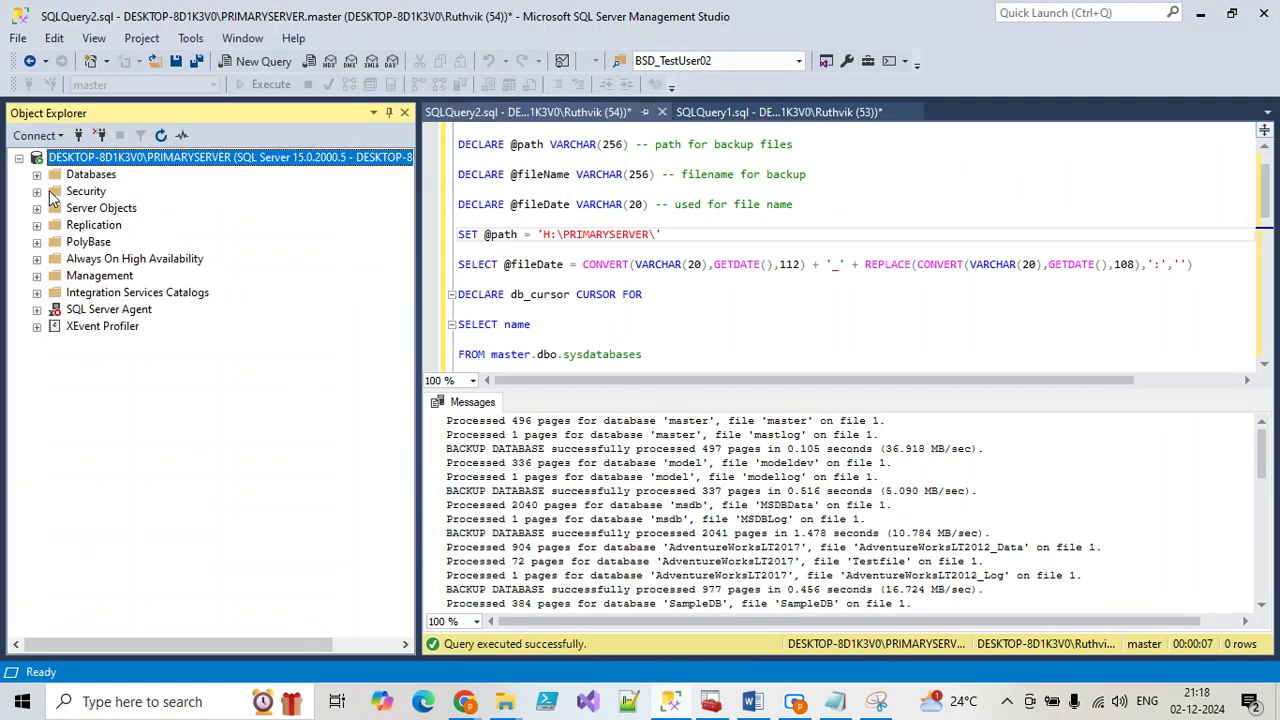
click(37, 176)
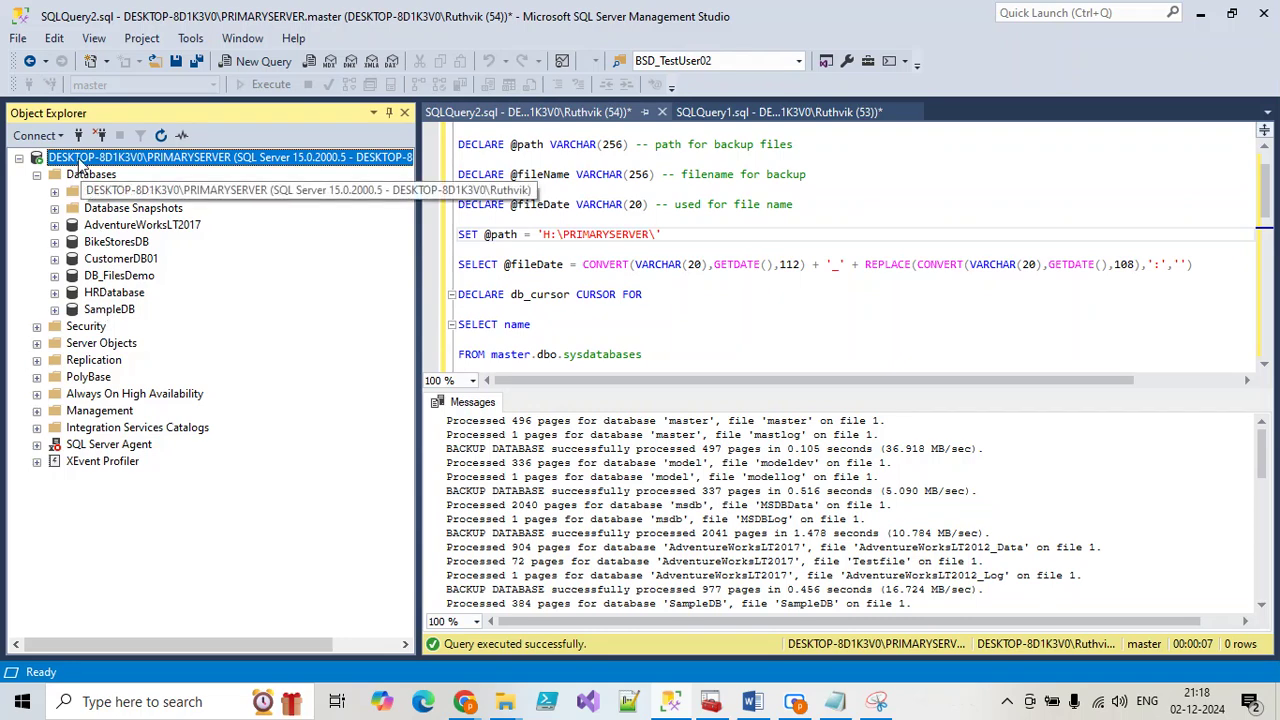
click(120, 277)
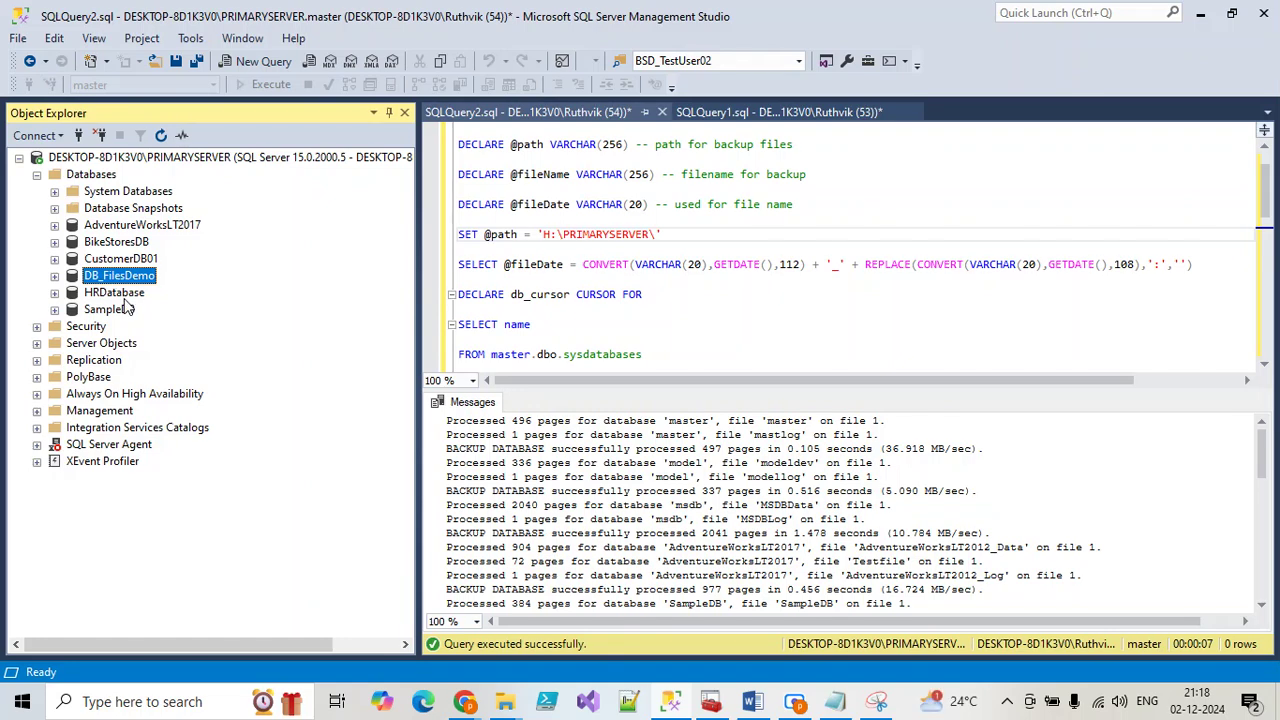
In the SQL Server Patching Word document, append "also take the screenshot of databases in instance level." to the services screenshot bullet, correcting the spelling of "databases"
click(753, 703)
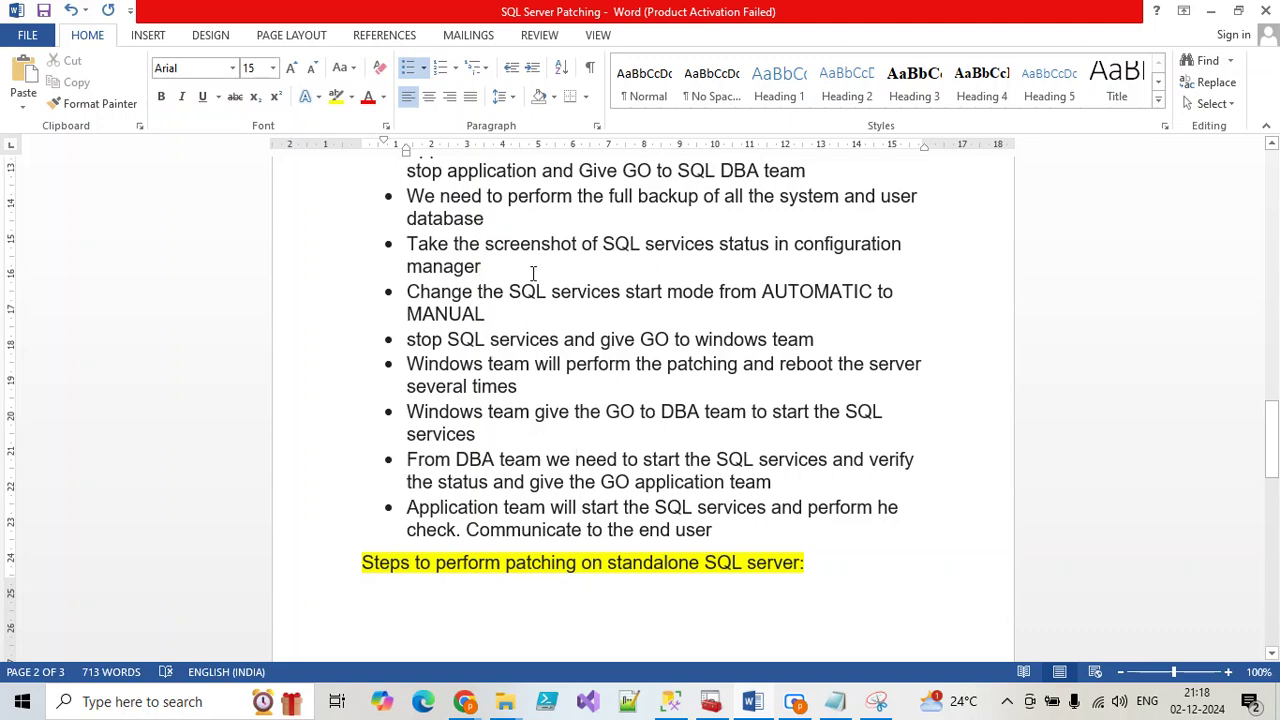
scroll(530, 255, up, 1)
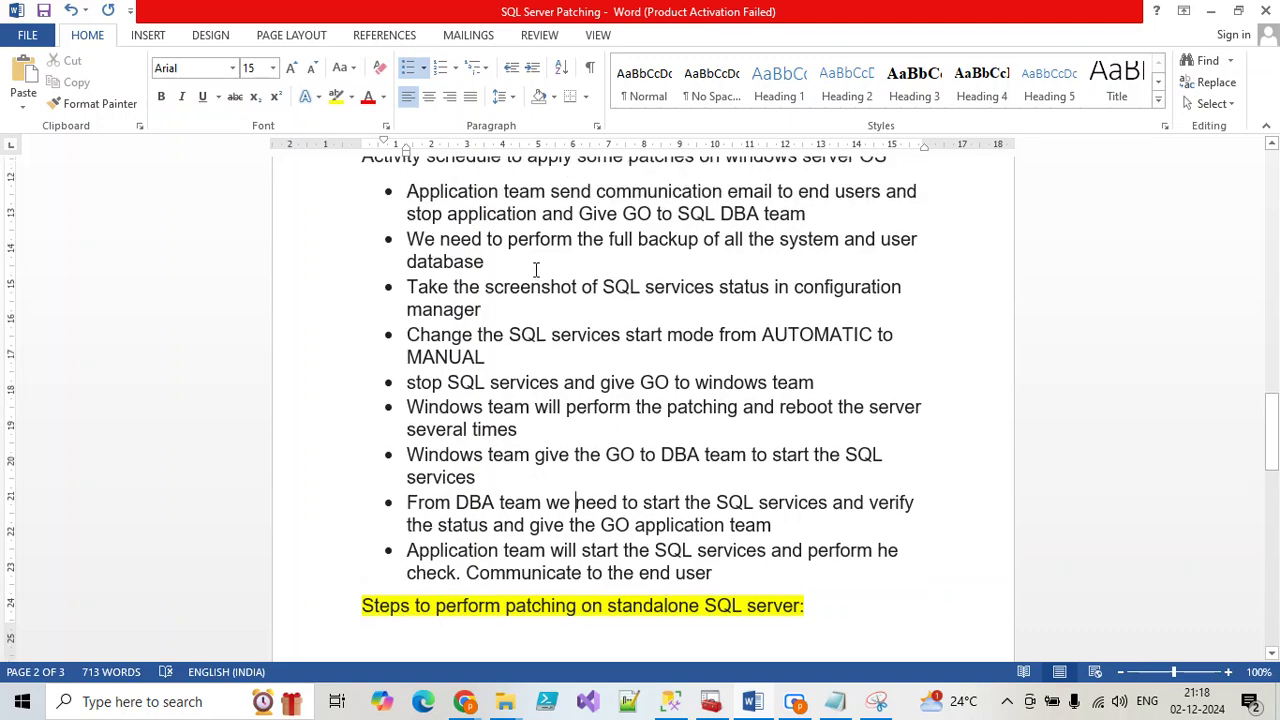
click(493, 311)
text(a)
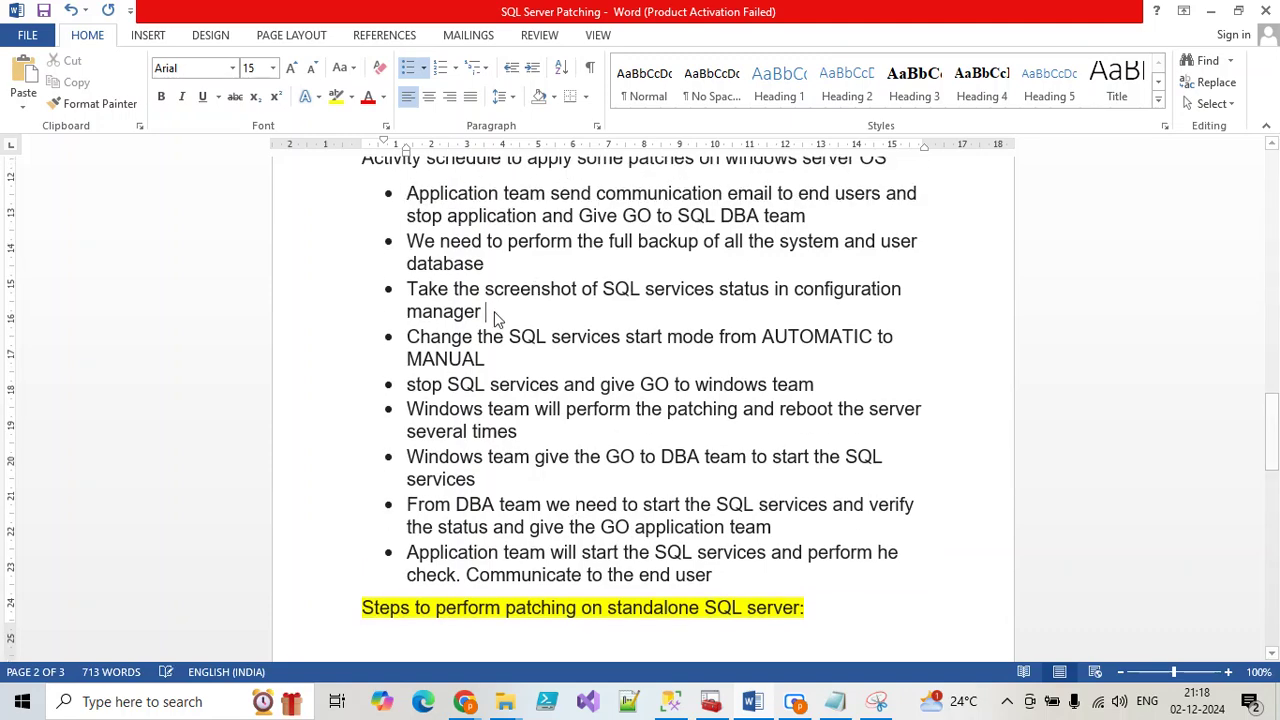
text(l)
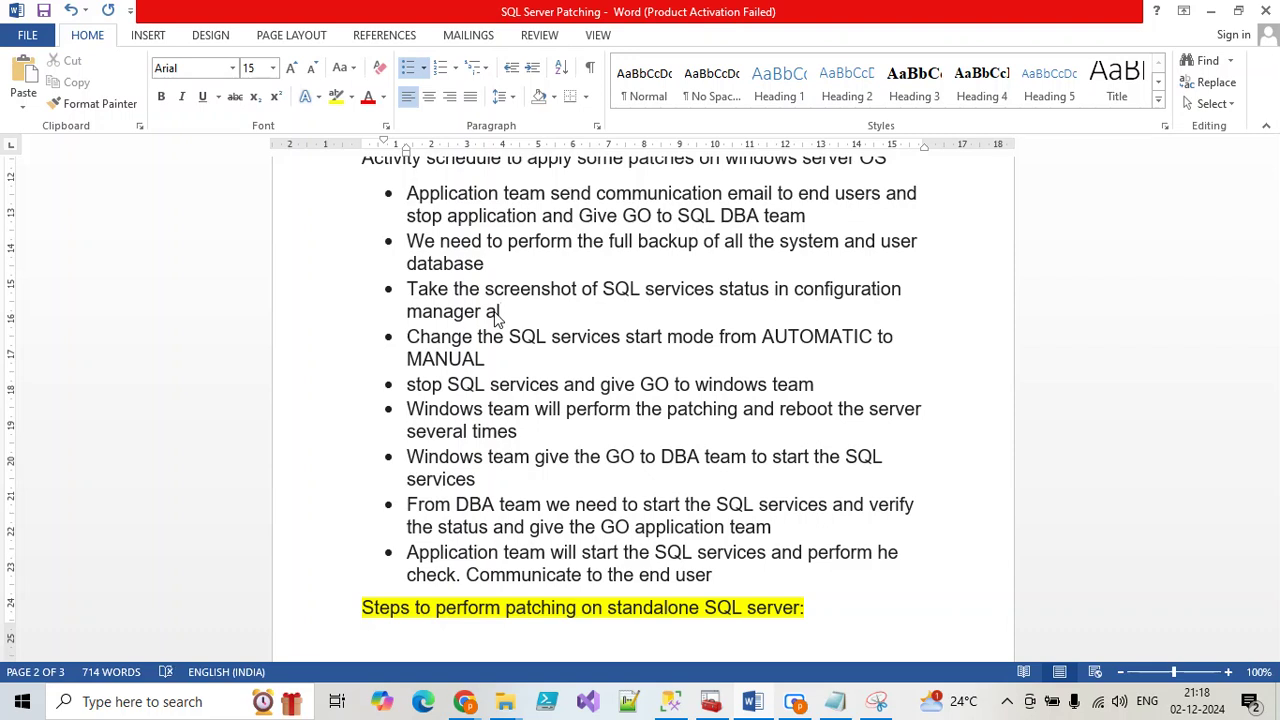
text(so take the sc)
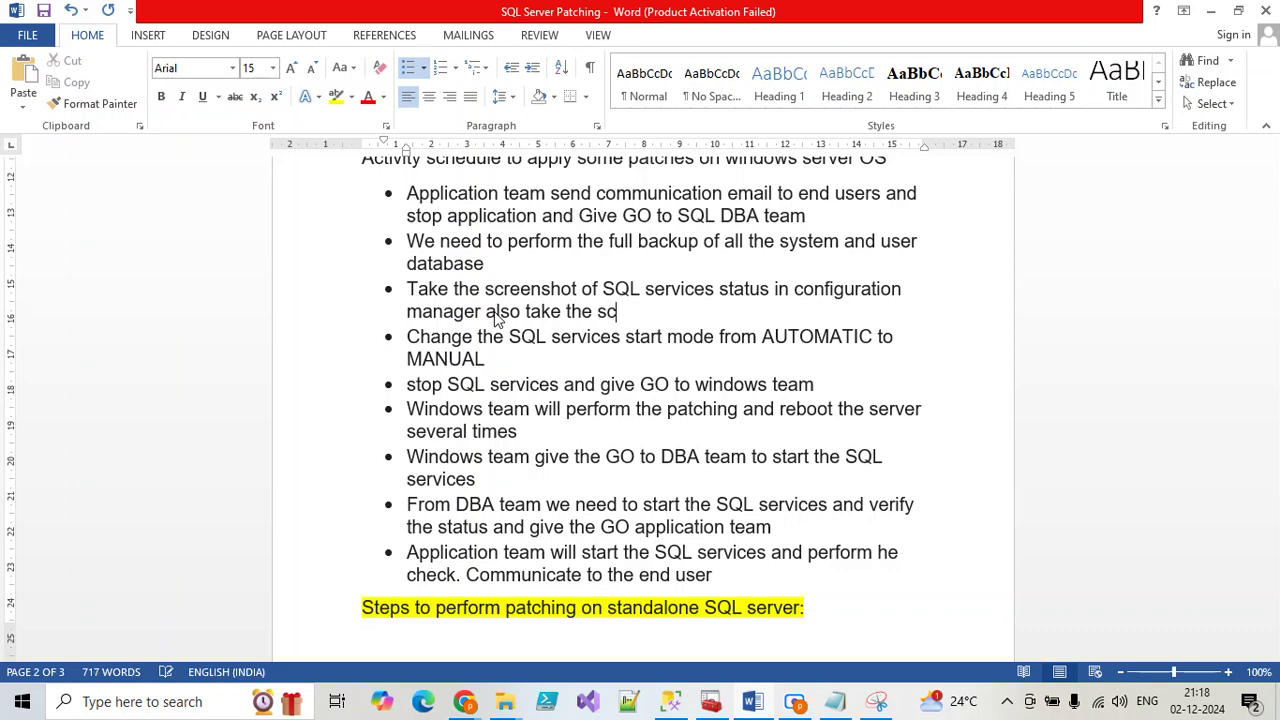
text(reenshot o)
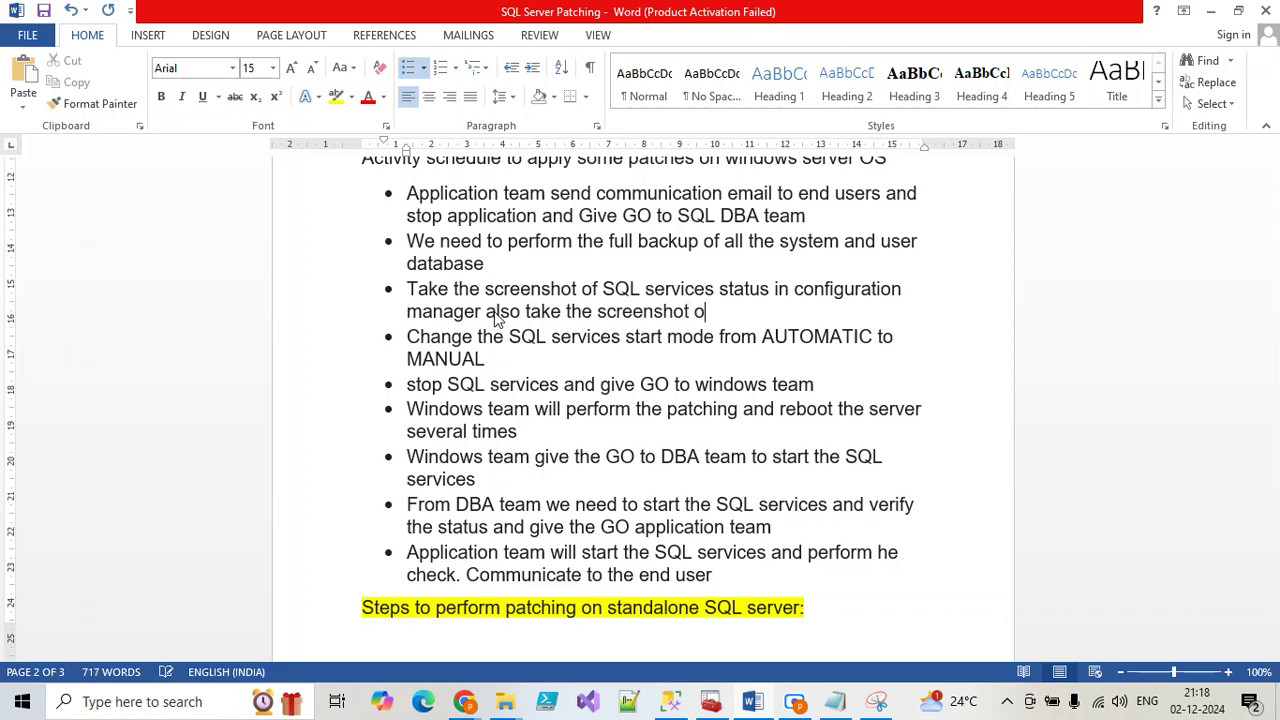
text(f databses)
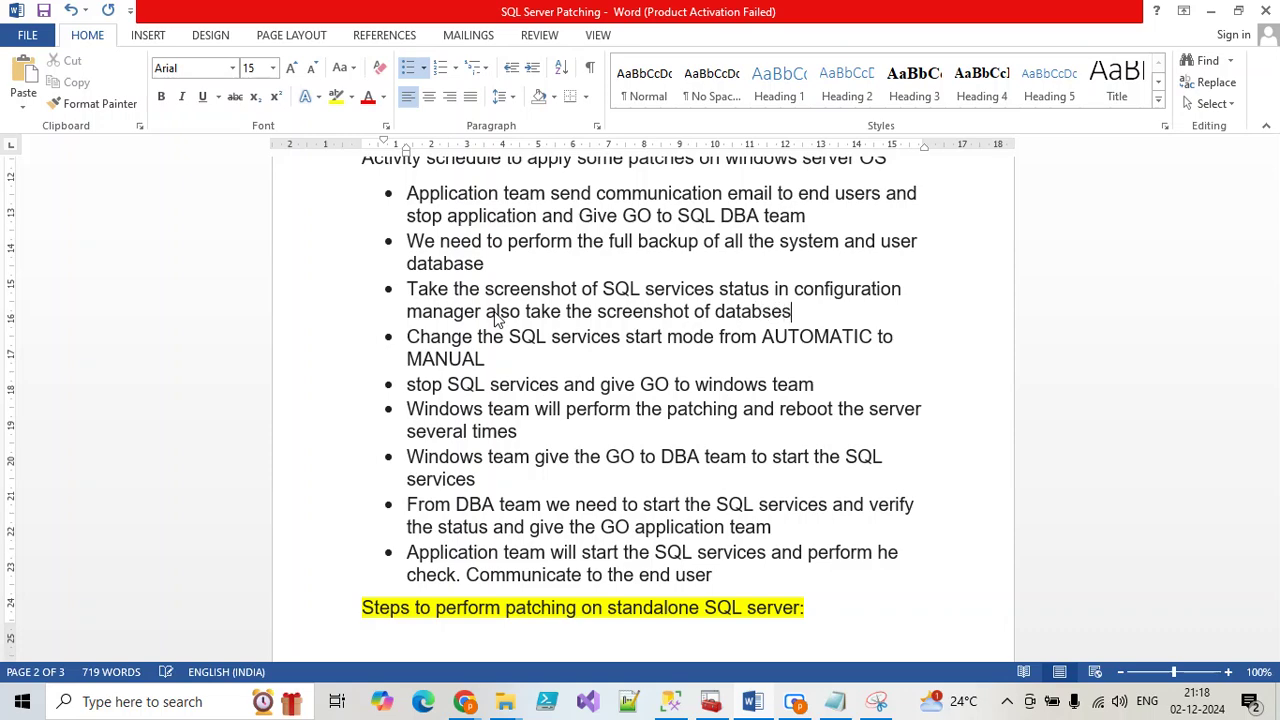
text( in instance le)
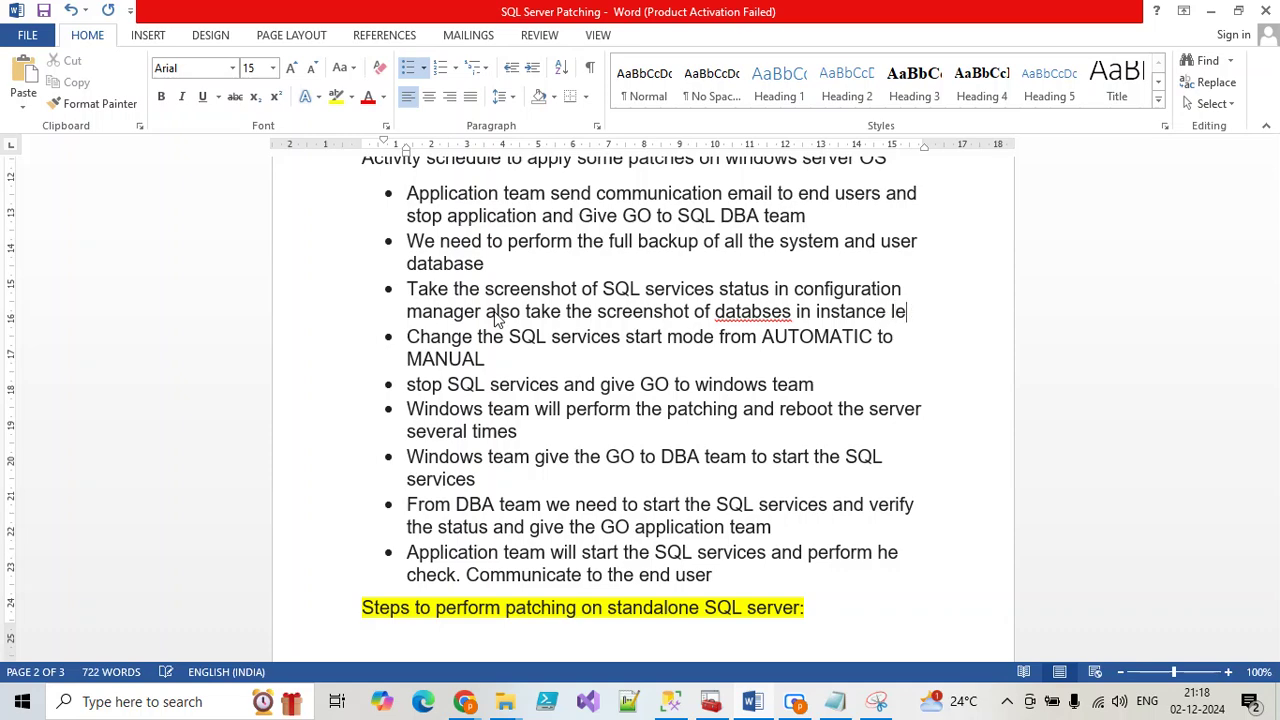
text(vel)
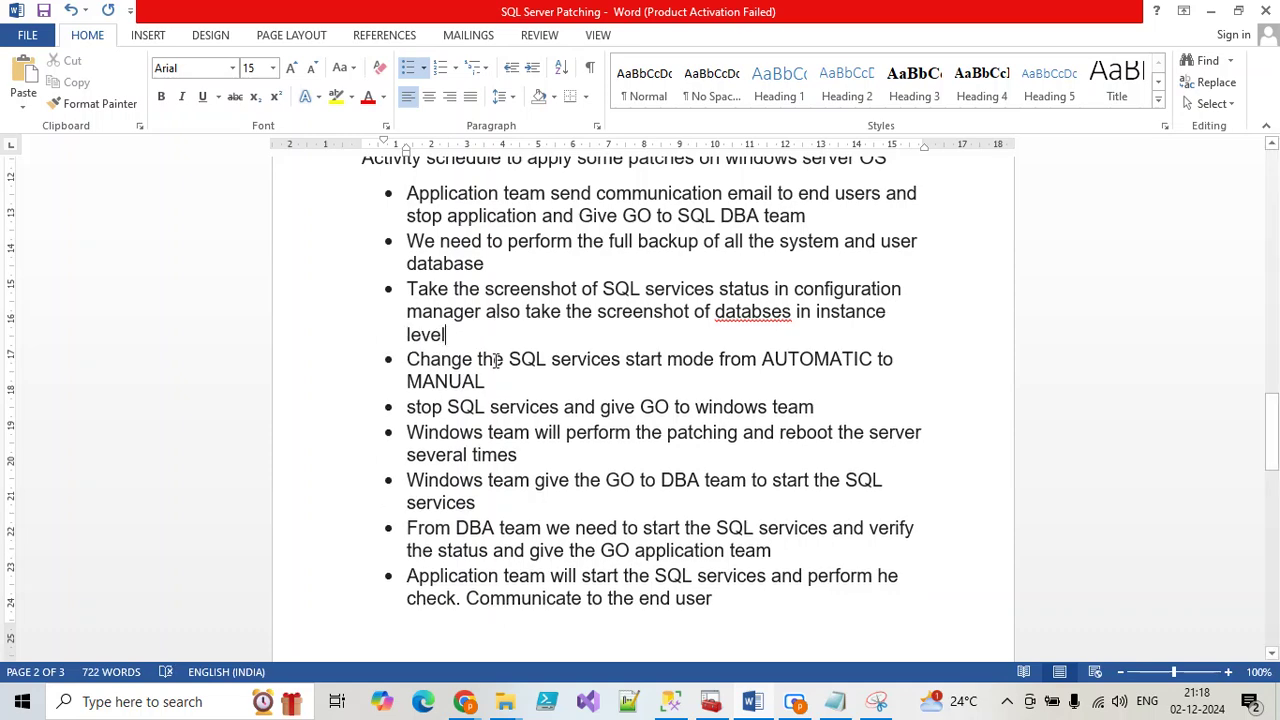
text(.)
right_click(765, 313)
key(Escape)
text(a)
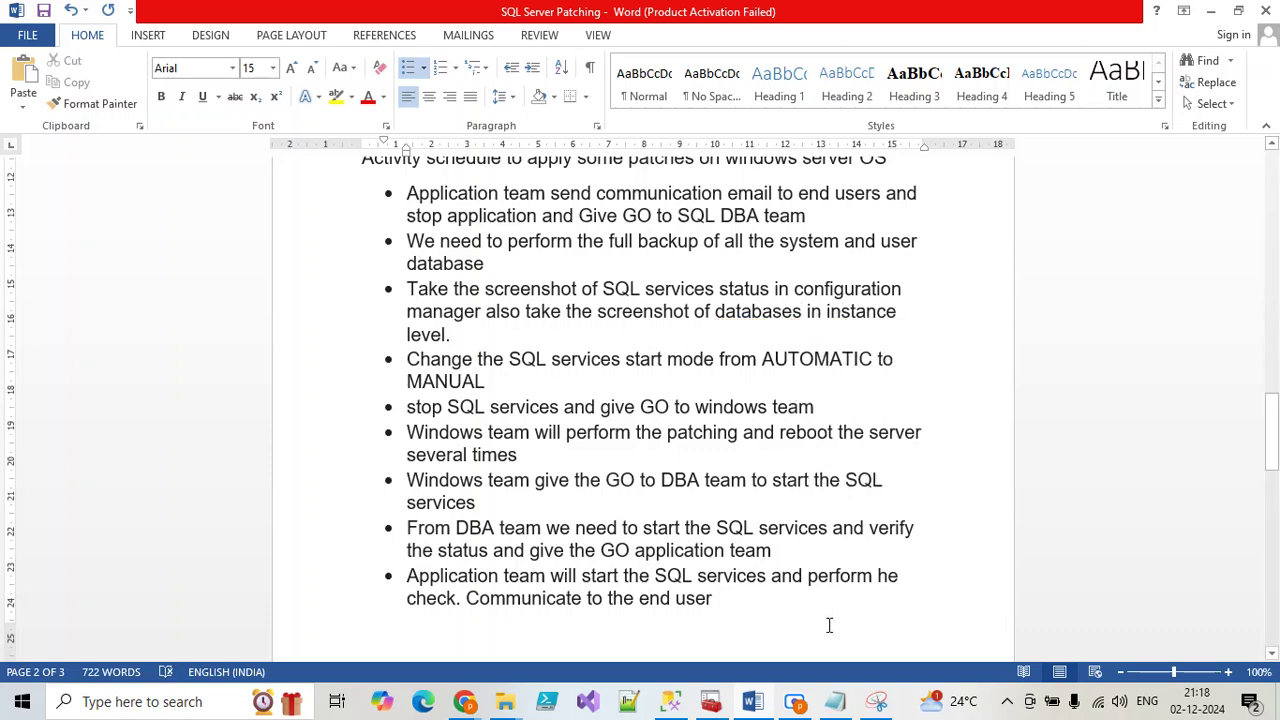
Switch back to SQL Server Management Studio and take the BikeStoresDB database offline
click(672, 703)
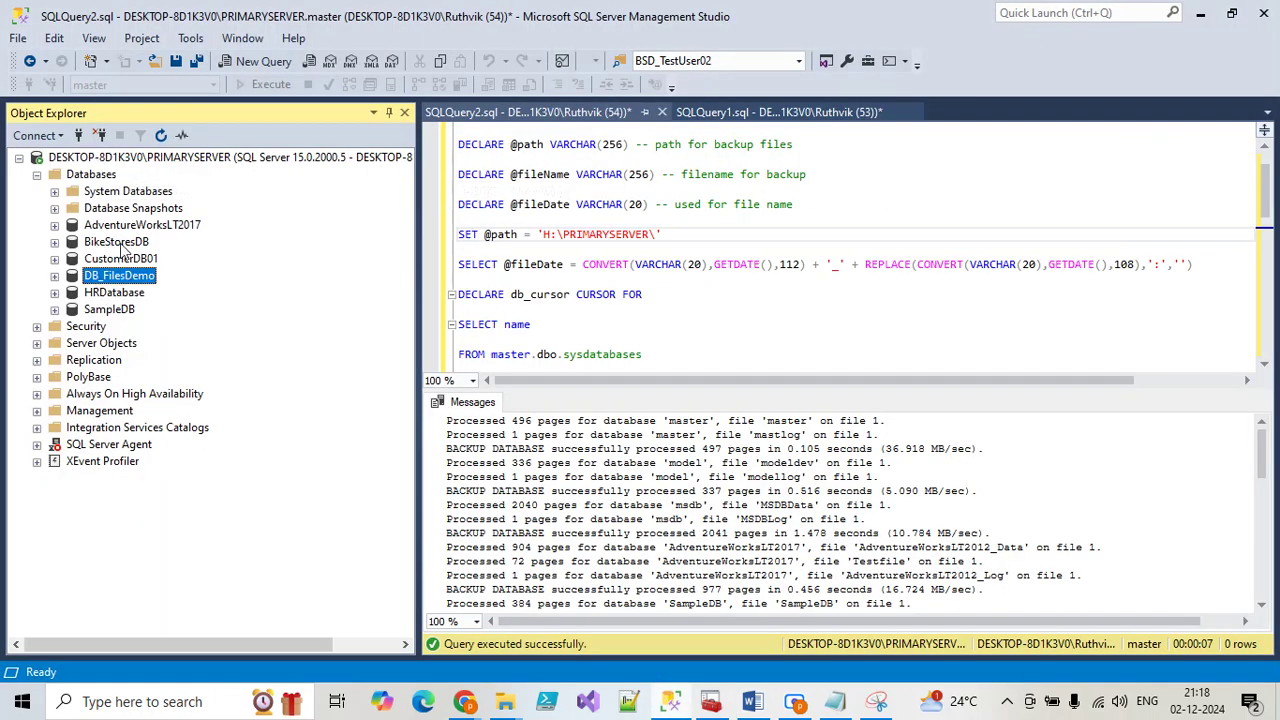
right_click(117, 313)
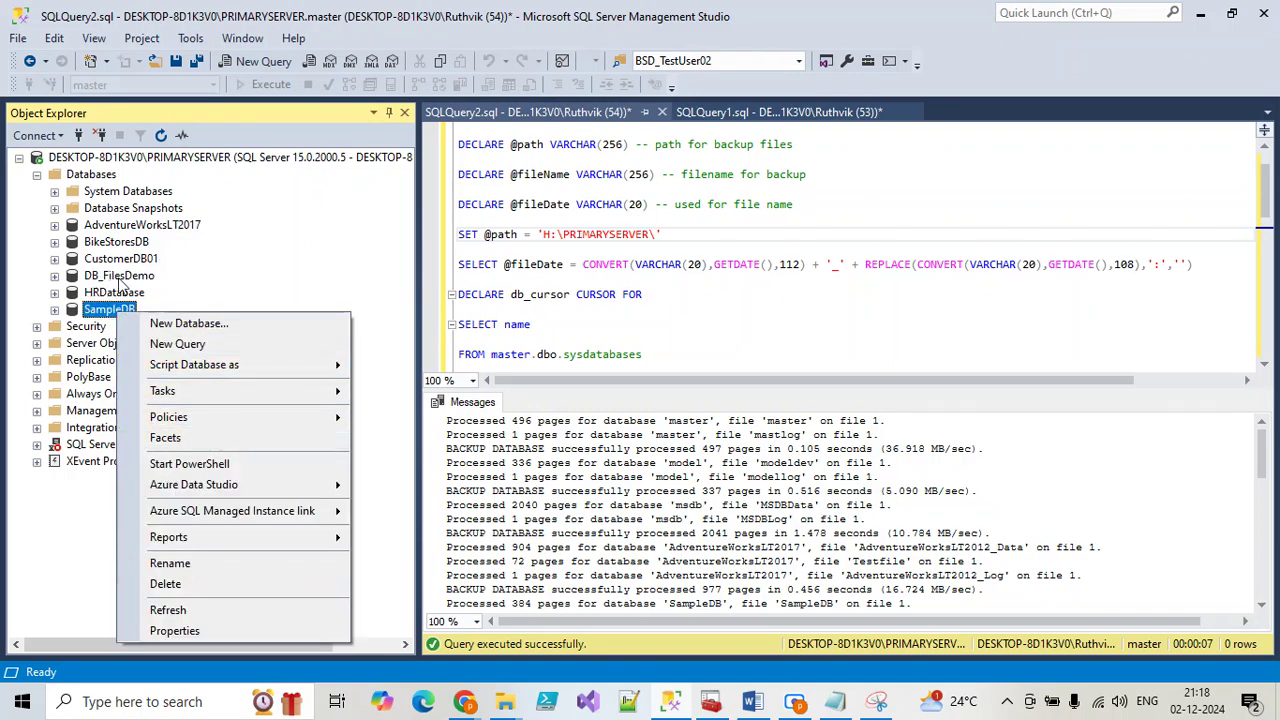
click(110, 246)
right_click(110, 255)
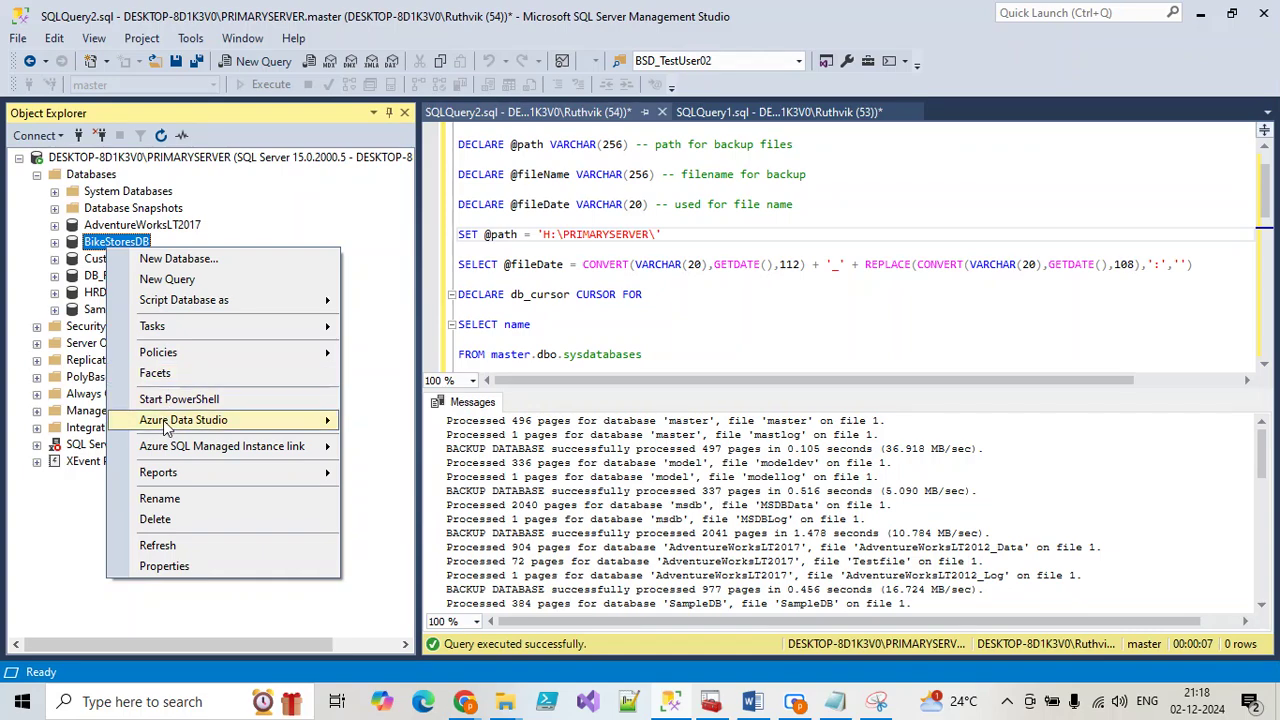
mouse_move(325, 328)
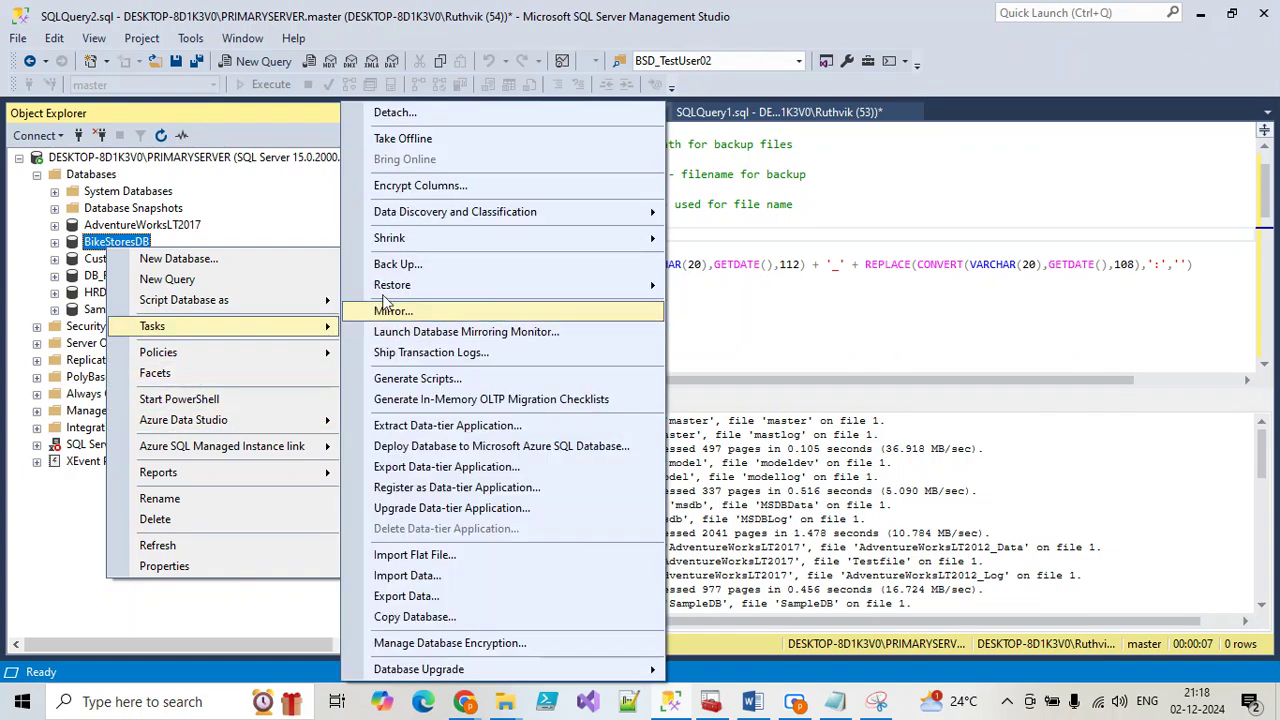
click(398, 147)
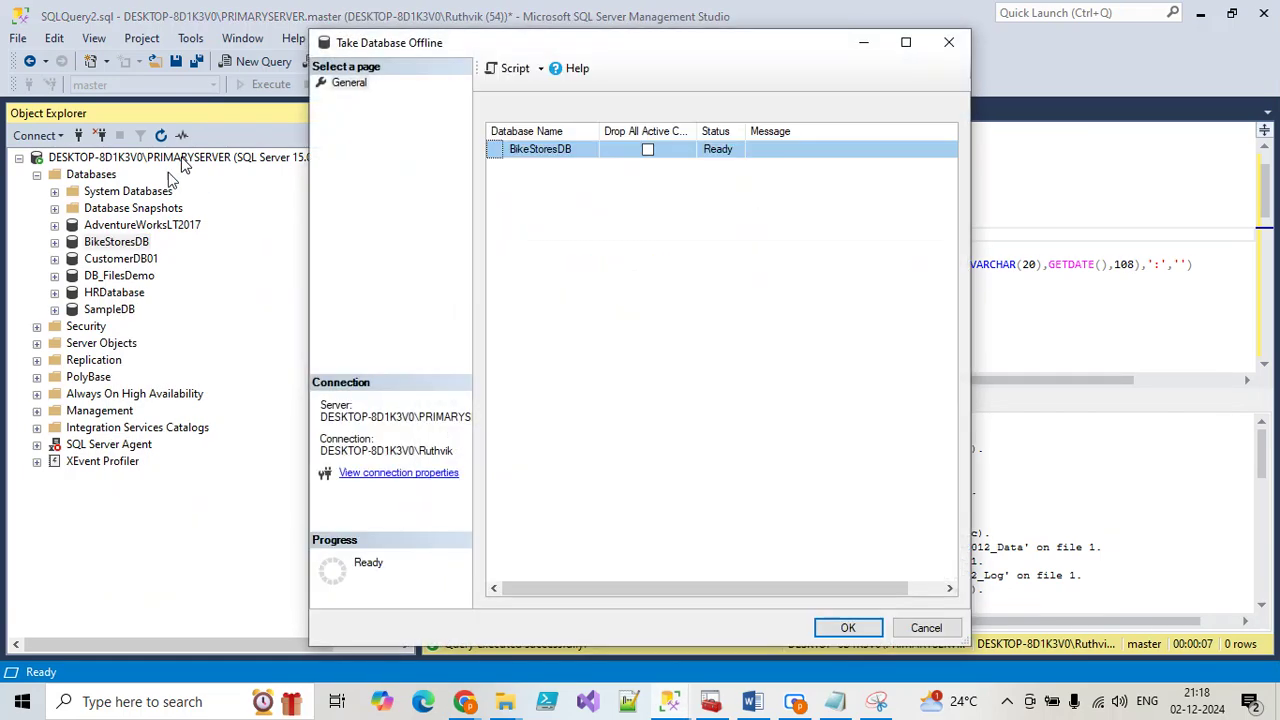
click(859, 628)
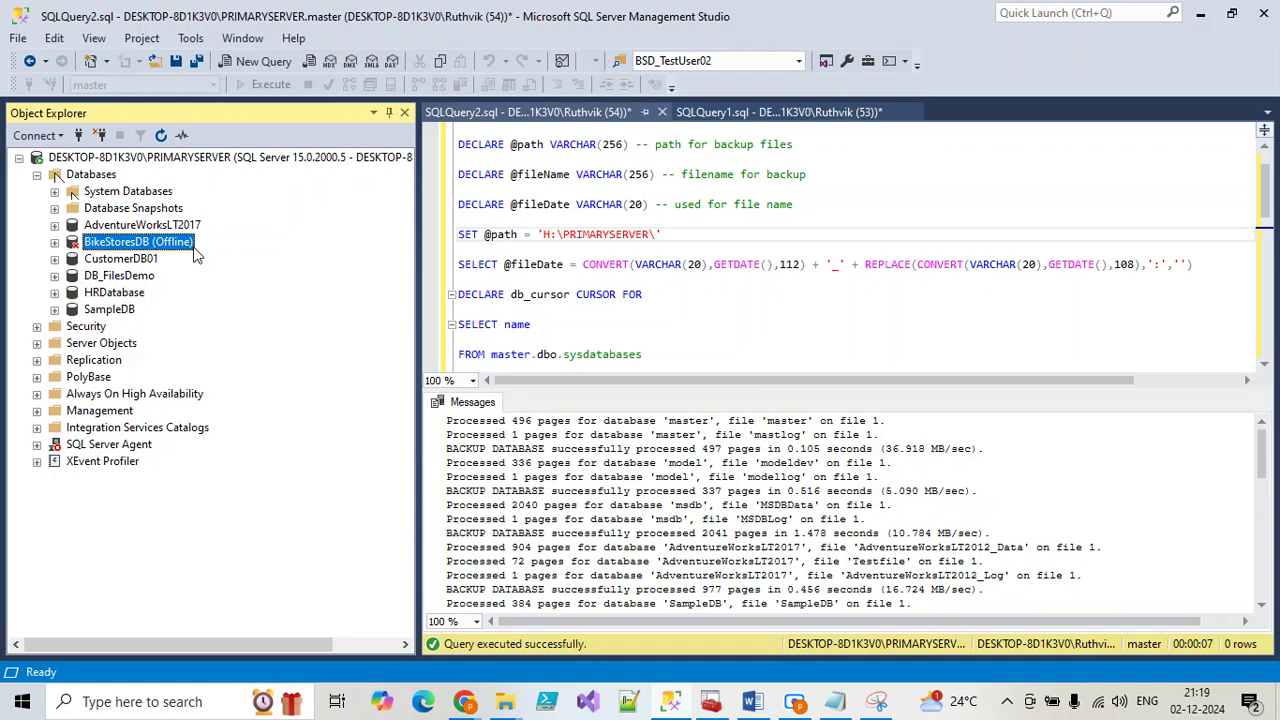
Switch to the SQL Server Patching Word document and add "(If any database is offline)" after "level" in the services screenshot bullet
click(752, 702)
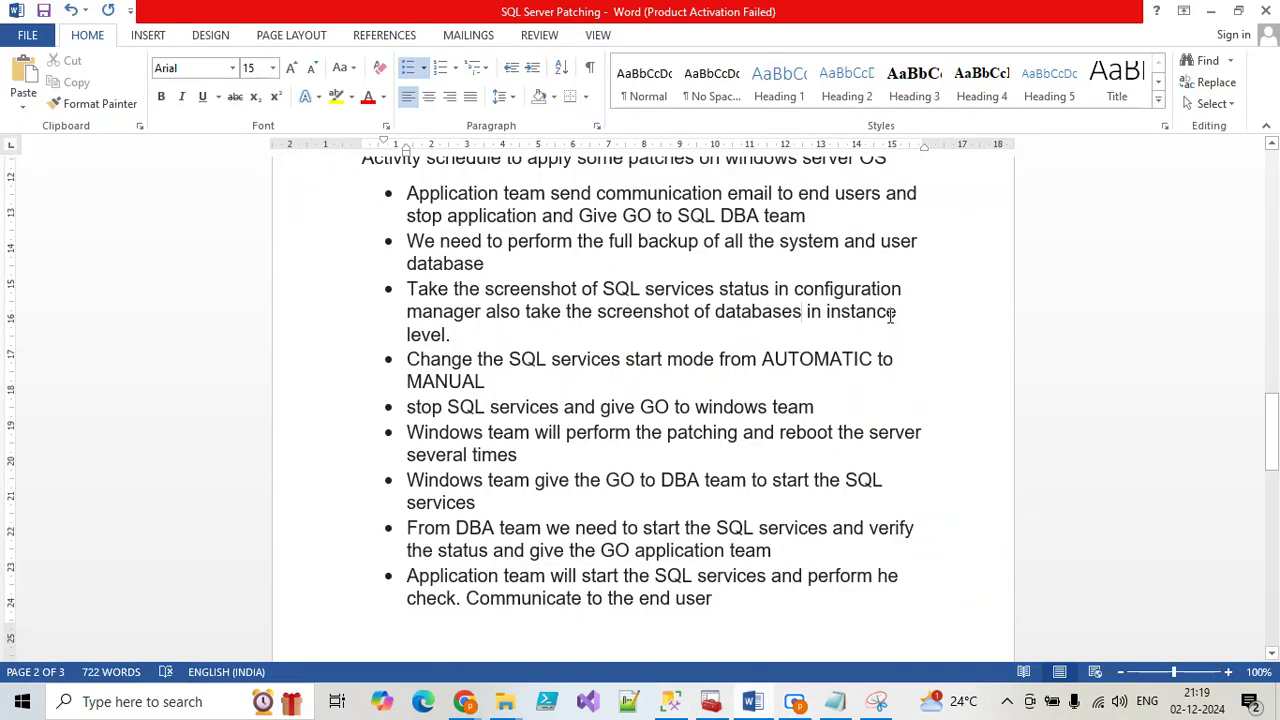
click(449, 335)
text((I)
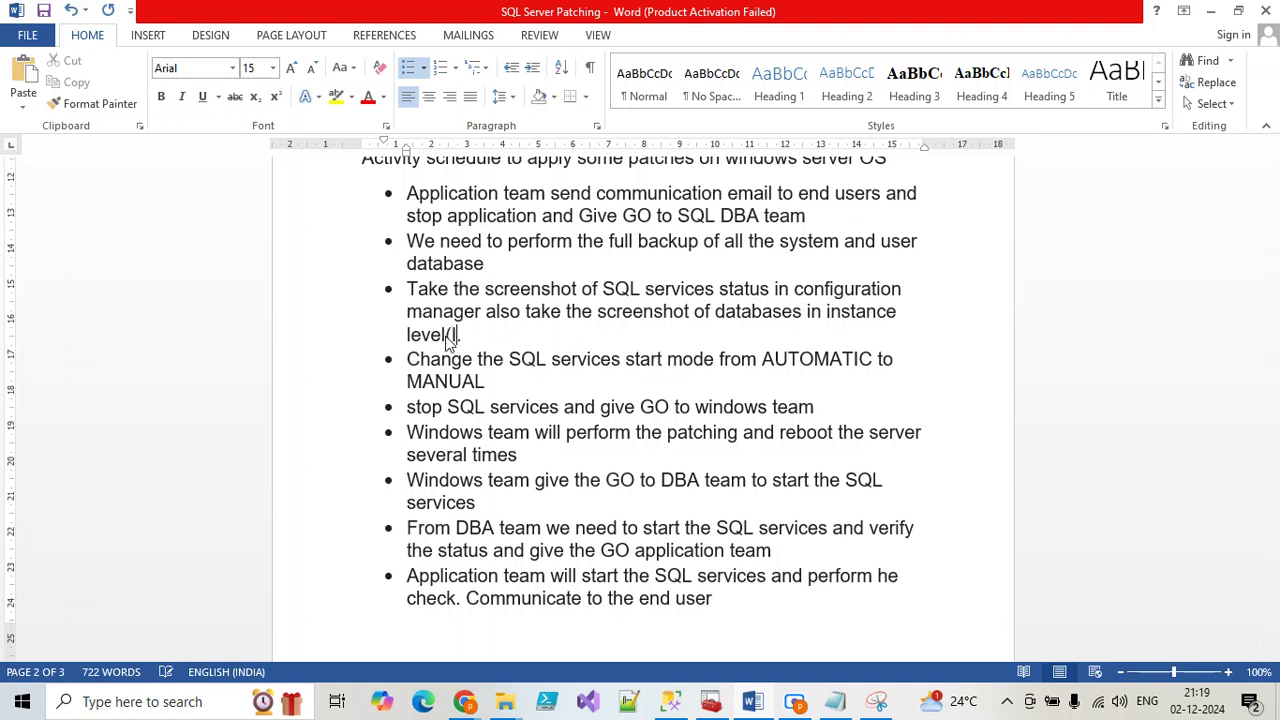
text(f any database i)
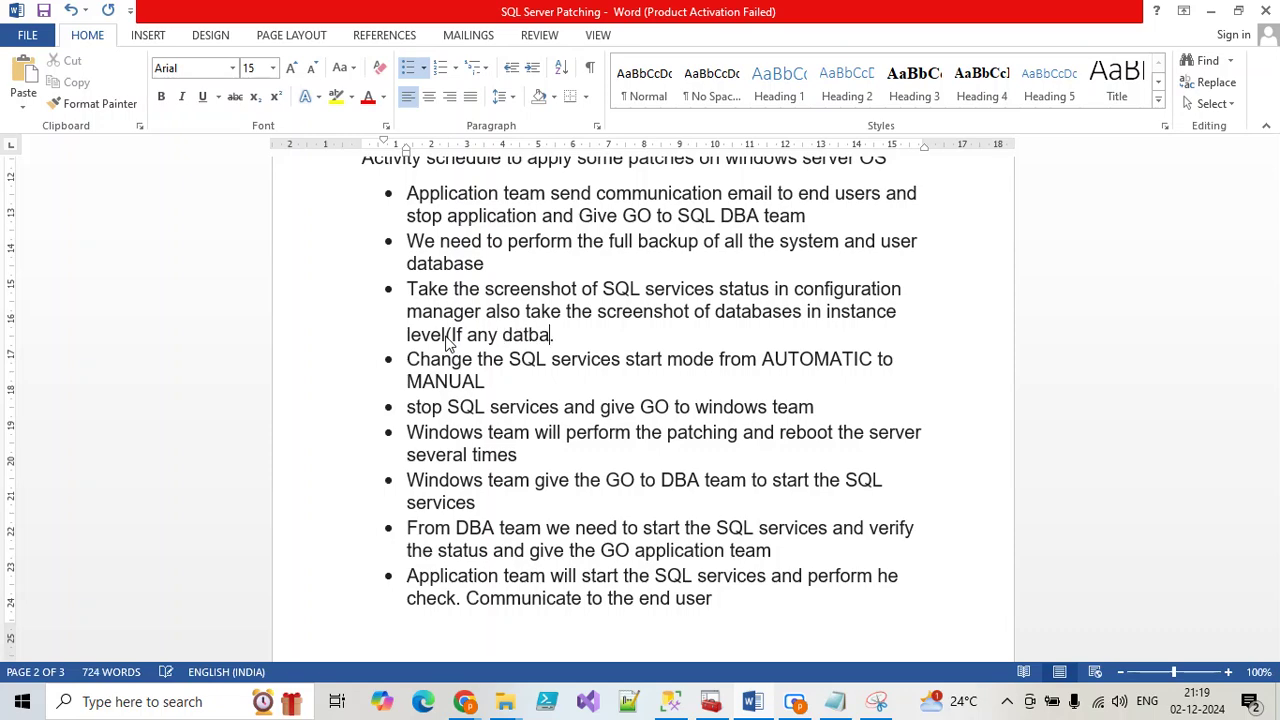
text(s offile)
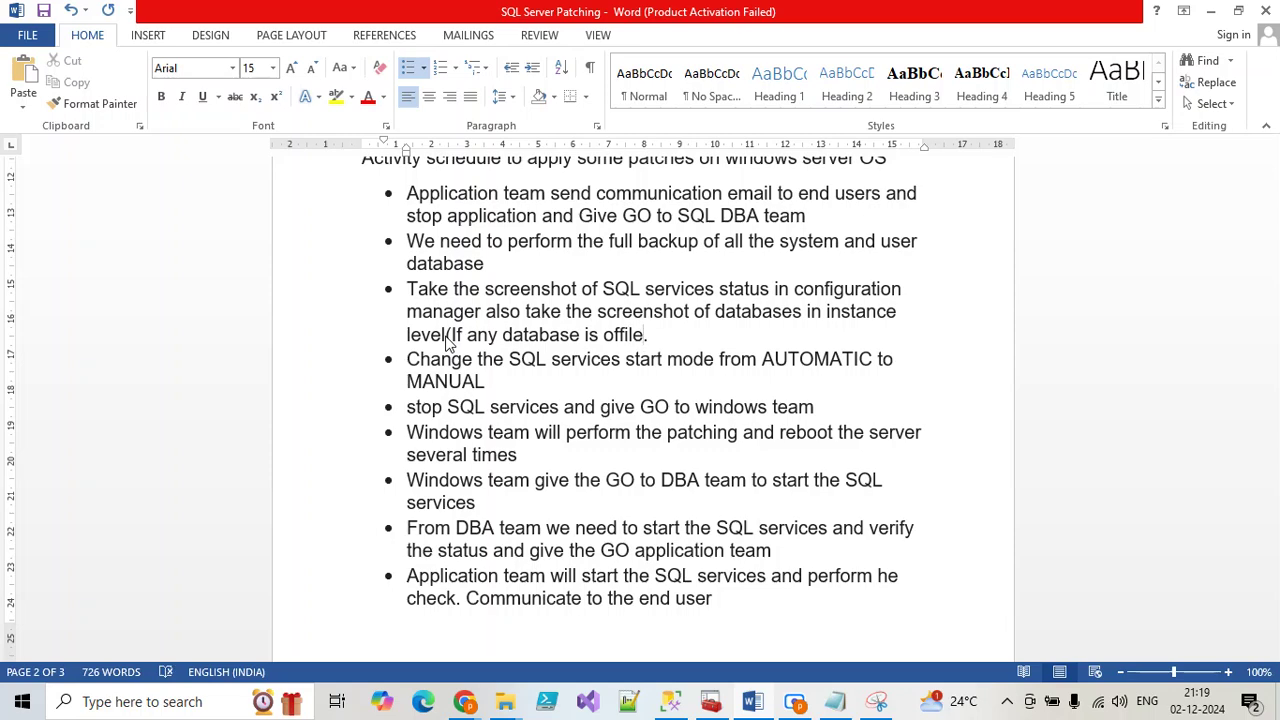
key(BackSpace)
key(BackSpace)
key(BackSpace)
text(line))
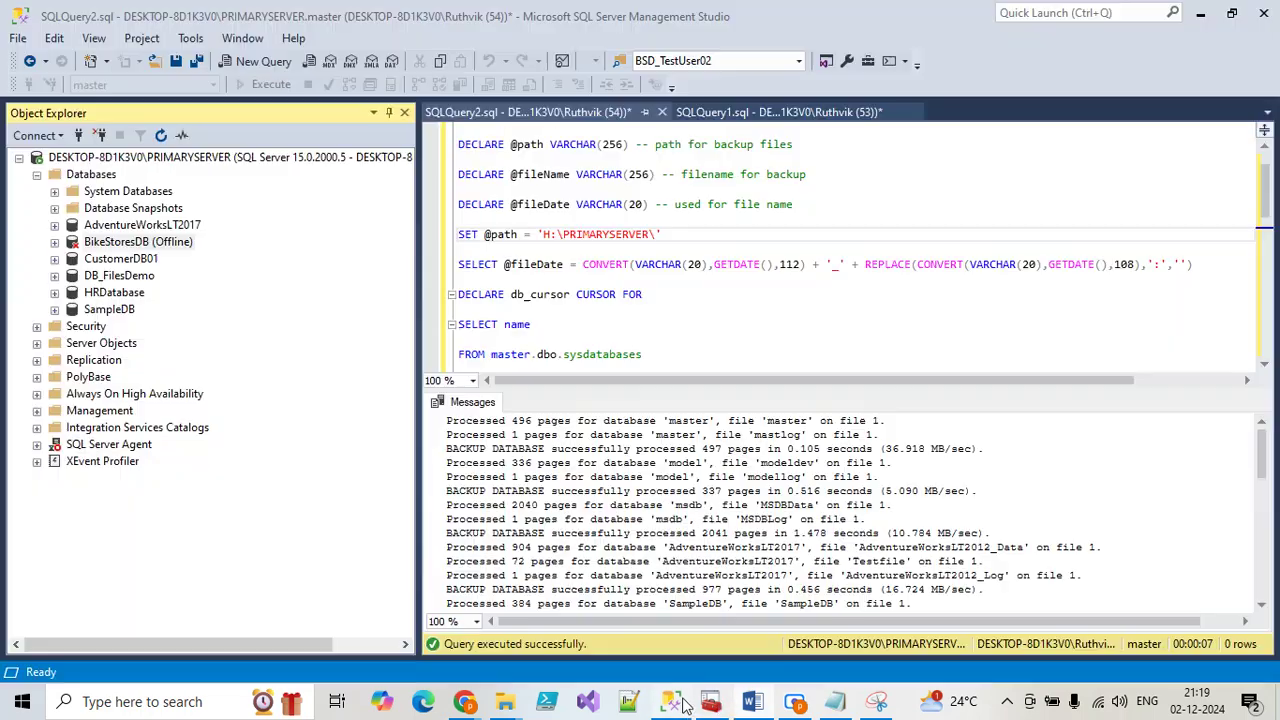
Switch to SQL Server Management Studio and bring the BikeStoresDB database back online
click(670, 701)
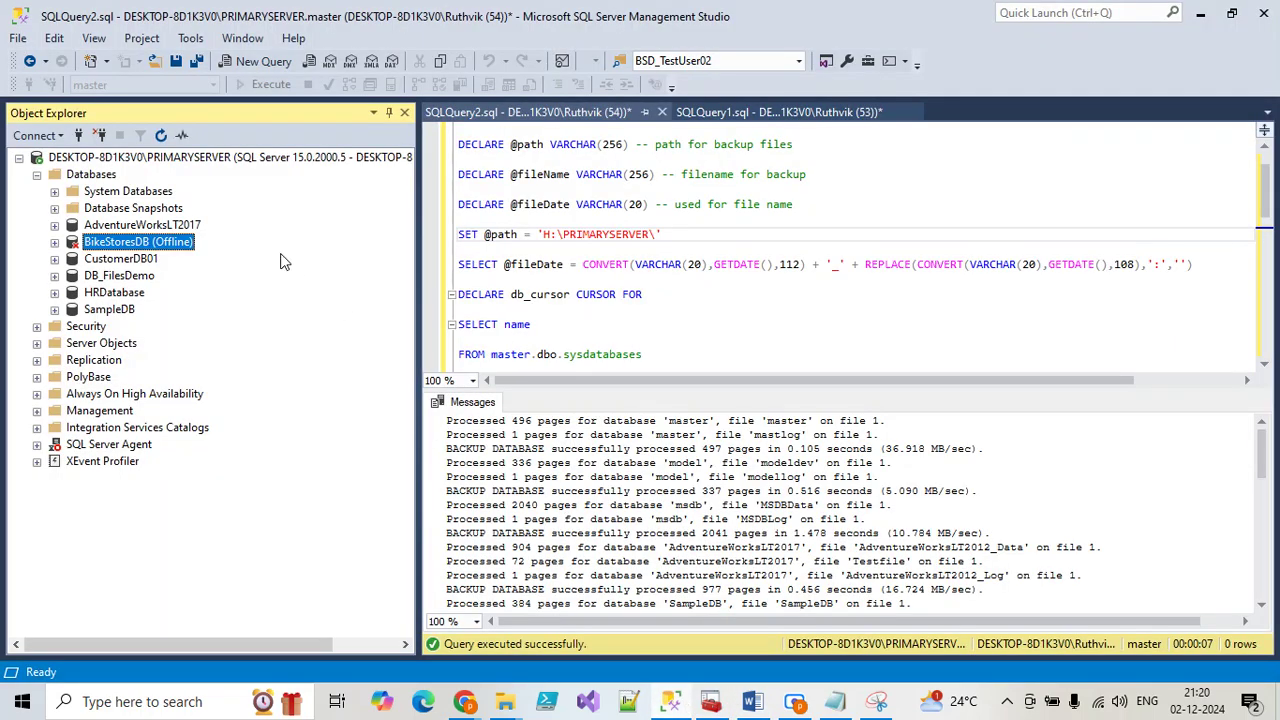
right_click(118, 250)
mouse_move(234, 328)
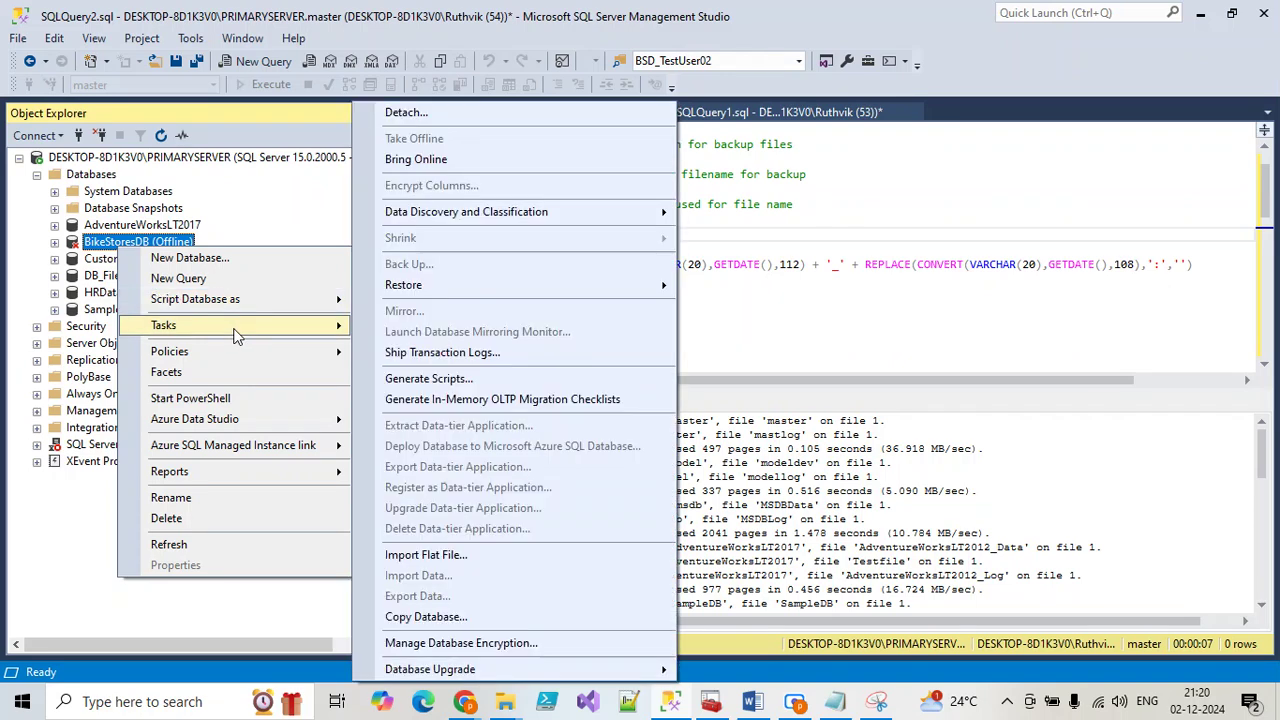
click(416, 159)
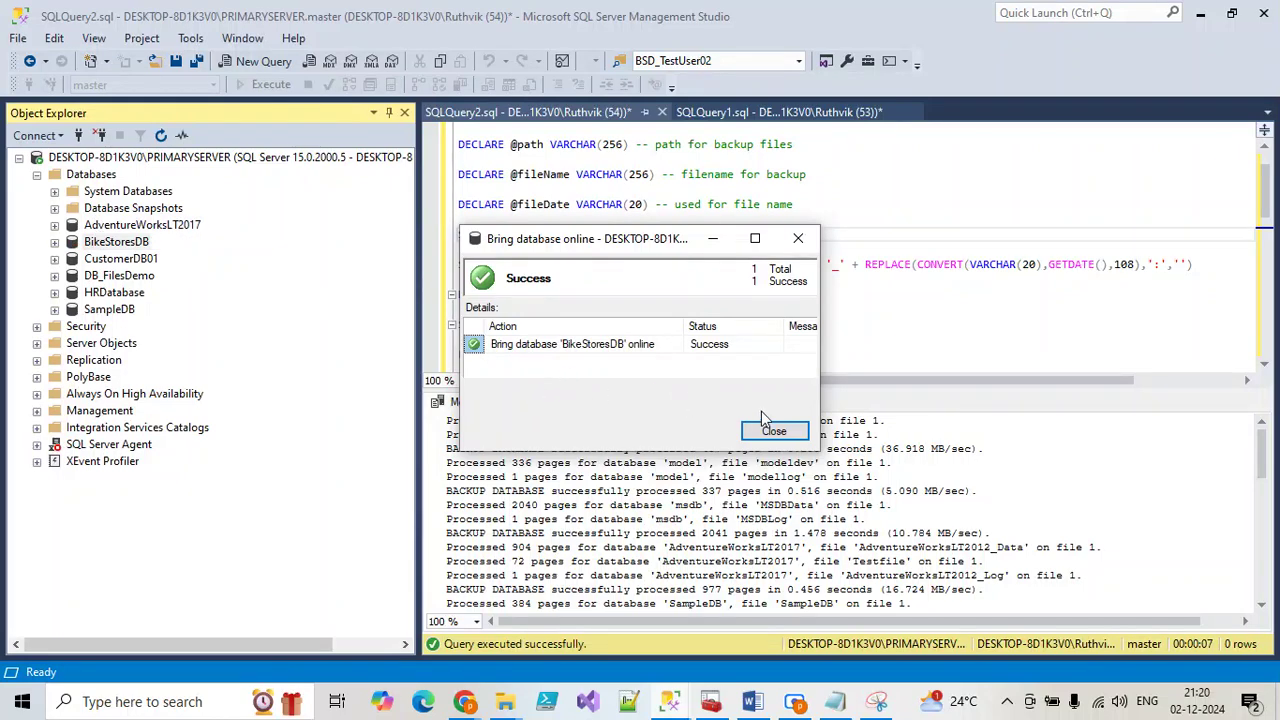
click(778, 430)
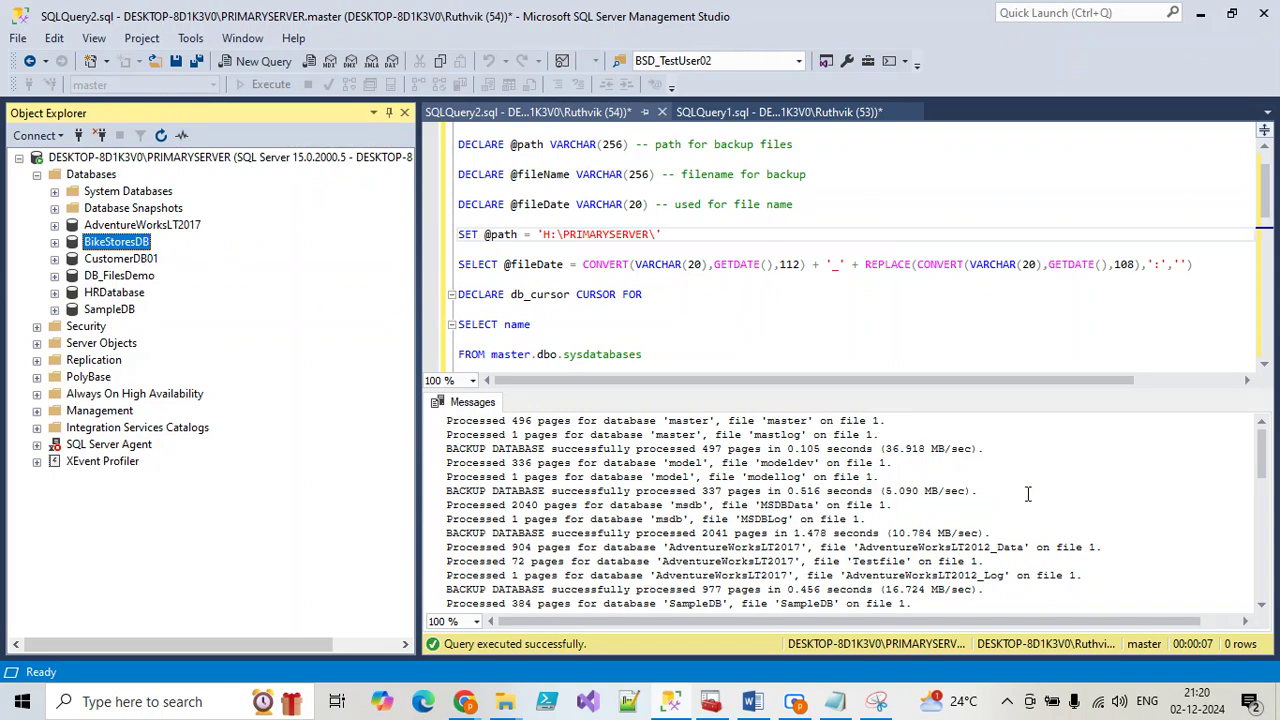
click(1208, 706)
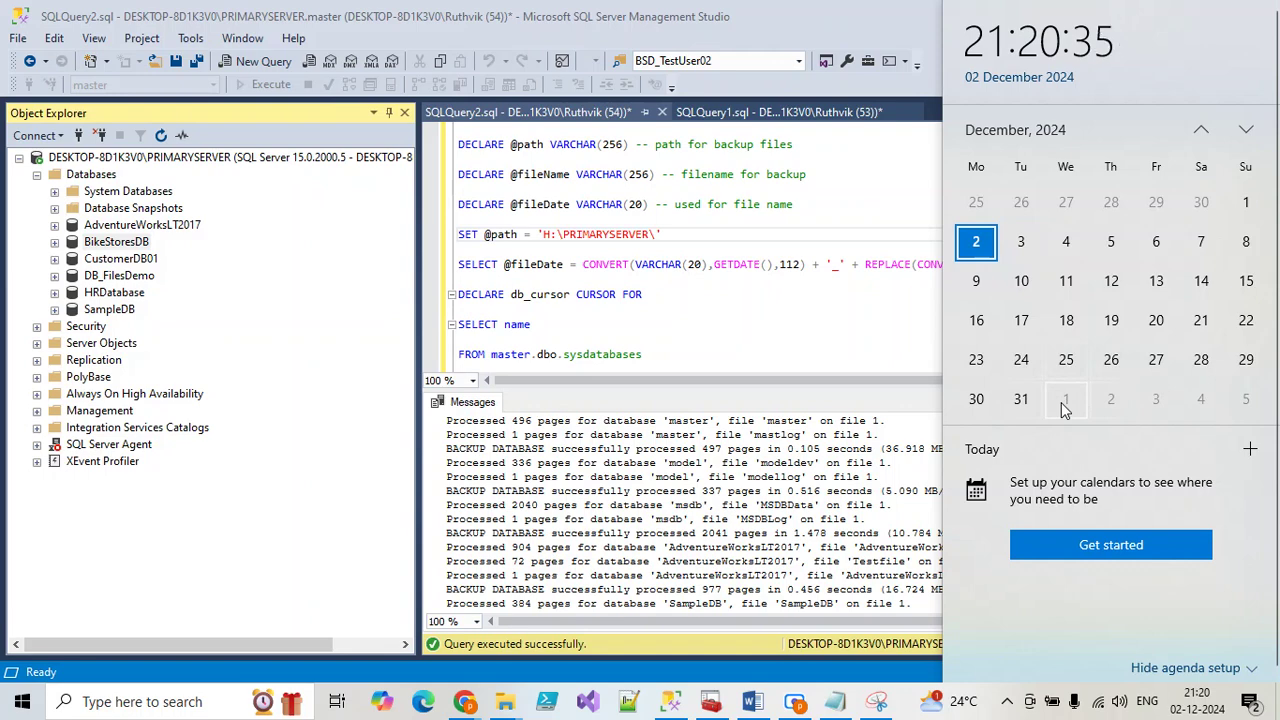
click(802, 312)
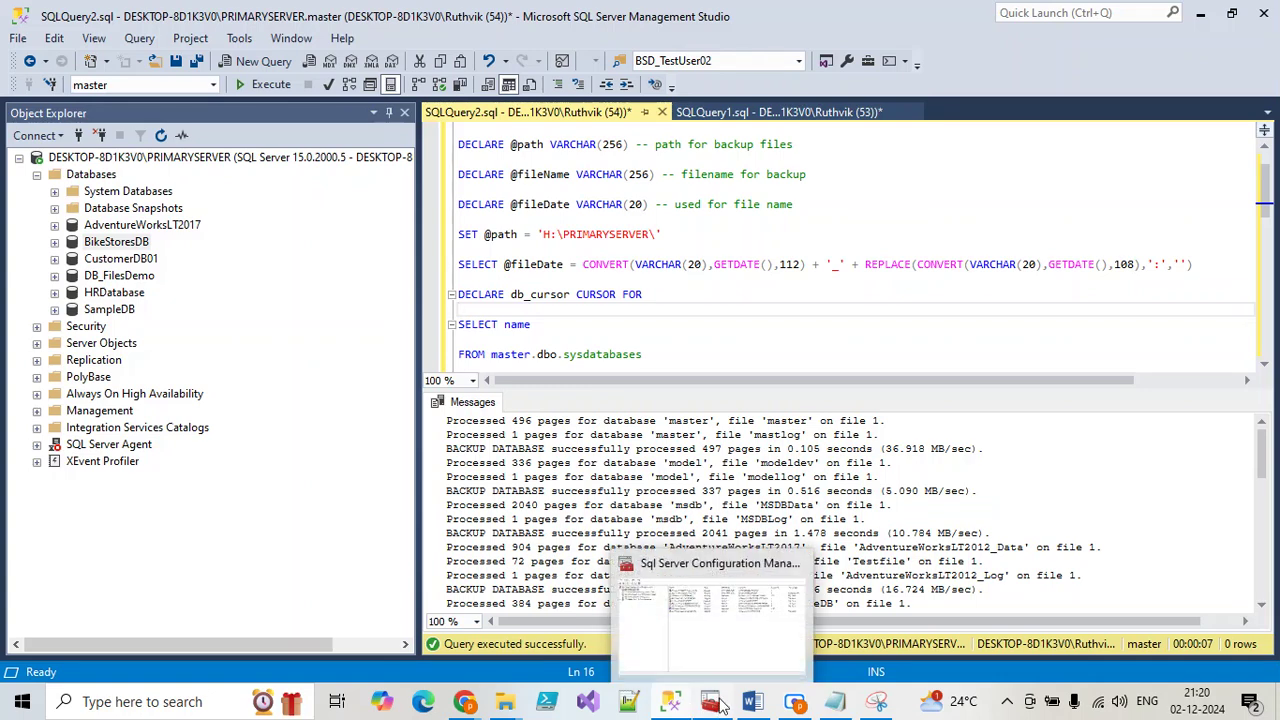
mouse_move(757, 707)
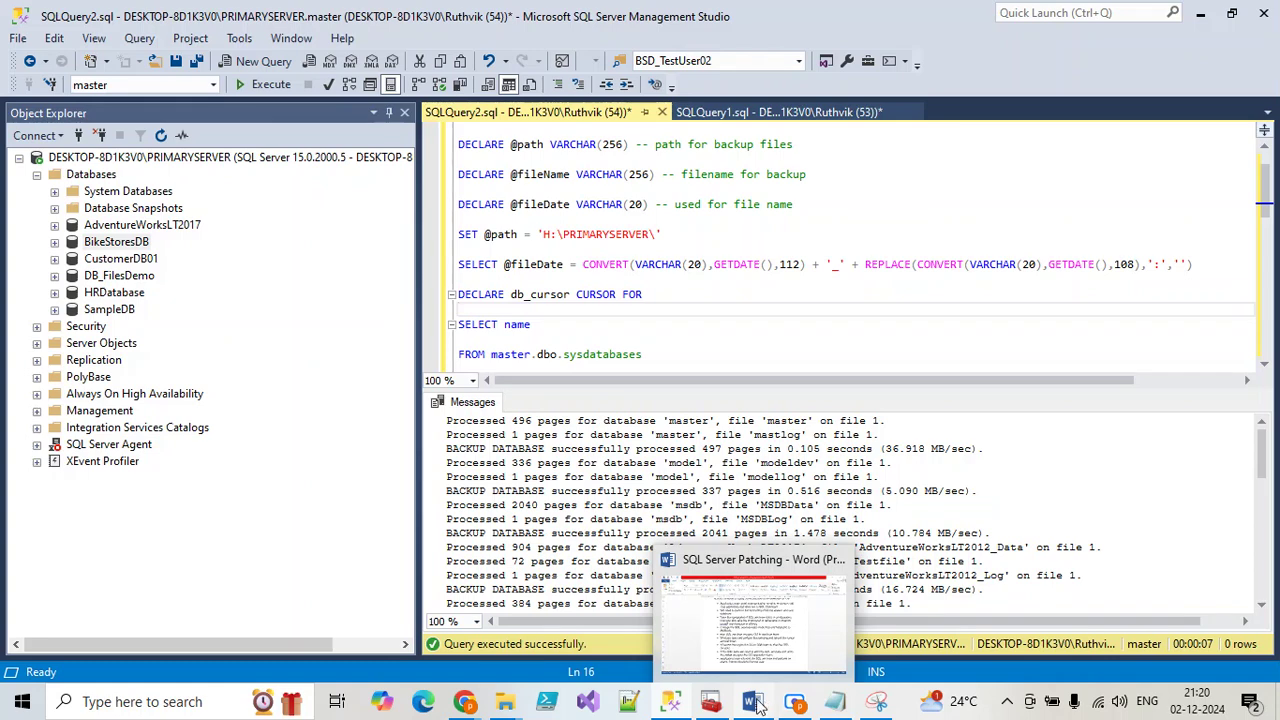
Examine the service states in SQL Server Configuration Manager, the databases in Management Studio and the Windows server patching bullets in the Word document
click(632, 701)
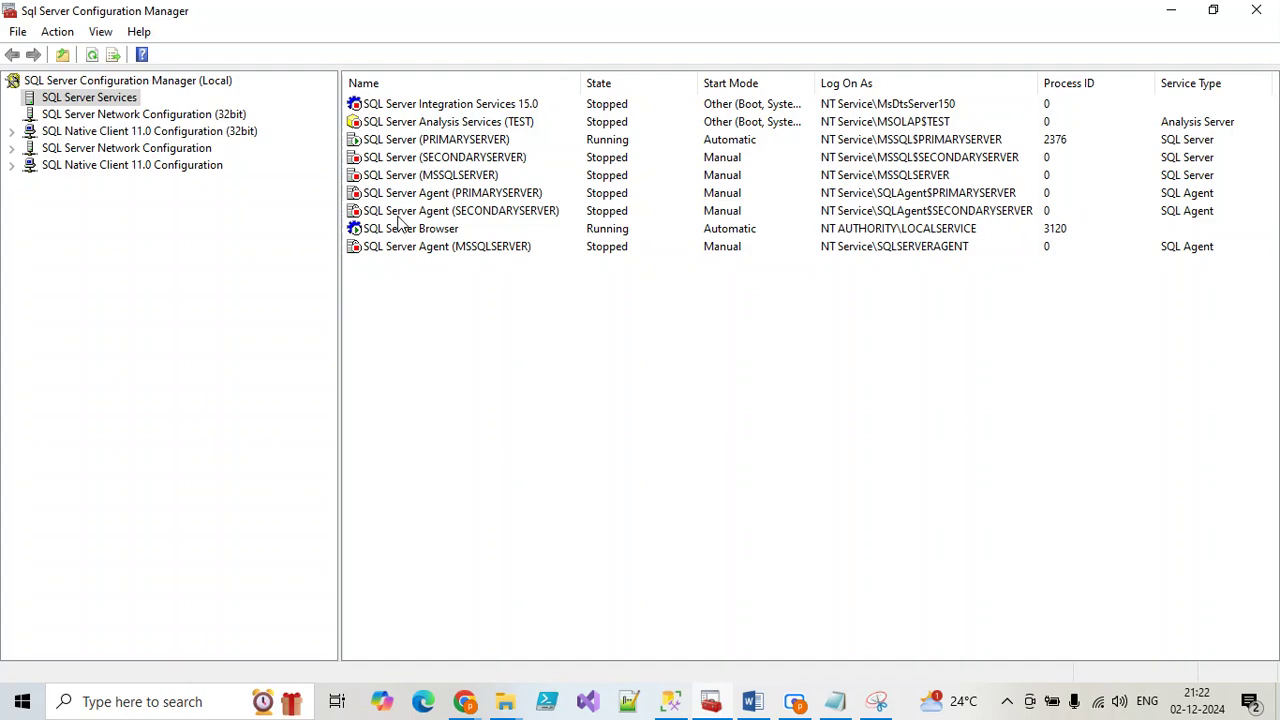
mouse_move(756, 707)
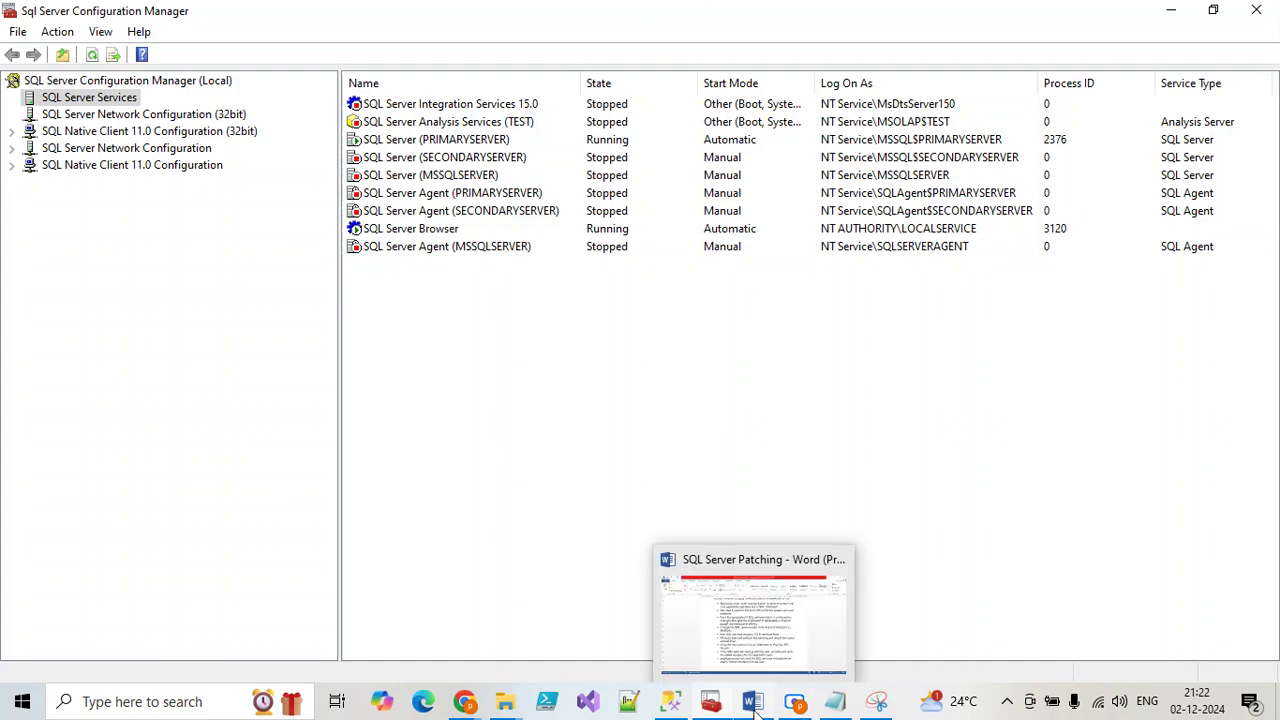
click(752, 620)
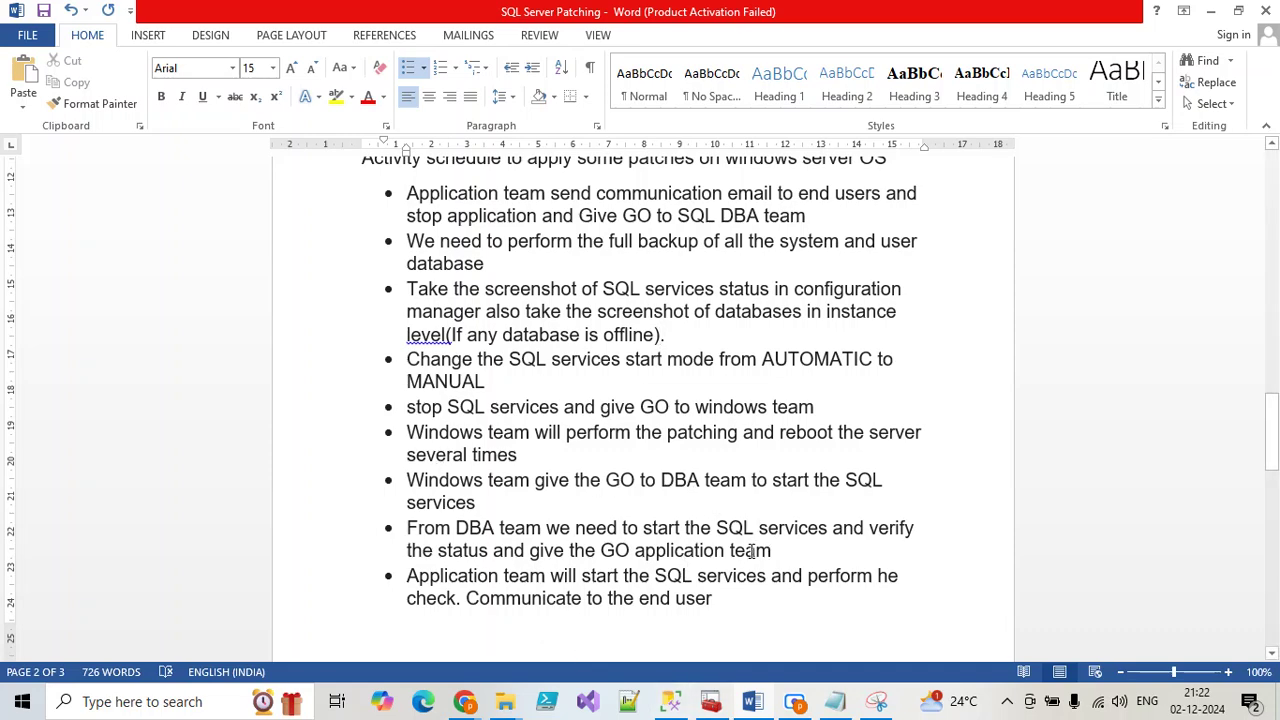
drag(773, 551, 392, 534)
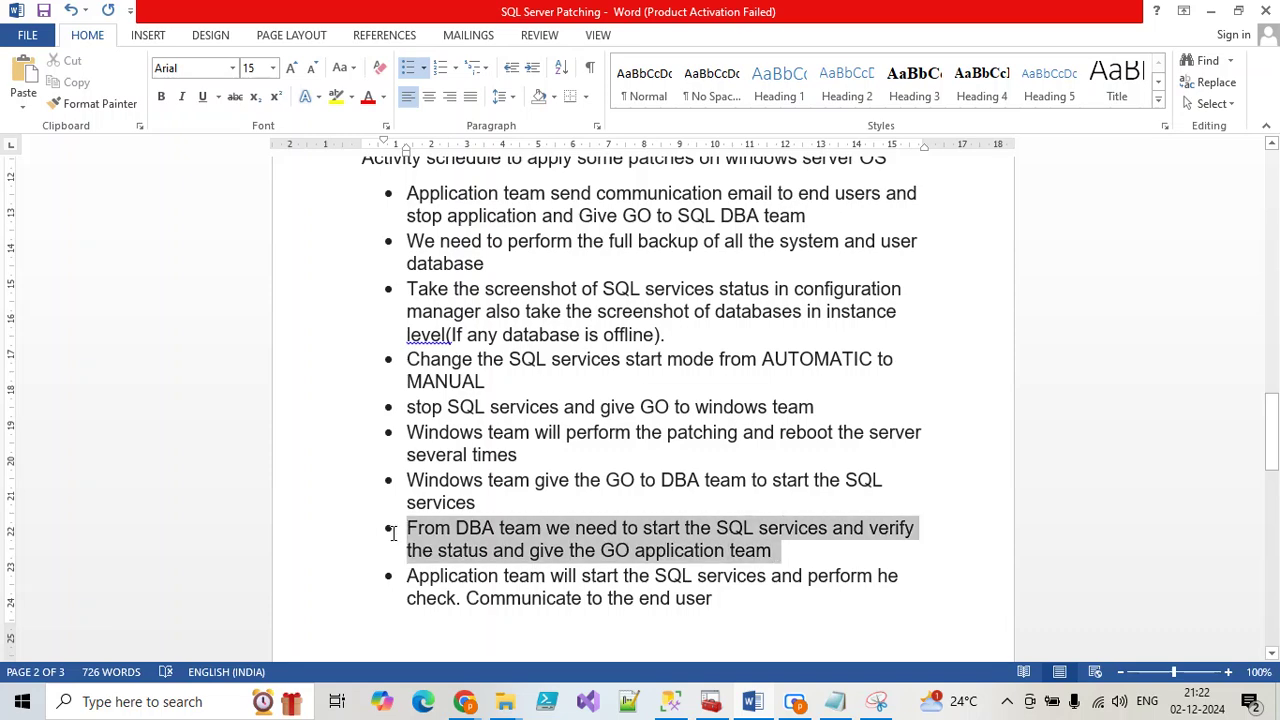
click(672, 703)
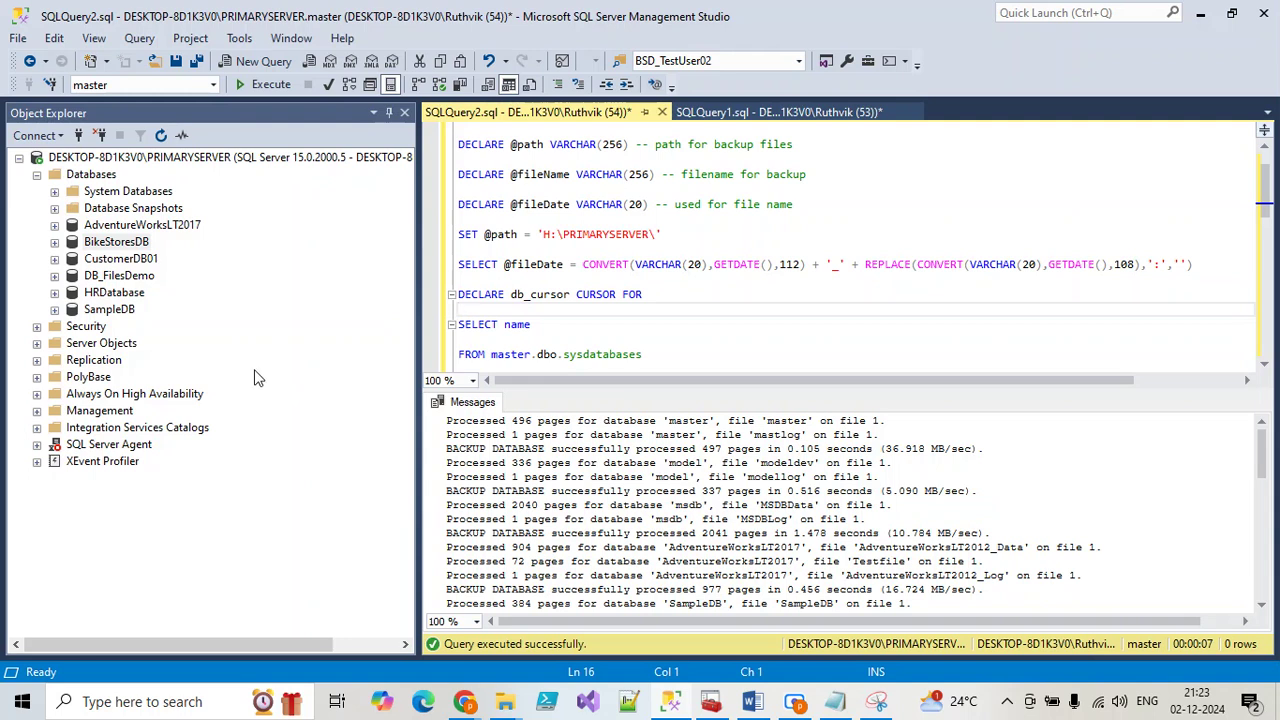
click(752, 703)
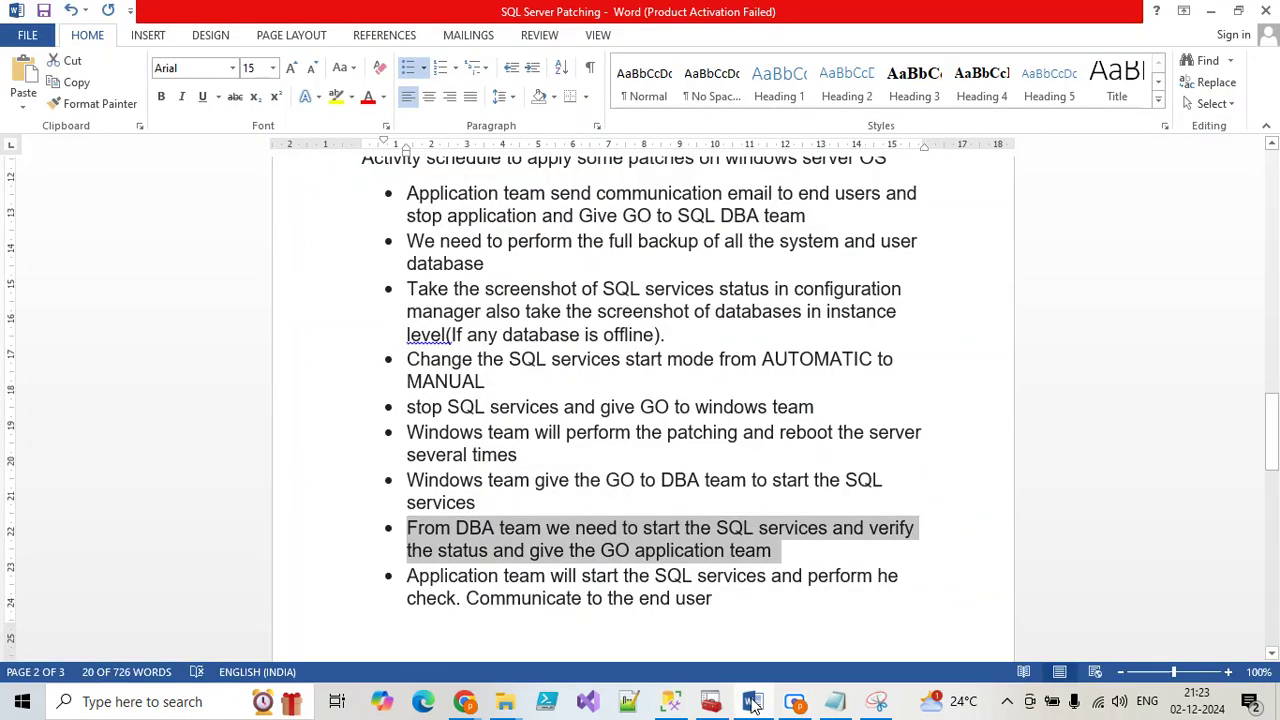
scroll(690, 548, up, 6)
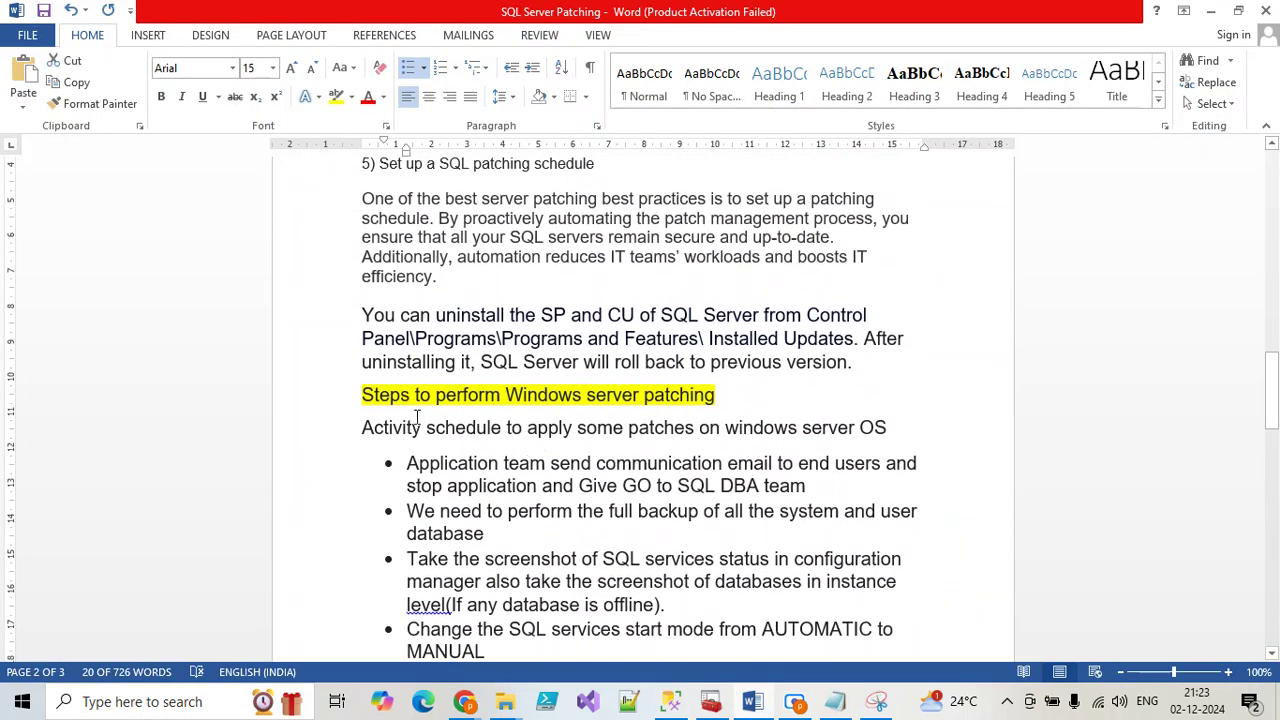
scroll(730, 457, down, 3)
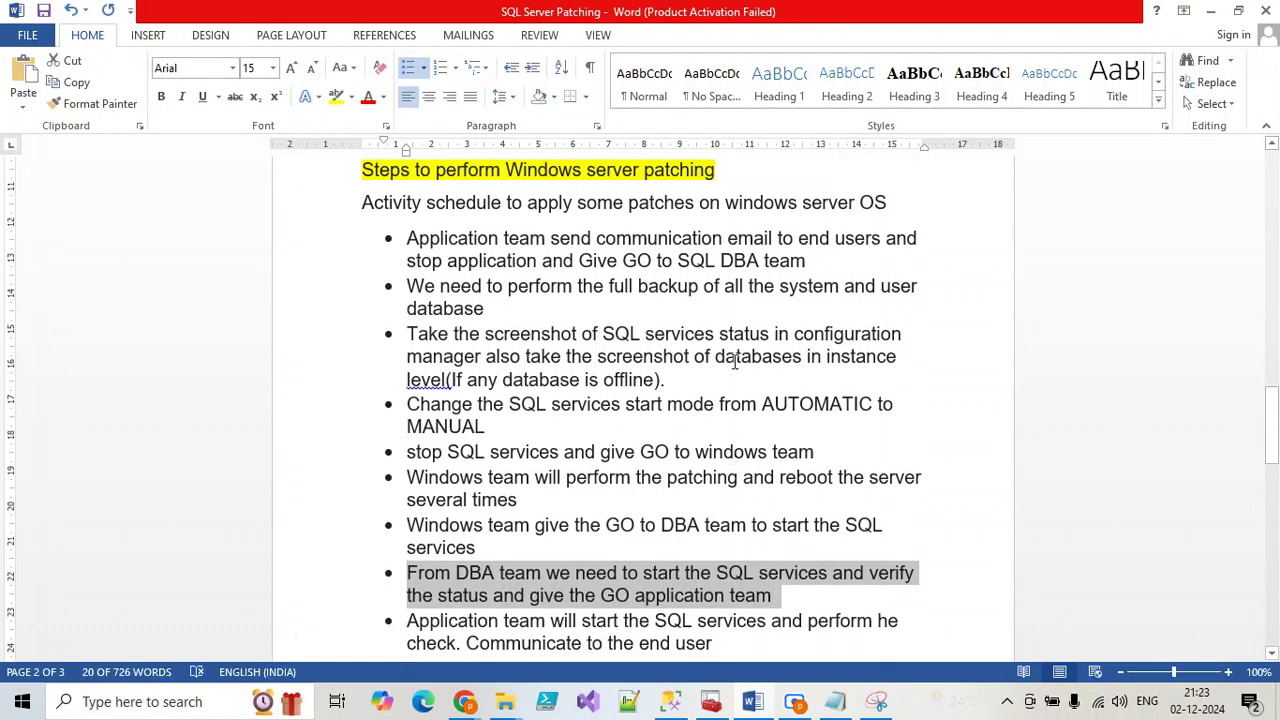
click(716, 176)
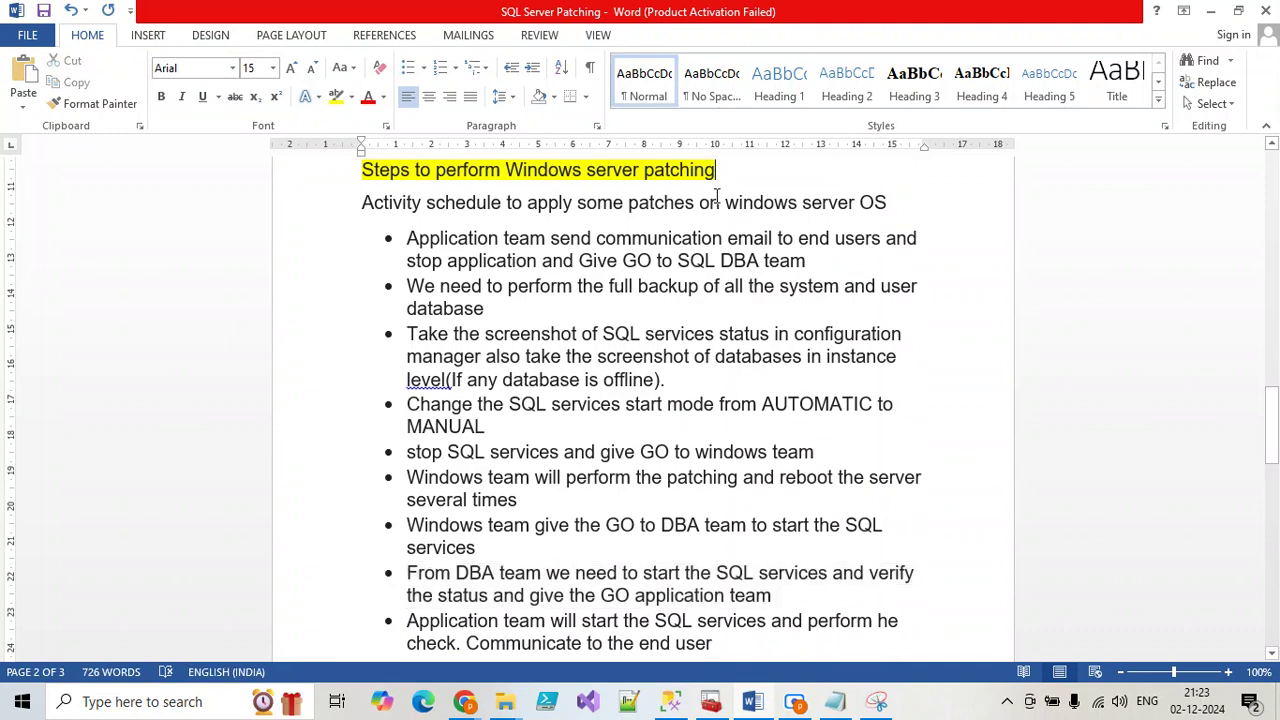
scroll(786, 588, down, 5)
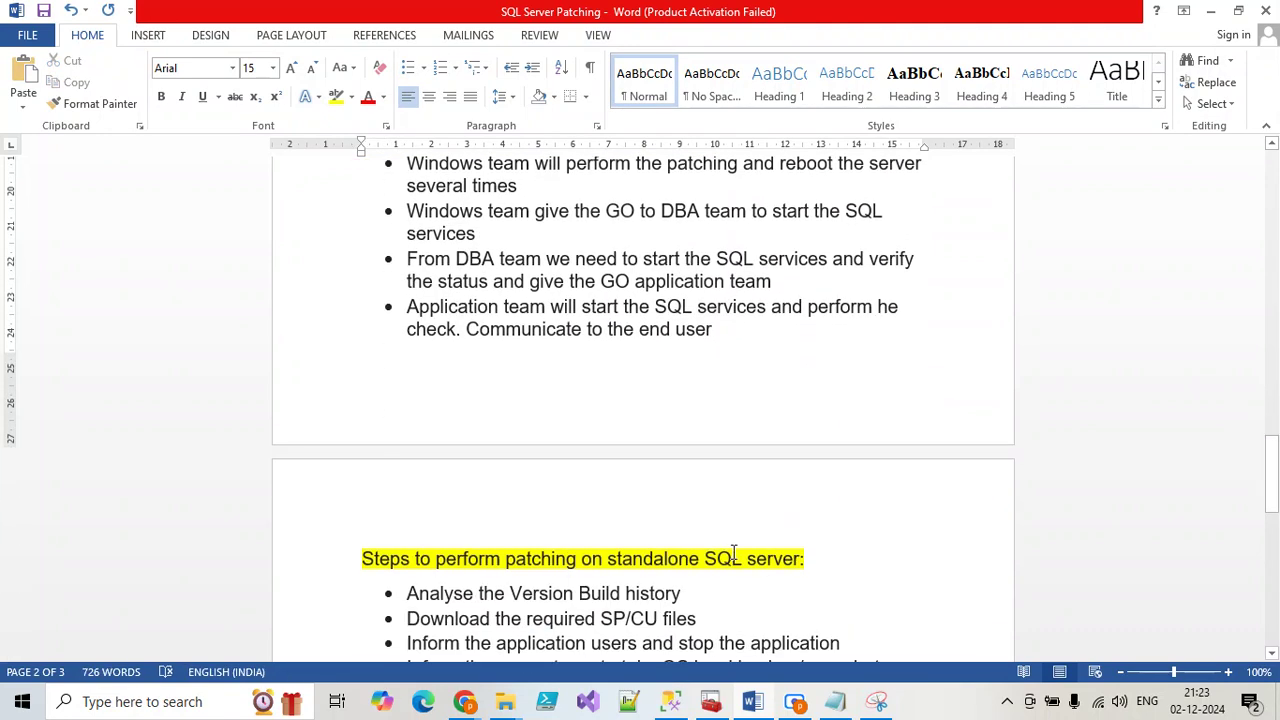
click(771, 368)
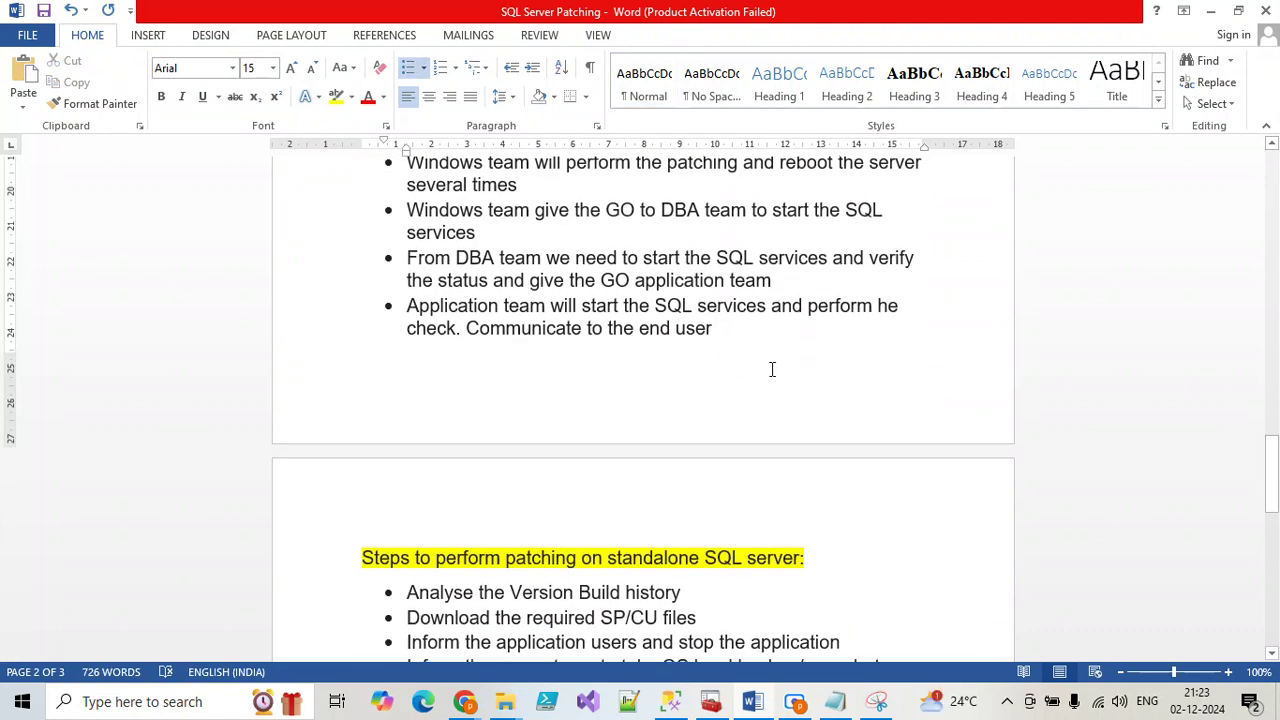
key(Return)
key(Return)
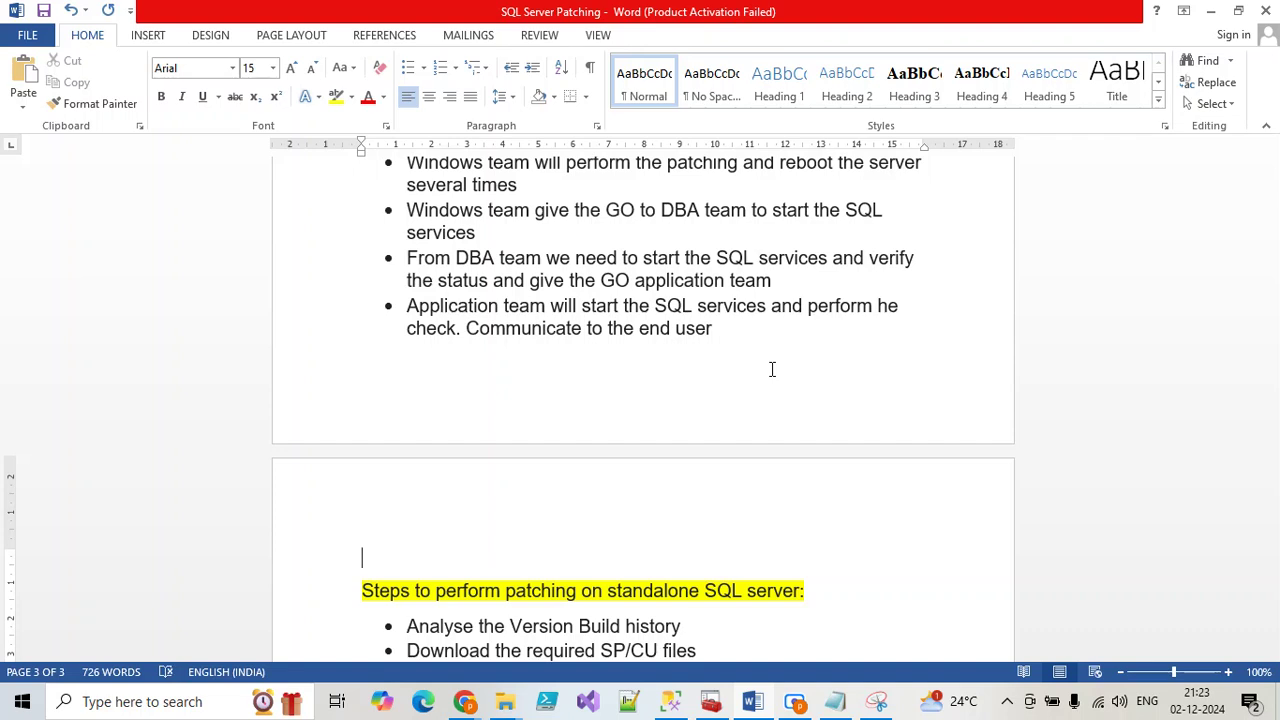
text(TASK)
key(Return)
text(STc)
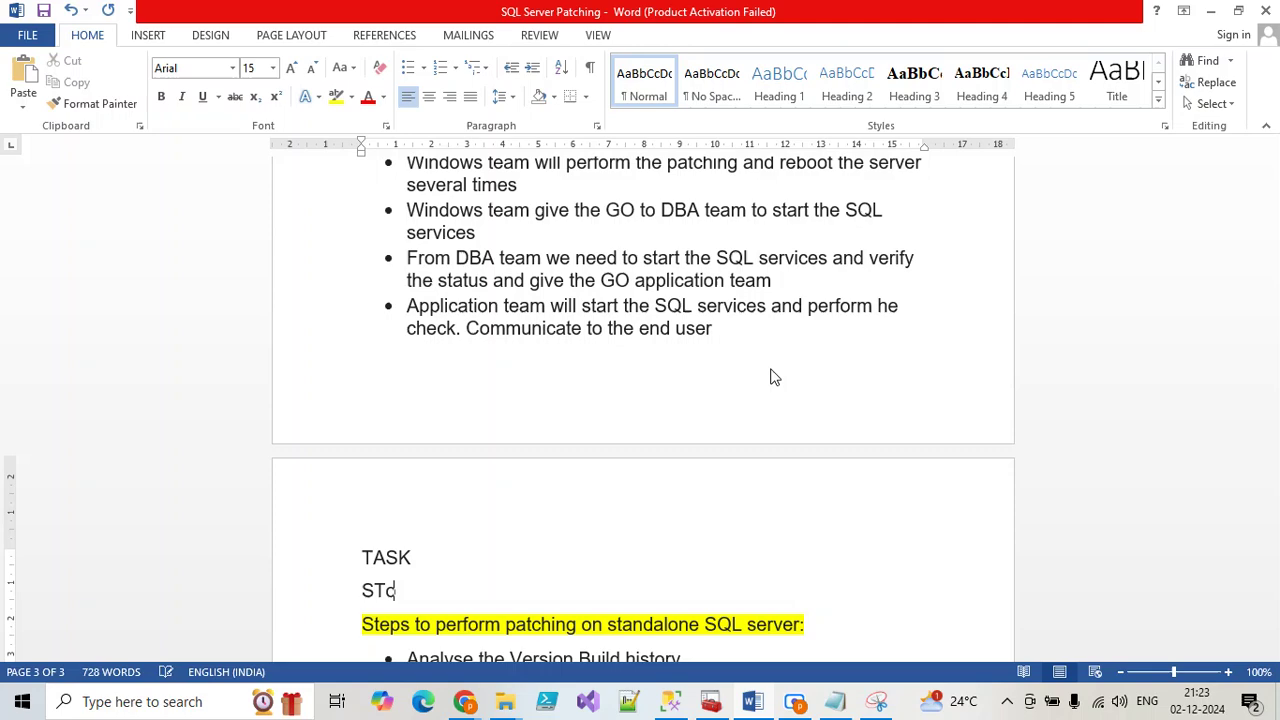
text(p)
key(Return)
text(STAT)
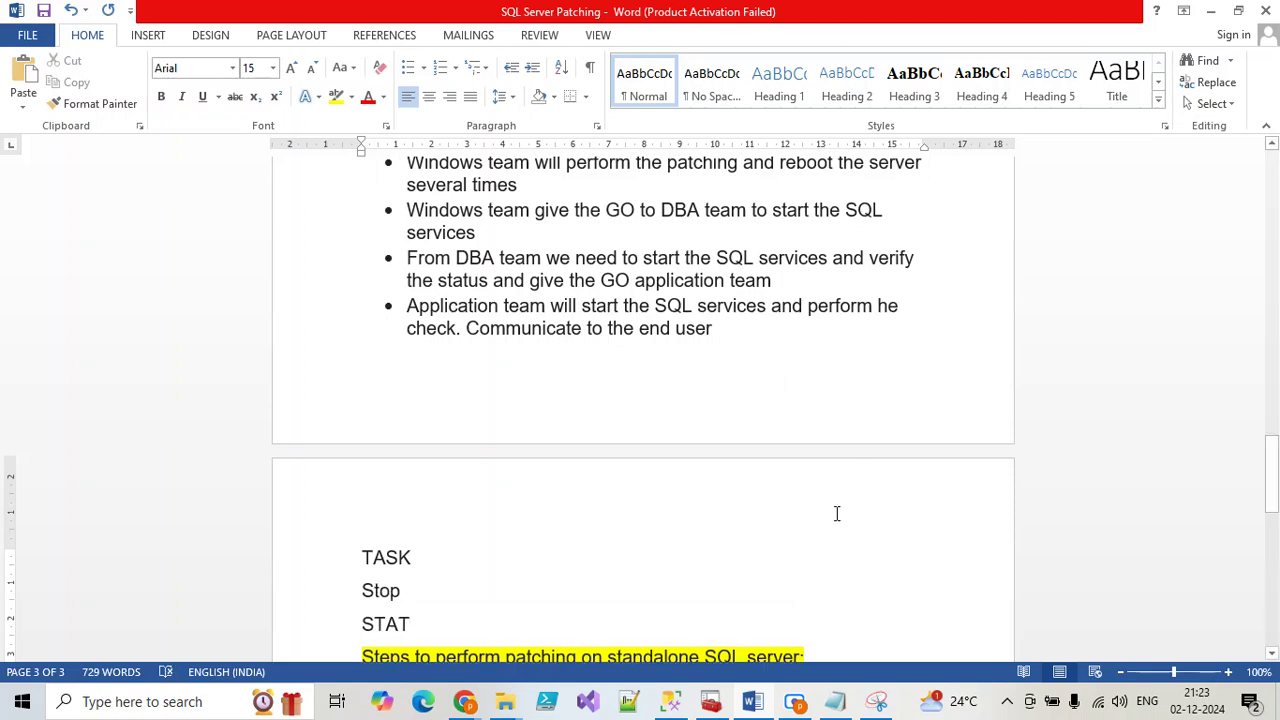
scroll(837, 514, down, 3)
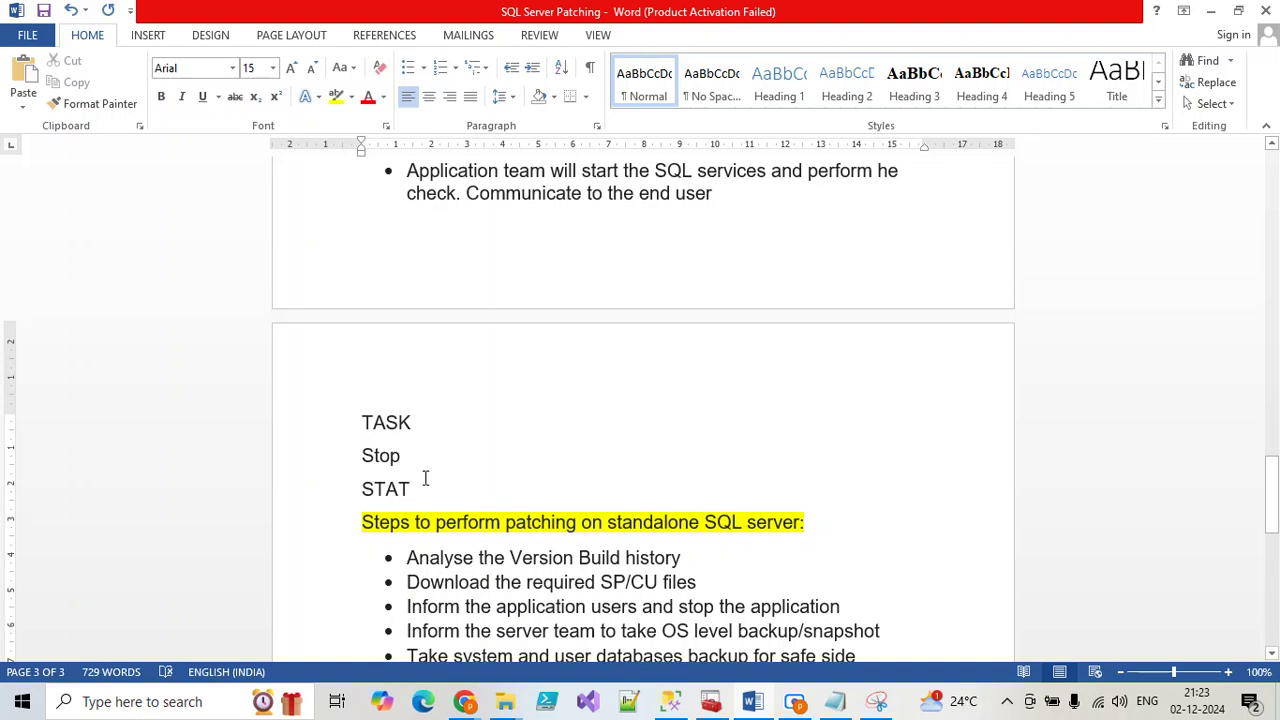
drag(424, 476, 380, 445)
drag(412, 488, 363, 428)
key(Delete)
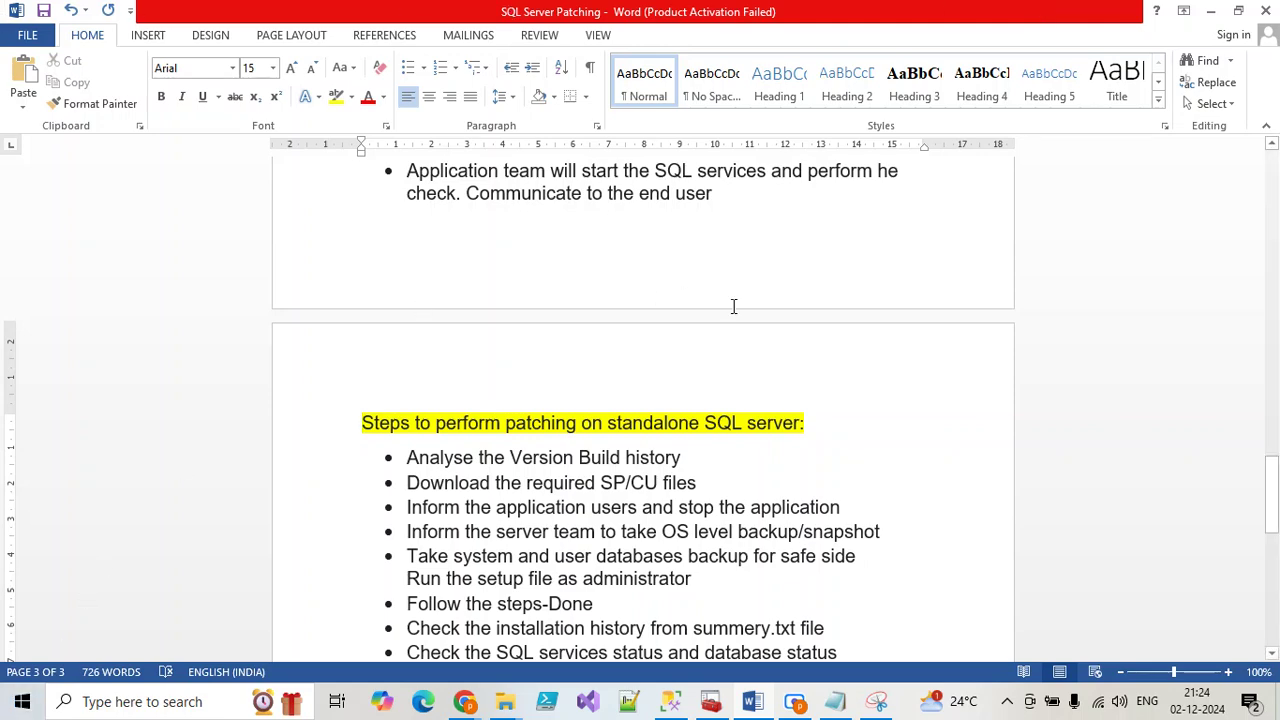
Review the standalone SQL Server patching steps, and examine the PRIMARYSERVER, SECONDARYSERVER and MSSQLSERVER services in SQL Server Configuration Manager
scroll(736, 306, down, 3)
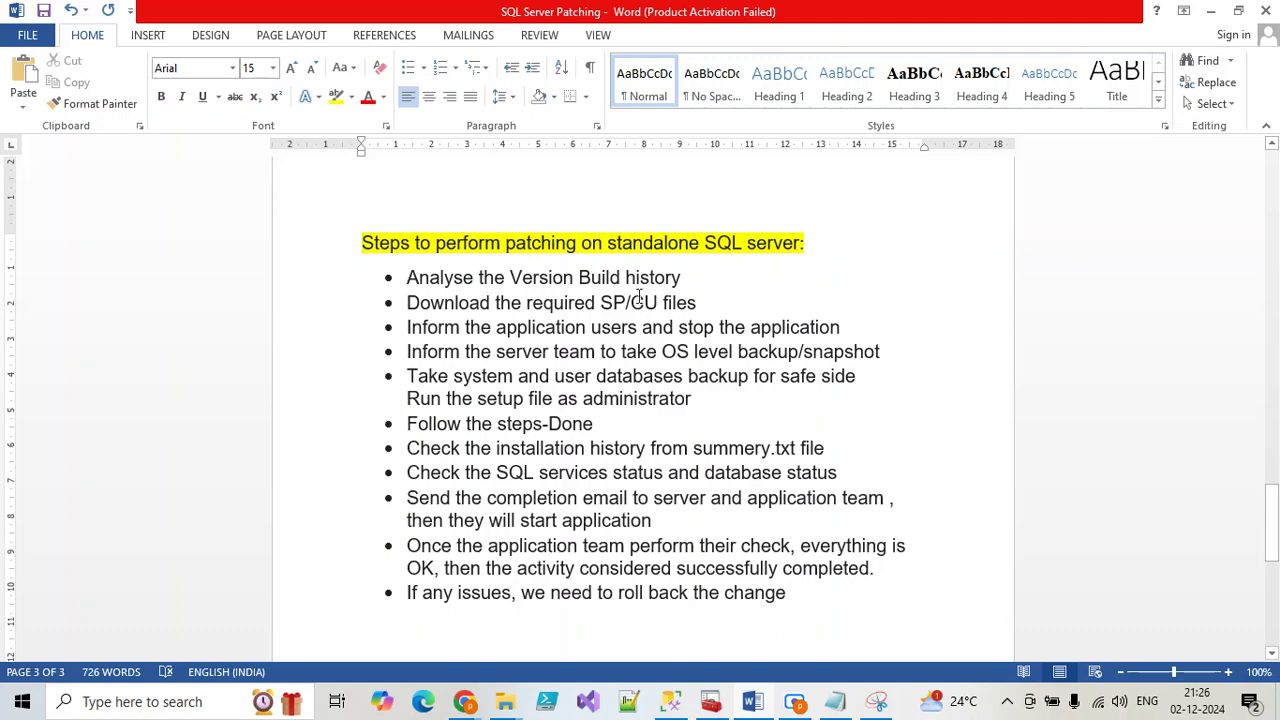
drag(814, 246, 354, 231)
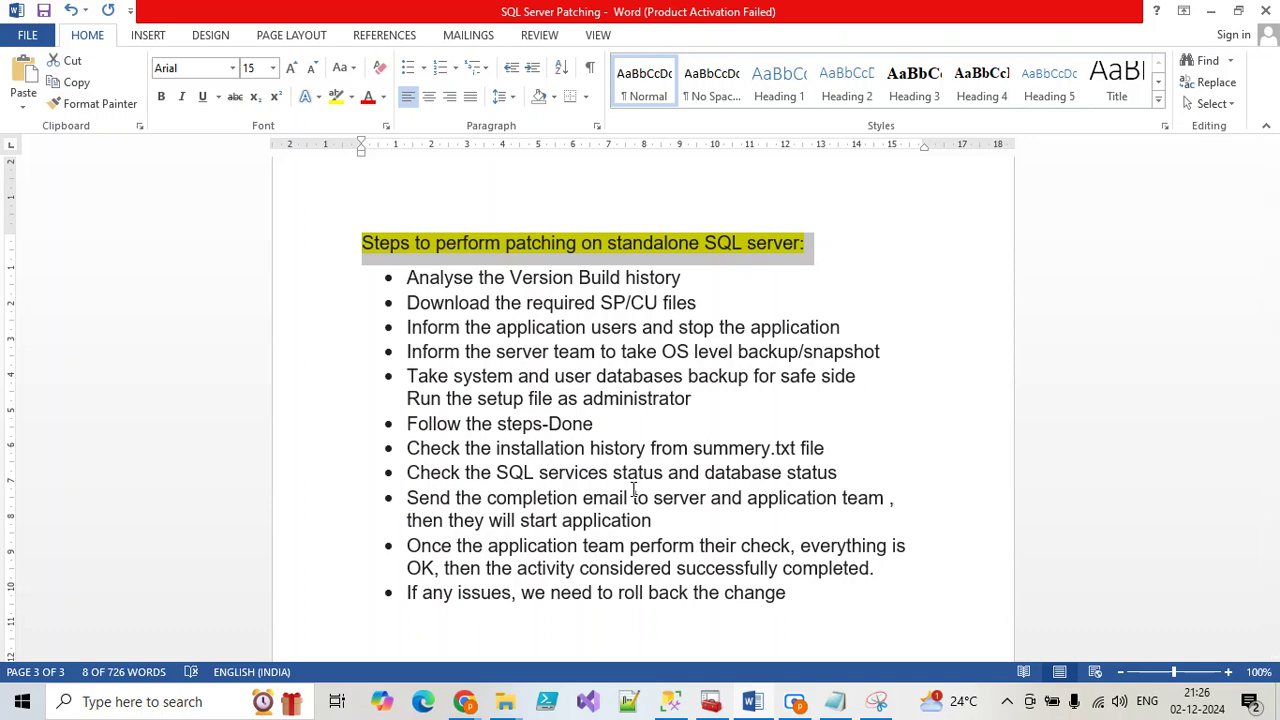
click(712, 703)
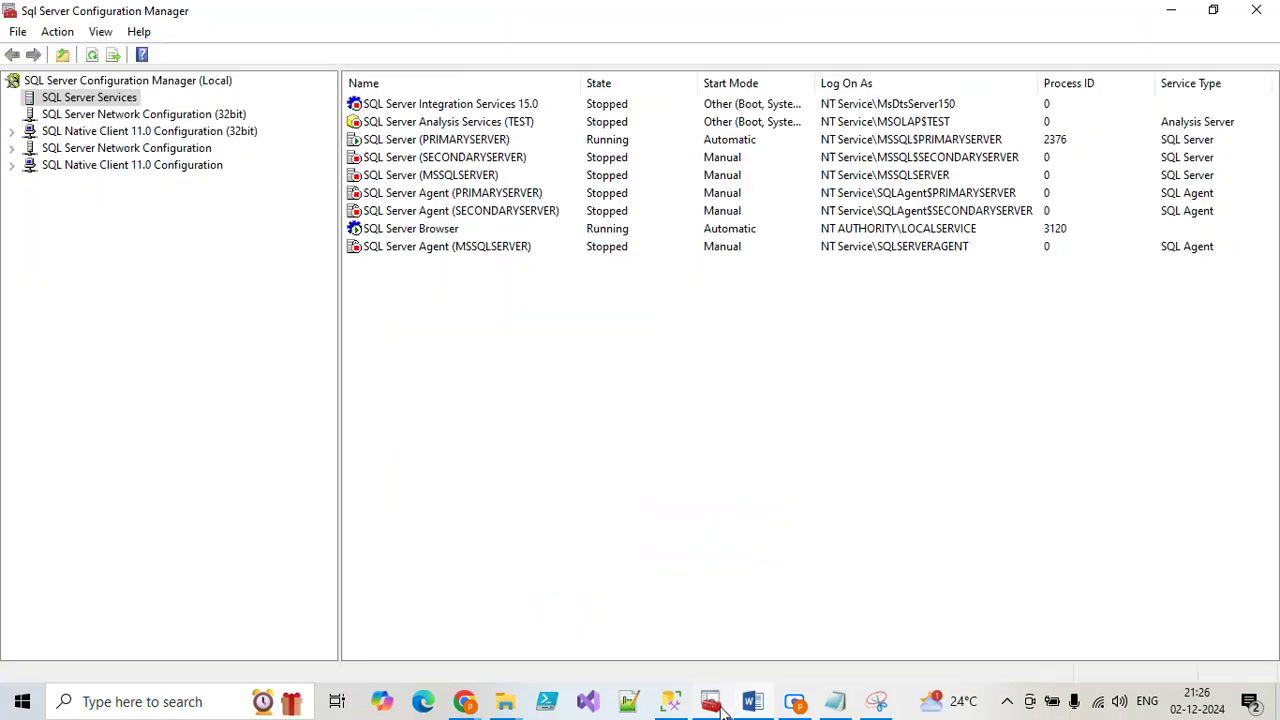
right_click(441, 139)
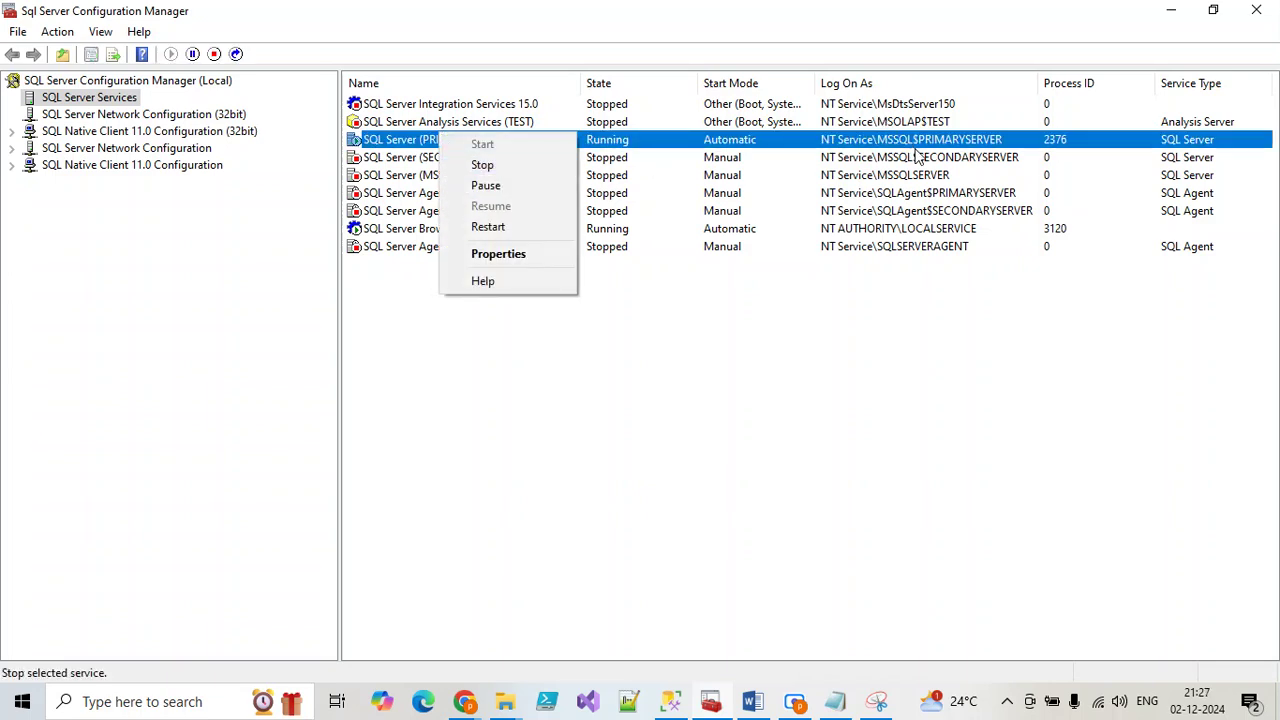
click(390, 165)
click(390, 163)
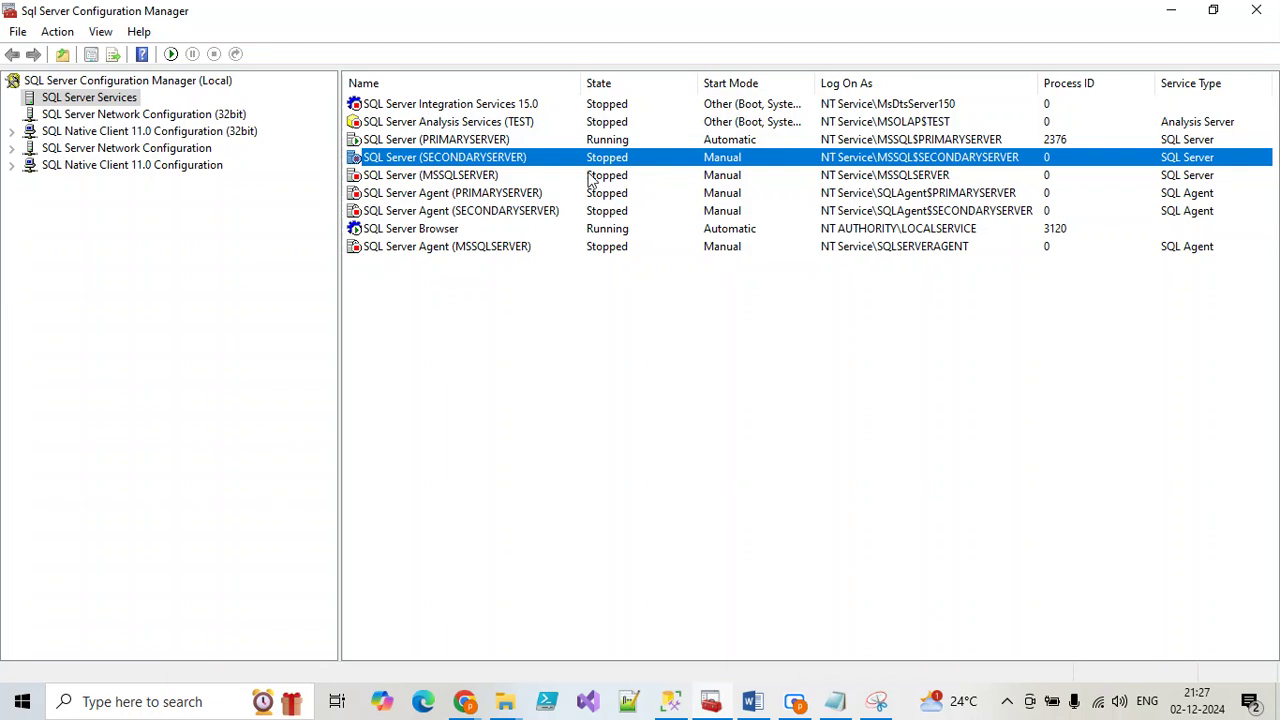
click(476, 178)
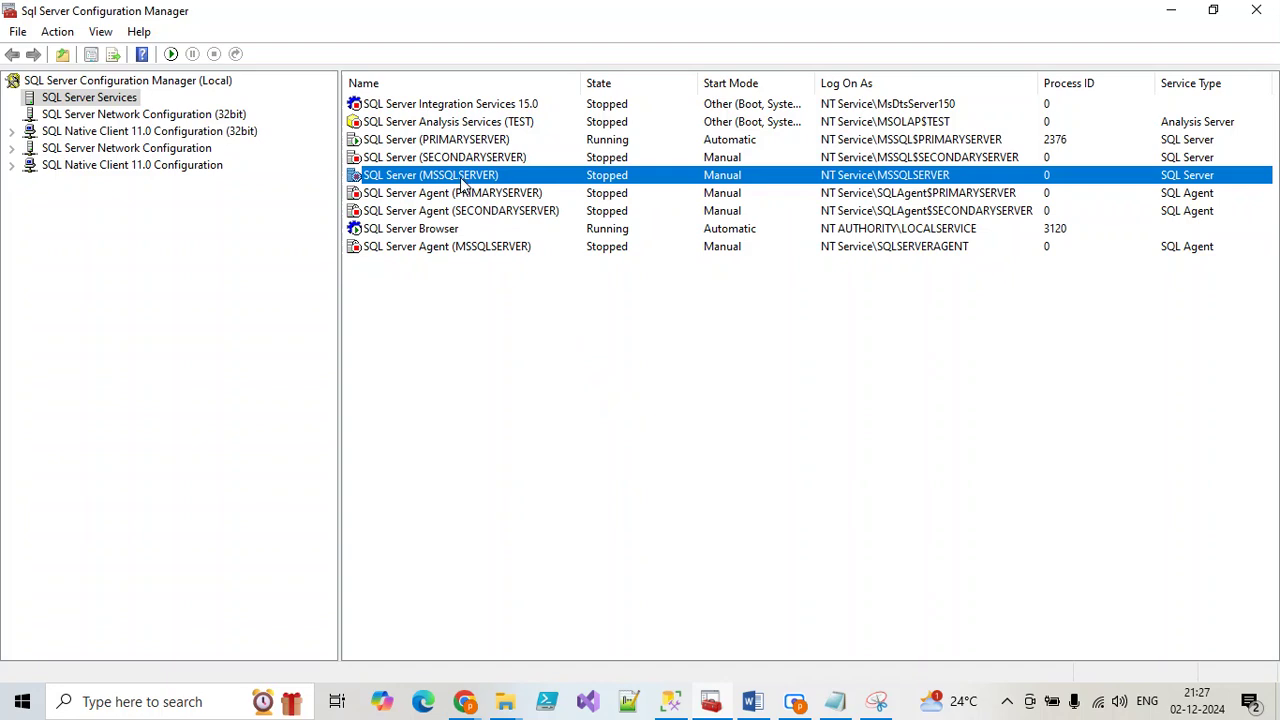
click(556, 298)
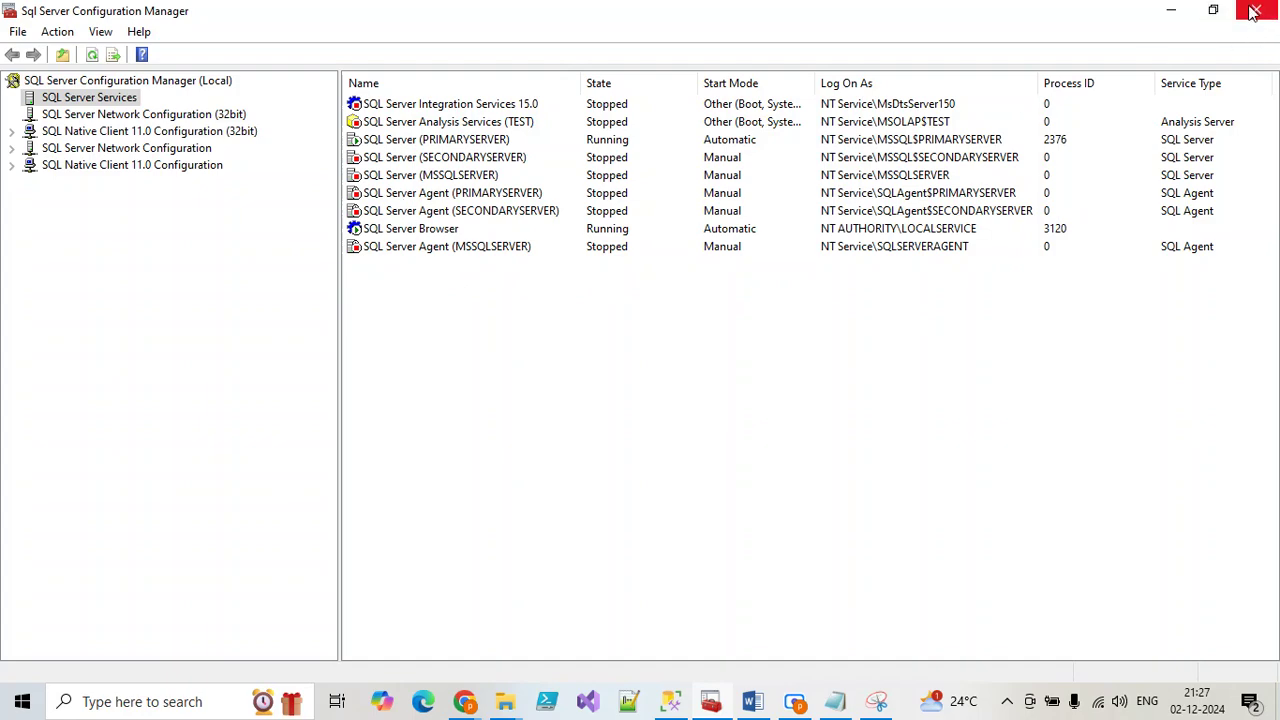
click(1170, 11)
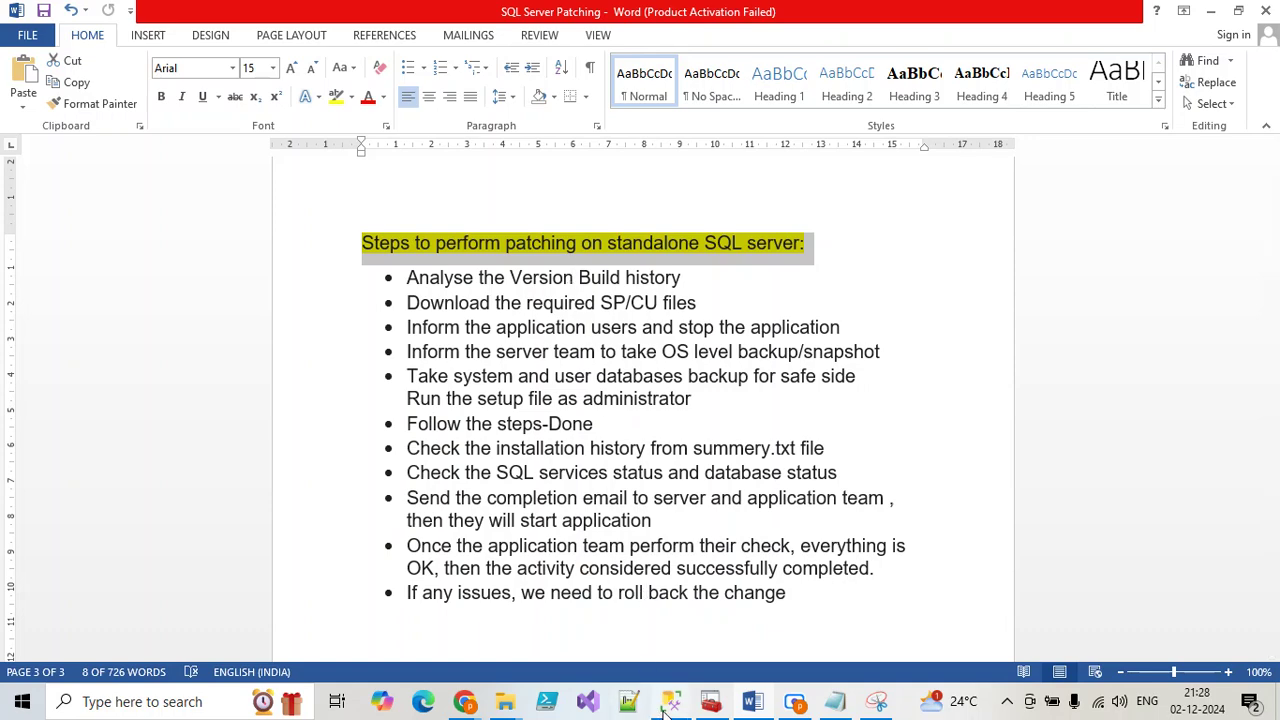
mouse_move(666, 709)
mouse_move(482, 709)
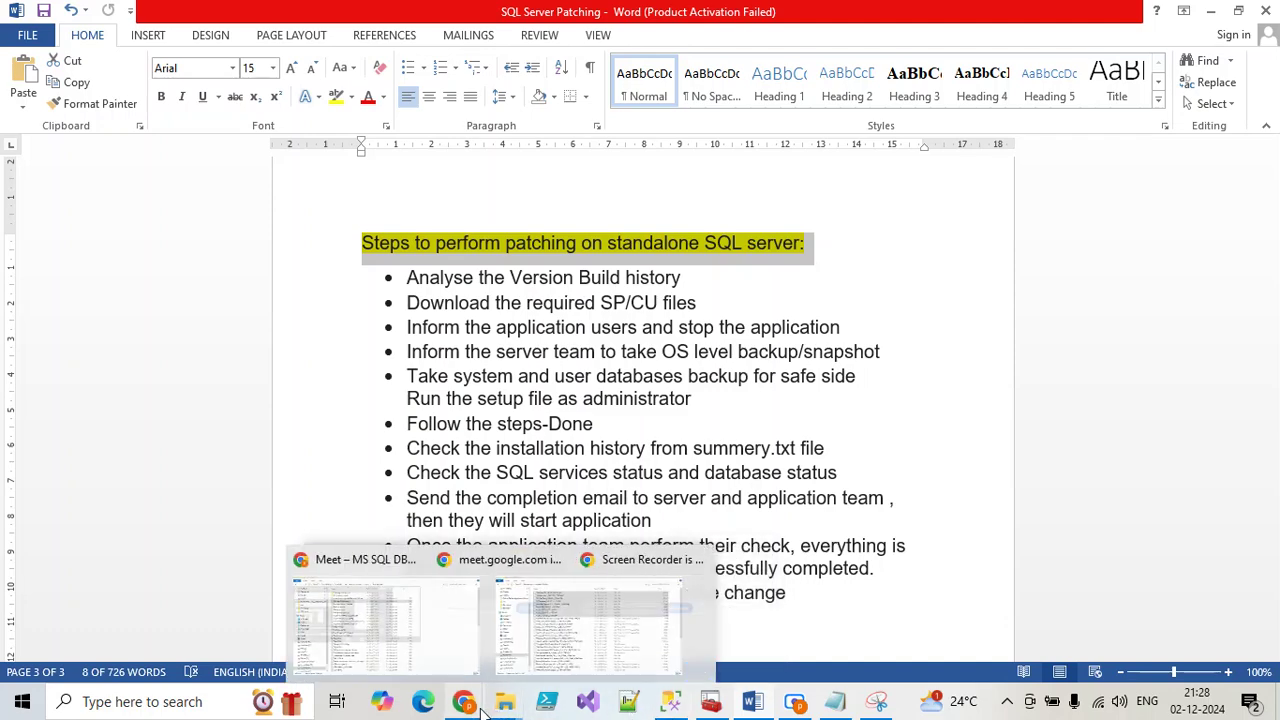
click(666, 708)
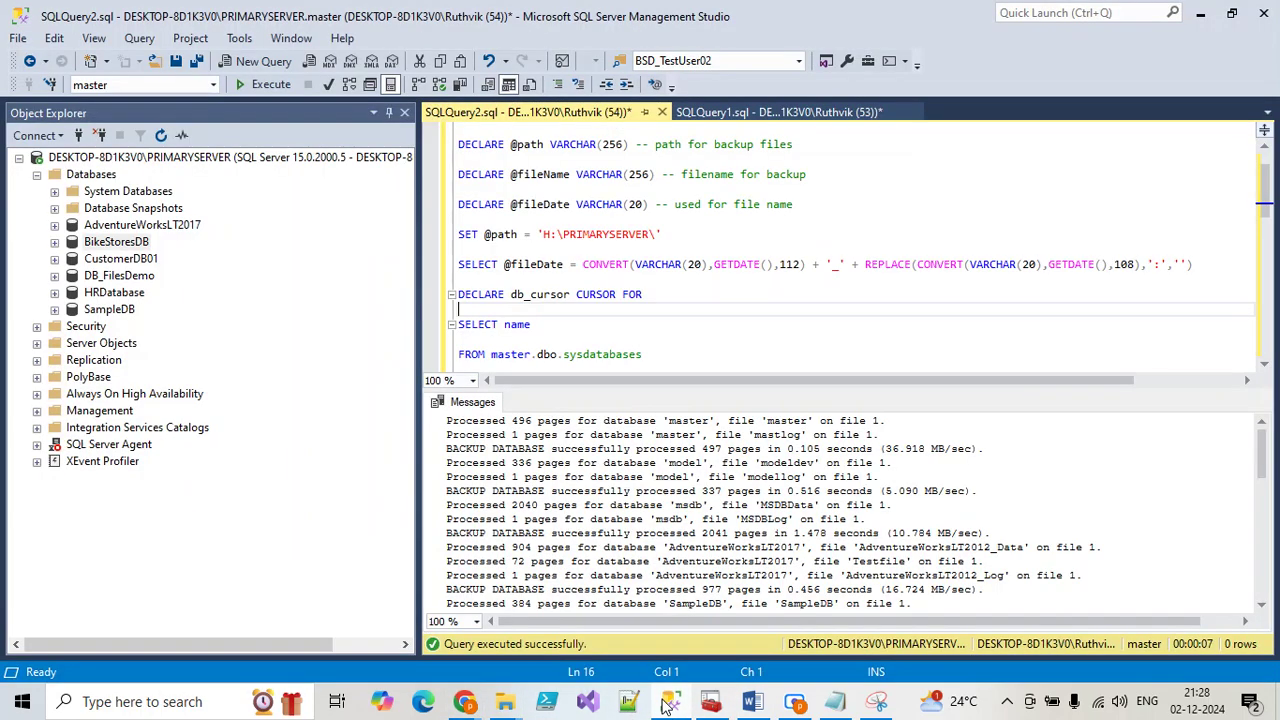
click(200, 157)
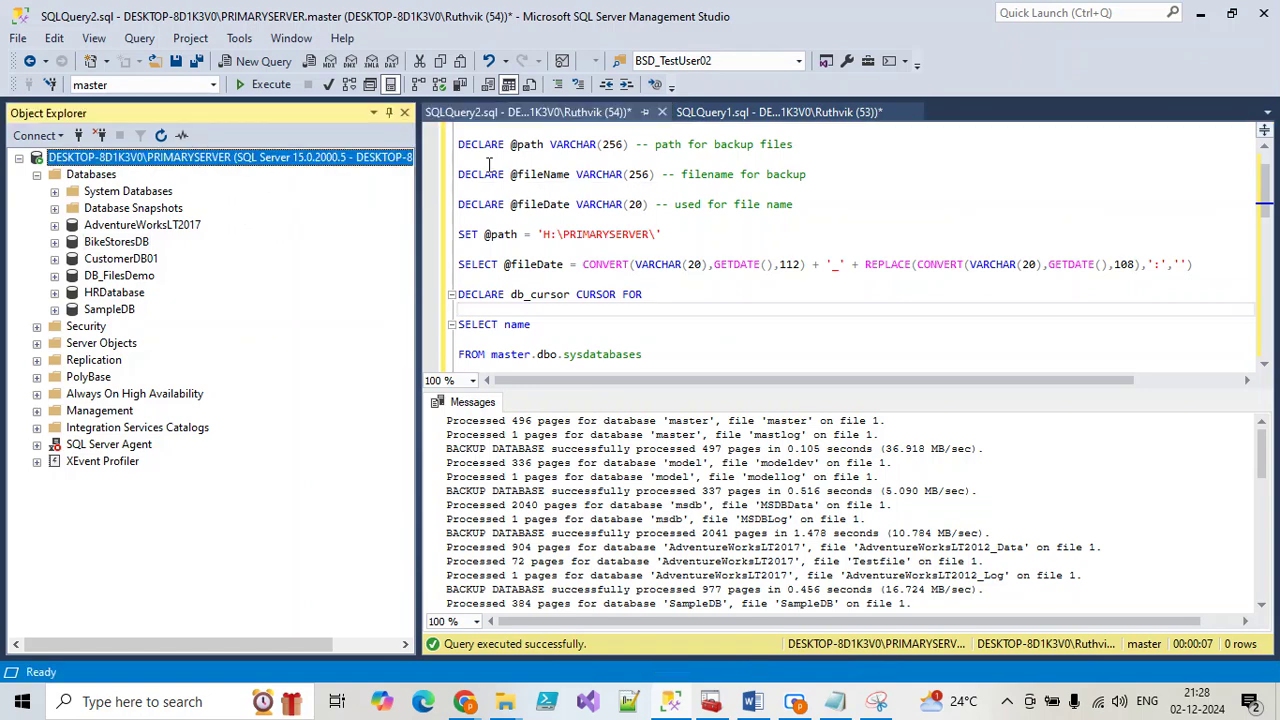
click(717, 110)
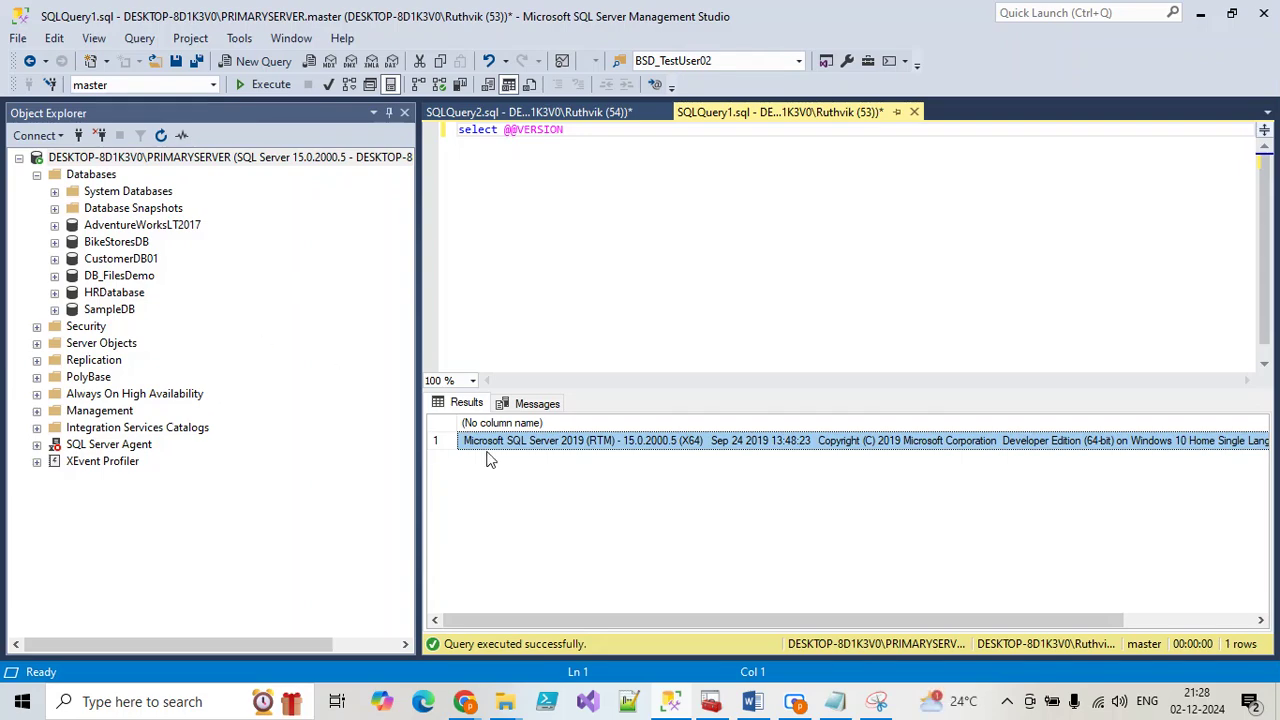
click(731, 329)
click(282, 82)
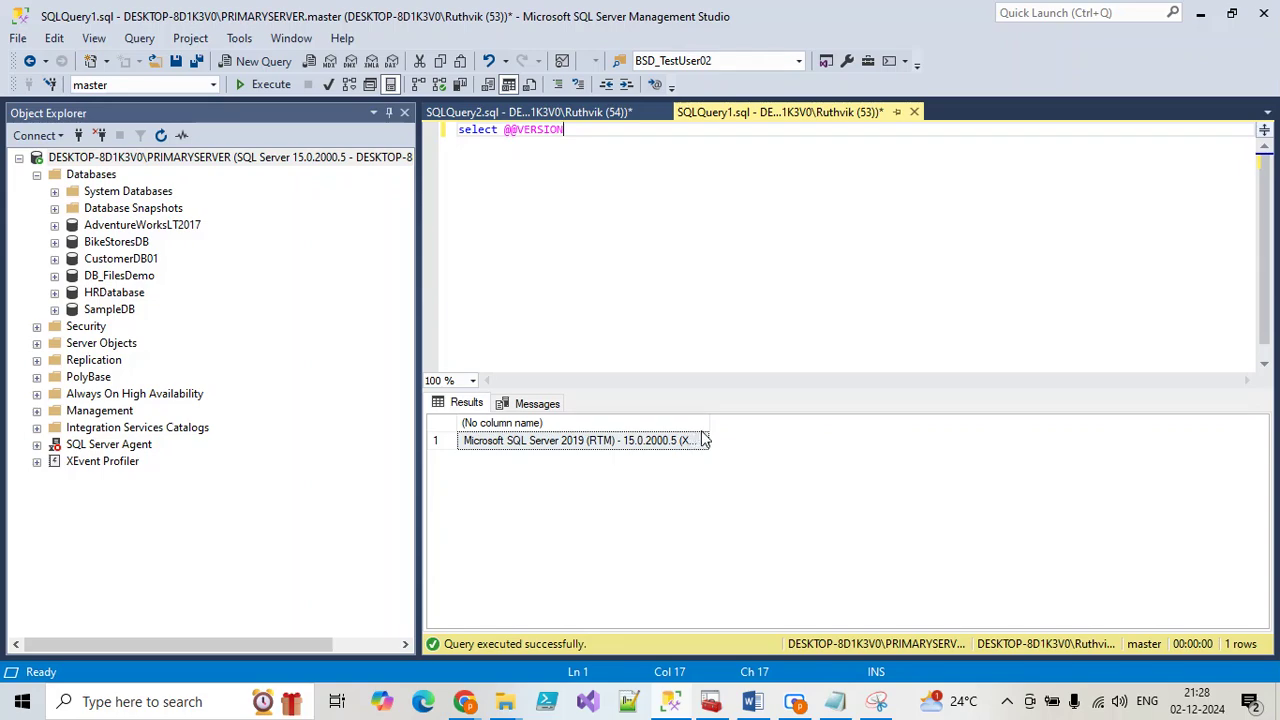
Switch to Chrome, search for "sql server 2019 build versions" in a new tab and open the Microsoft Learn KB4518398 article
mouse_move(464, 701)
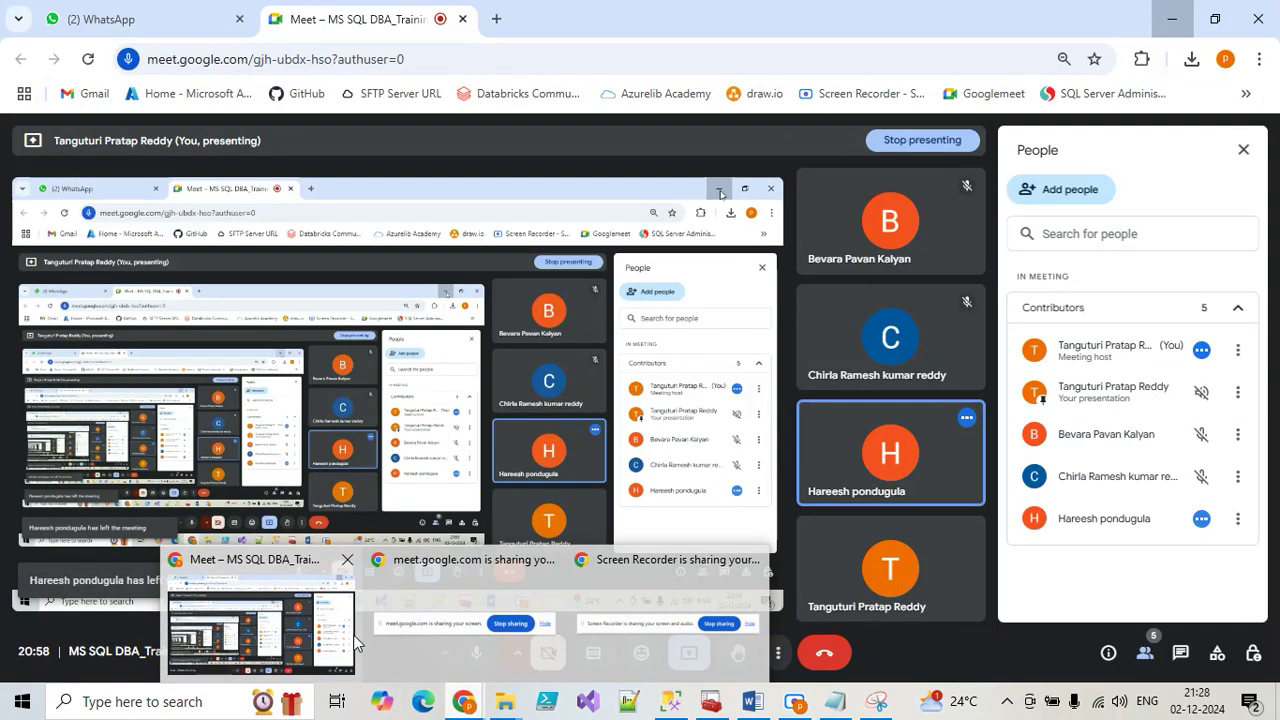
click(352, 641)
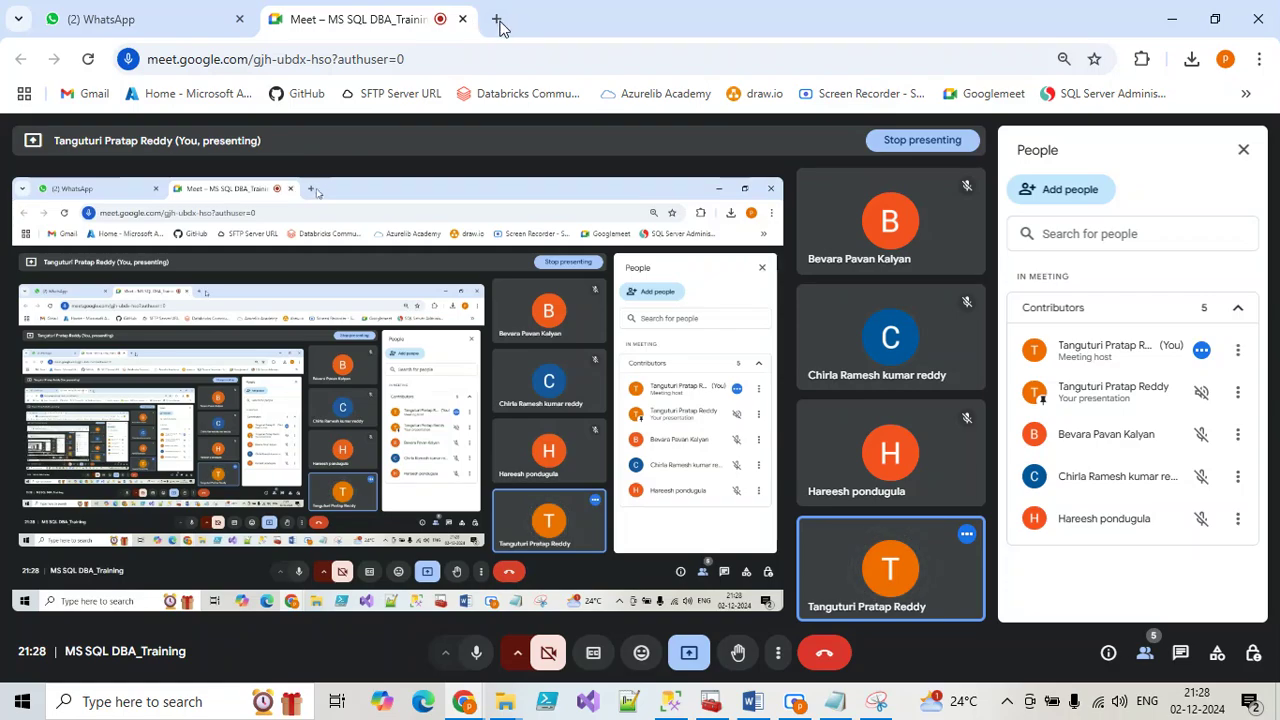
click(497, 20)
text(sql s)
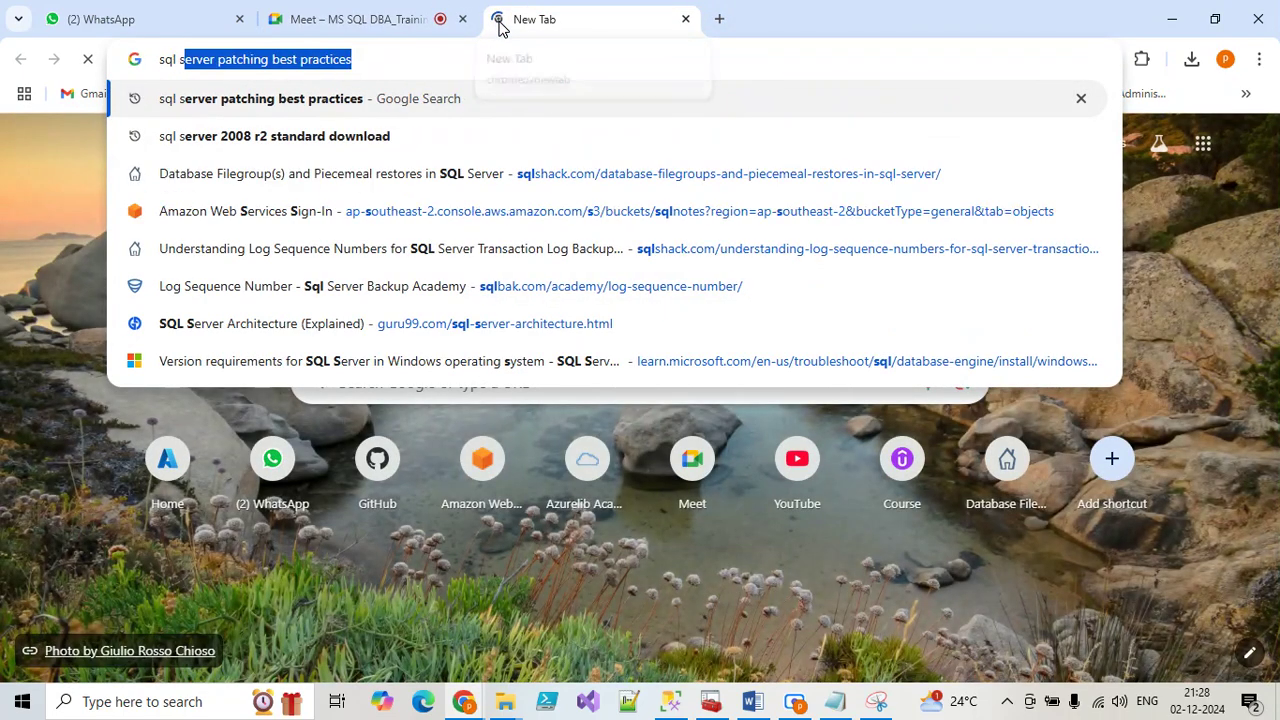
text(erver 20)
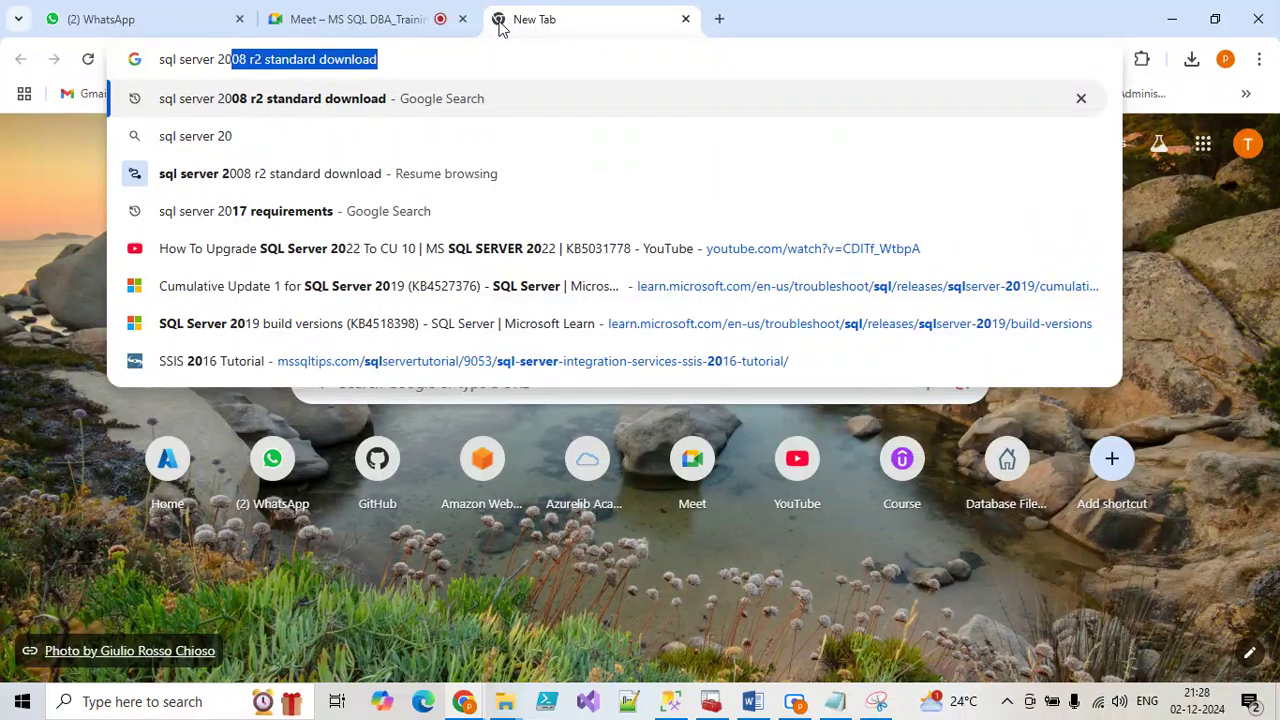
text(19 buil)
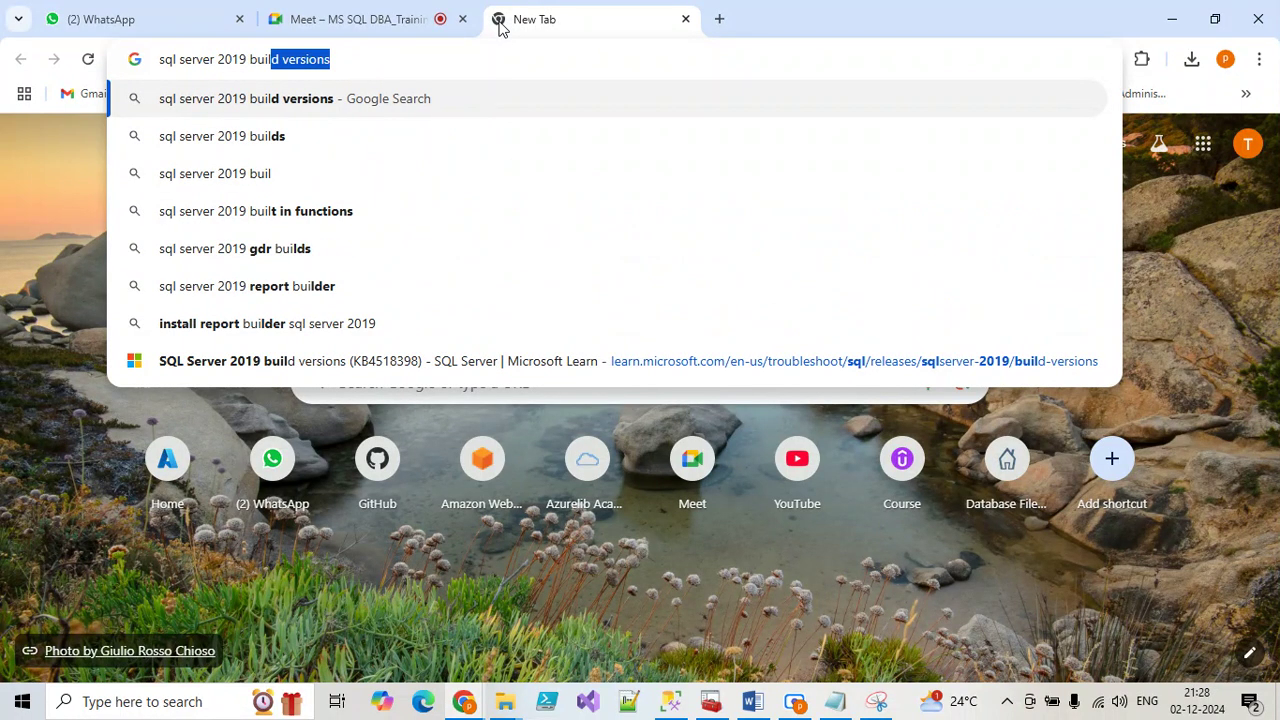
text(d version)
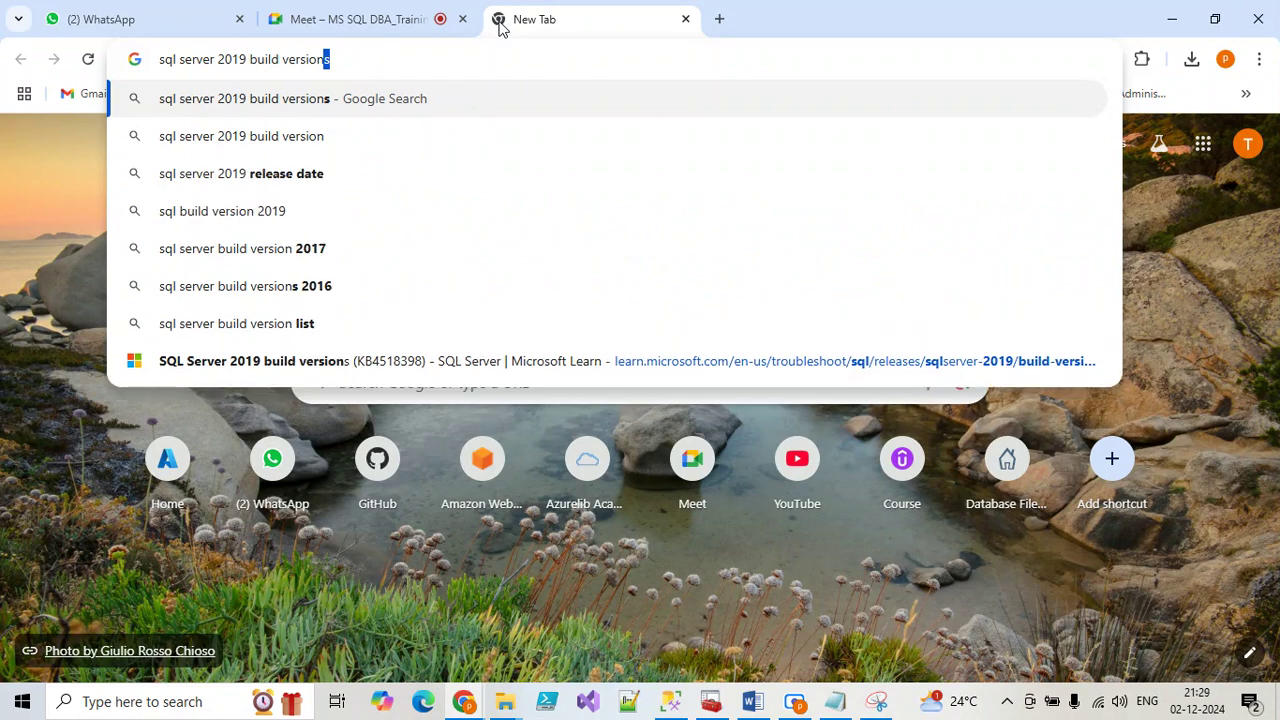
key(Return)
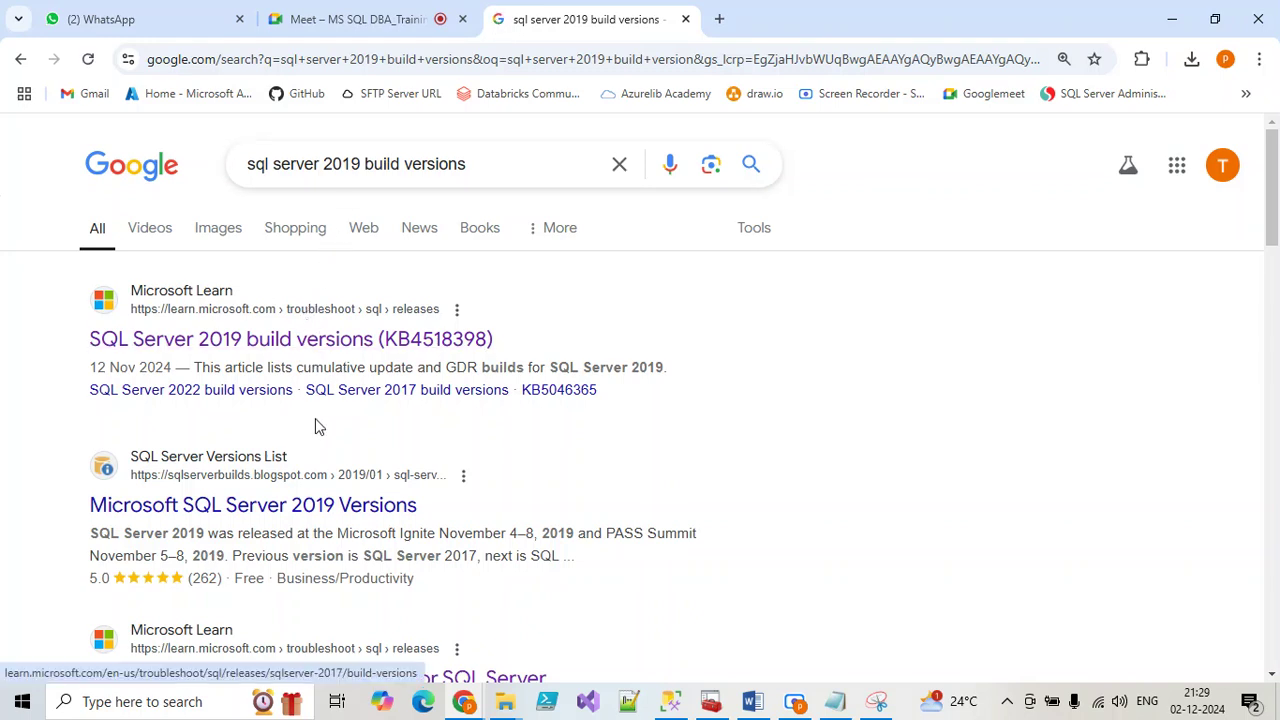
click(266, 348)
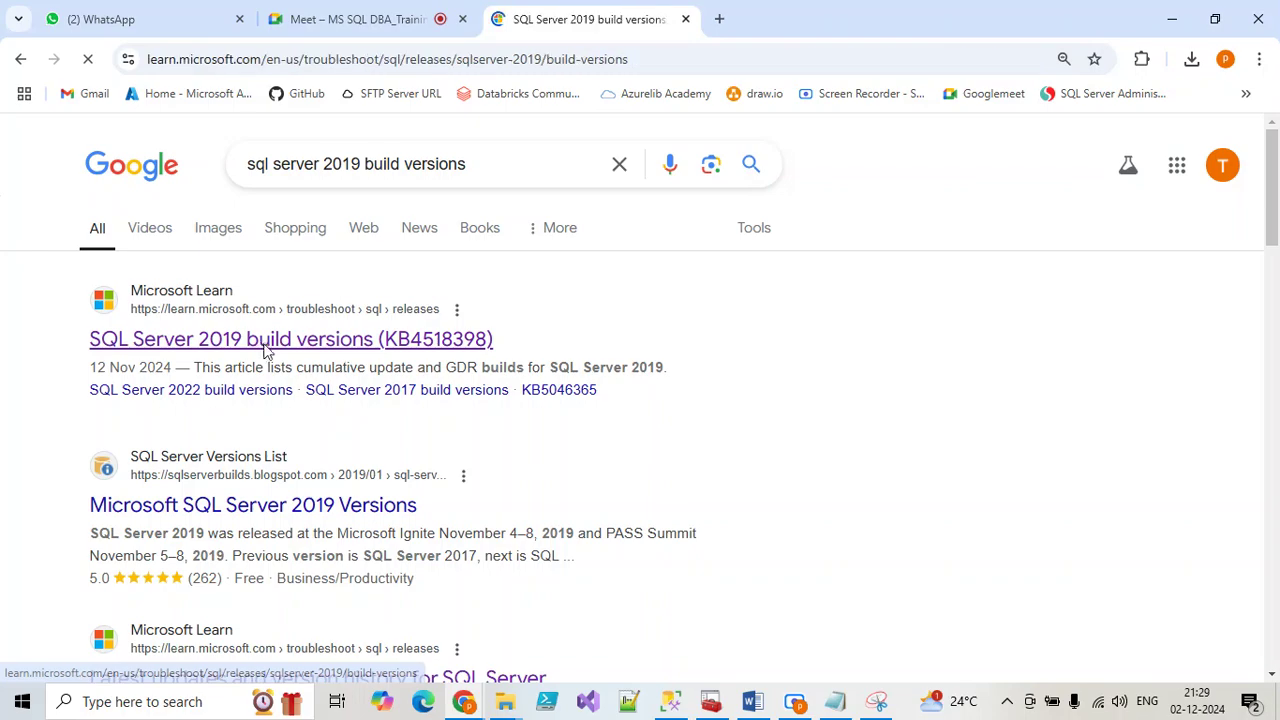
Compare the RTM row of the cumulative update builds table with the version query result, and examine the CU1 and CU2 build versions
scroll(688, 514, down, 3)
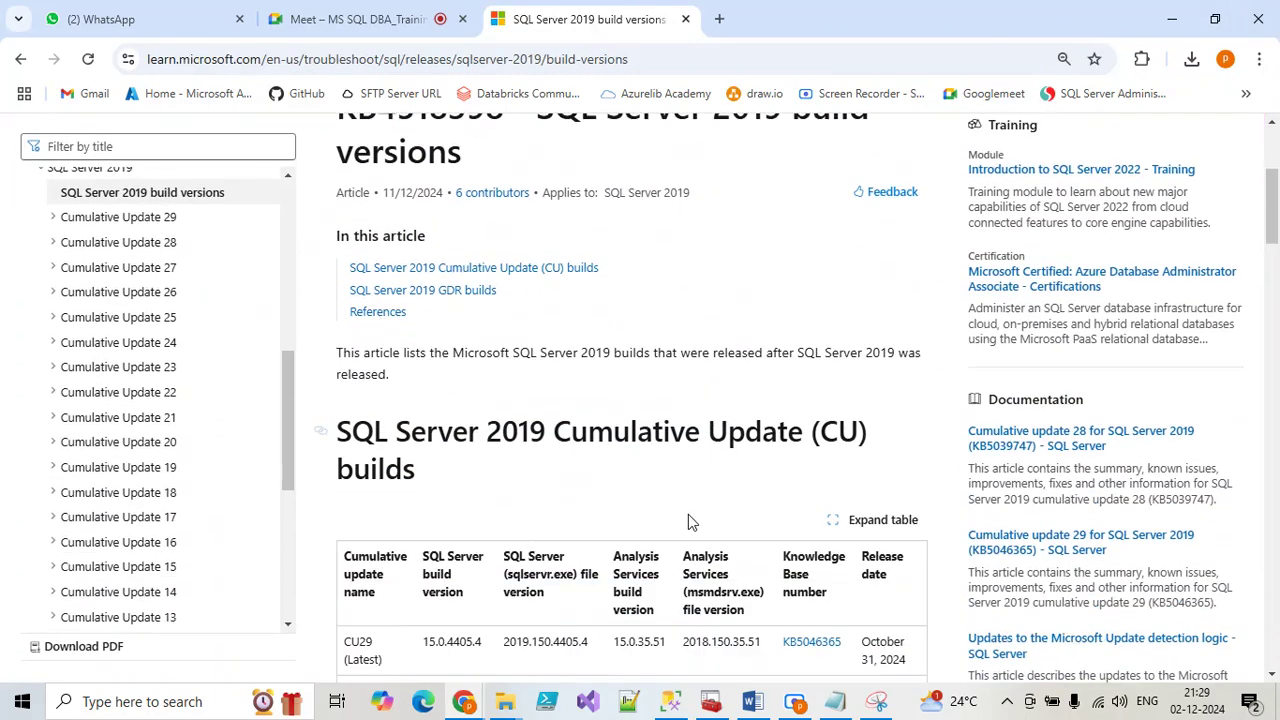
scroll(688, 520, down, 13)
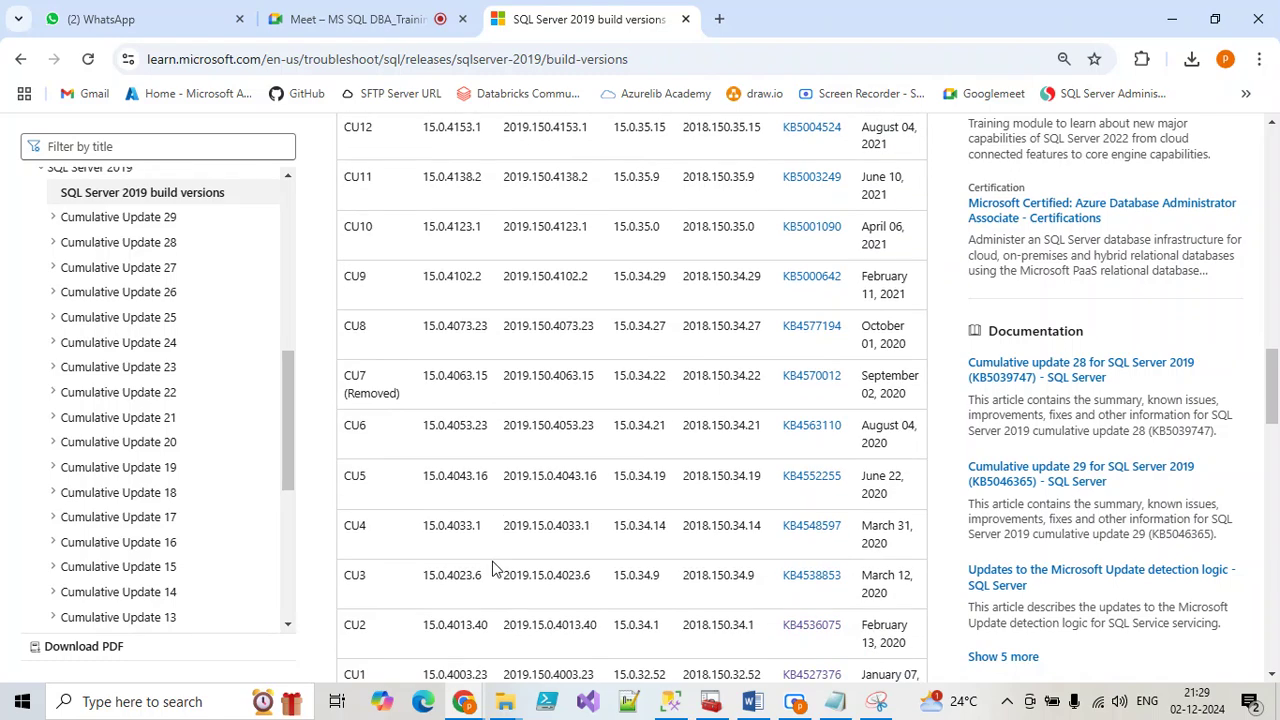
scroll(492, 568, down, 4)
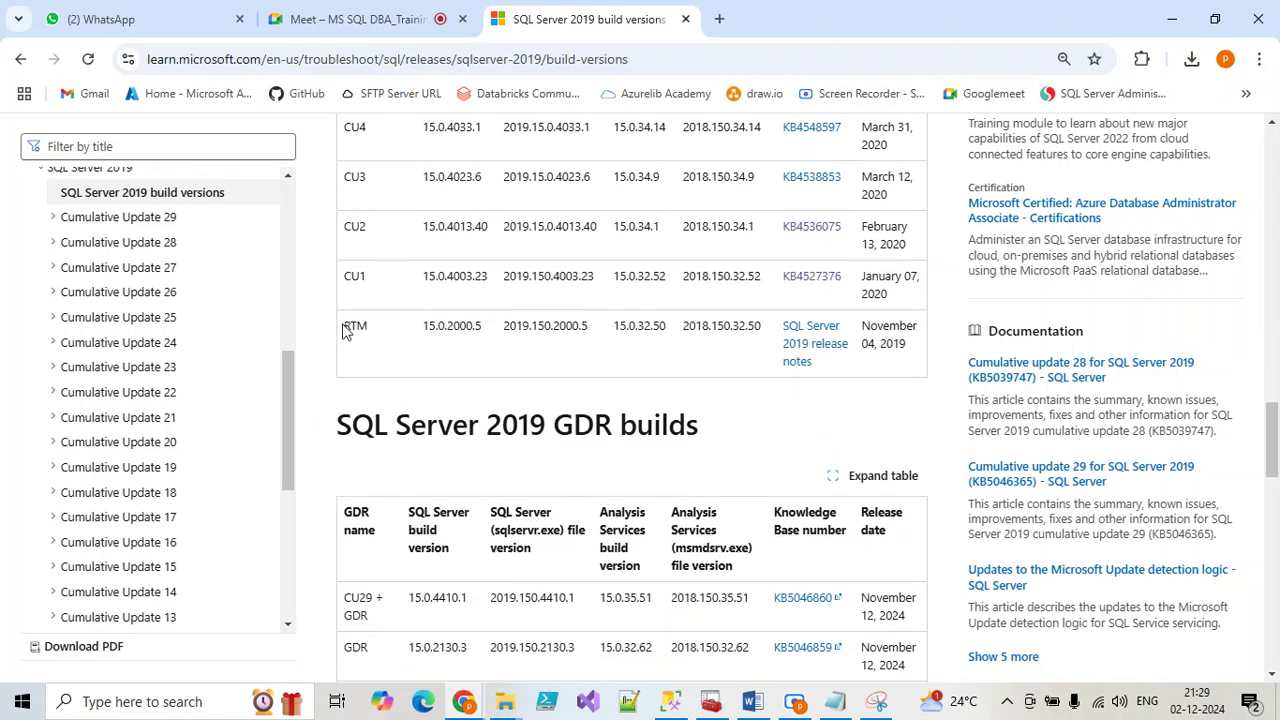
drag(344, 331, 484, 329)
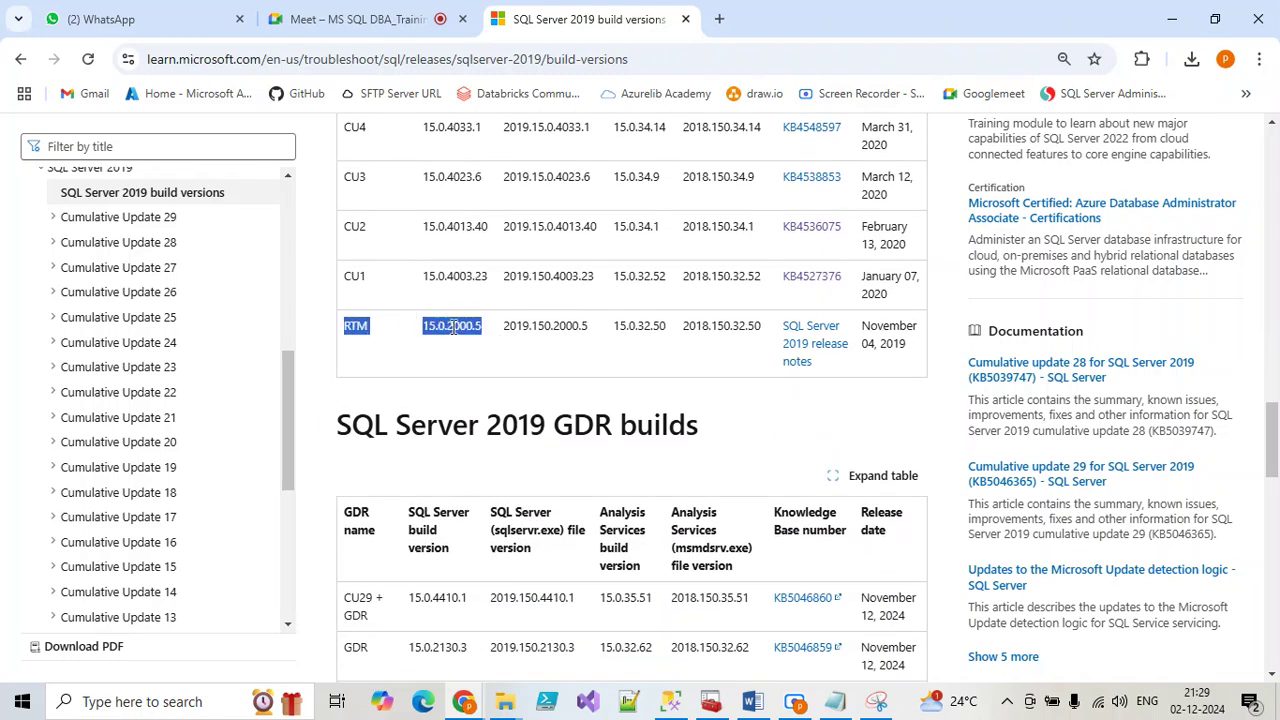
click(670, 701)
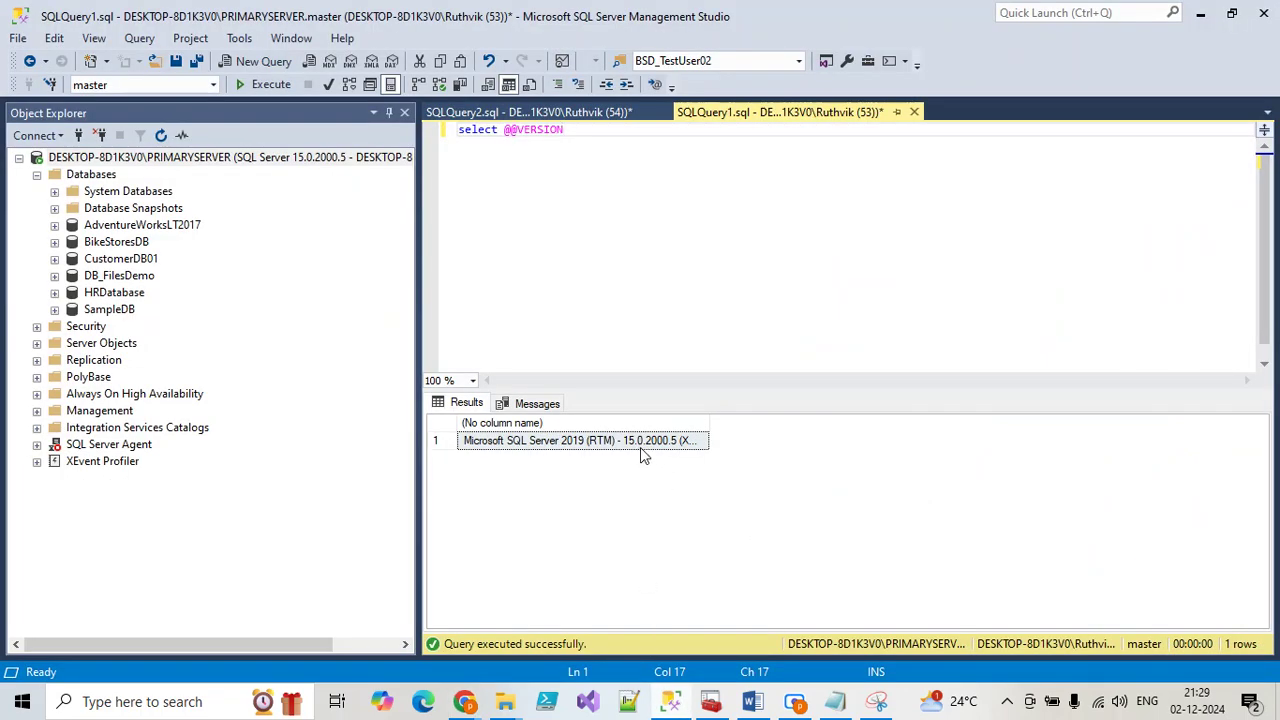
click(660, 708)
scroll(430, 450, up, 2)
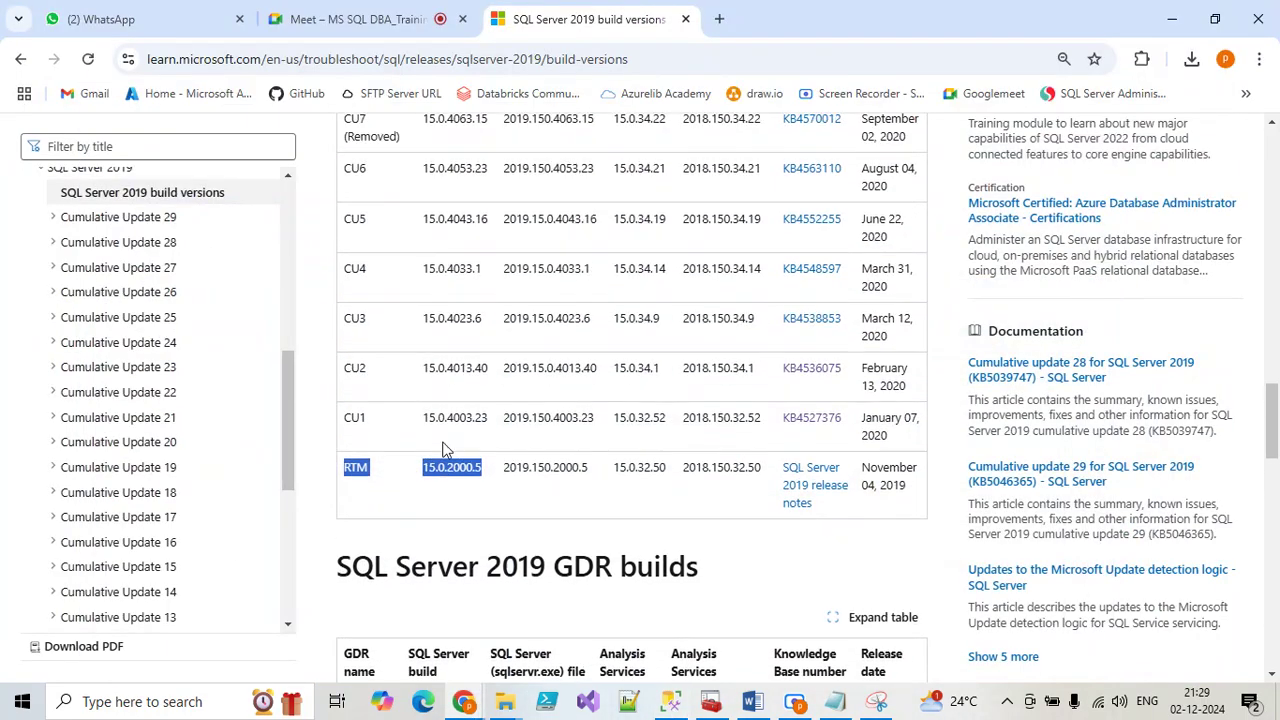
drag(422, 466, 487, 461)
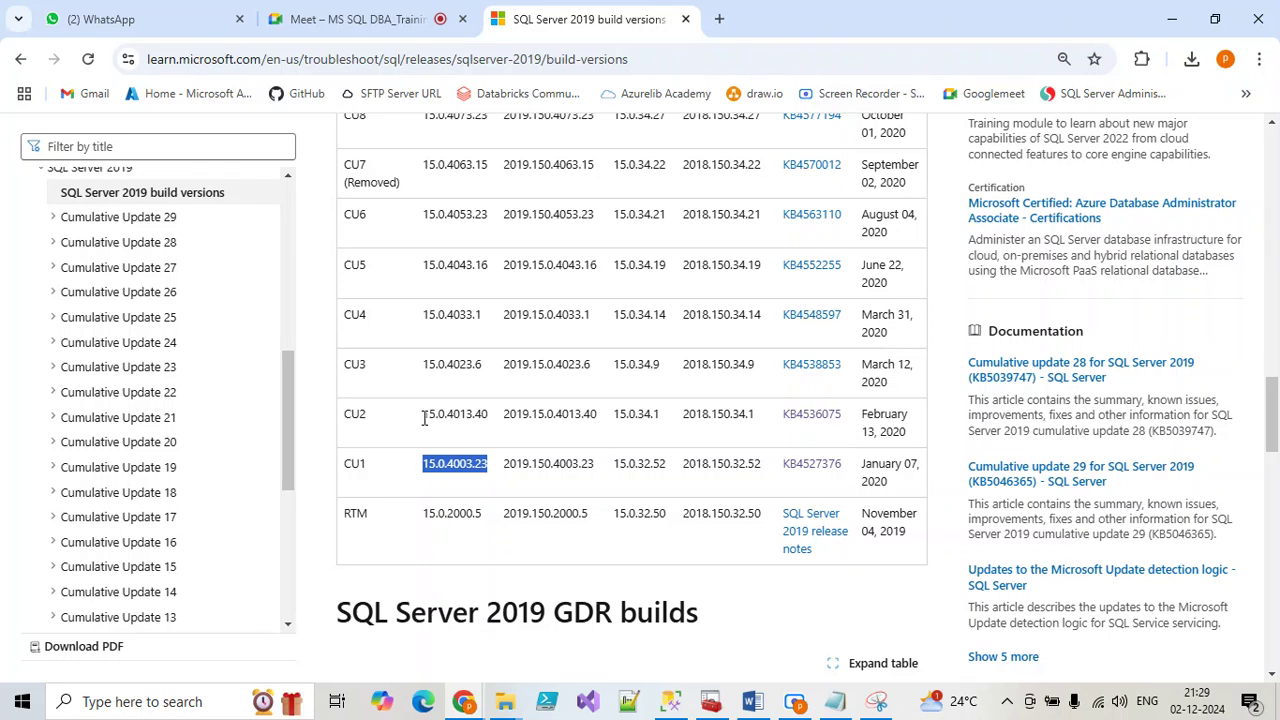
drag(423, 415, 490, 416)
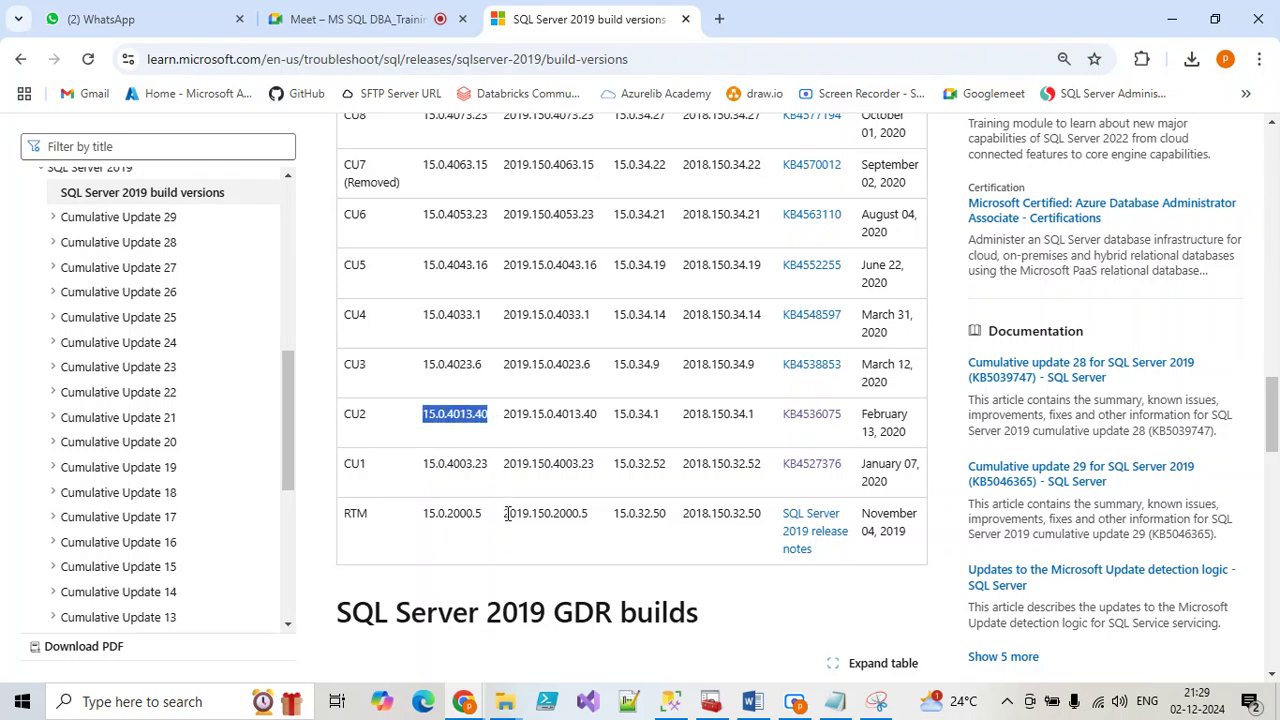
Copy the CU1 build version 15.0.4003.23 and paste it below the version query in SQL Server Management Studio, leaving a blank line between
drag(423, 466, 490, 475)
key(ctrl+c)
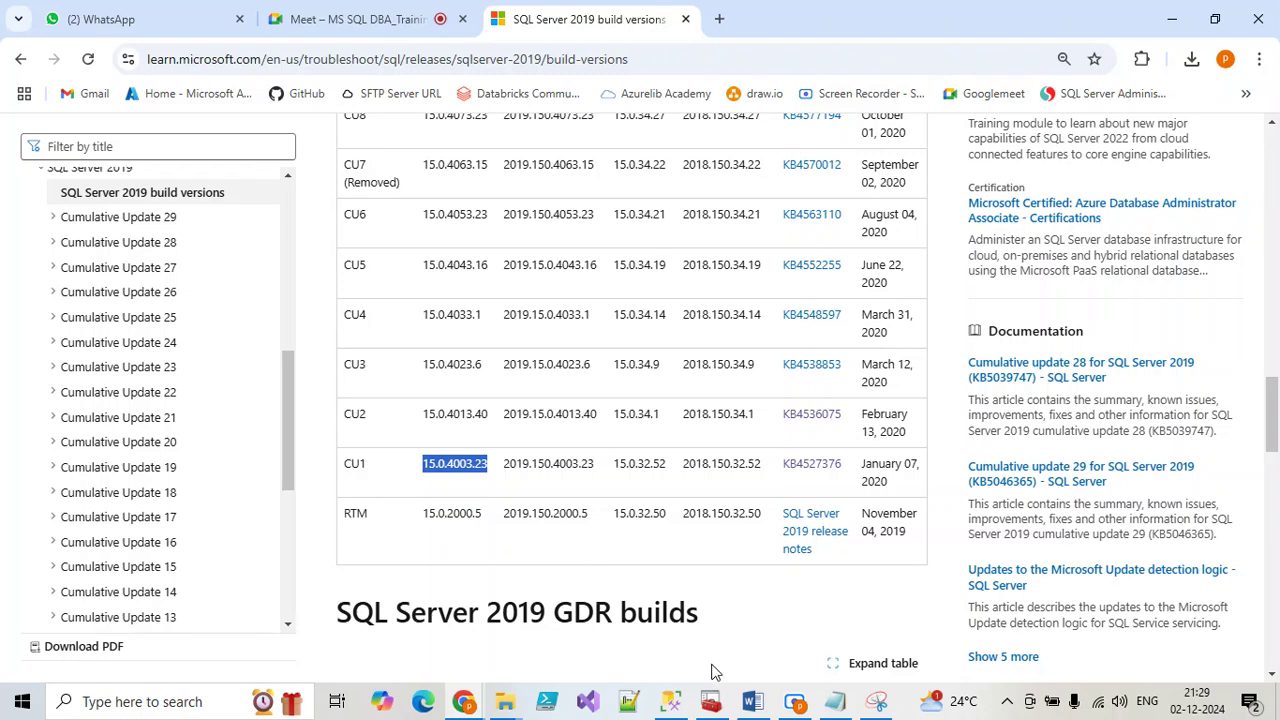
click(670, 702)
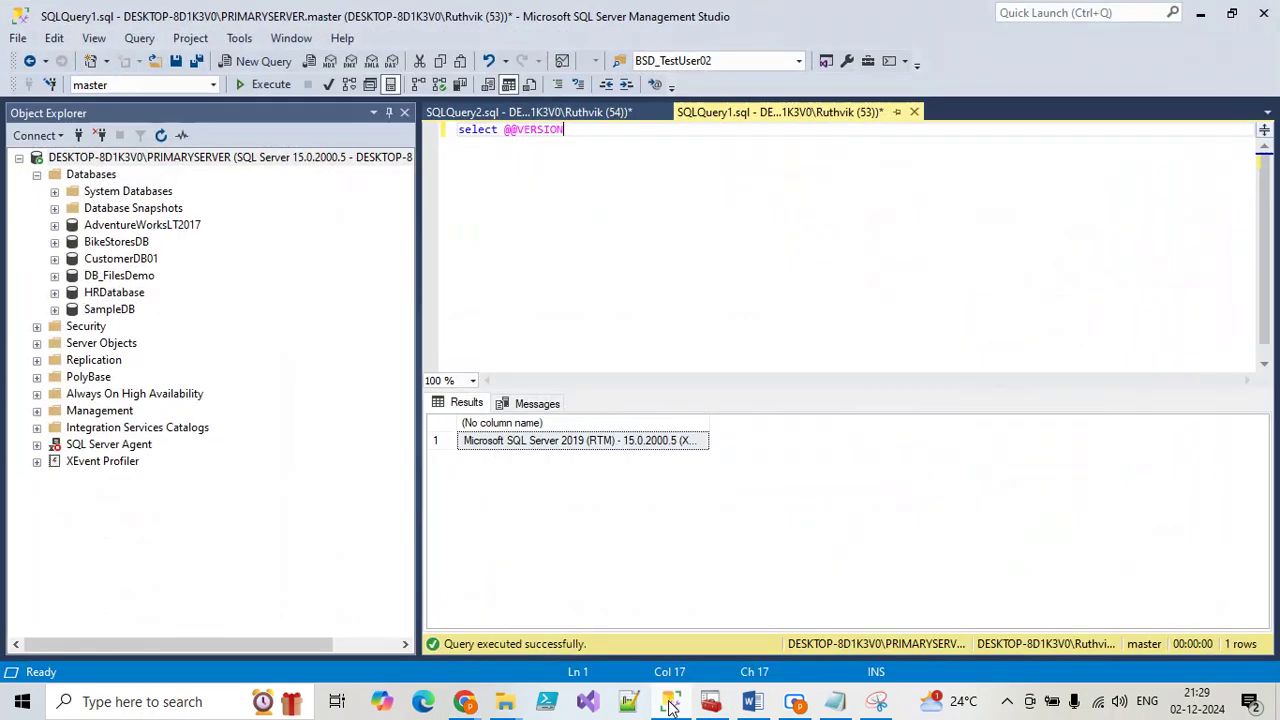
key(Return)
key(Return)
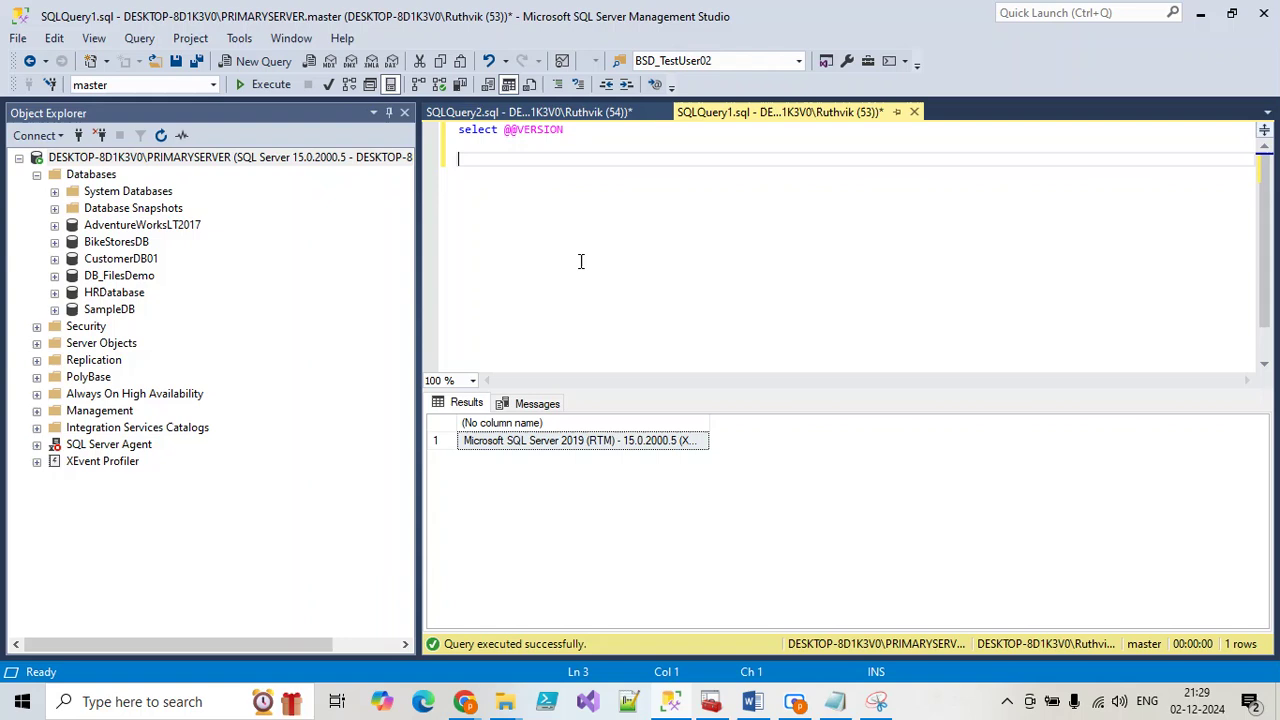
key(ctrl+v)
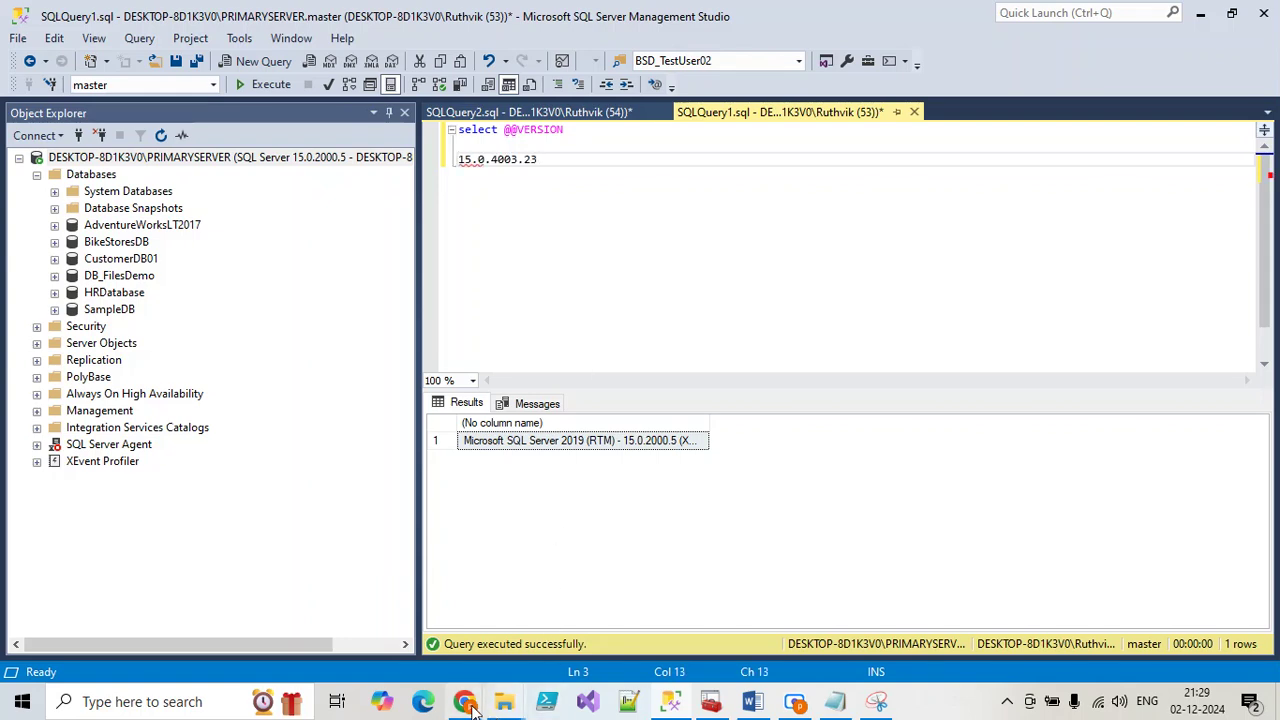
Return to the build versions article in Chrome and open CU1's KB4527376 article in a new tab
mouse_move(458, 705)
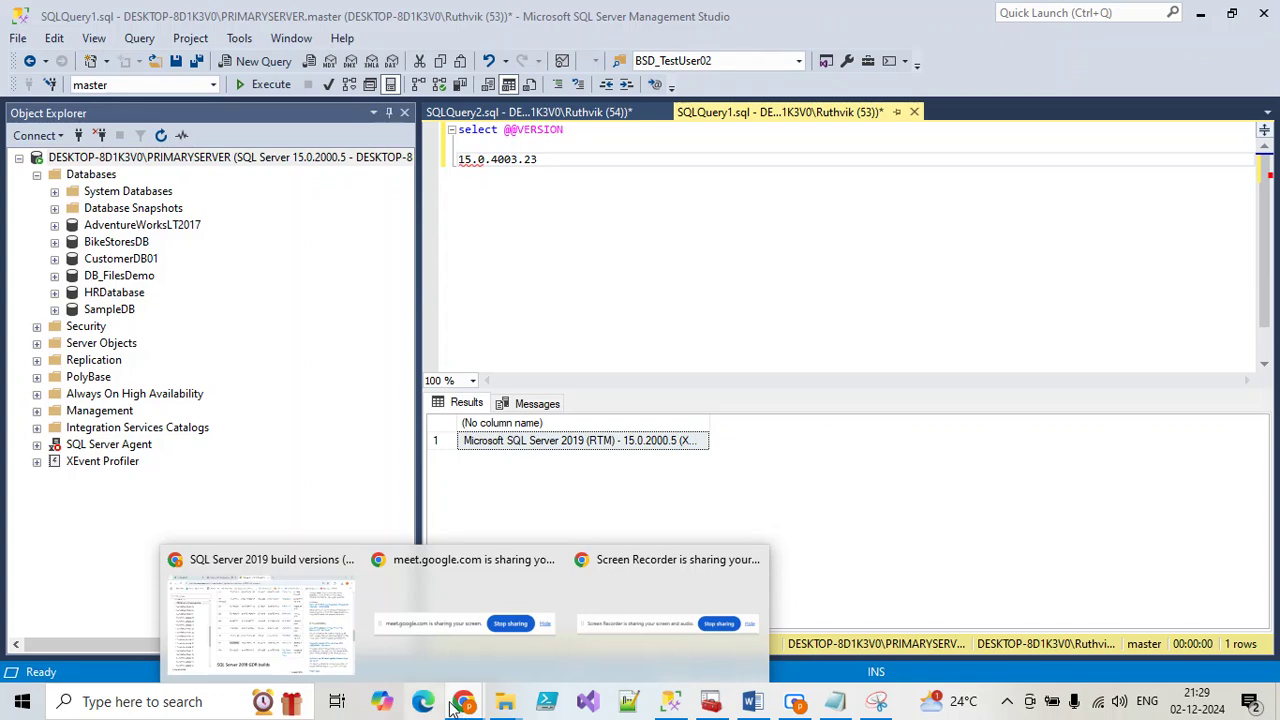
click(320, 655)
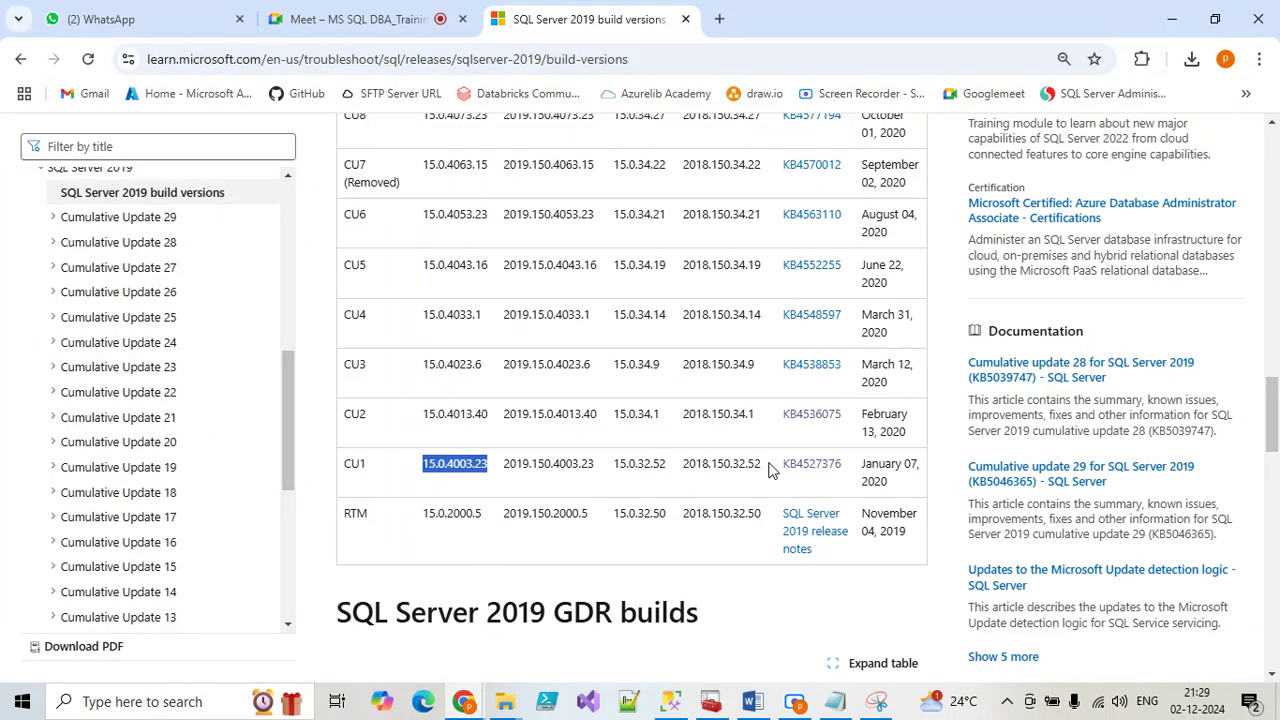
drag(842, 466, 779, 476)
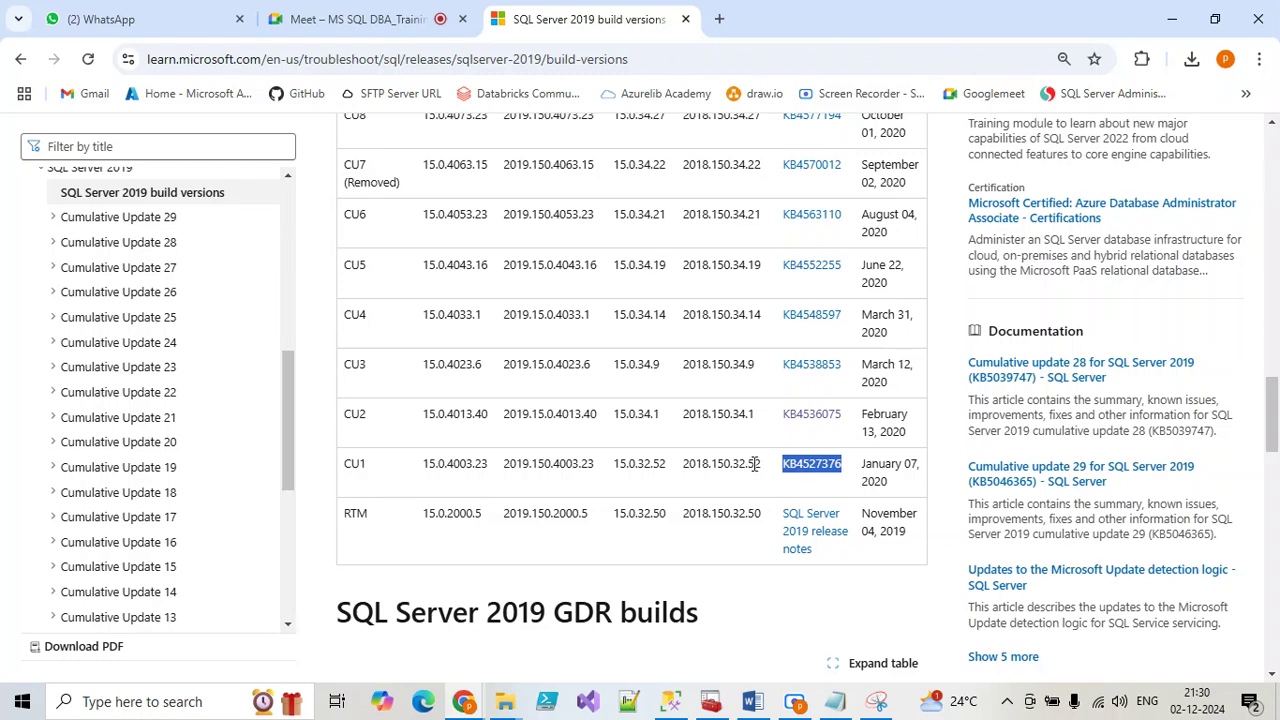
right_click(826, 470)
click(862, 130)
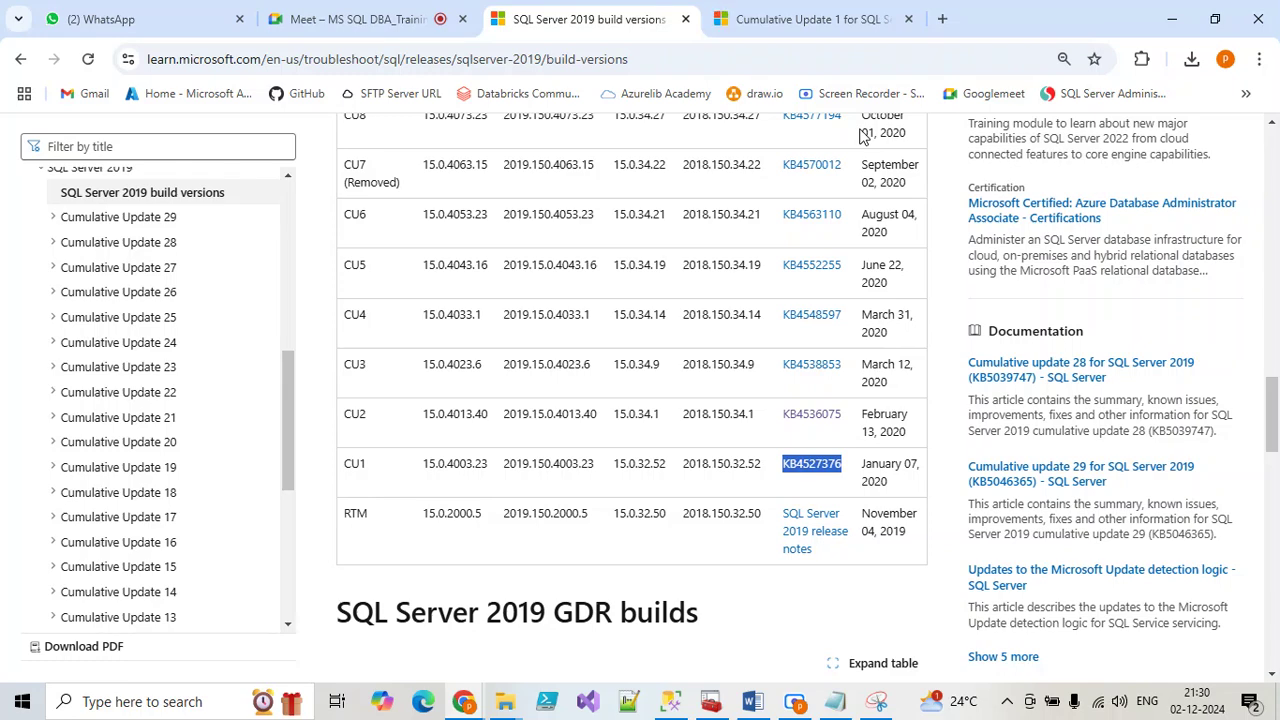
click(777, 20)
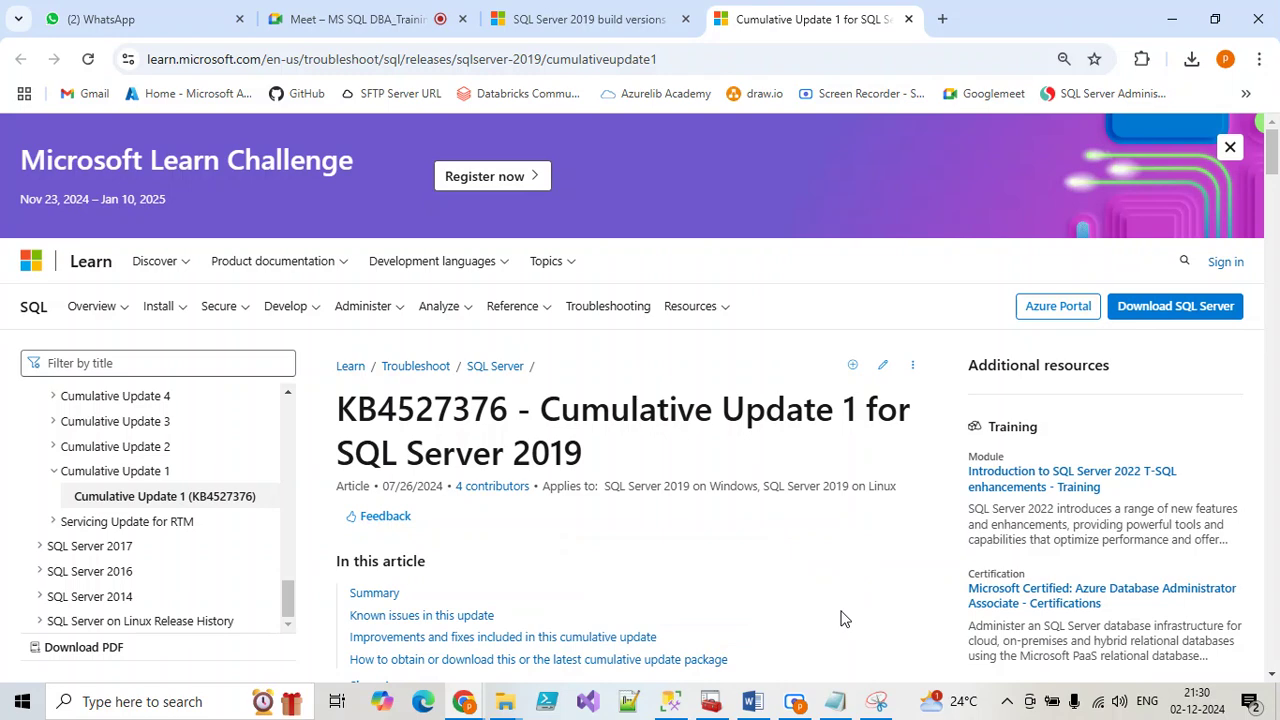
Review the release date and version of Cumulative Update 1, and check the Google Meet call before returning to the article
scroll(840, 619, down, 2)
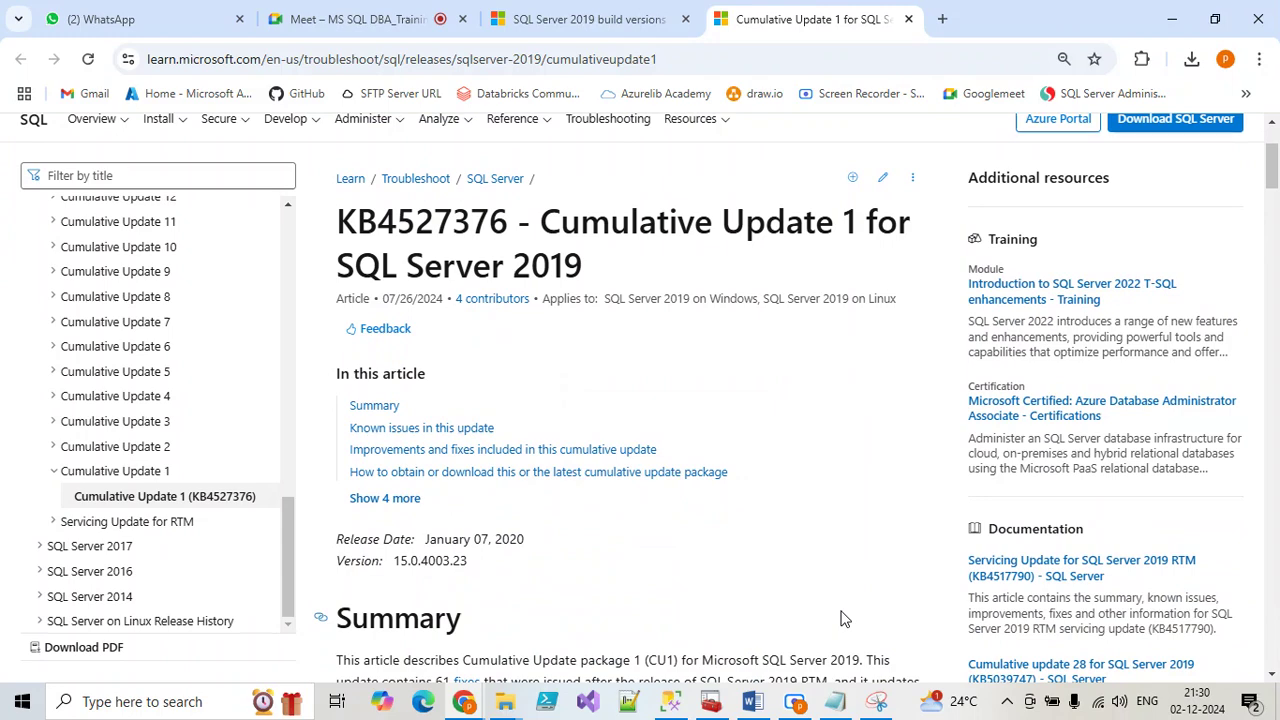
click(420, 19)
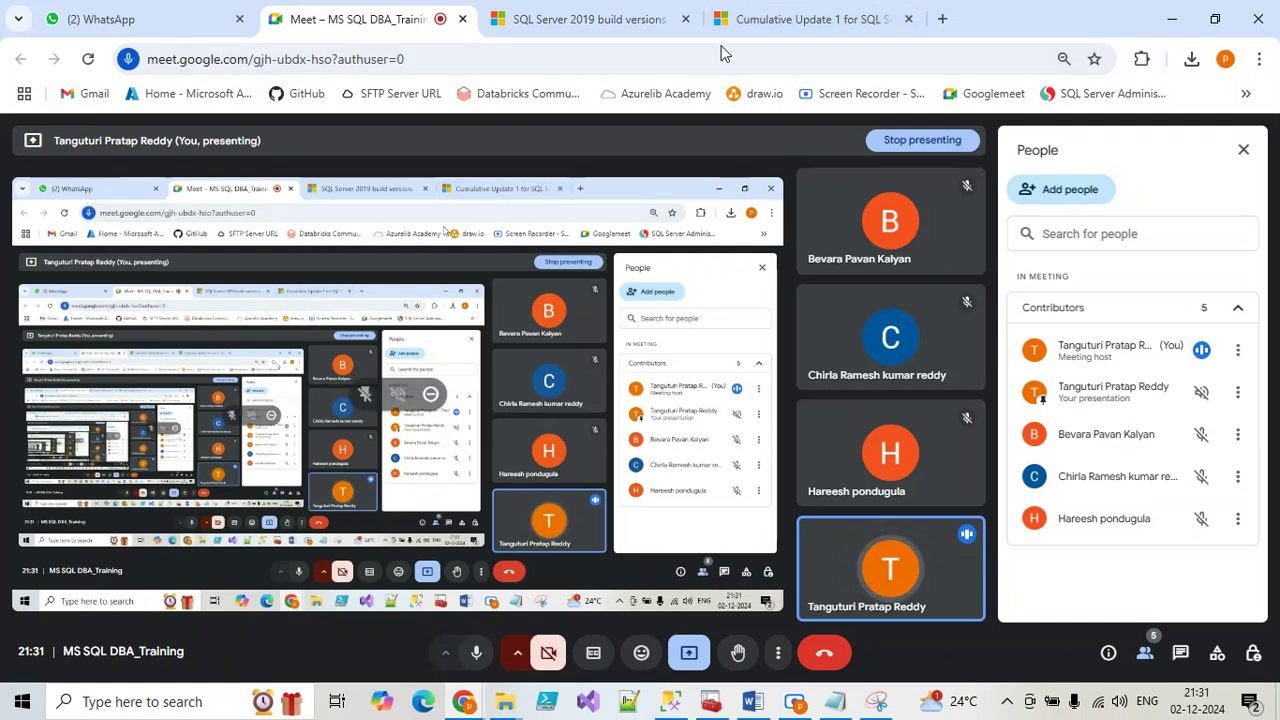
click(752, 17)
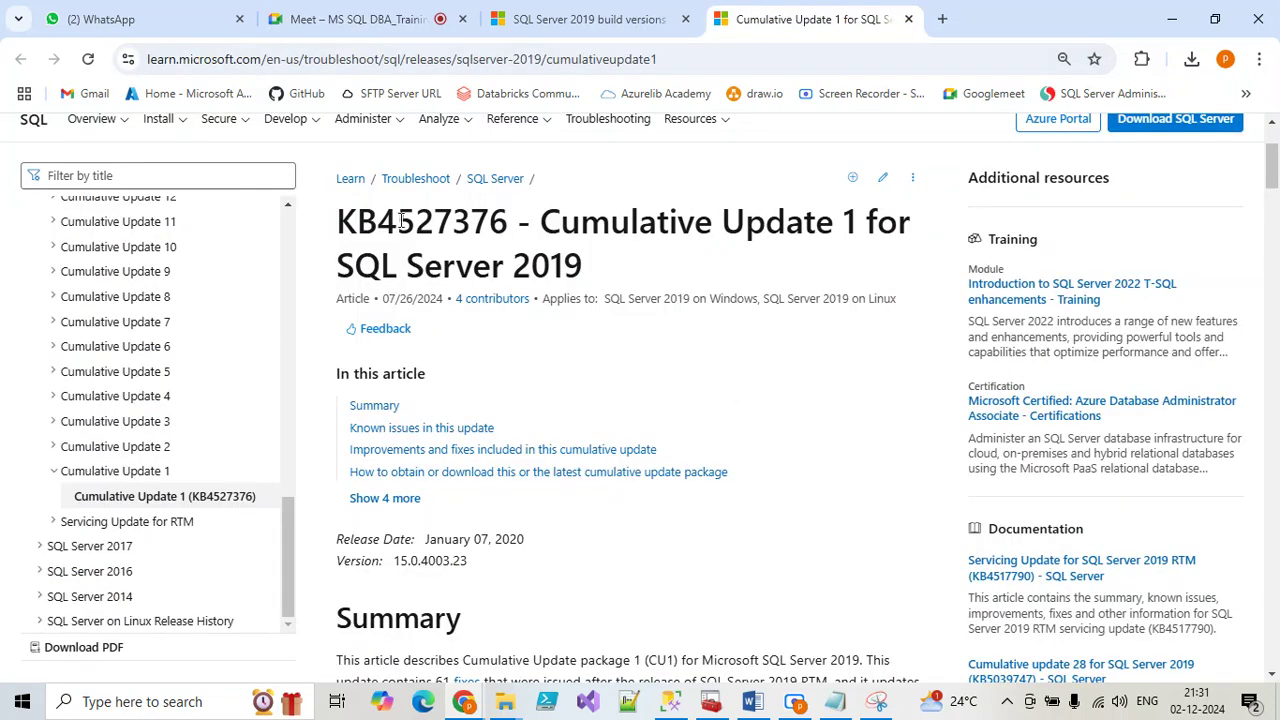
Expand the KB4527376 article's instructions for obtaining this cumulative update package for Windows from Microsoft Update Catalog
scroll(483, 453, down, 12)
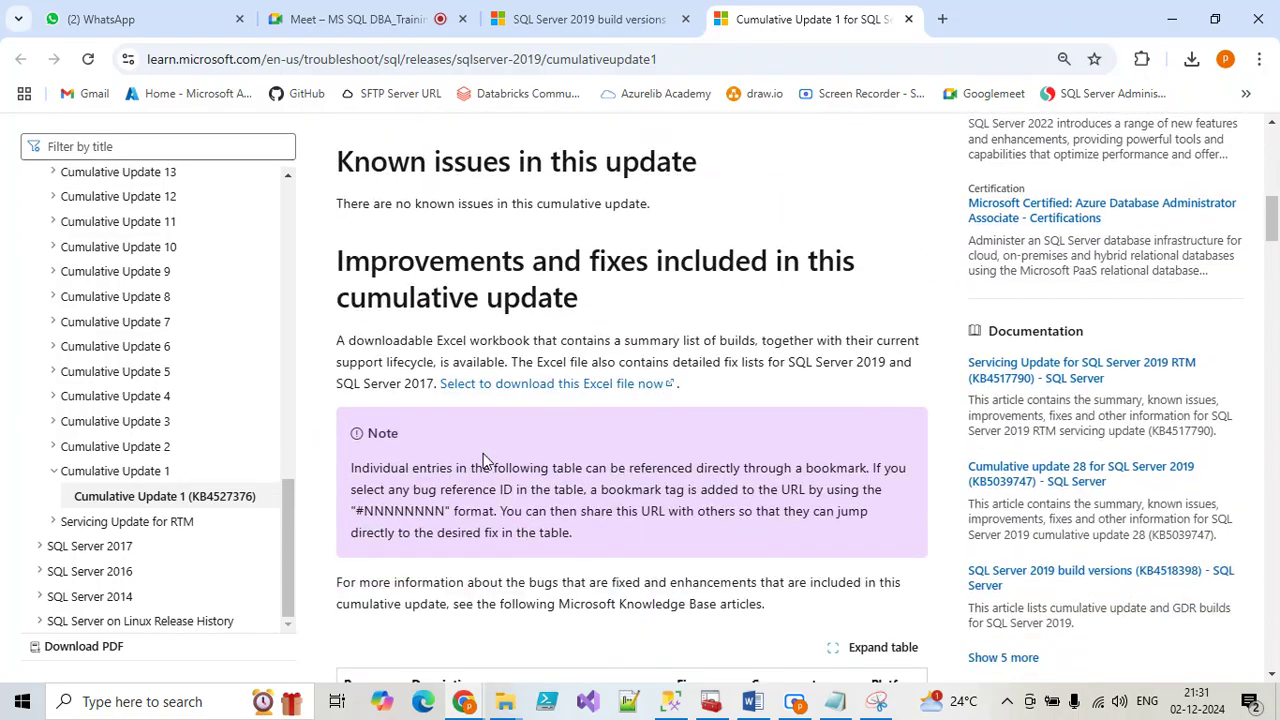
scroll(483, 460, down, 15)
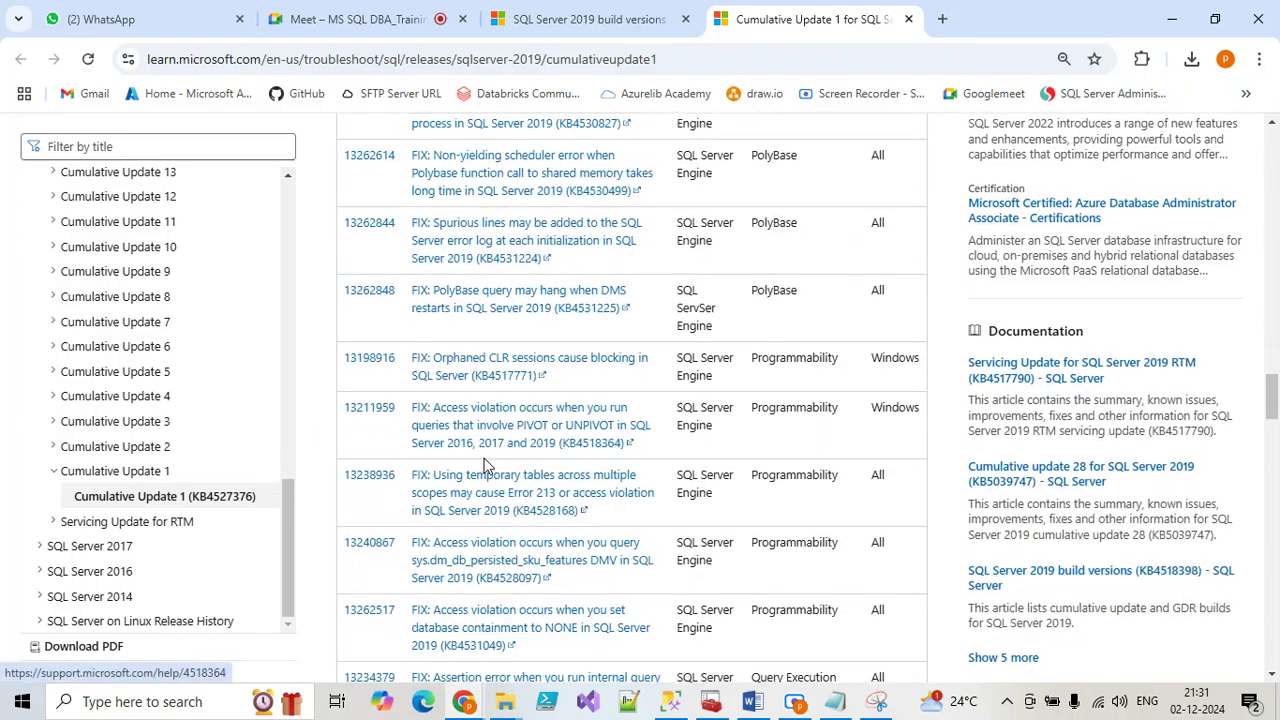
scroll(485, 465, down, 15)
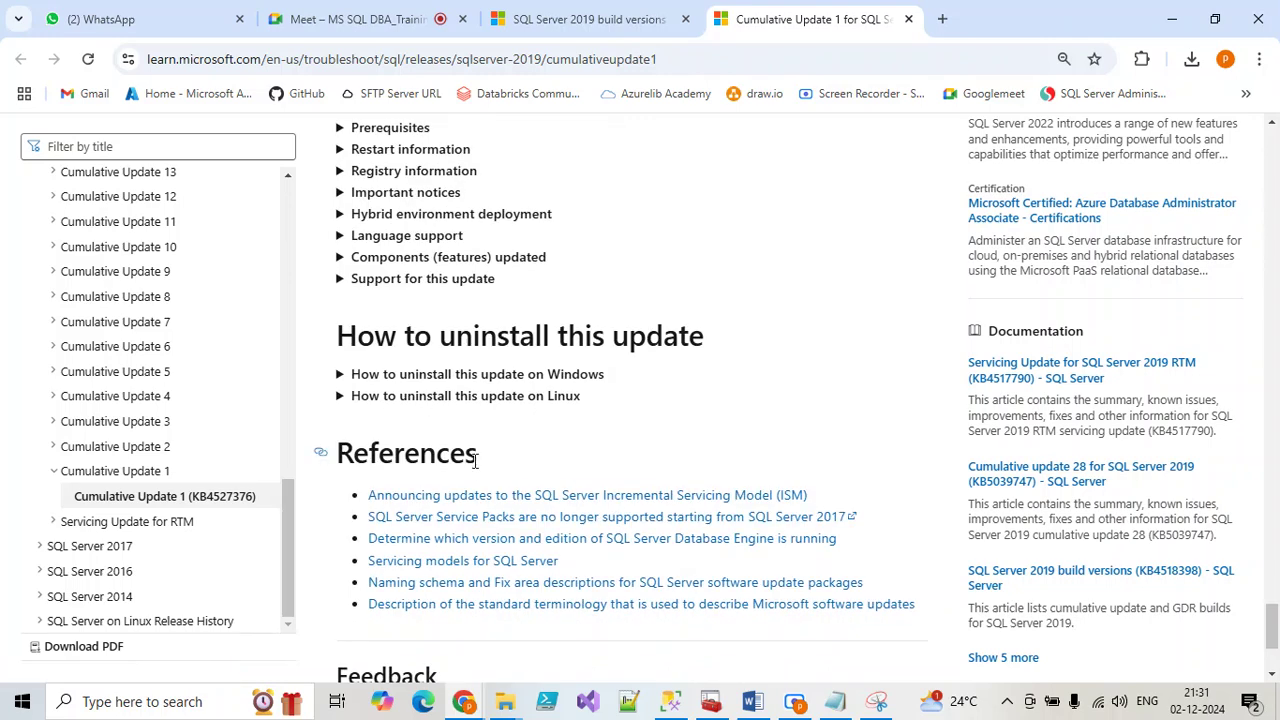
scroll(470, 450, up, 5)
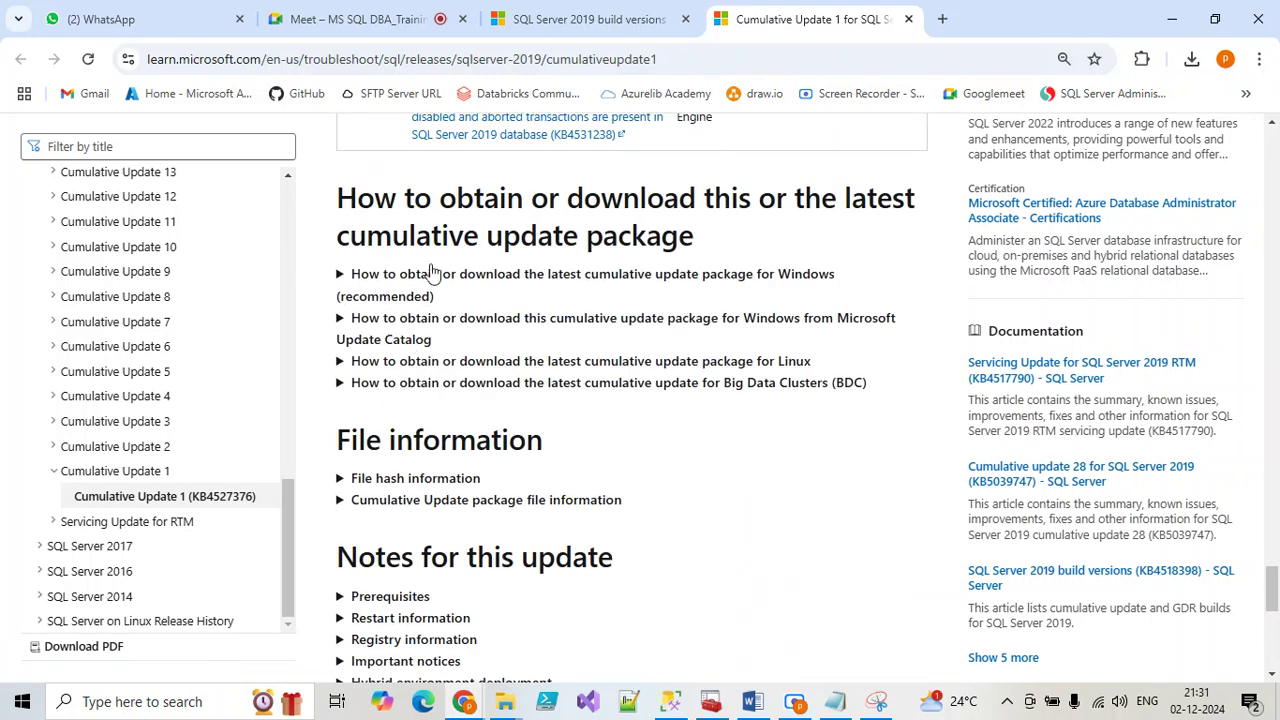
click(371, 328)
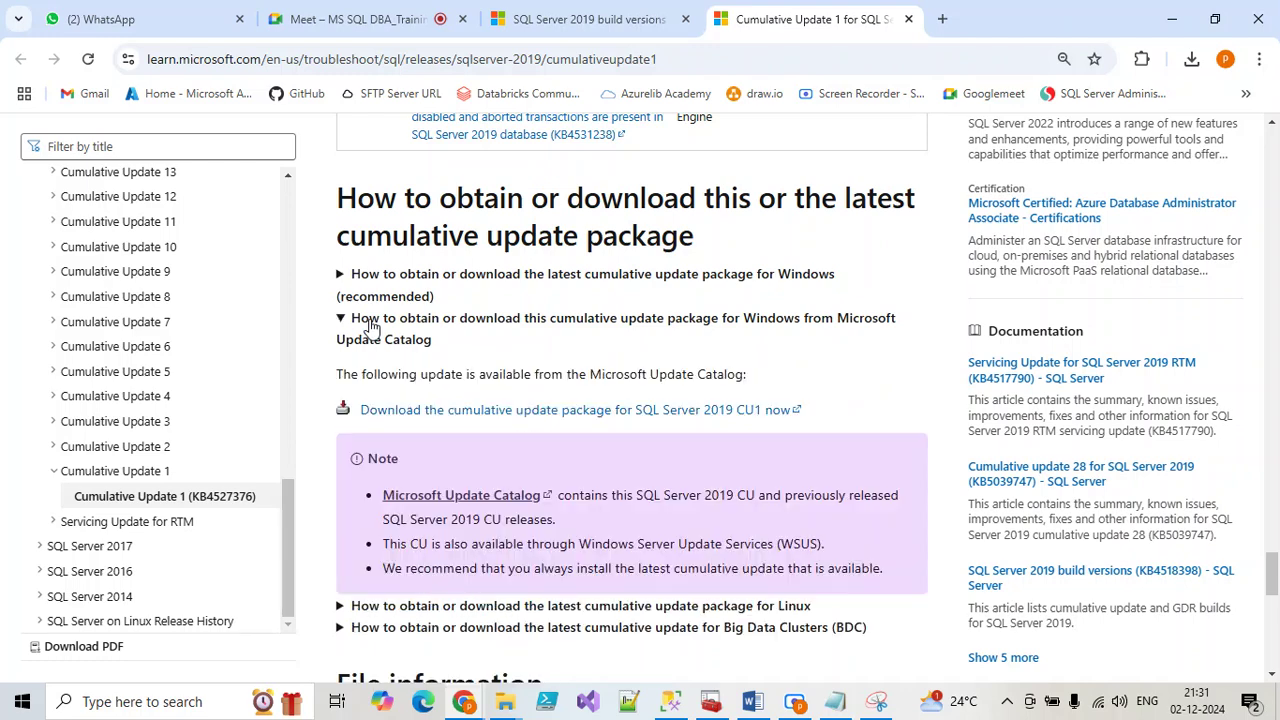
Start downloading the SQL Server 2019 CU1 package and cancel the running download in the recent download history
click(422, 418)
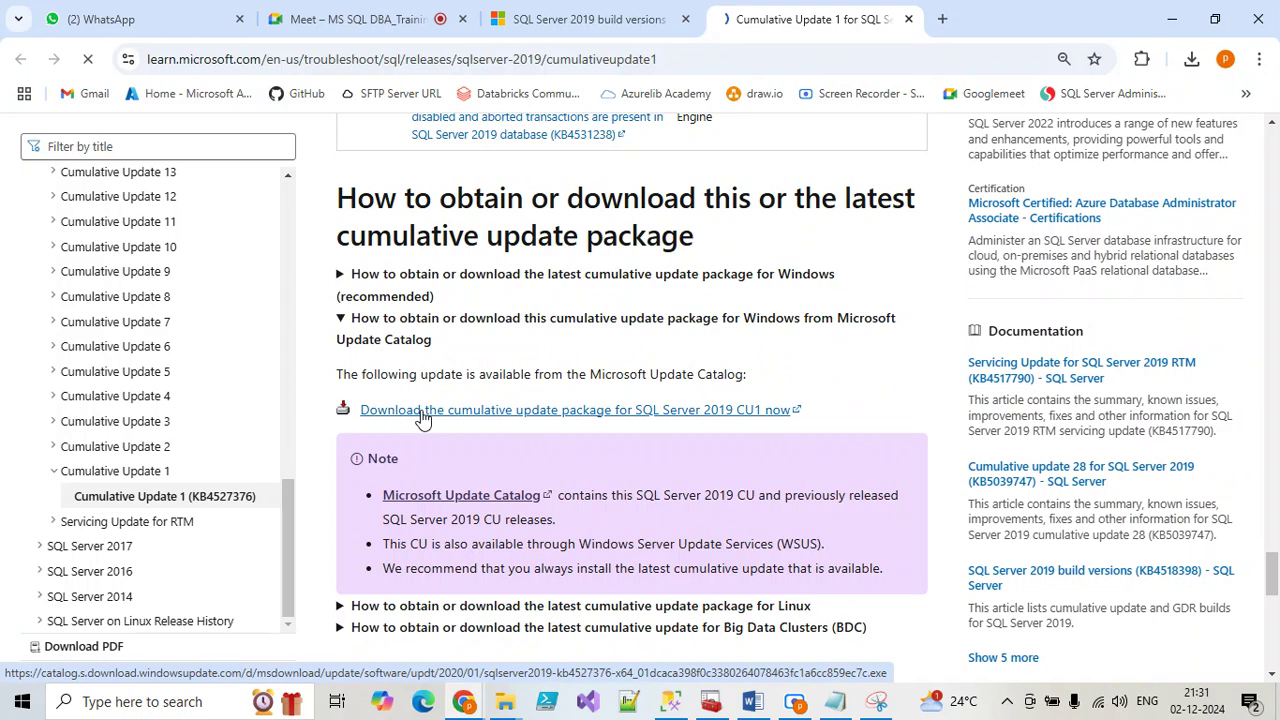
click(1190, 60)
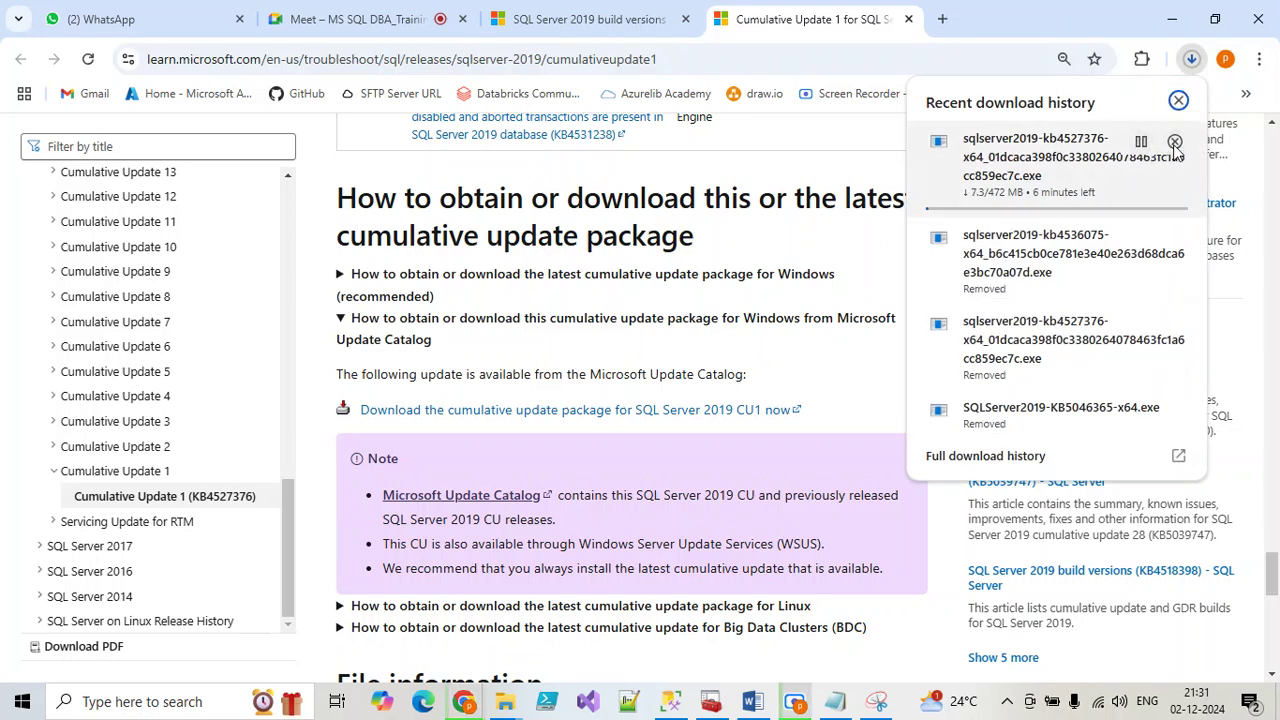
click(1175, 143)
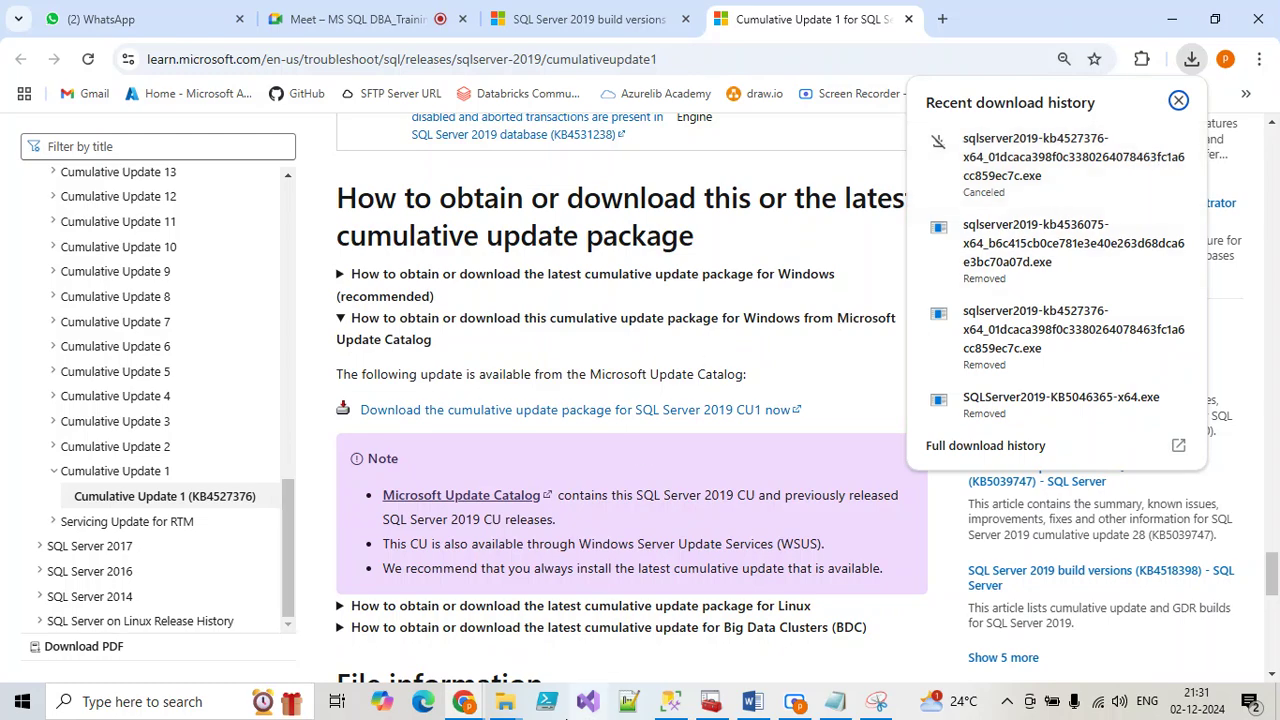
Open the SQL 2019 CU folder inside Softwares\SQL Setup on Local Disk (D:) in File Explorer
click(505, 701)
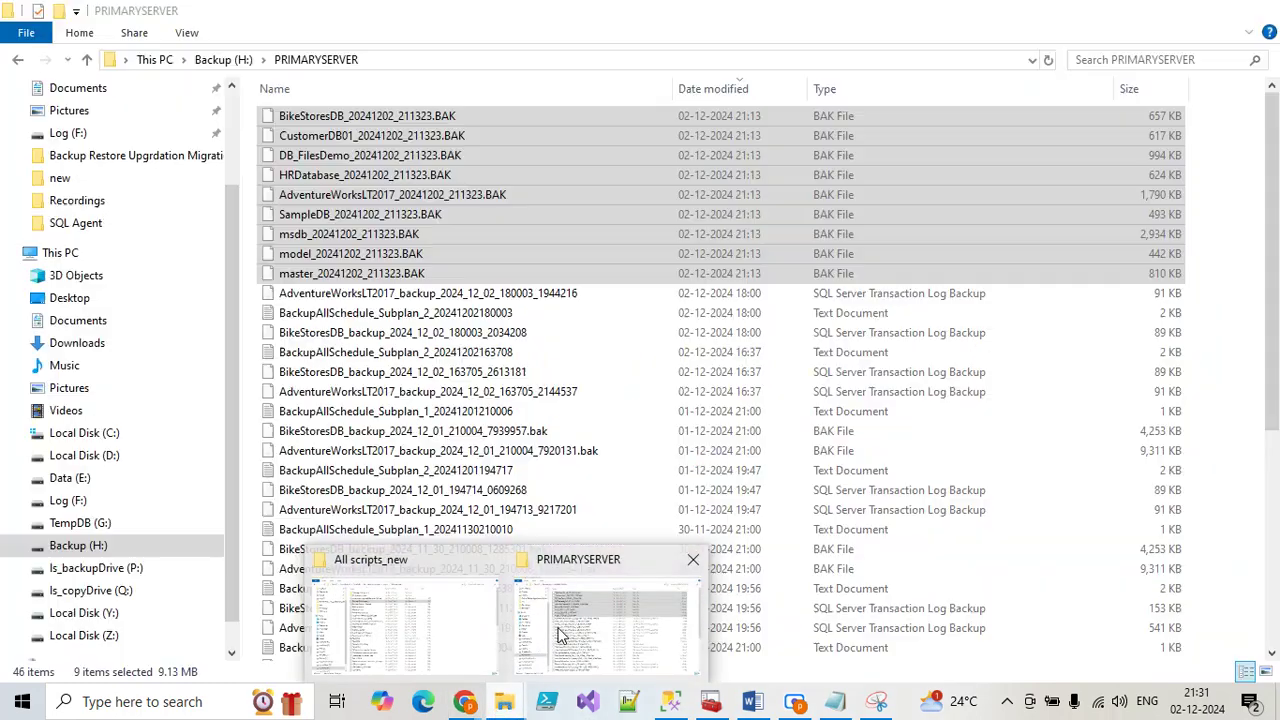
click(425, 615)
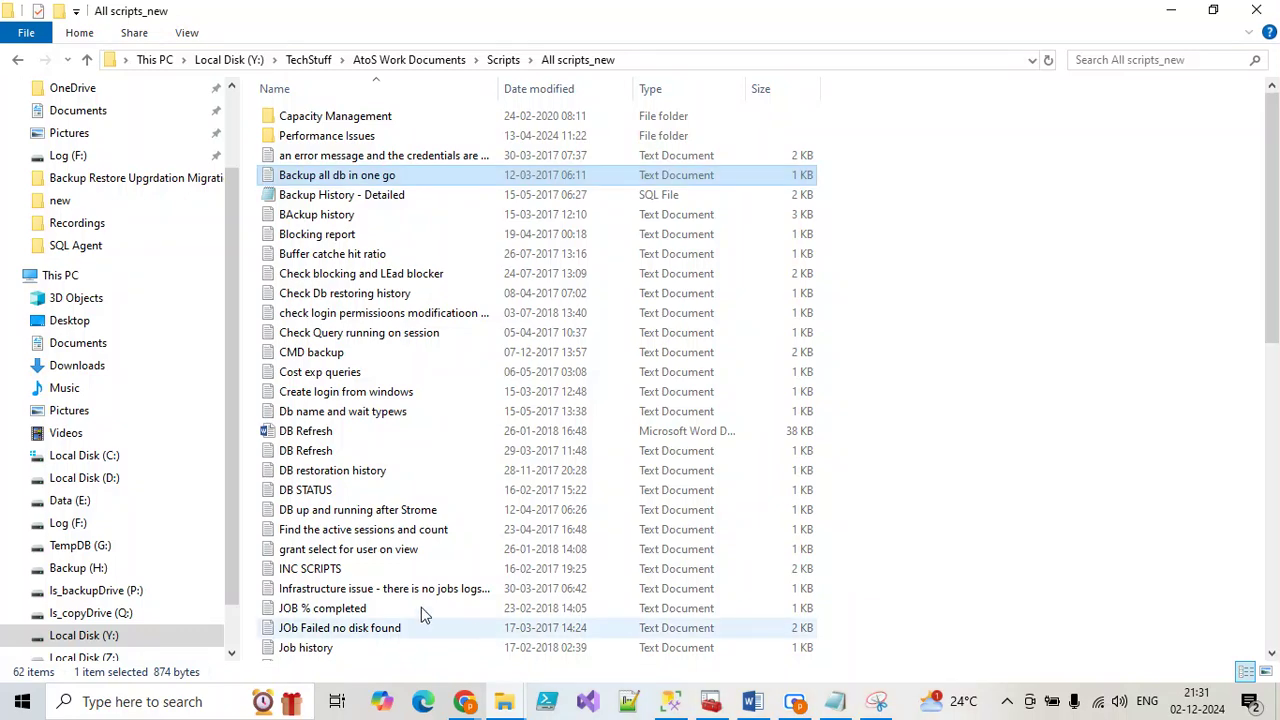
click(82, 479)
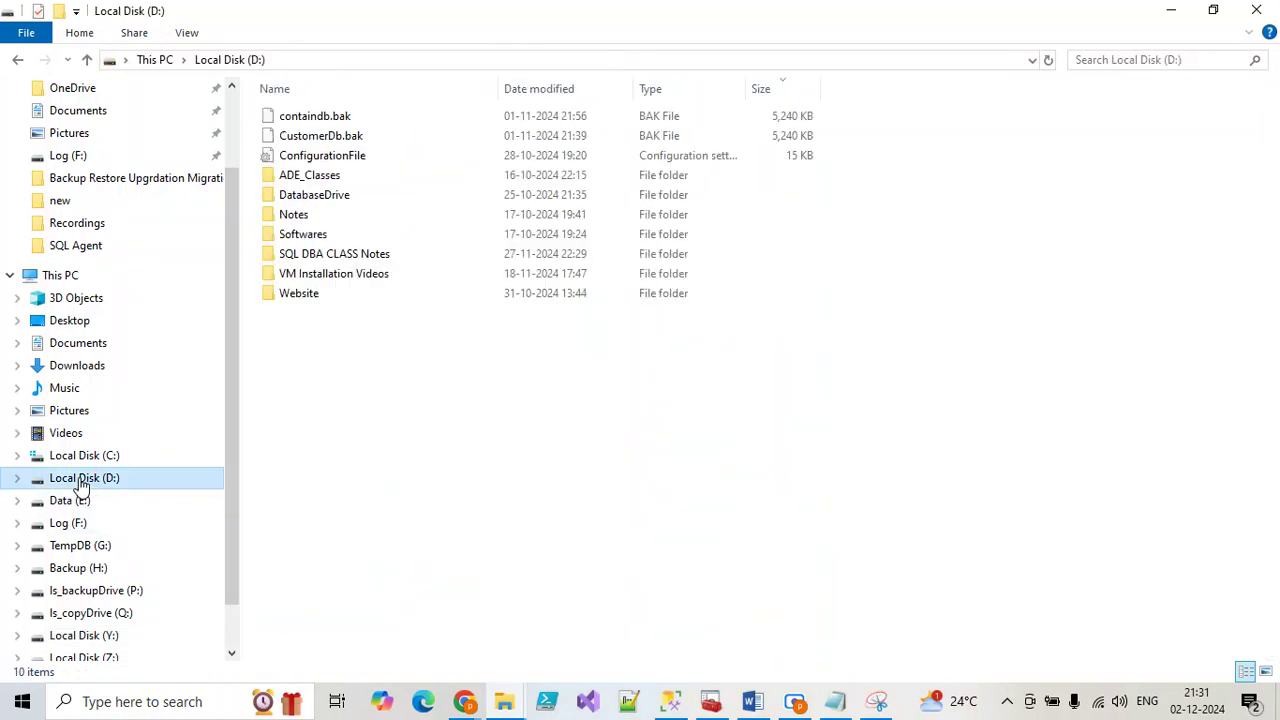
double_click(330, 254)
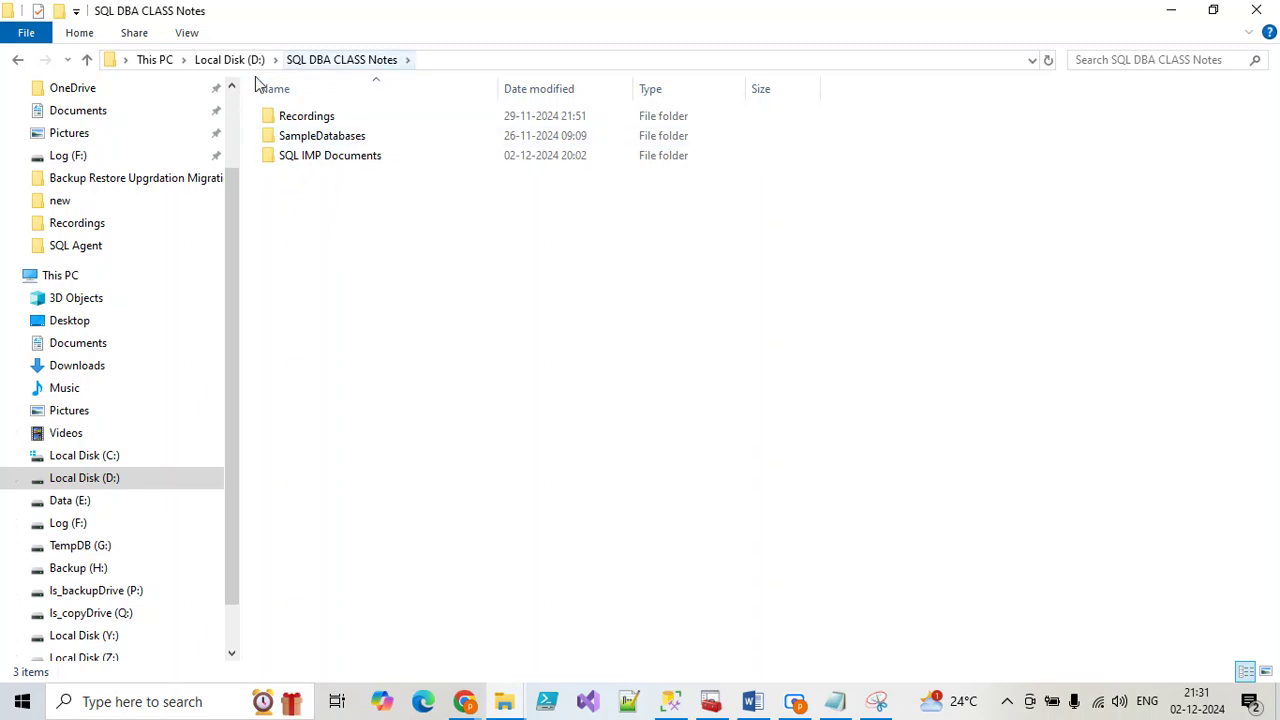
click(82, 481)
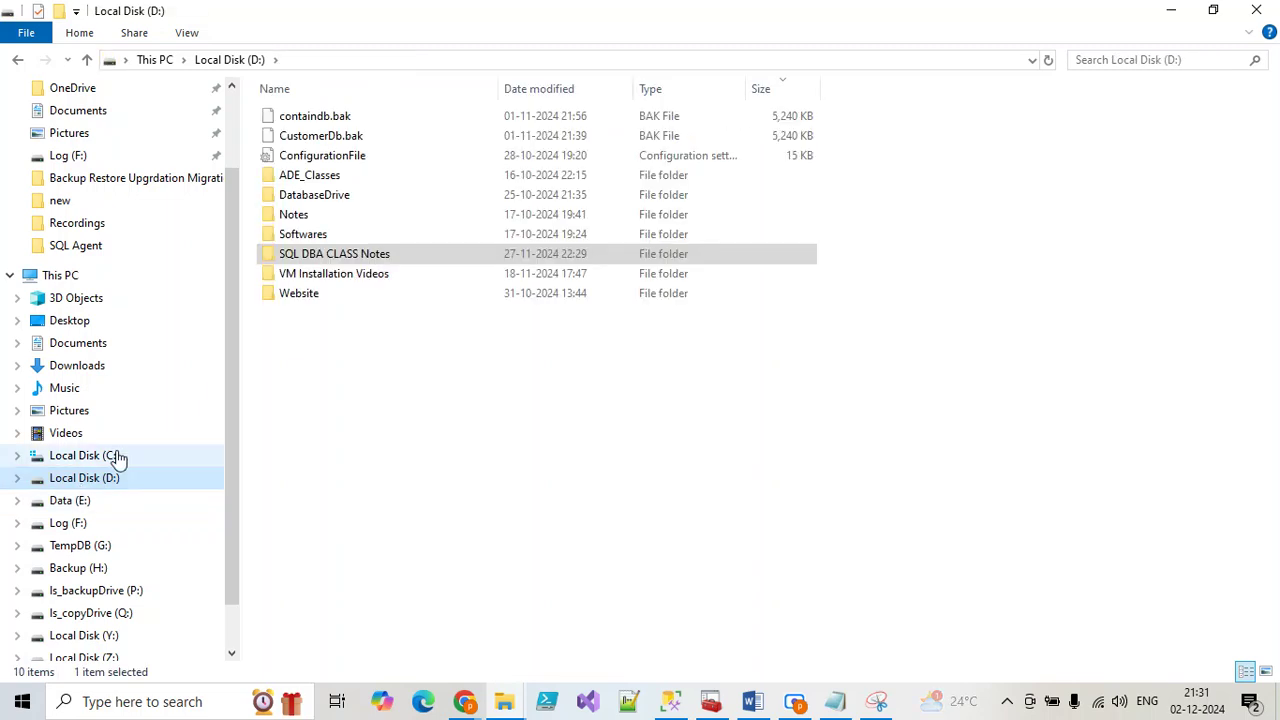
double_click(302, 234)
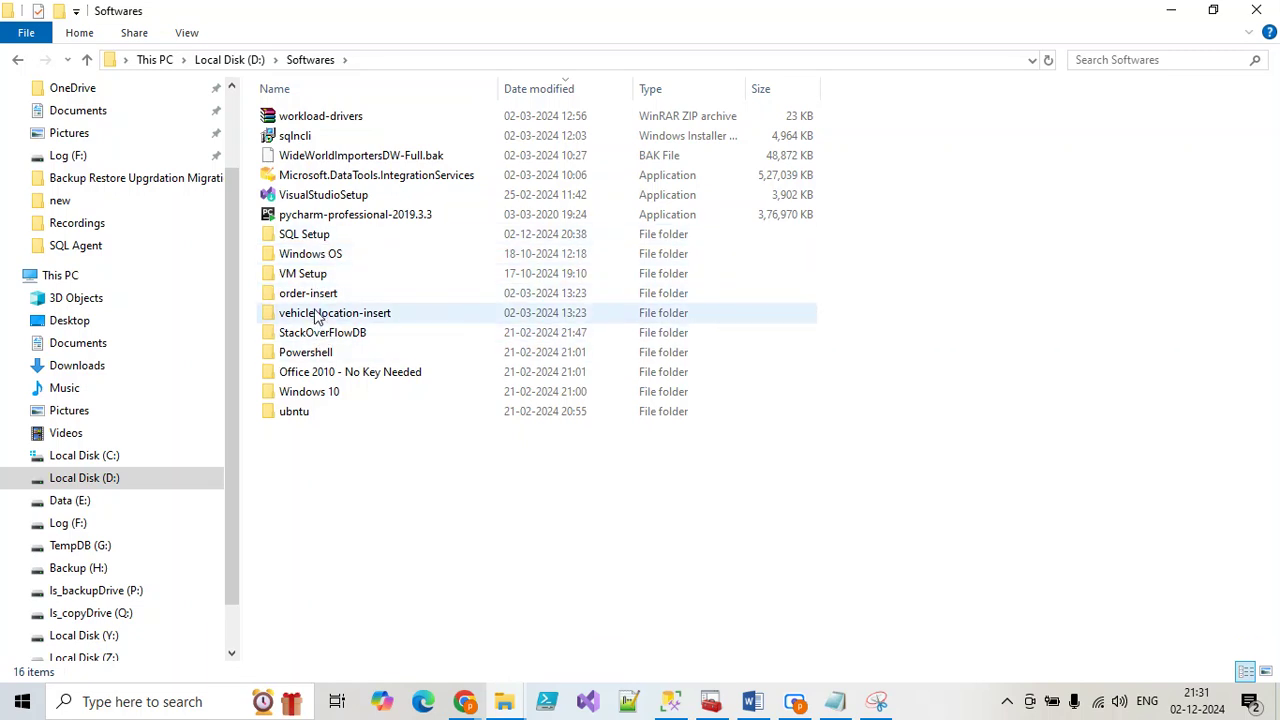
double_click(308, 236)
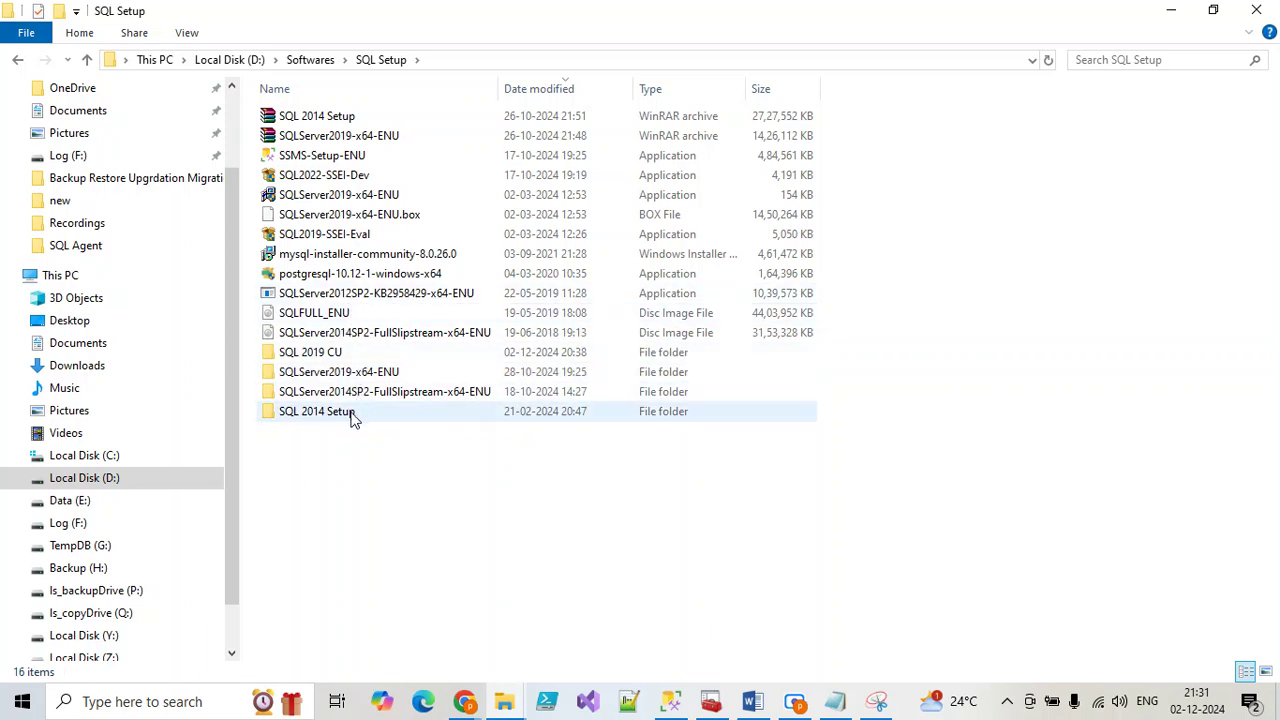
double_click(338, 356)
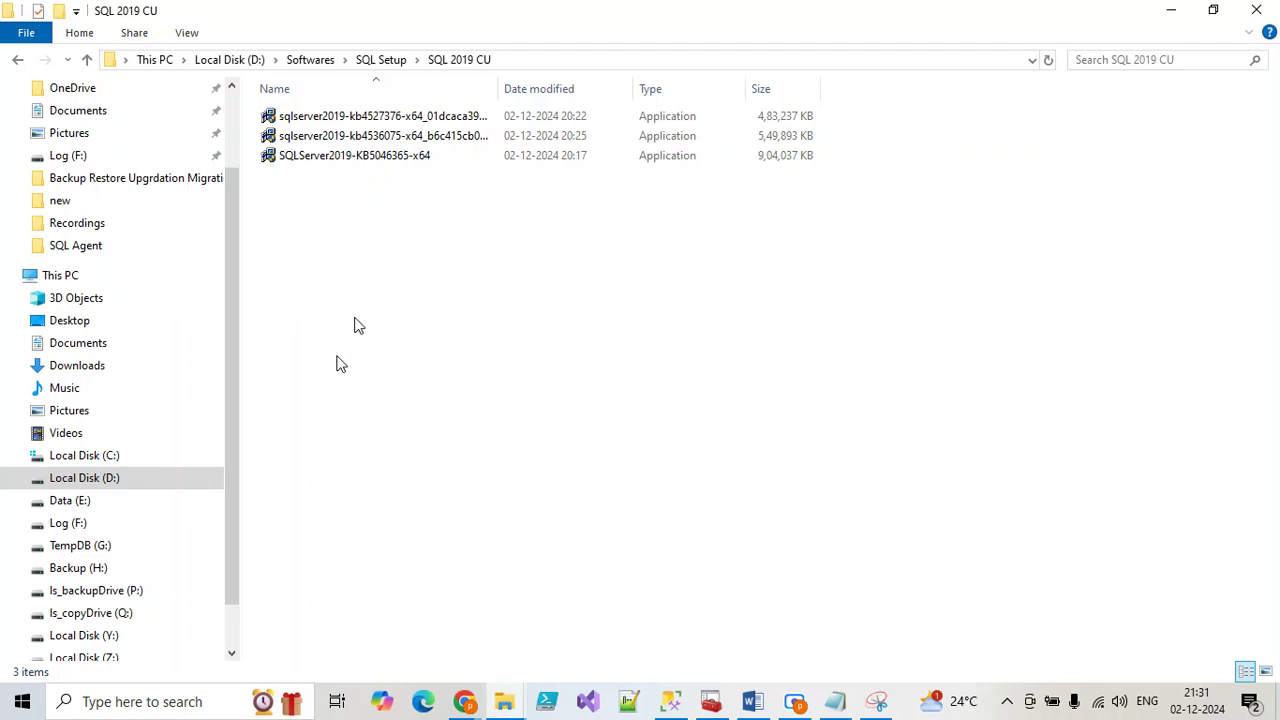
Close the Cumulative Update 1 page in Chrome and return to the SQL 2019 CU folder
click(464, 704)
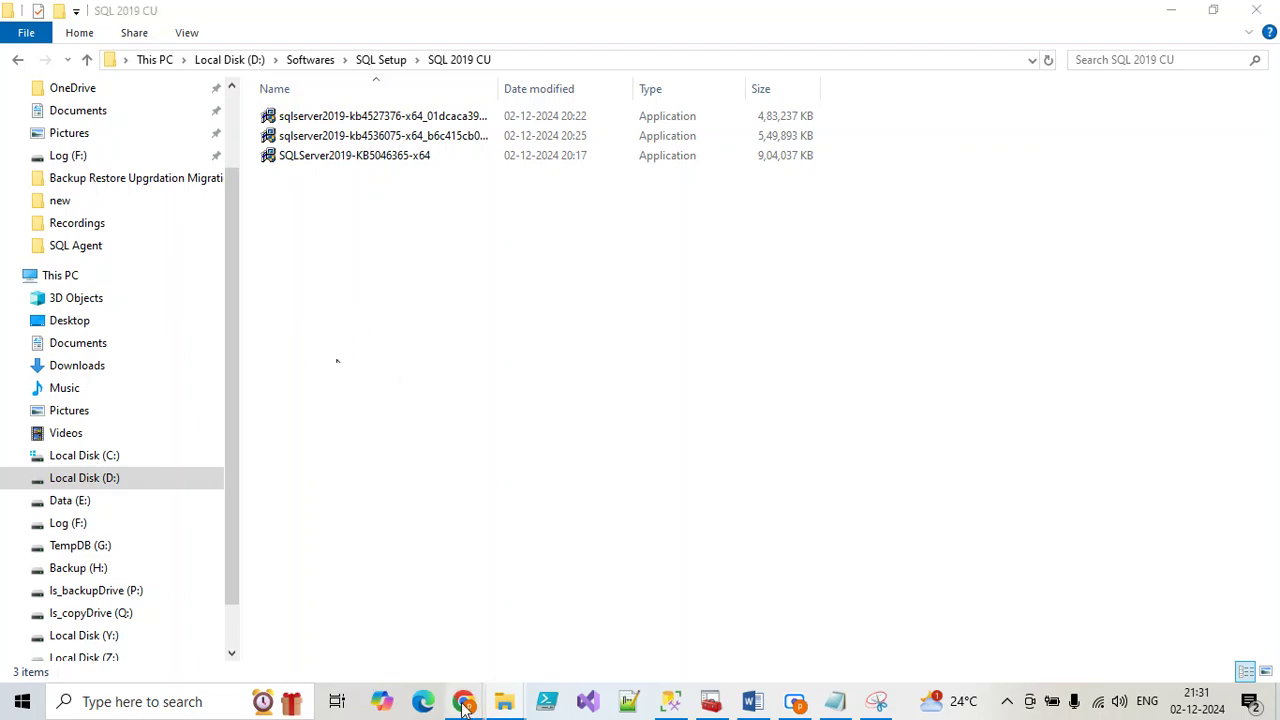
click(323, 623)
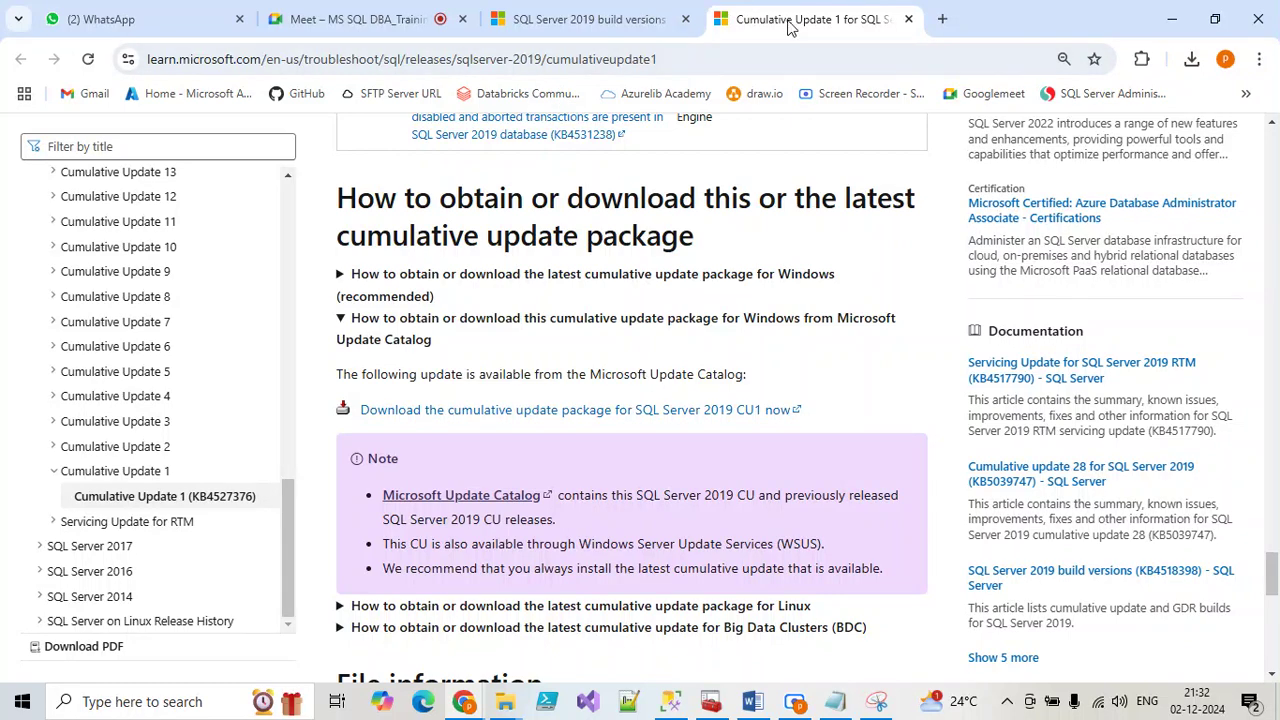
click(908, 19)
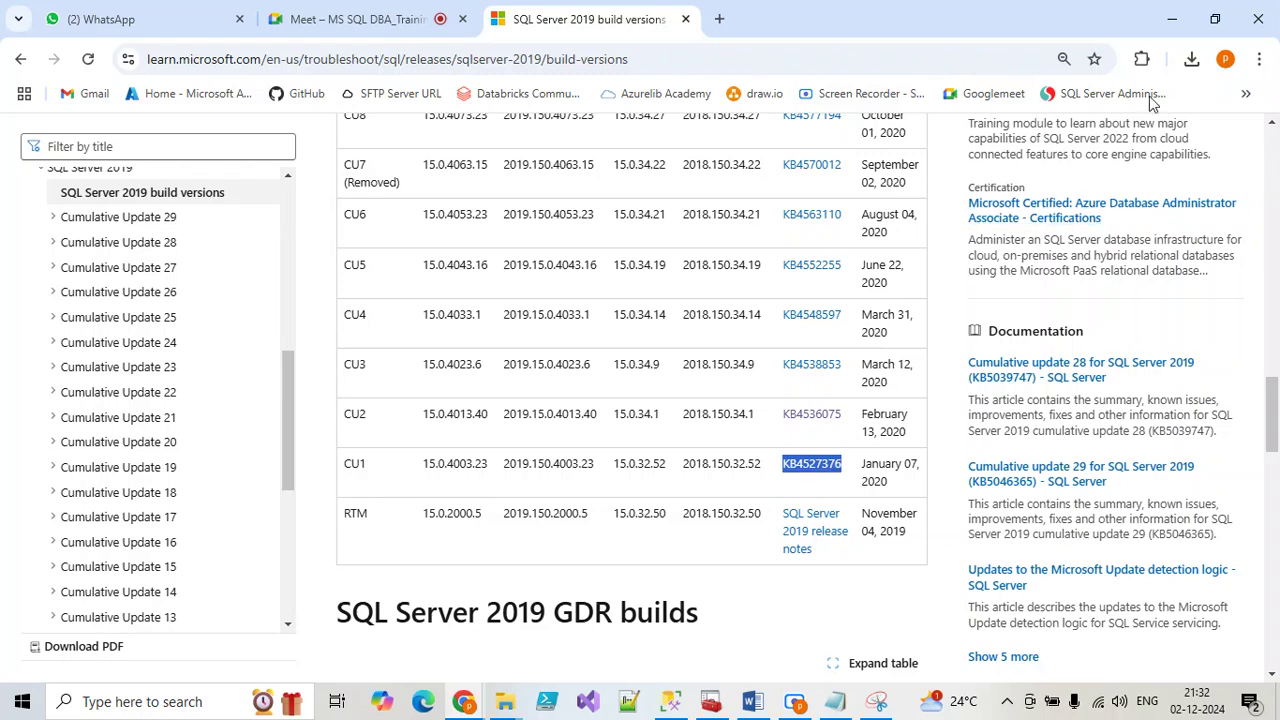
click(1174, 33)
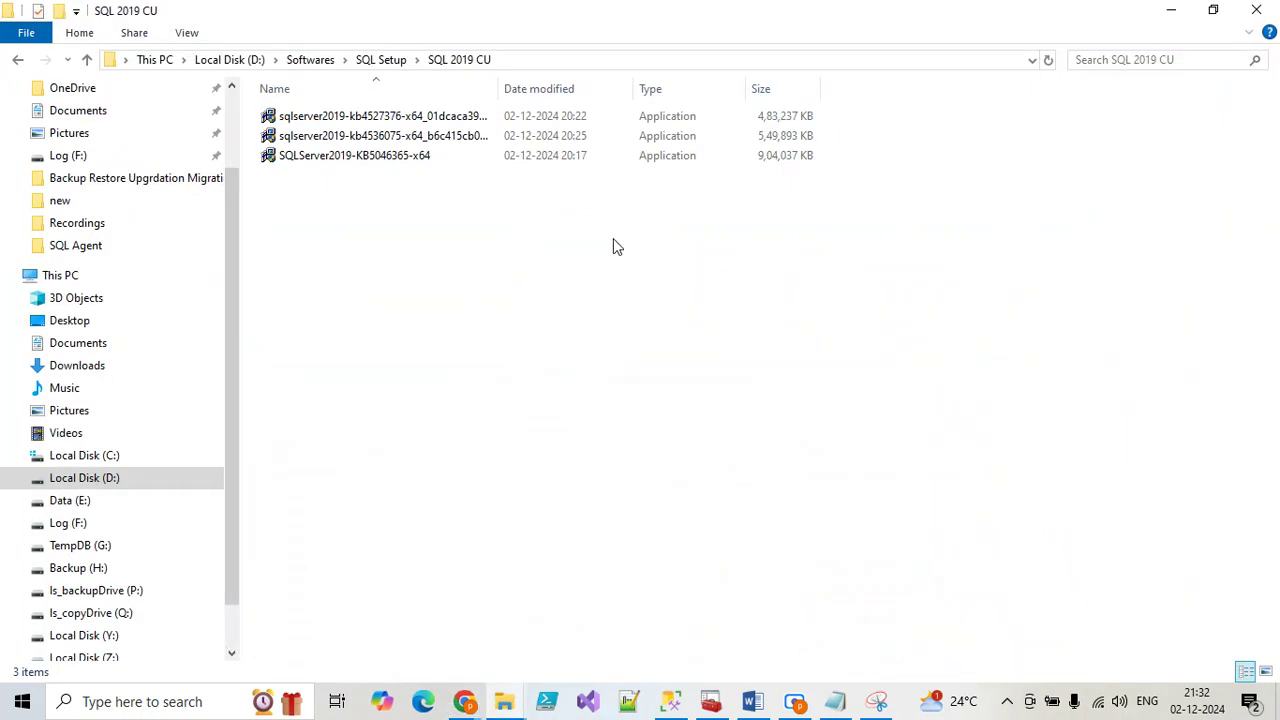
Run the sqlserver2019-kb4527376-x64 installer as administrator
click(368, 122)
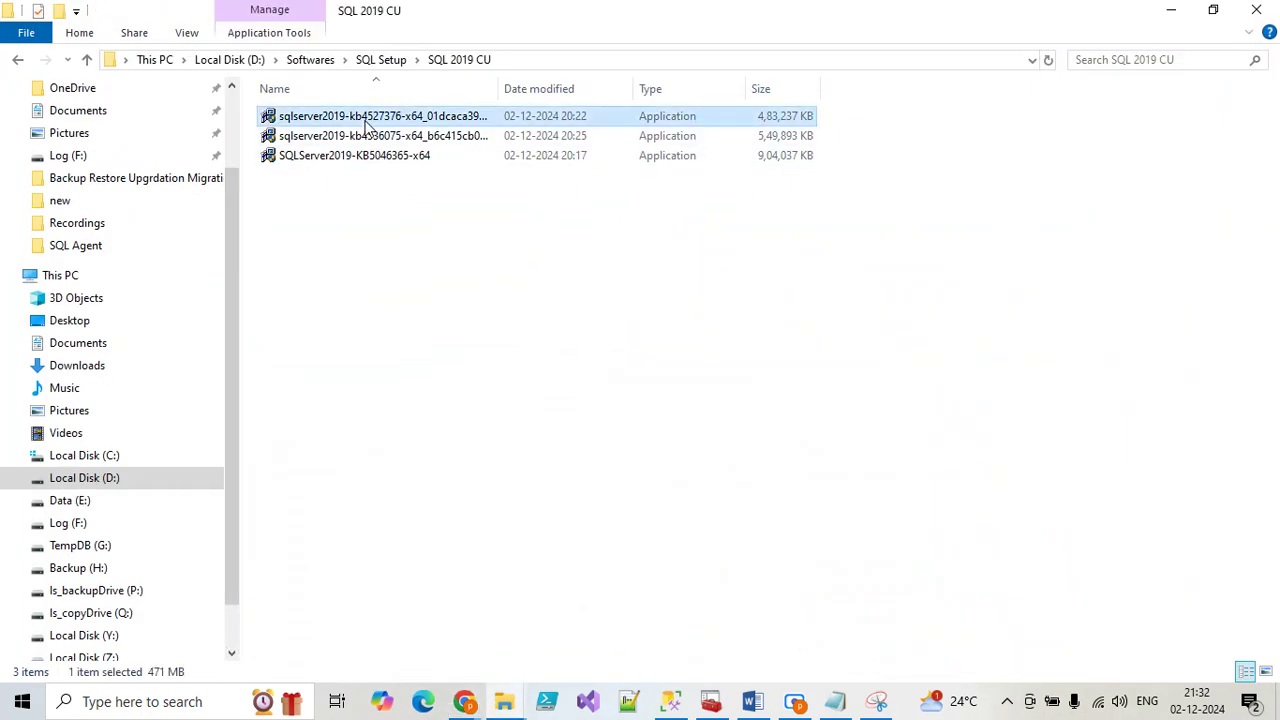
right_click(367, 120)
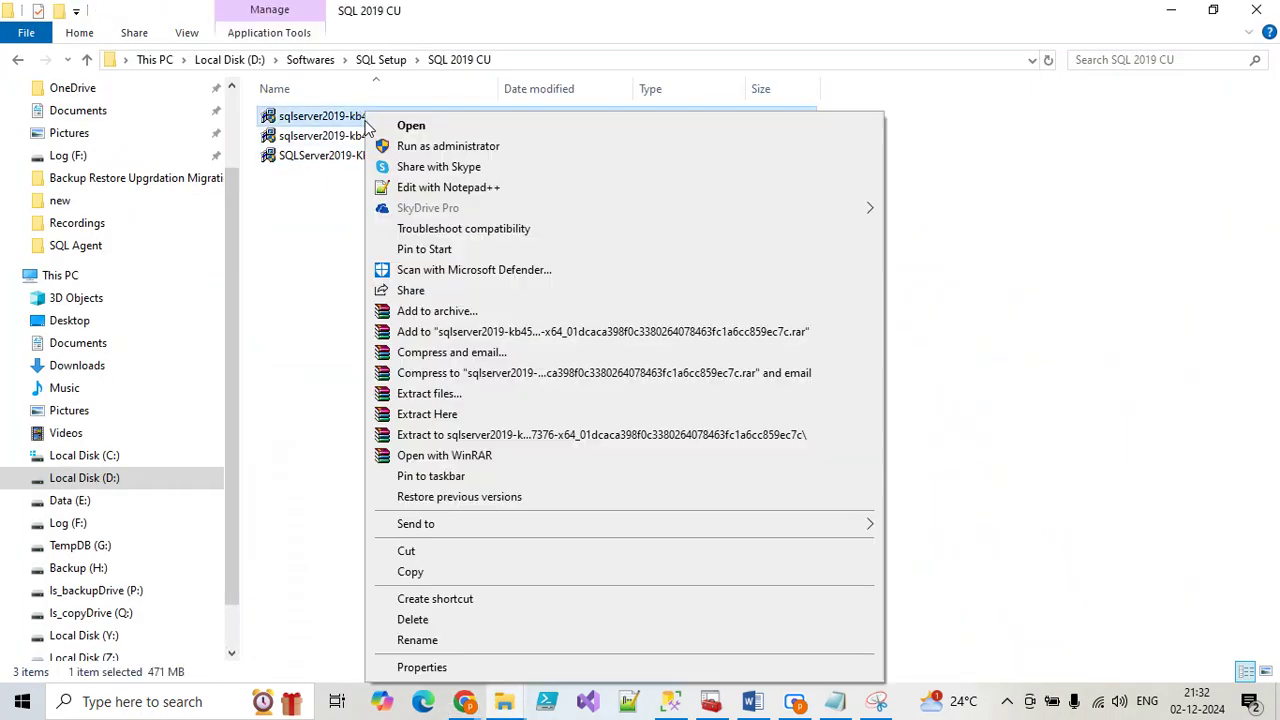
click(434, 148)
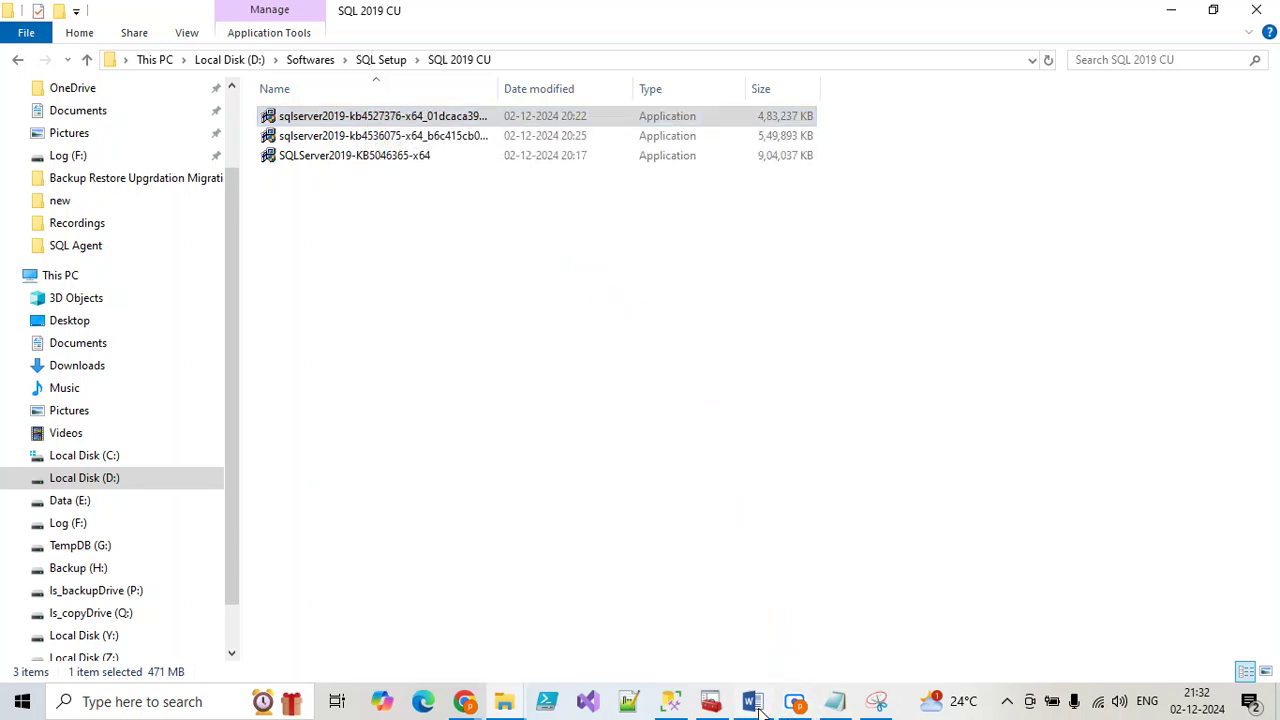
In the Word patching notes, append "if not there in project common location" to the "Download the required SP/CU files" bullet
click(756, 704)
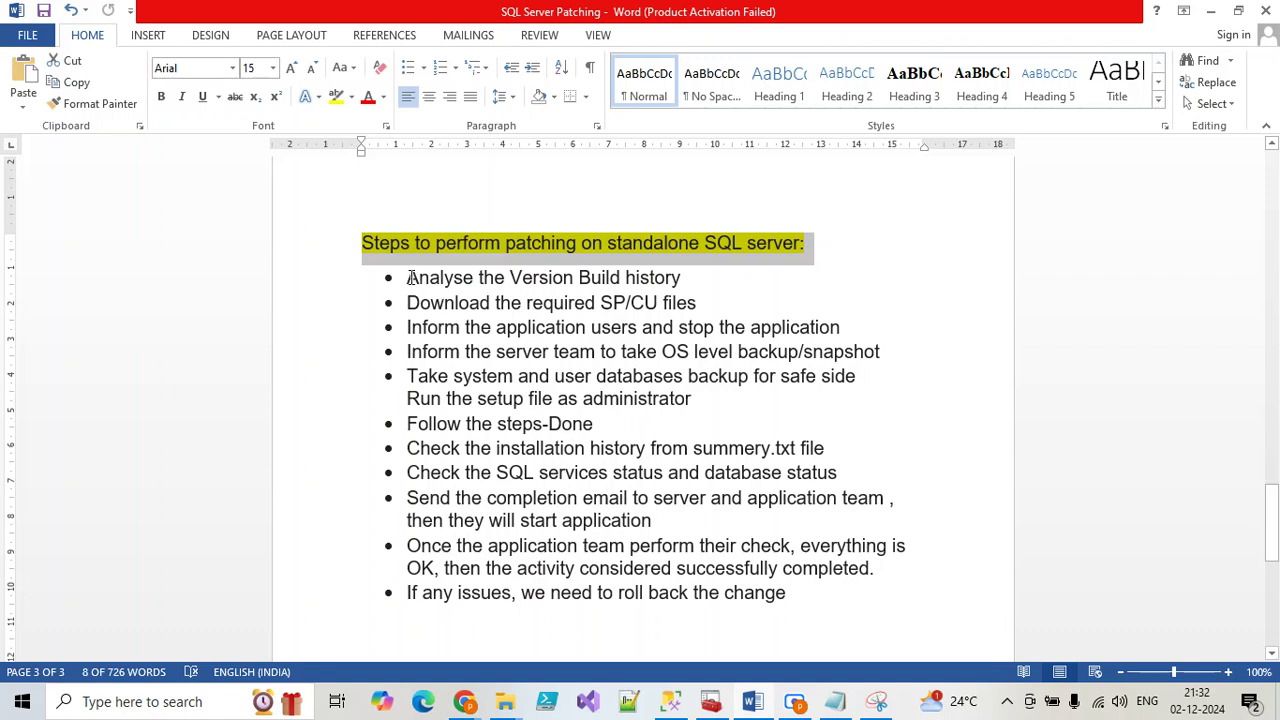
drag(411, 278, 688, 279)
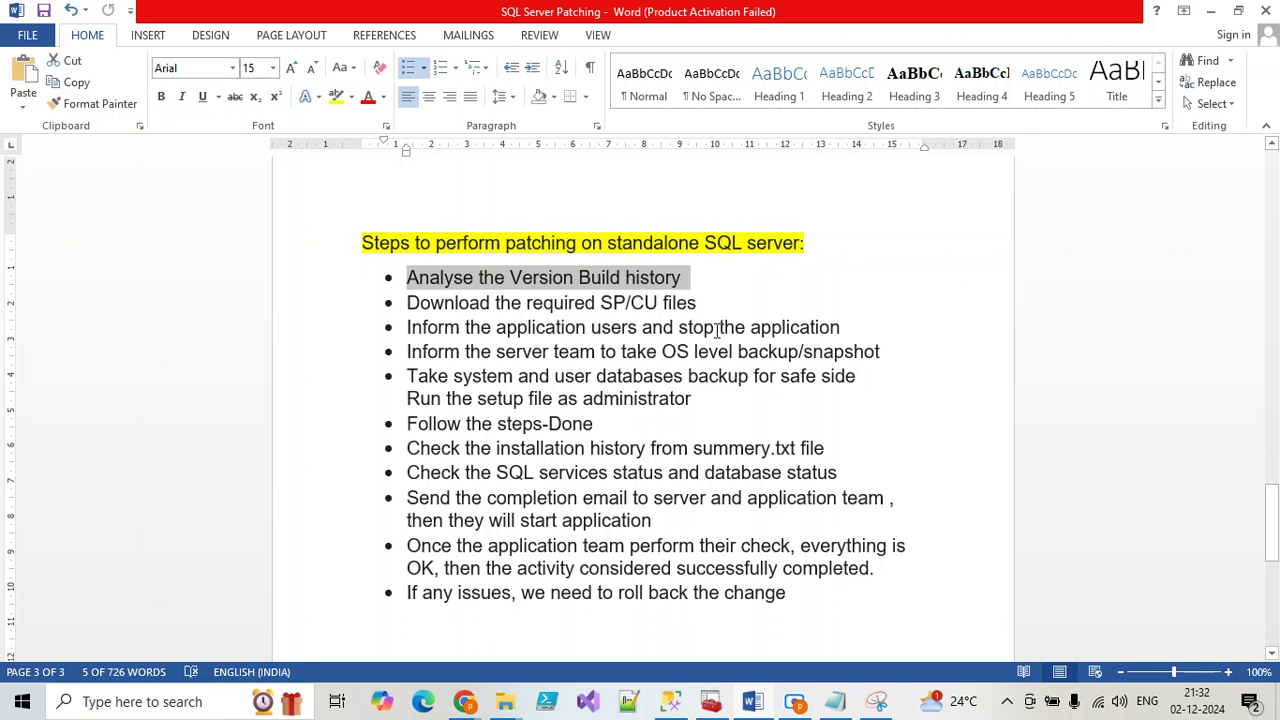
drag(409, 305, 674, 303)
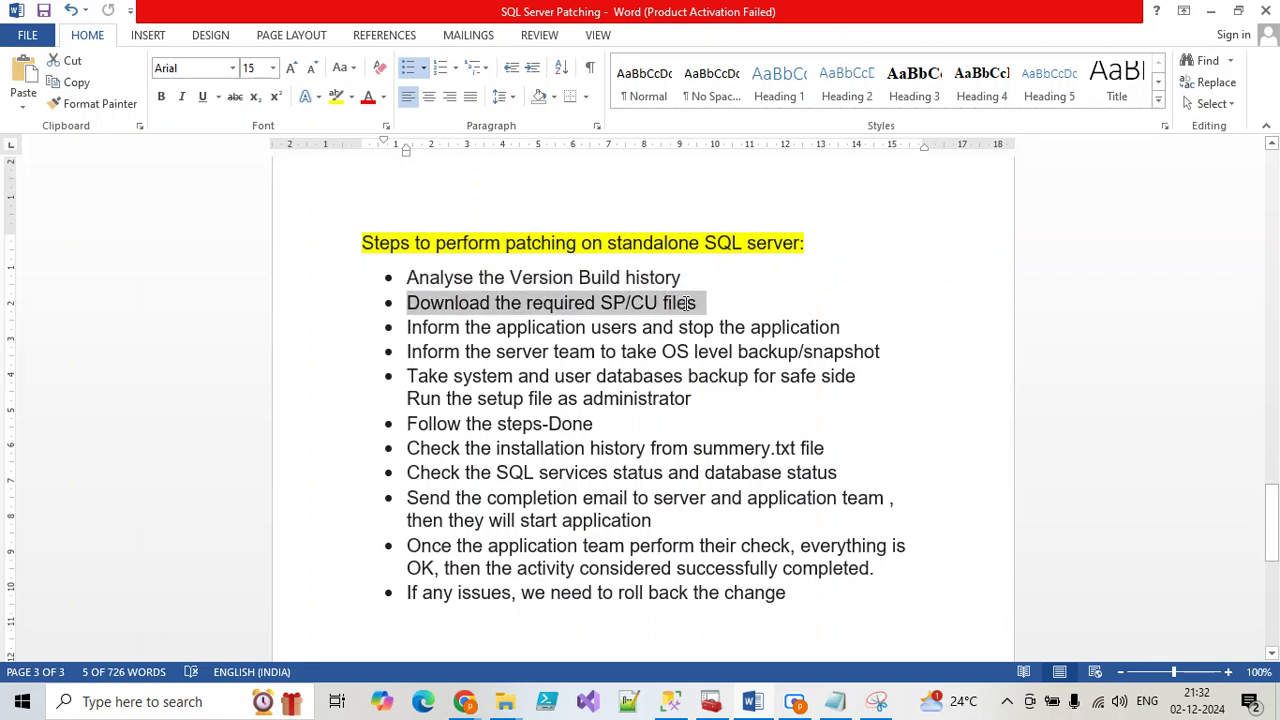
click(697, 304)
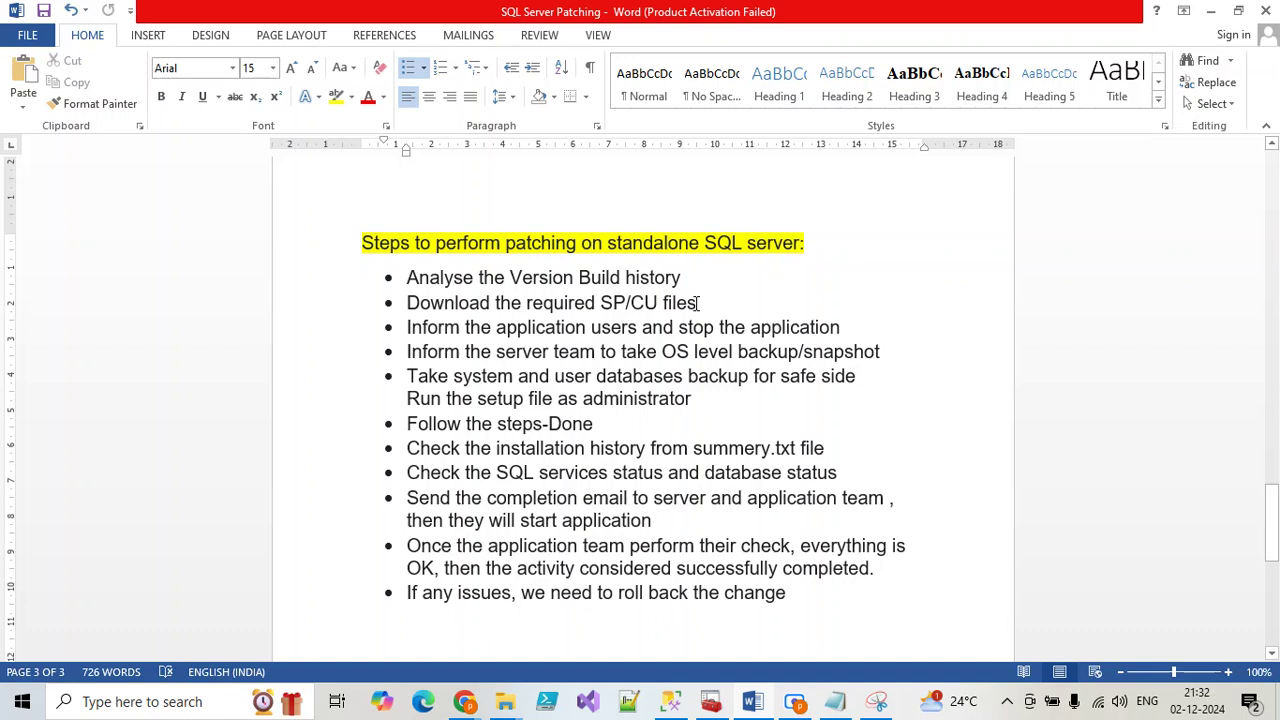
text(if not)
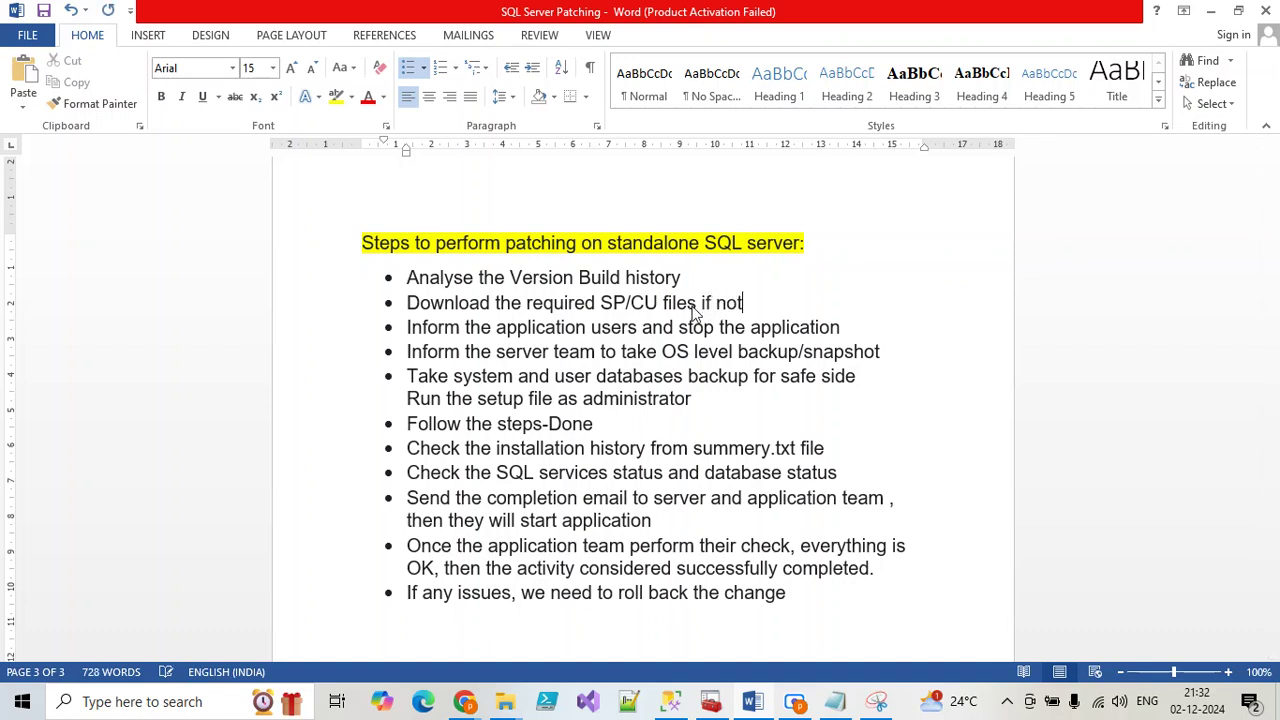
text( there in coproject )
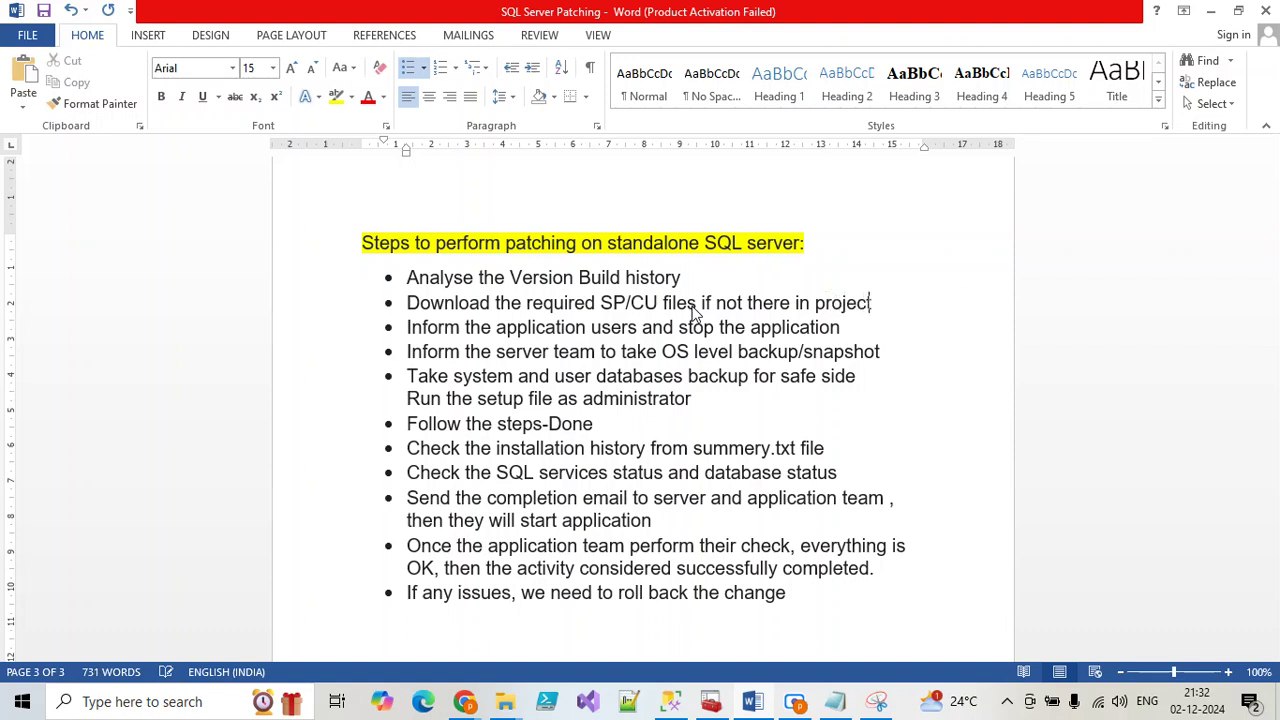
text(commo)
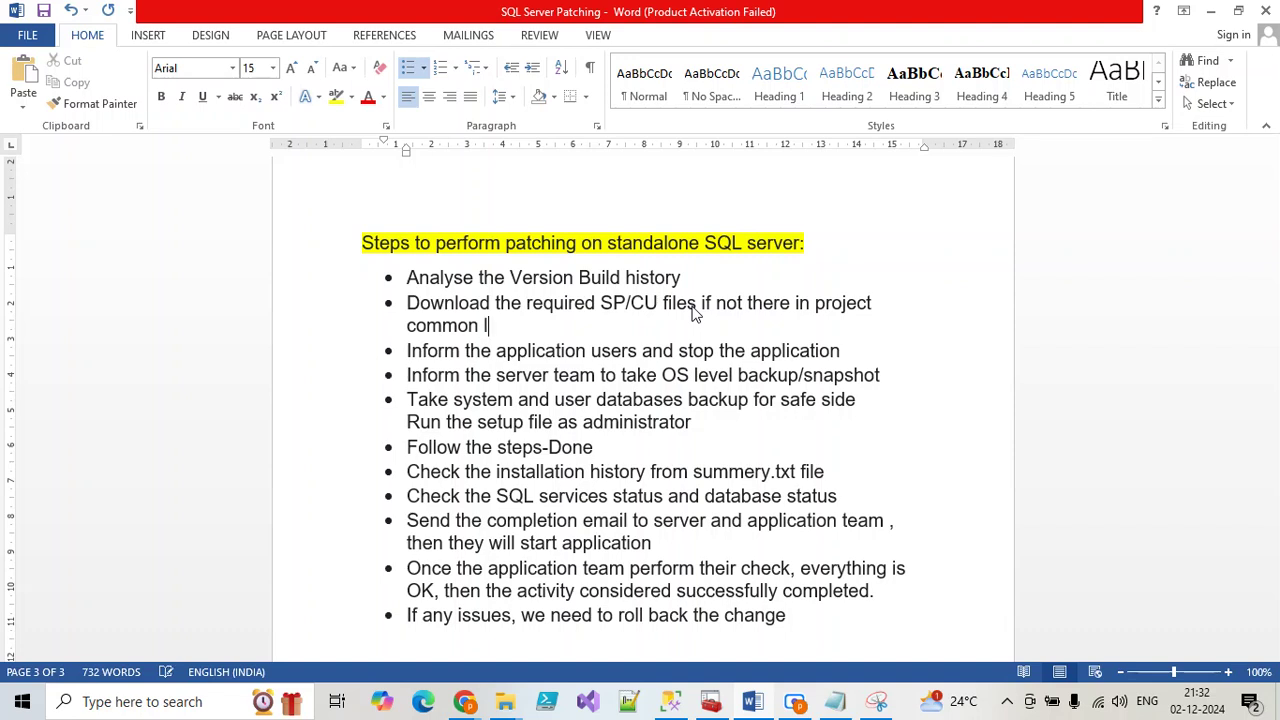
text(n location)
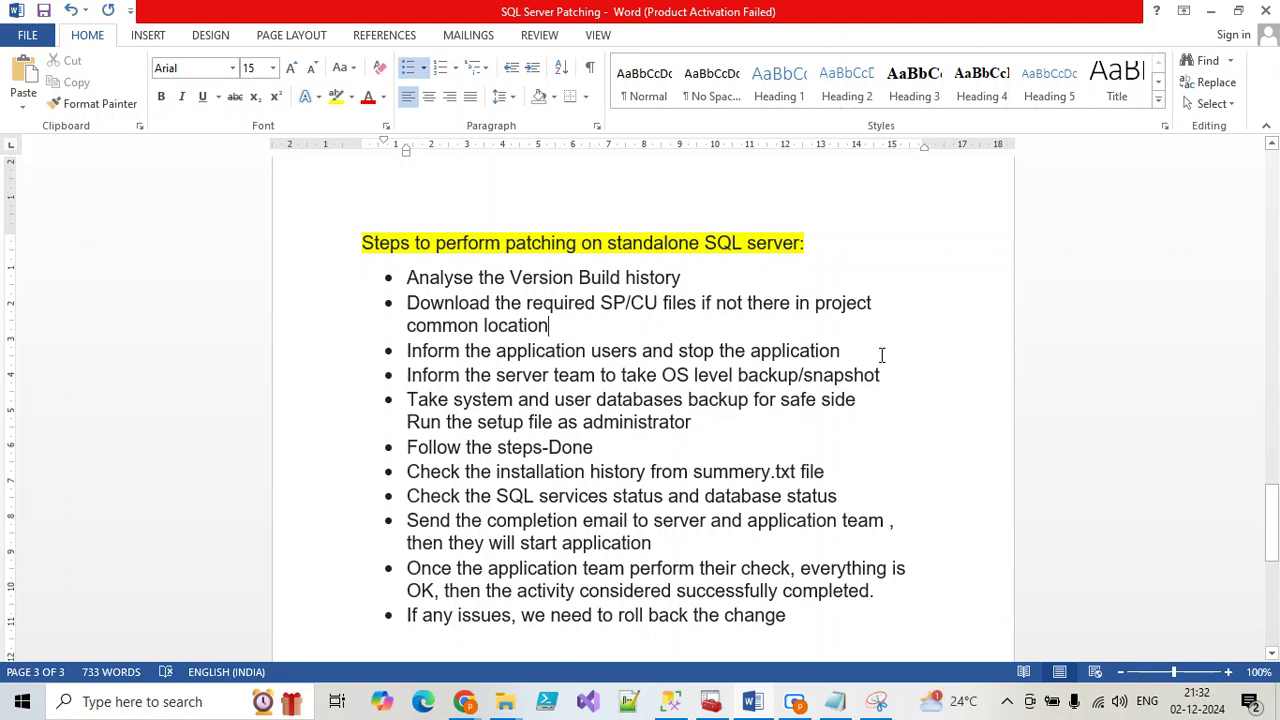
drag(842, 351, 419, 354)
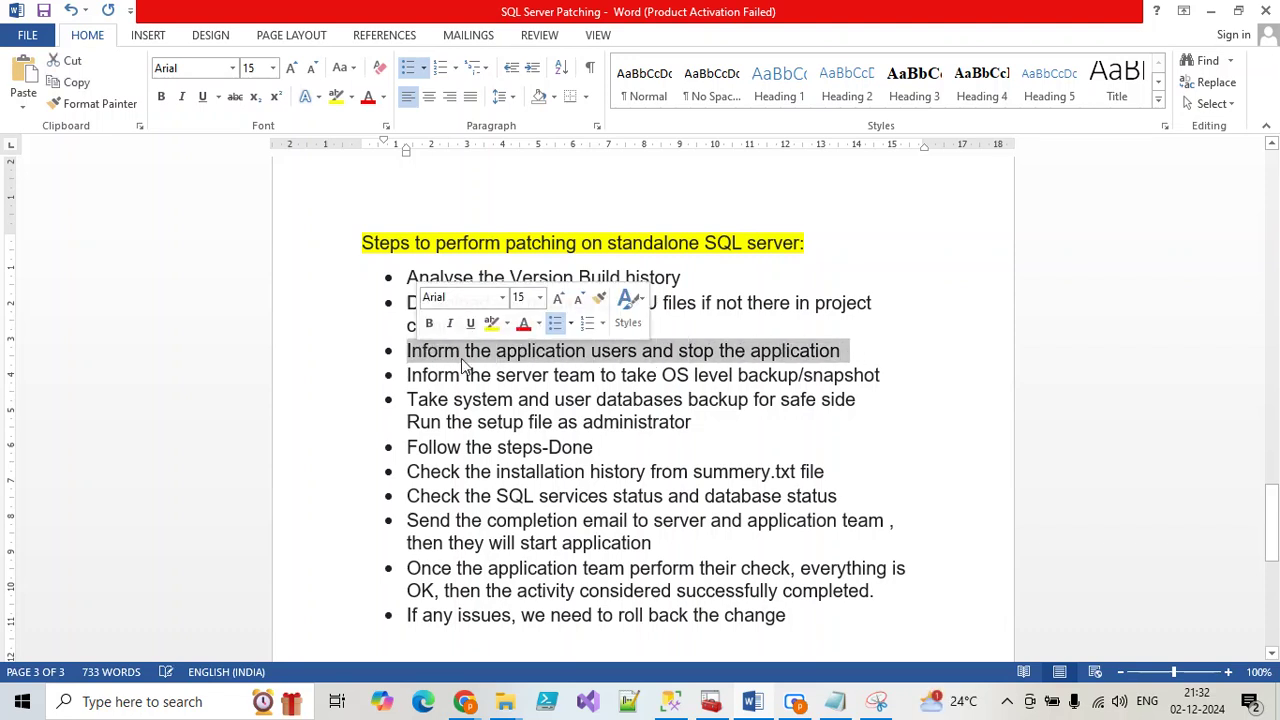
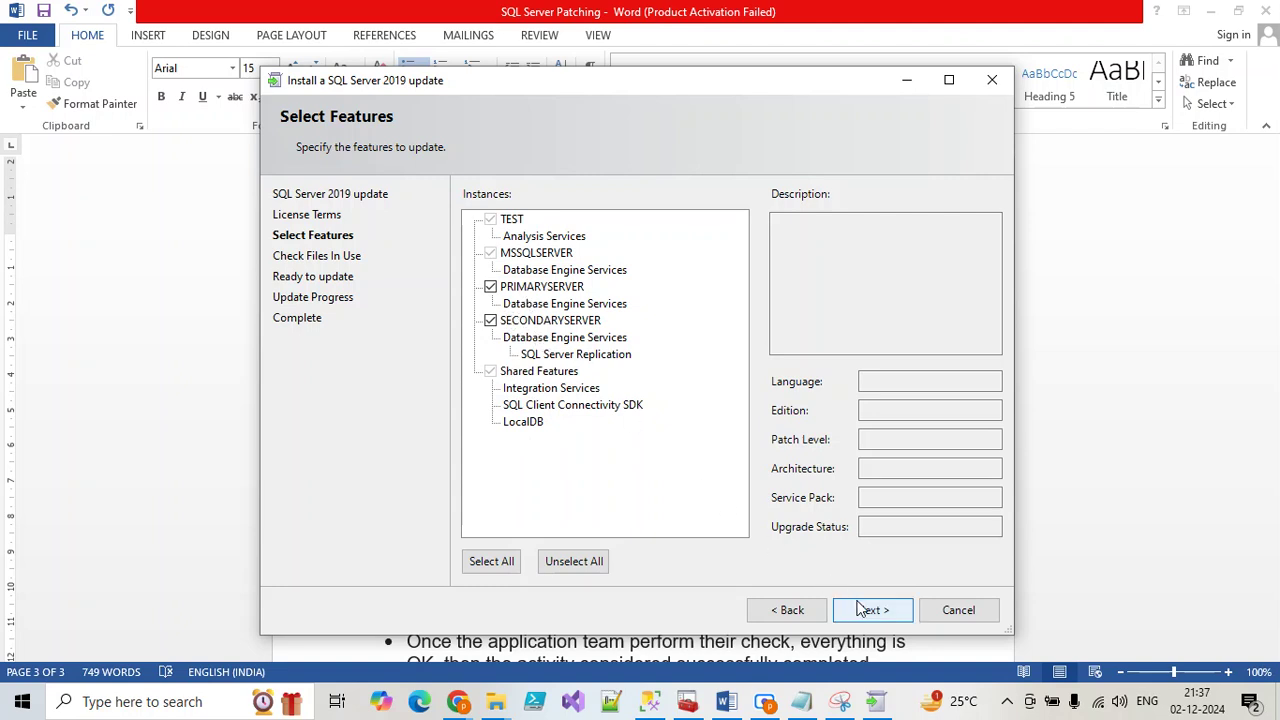
Continue the SQL Server 2019 update wizard with the selected instances, pass the files-in-use check, and start the update
click(865, 610)
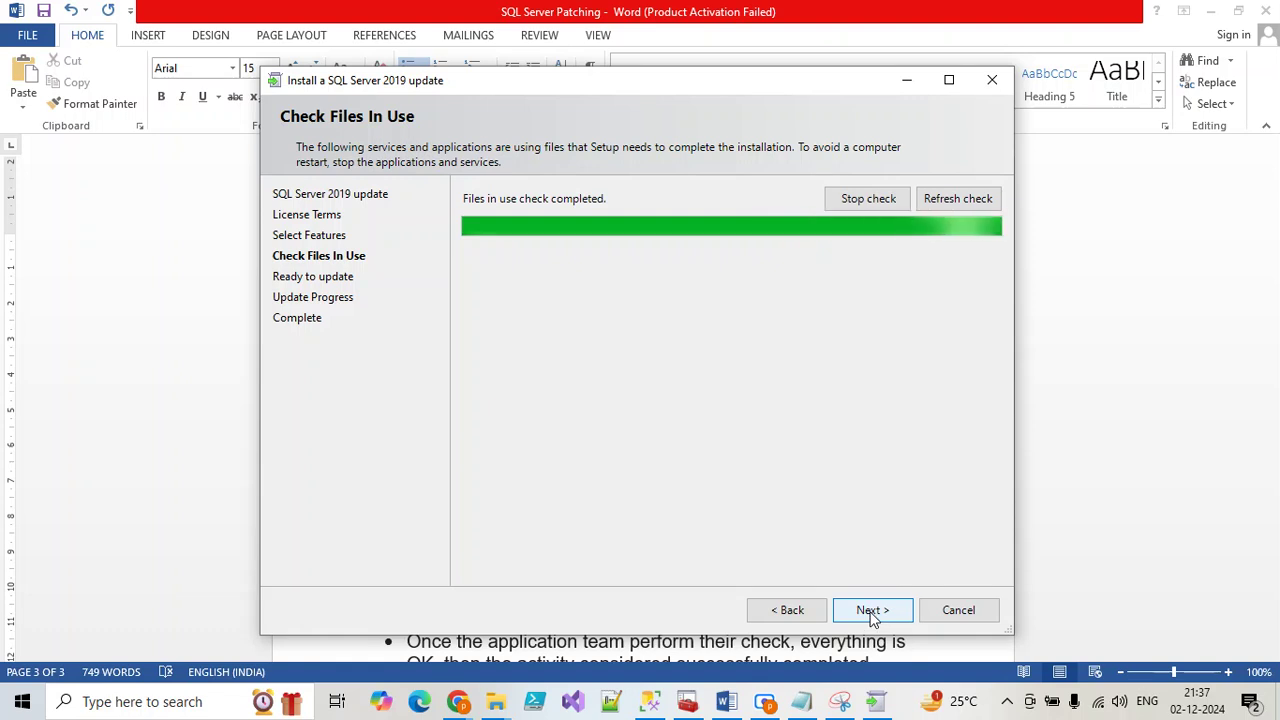
click(872, 611)
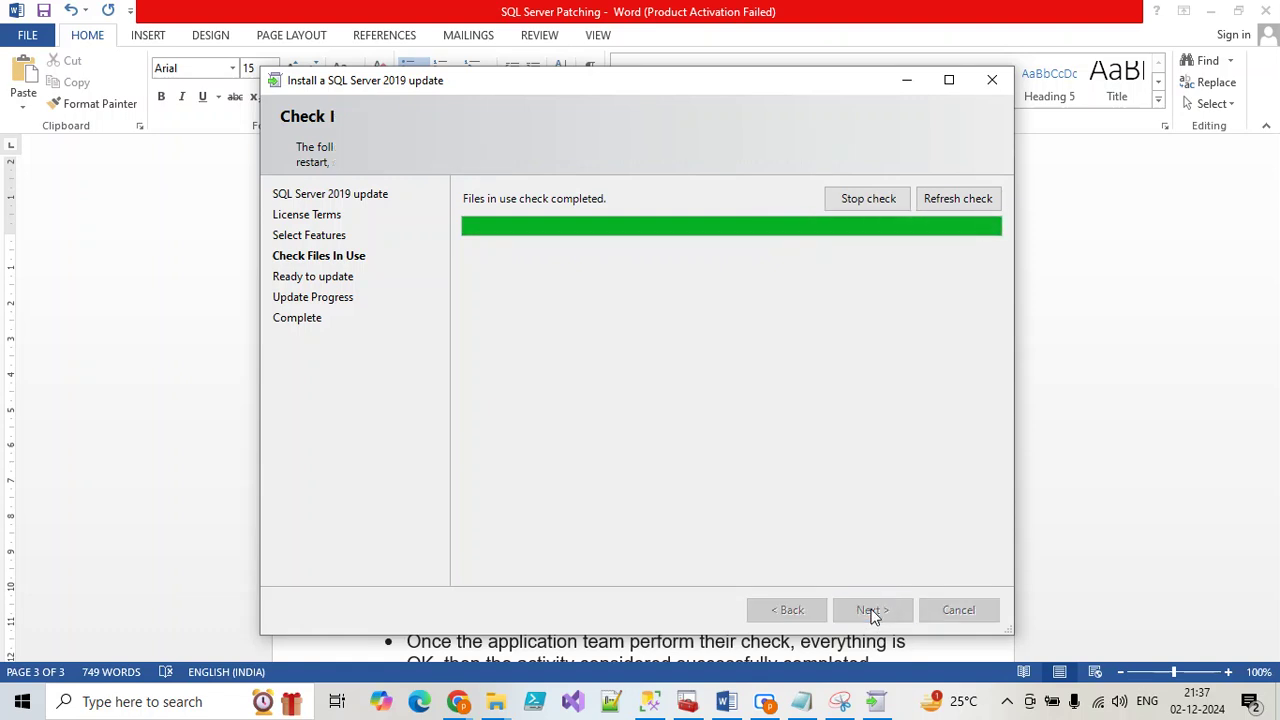
click(872, 612)
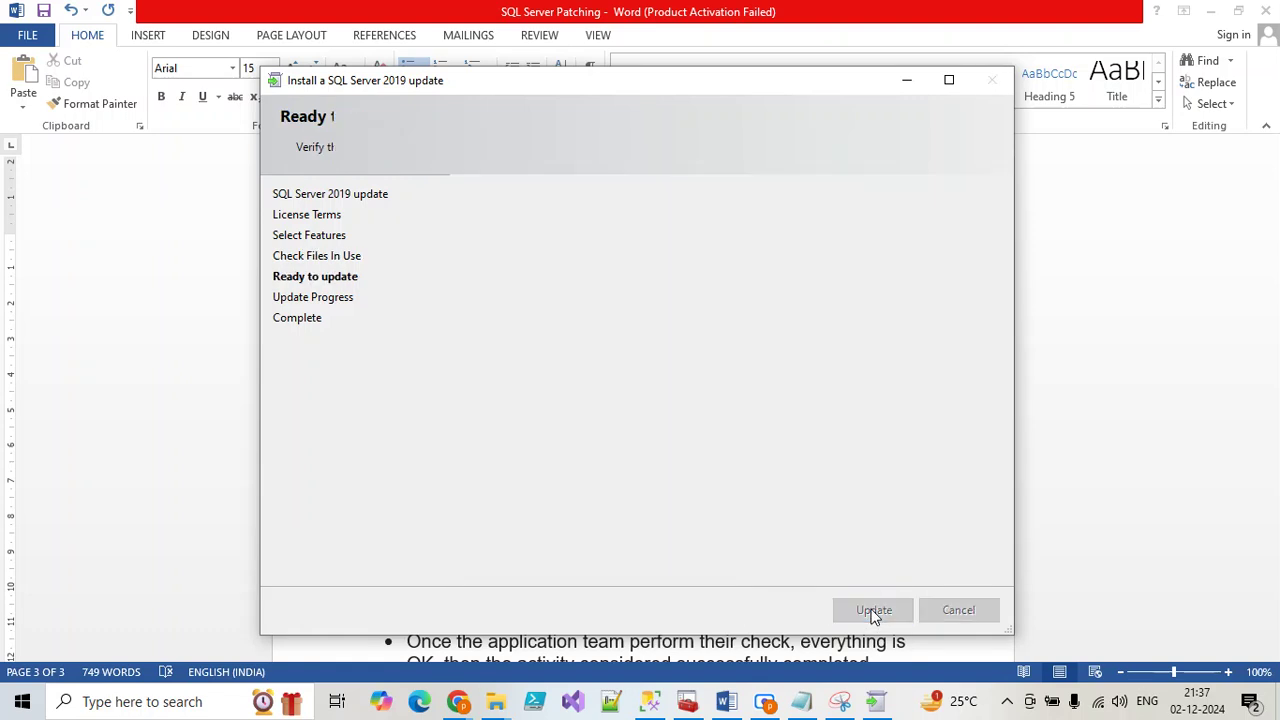
In the Word patching notes, add the bullet "Request Windows team to restart the Server" below the SQL services and database status check
click(718, 706)
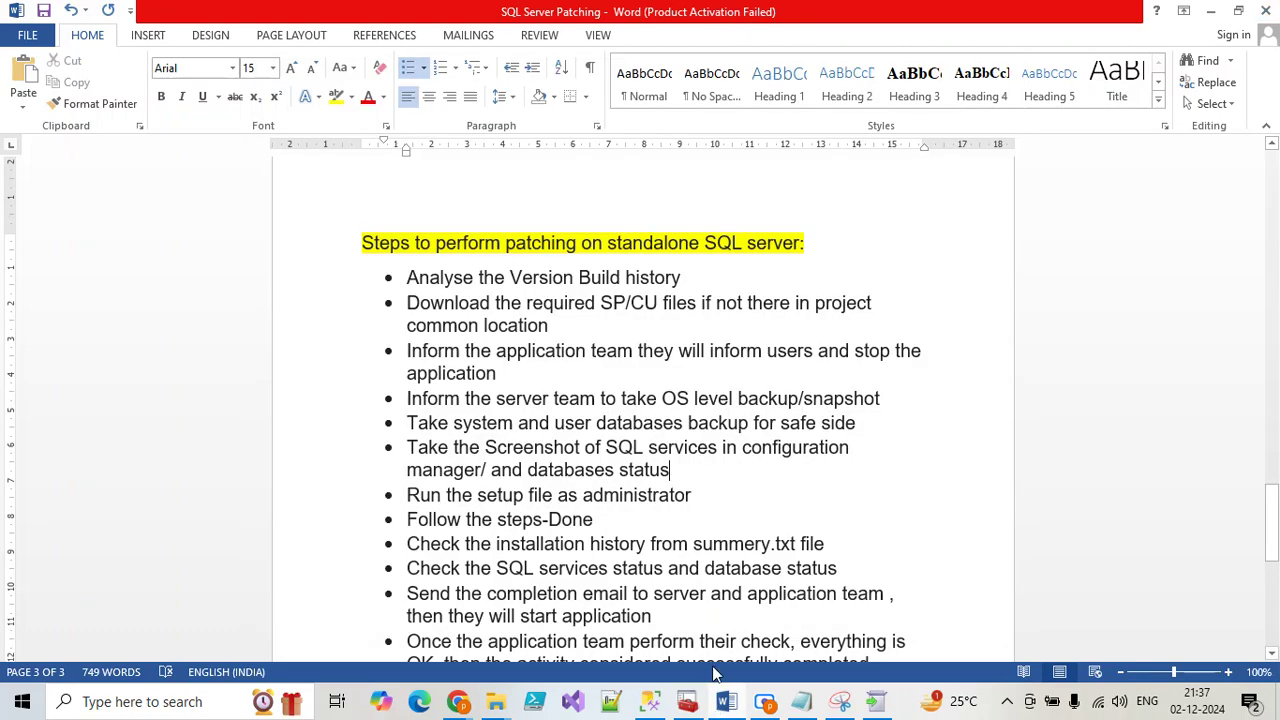
scroll(617, 578, down, 1)
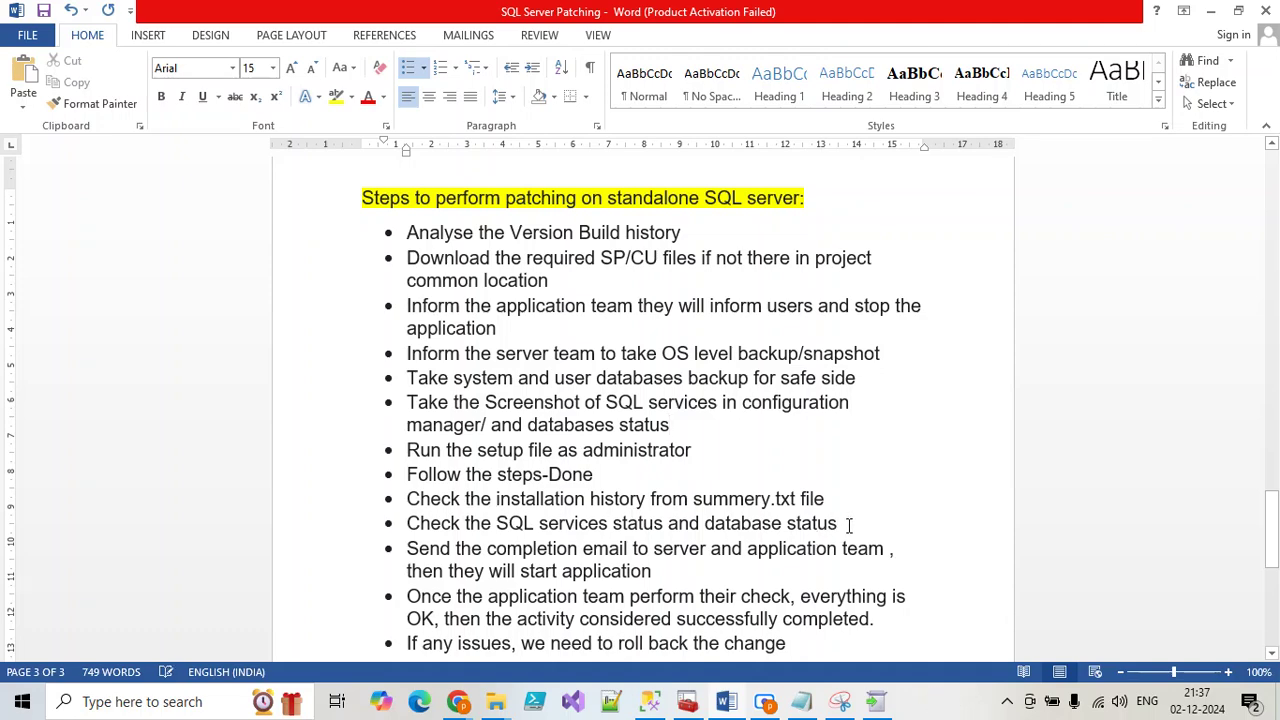
key(Return)
text(Re)
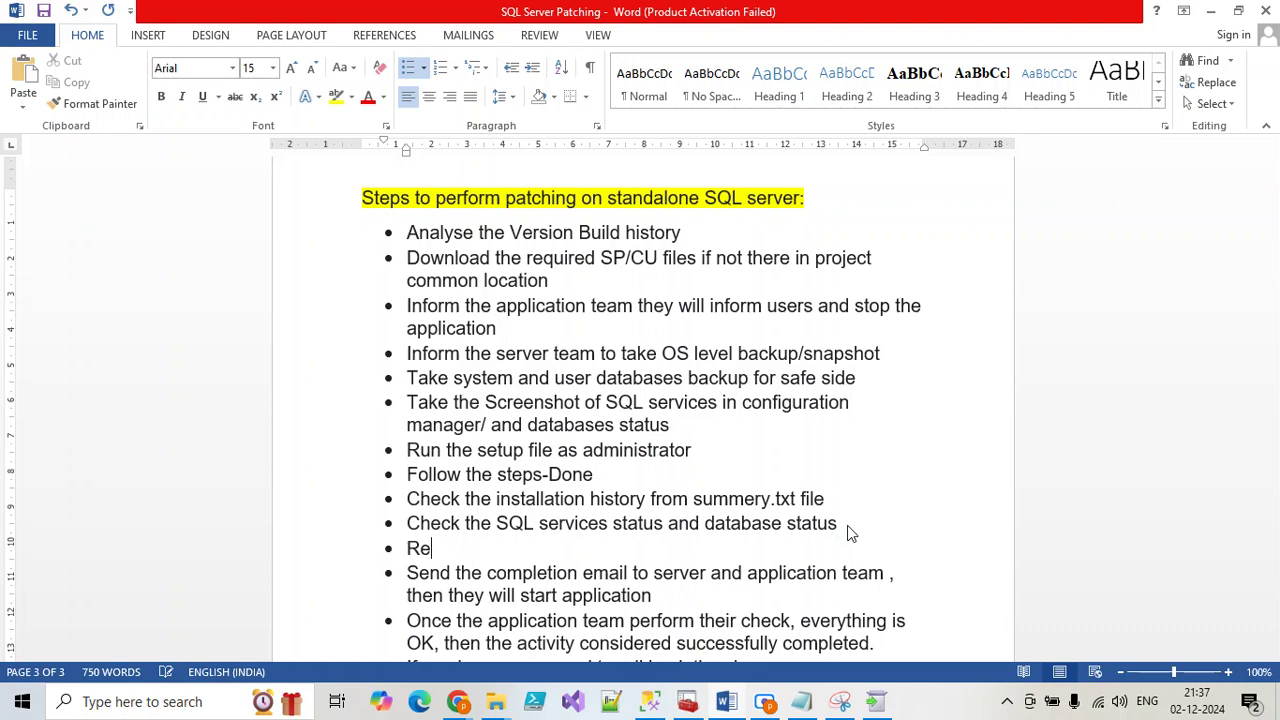
text(quest)
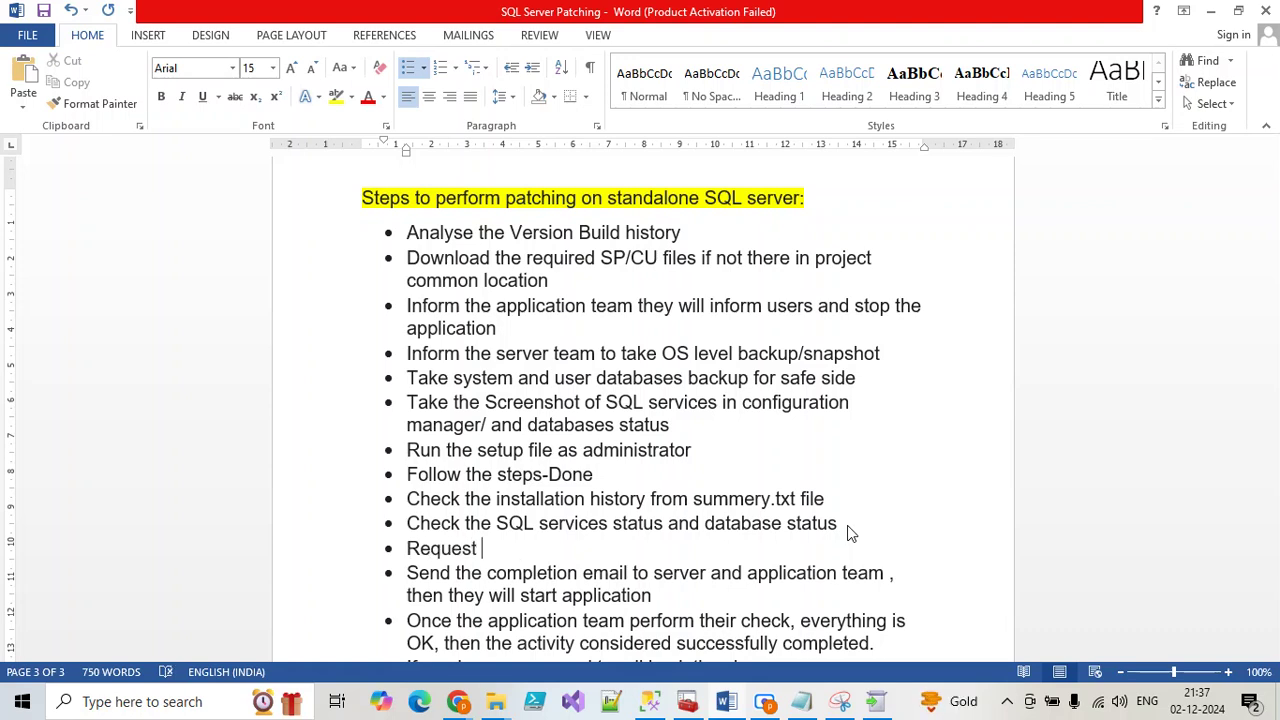
text( Windows )
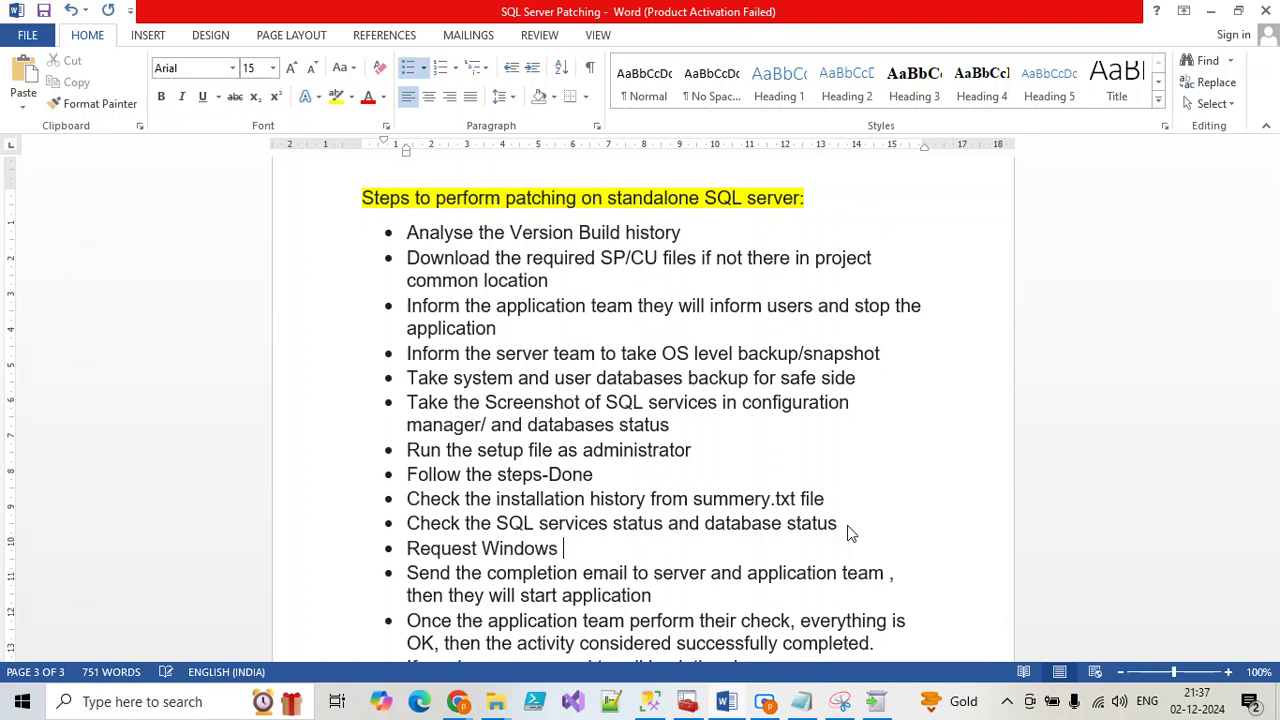
text(team to res)
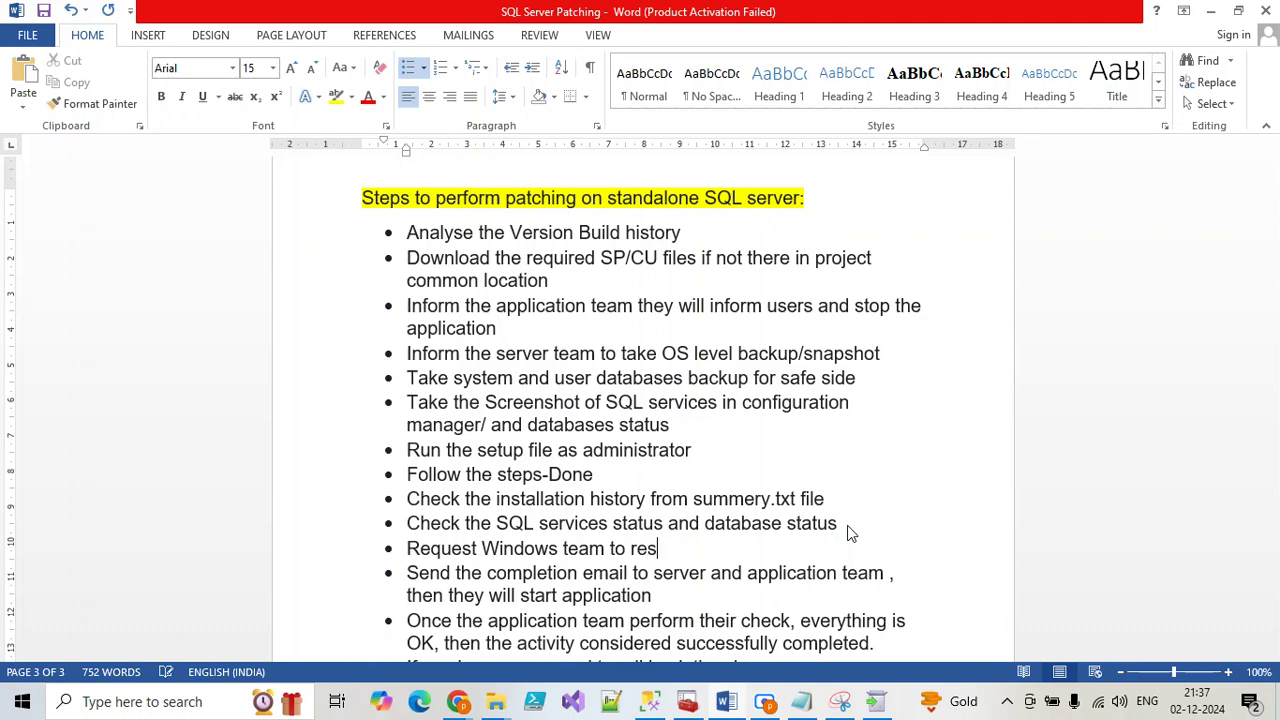
text(tart the Se)
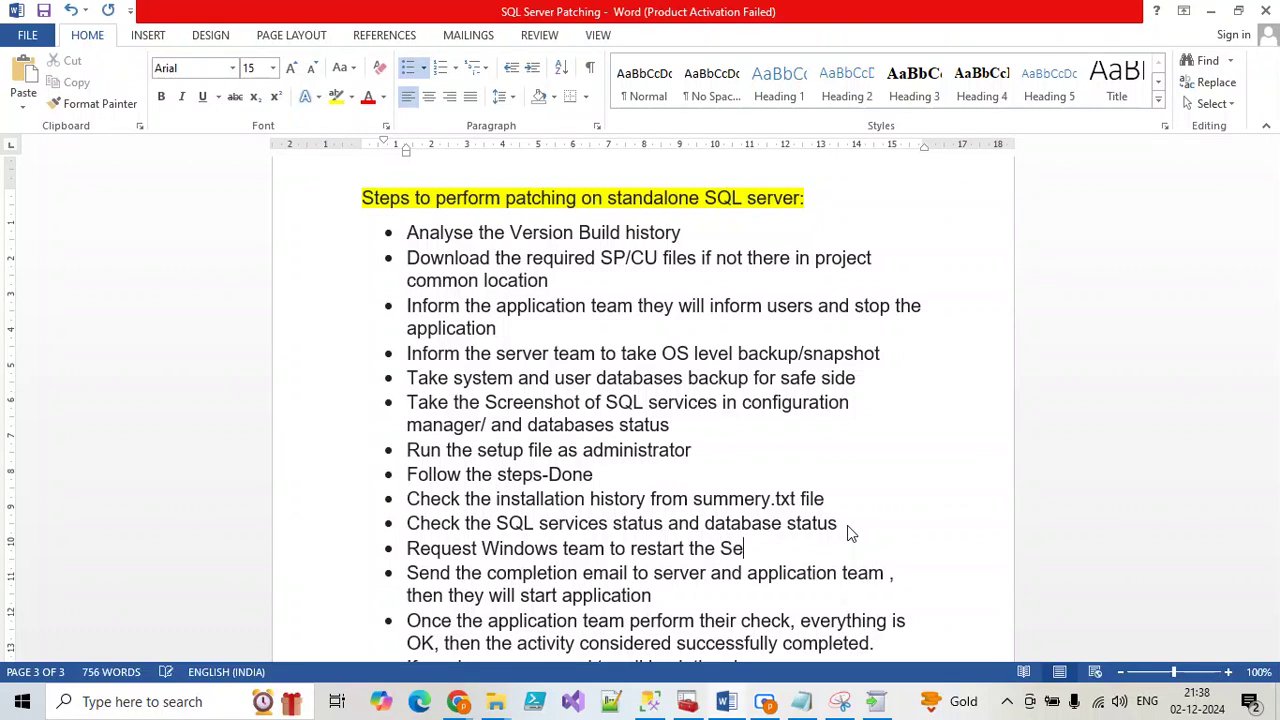
text(rver)
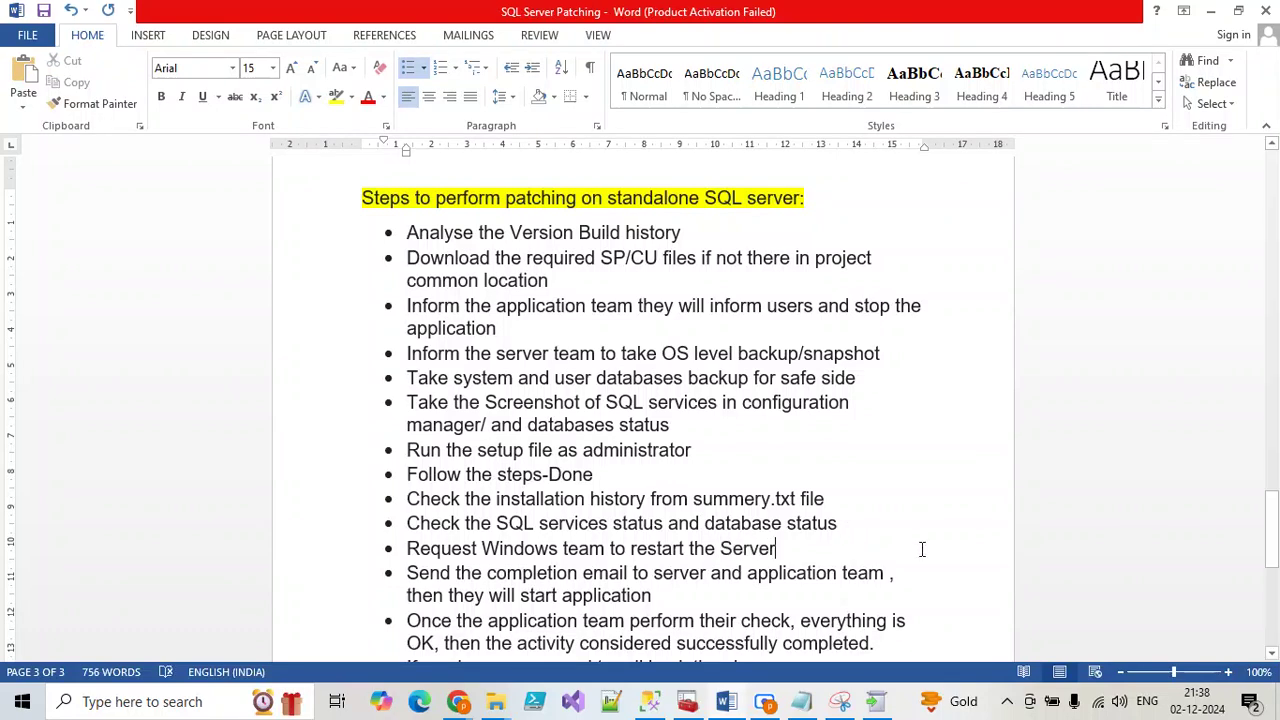
Check the SQL Server 2019 update progress and view the build versions page in Chrome, then minimize the browser
click(876, 701)
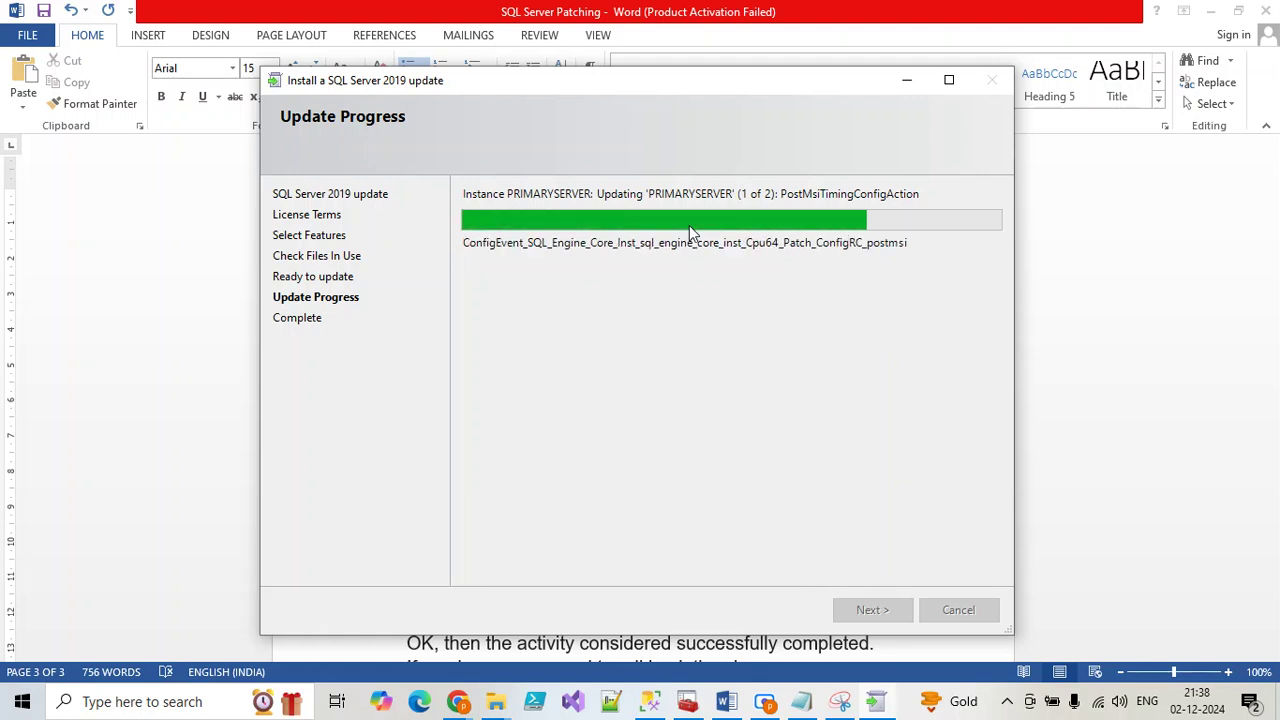
click(457, 701)
click(346, 648)
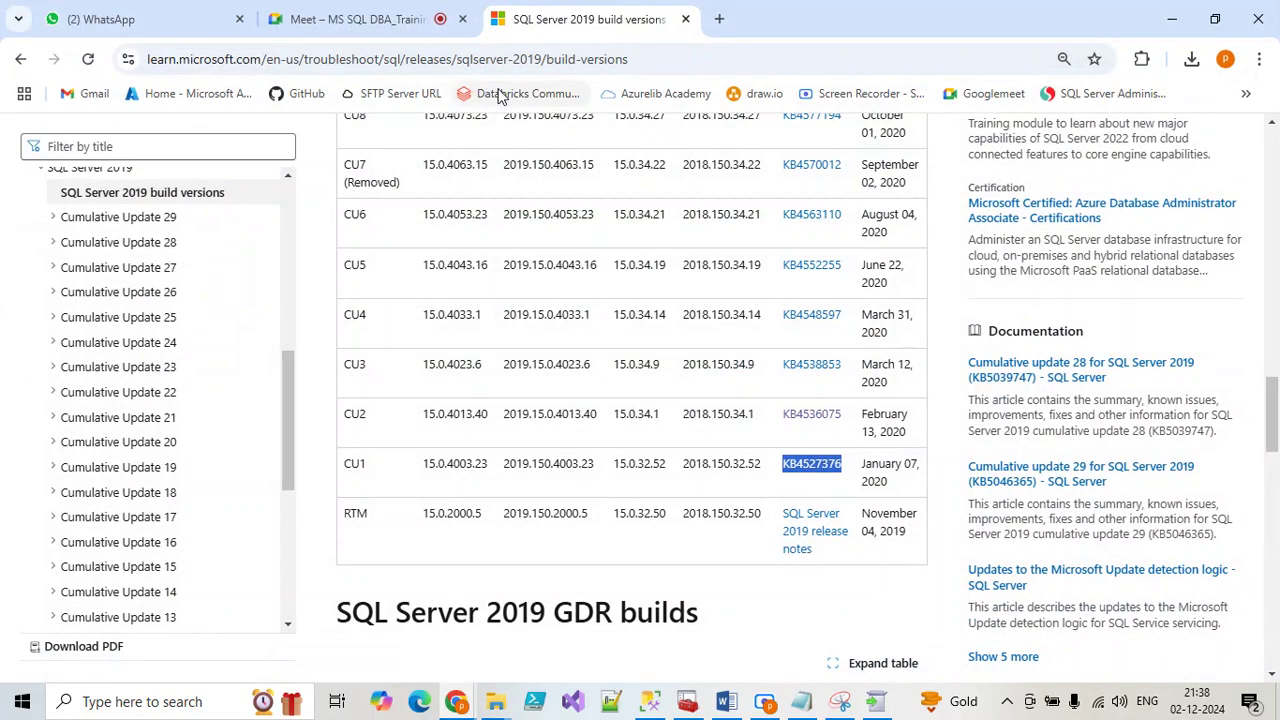
click(1174, 17)
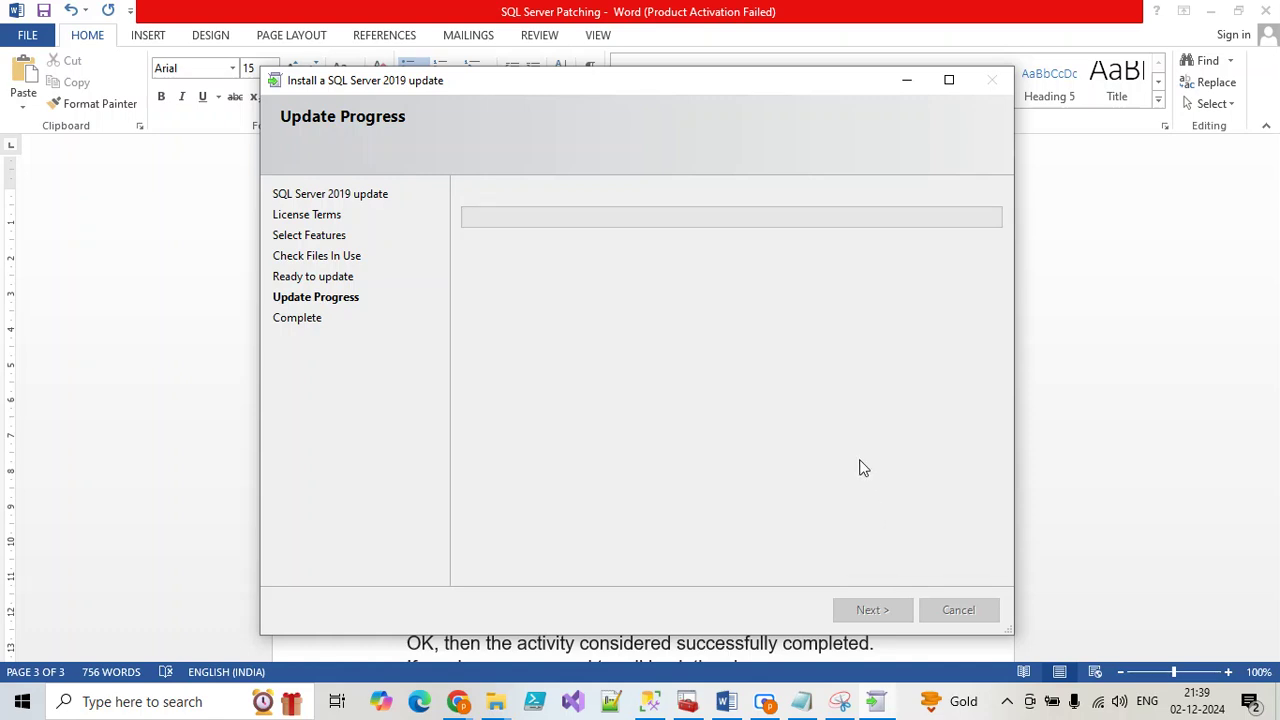
Return to Chrome and open a new blank tab beside the SQL Server 2019 build versions page
click(458, 702)
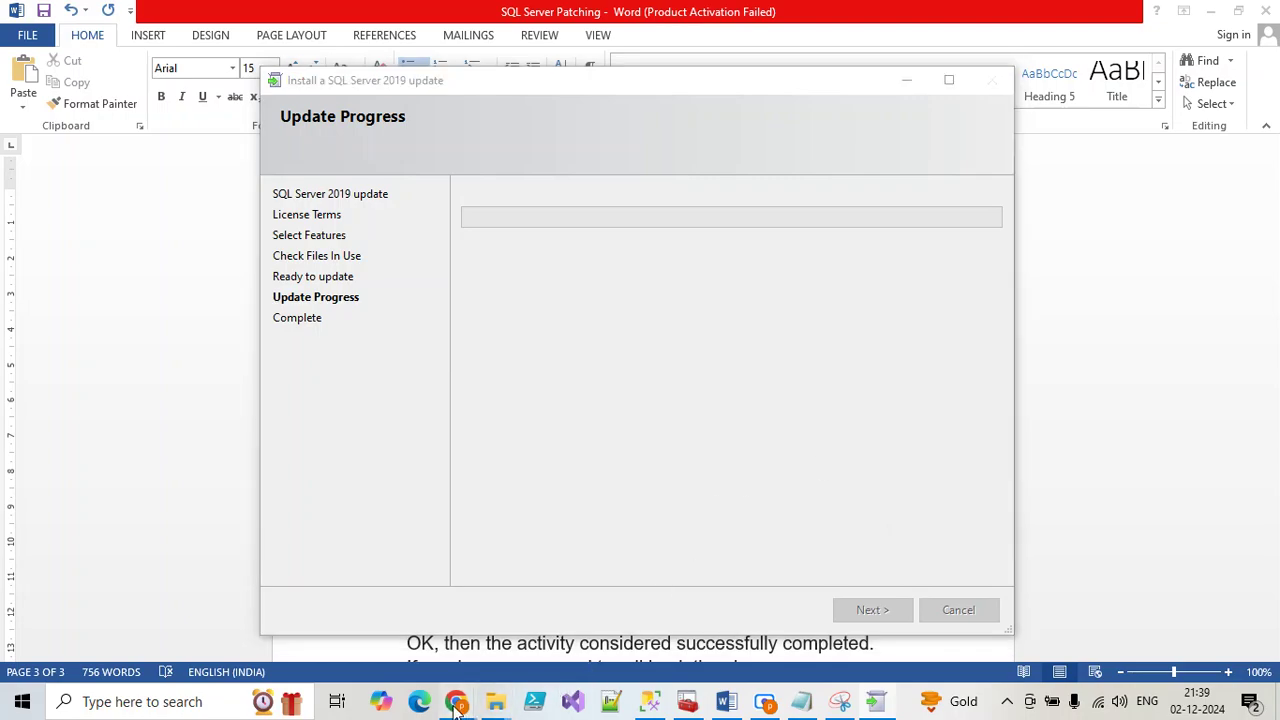
click(308, 630)
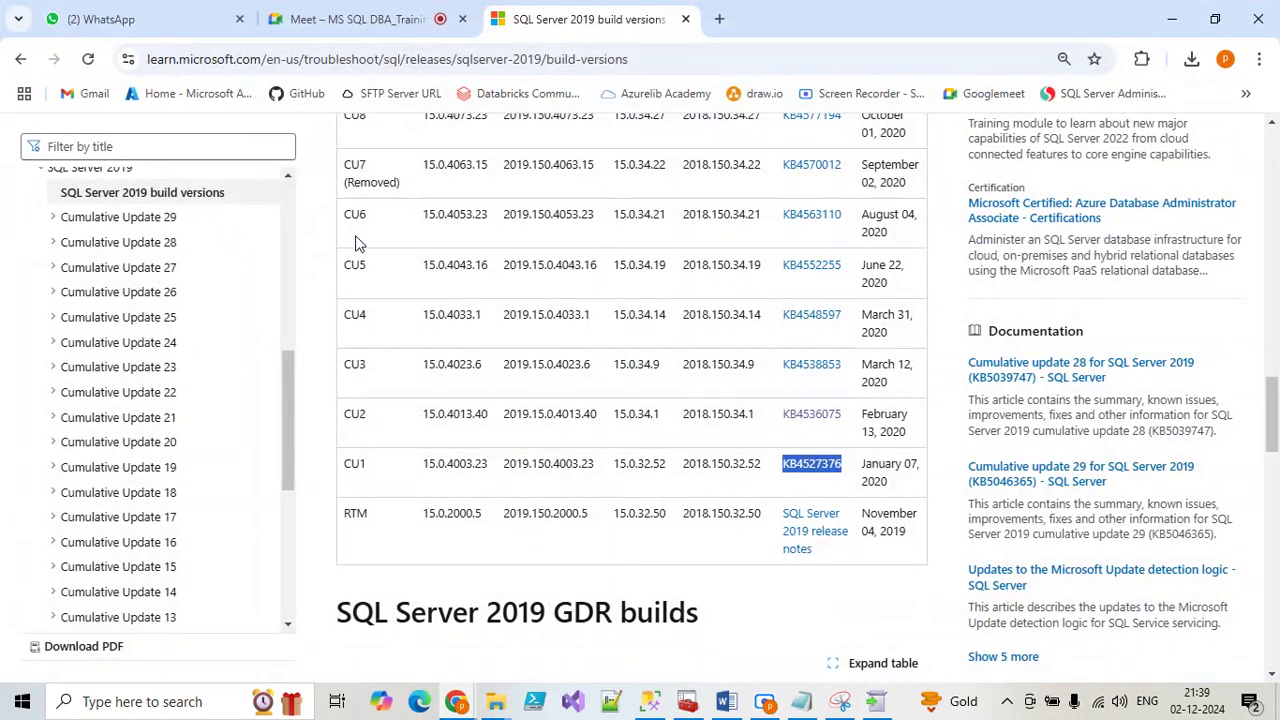
click(721, 20)
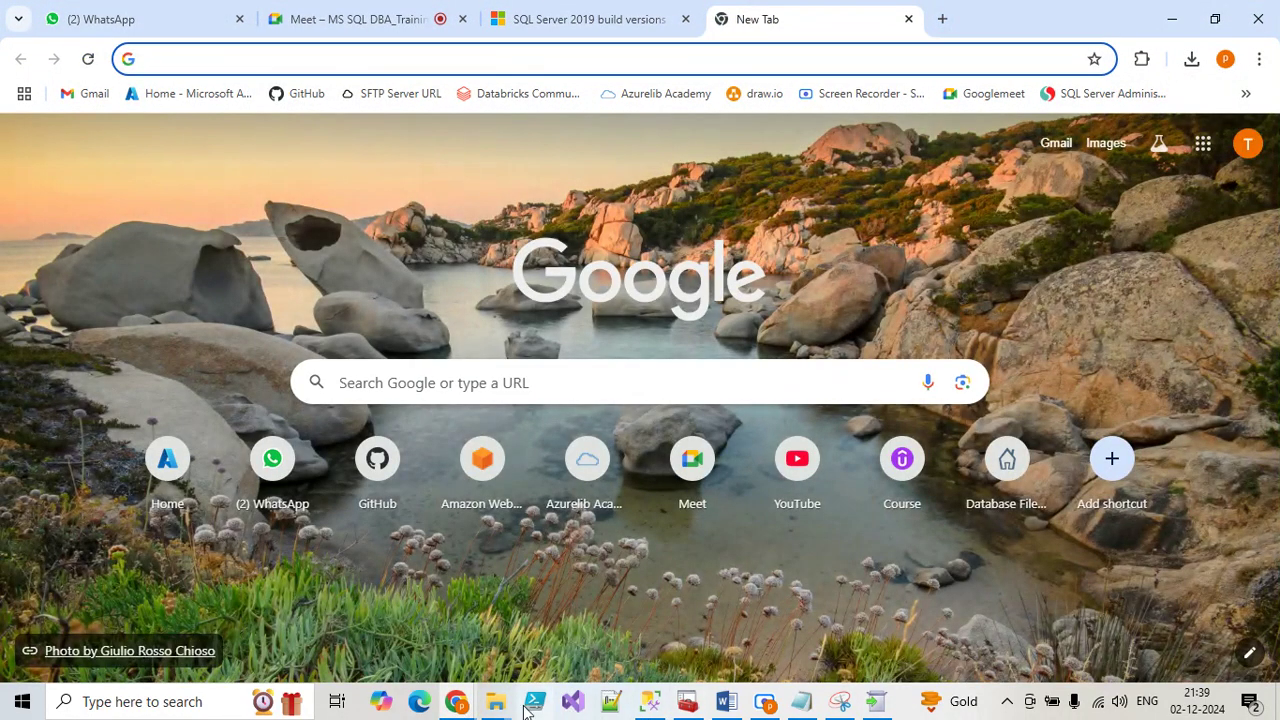
In File Explorer, browse to the Scripts folder under Y:\TechStuff\AtoS Work Documents
mouse_move(507, 708)
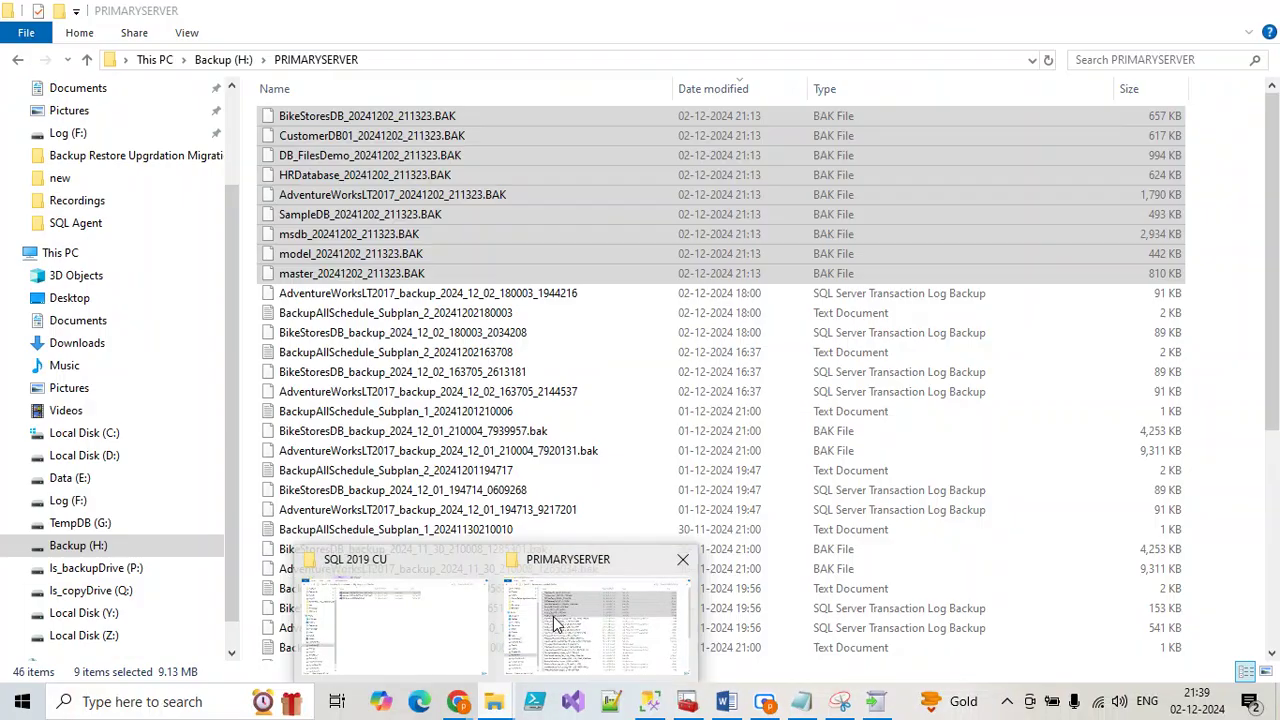
click(556, 624)
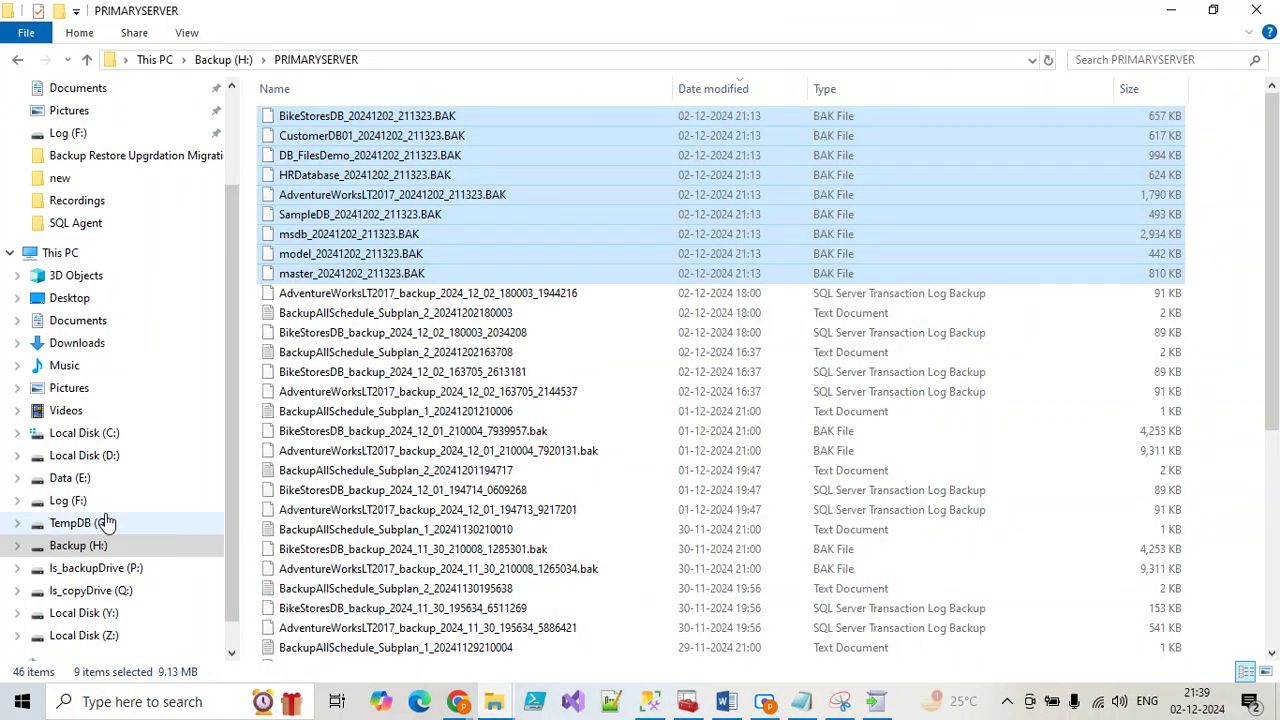
click(80, 482)
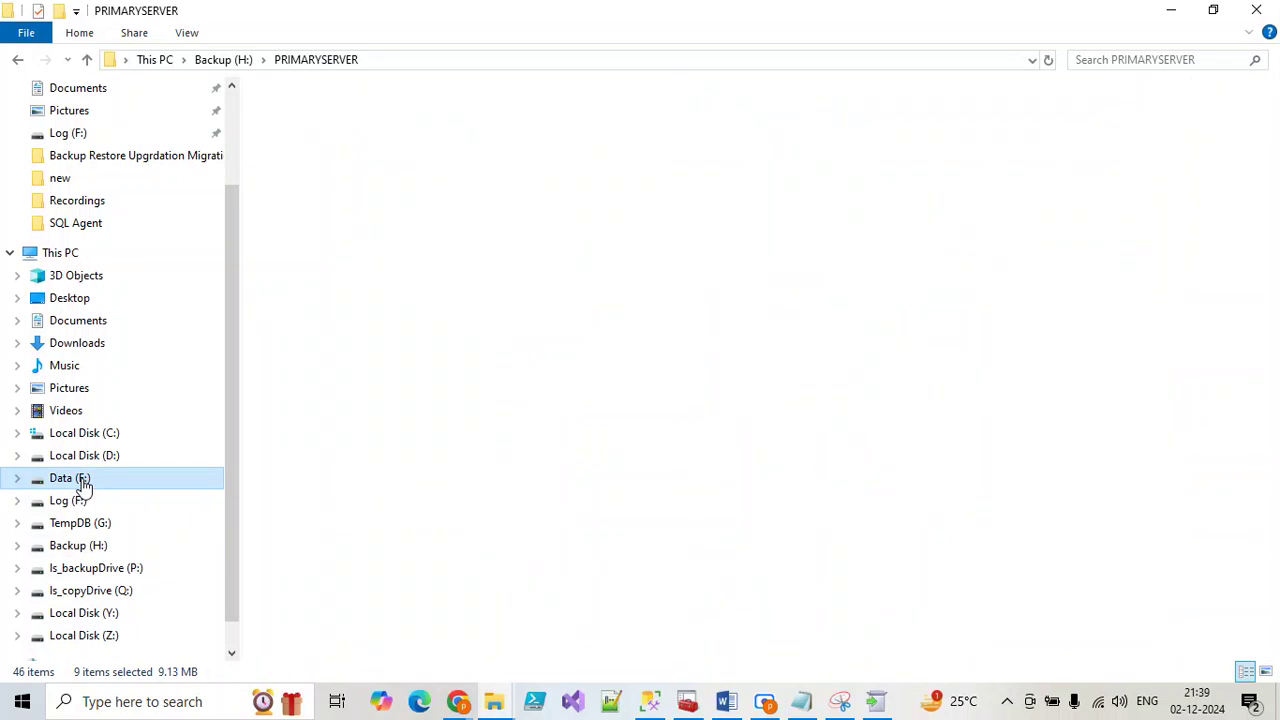
click(90, 613)
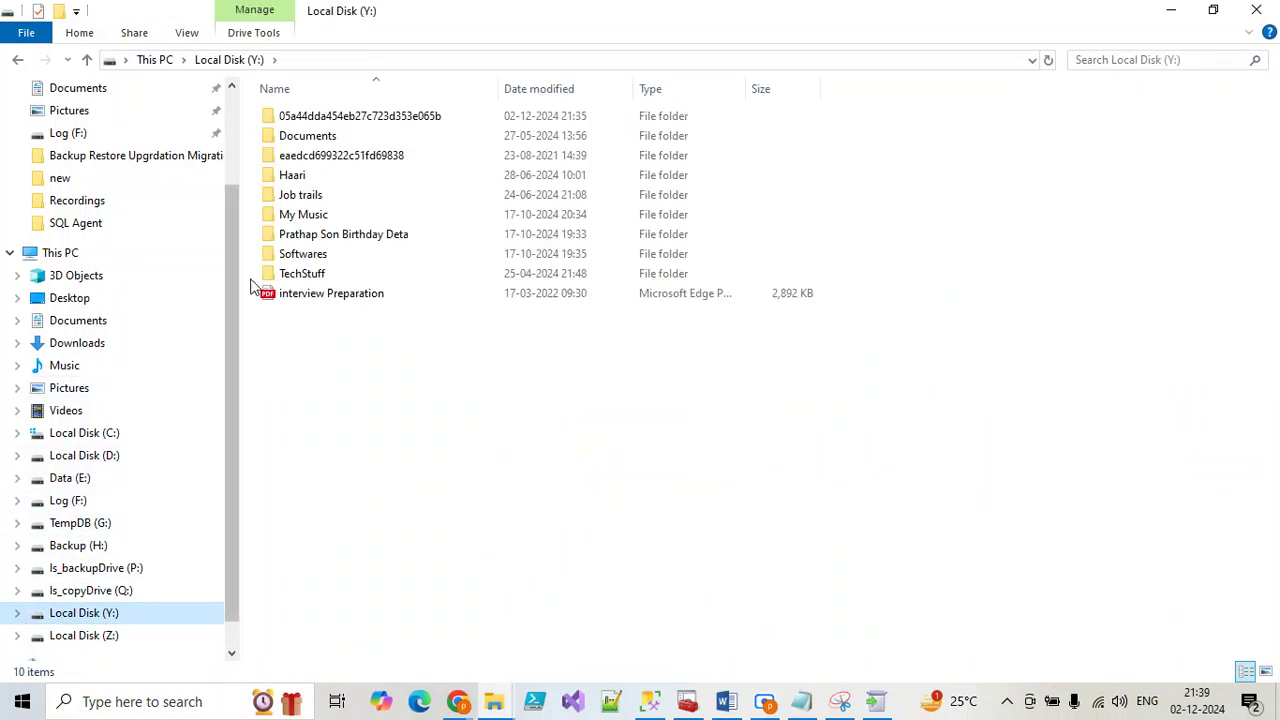
click(322, 277)
double_click(325, 277)
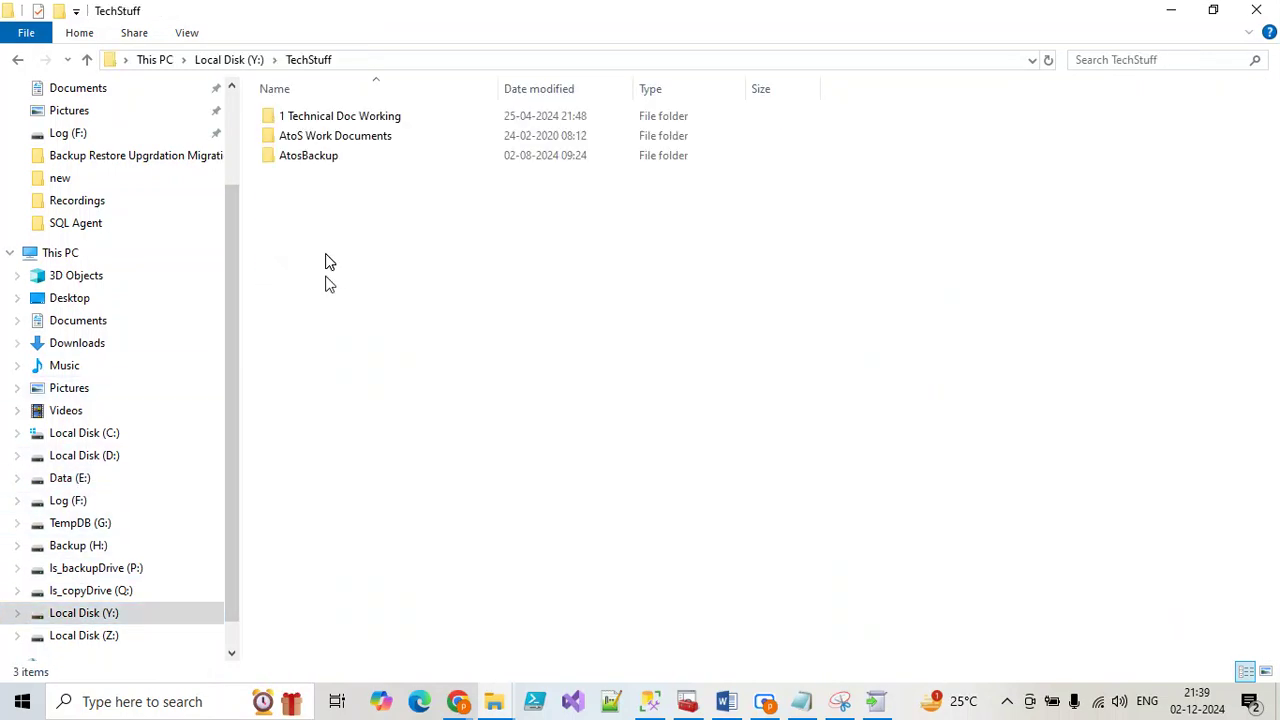
double_click(333, 138)
double_click(331, 135)
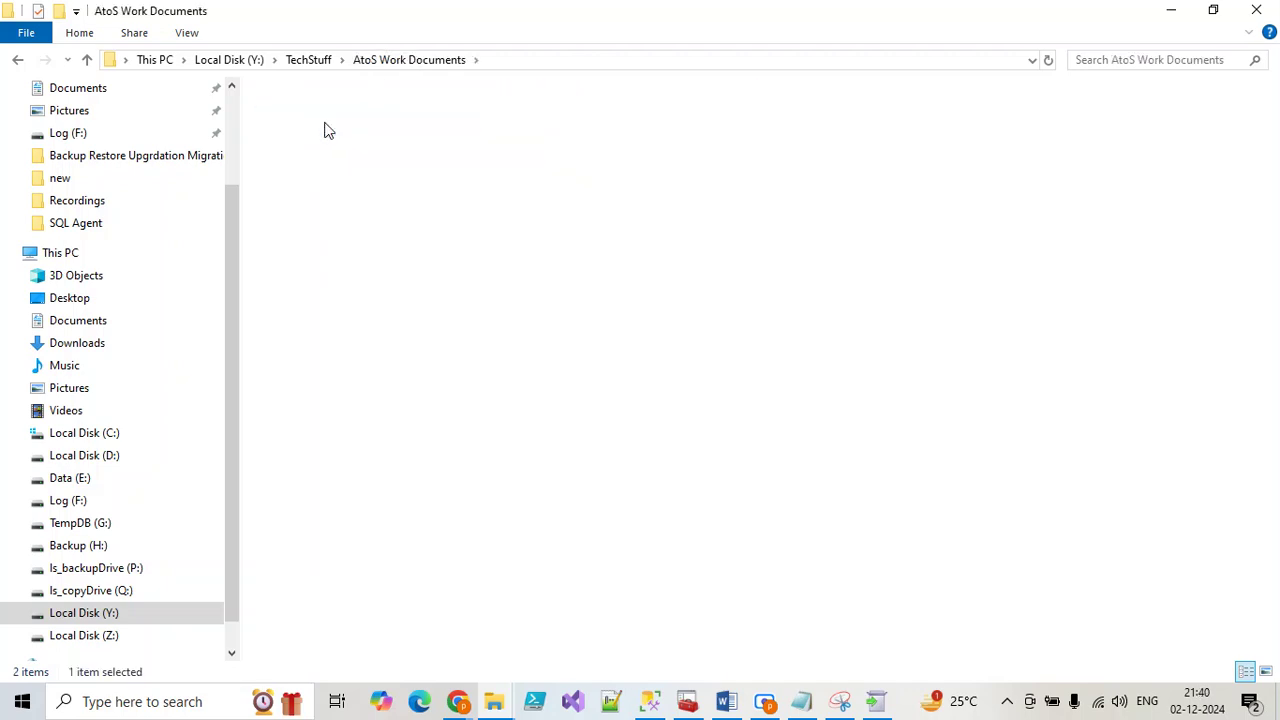
Search the Scripts folder for ".msi" and leave the search results
click(1123, 58)
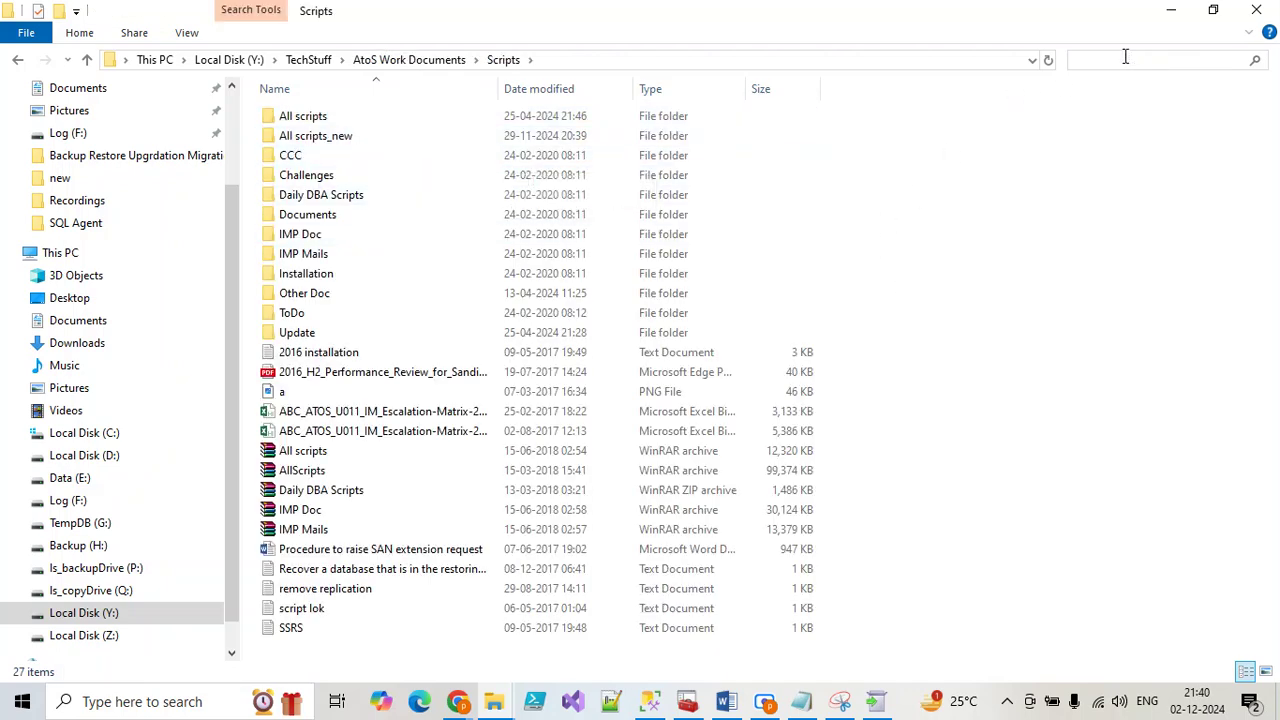
text(.msi)
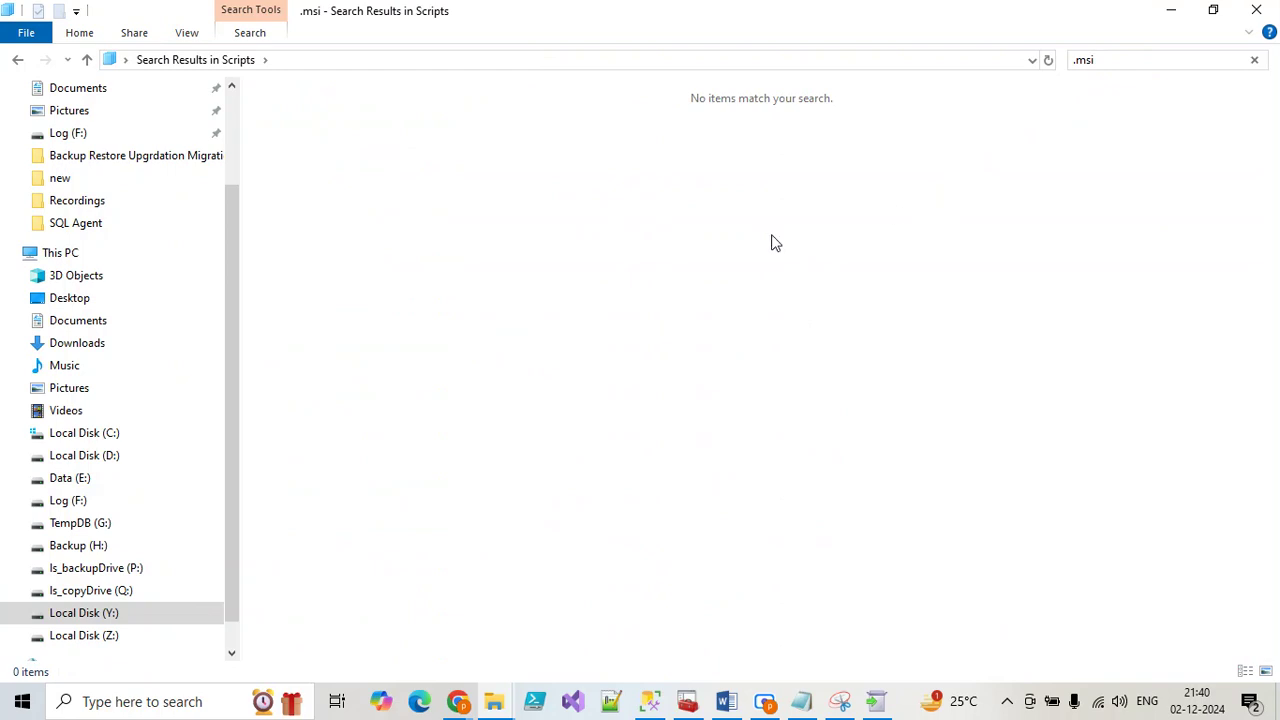
click(17, 59)
Search the AtoS Work Documents folder for ".msi" and open the "MSI files missing" folder
click(400, 60)
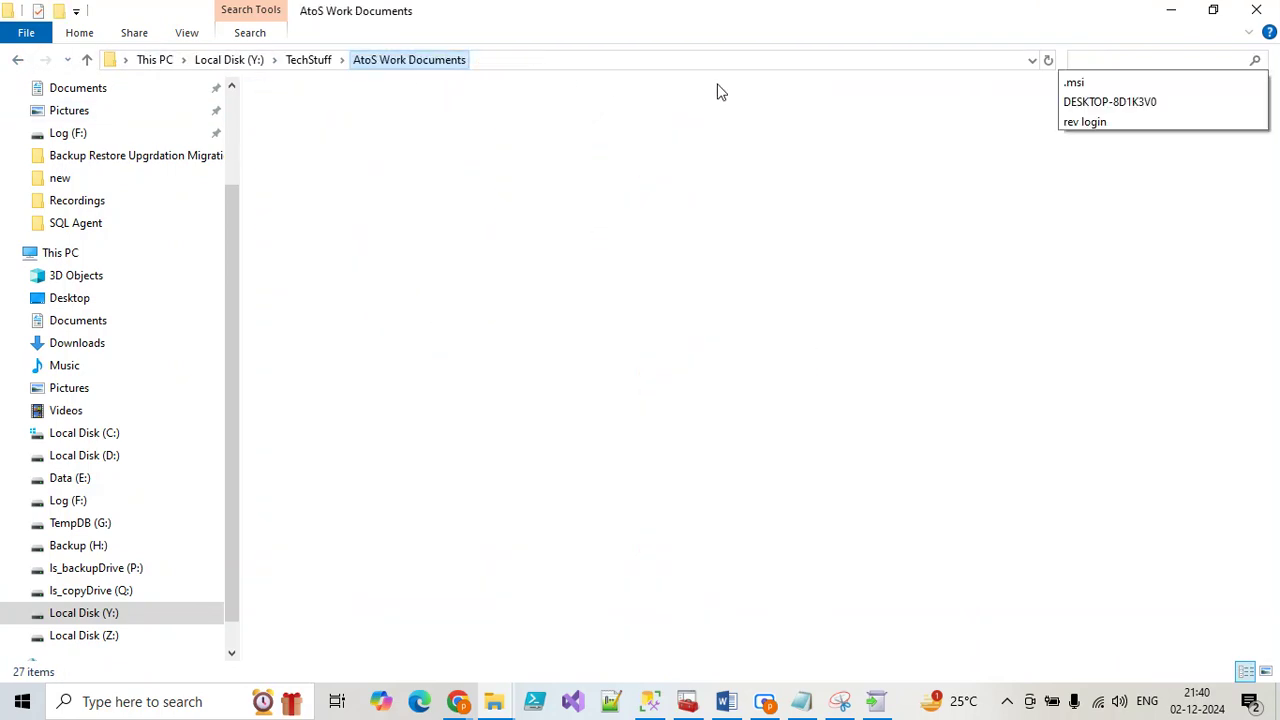
click(1089, 82)
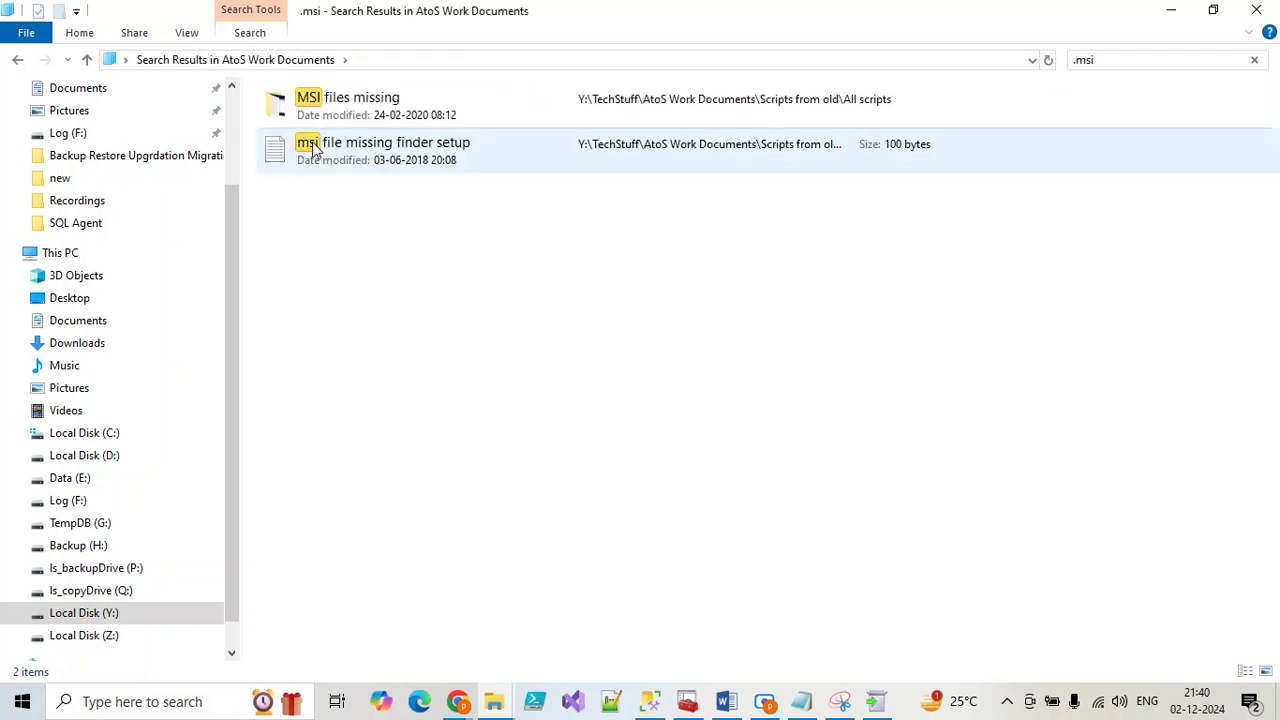
click(345, 115)
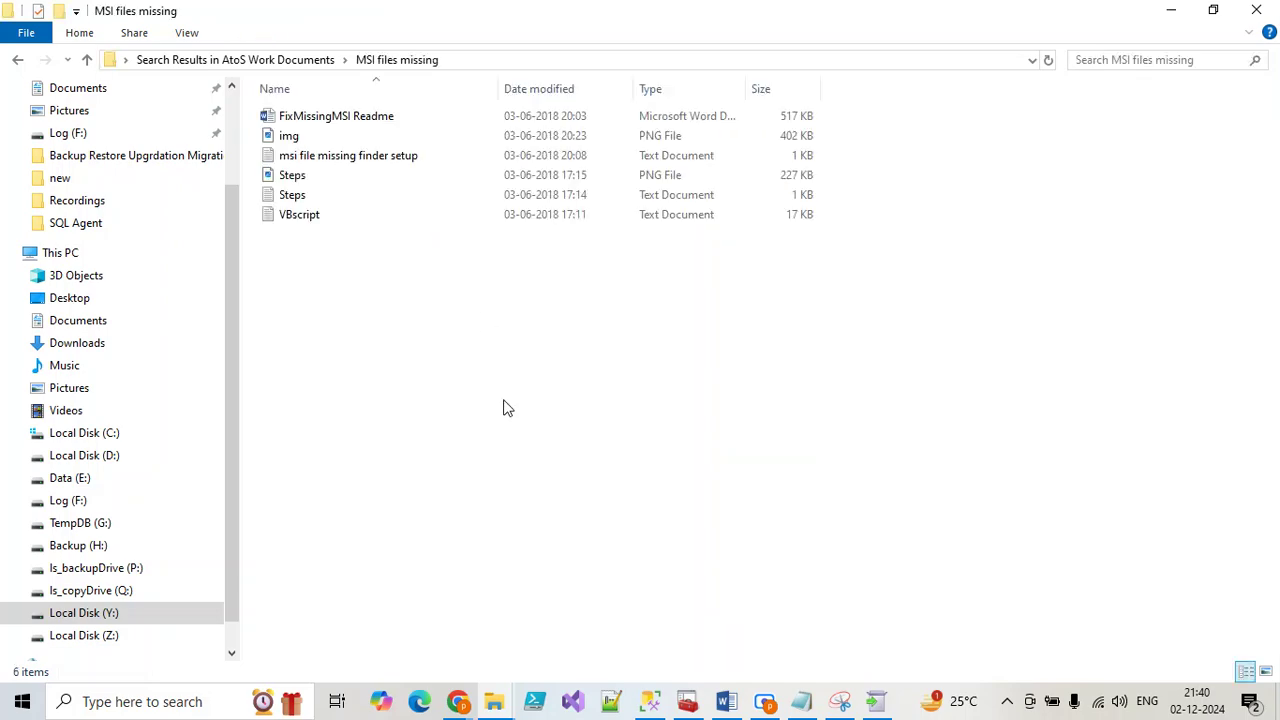
Minimize the folder window and check the SQL Server 2019 update progress
click(1171, 14)
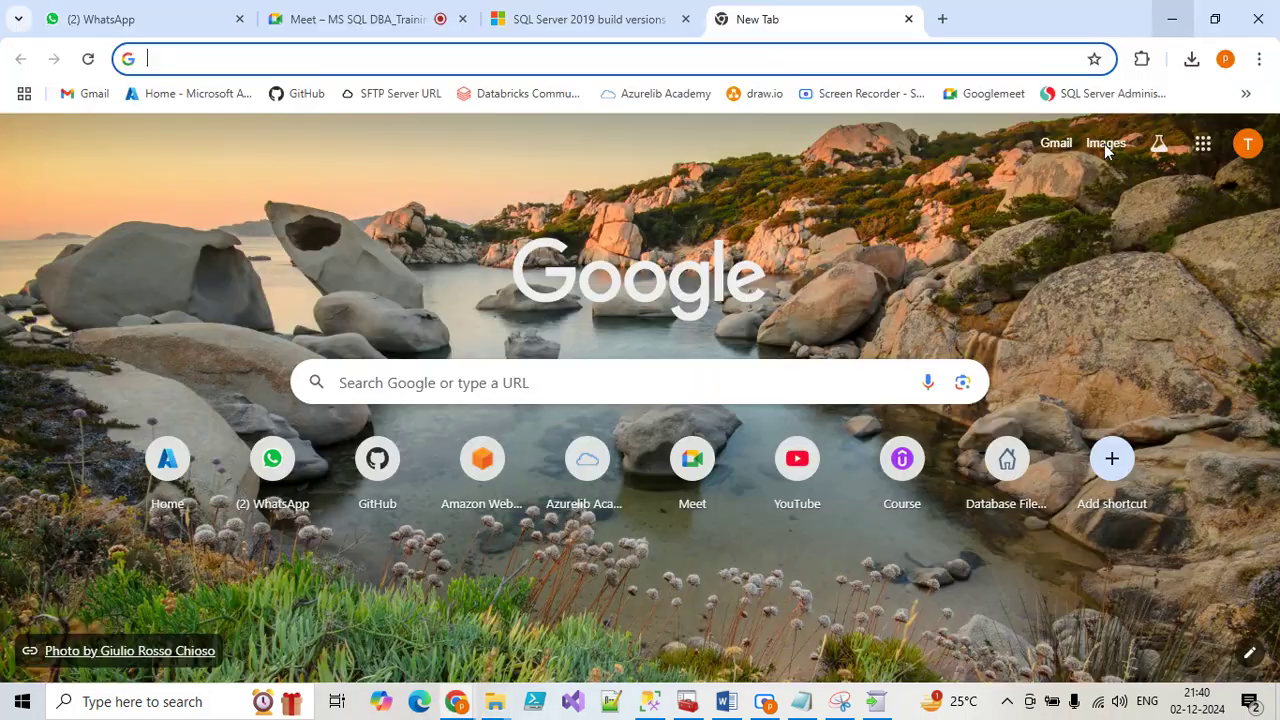
click(876, 701)
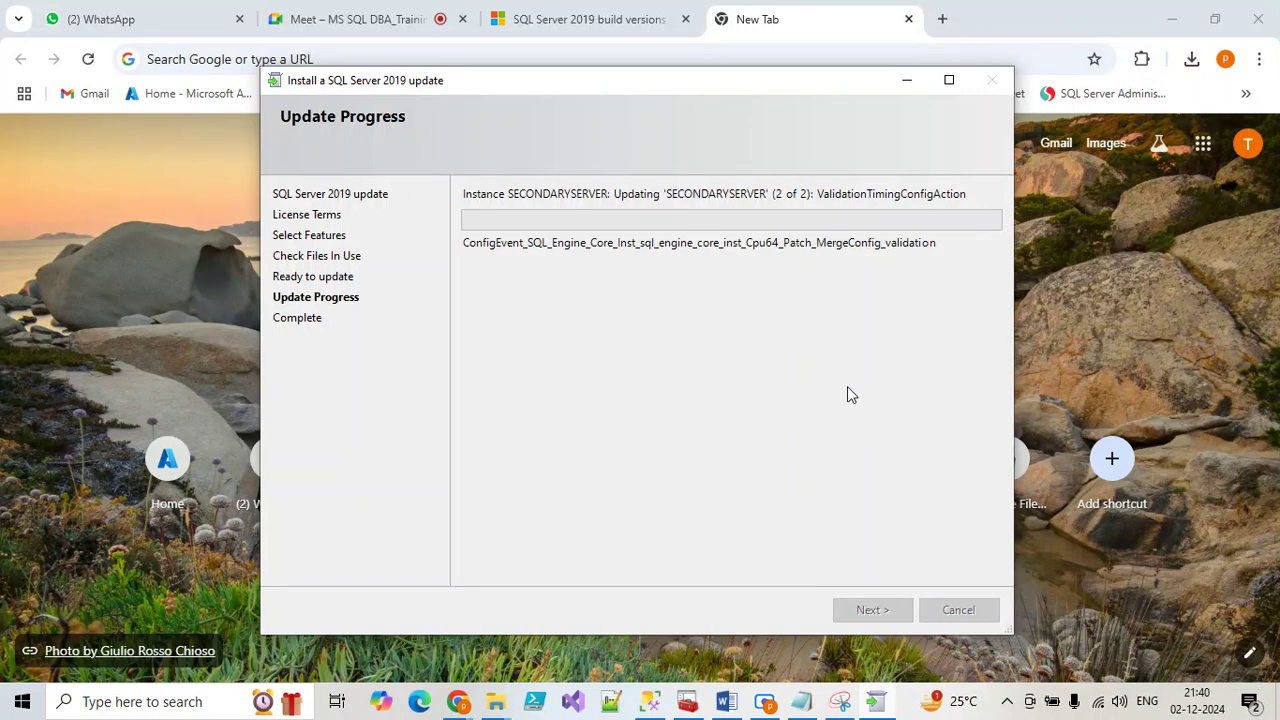
click(876, 703)
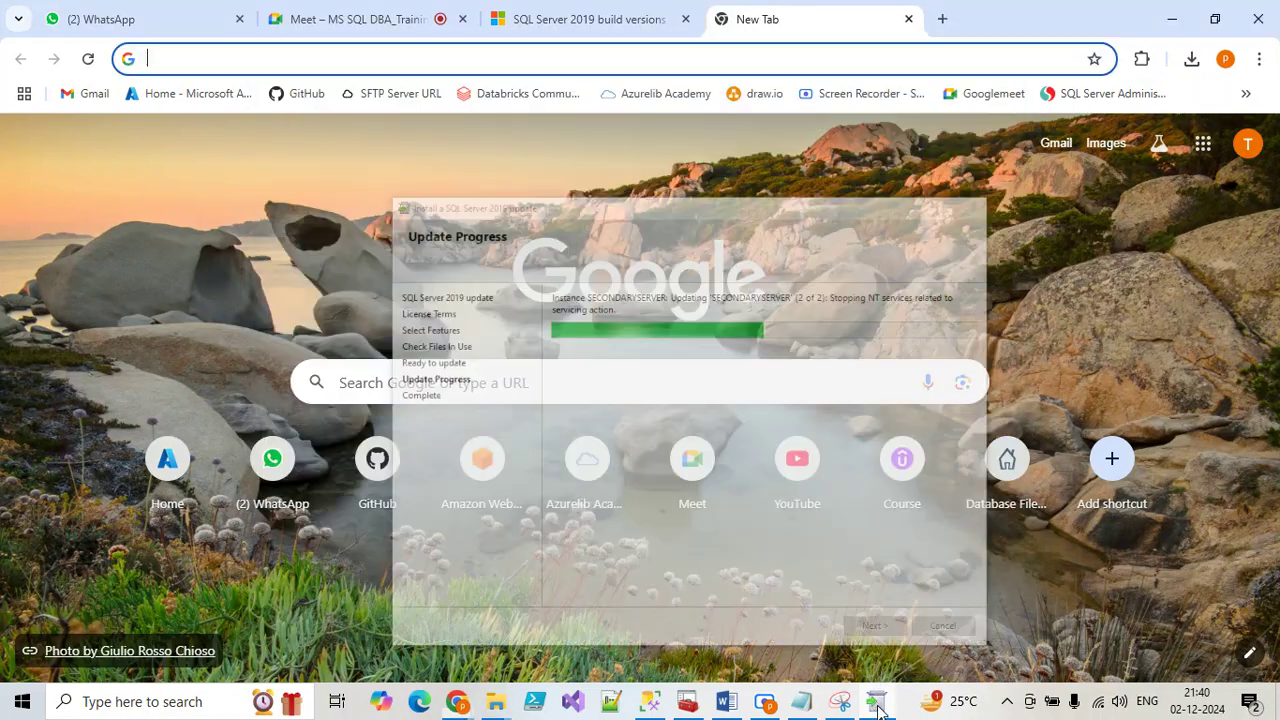
Return to the "MSI files missing" folder, view the VBscript text file in Notepad, and close it
mouse_move(500, 705)
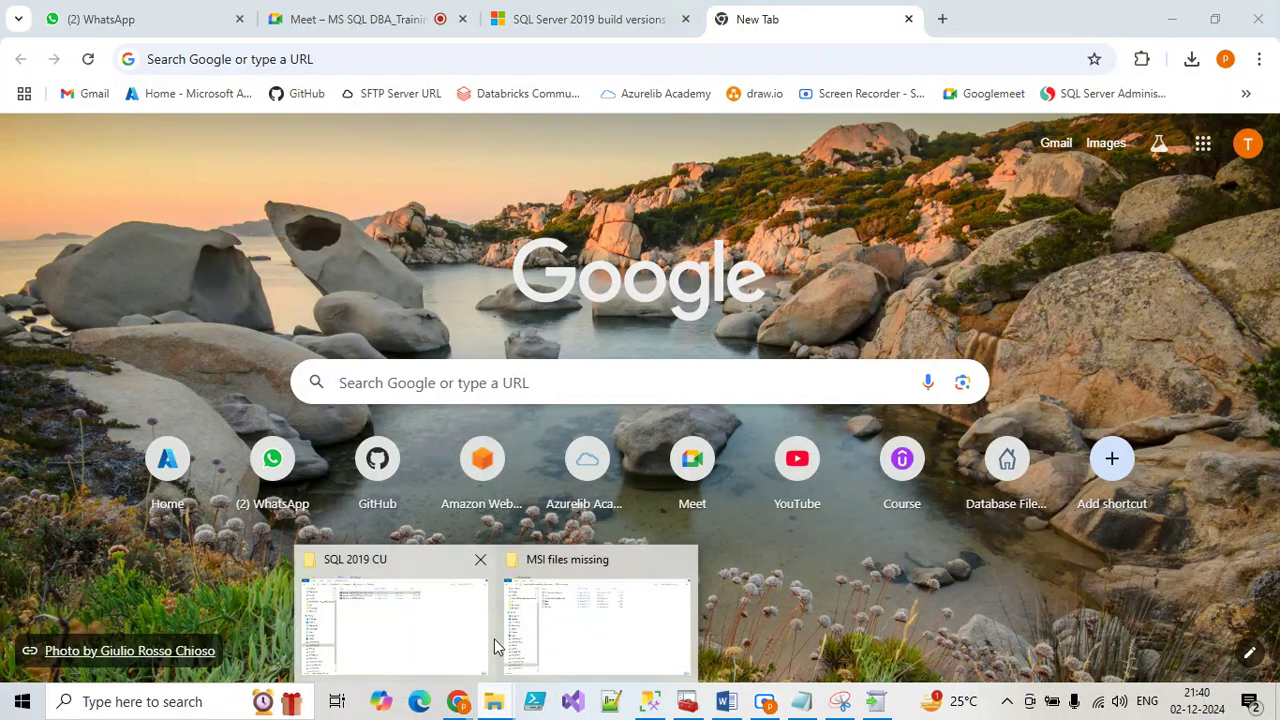
click(585, 605)
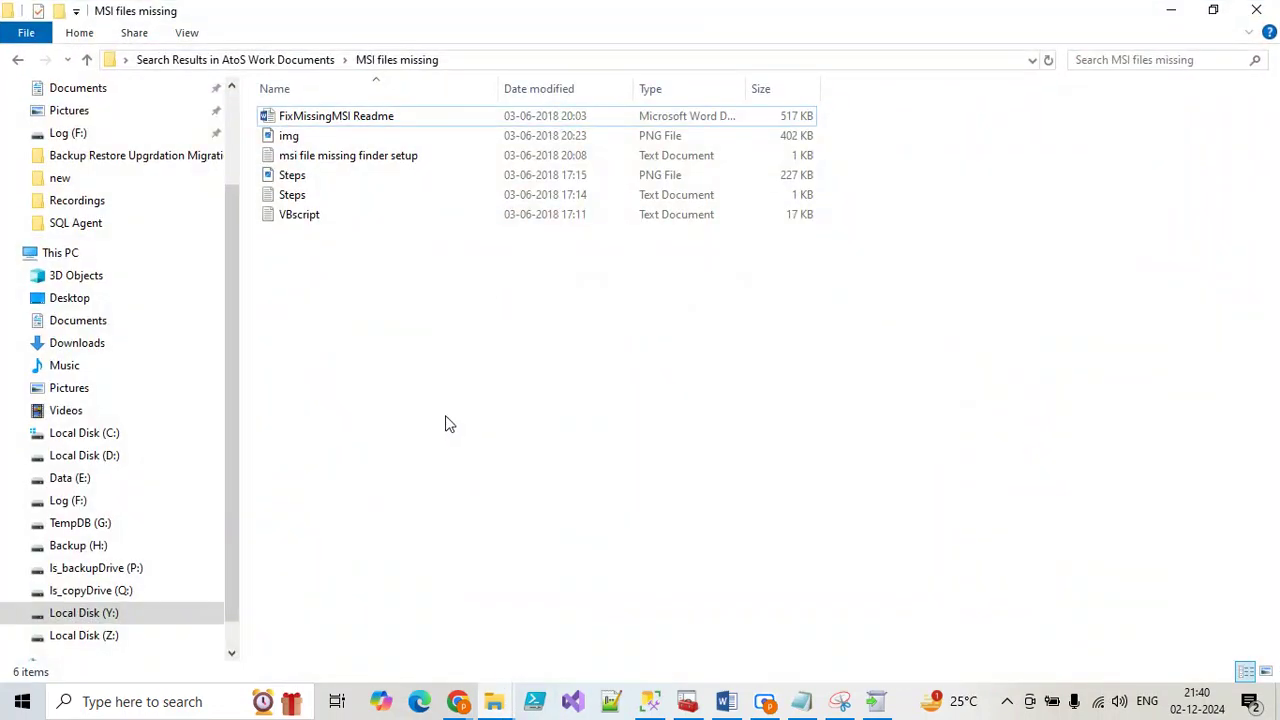
double_click(318, 216)
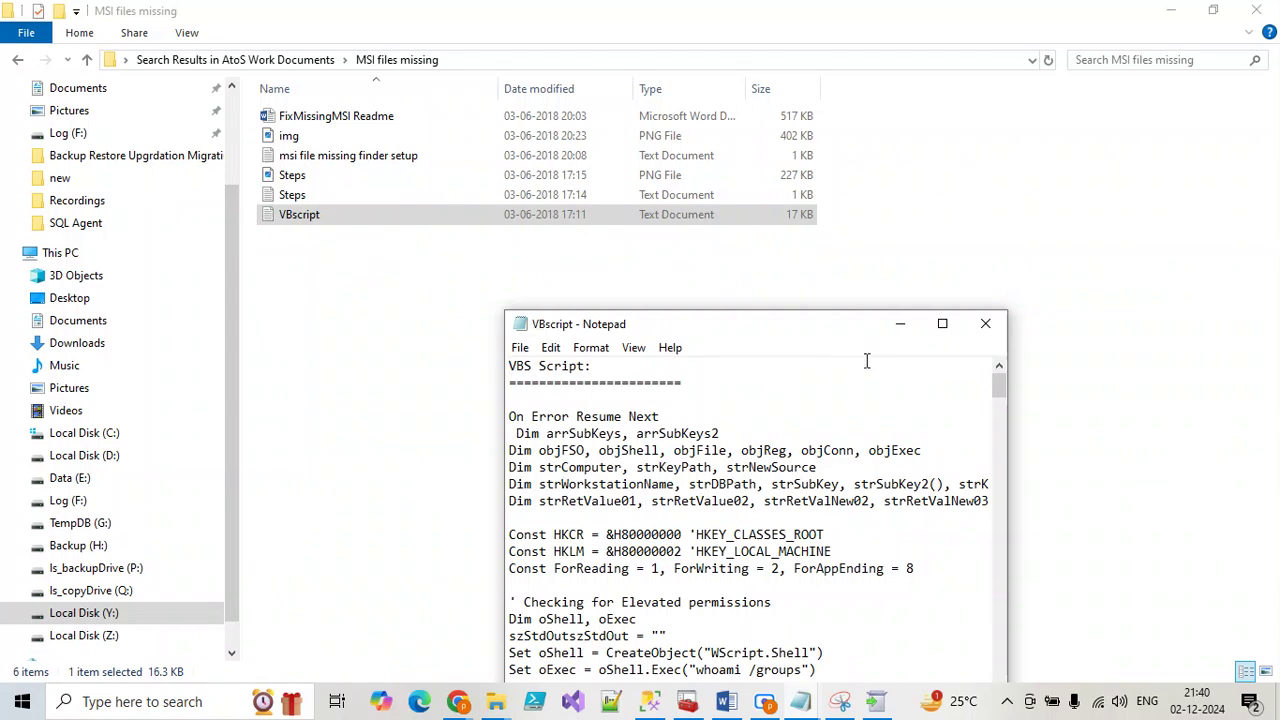
click(990, 327)
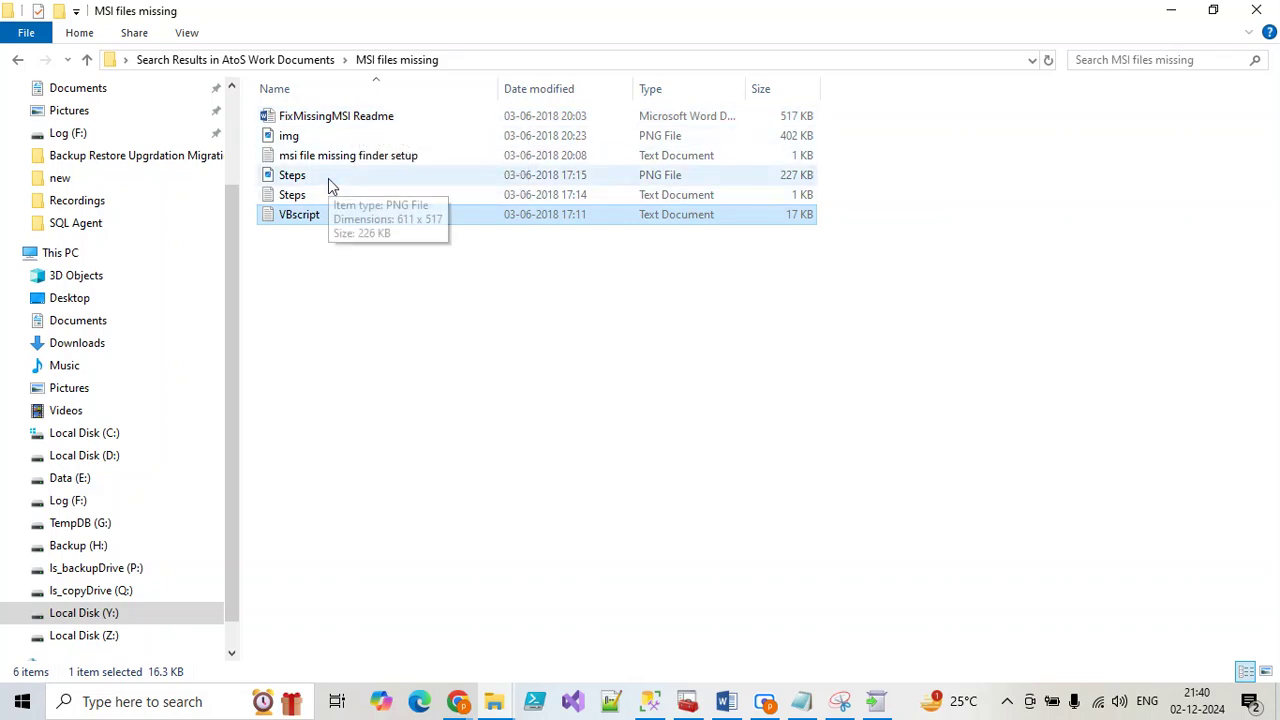
Go up to the AtoS Work Documents results, reopen "MSI files missing", and open the "msi file missing finder setup" text file
click(306, 59)
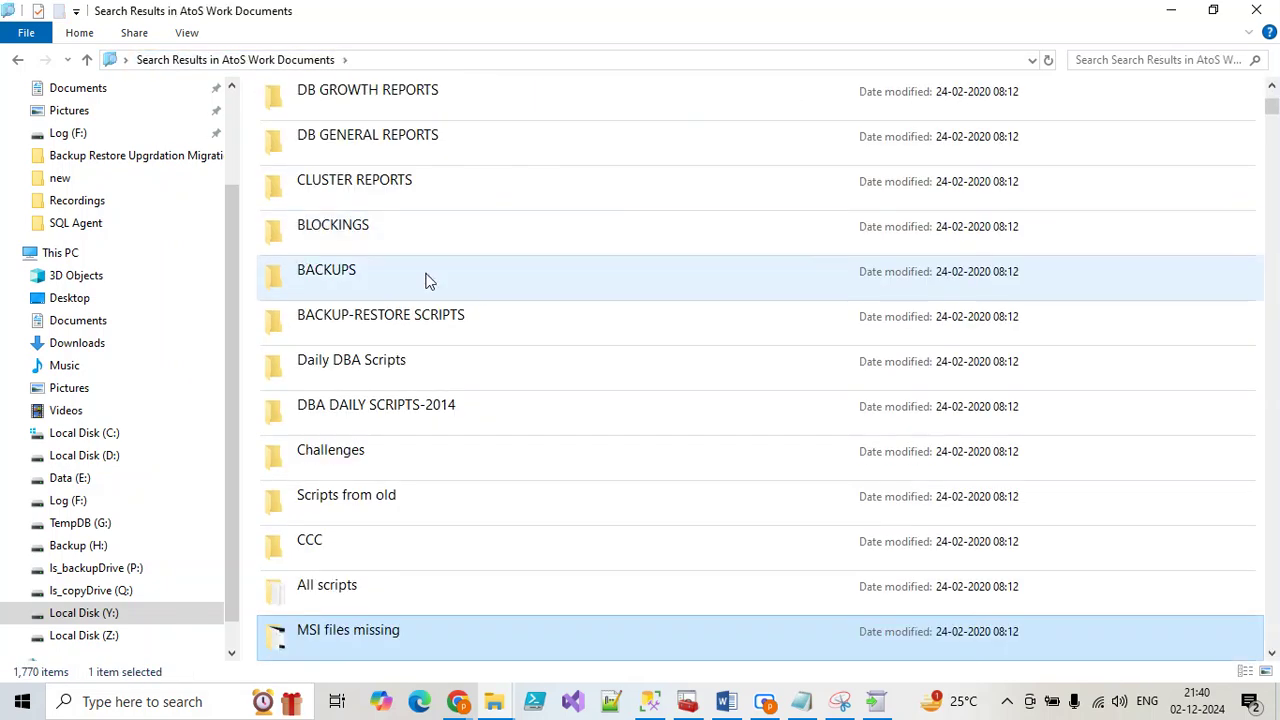
double_click(396, 640)
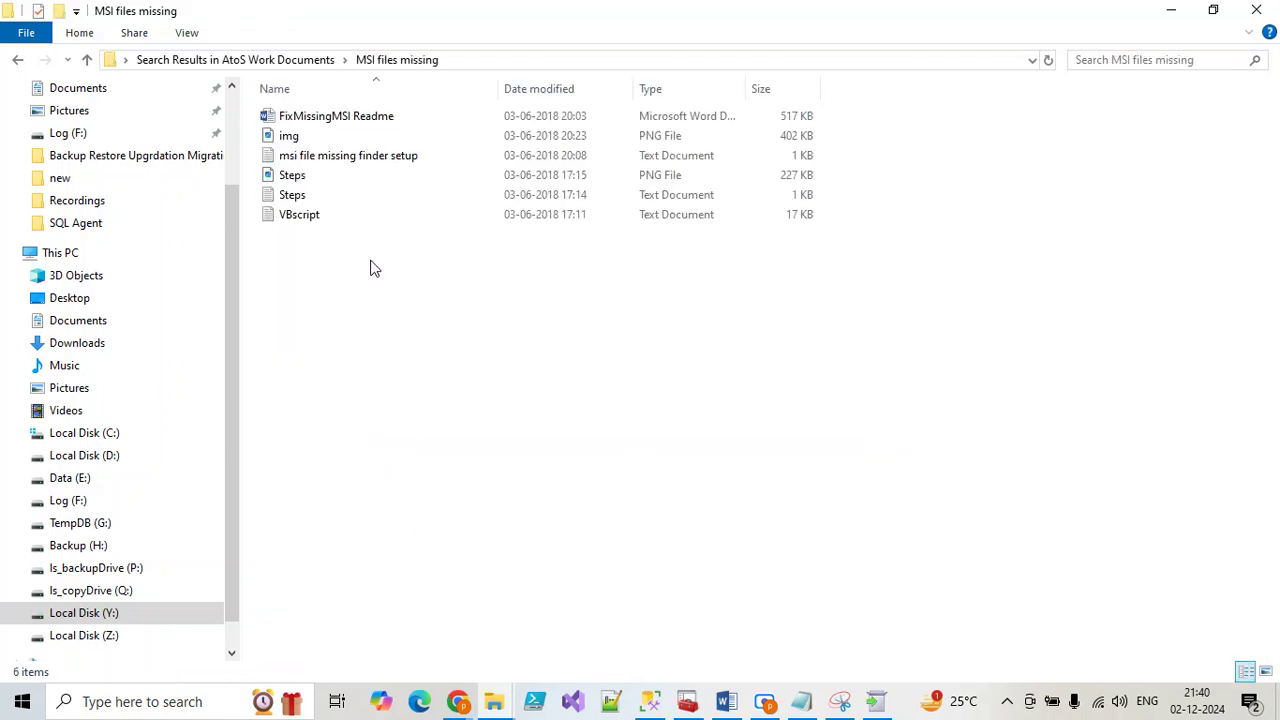
double_click(330, 160)
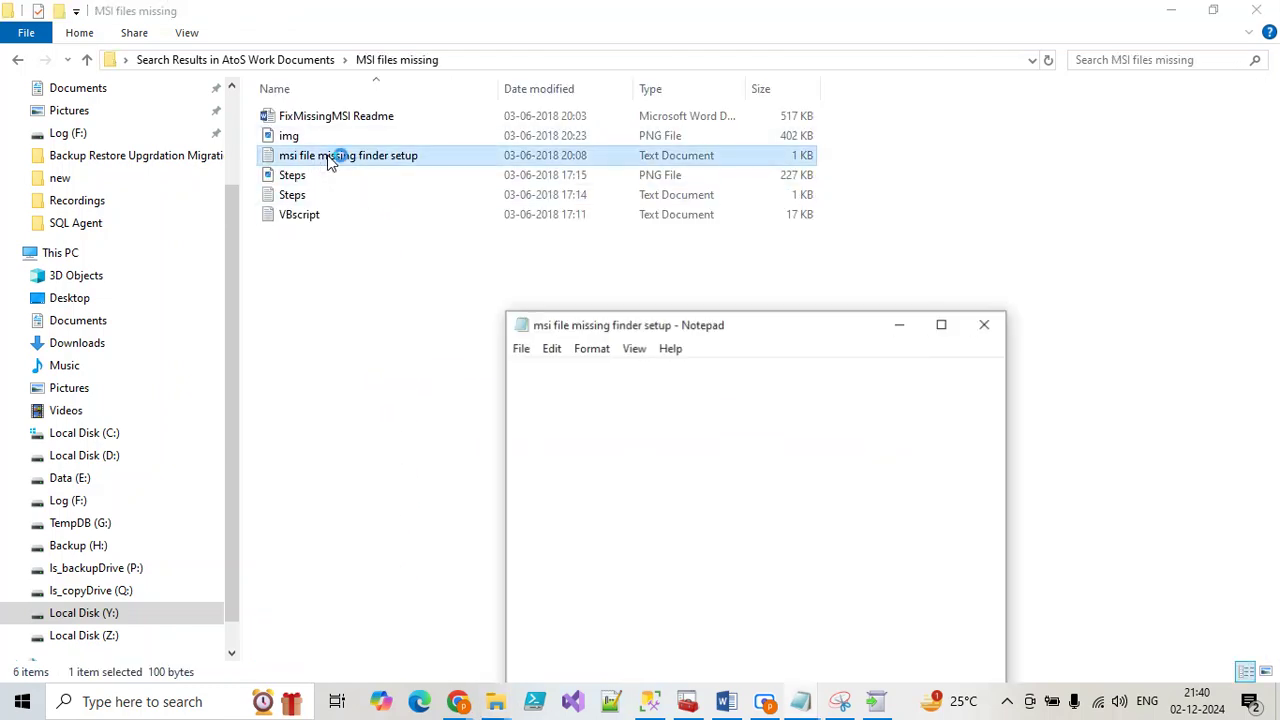
Copy the FixMissingMSI blog URL from the "msi file missing finder setup" text file and close the file
click(942, 323)
drag(871, 166, 17, 107)
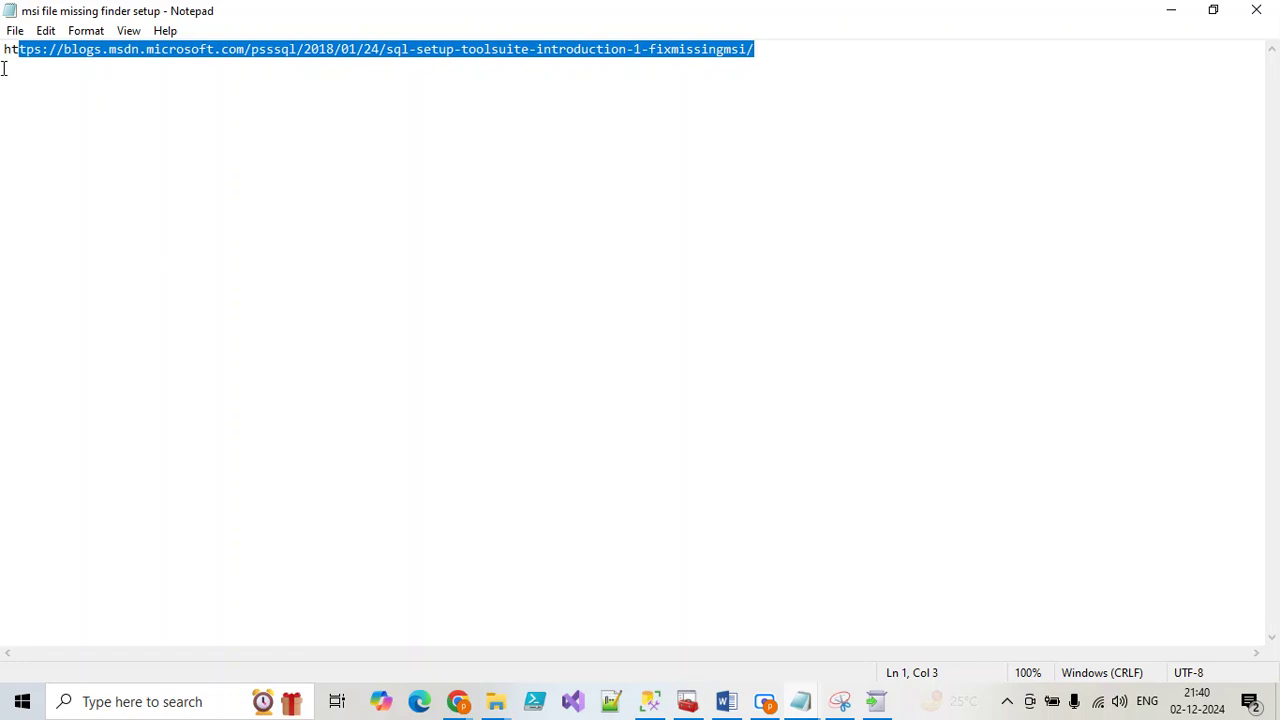
drag(3, 51, 760, 44)
right_click(732, 49)
click(768, 108)
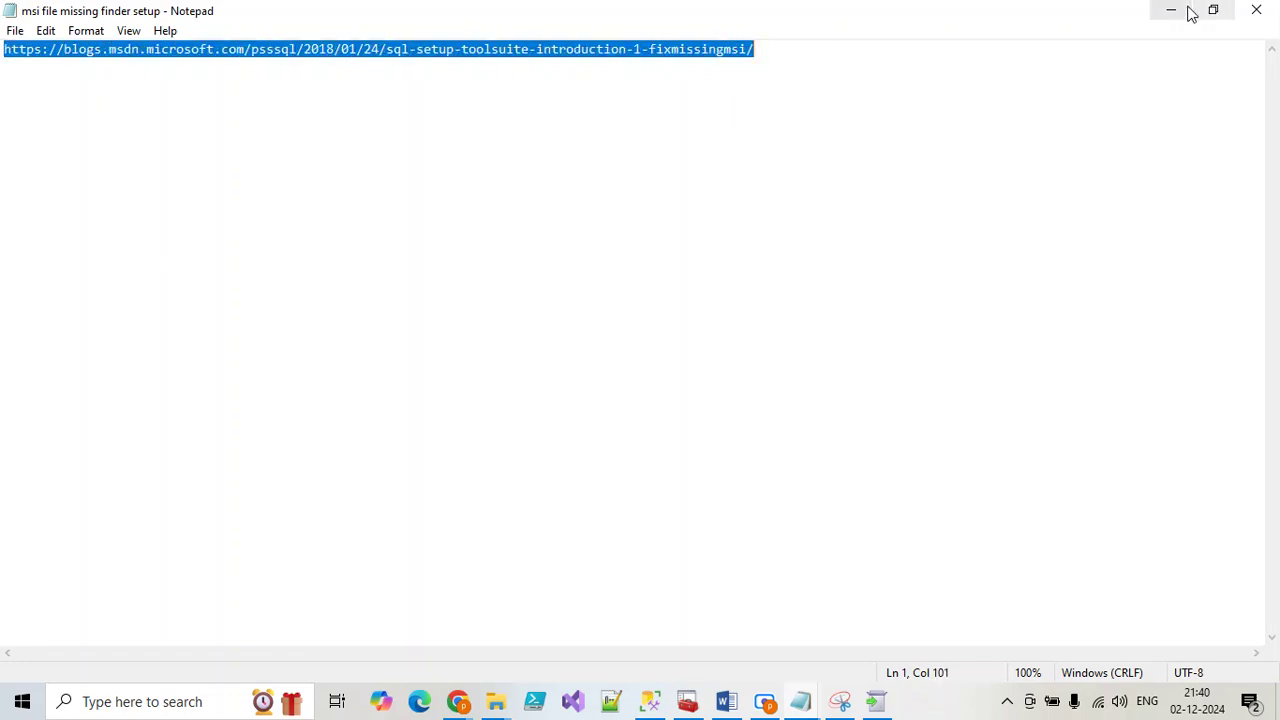
click(1256, 10)
Open the "FixMissingMSI Readme" Word document, read through its instructions, and close it
click(298, 118)
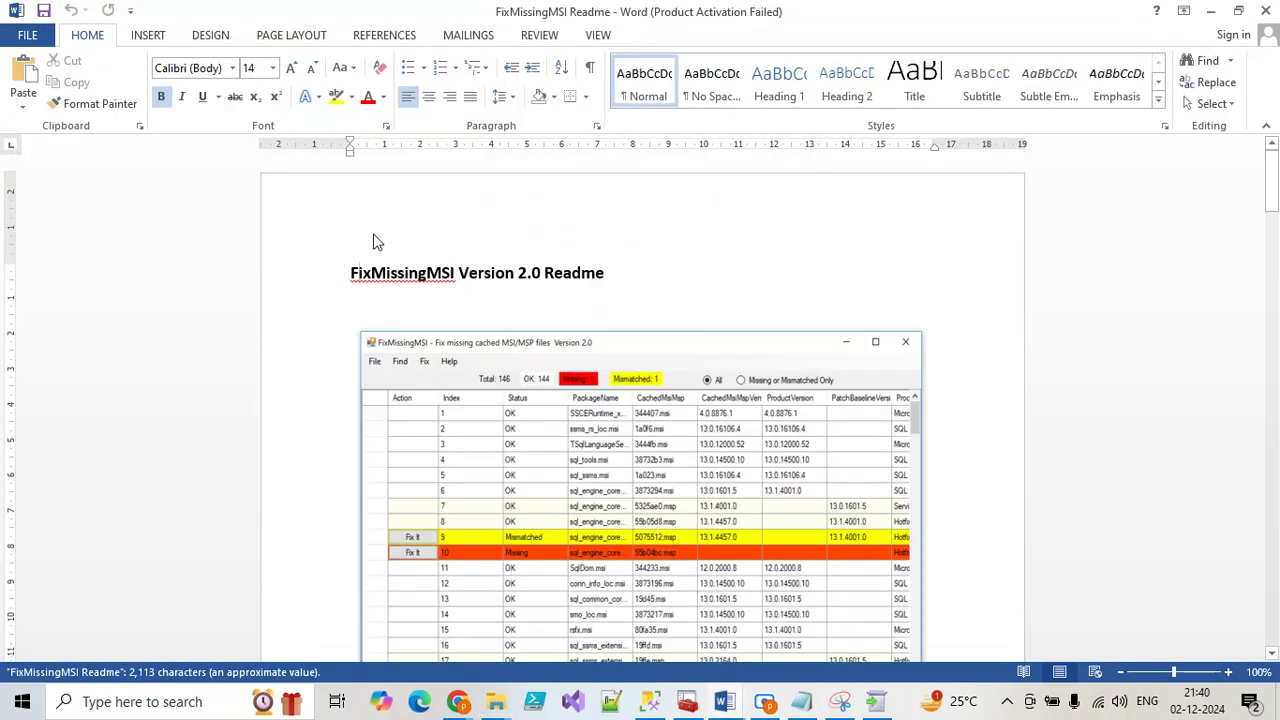
scroll(450, 385, down, 20)
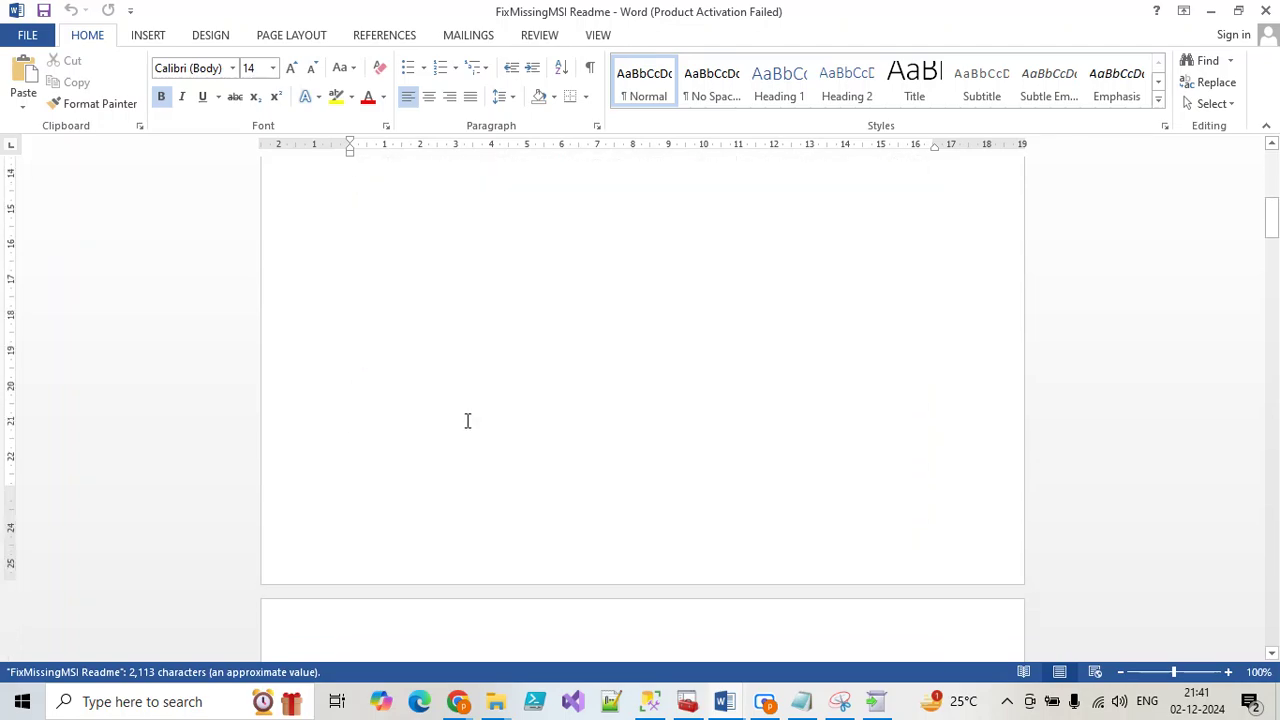
scroll(470, 441, down, 20)
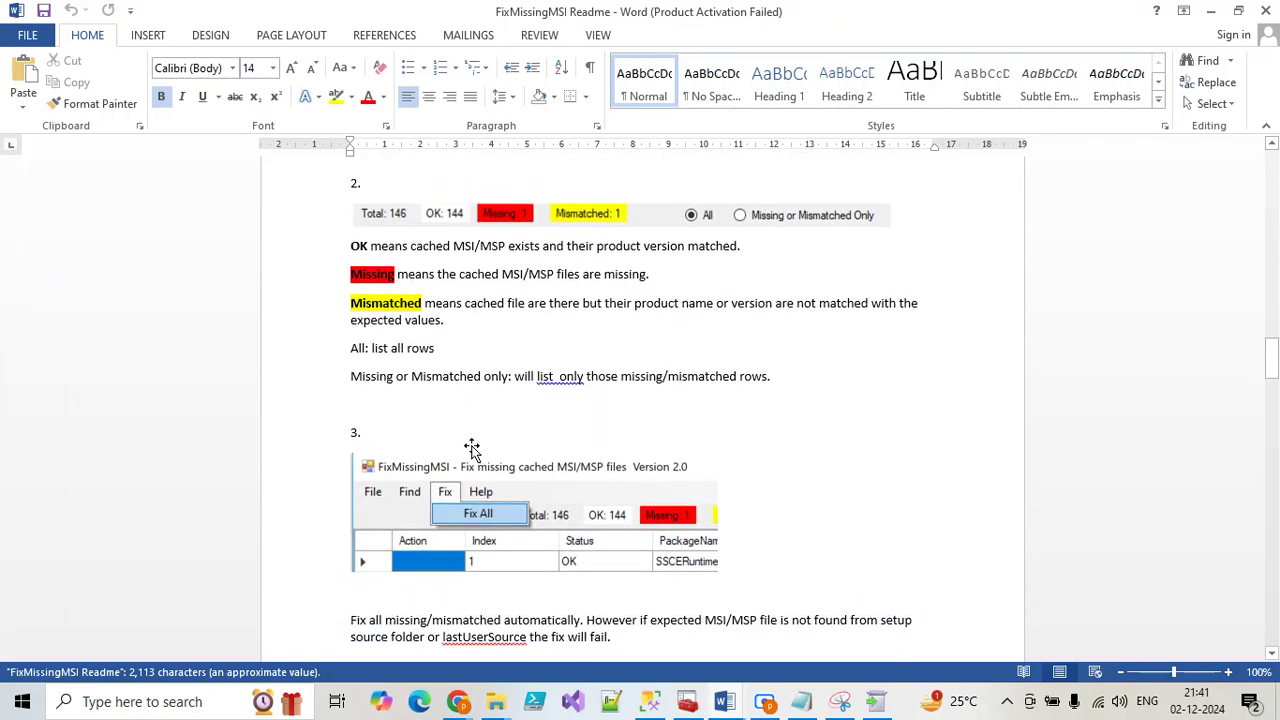
scroll(473, 446, down, 10)
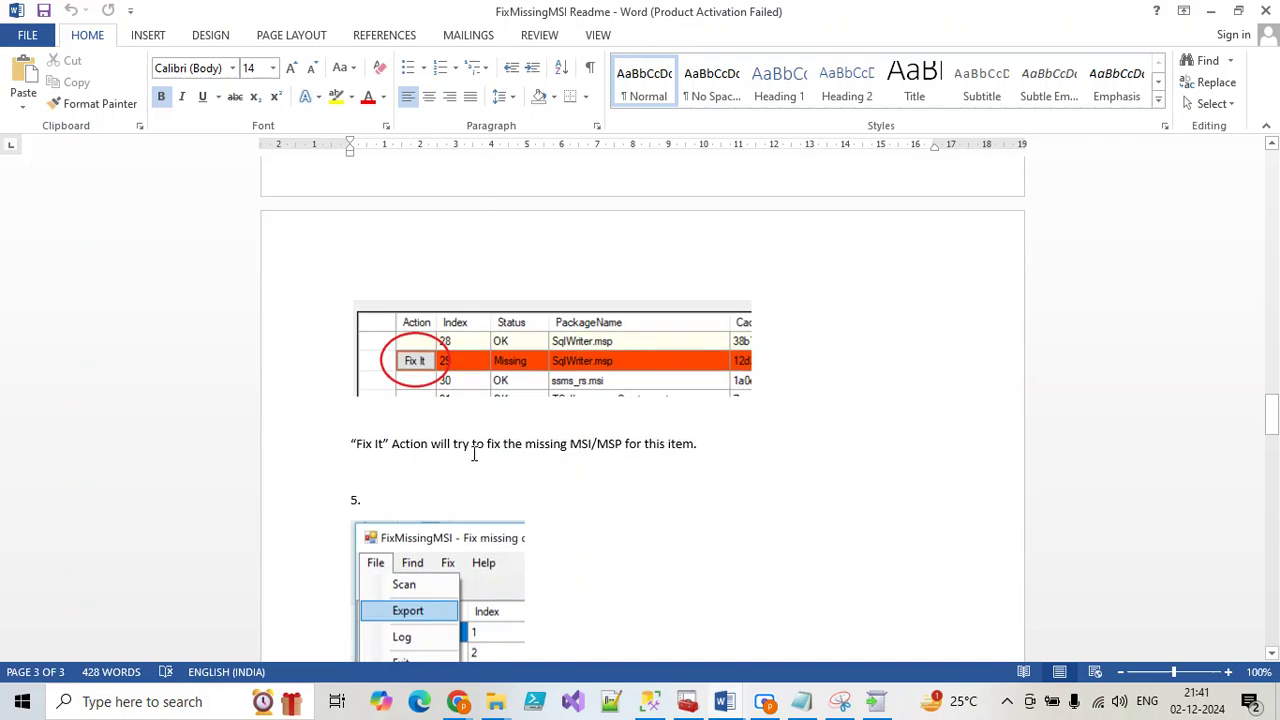
click(1266, 11)
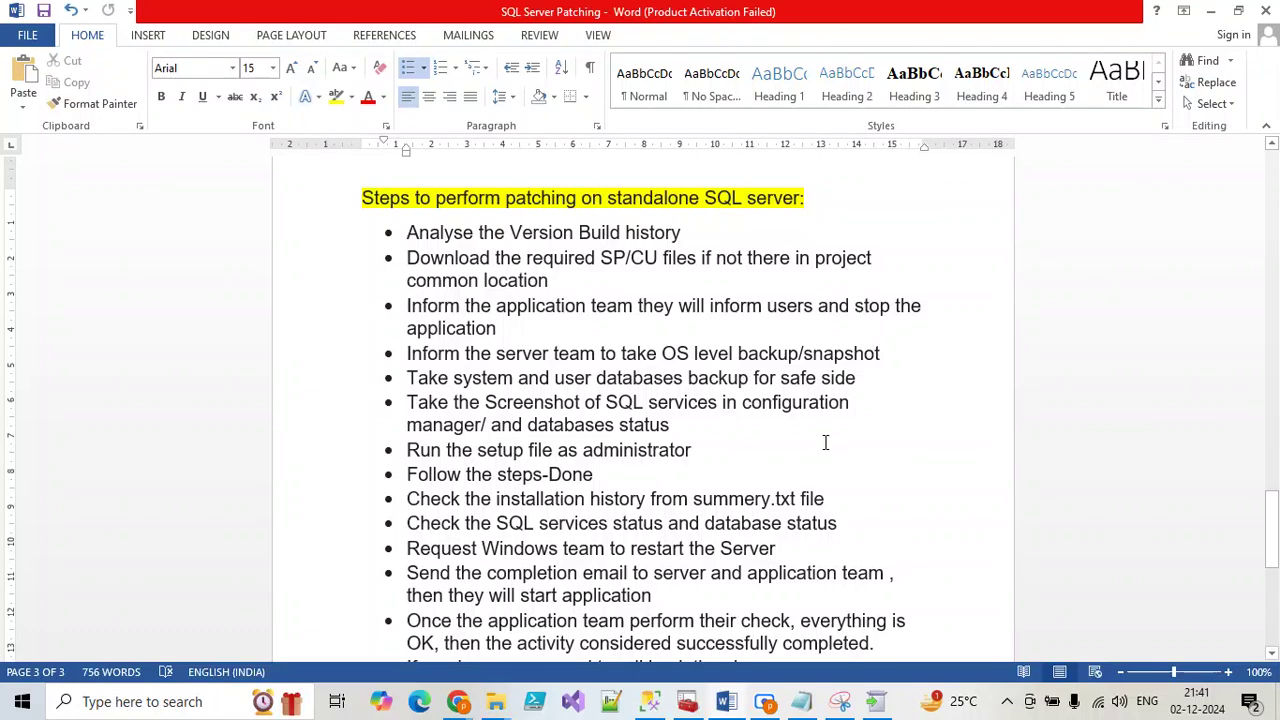
Check the SQL Server 2019 update progress, minimize it, and close the "Backup all db in one go" script
click(880, 703)
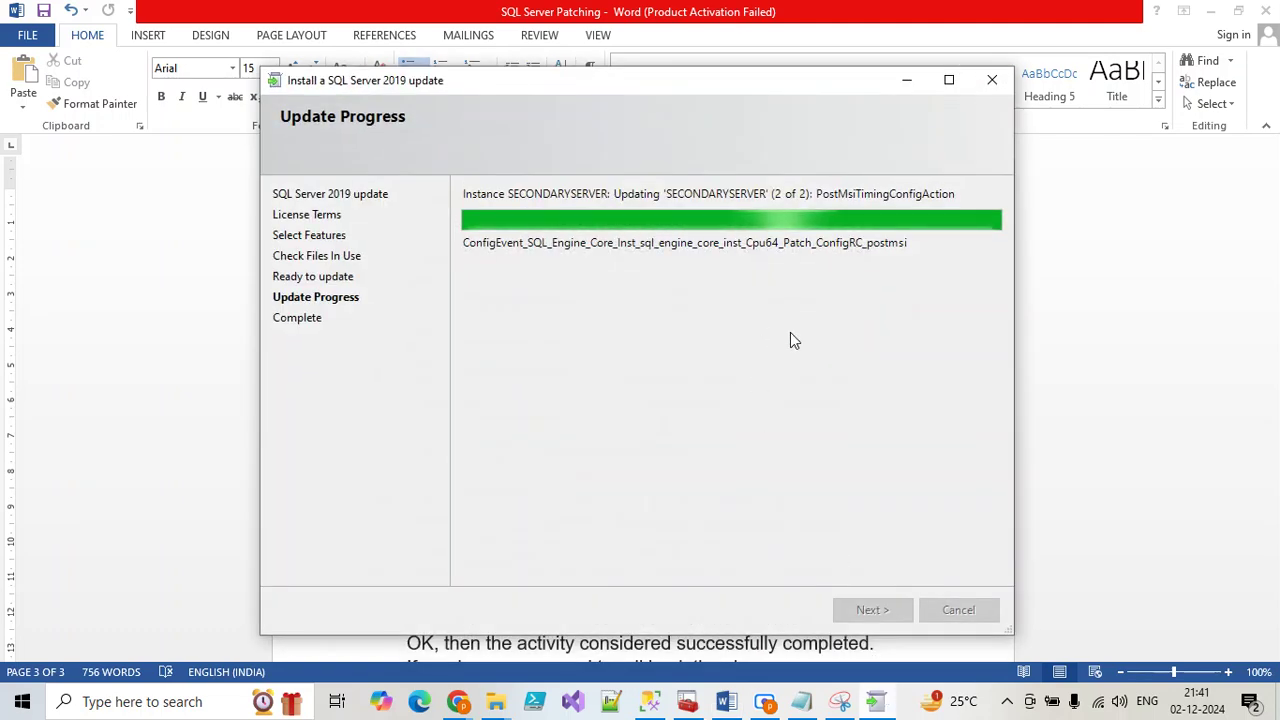
click(949, 80)
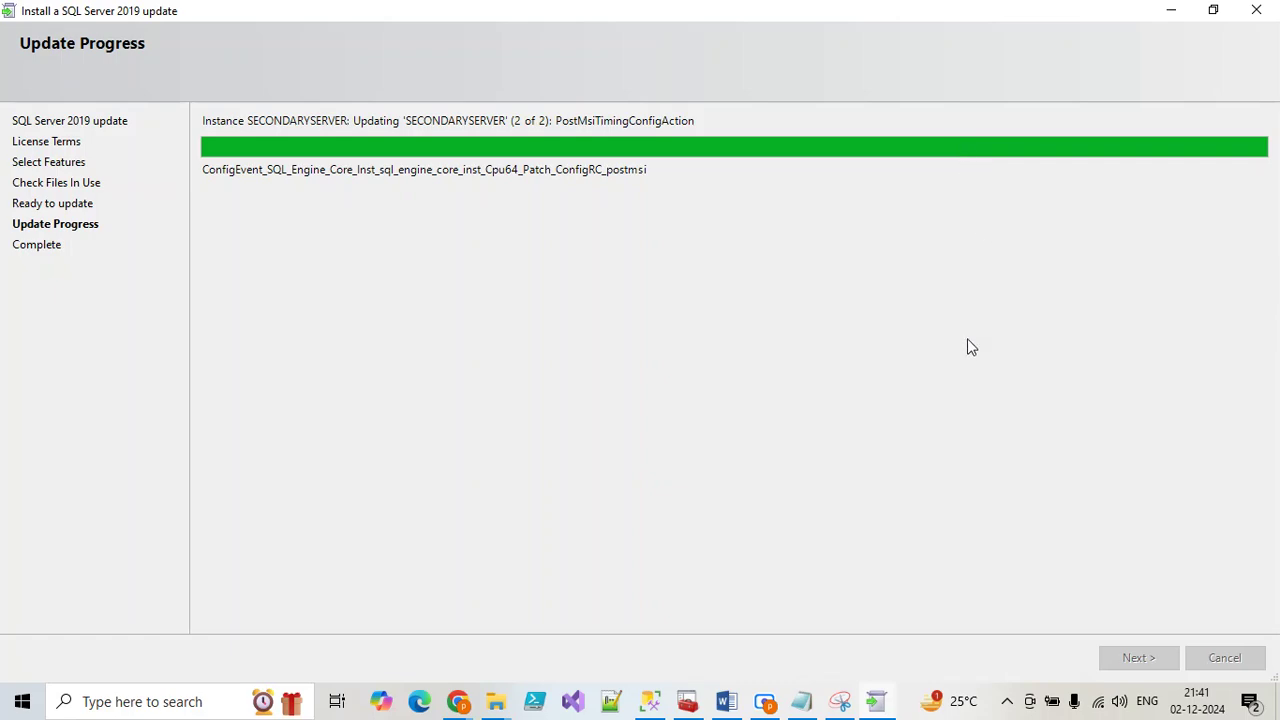
click(1171, 10)
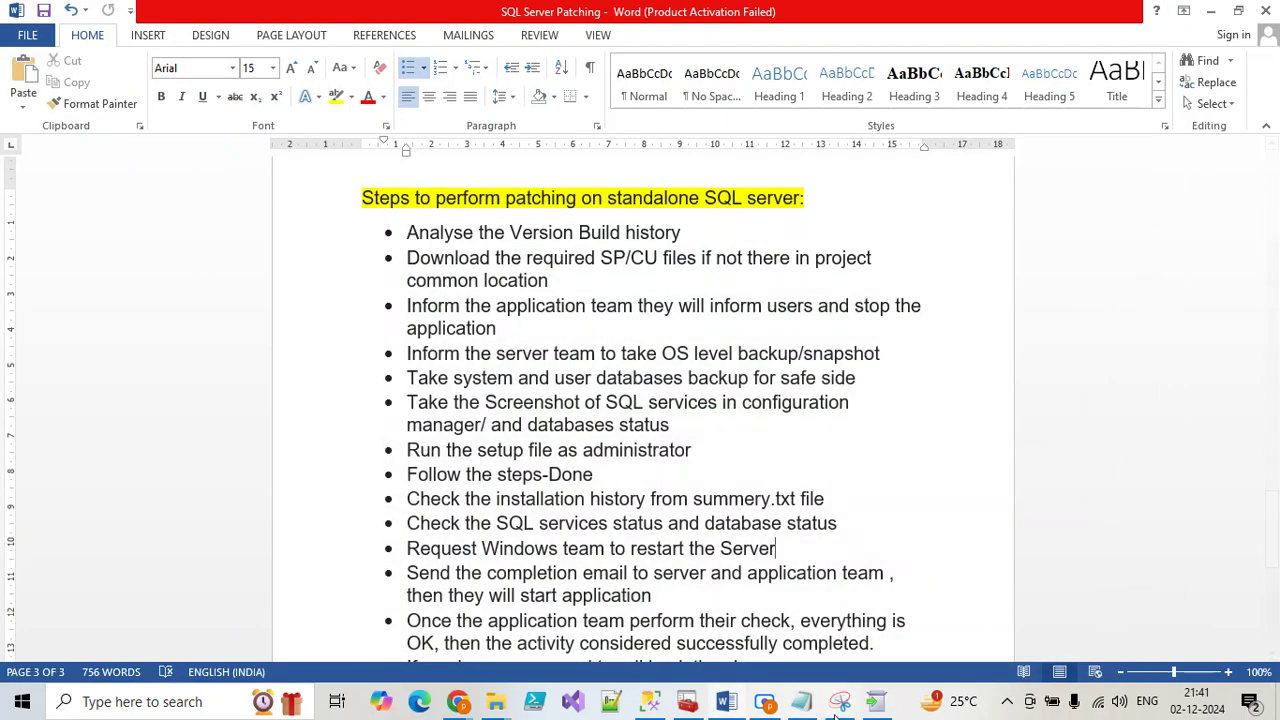
click(806, 703)
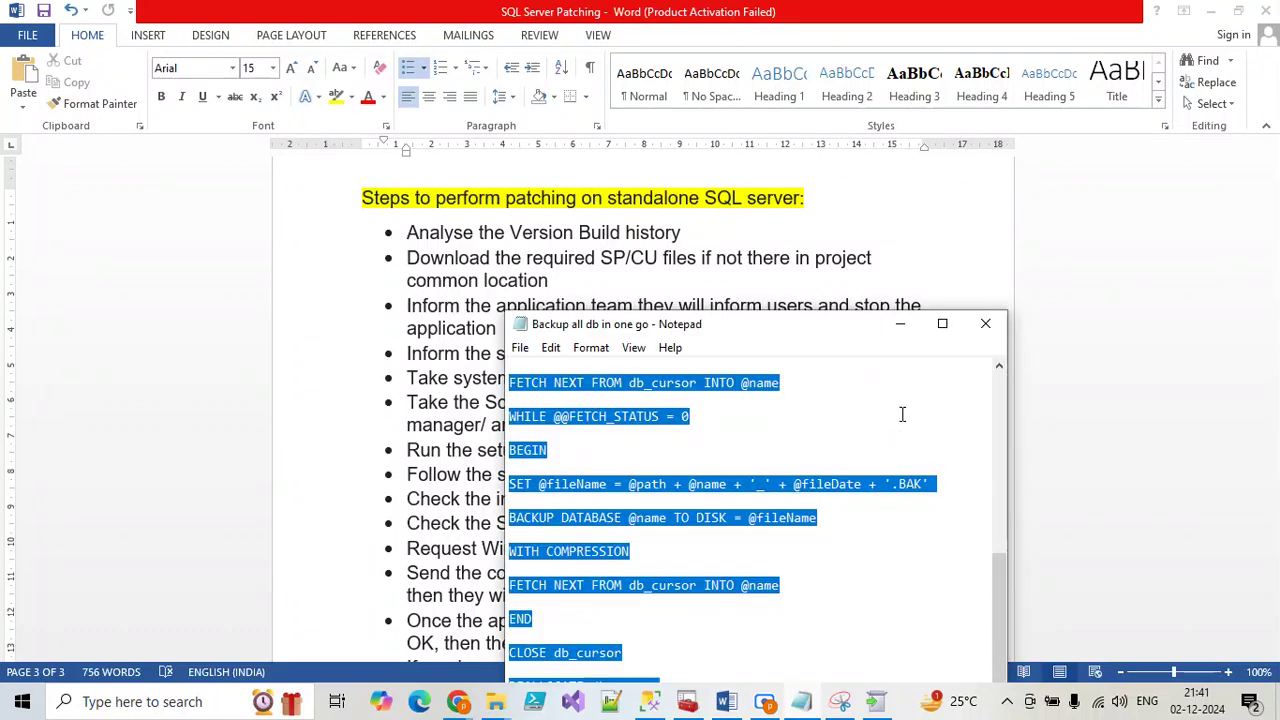
click(985, 323)
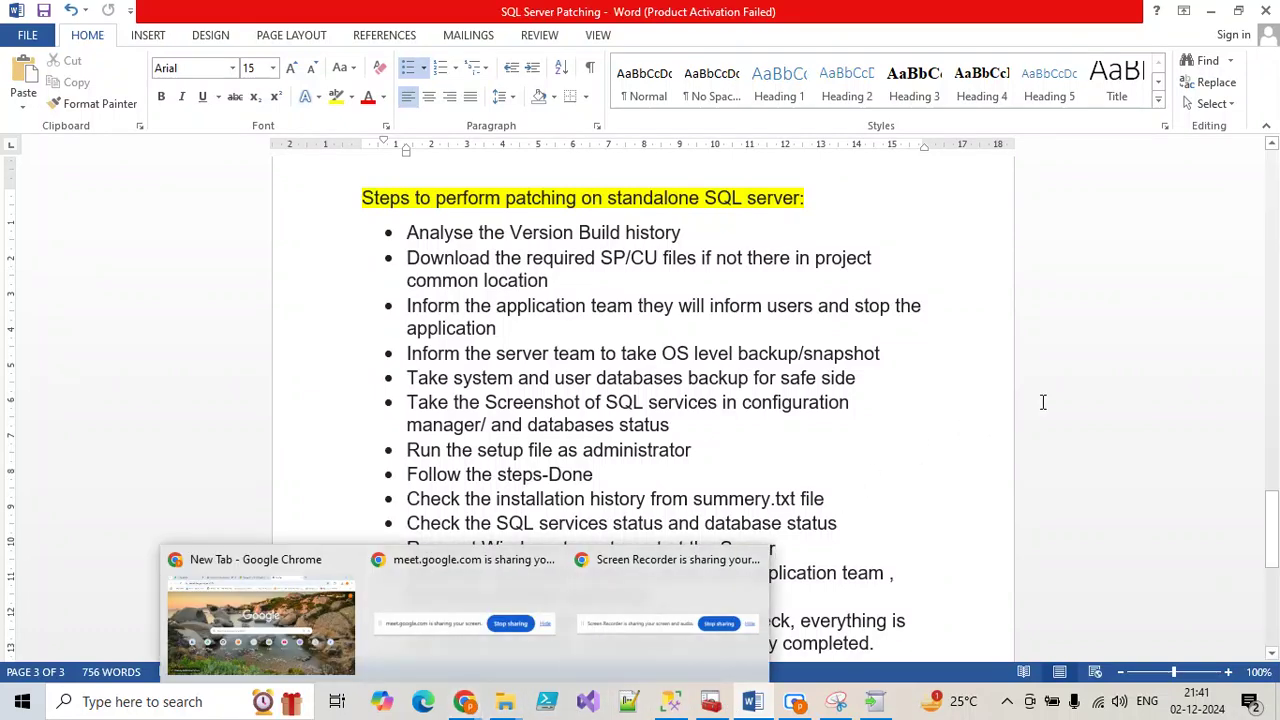
Close the SQL Server 2019 update wizard and highlight the summary file installation history bullet in the Word patching notes
click(876, 703)
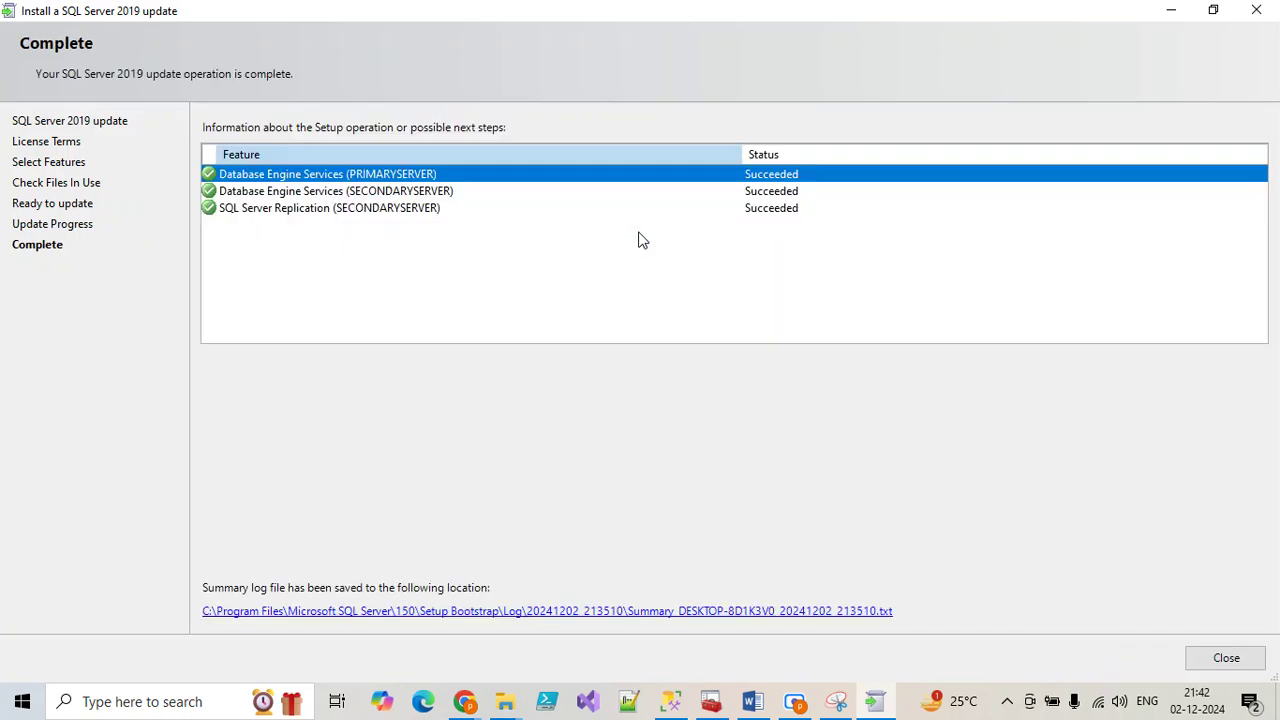
click(1226, 657)
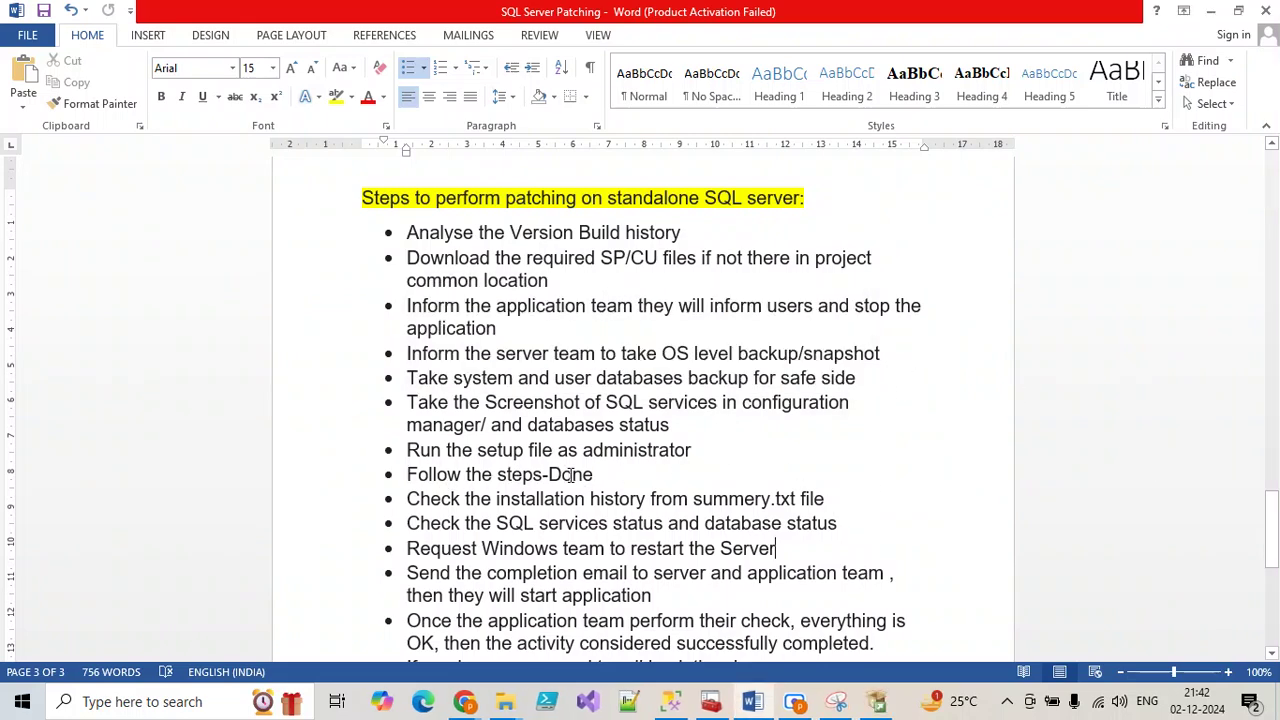
drag(598, 475, 826, 498)
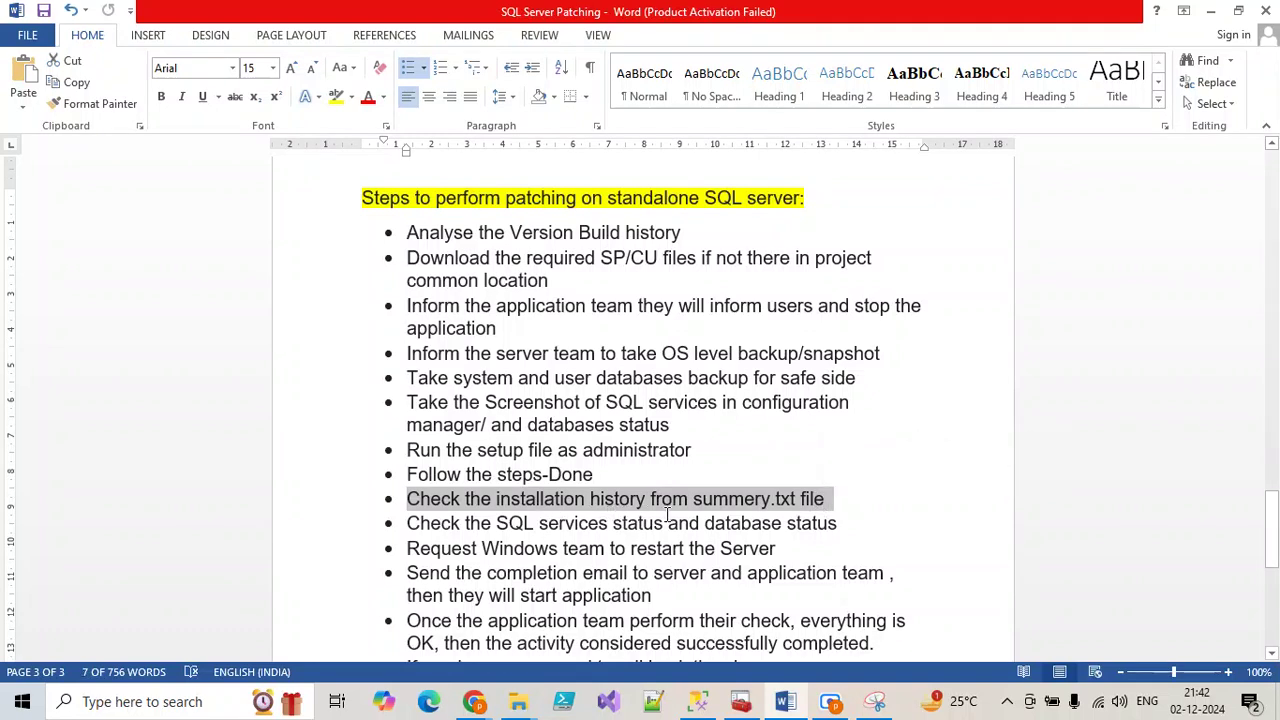
Switch to the SQL 2019 CU folder window and browse to C:\Program Files\Microsoft SQL Server
click(522, 704)
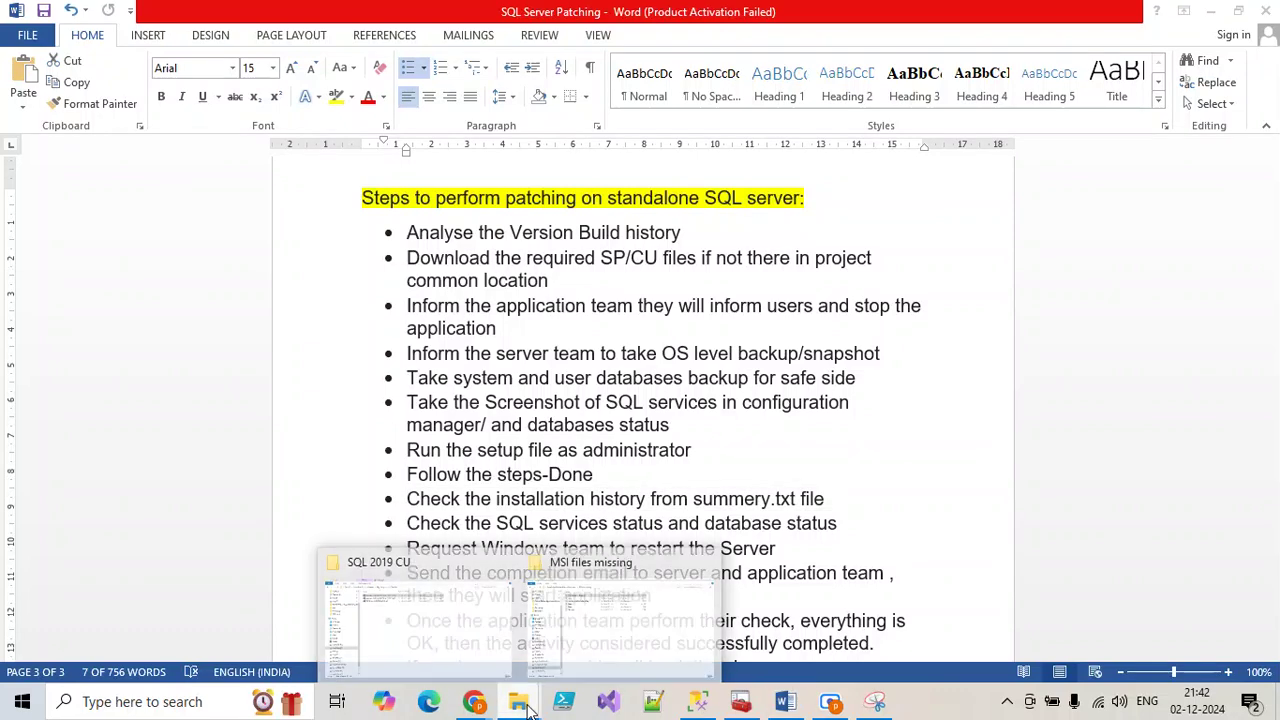
click(428, 630)
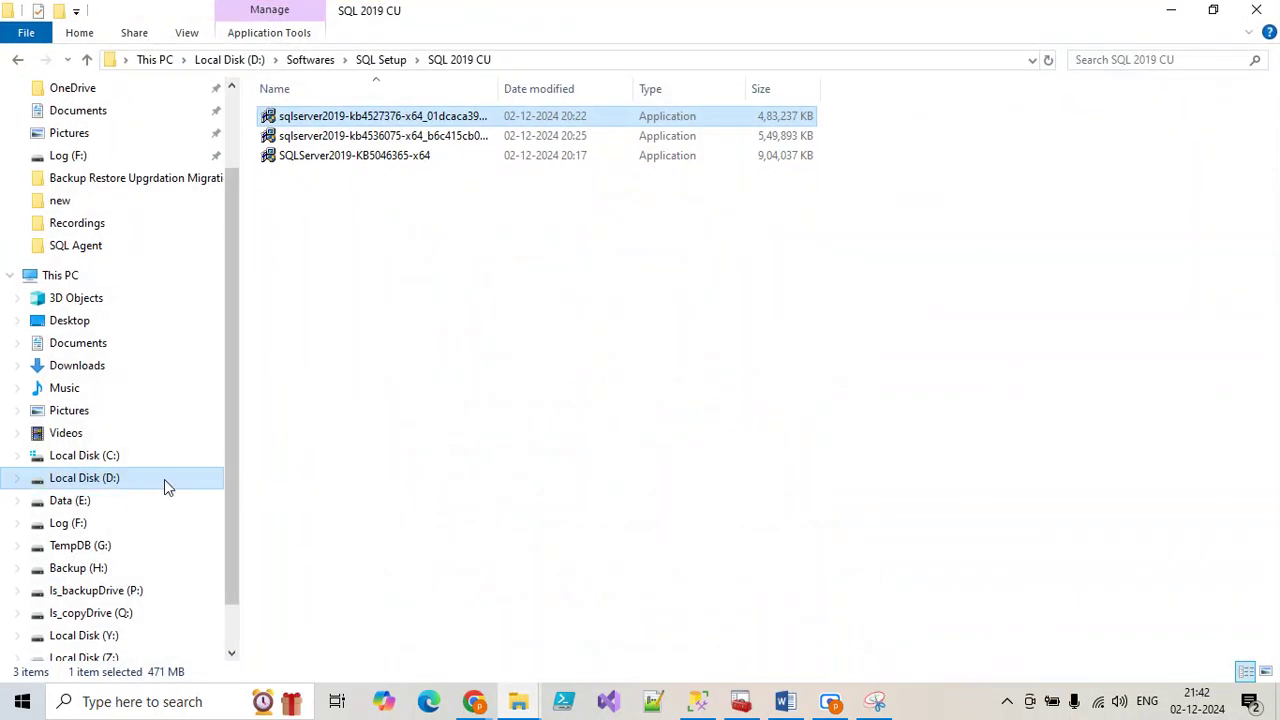
click(100, 457)
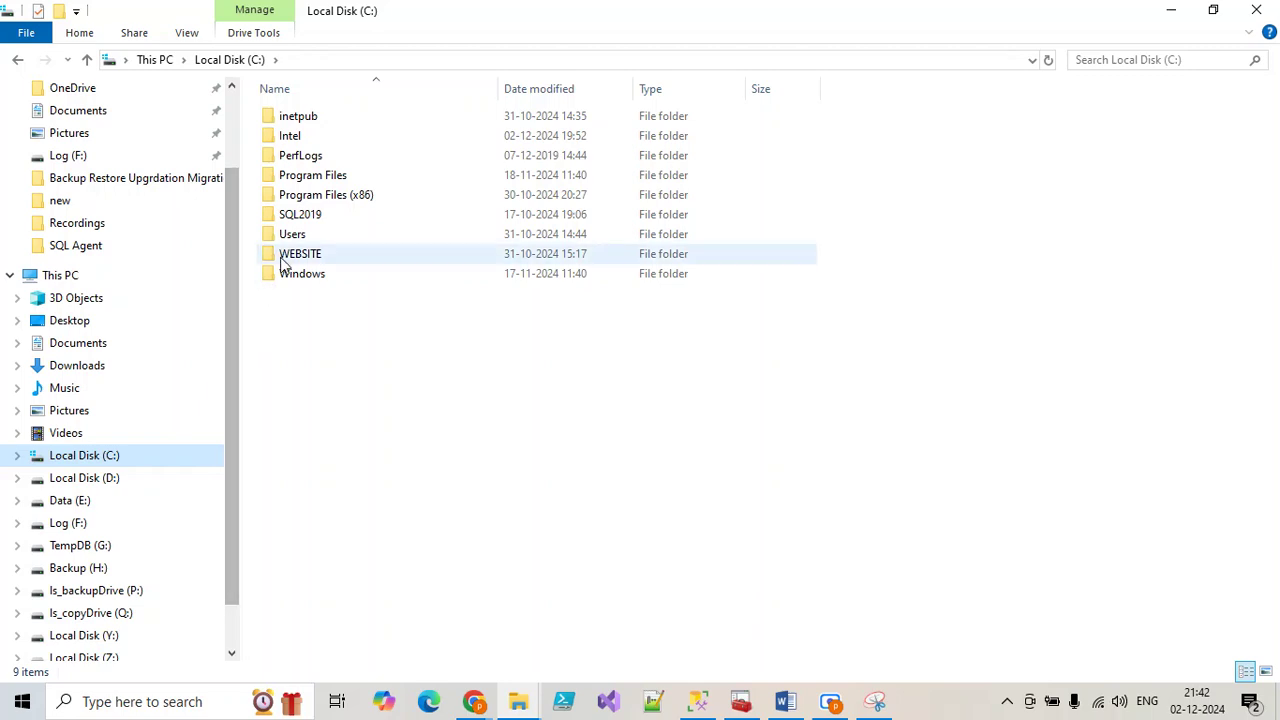
double_click(295, 178)
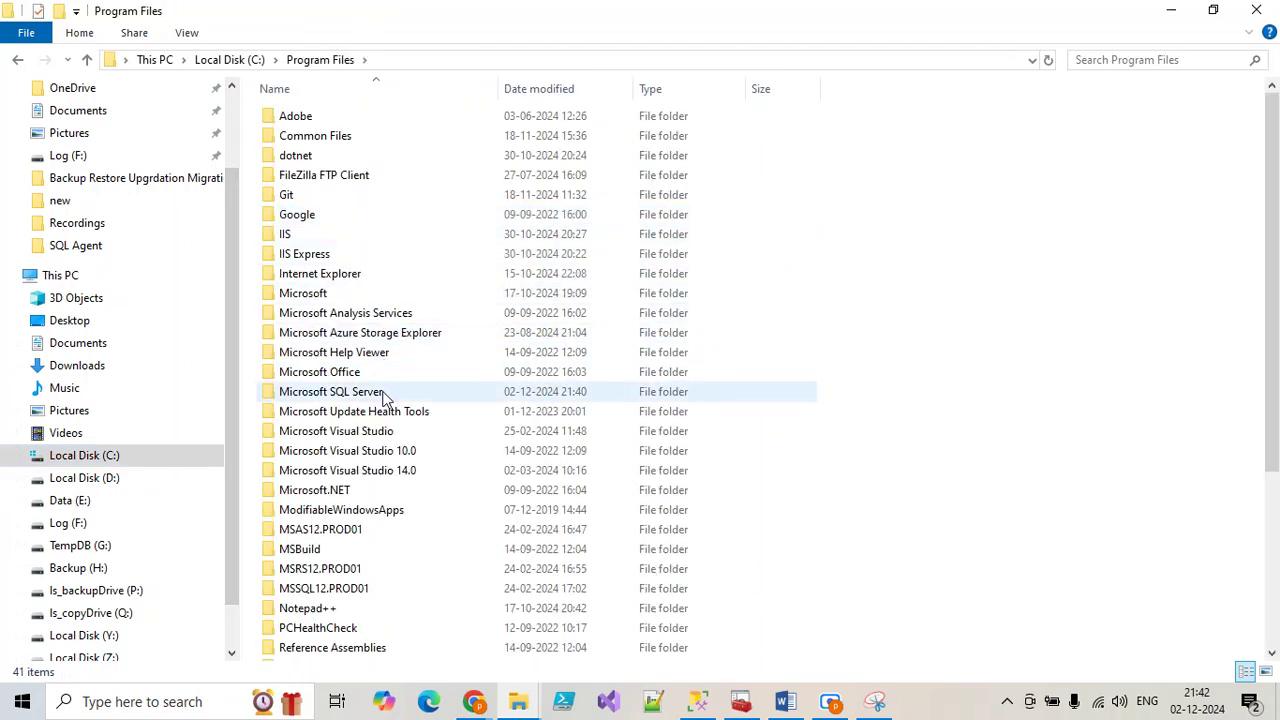
double_click(383, 396)
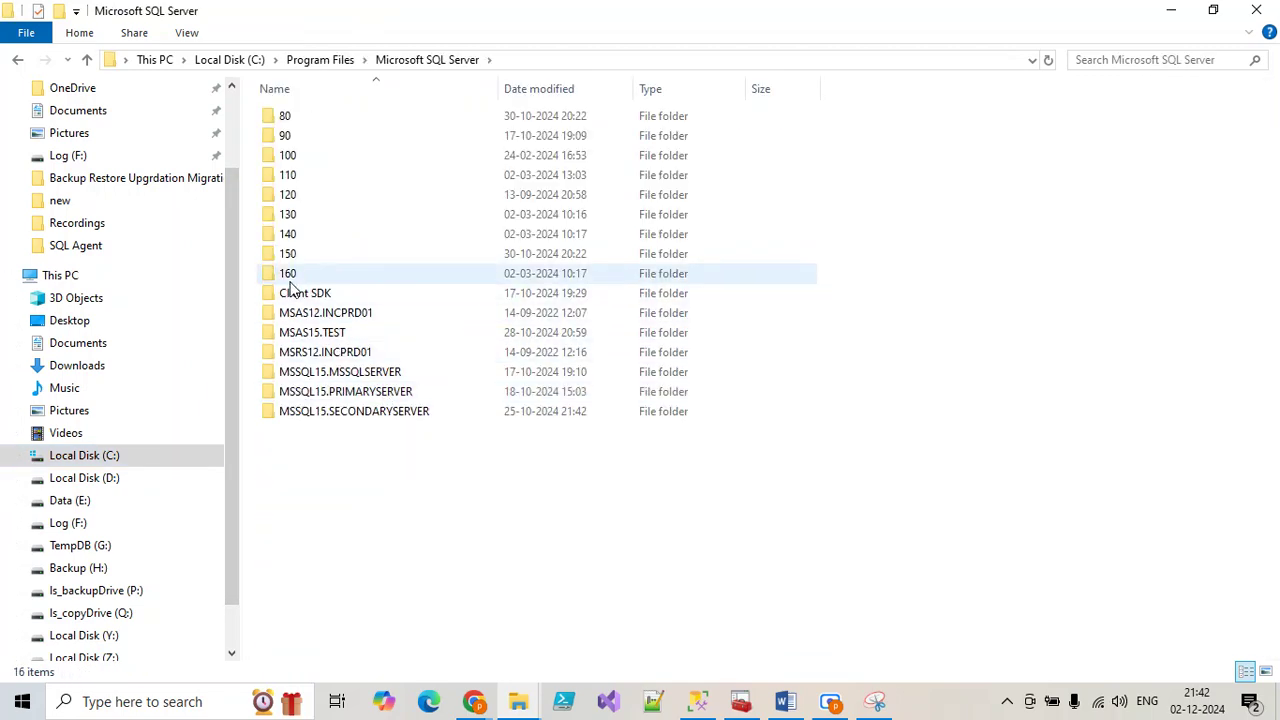
double_click(287, 275)
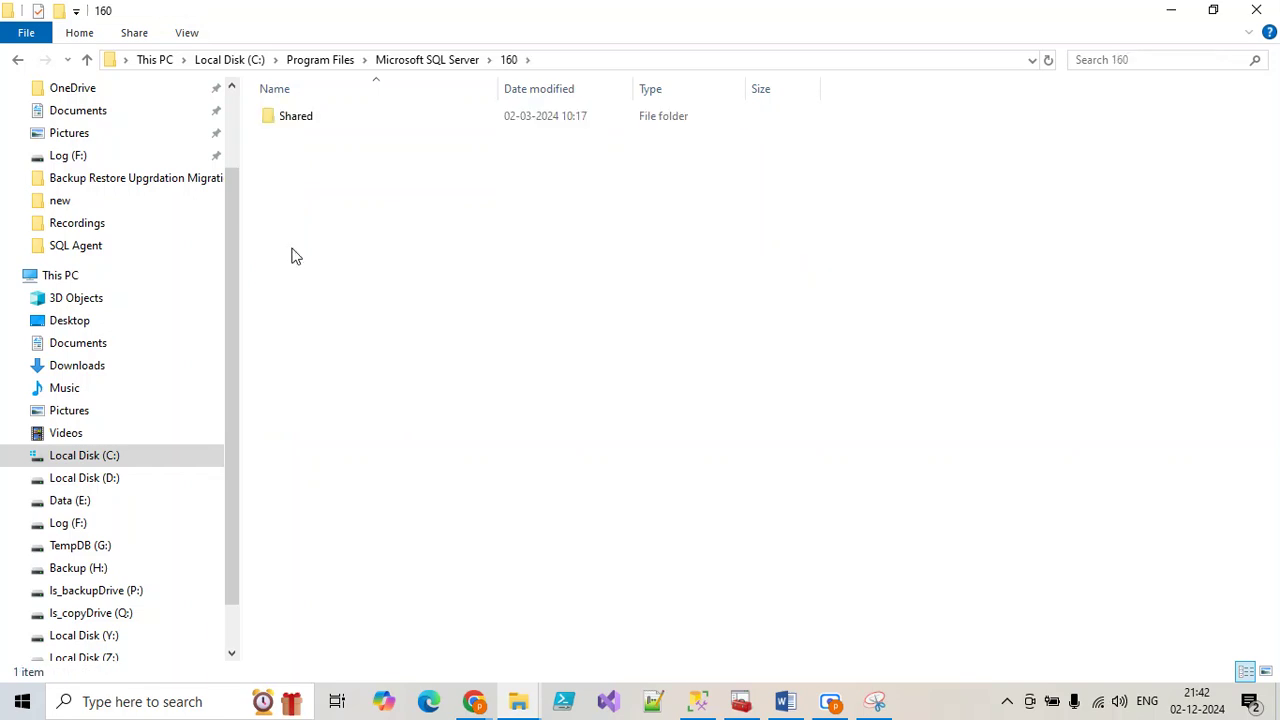
double_click(299, 128)
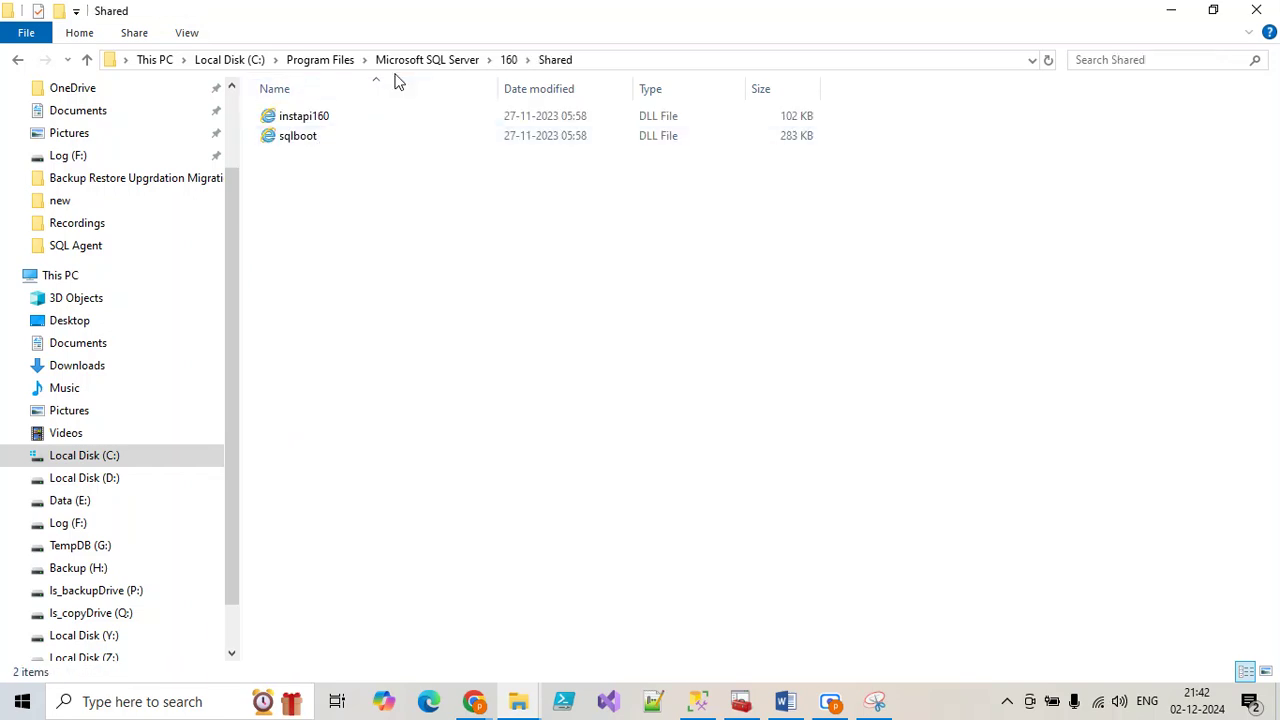
click(427, 59)
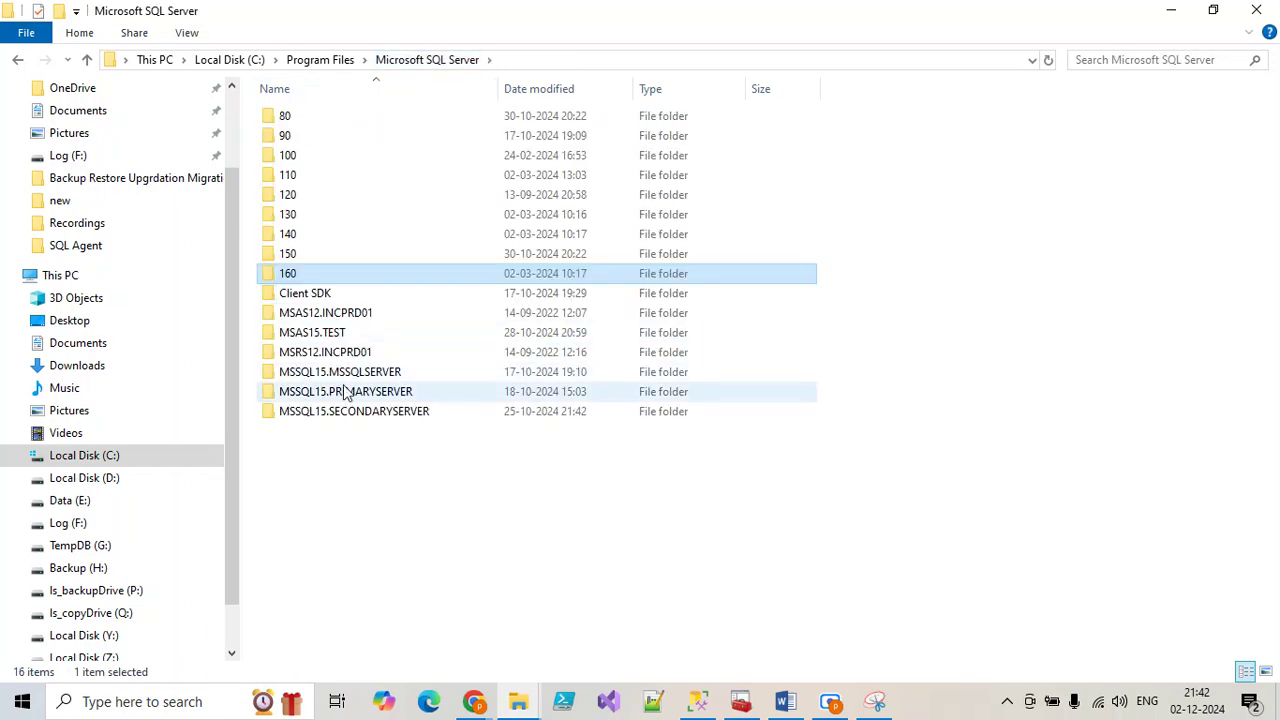
Browse to 150\Setup Bootstrap\Log inside the Microsoft SQL Server folder and open the Summary text file
double_click(285, 254)
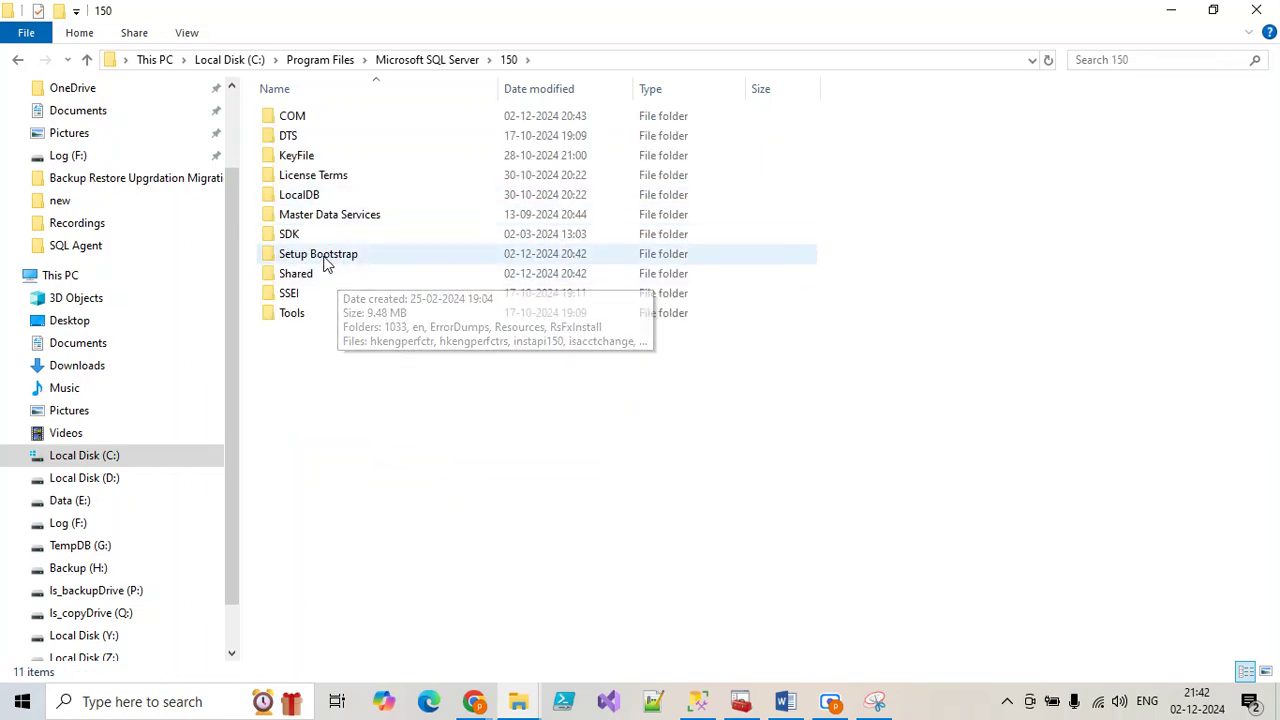
double_click(323, 254)
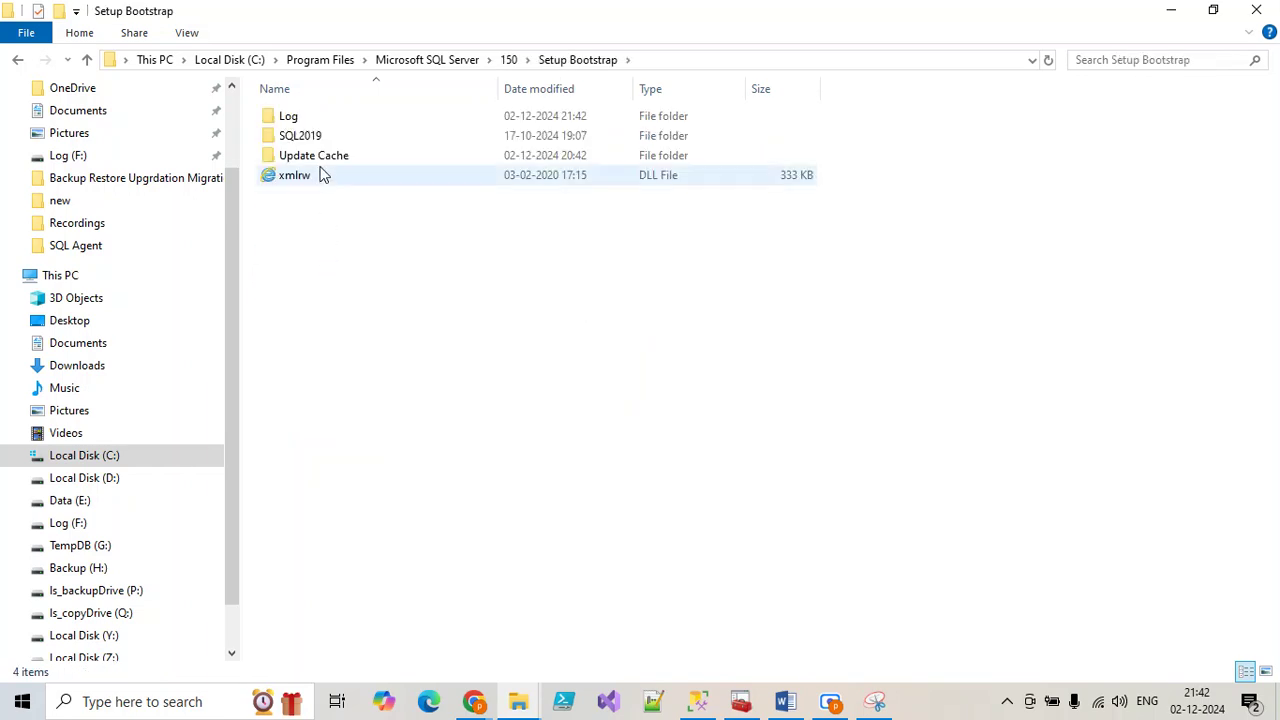
double_click(288, 116)
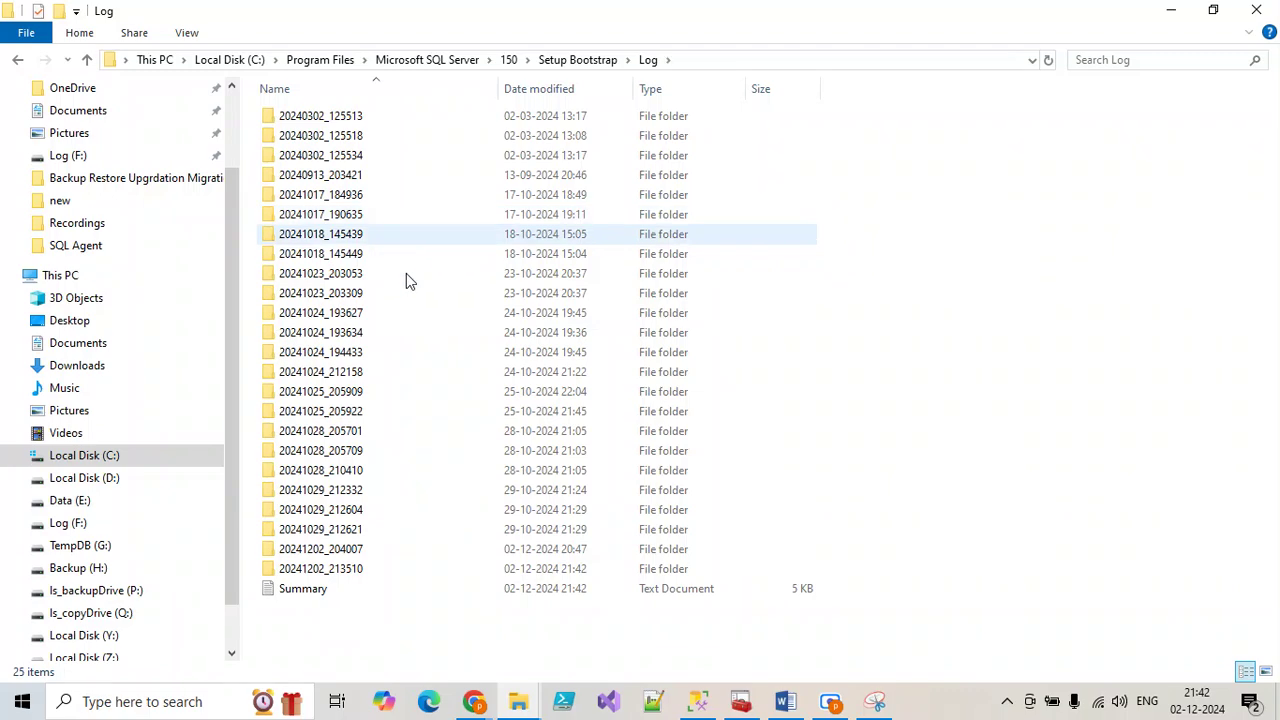
double_click(330, 588)
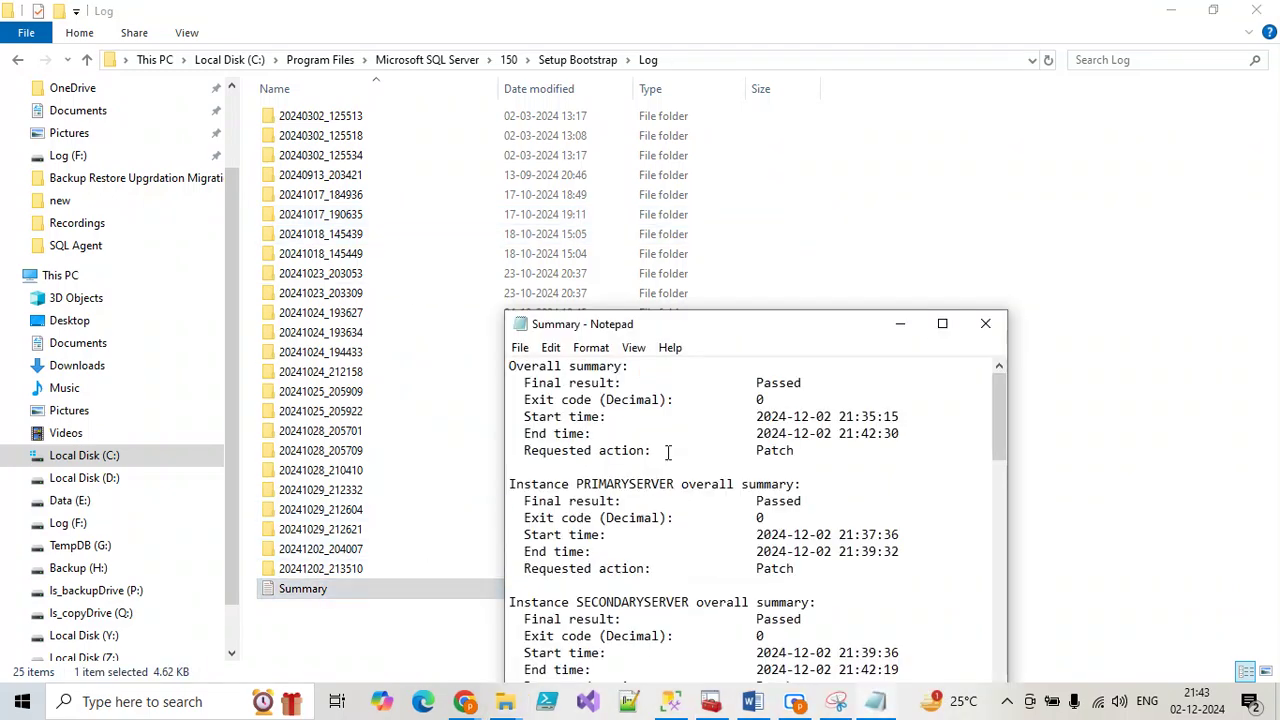
Review the Summary log, highlighting the overall final result and the KB article lines of the package properties
click(943, 326)
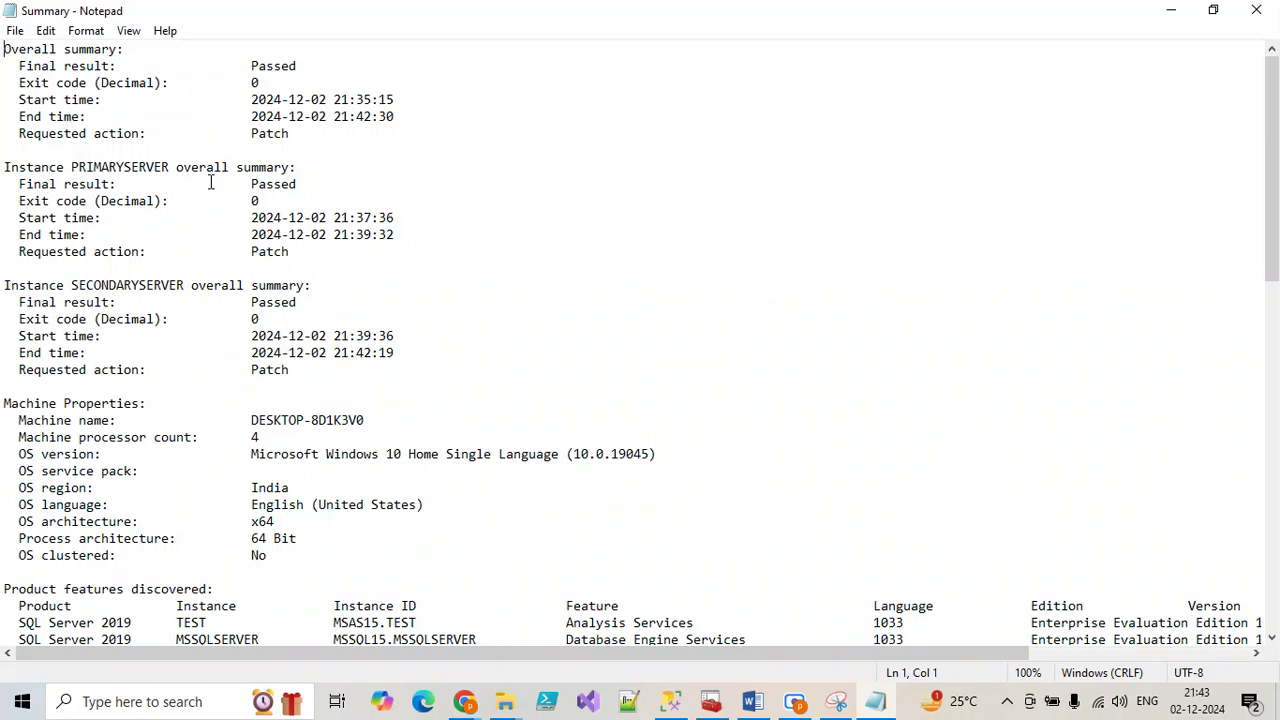
drag(19, 66, 302, 73)
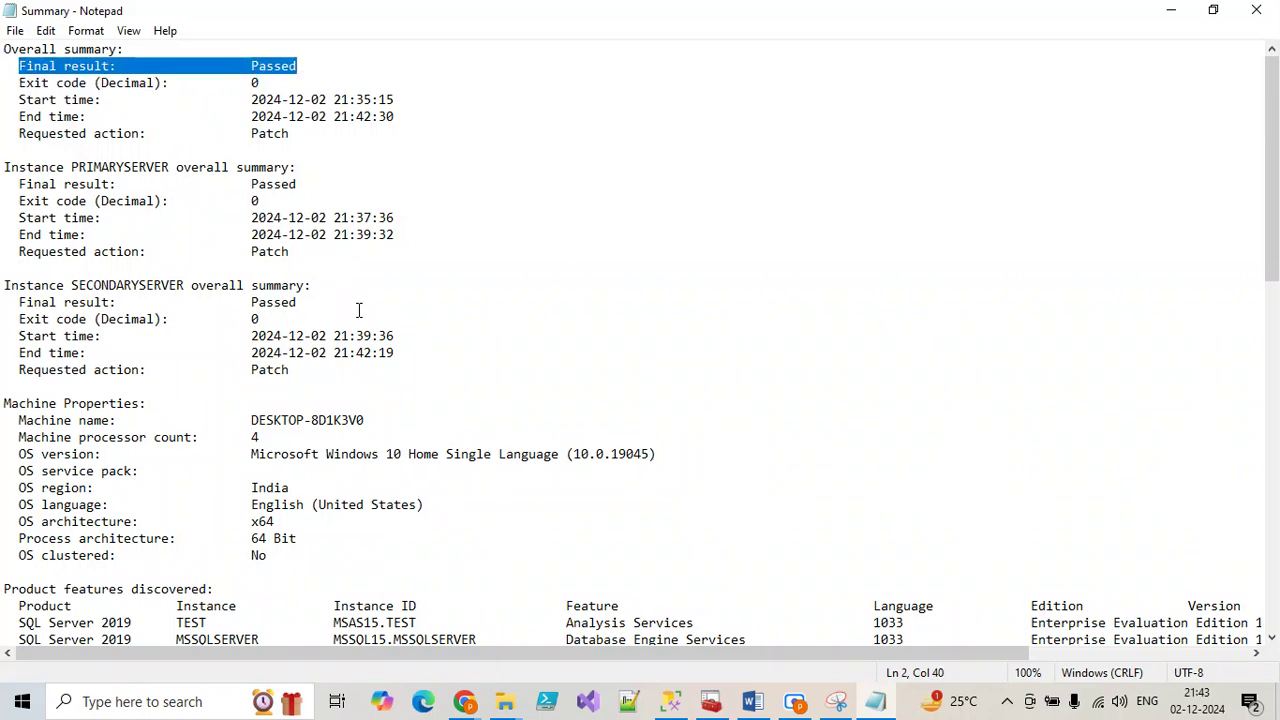
scroll(359, 310, down, 20)
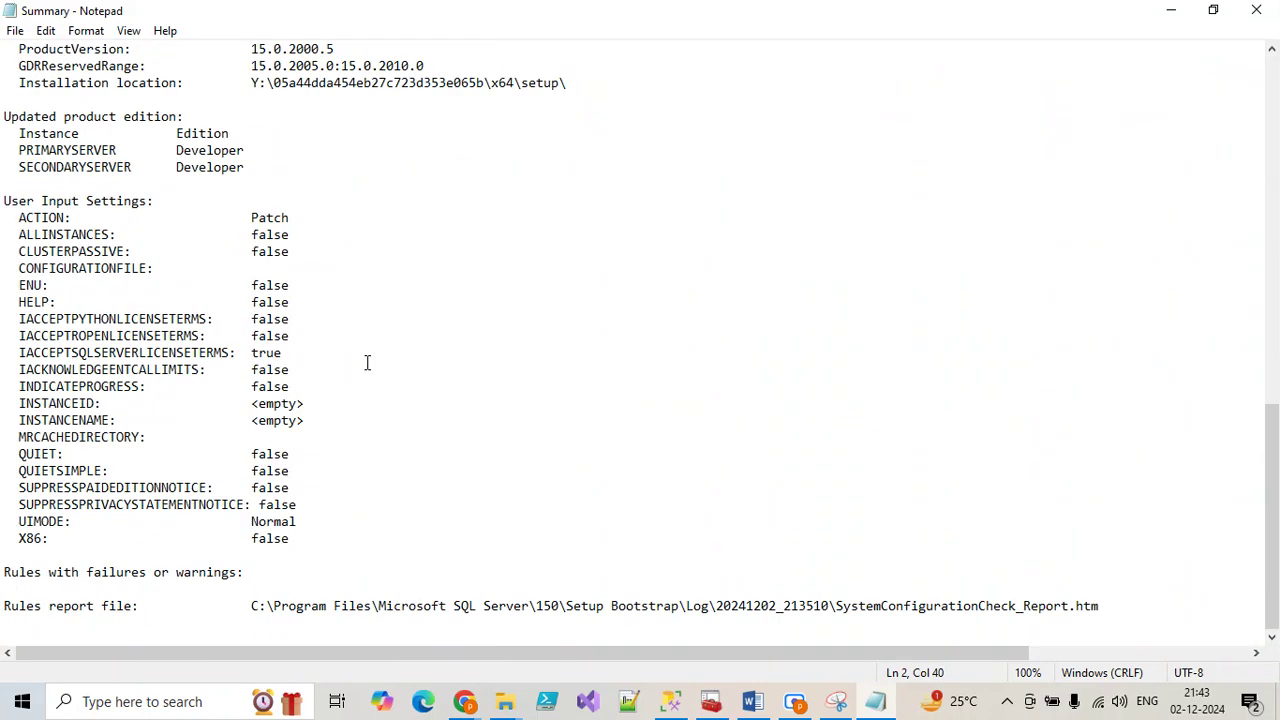
scroll(352, 476, up, 6)
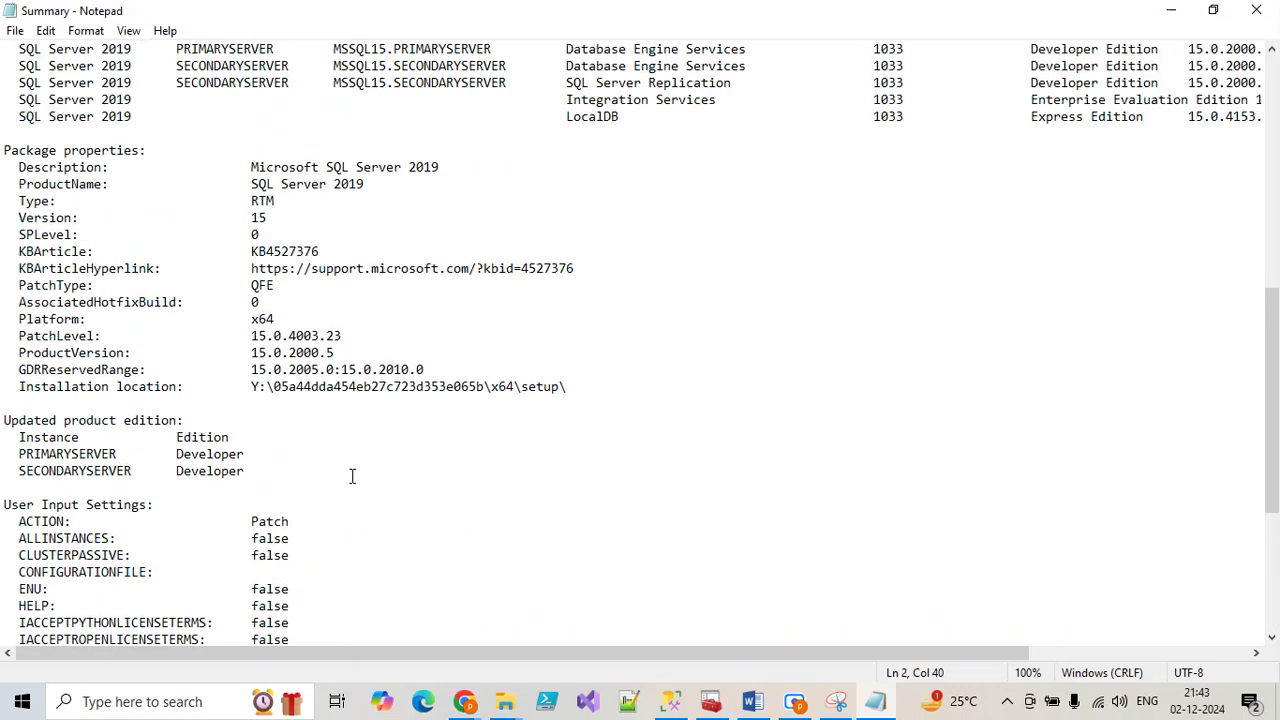
scroll(350, 473, up, 1)
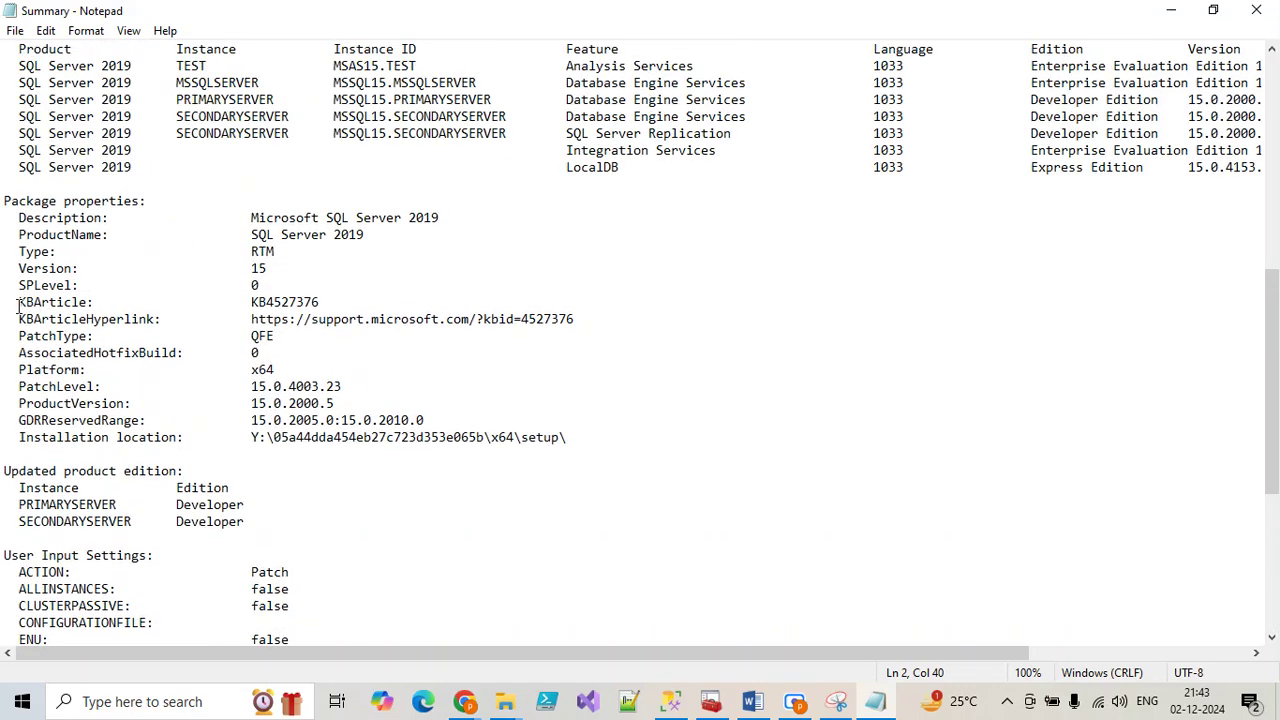
drag(18, 302, 603, 317)
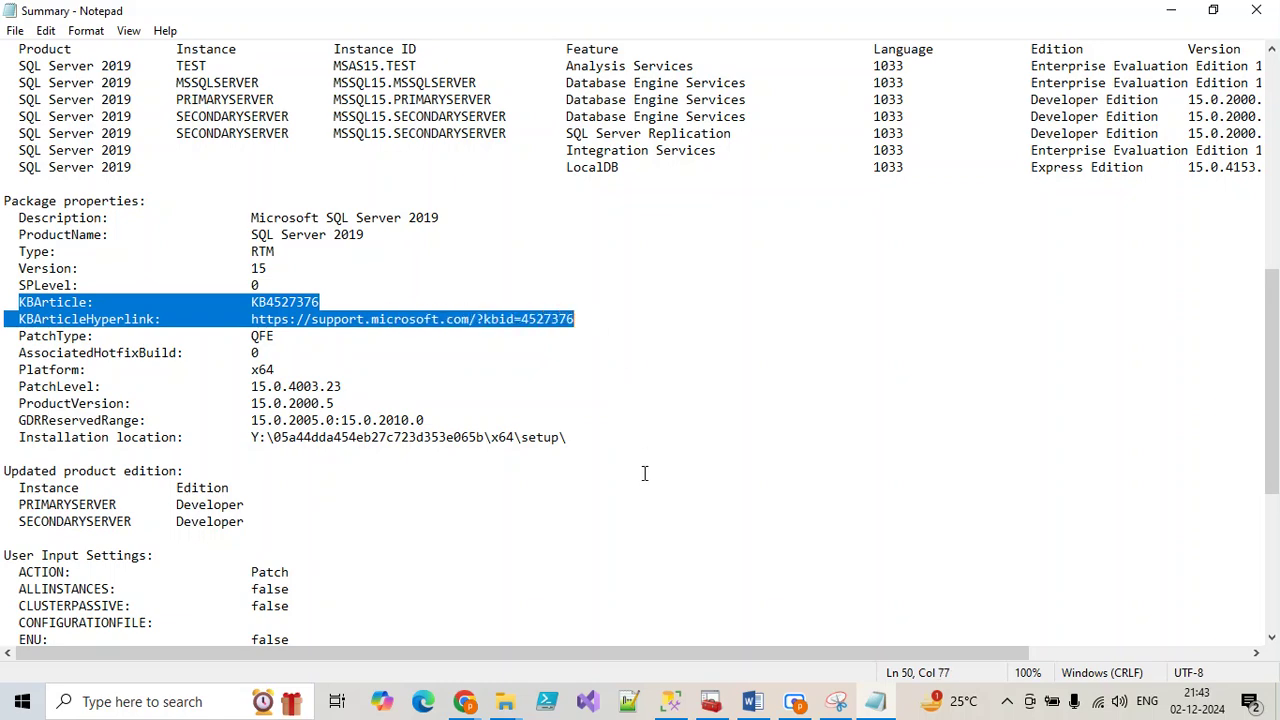
scroll(291, 322, up, 3)
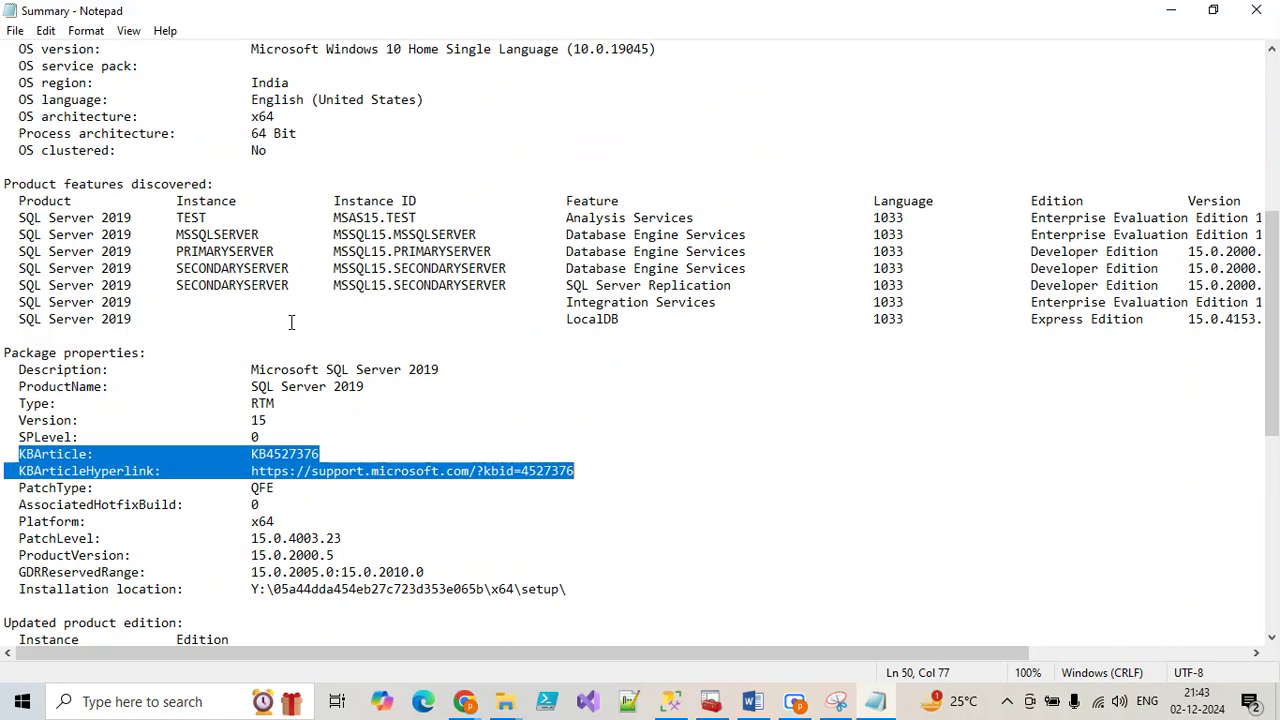
scroll(291, 322, up, 8)
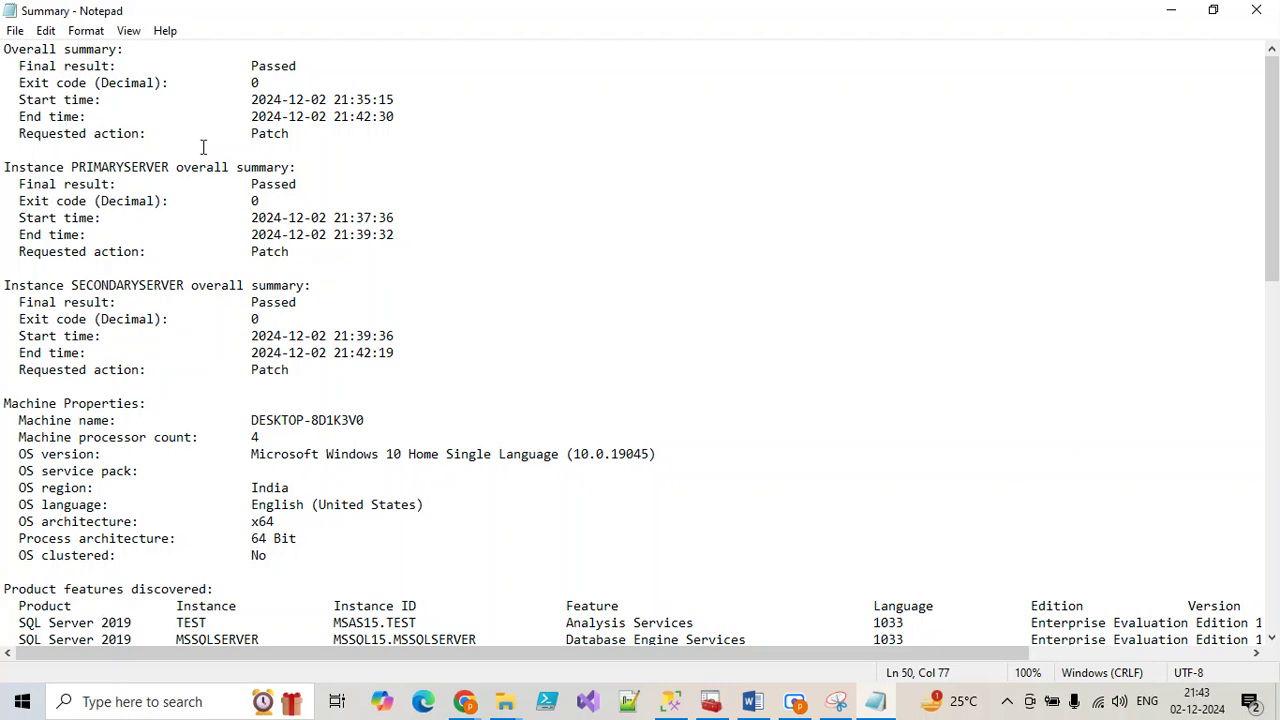
Highlight the requested action in the Summary log's overall summary, check the PRIMARYSERVER summary heading, and close the log
drag(291, 135, 258, 135)
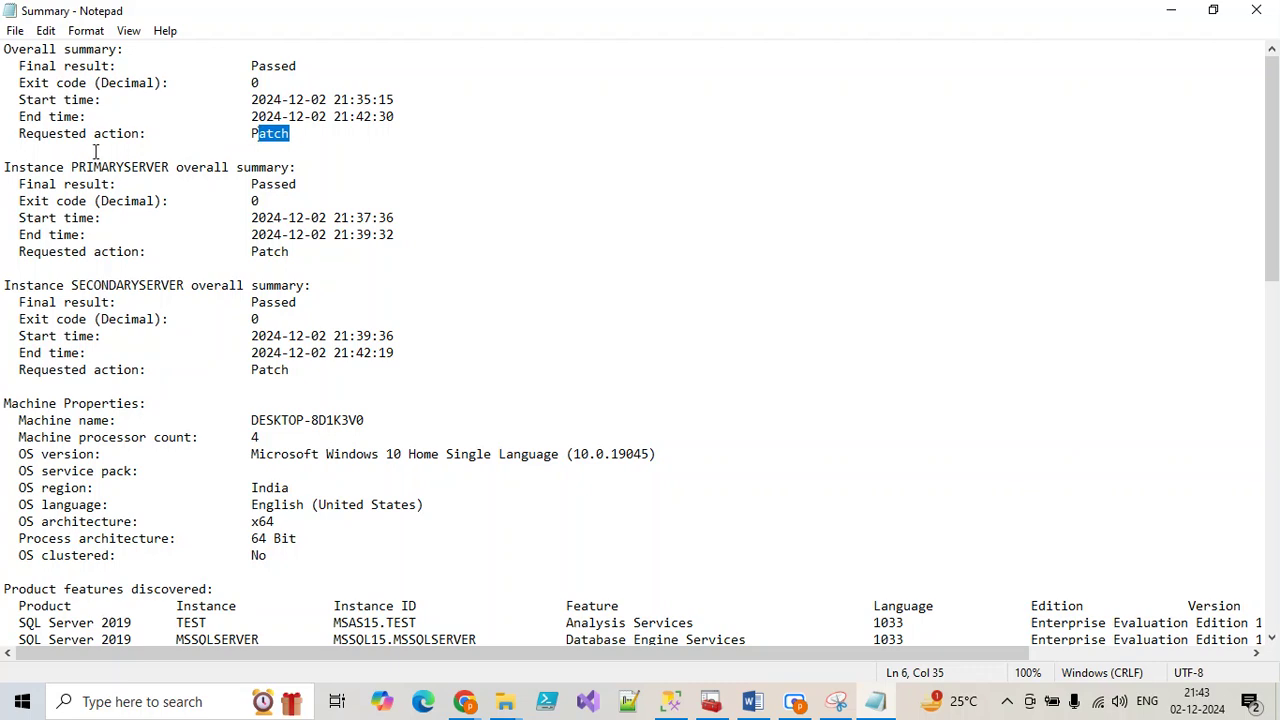
drag(20, 149, 356, 161)
click(349, 151)
click(1254, 12)
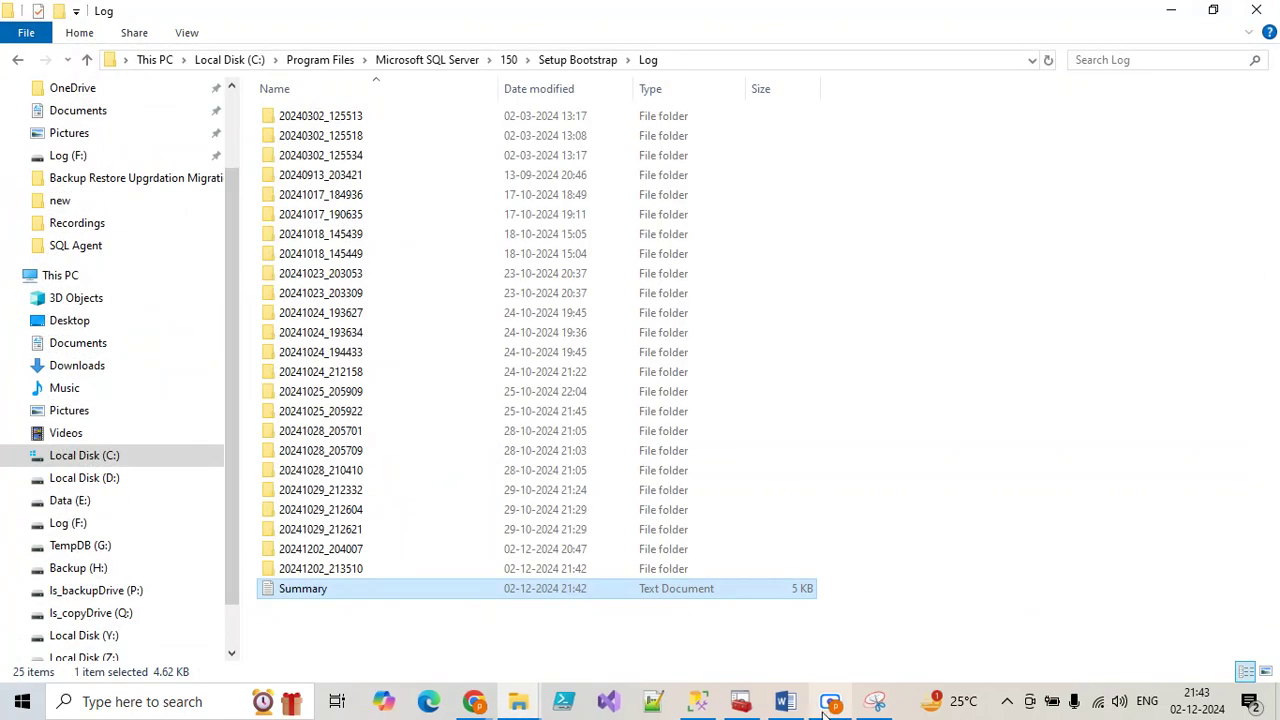
Switch to the Word patching notes and highlight the bullet about requesting the Windows team to restart the server
click(788, 704)
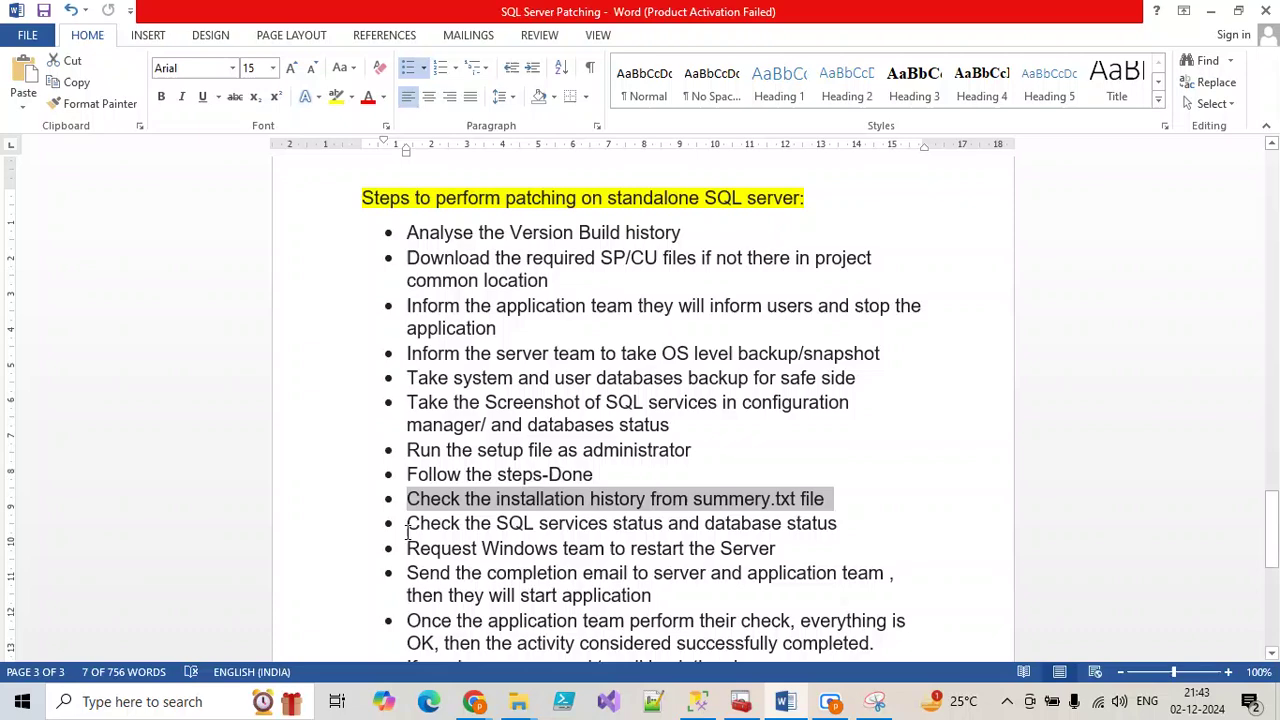
drag(407, 547, 771, 556)
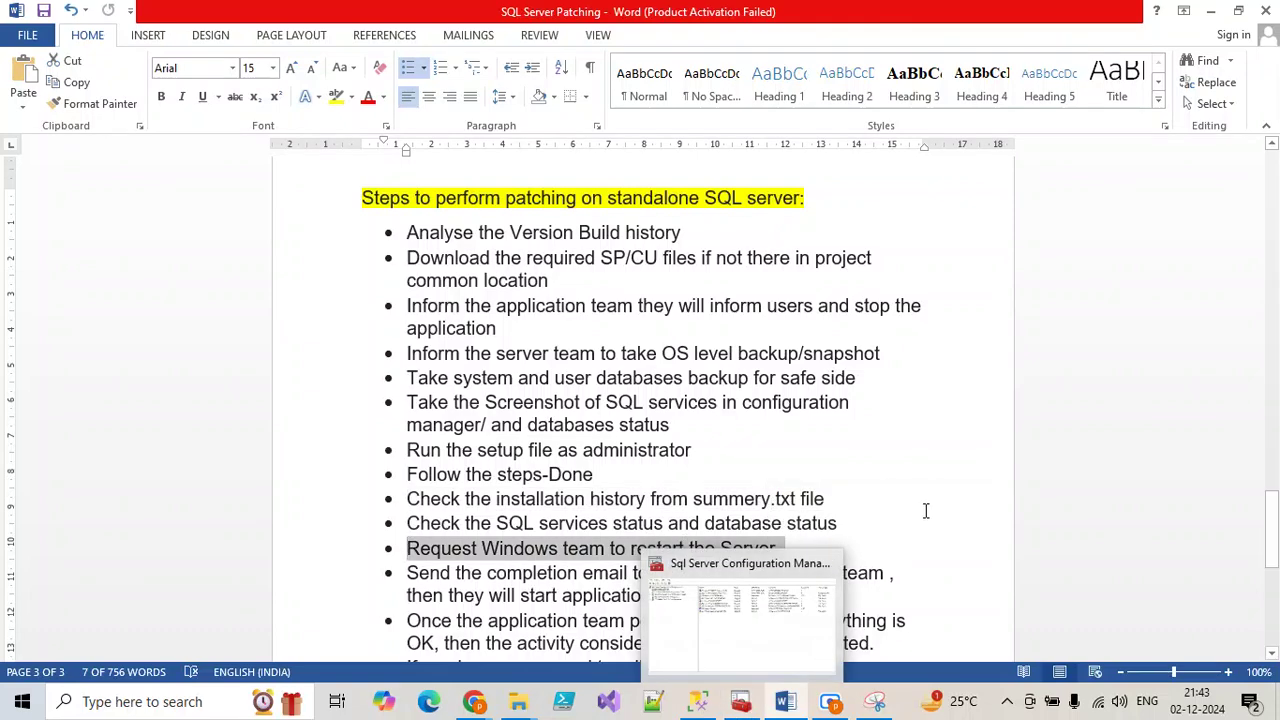
scroll(926, 511, down, 2)
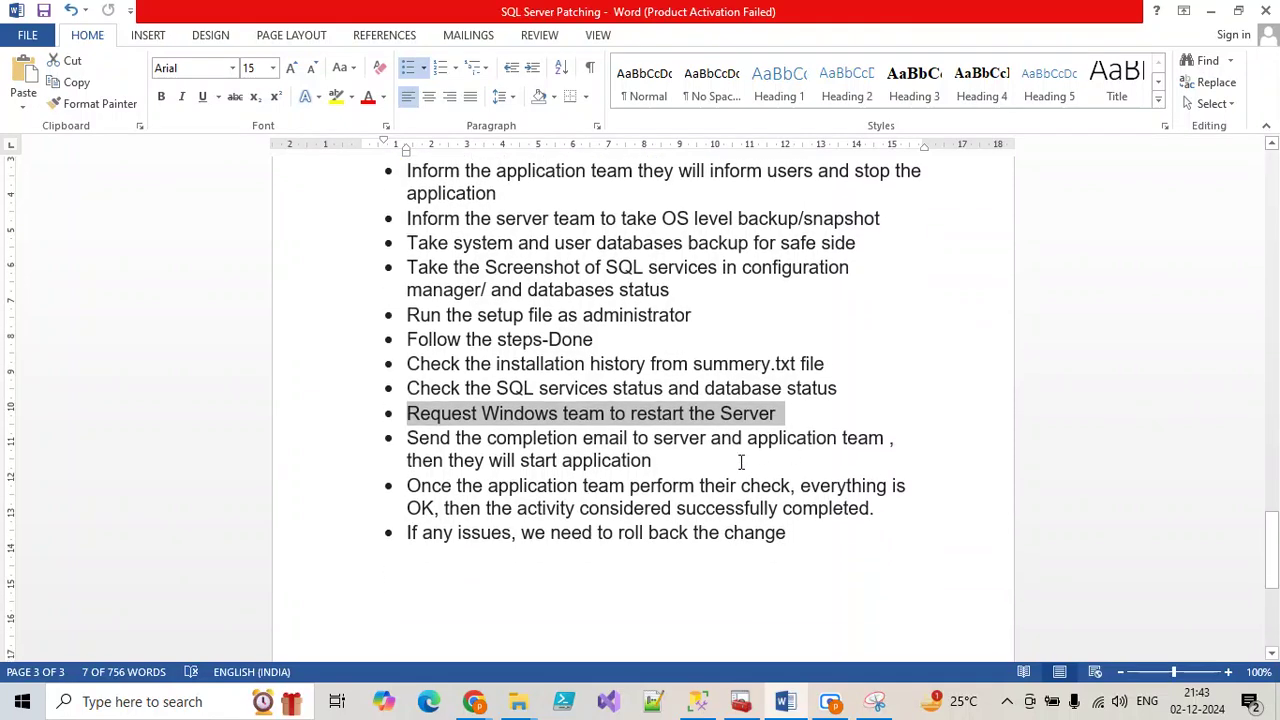
Refresh the SQL Server Services list in SQL Server Configuration Manager to check service states, and return to the Word notes
click(740, 701)
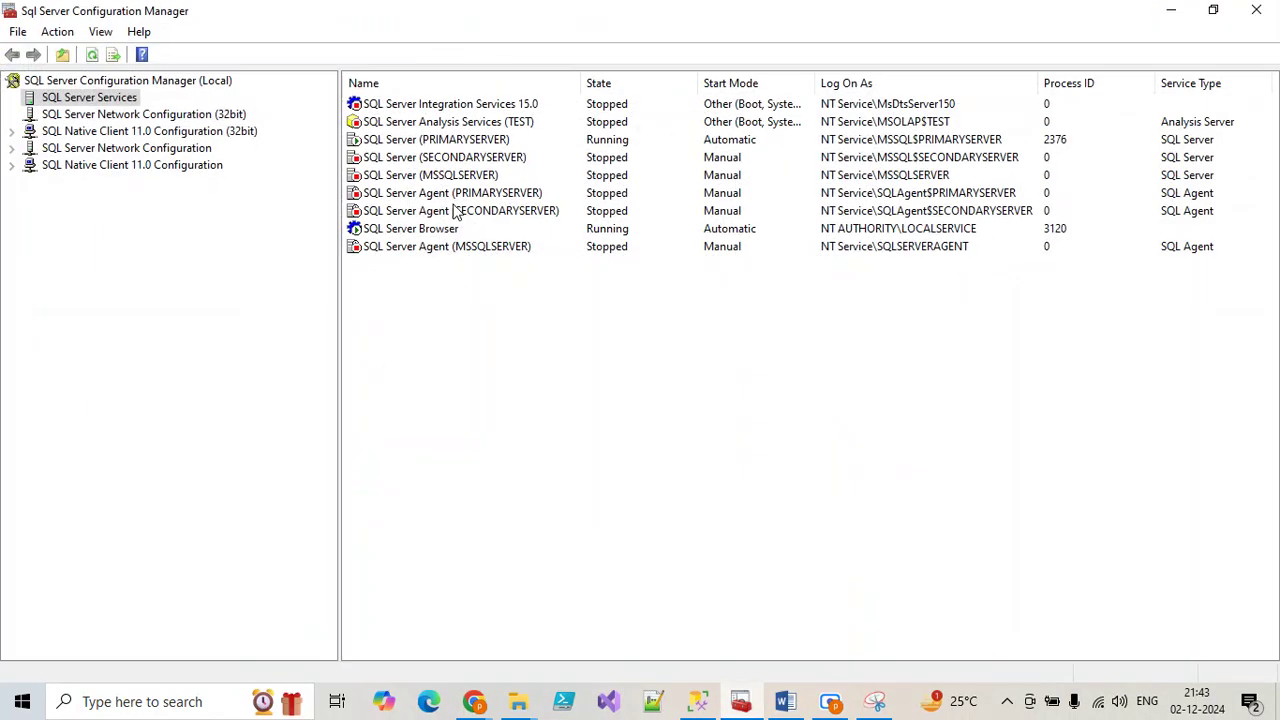
right_click(487, 286)
click(503, 305)
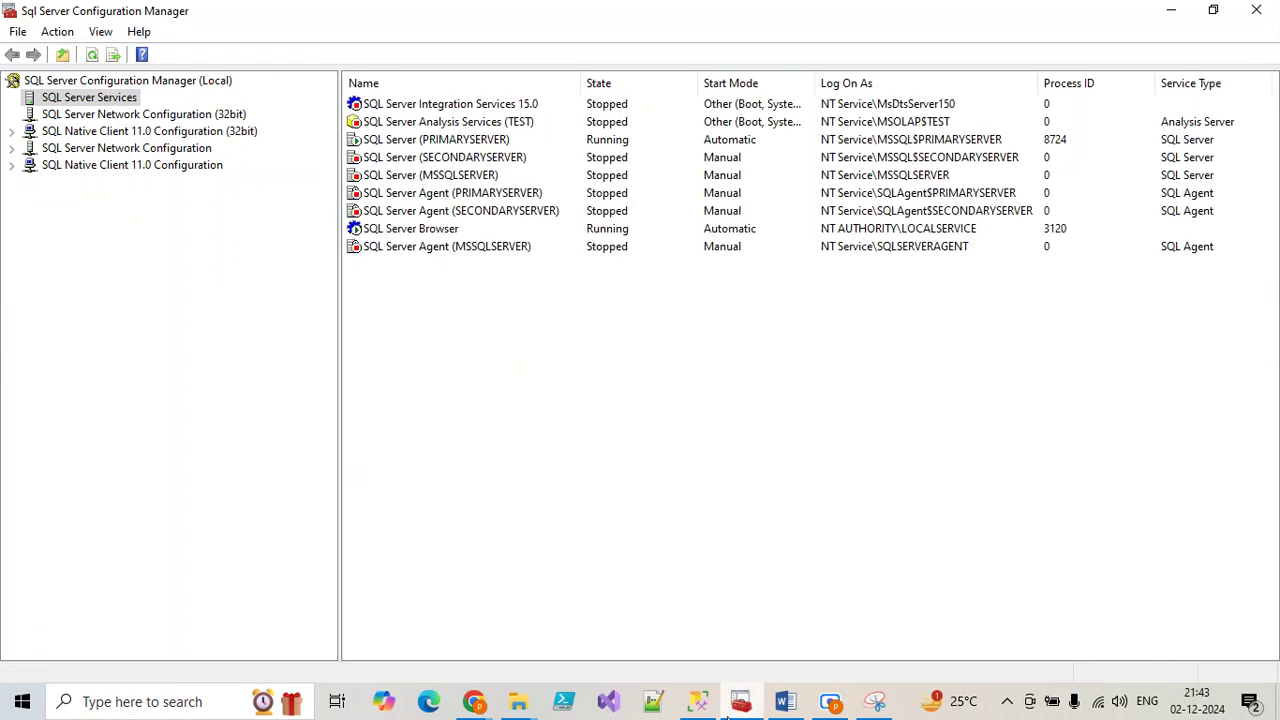
click(733, 708)
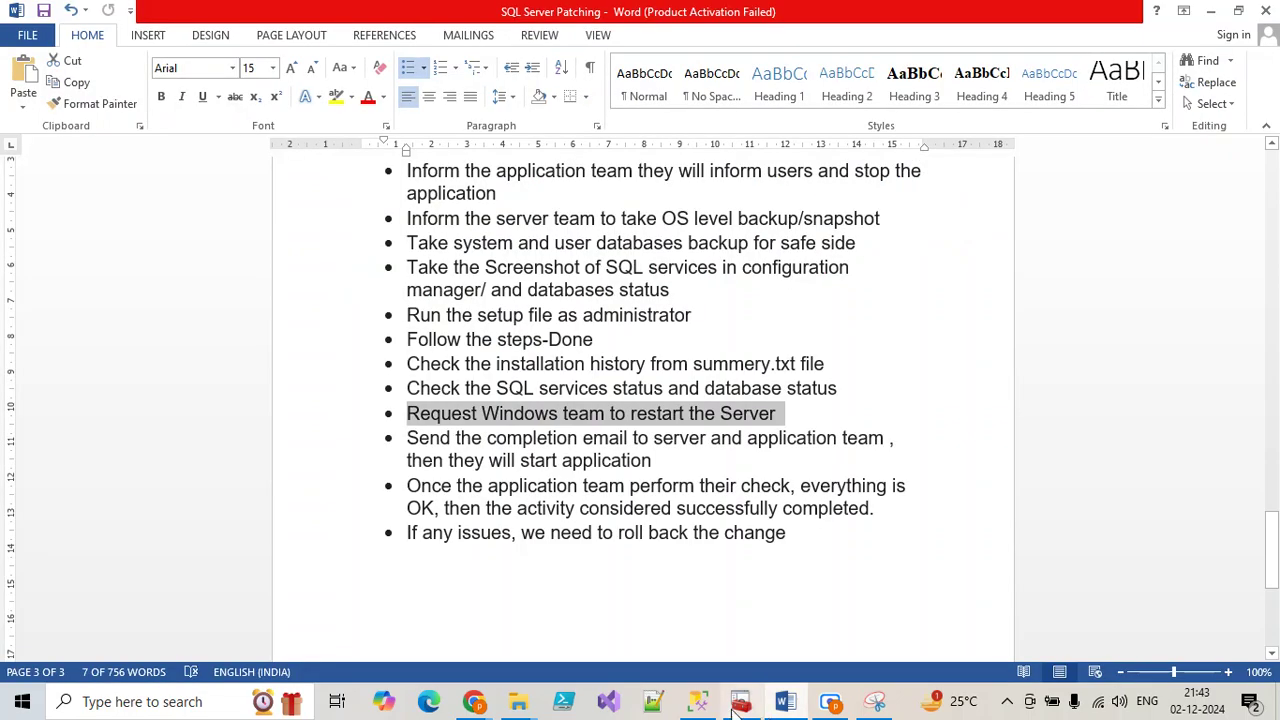
Switch to SQL Server Management Studio and refresh the Databases folder of the PRIMARYSERVER instance to check database status
click(697, 702)
click(80, 190)
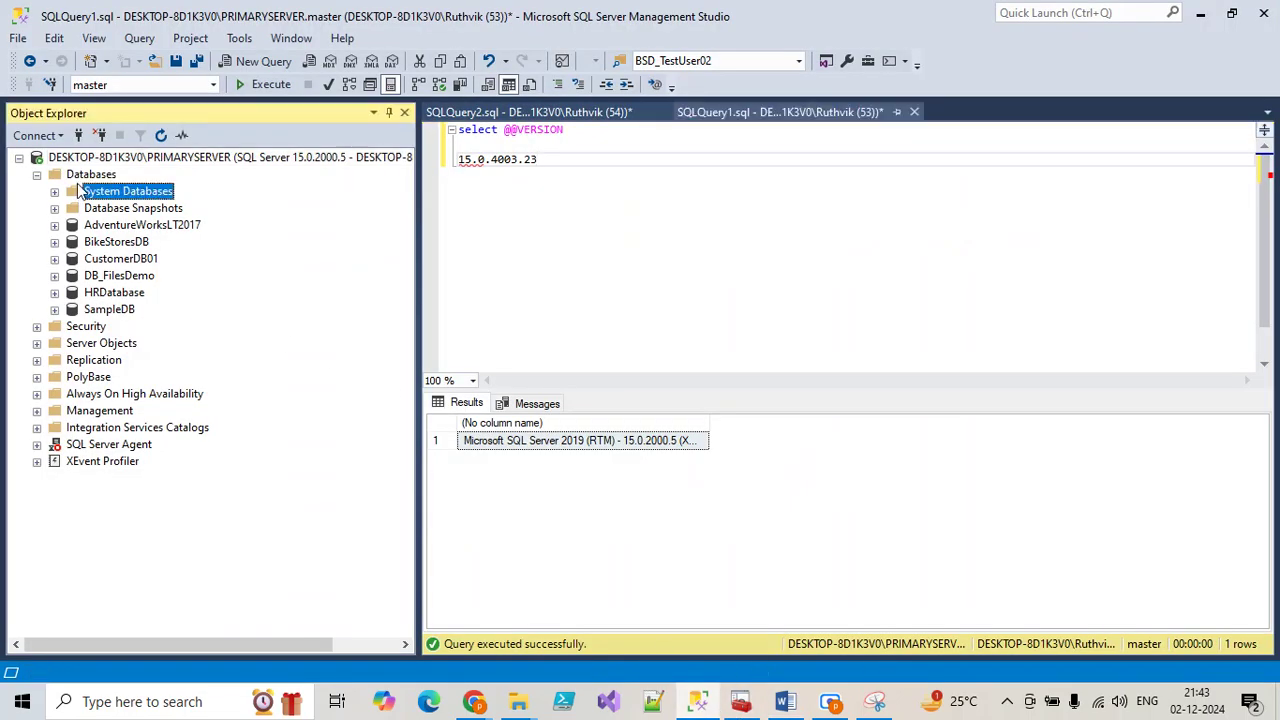
click(90, 174)
click(162, 135)
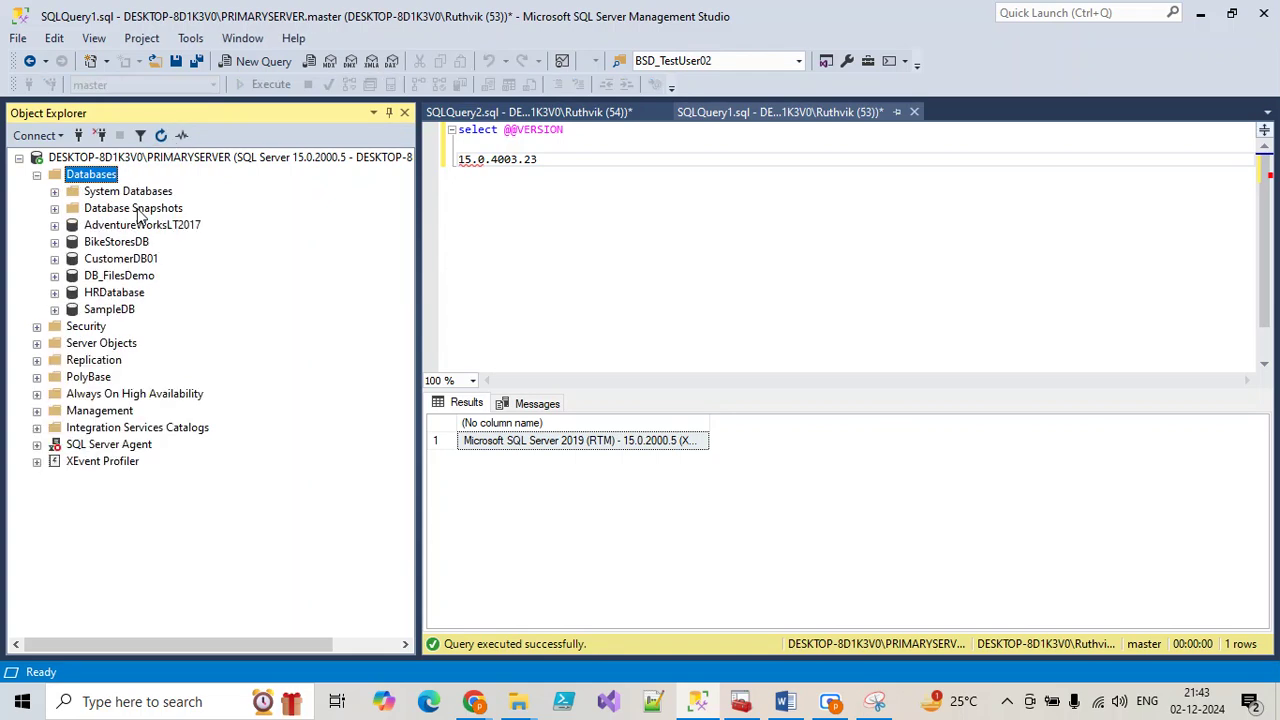
drag(576, 143, 438, 129)
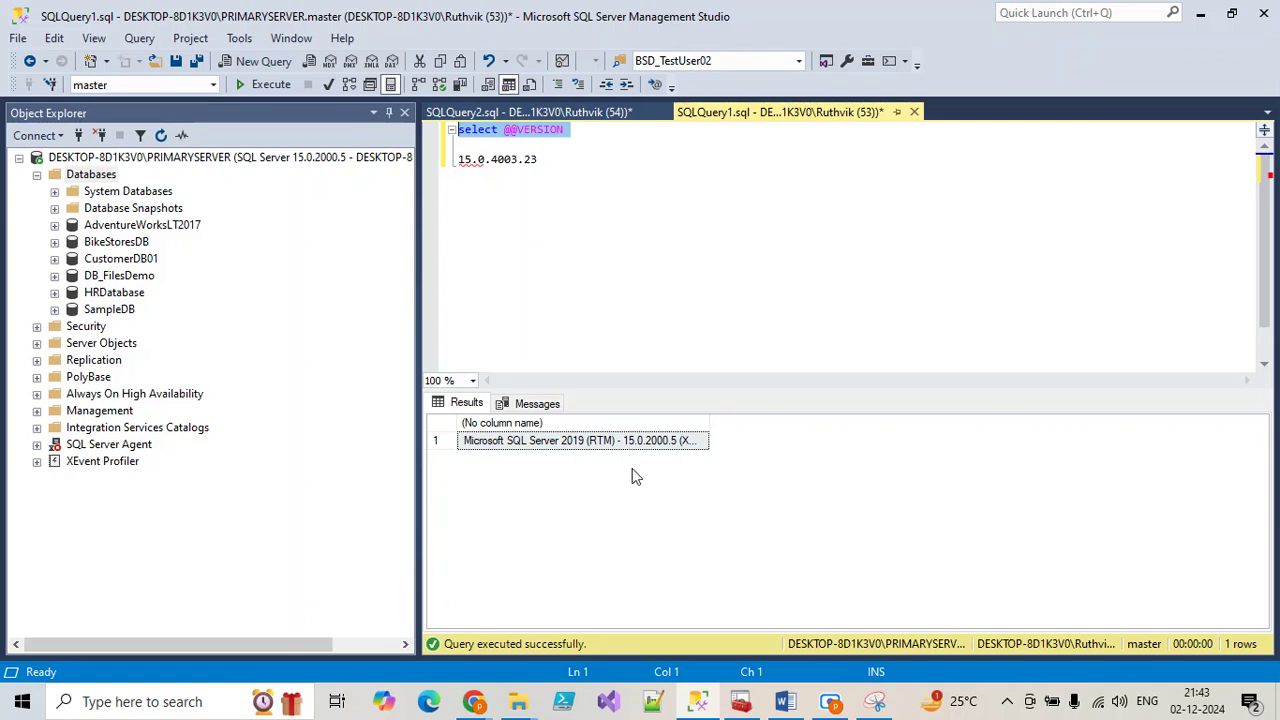
click(246, 88)
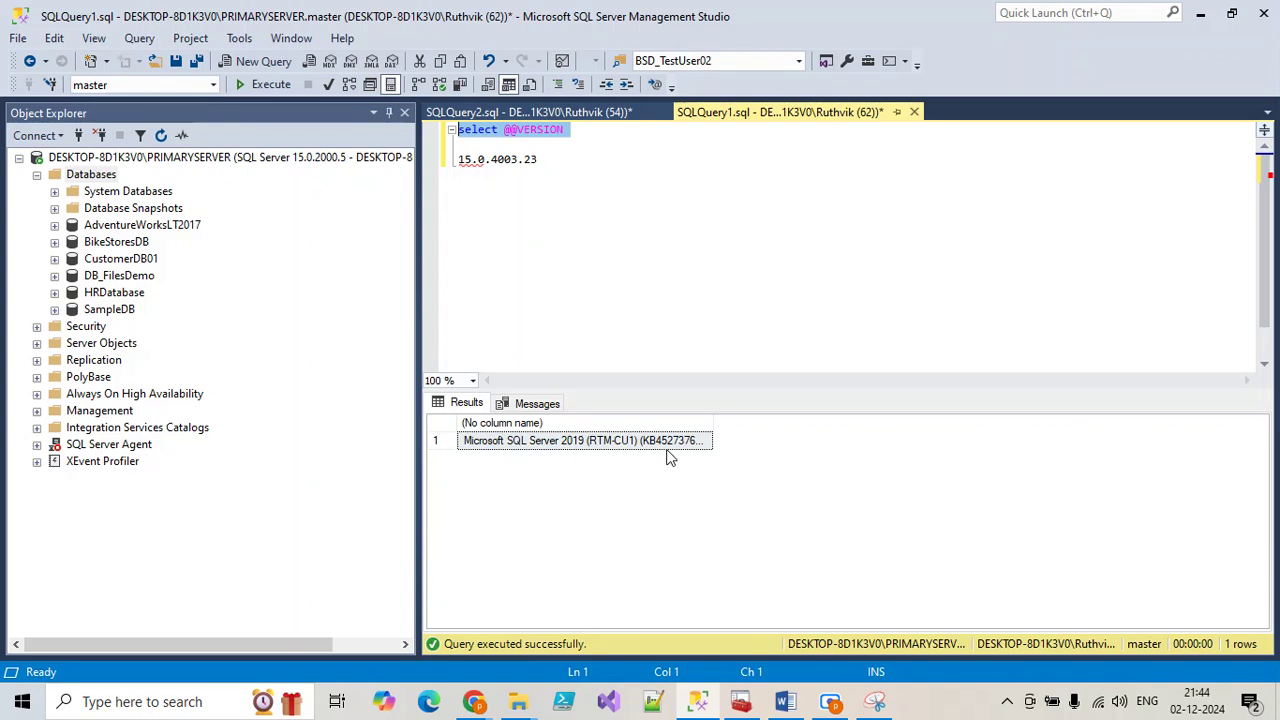
drag(712, 424, 990, 420)
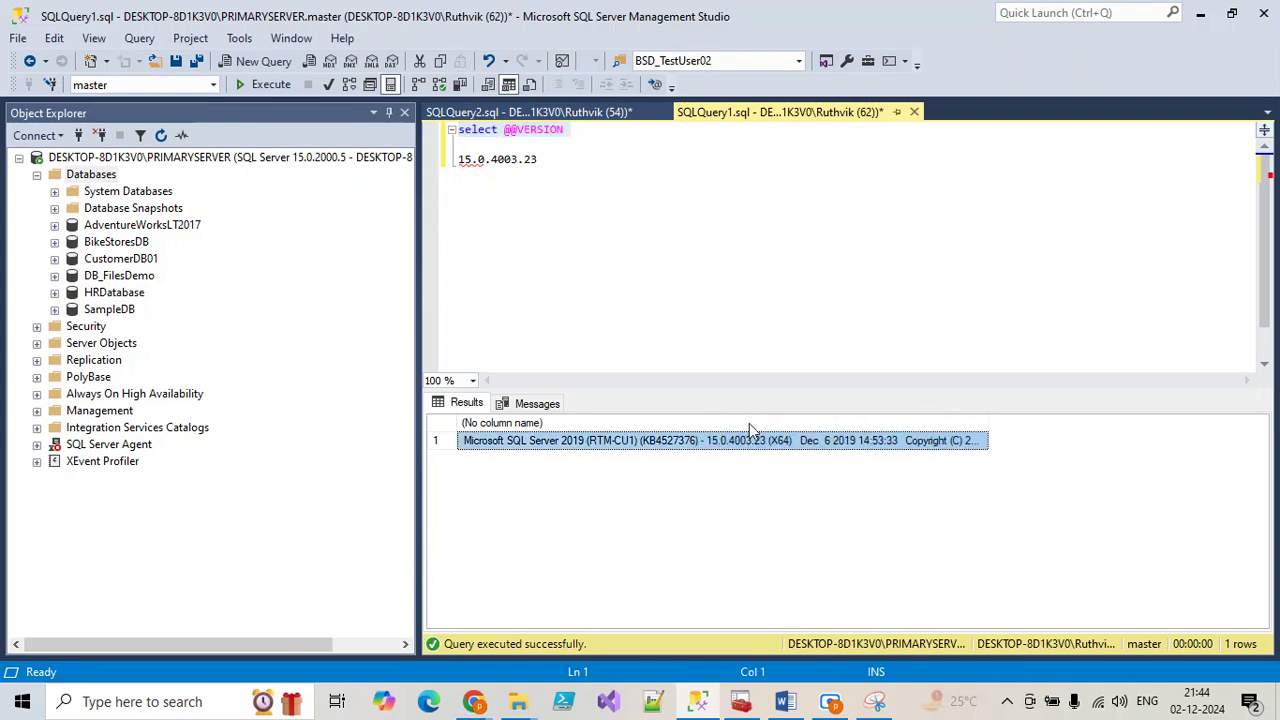
drag(540, 160, 452, 165)
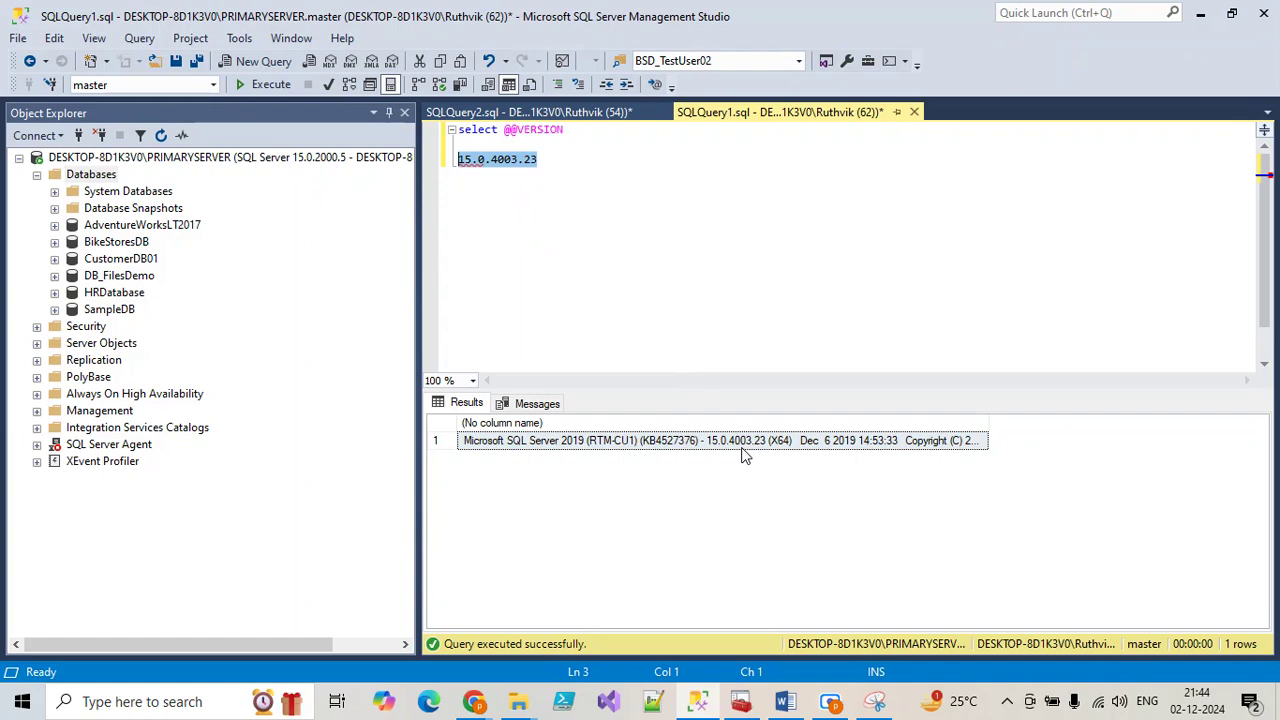
Switch to the Log folder window in File Explorer and browse to D:\Softwares\SQL Setup\SQL 2019 CU
click(522, 702)
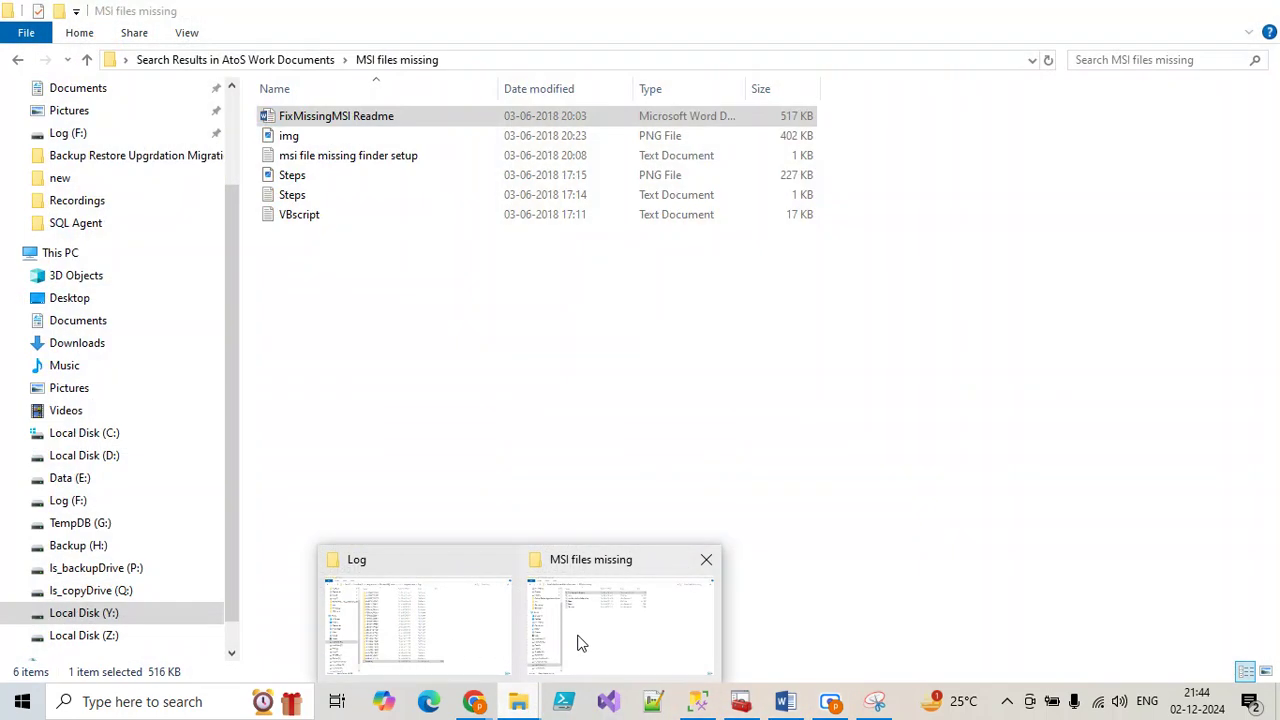
click(581, 643)
mouse_move(519, 697)
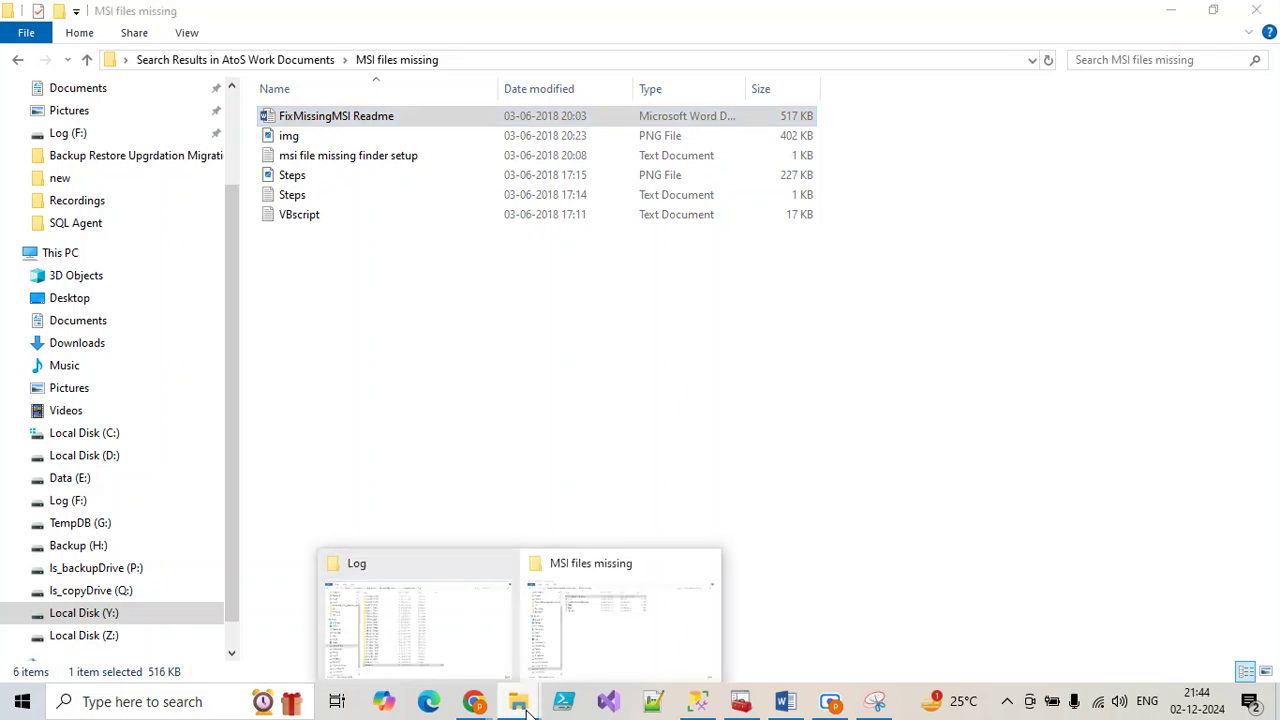
click(469, 657)
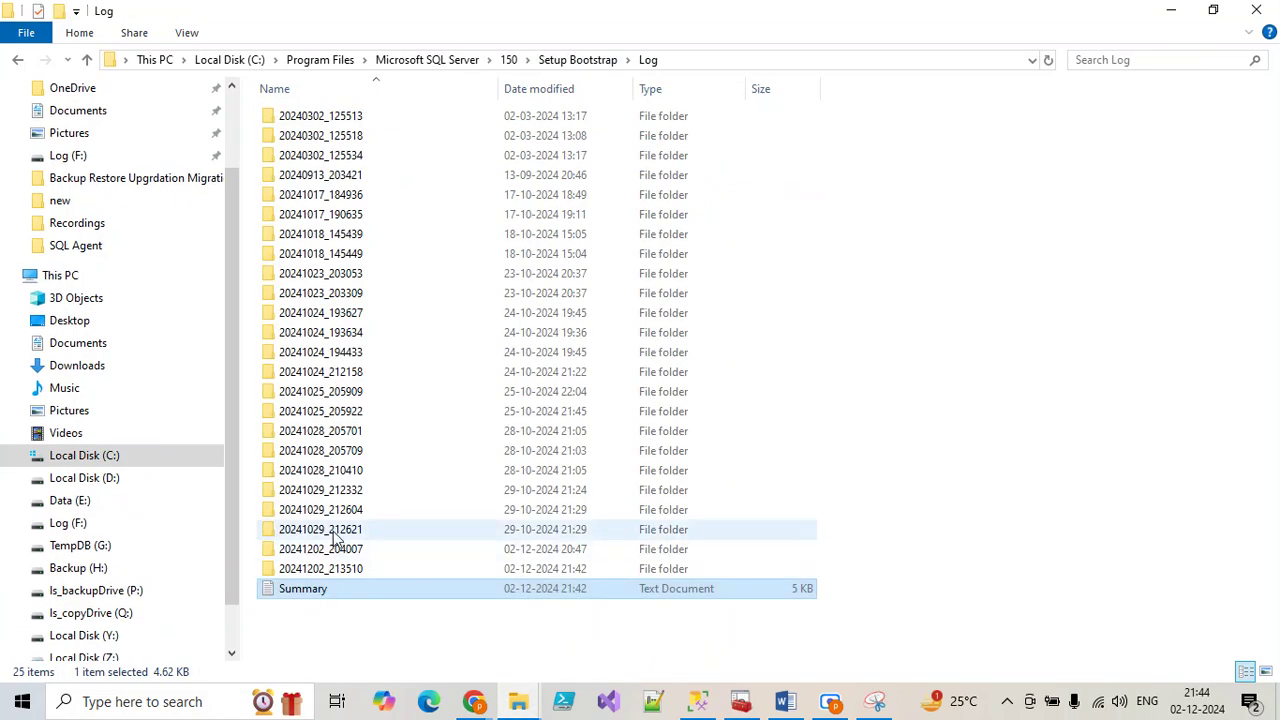
click(105, 479)
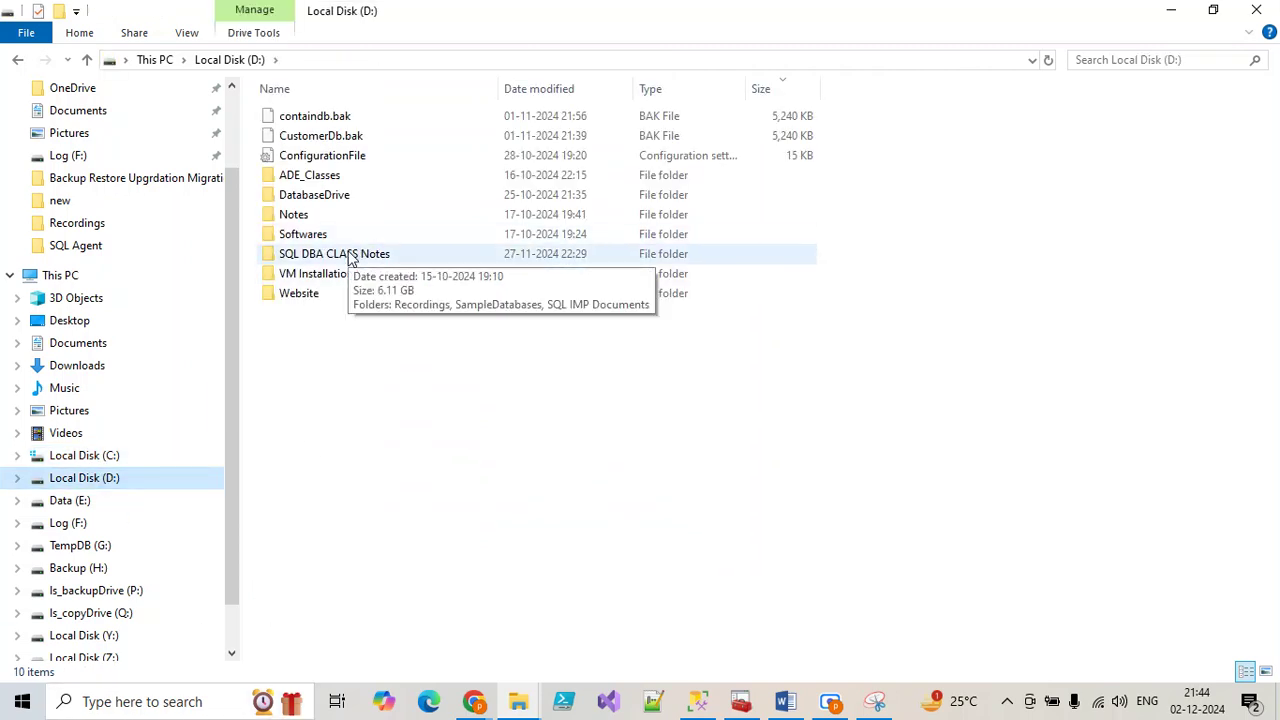
click(306, 240)
double_click(306, 238)
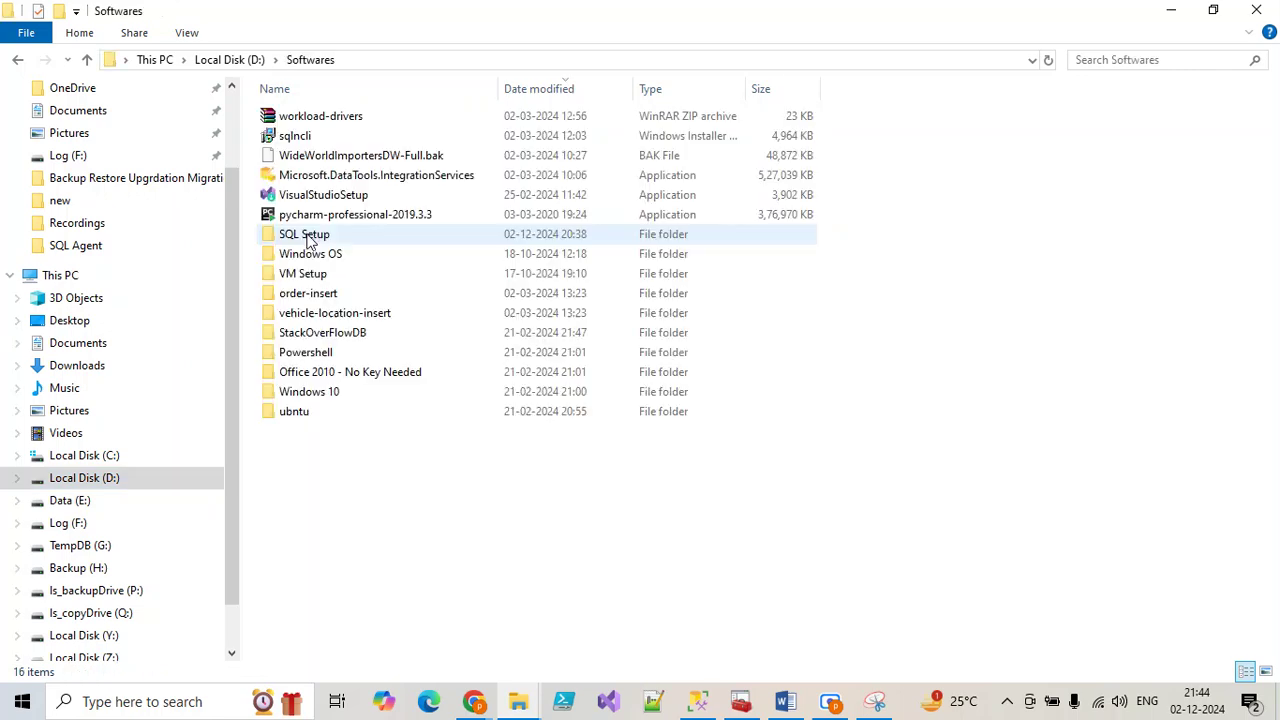
double_click(297, 240)
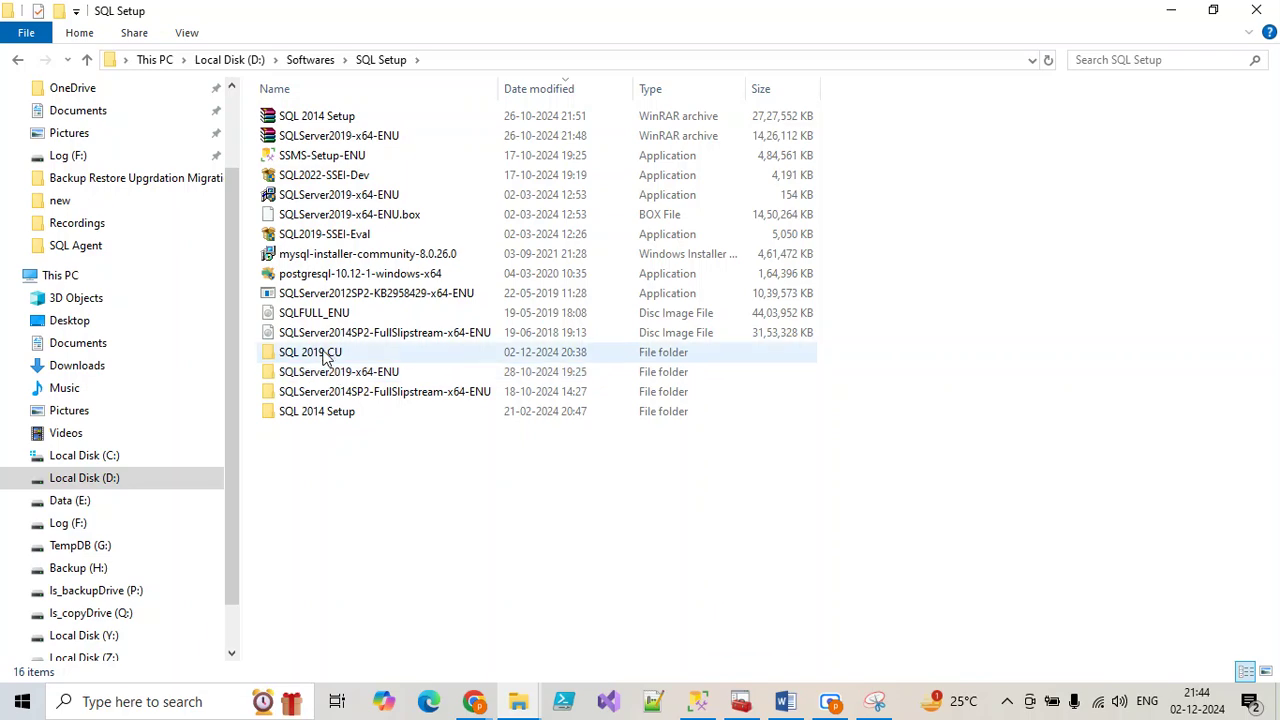
double_click(318, 353)
Switch to the SQL Server 2019 build versions page in Chrome and highlight the CU2 article number KB4536075
mouse_move(480, 705)
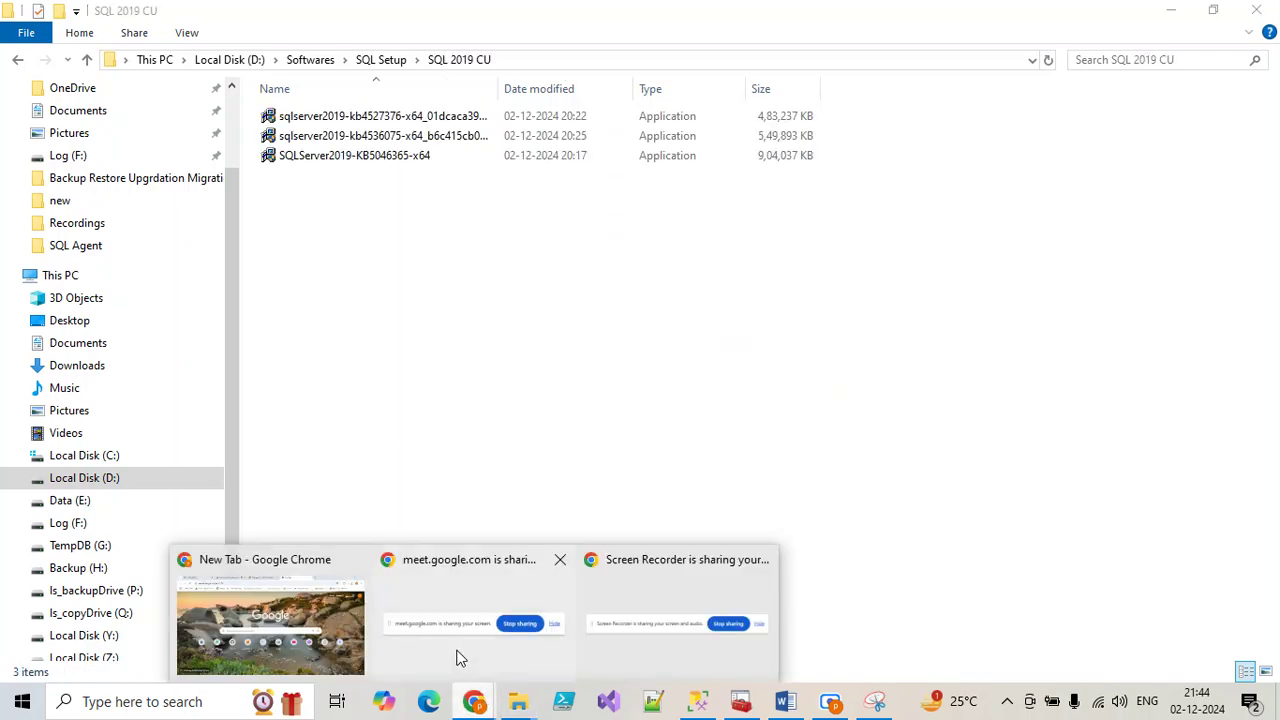
click(339, 619)
click(522, 25)
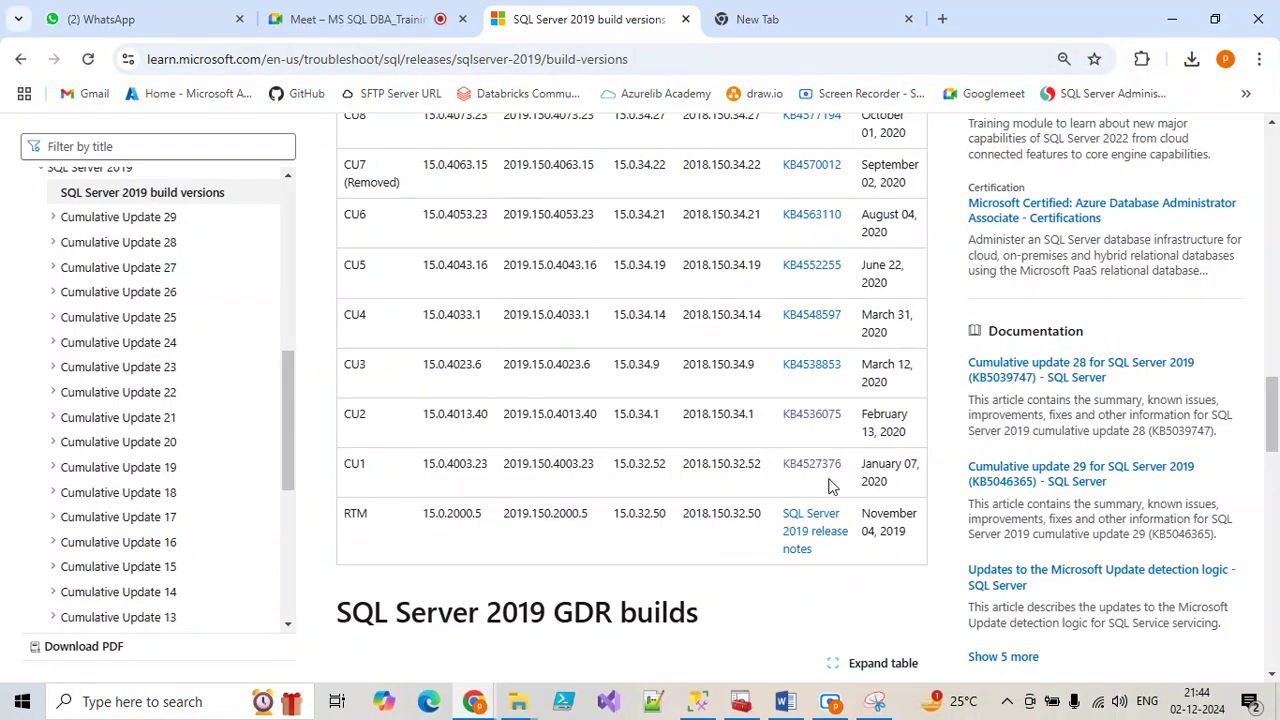
drag(845, 435, 785, 435)
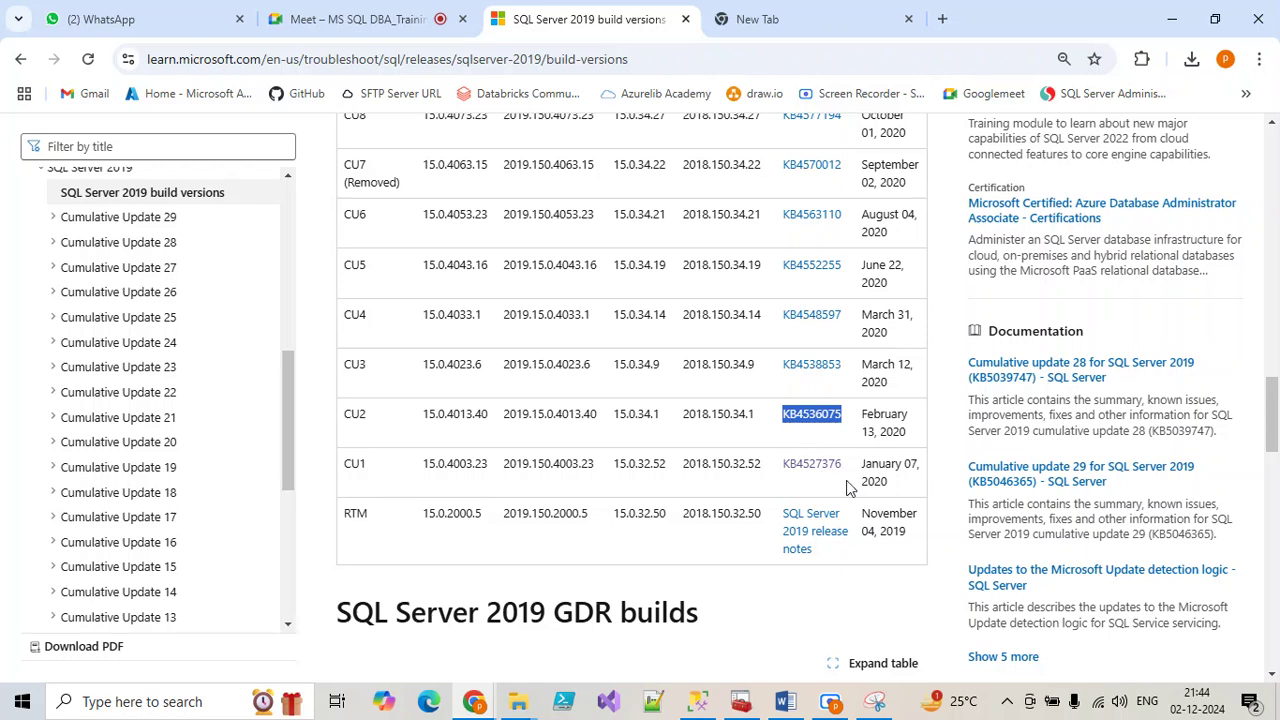
drag(848, 487, 774, 479)
click(848, 428)
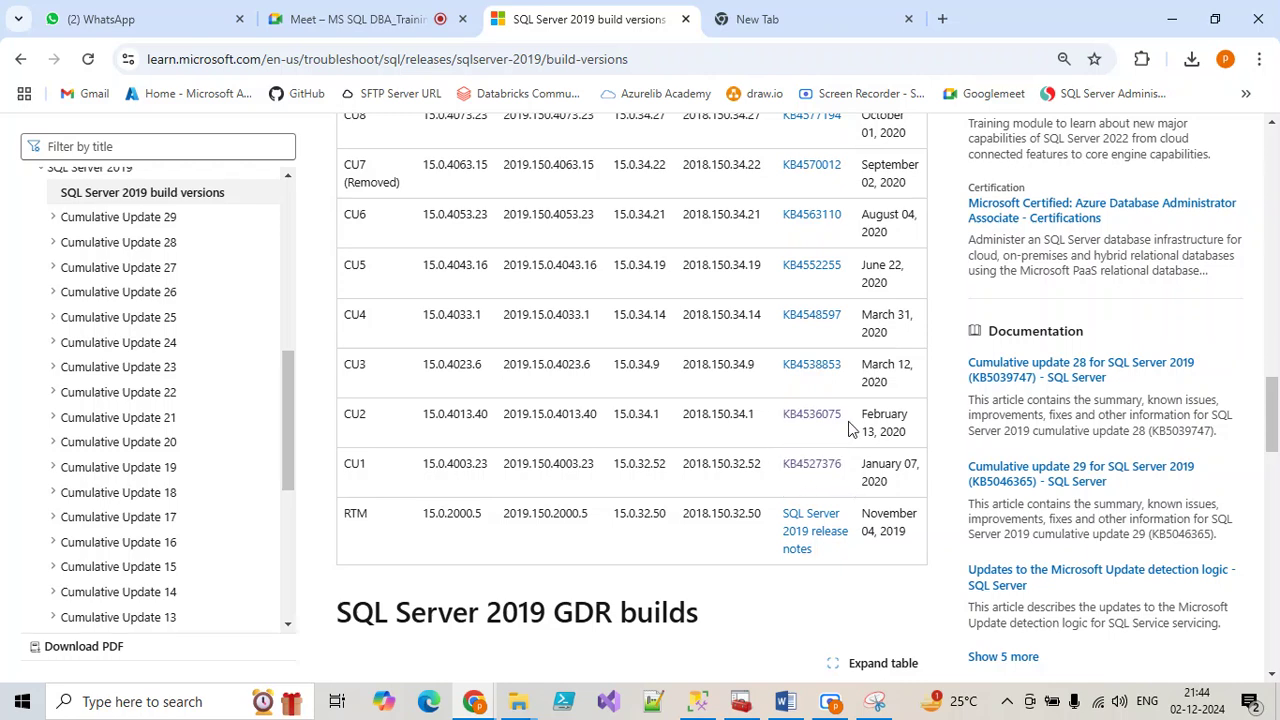
drag(848, 428, 782, 428)
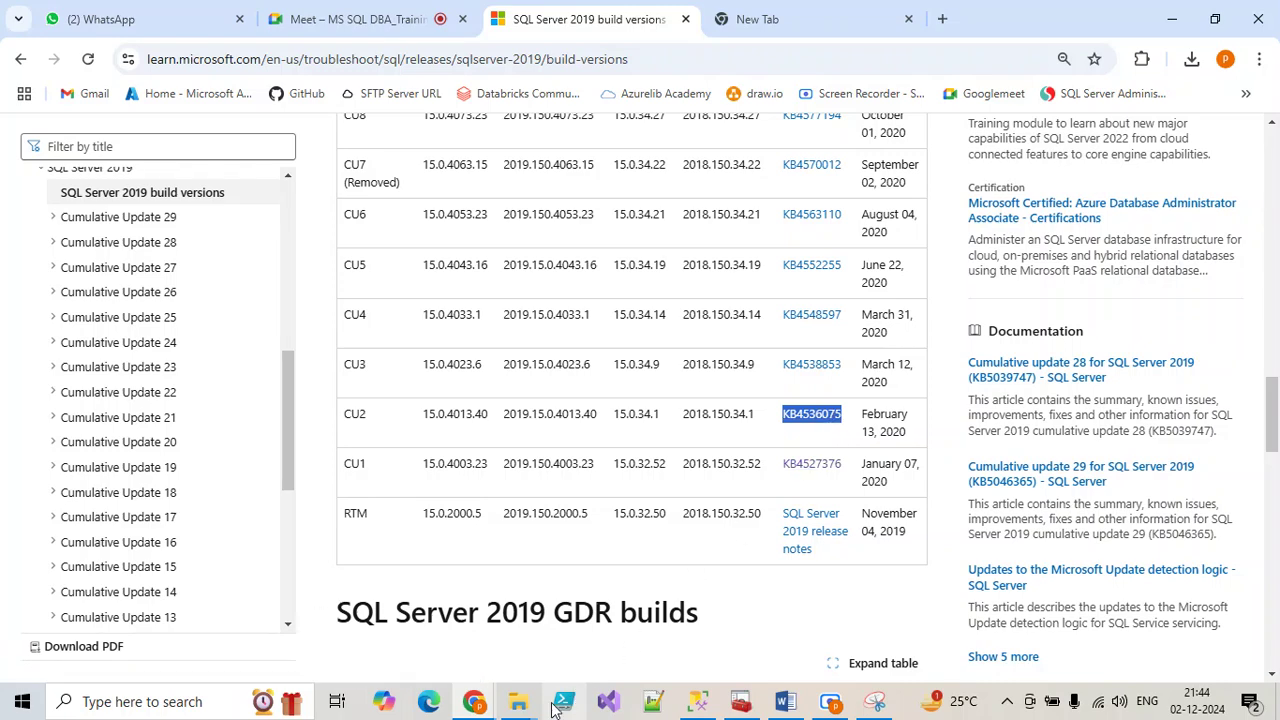
click(519, 708)
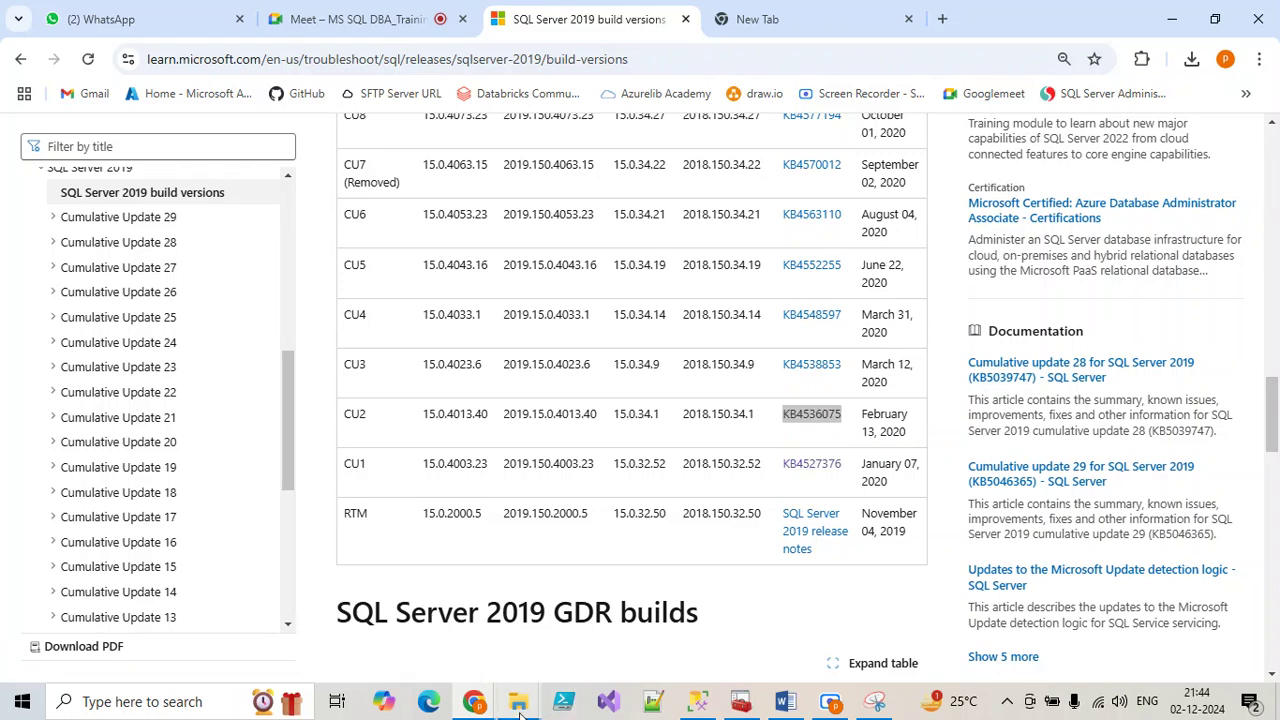
Open the KB4536075 article link for CU2 in a separate browser tab and close the empty New Tab
click(797, 421)
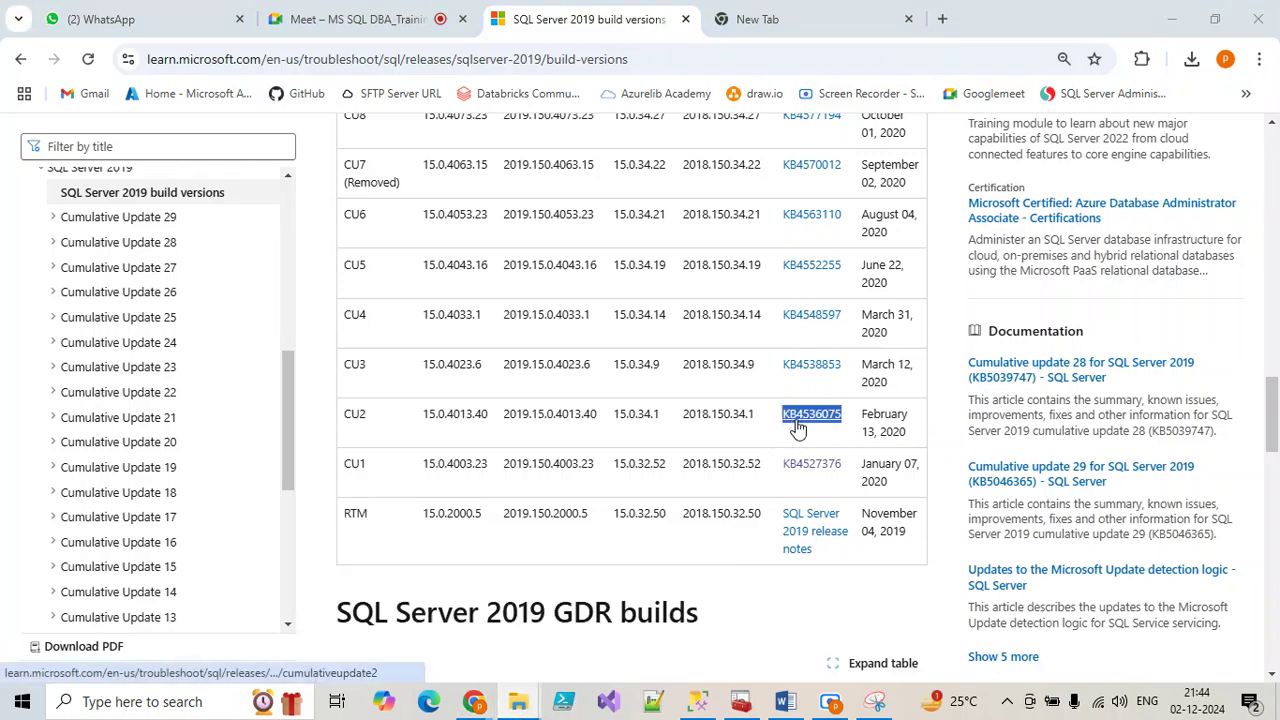
right_click(797, 427)
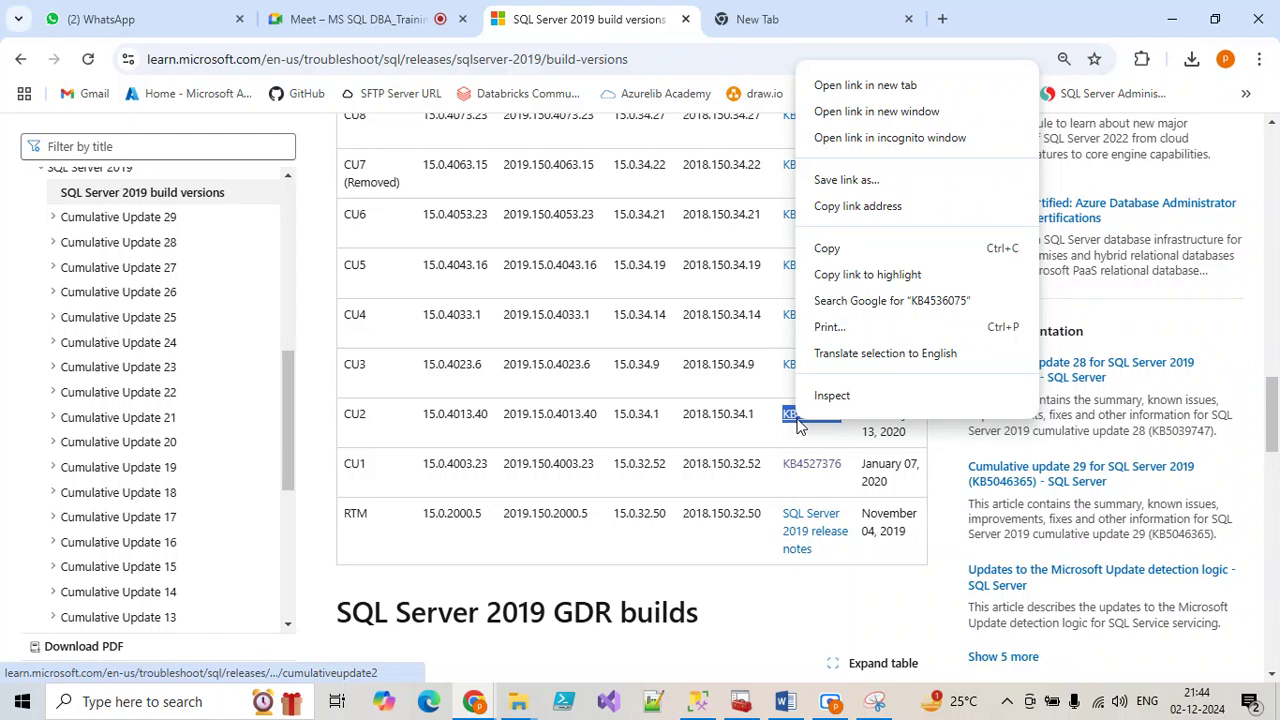
click(838, 93)
click(808, 32)
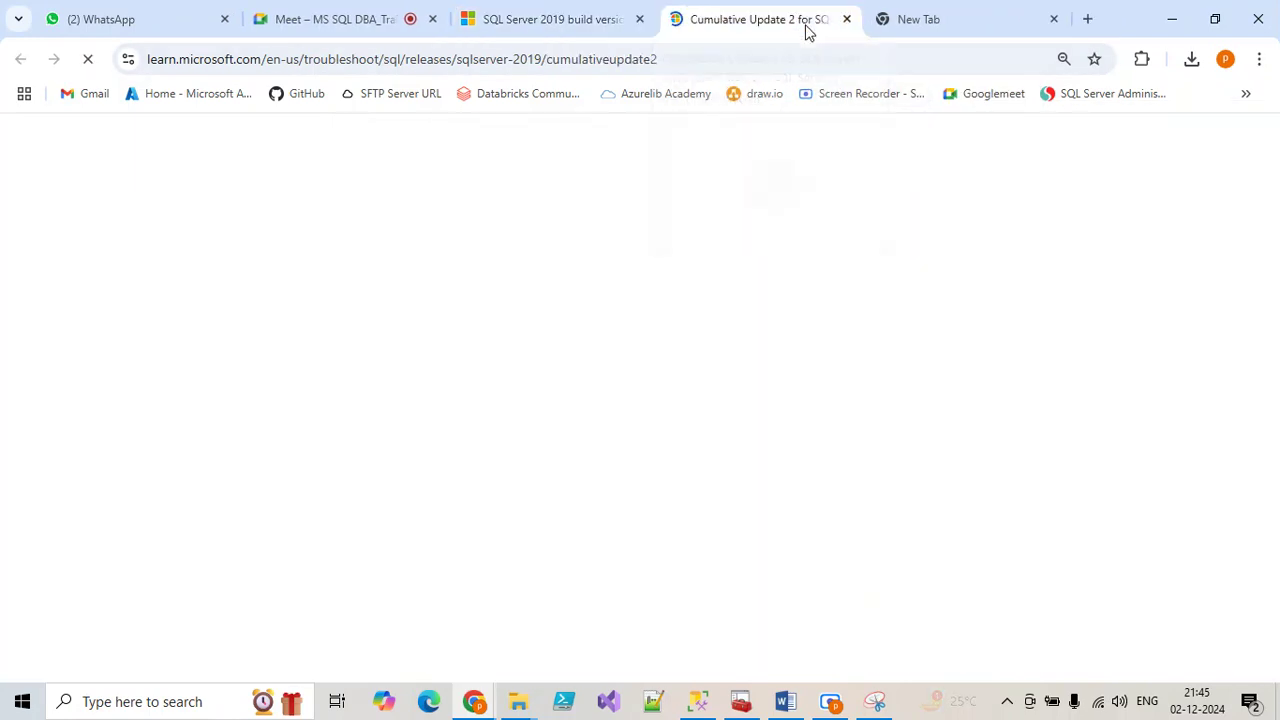
click(1053, 19)
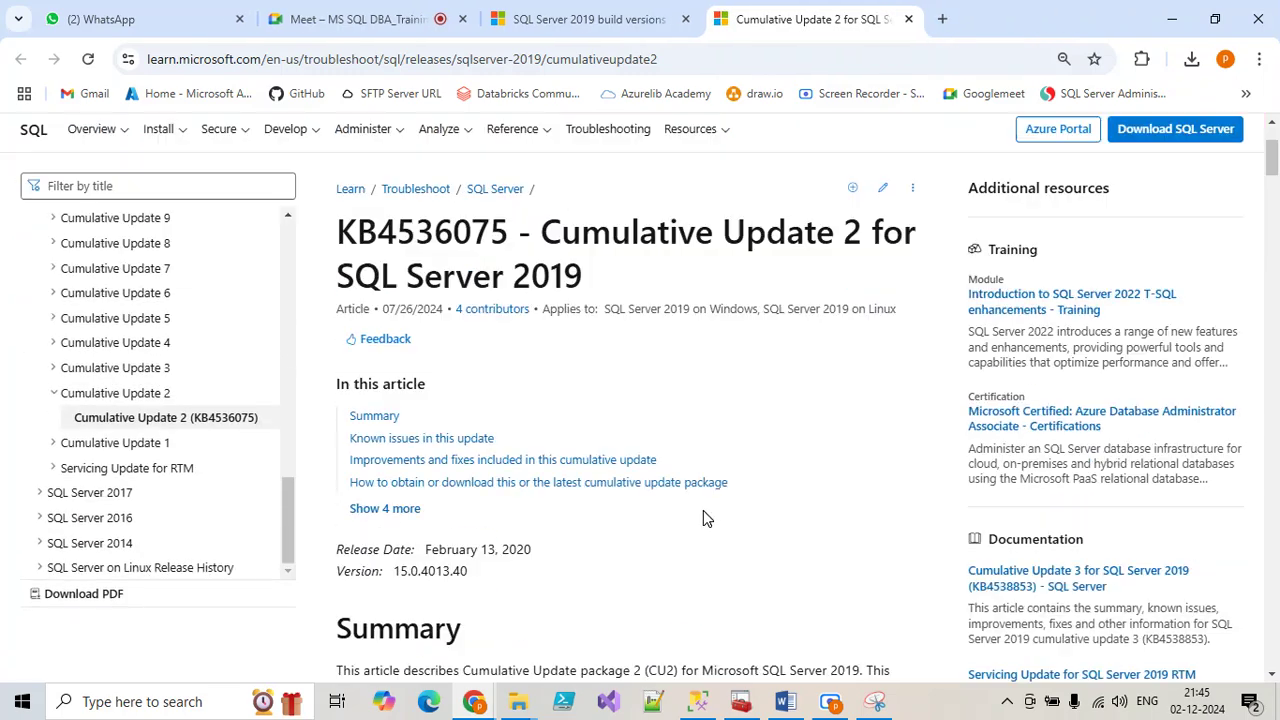
Review the Cumulative Update 2 article's download options, known issues and fixes, highlighting the opening words of its Summary
scroll(703, 512, down, 20)
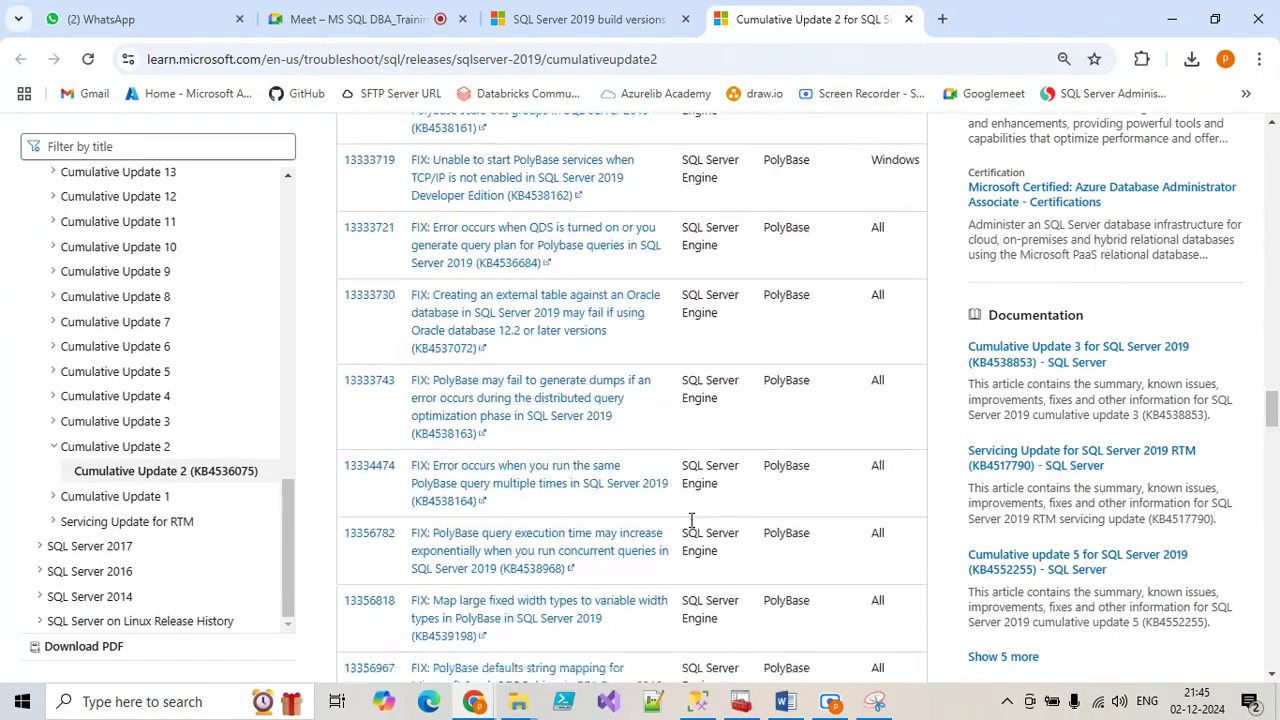
scroll(691, 520, down, 15)
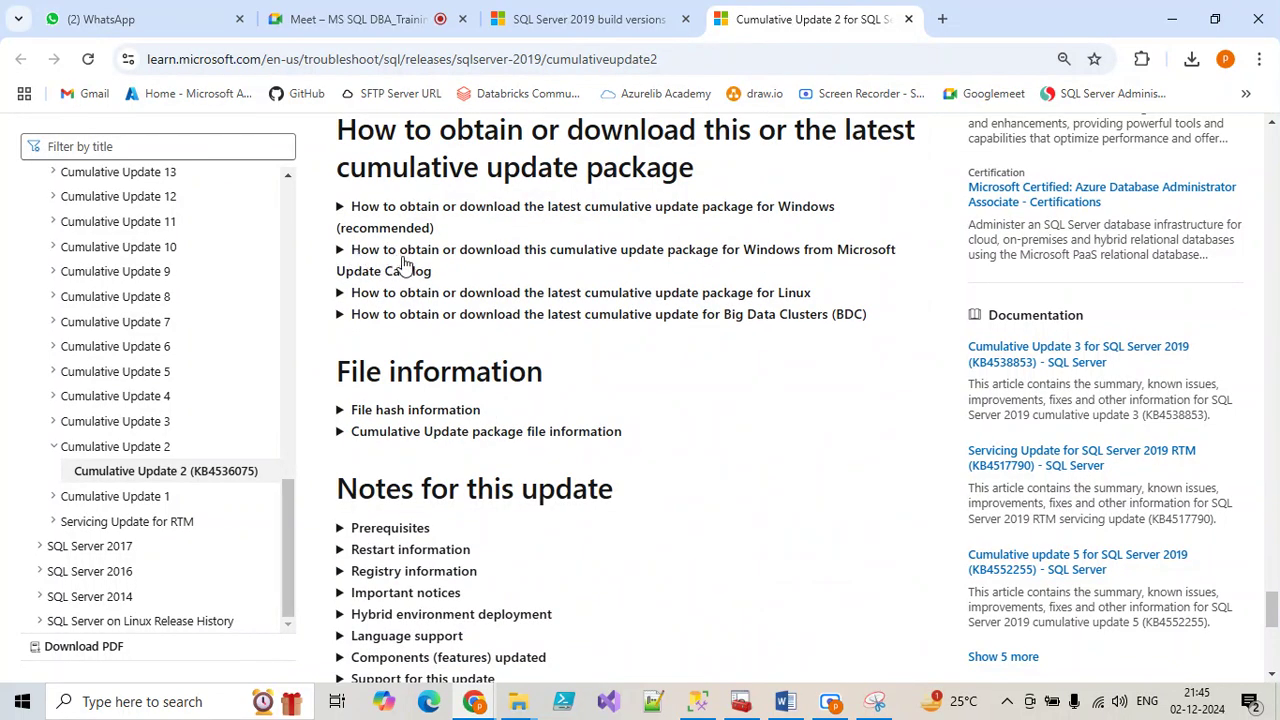
scroll(689, 443, up, 8)
drag(1274, 565, 1270, 150)
scroll(511, 623, down, 5)
scroll(525, 535, down, 4)
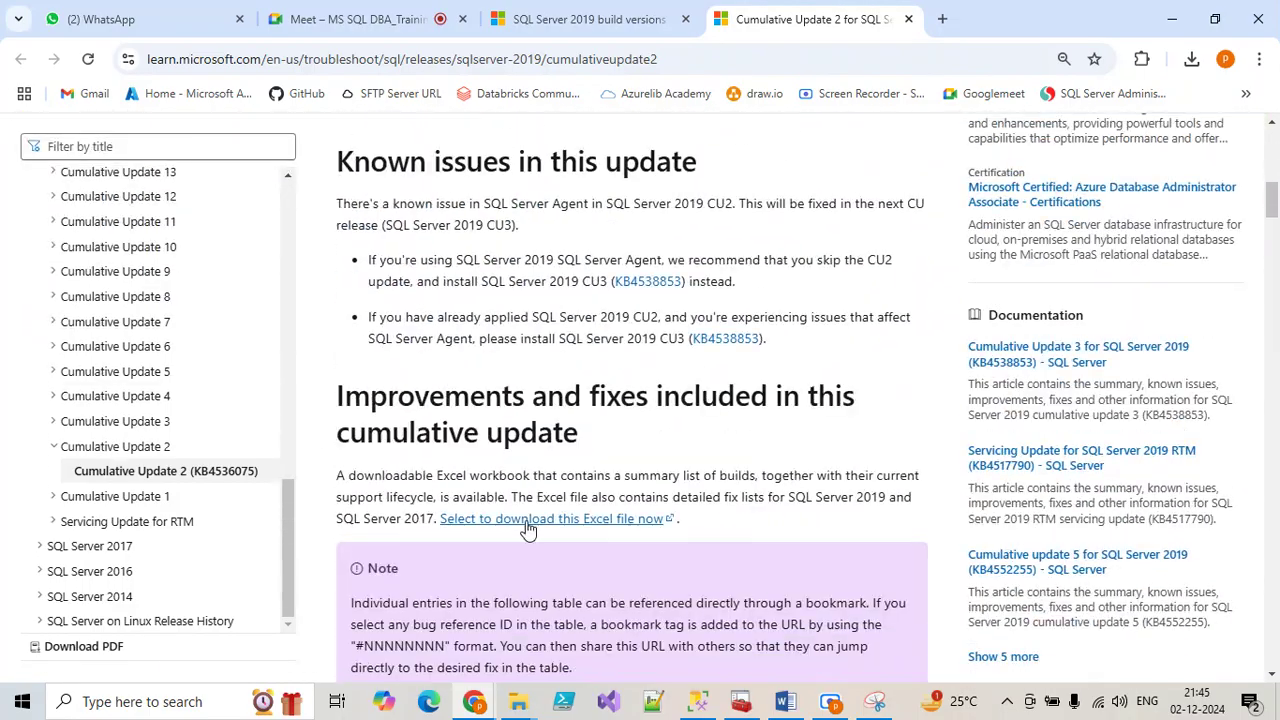
scroll(525, 530, up, 3)
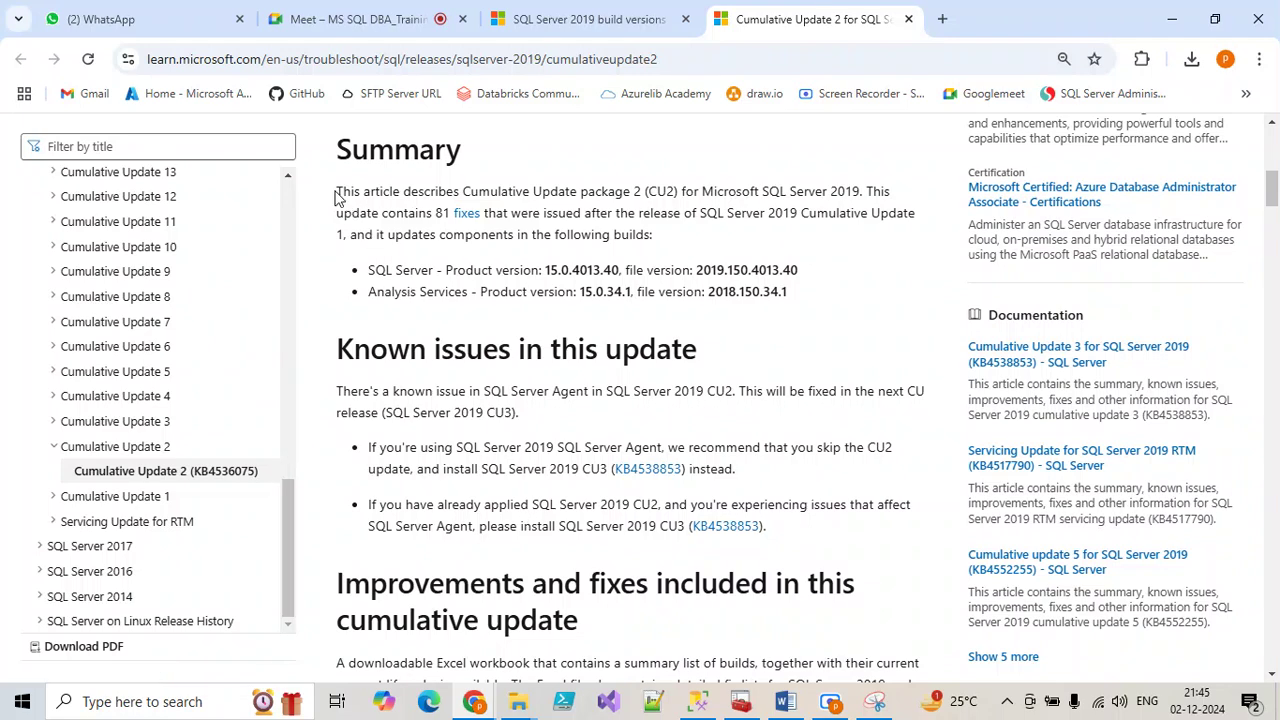
drag(337, 194, 660, 187)
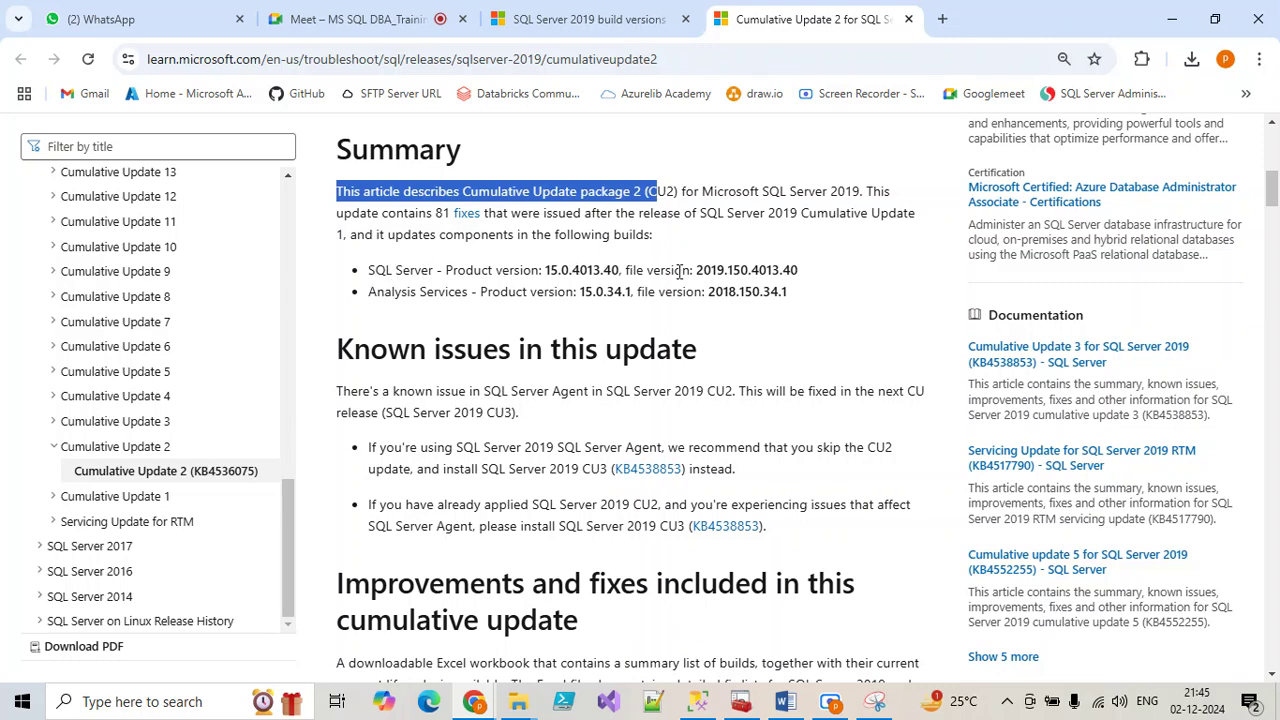
Highlight the SQL Server Agent known-issue sentence and its planned CU3 fix in the Known issues section of the CU2 article
scroll(723, 371, down, 3)
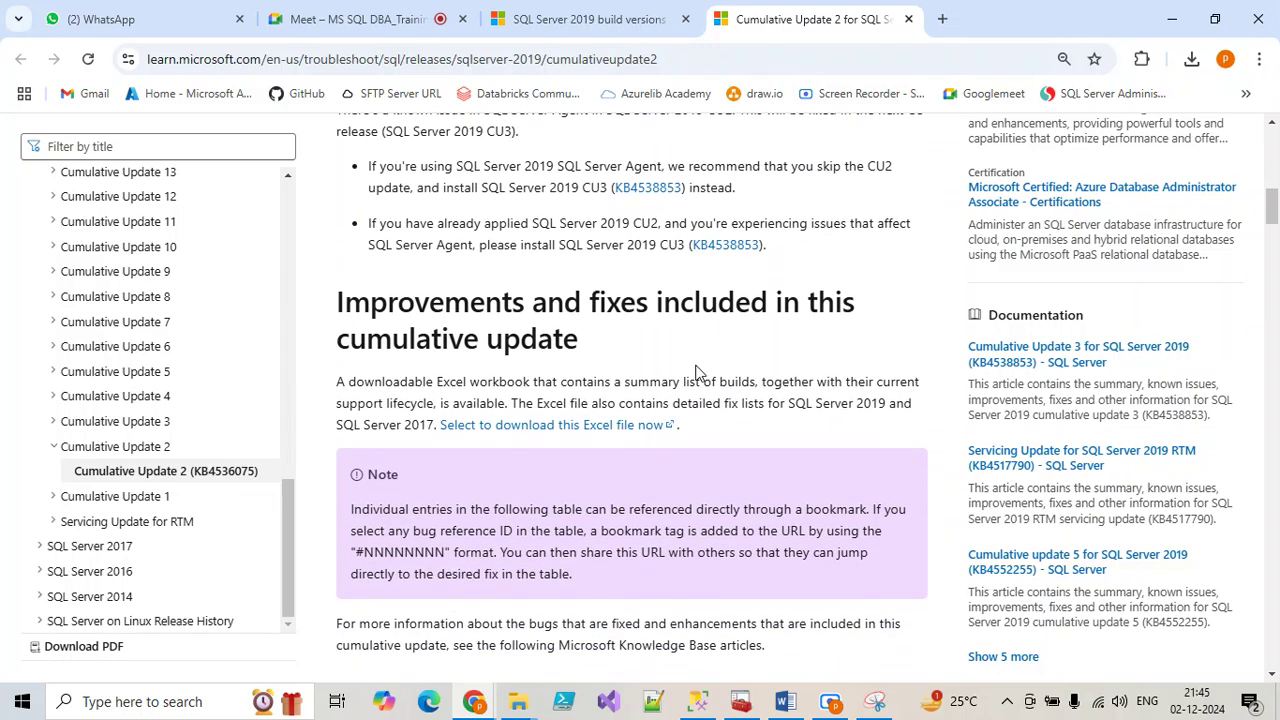
scroll(672, 370, up, 1)
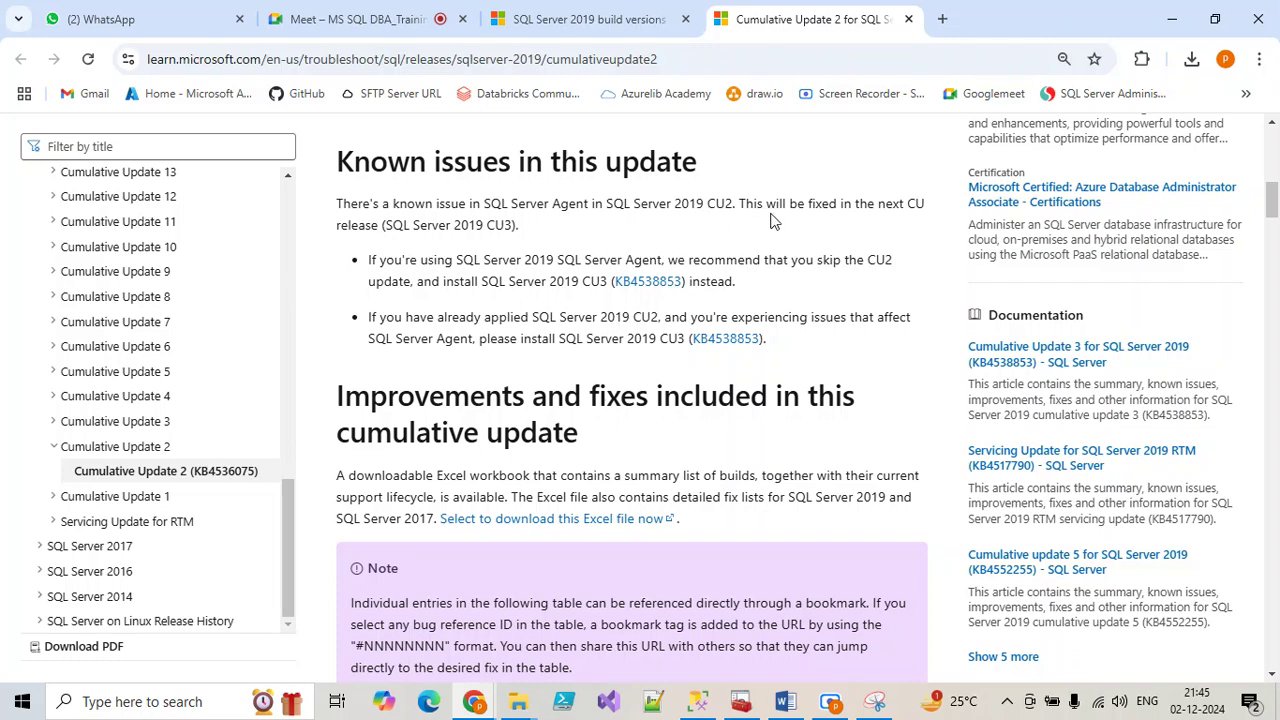
double_click(510, 226)
drag(736, 207, 330, 220)
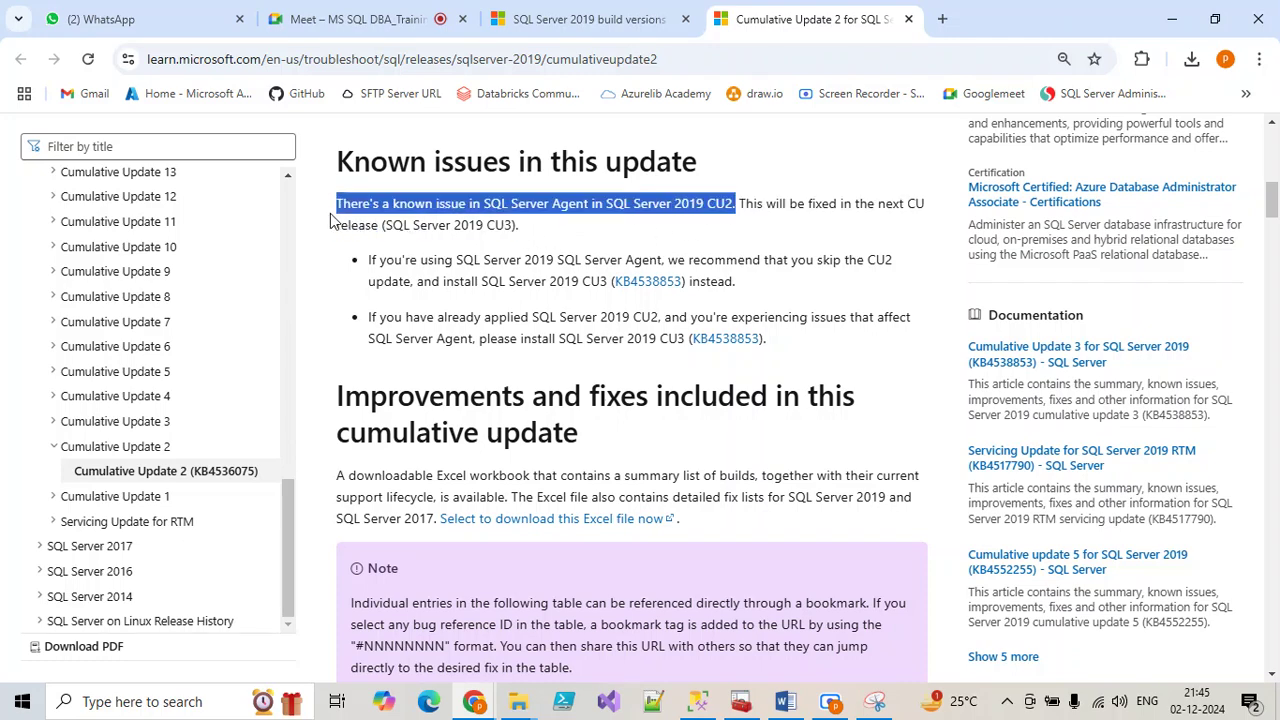
drag(520, 237, 727, 200)
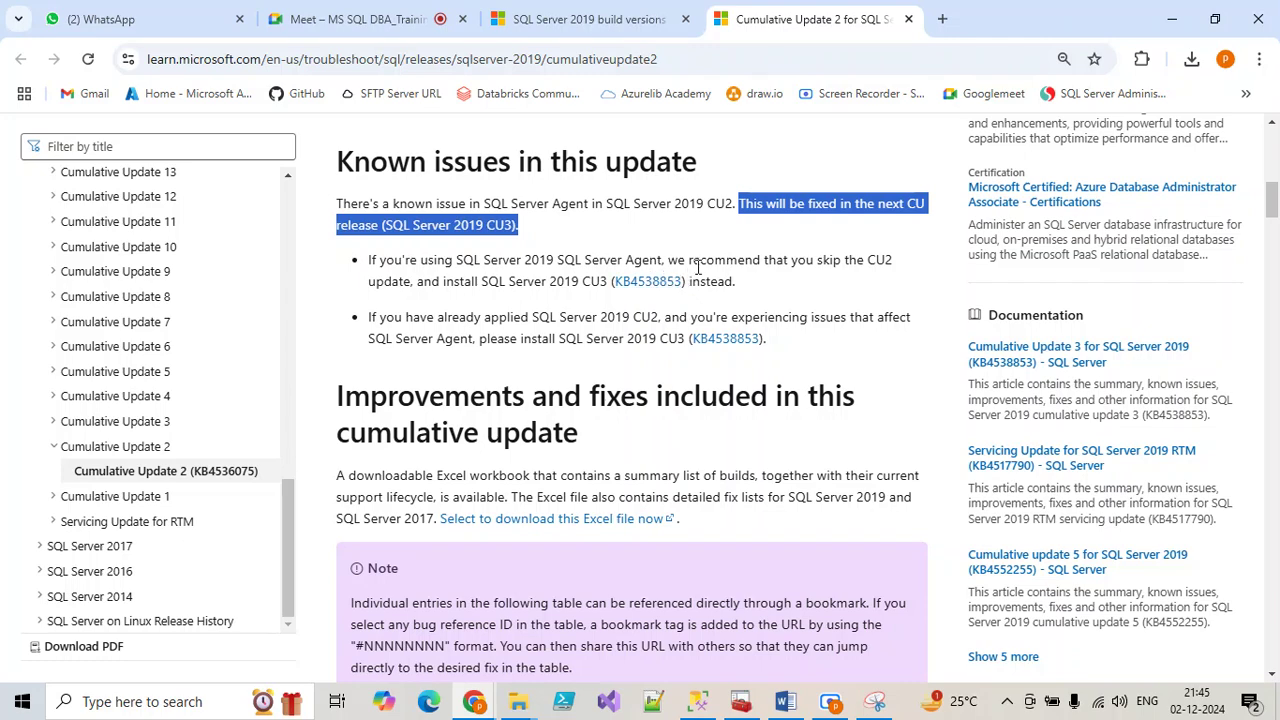
Highlight the recommendation to skip CU2 and install CU3, and look over the Improvements and fixes section
drag(893, 262, 343, 266)
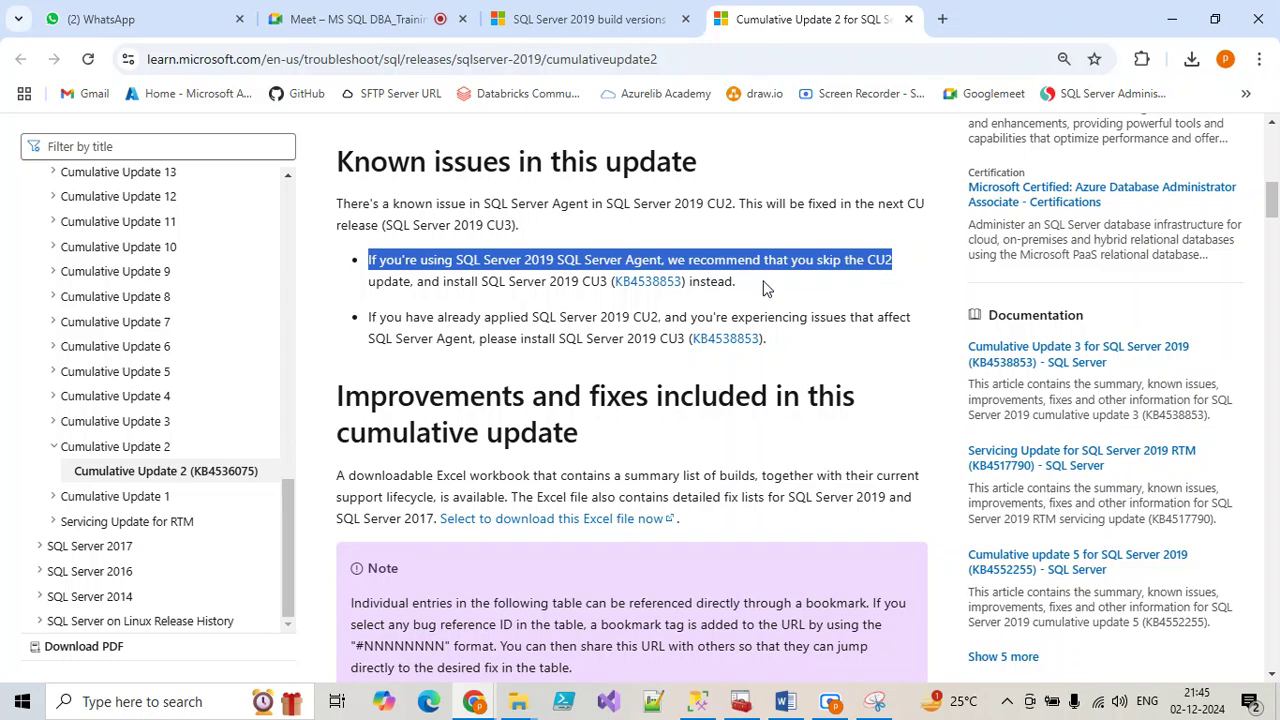
drag(760, 284, 368, 275)
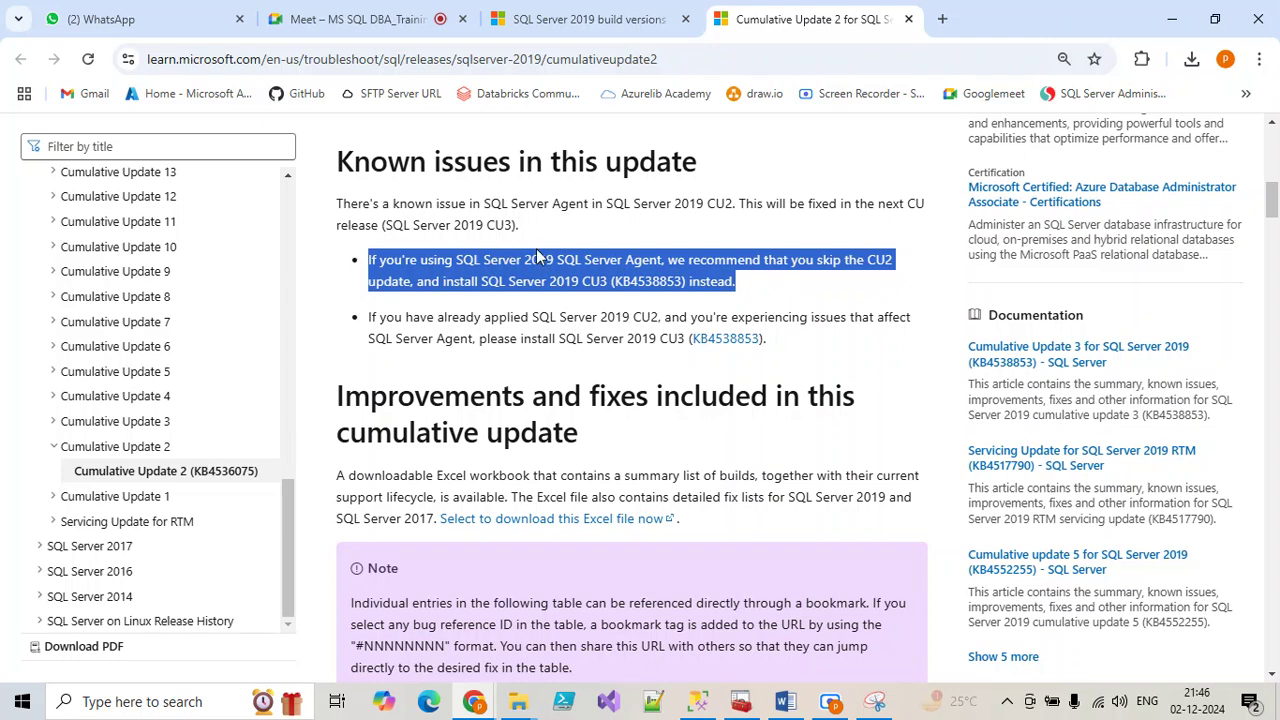
drag(794, 357, 361, 325)
click(389, 362)
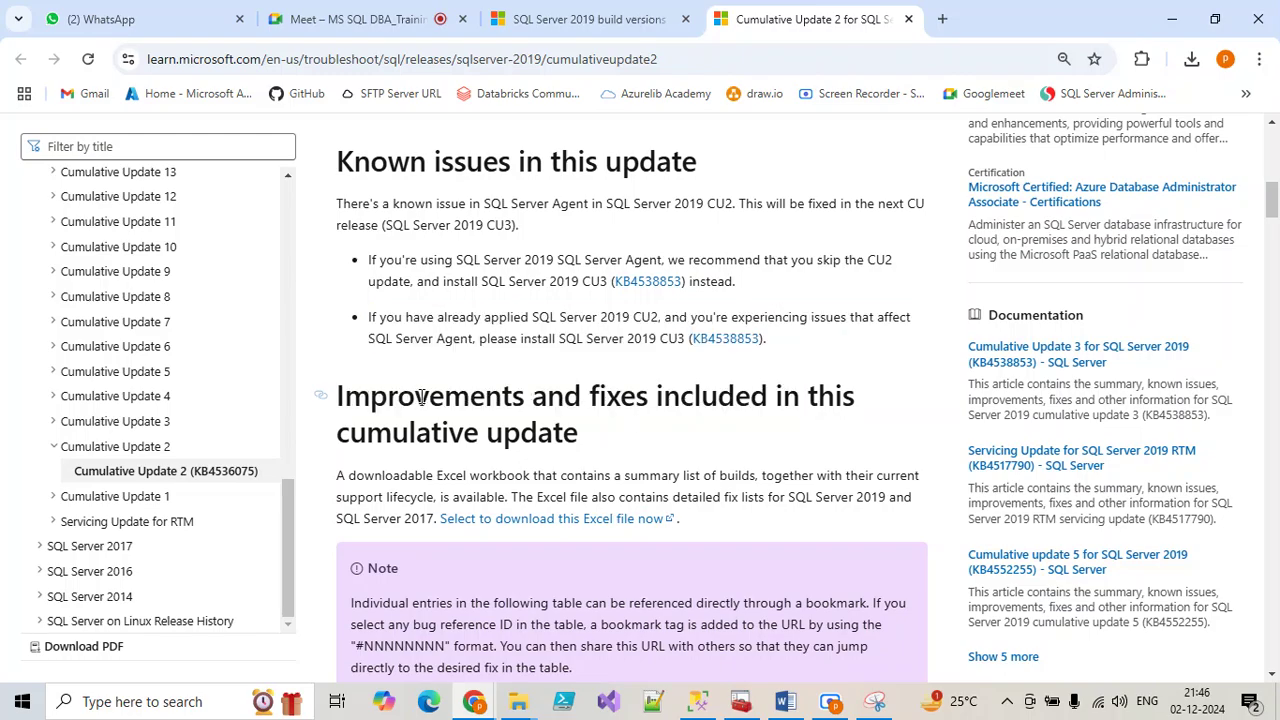
scroll(424, 408, down, 5)
scroll(424, 408, up, 6)
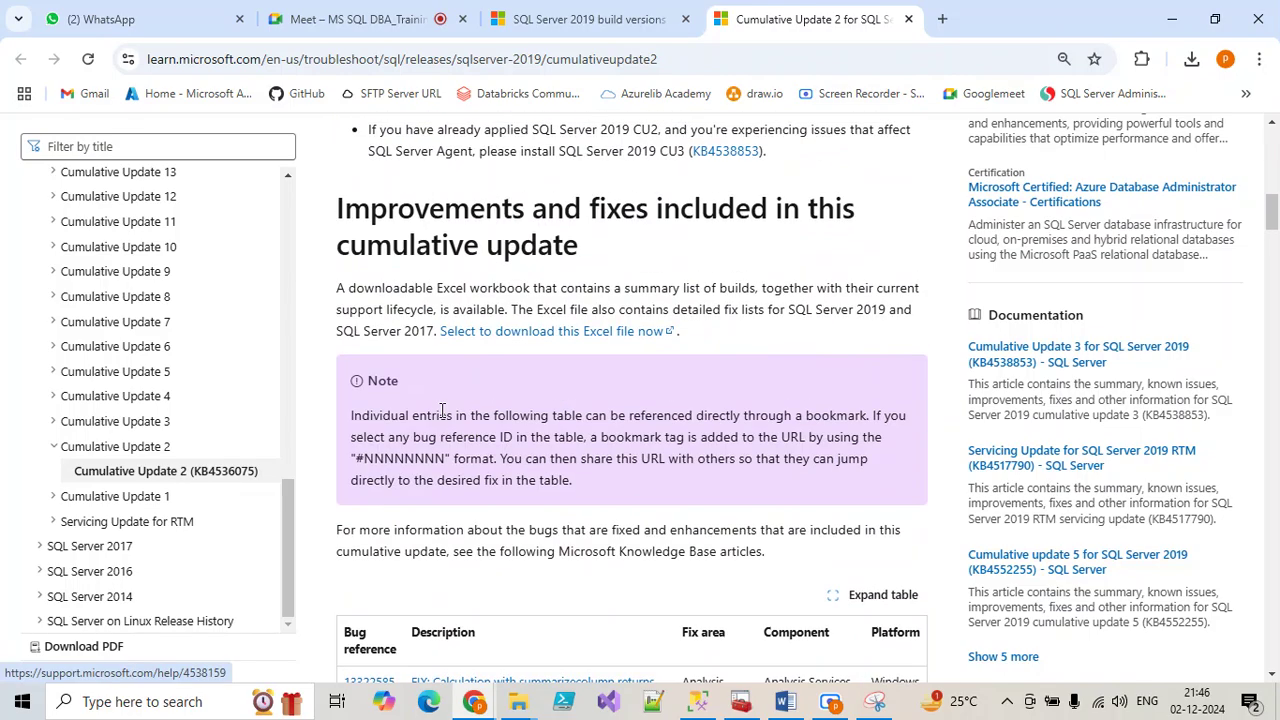
scroll(497, 430, down, 5)
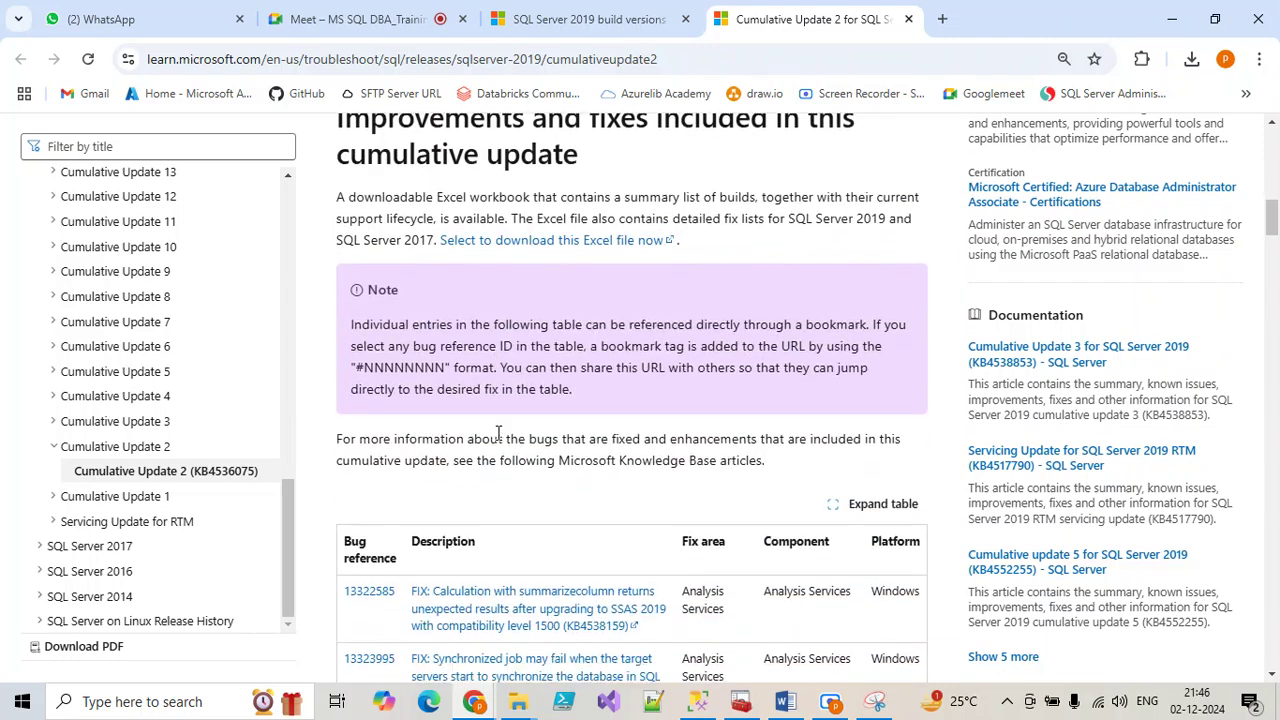
Switch to the SQL 2019 CU folder in File Explorer and run the sqlserver2019-kb4536075-x64 package as administrator
mouse_move(508, 705)
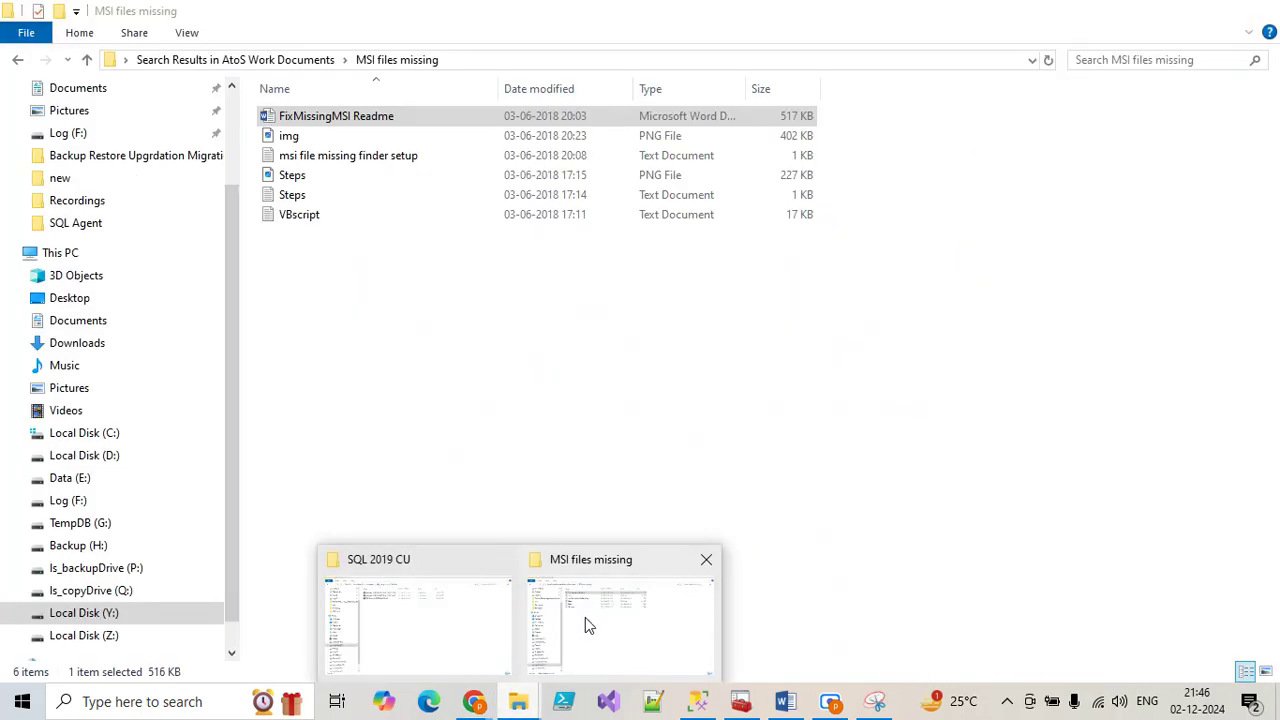
click(491, 635)
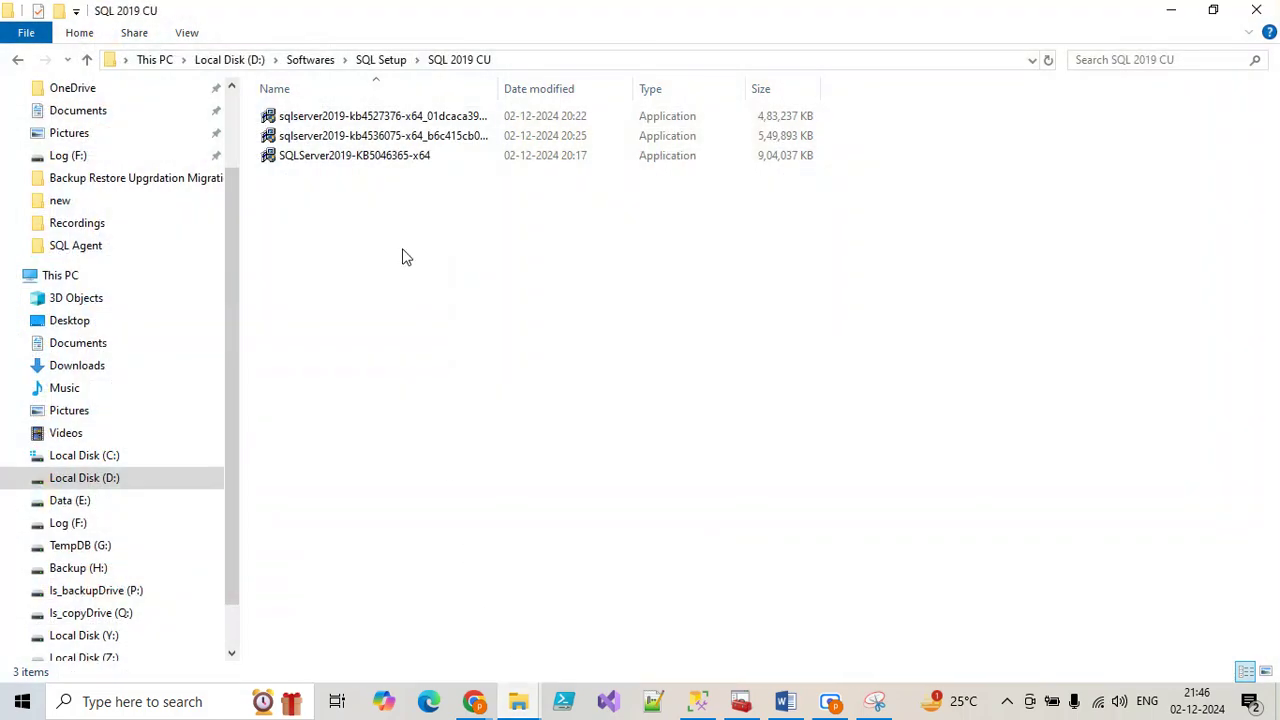
click(372, 140)
right_click(372, 138)
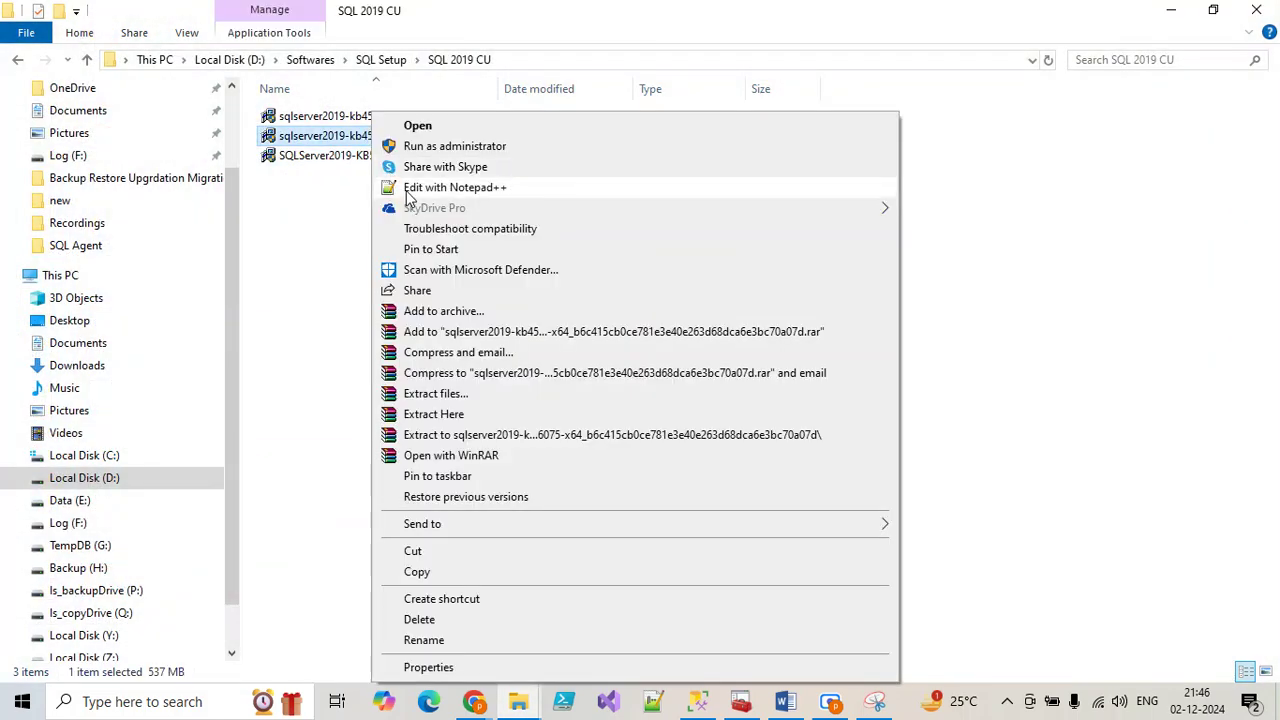
click(410, 146)
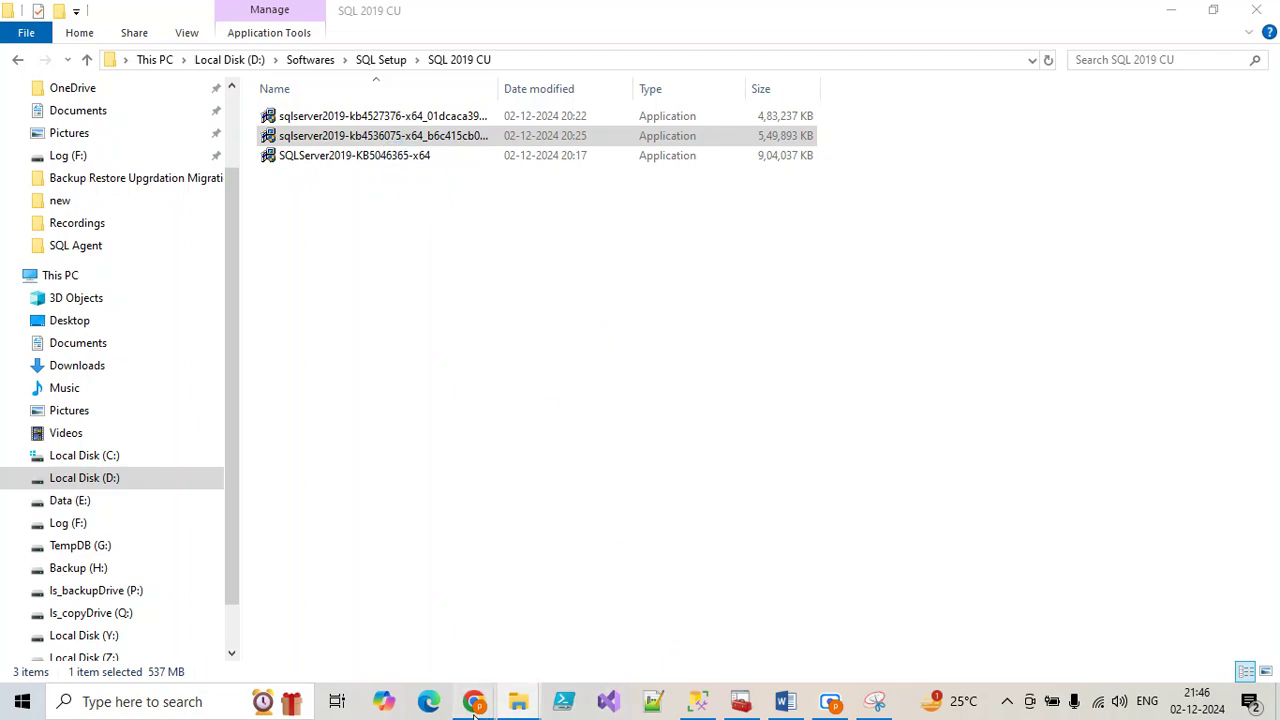
Switch back to the CU2 article in Chrome and highlight the digits 6075 of the KB number in its title
mouse_move(476, 705)
click(312, 626)
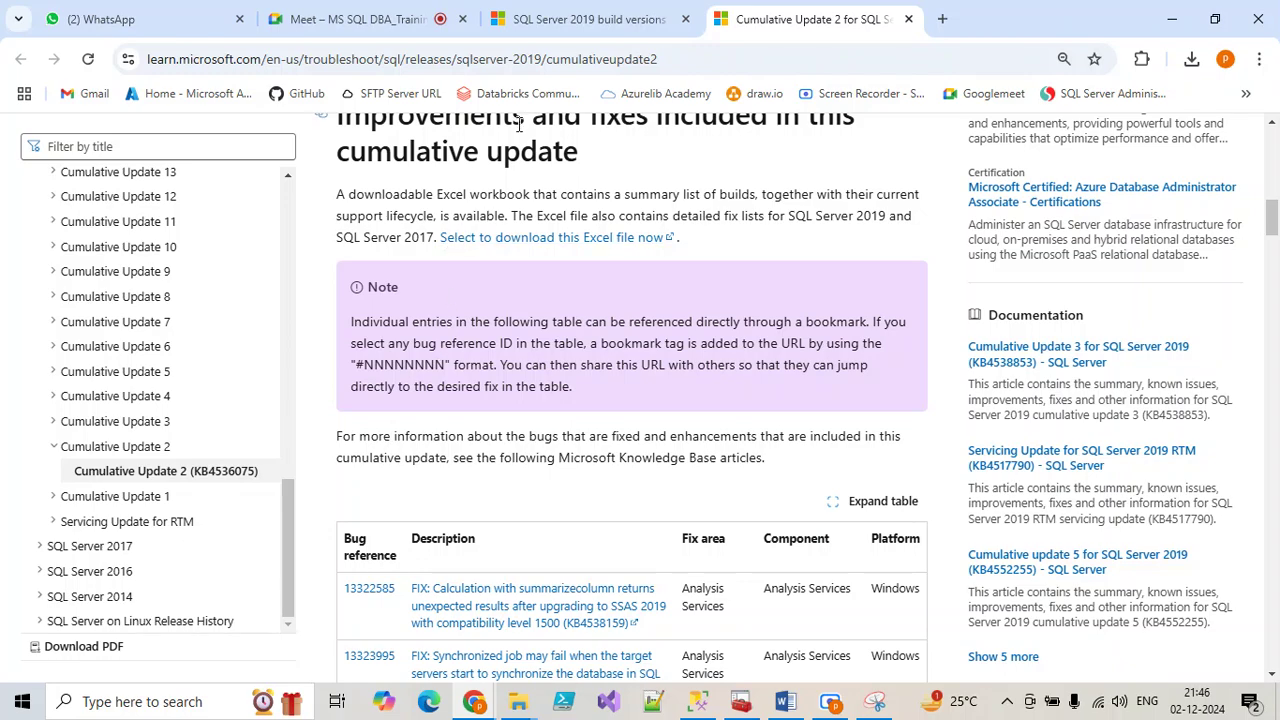
scroll(590, 230, up, 15)
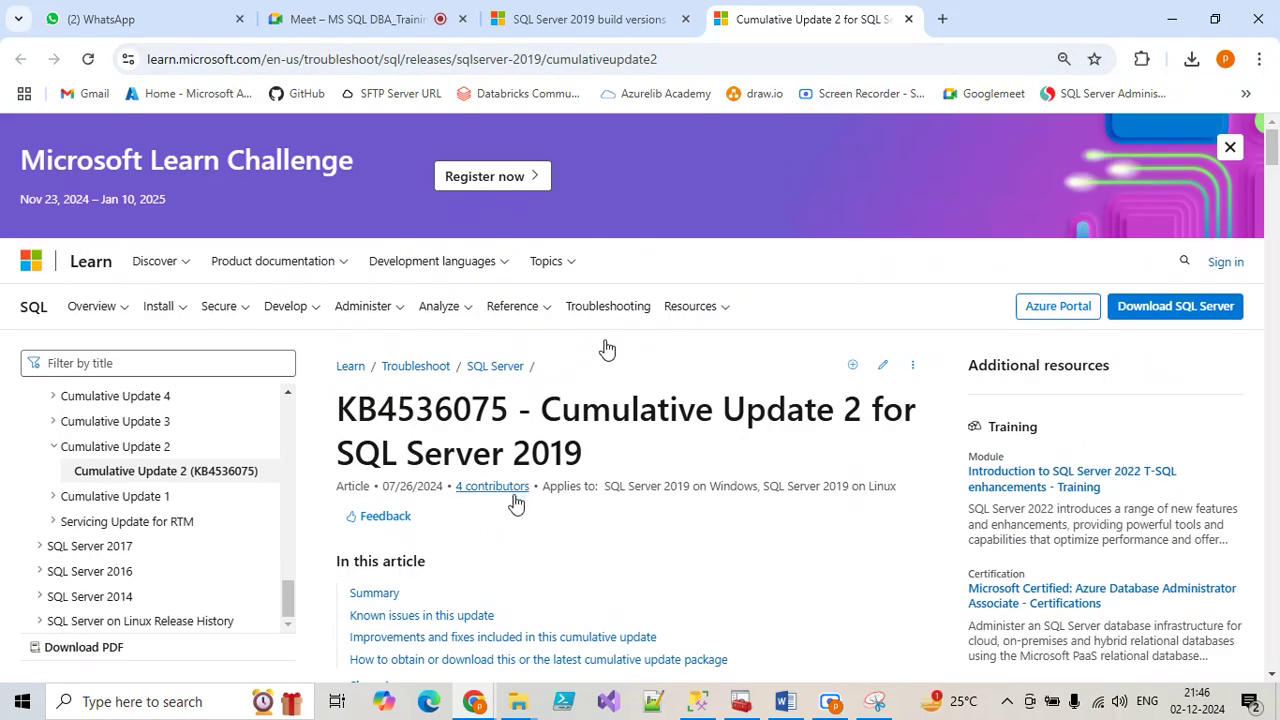
drag(434, 410, 508, 410)
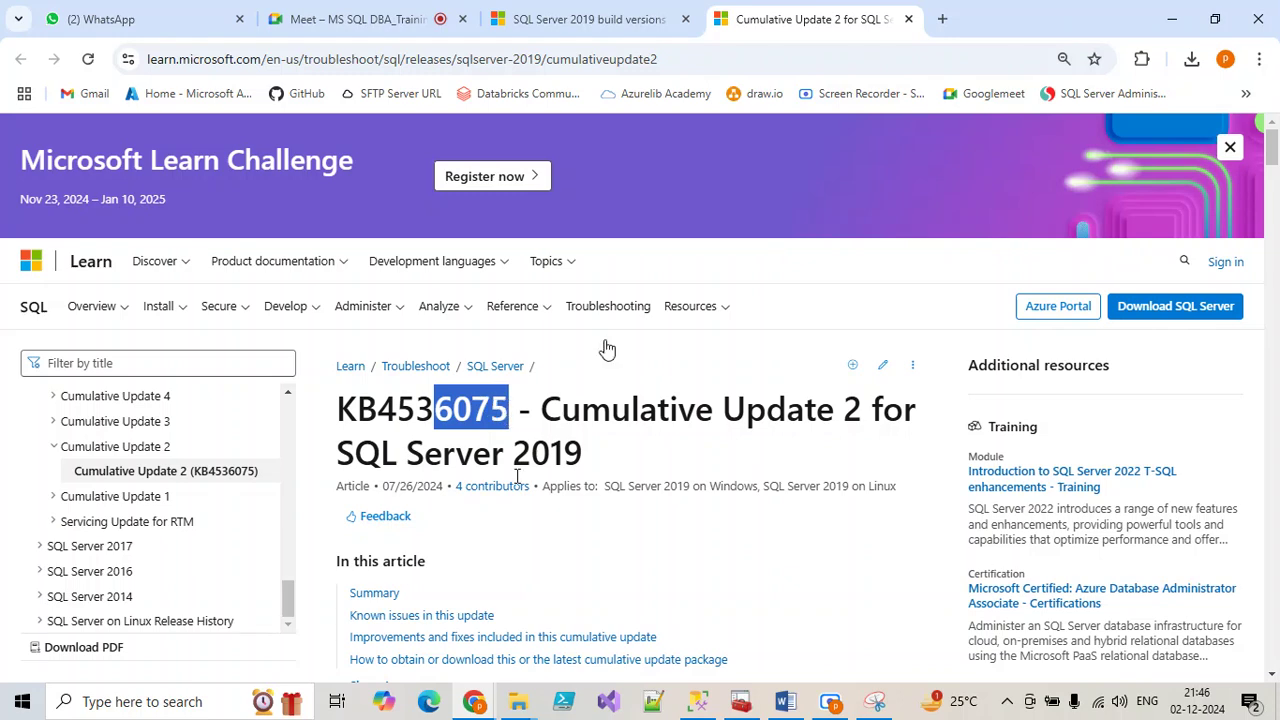
Close Snipping Tool without saving the snip
click(875, 703)
right_click(875, 703)
click(828, 662)
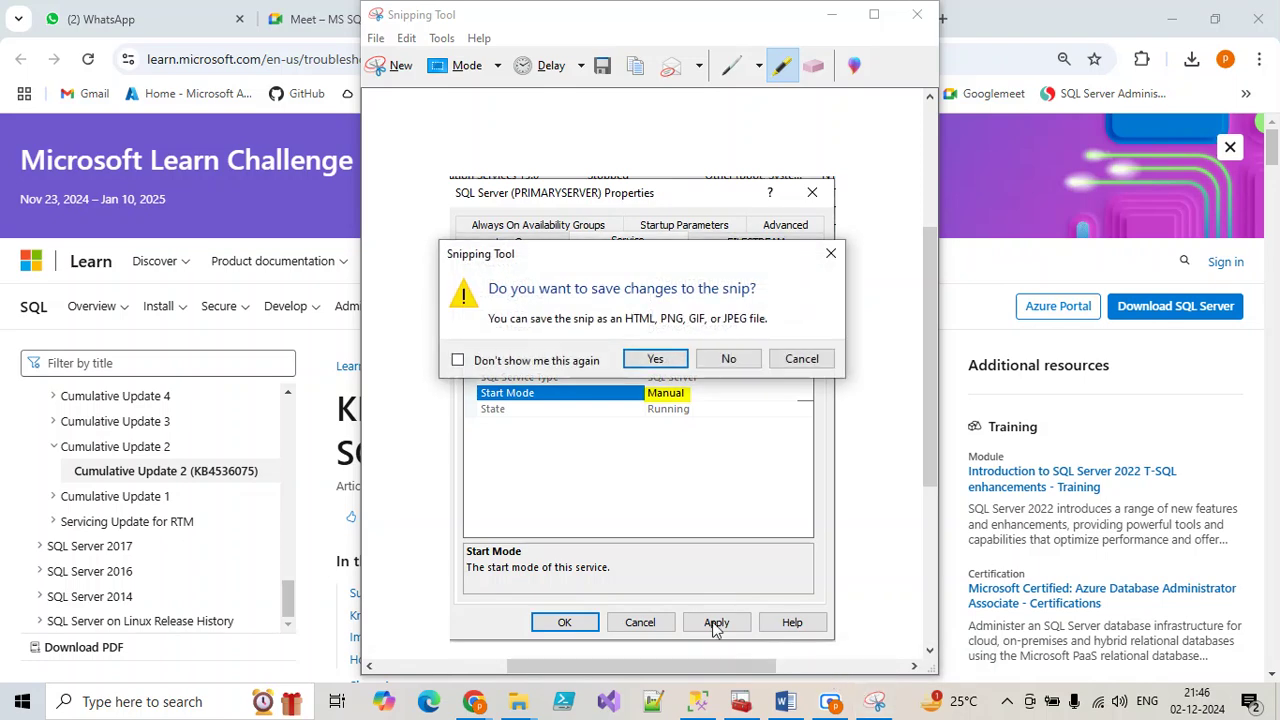
click(728, 359)
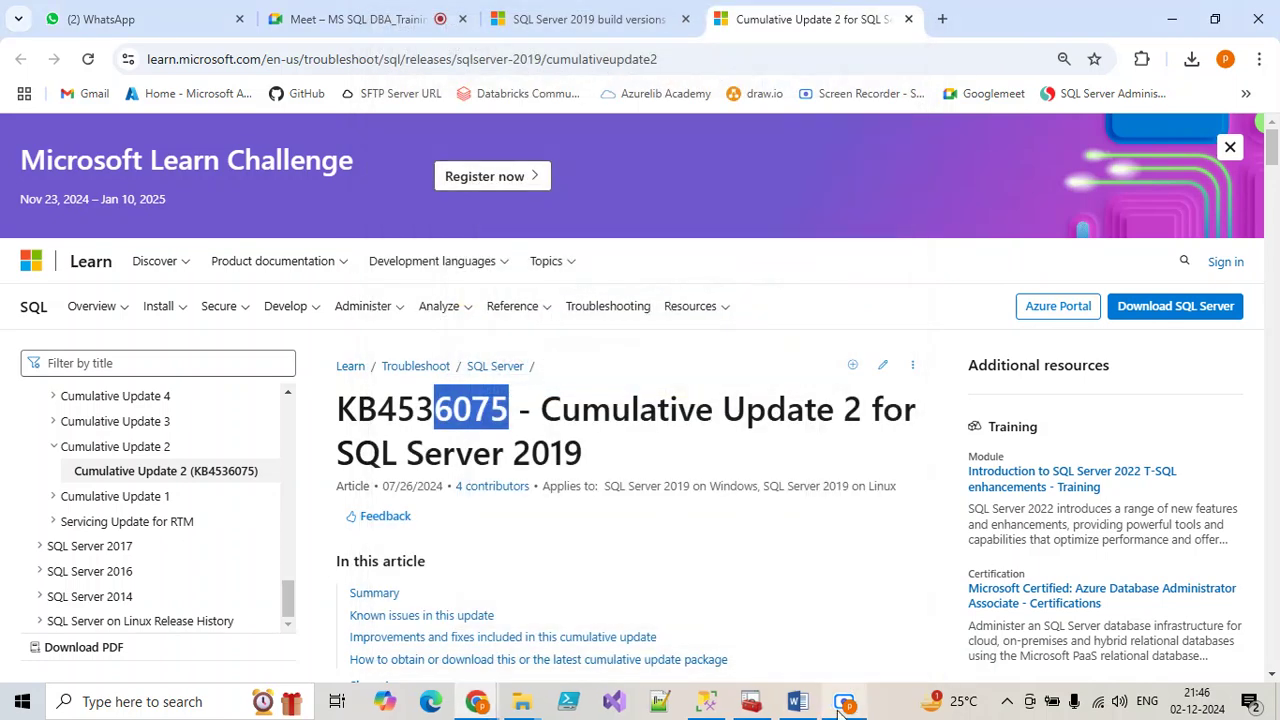
Switch to the MSI files missing window in File Explorer and close it
click(521, 703)
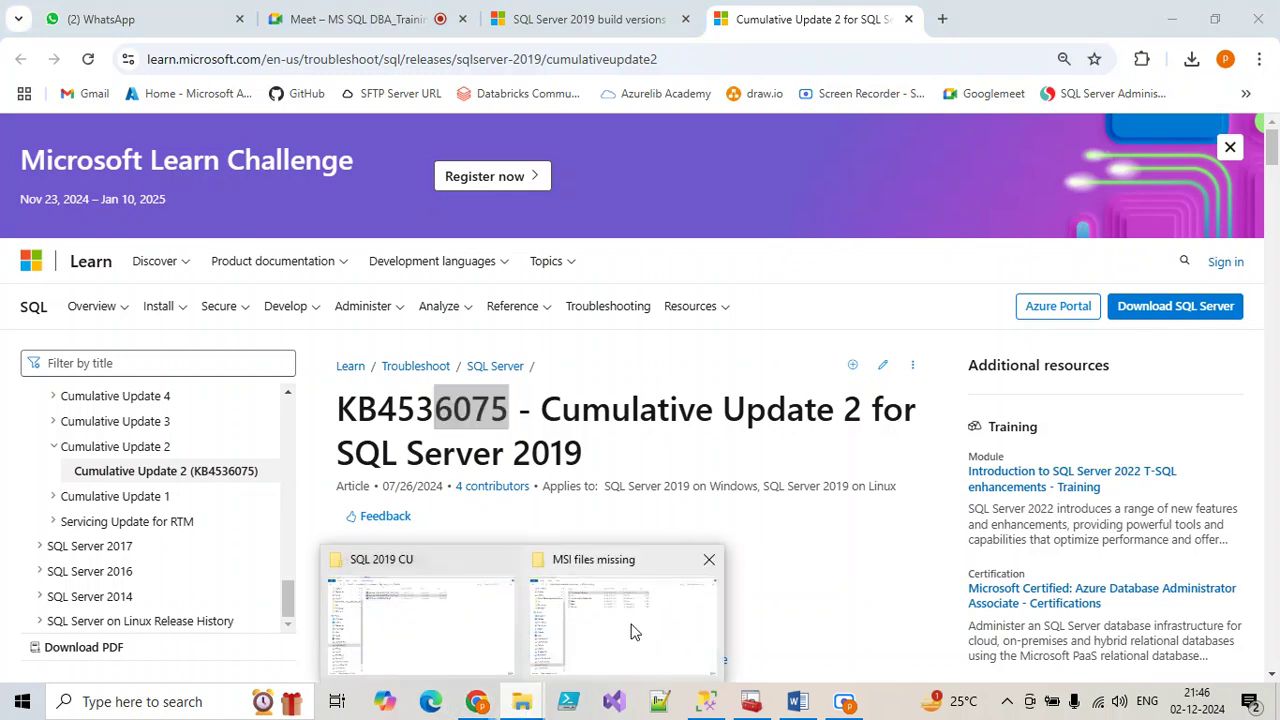
click(631, 632)
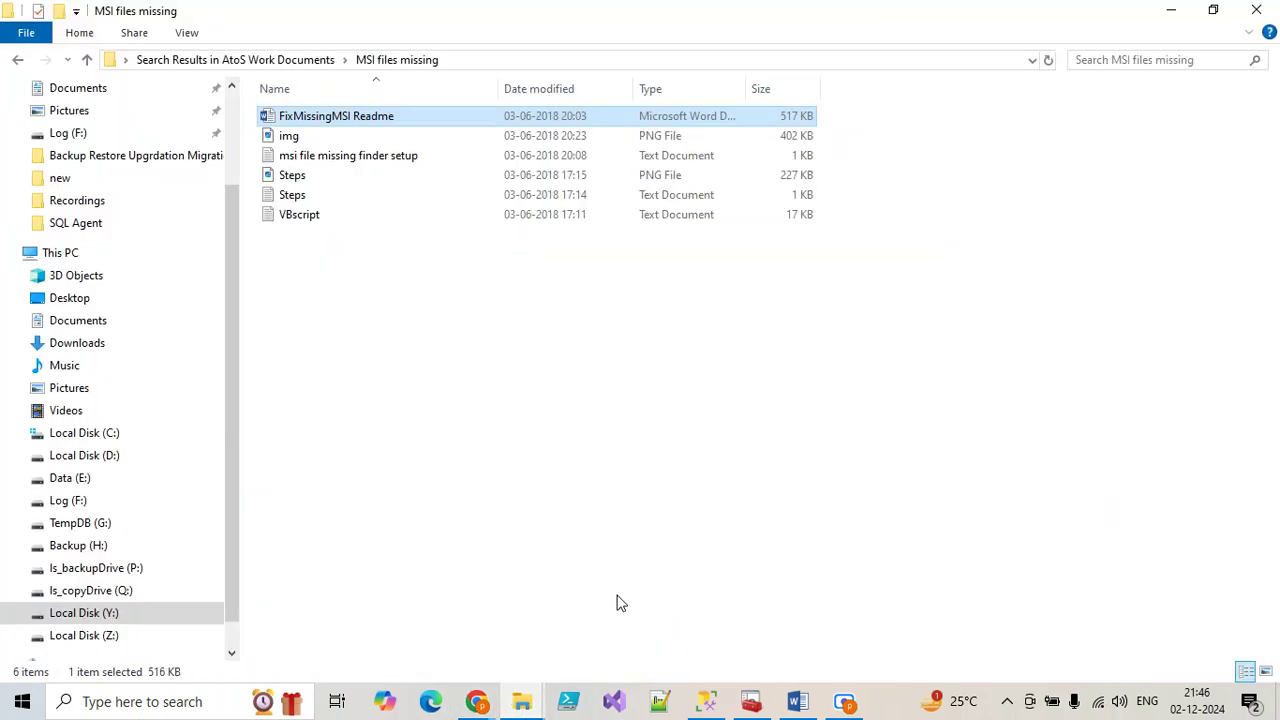
click(1237, 18)
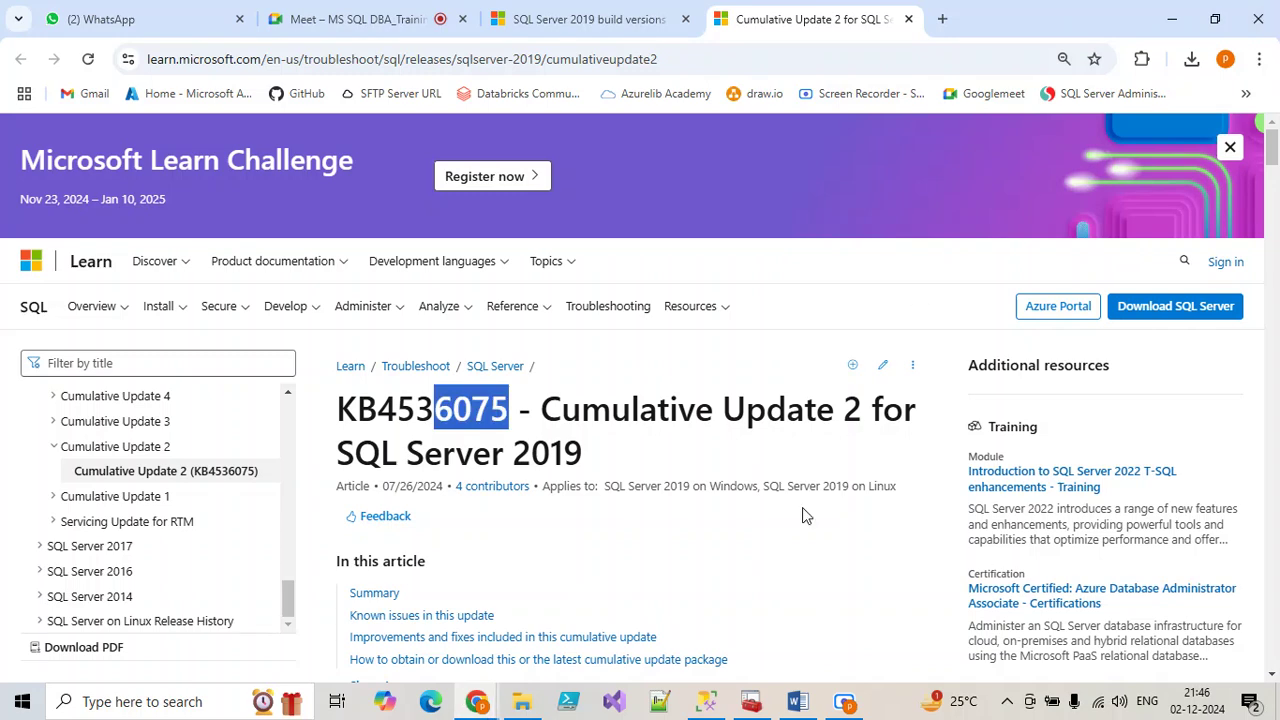
Check on the CU2 package launch and examine the table of fixes in the CU2 article
click(518, 710)
click(888, 706)
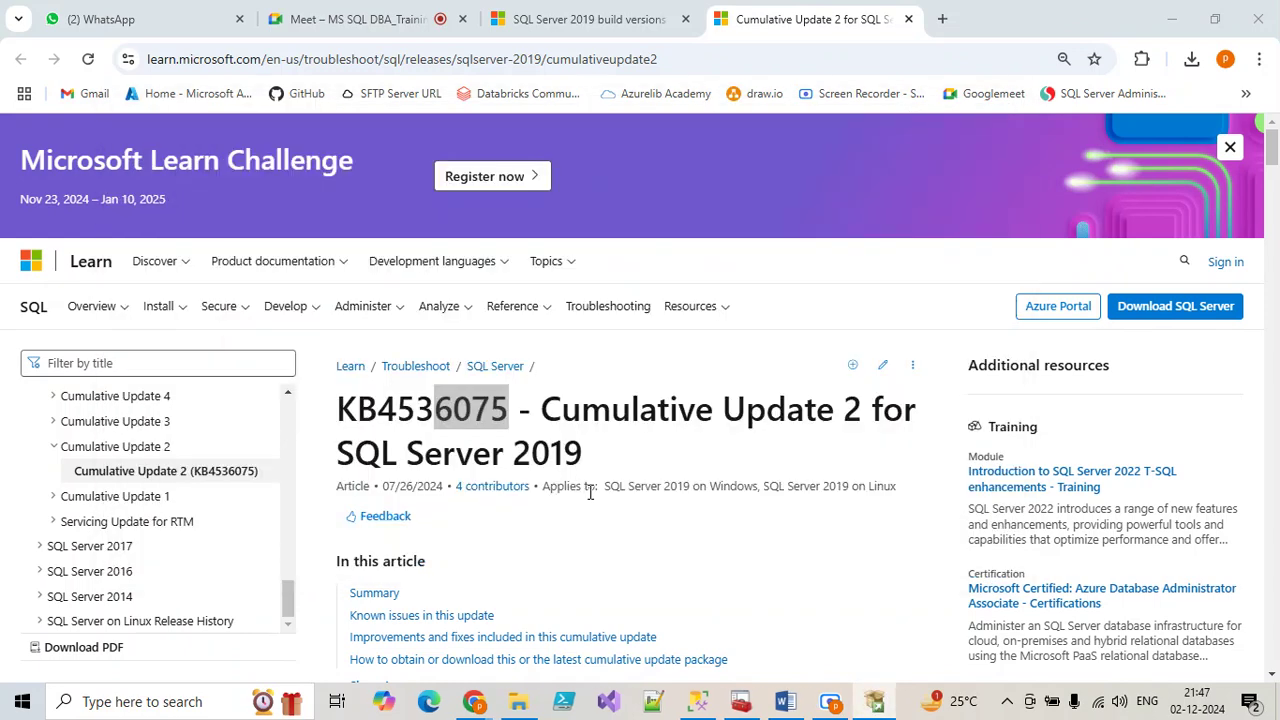
scroll(526, 348, down, 2)
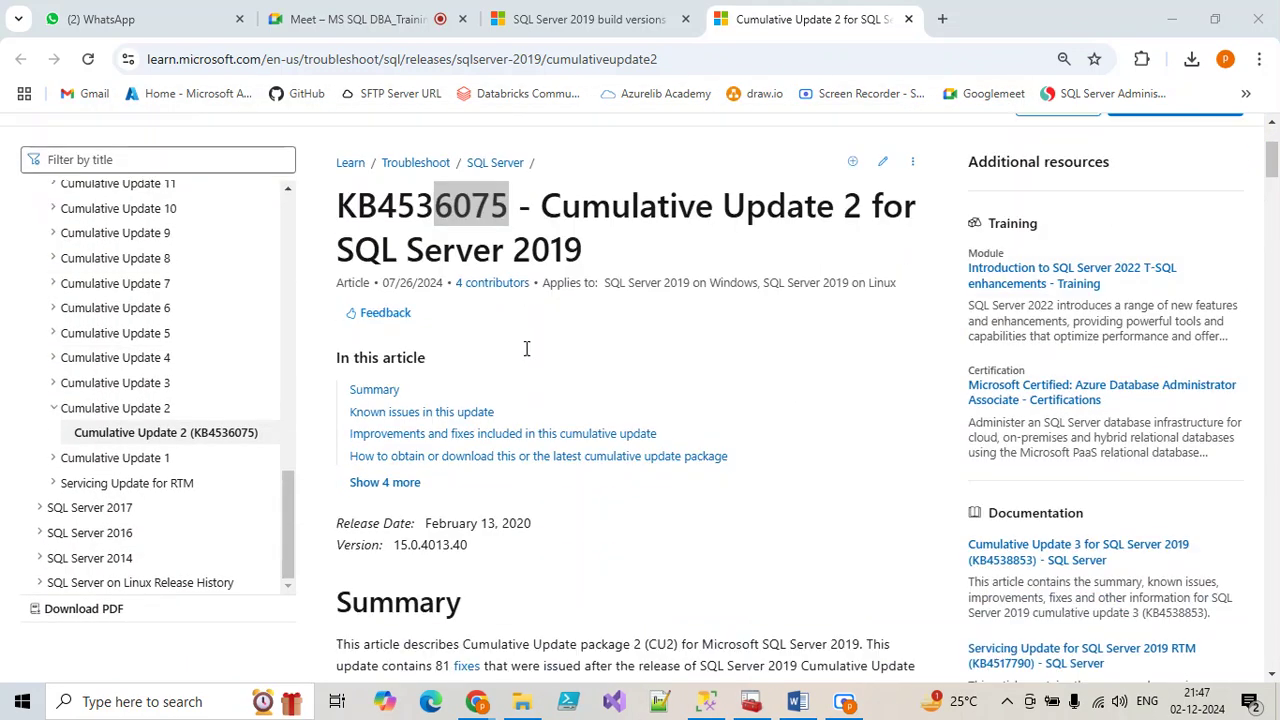
scroll(526, 348, up, 2)
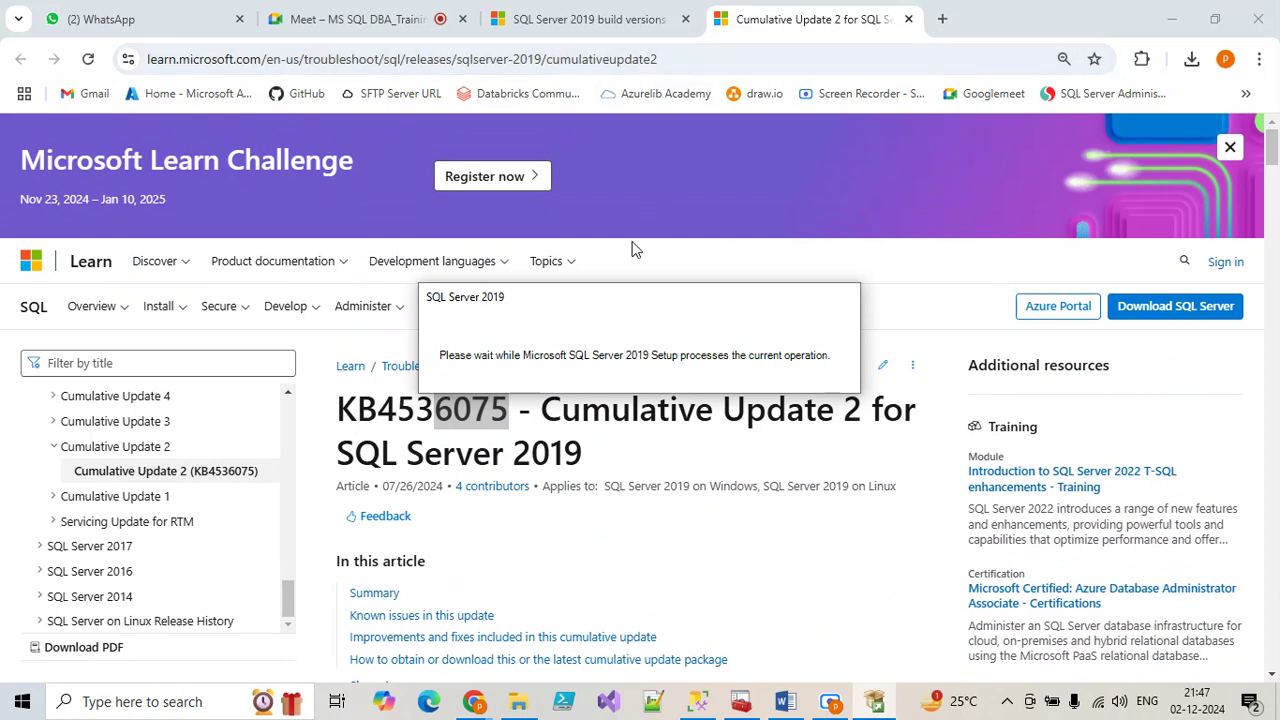
scroll(607, 400, down, 15)
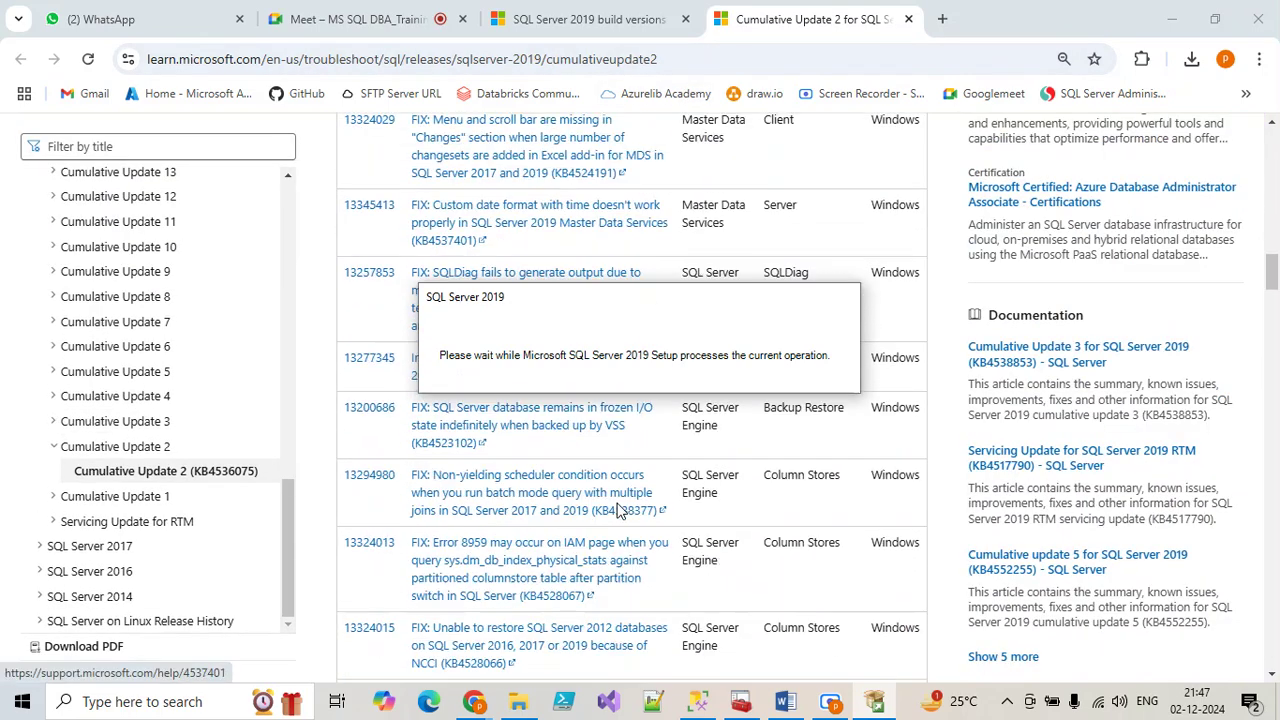
scroll(620, 510, down, 1)
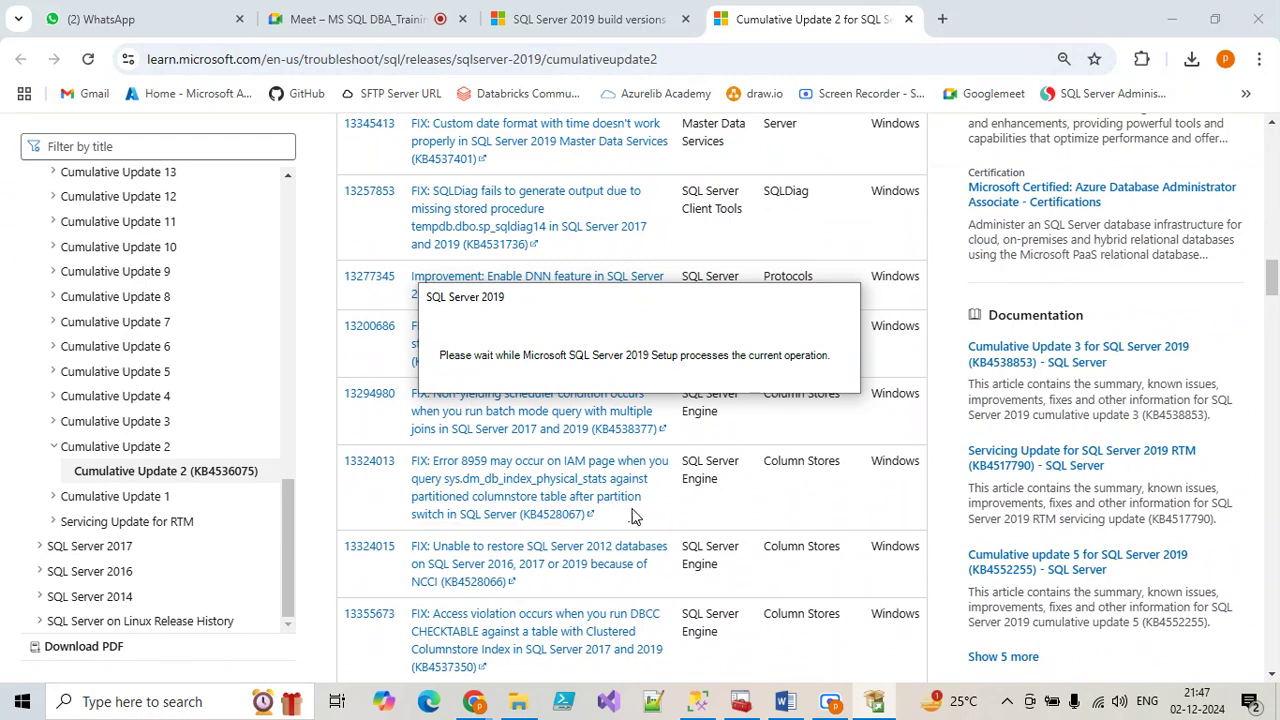
scroll(620, 512, down, 4)
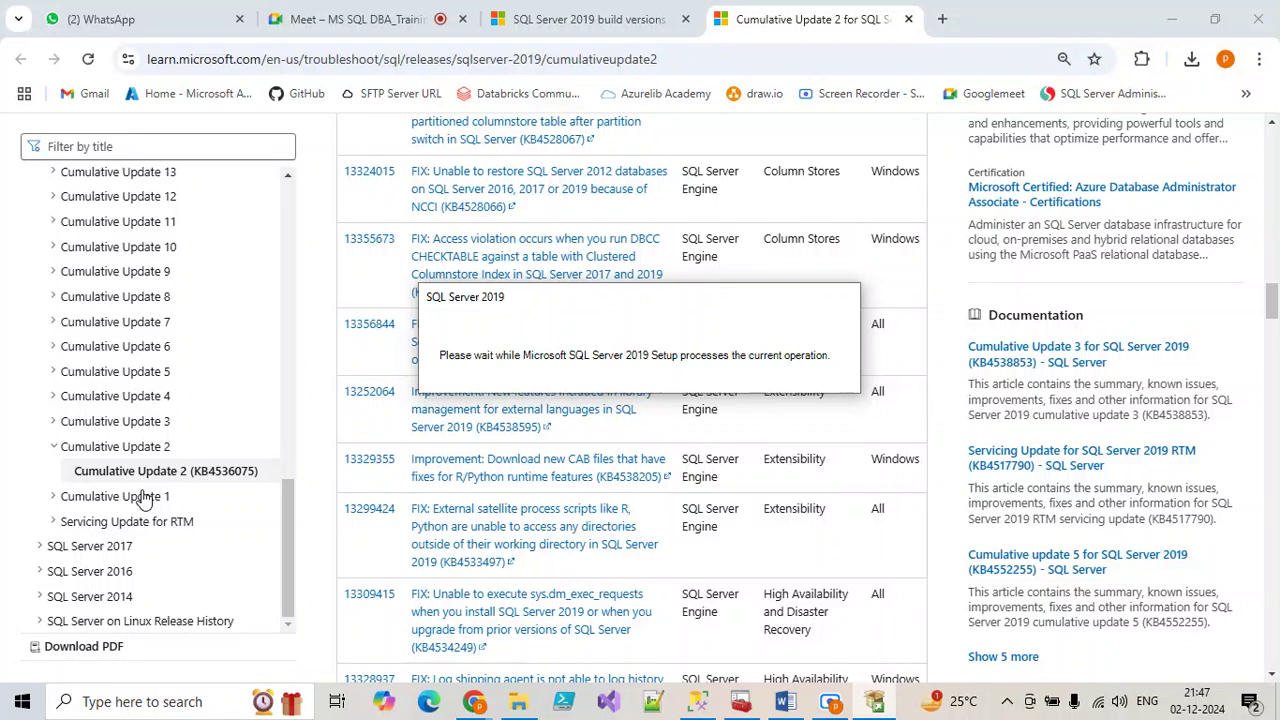
Browse the article's navigation tree, briefly expanding SQL Server 2017, and expand Cumulative Update 29 under SQL Server 2019
scroll(154, 537, up, 2)
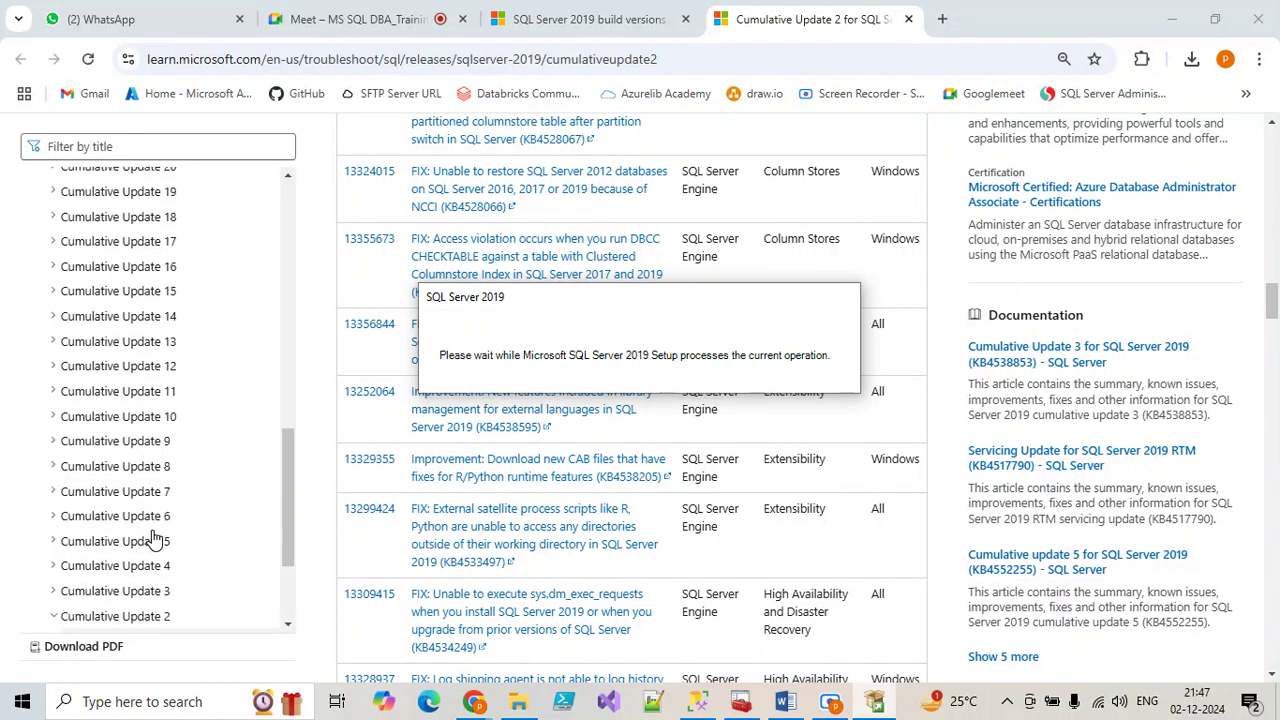
scroll(154, 537, down, 2)
click(40, 547)
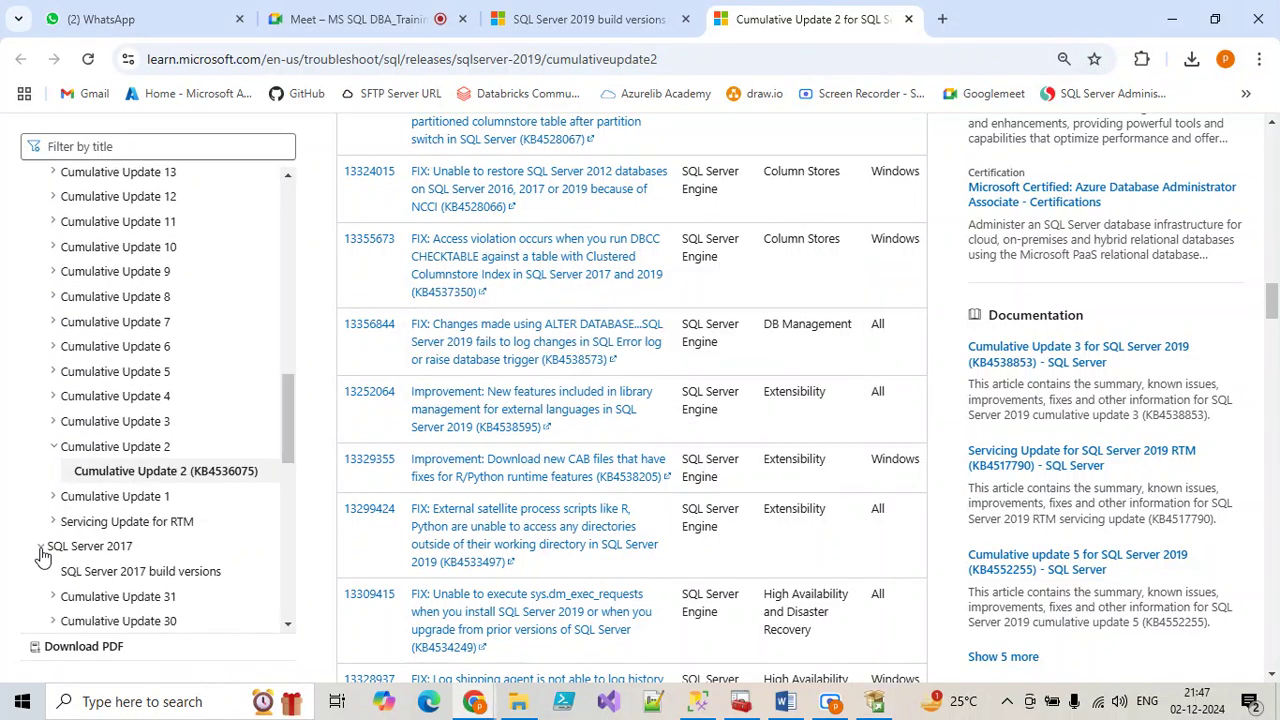
click(40, 549)
scroll(95, 495, up, 8)
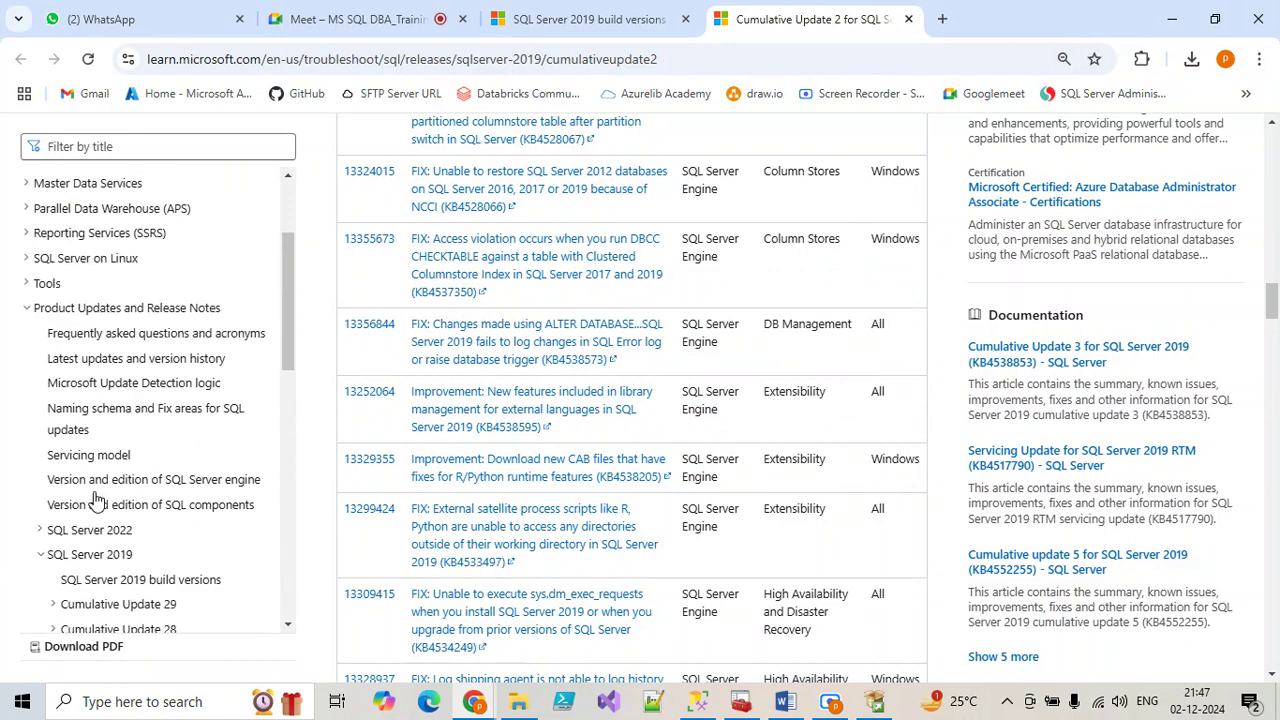
scroll(95, 495, down, 6)
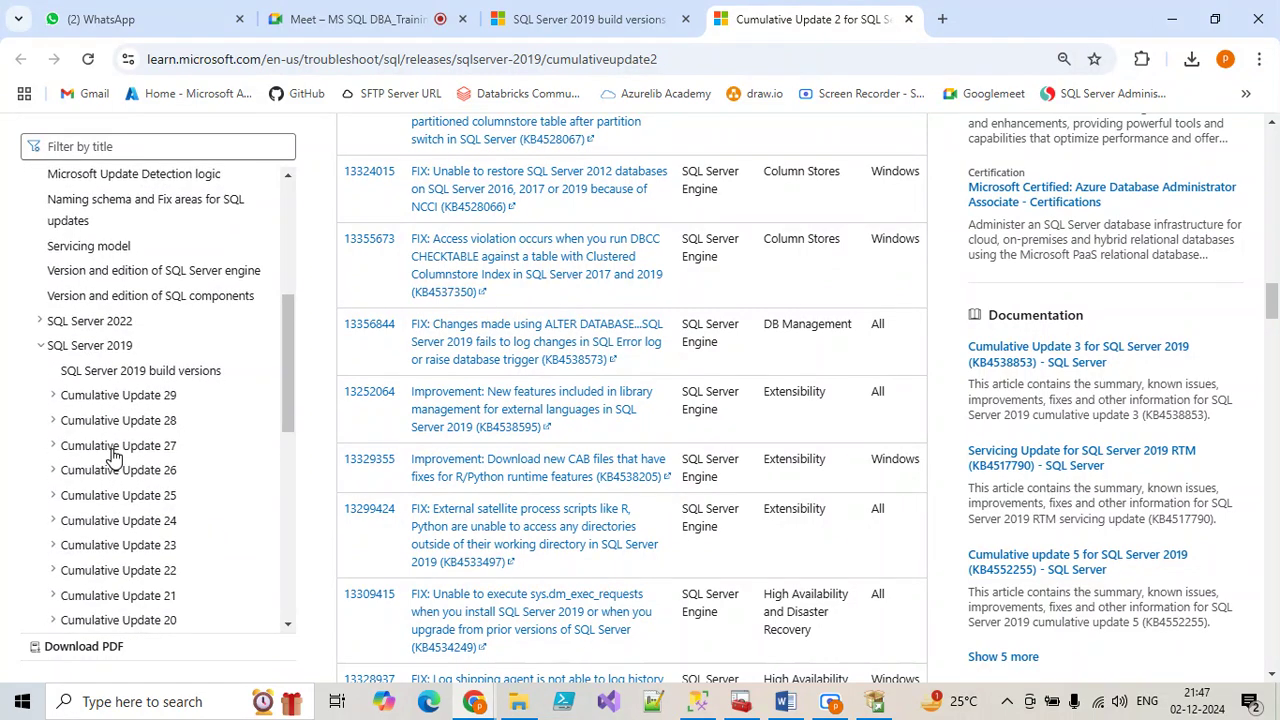
scroll(115, 455, up, 3)
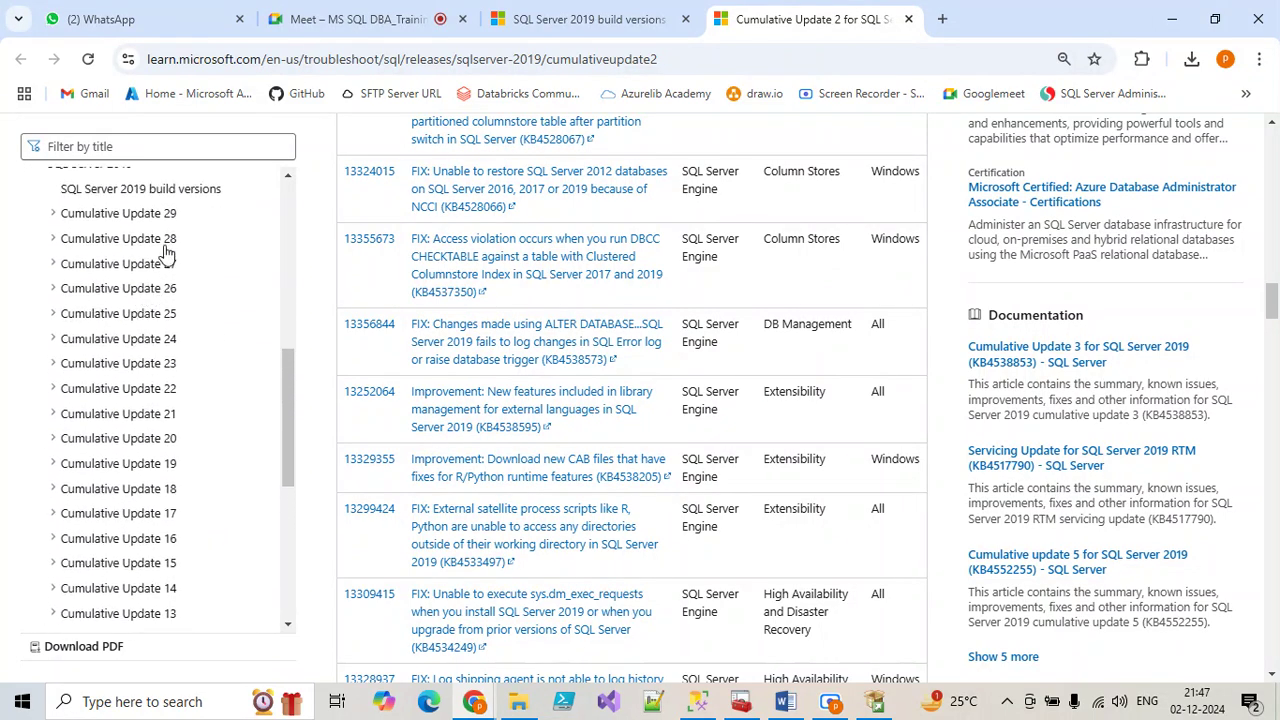
click(65, 214)
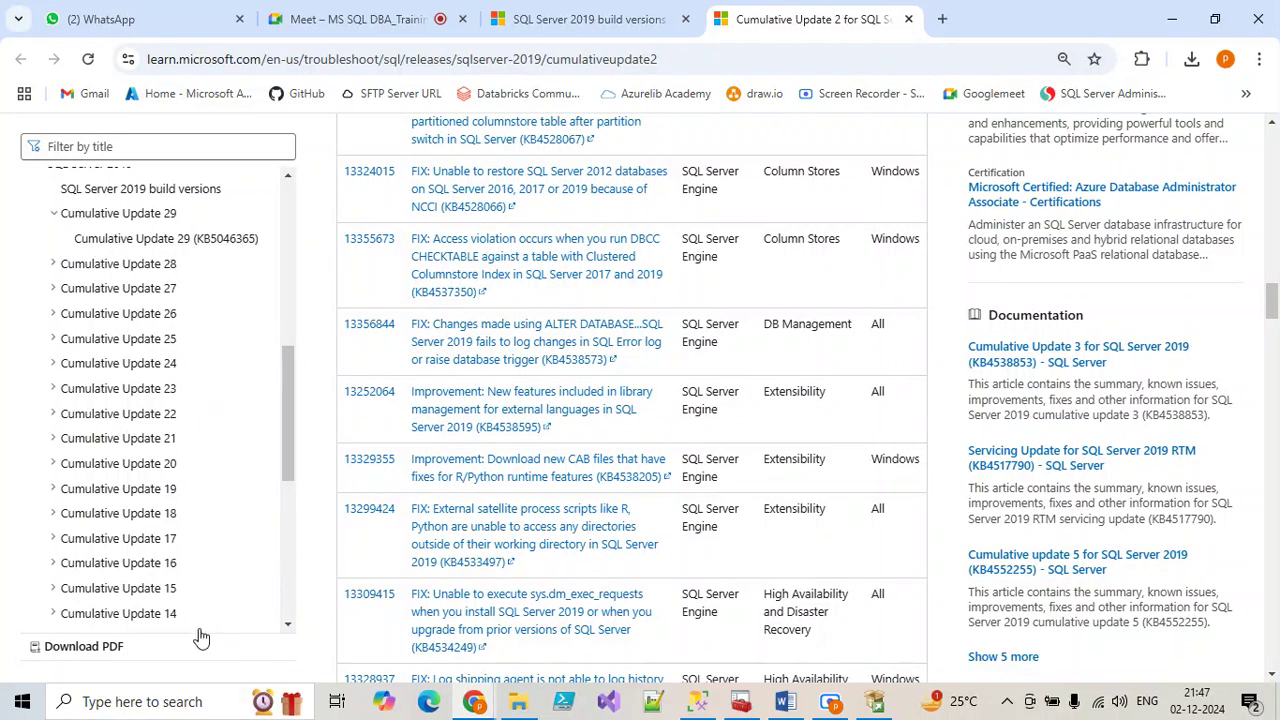
Bring the SQL Server 2019 setup progress window forward and look through the SQL Server 2019 cumulative update list
click(879, 706)
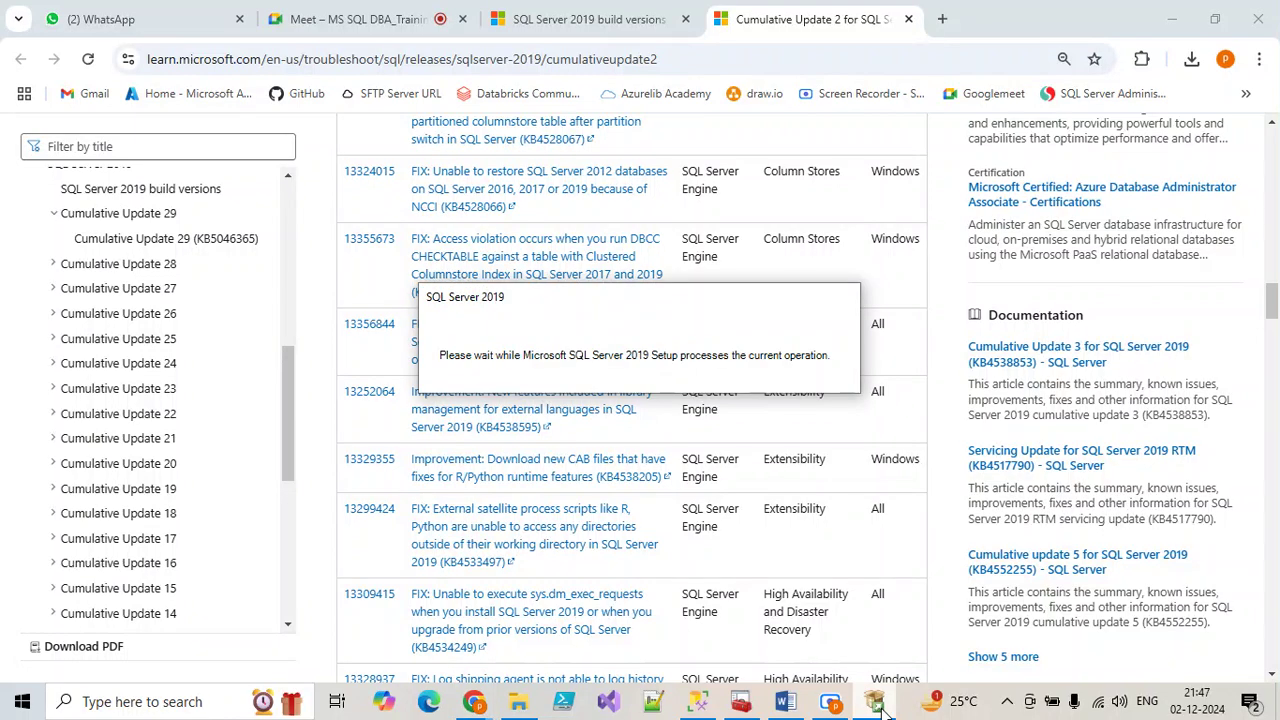
scroll(200, 560, down, 3)
scroll(194, 574, up, 4)
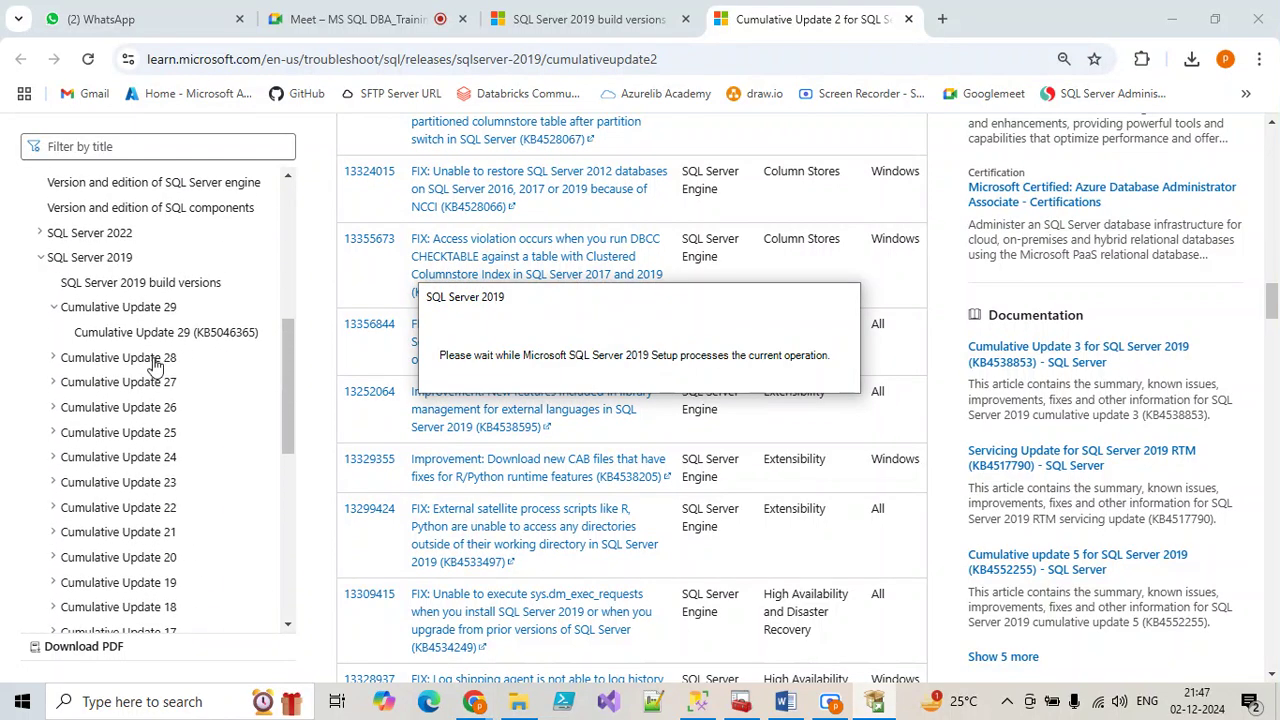
Switch to the SQL 2019 CU folder in File Explorer and compare the sizes of the KB4527376, KB4536075 and KB5046365 packages
click(518, 701)
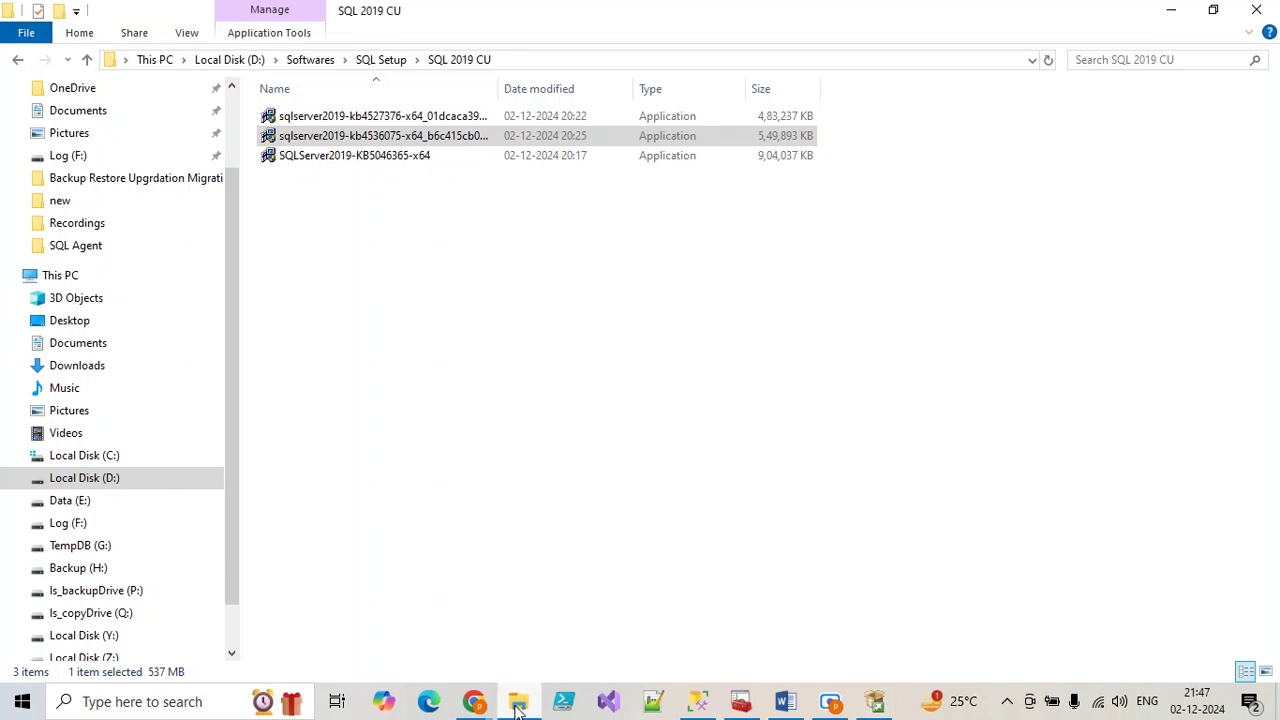
click(441, 258)
click(395, 157)
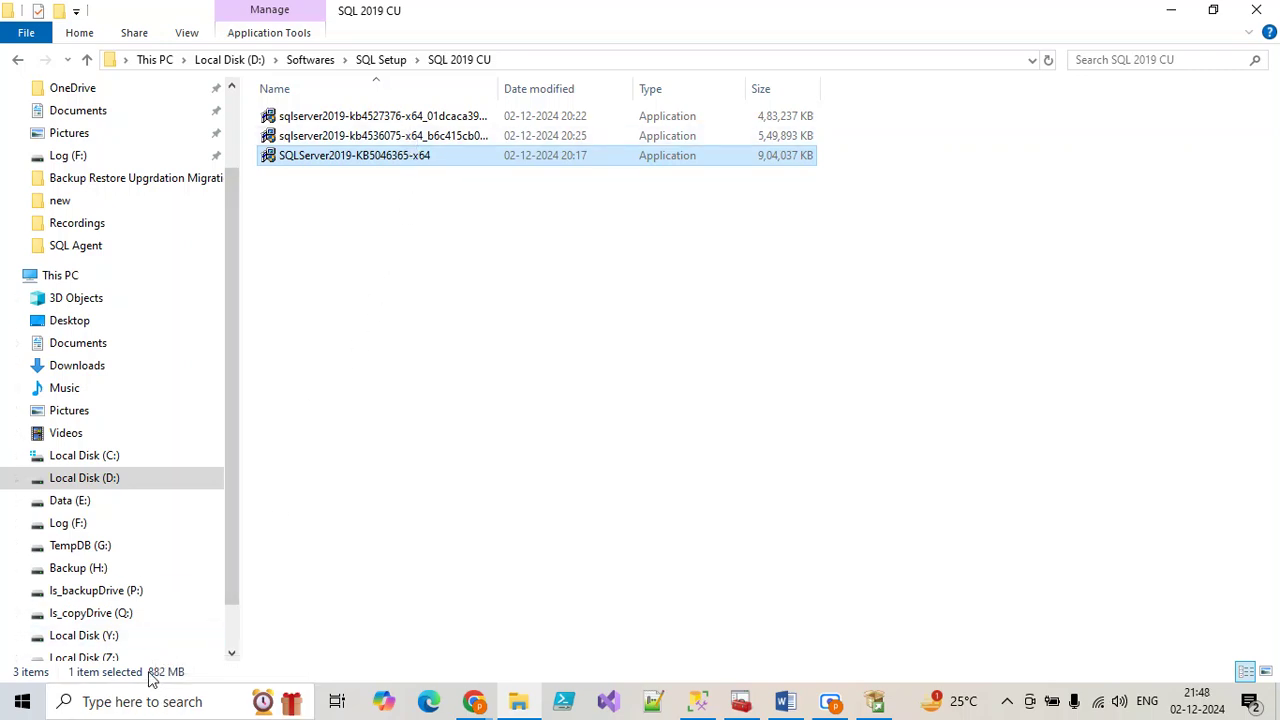
click(340, 120)
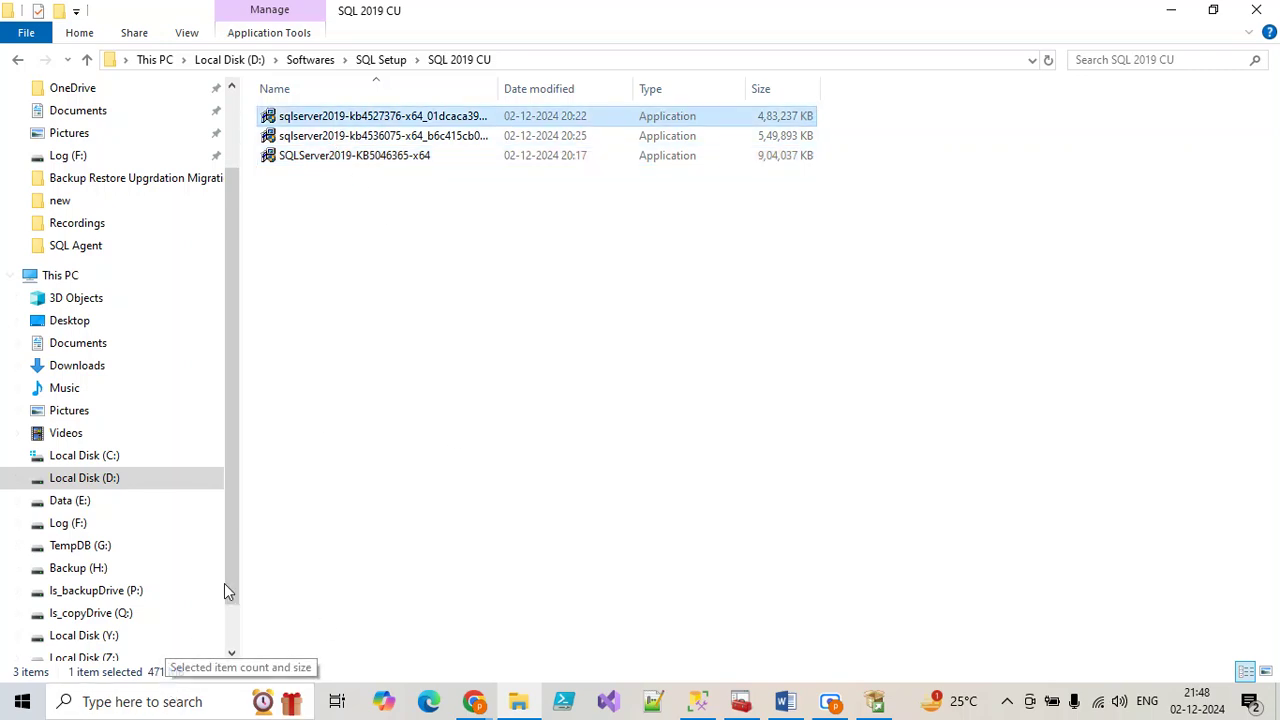
click(476, 137)
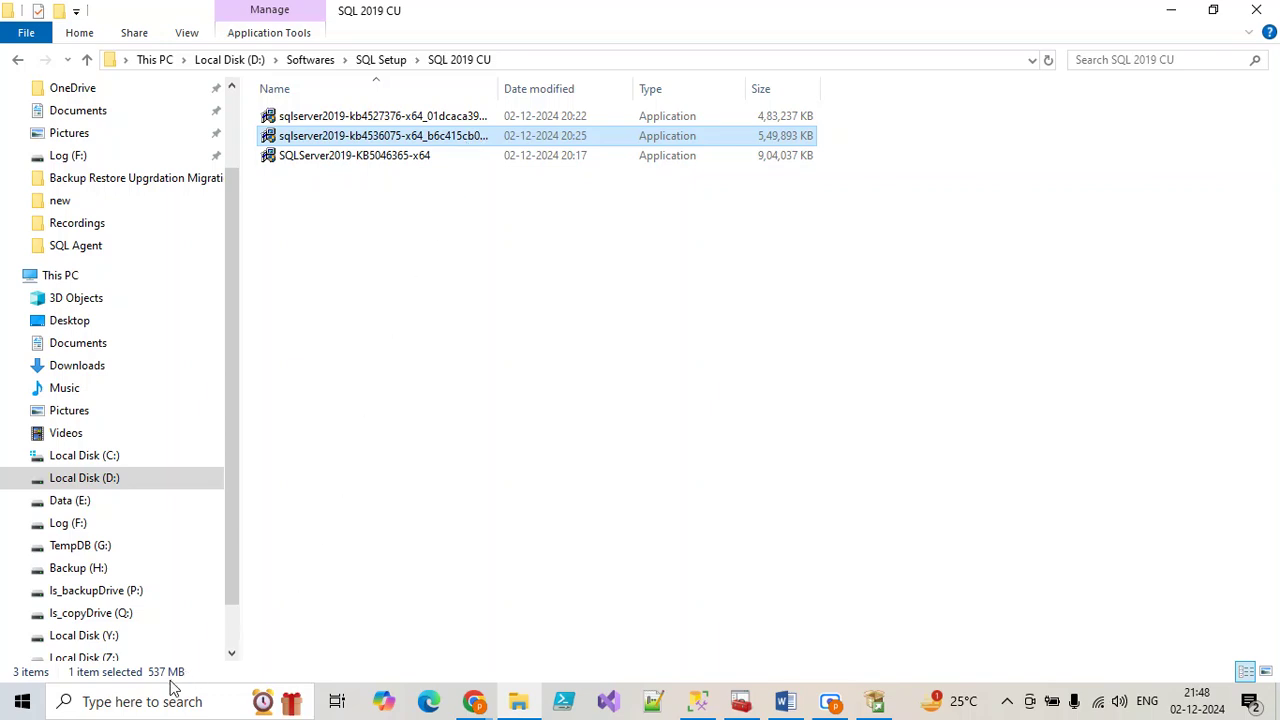
click(413, 166)
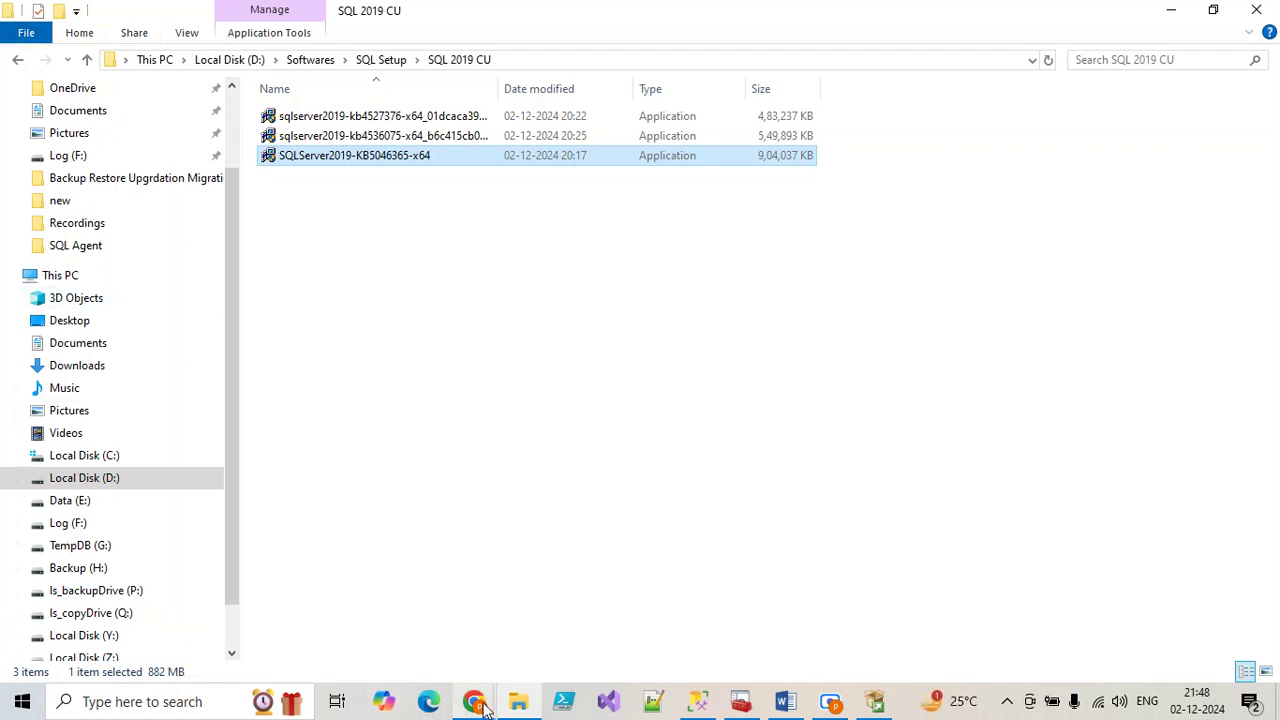
Return to the CU2 article in Chrome and review the rest of the fixes table through to the download section
mouse_move(484, 707)
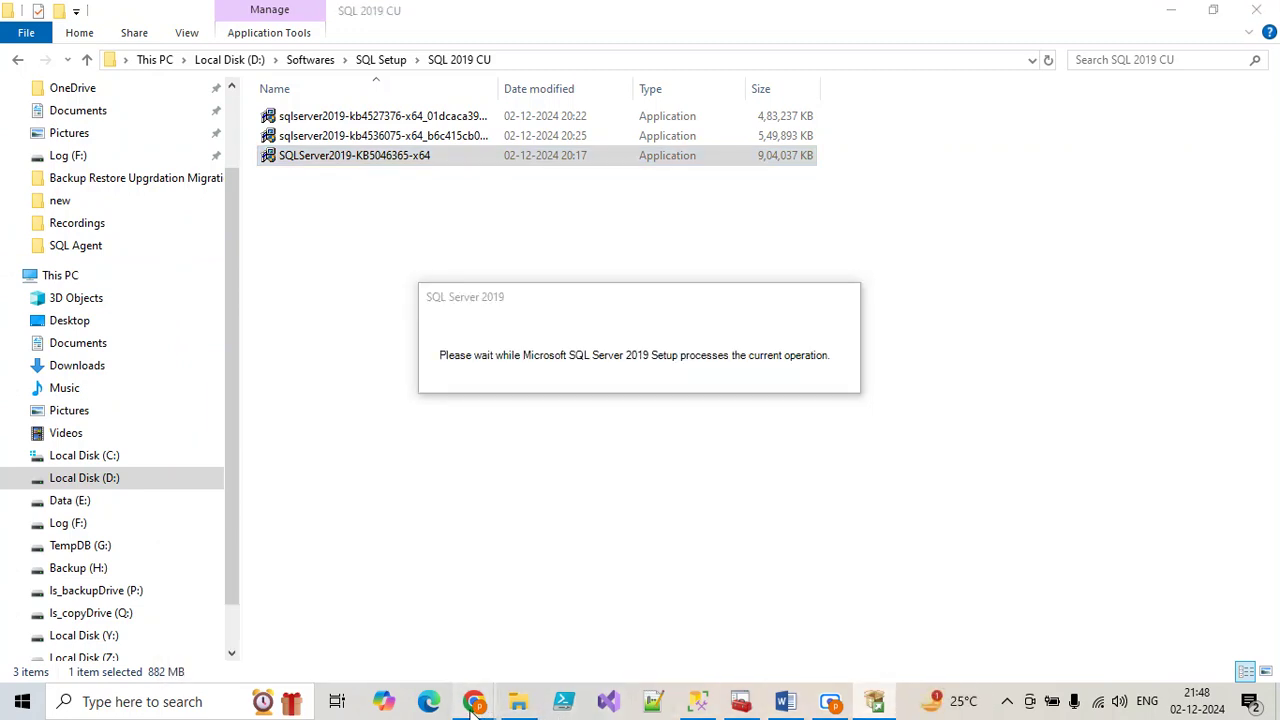
click(346, 597)
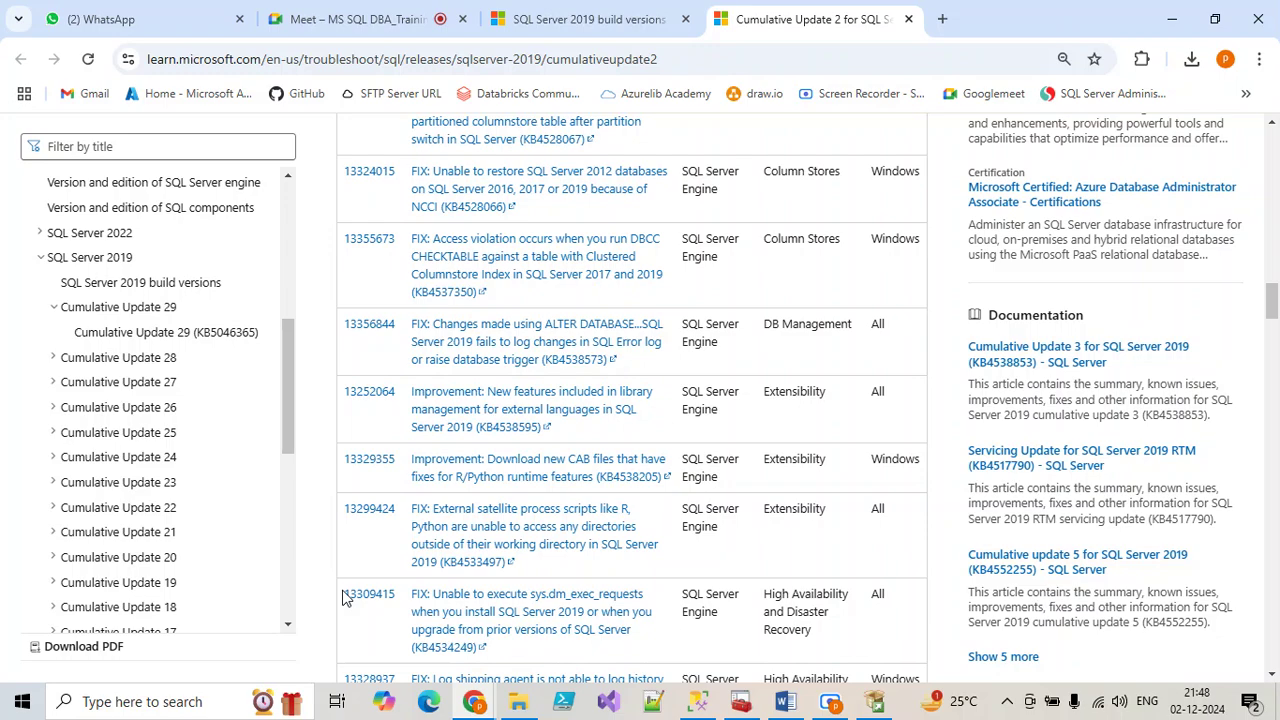
scroll(183, 551, down, 3)
scroll(629, 394, up, 5)
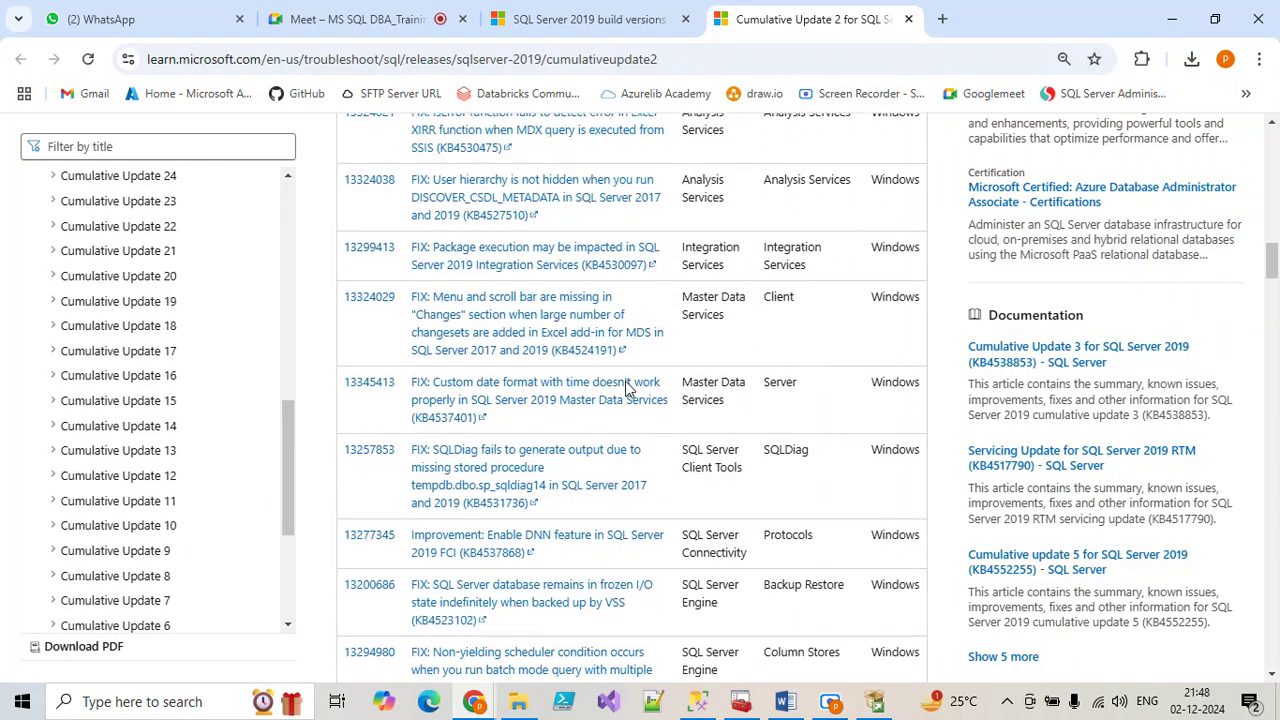
scroll(630, 386, up, 8)
scroll(640, 388, down, 12)
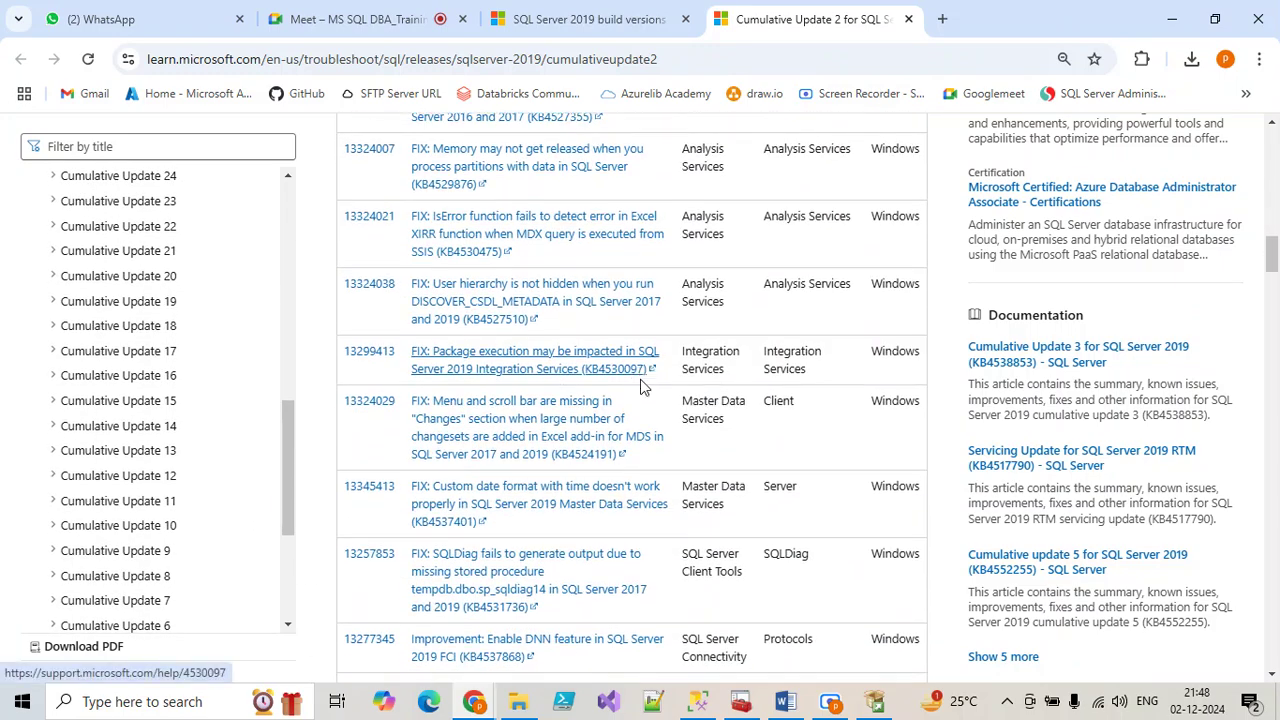
scroll(648, 388, down, 10)
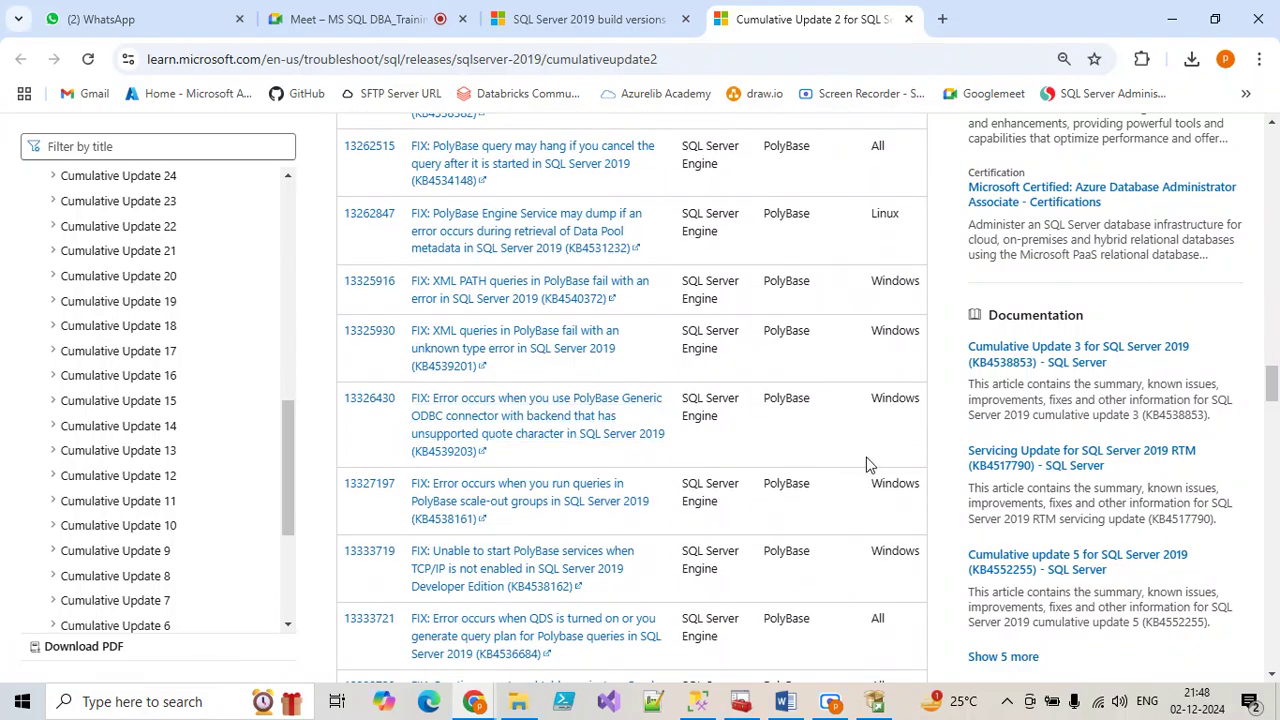
scroll(867, 462, down, 1)
scroll(867, 462, down, 12)
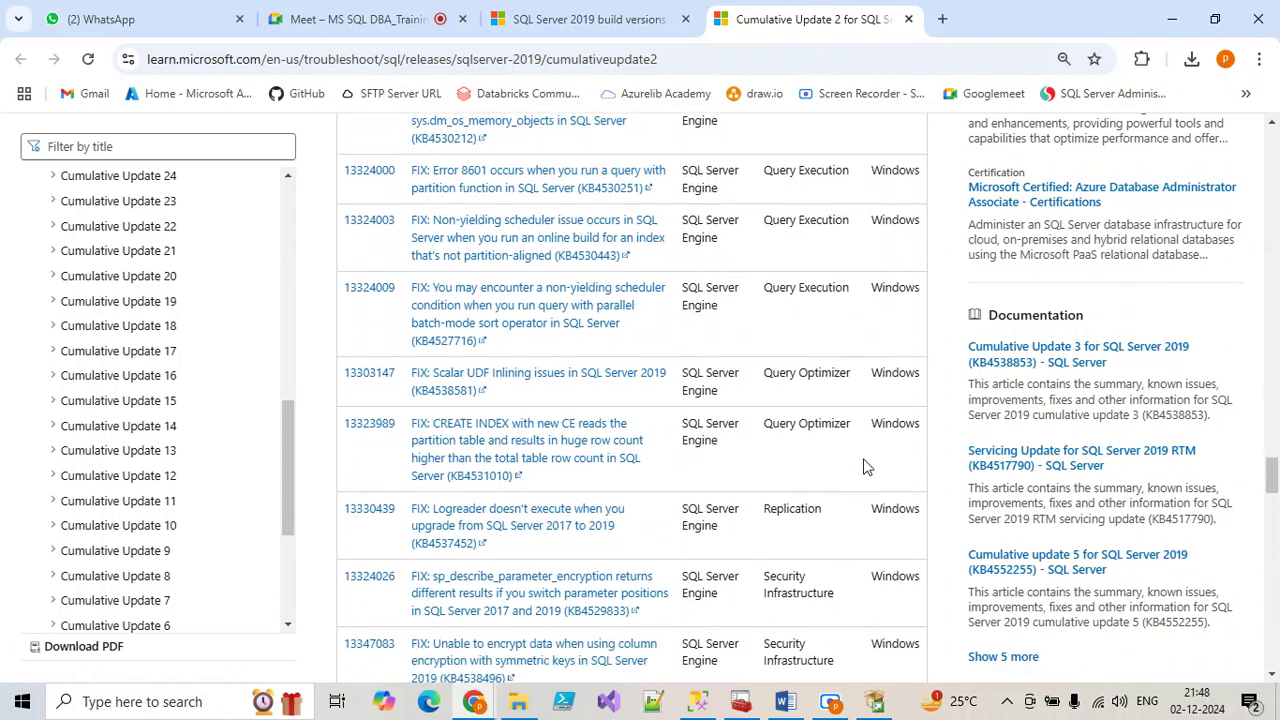
scroll(862, 467, down, 12)
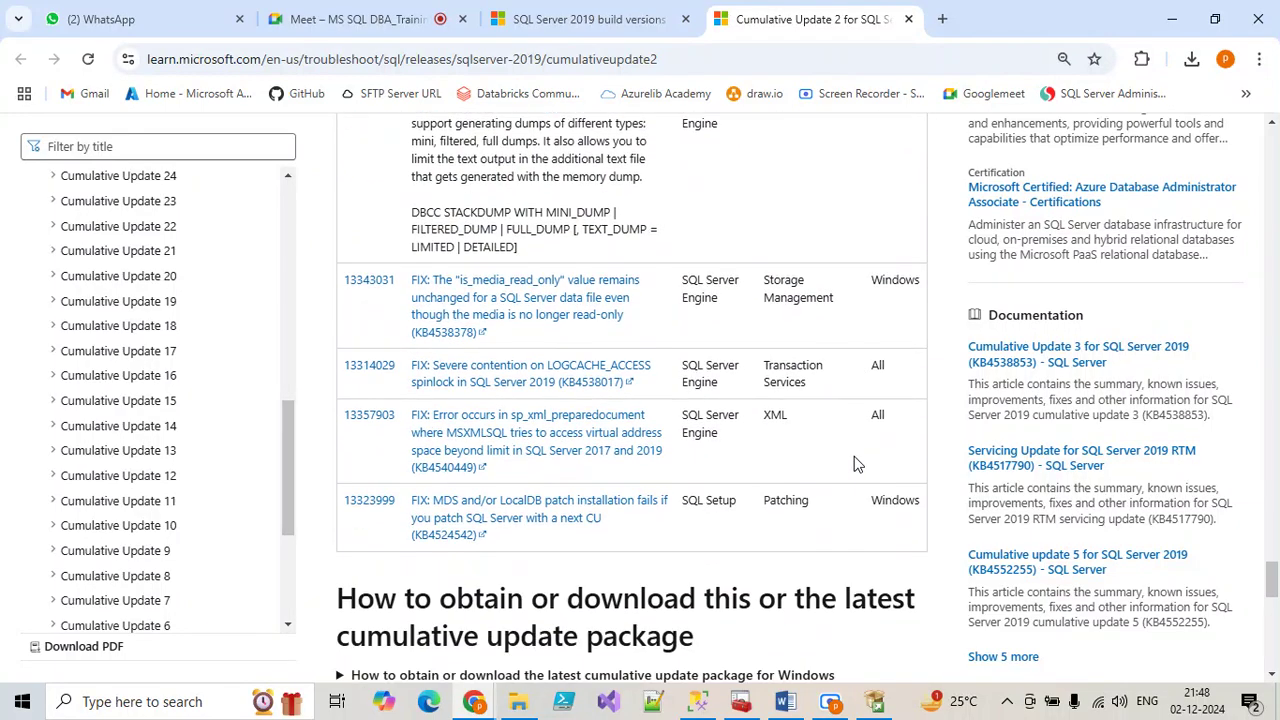
scroll(856, 463, down, 3)
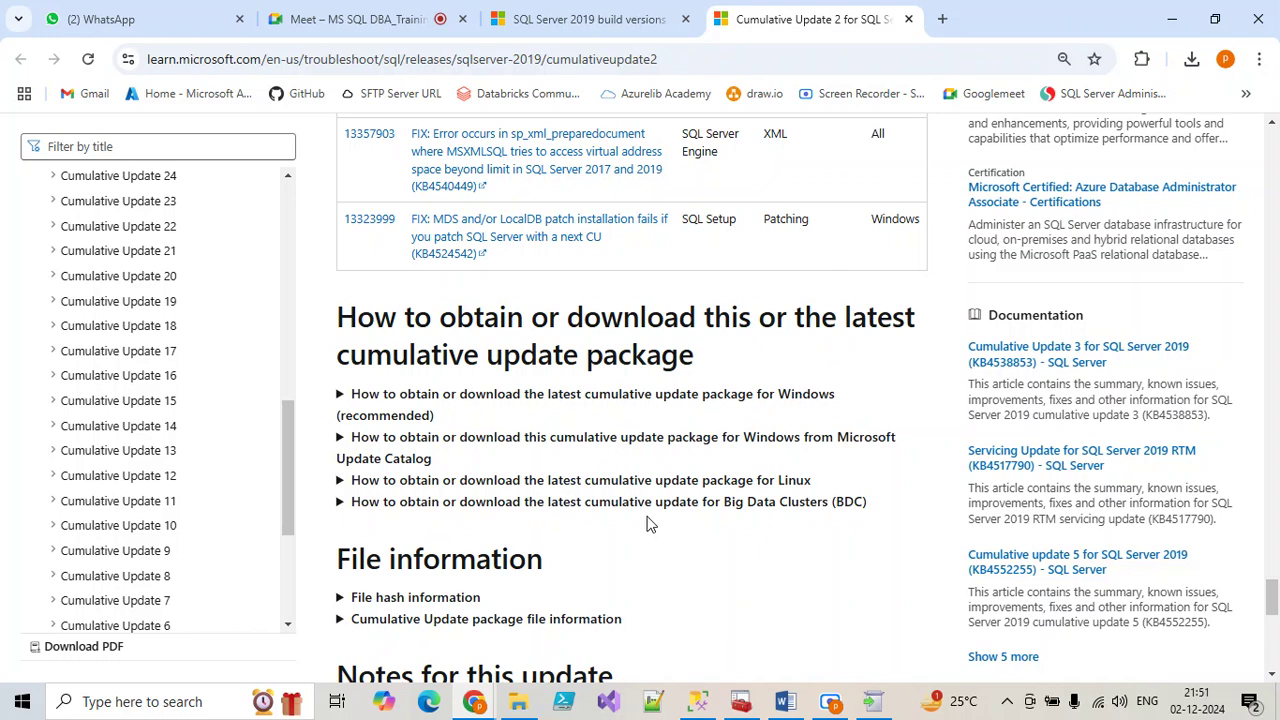
In the SQL Server 2019 update wizard, accept the license terms, keep all instances selected and start the update
click(876, 708)
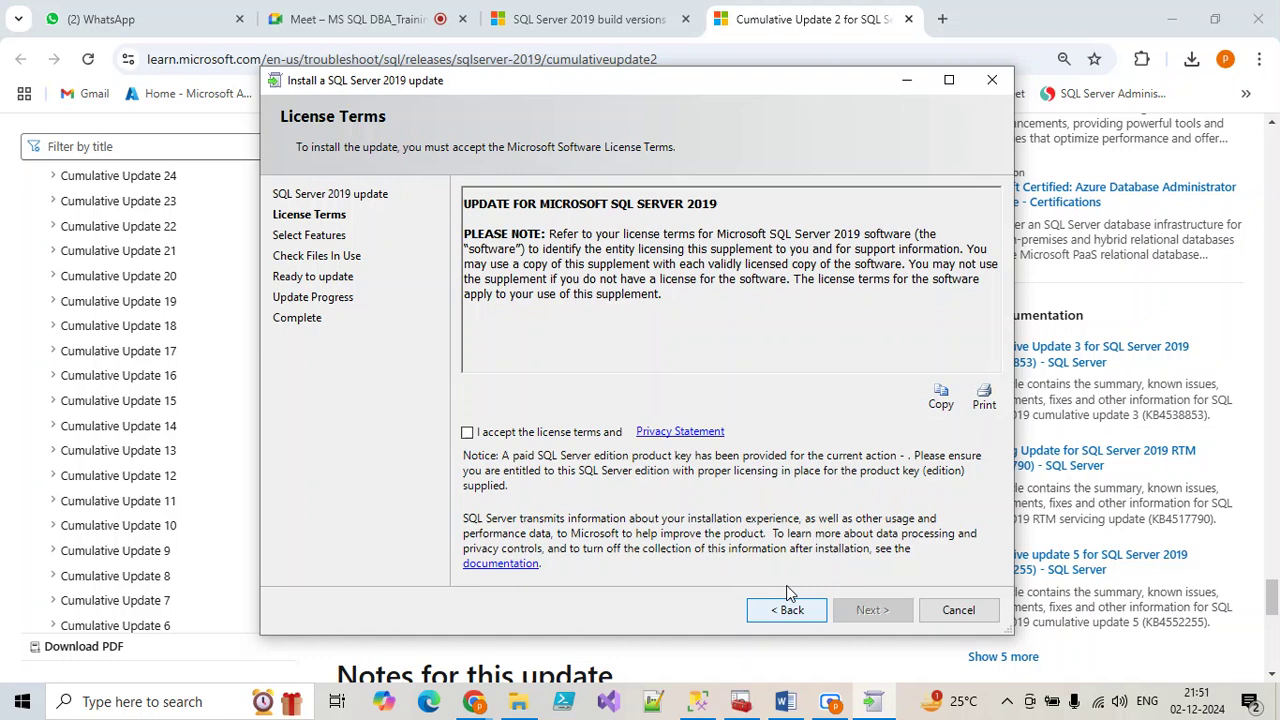
click(467, 432)
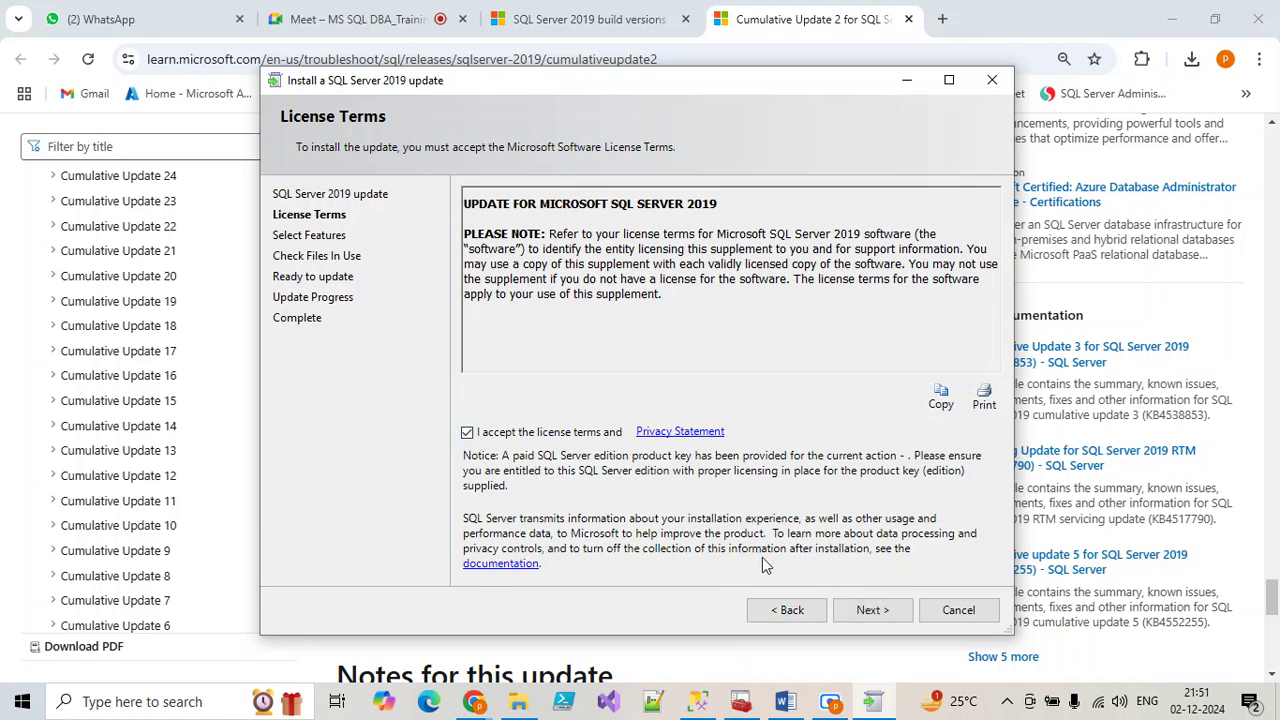
click(878, 610)
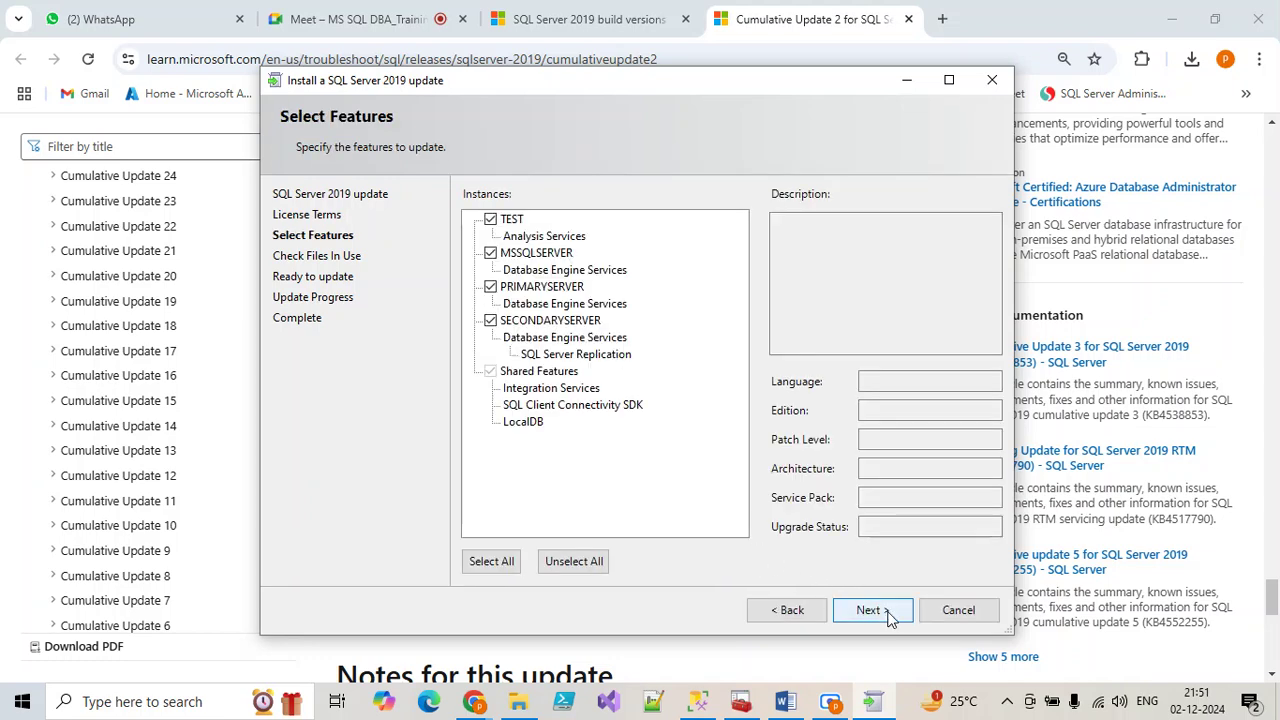
click(888, 612)
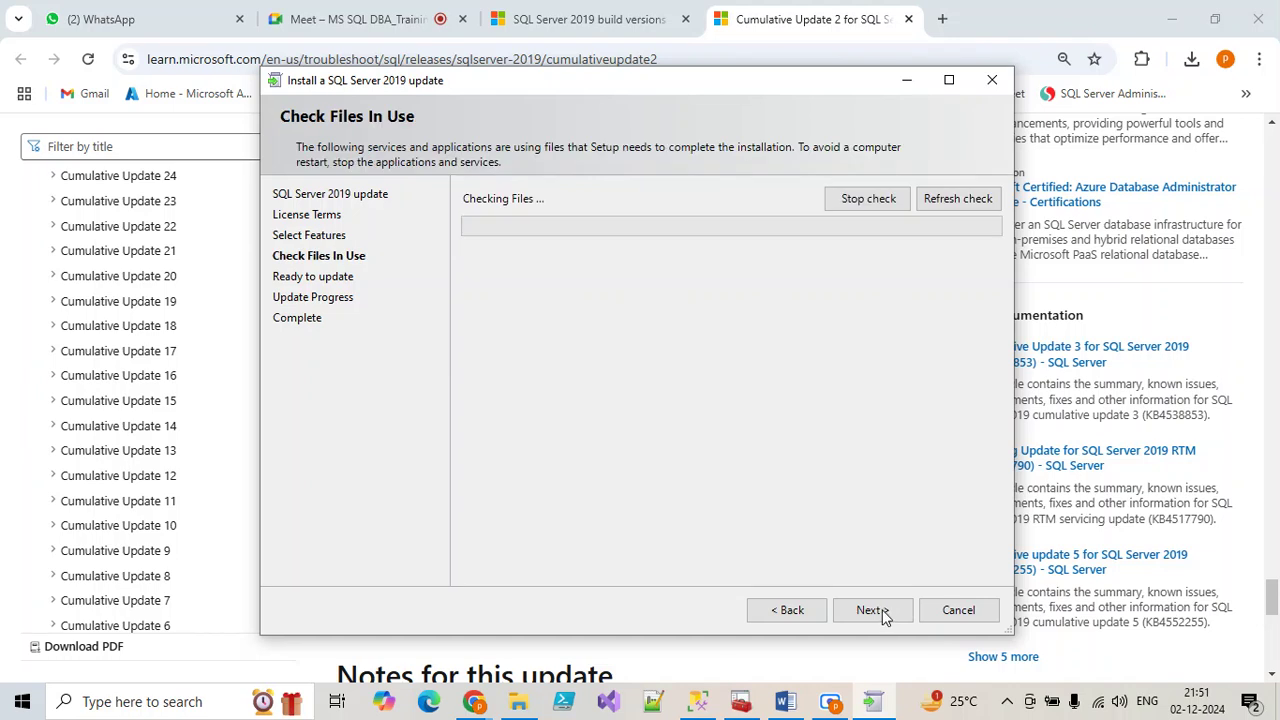
click(872, 610)
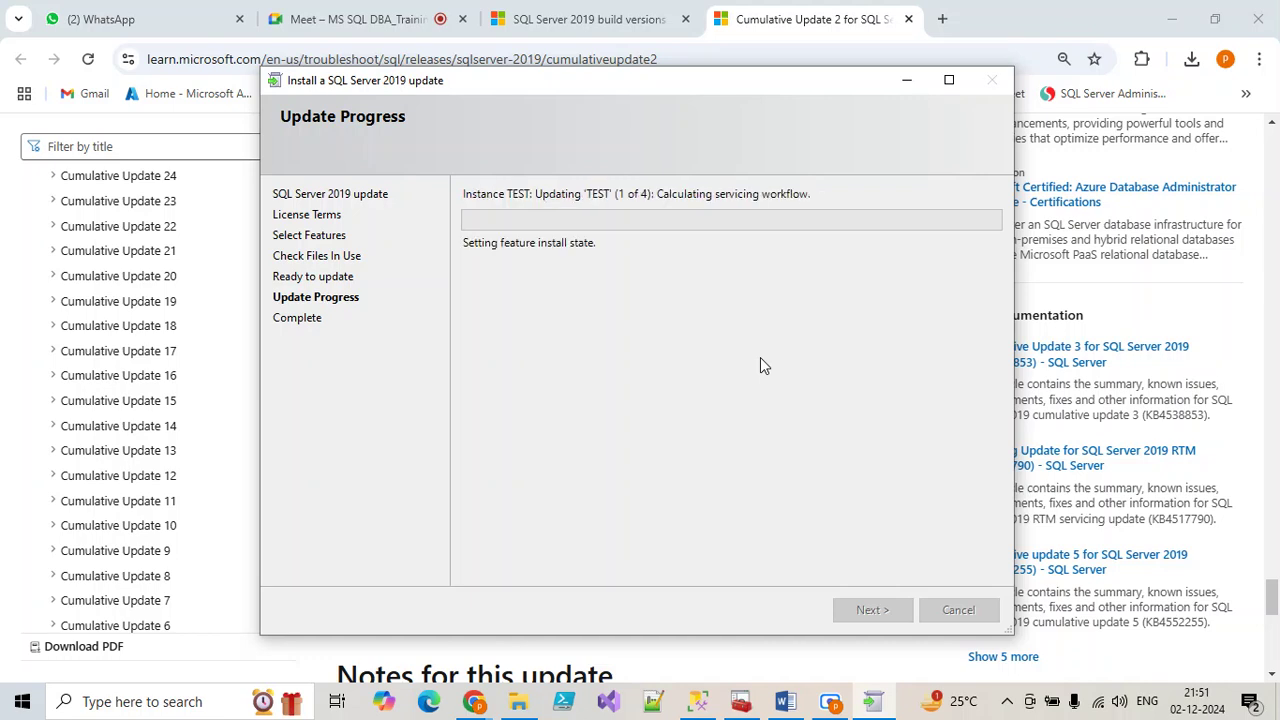
Look at the SQL Server Patching document in Word and check the progress of the SQL Server 2019 update
click(870, 706)
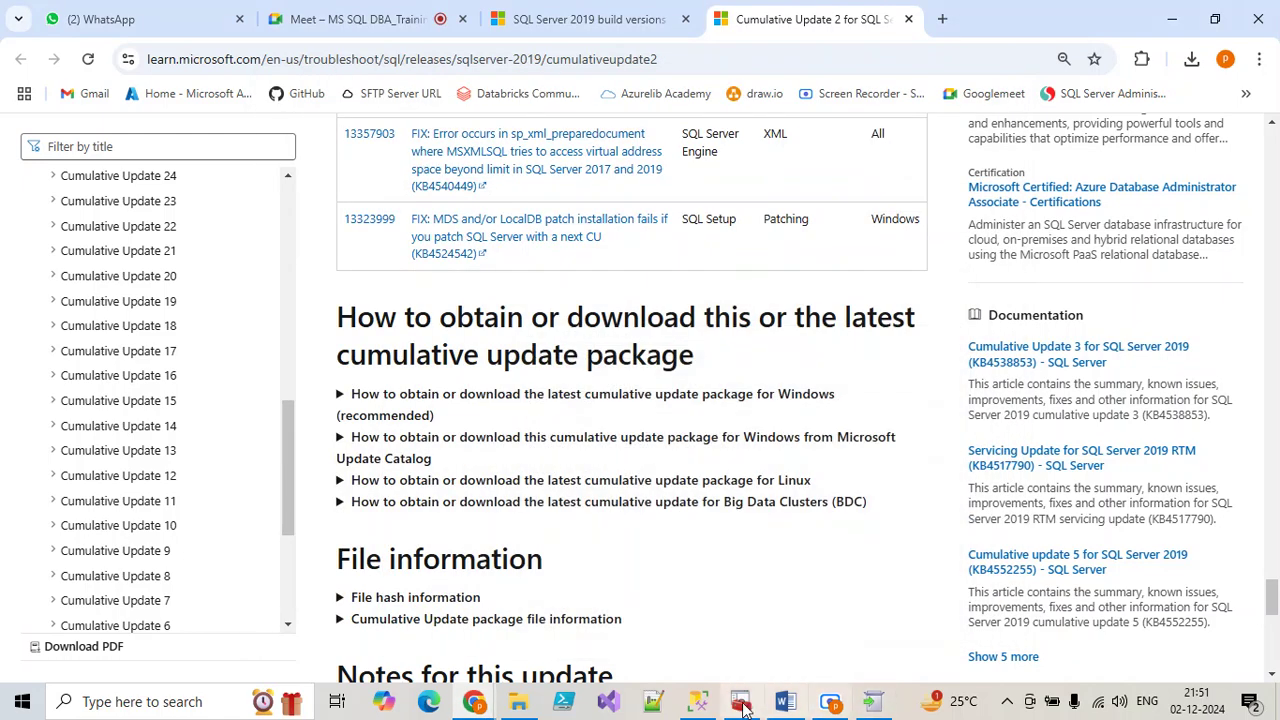
click(785, 705)
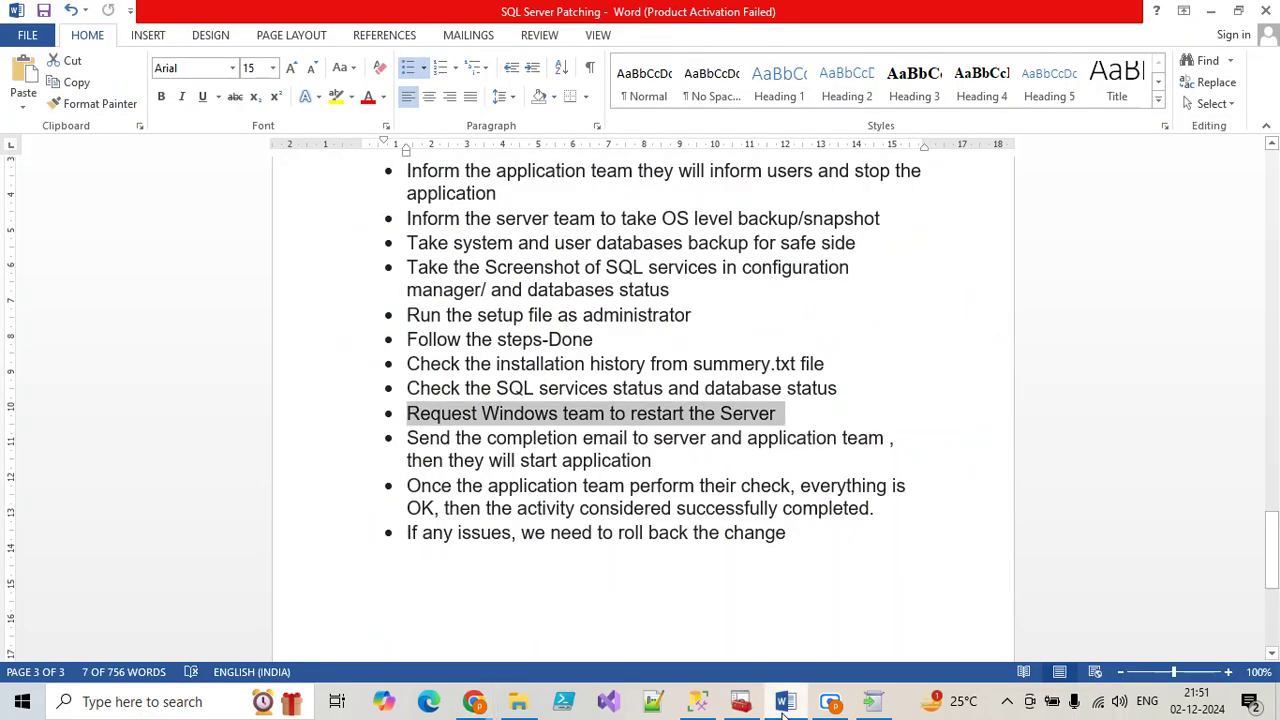
click(872, 705)
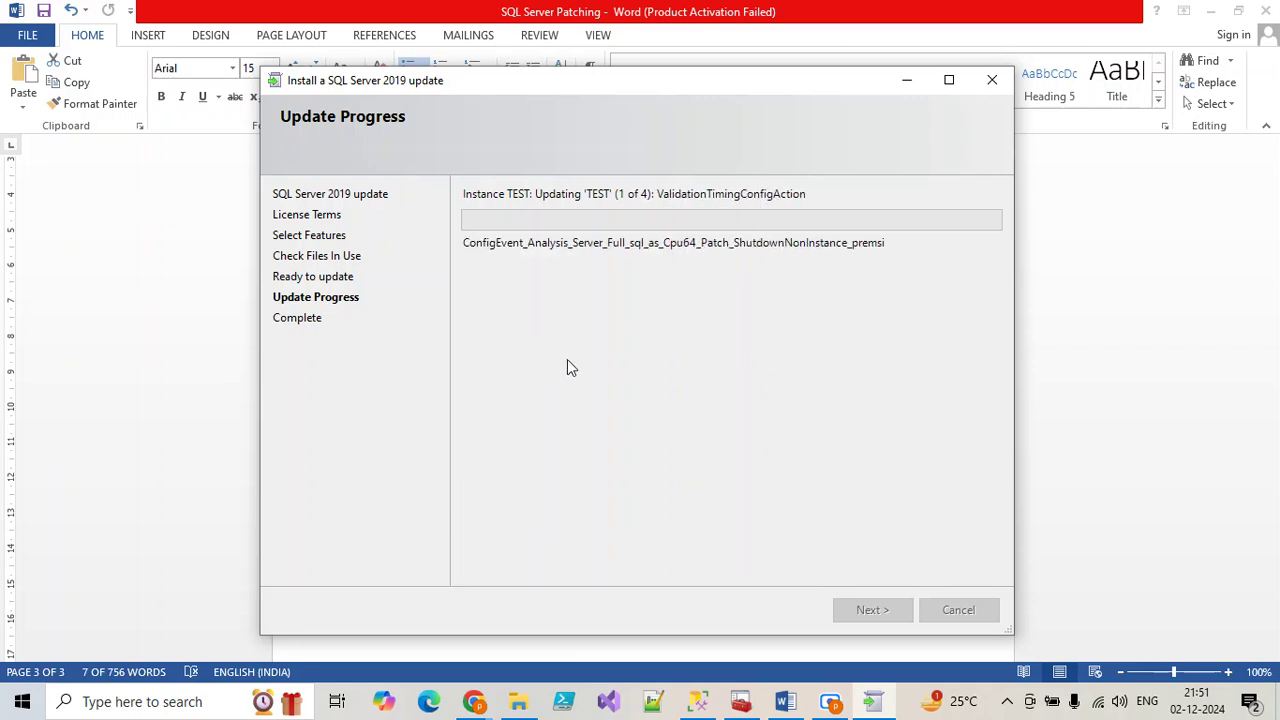
mouse_move(698, 702)
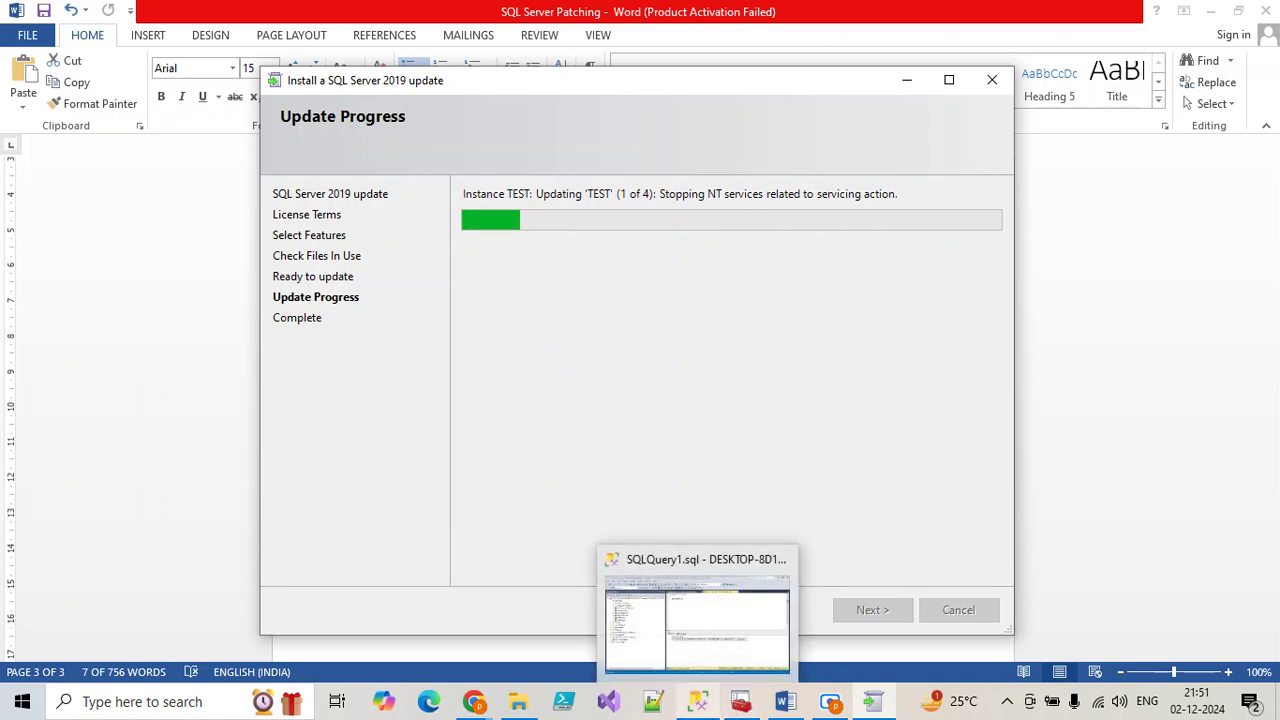
mouse_move(516, 703)
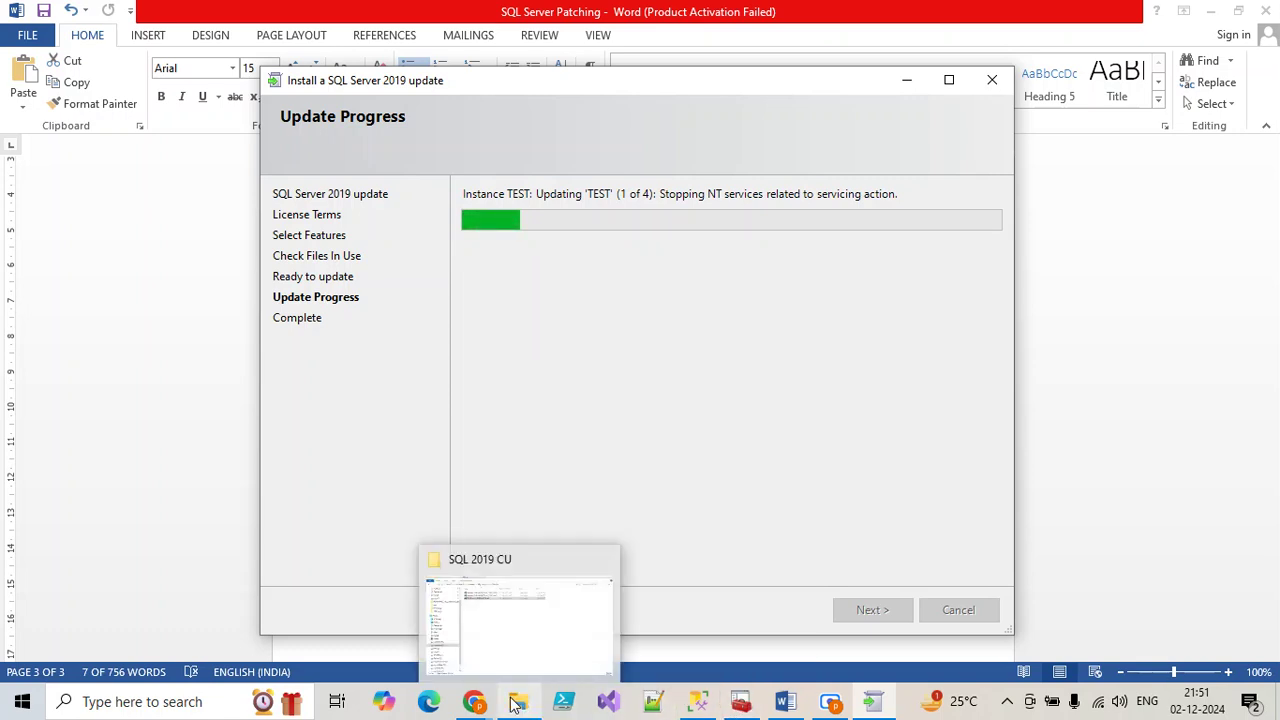
In the SQL Server Patching document in Word, highlight the paragraph about uninstalling the SP and CU in turquoise
click(786, 703)
scroll(700, 519, up, 15)
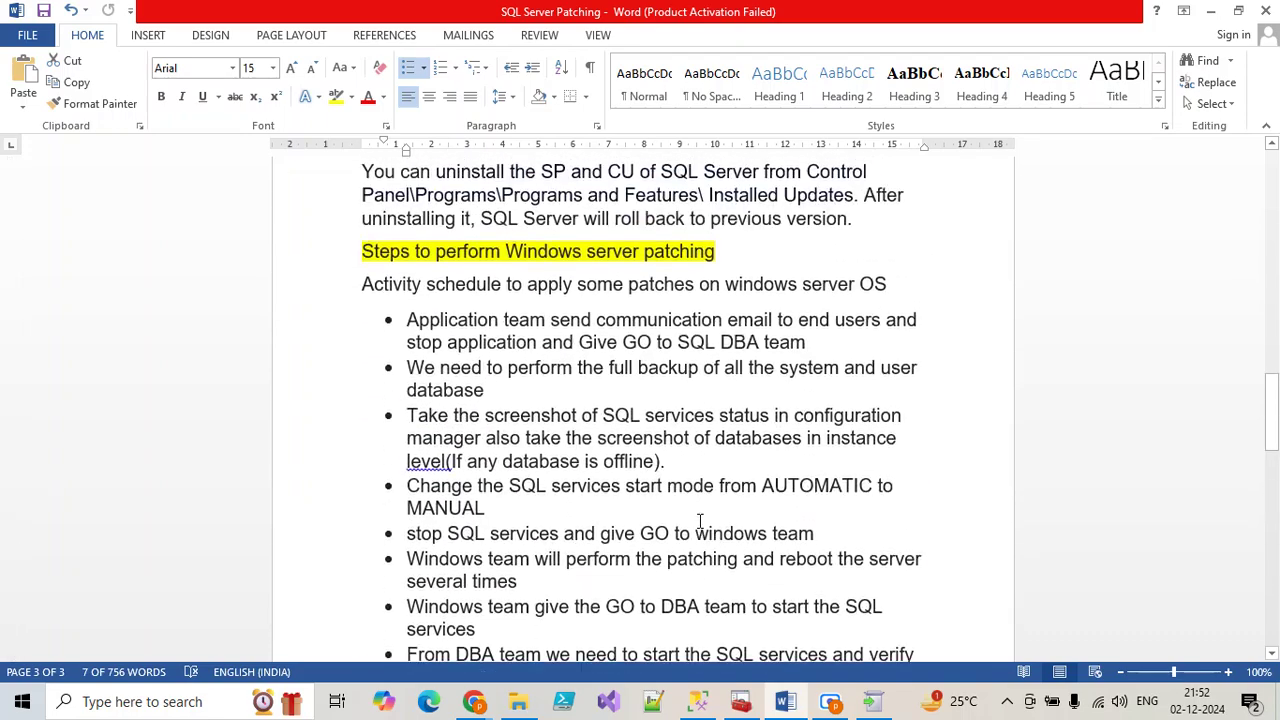
scroll(700, 519, down, 1)
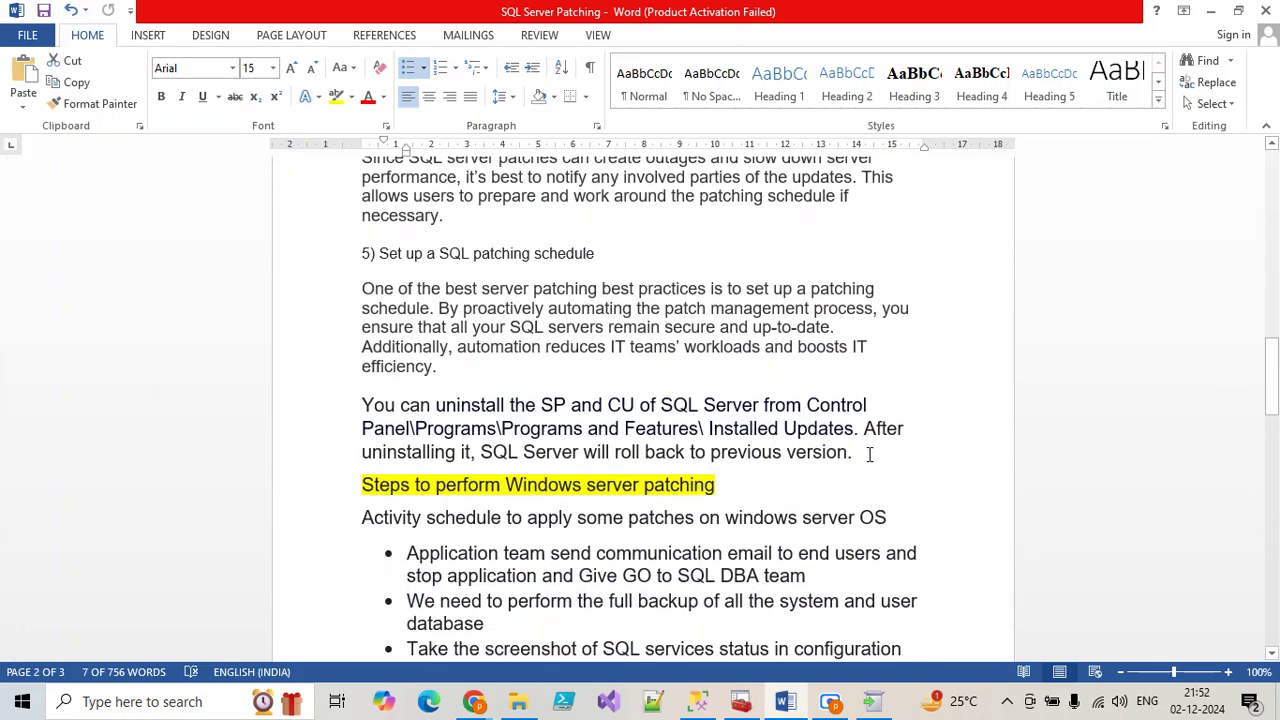
drag(858, 452, 352, 402)
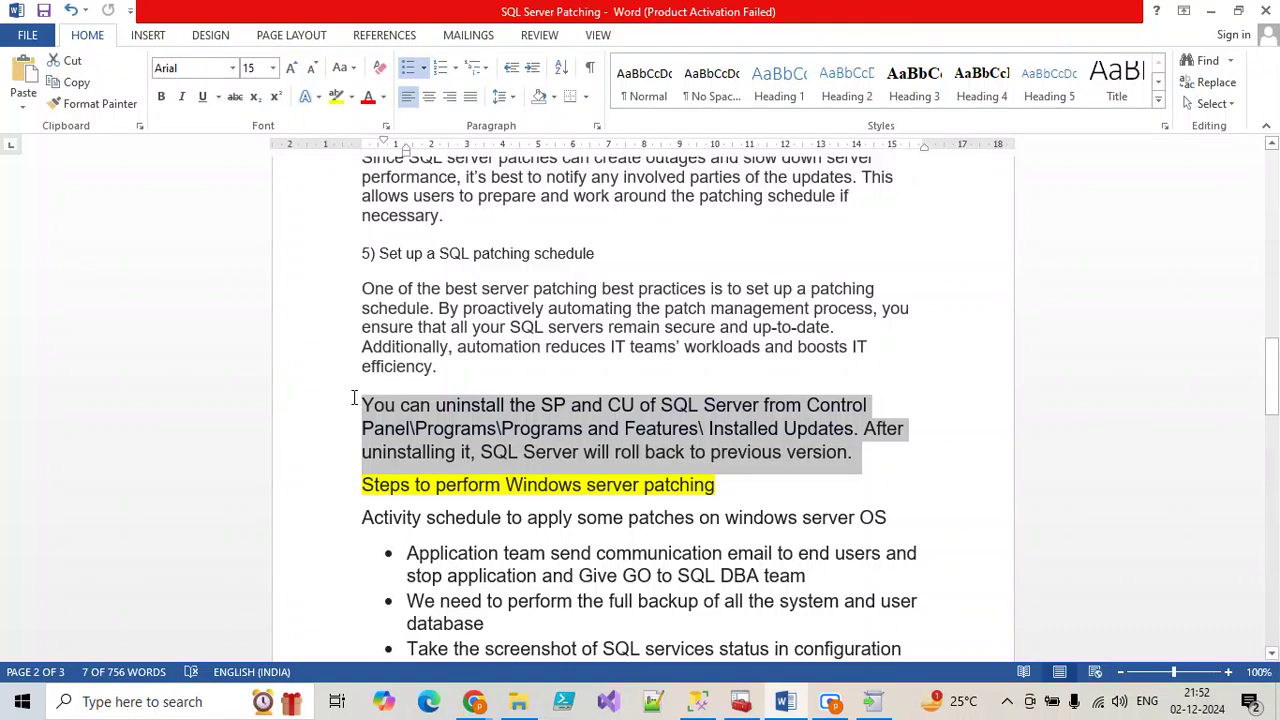
click(351, 97)
click(397, 124)
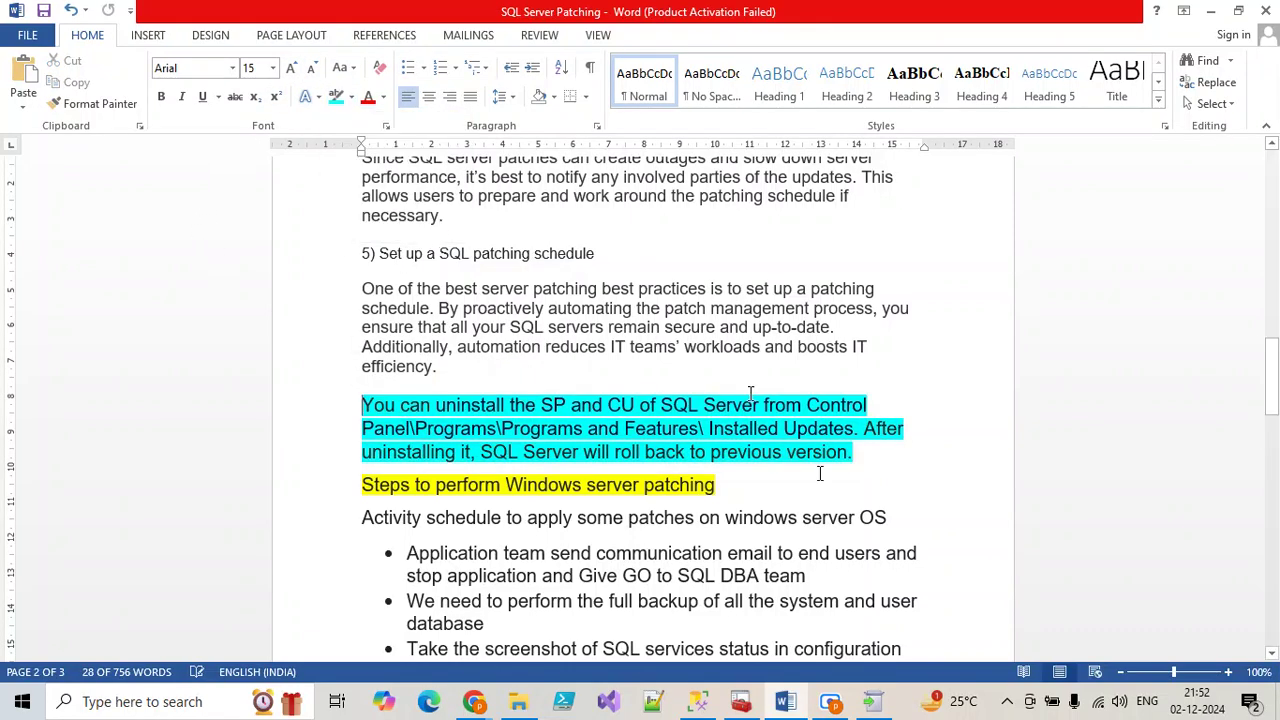
click(820, 473)
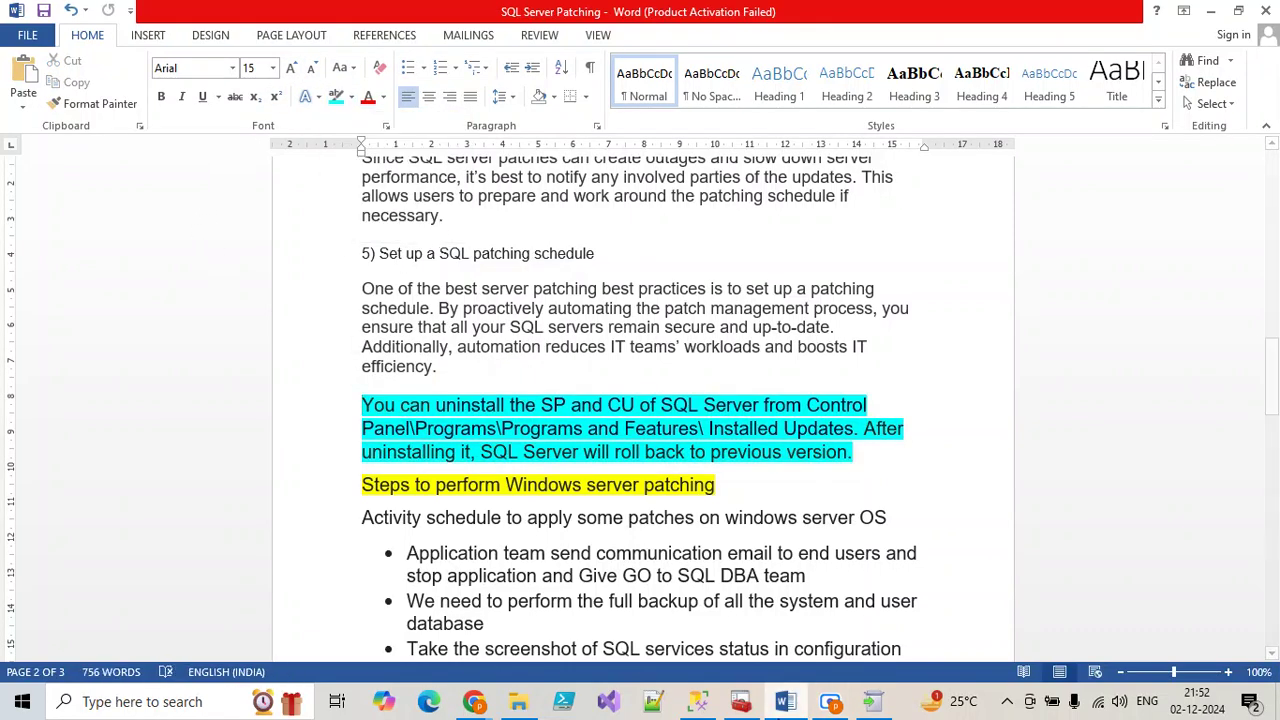
Find the Control Panel through Windows search and open it
click(184, 701)
text(oo)
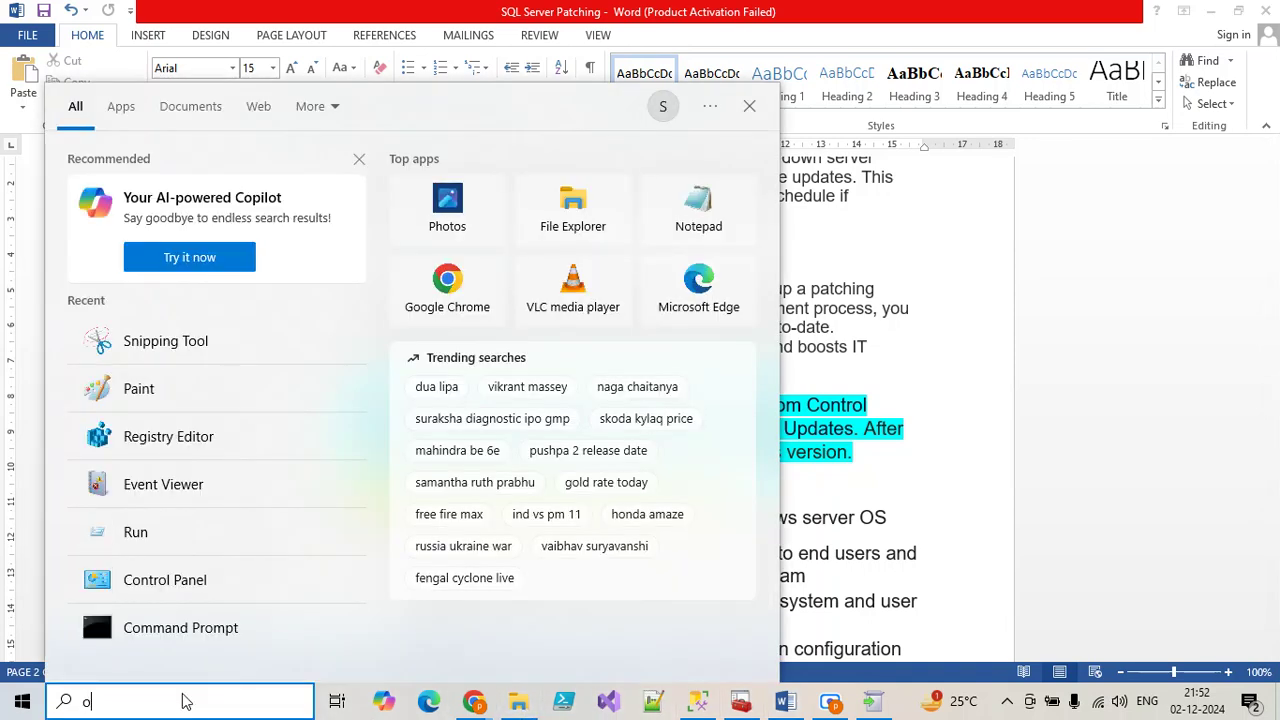
text(ntrol)
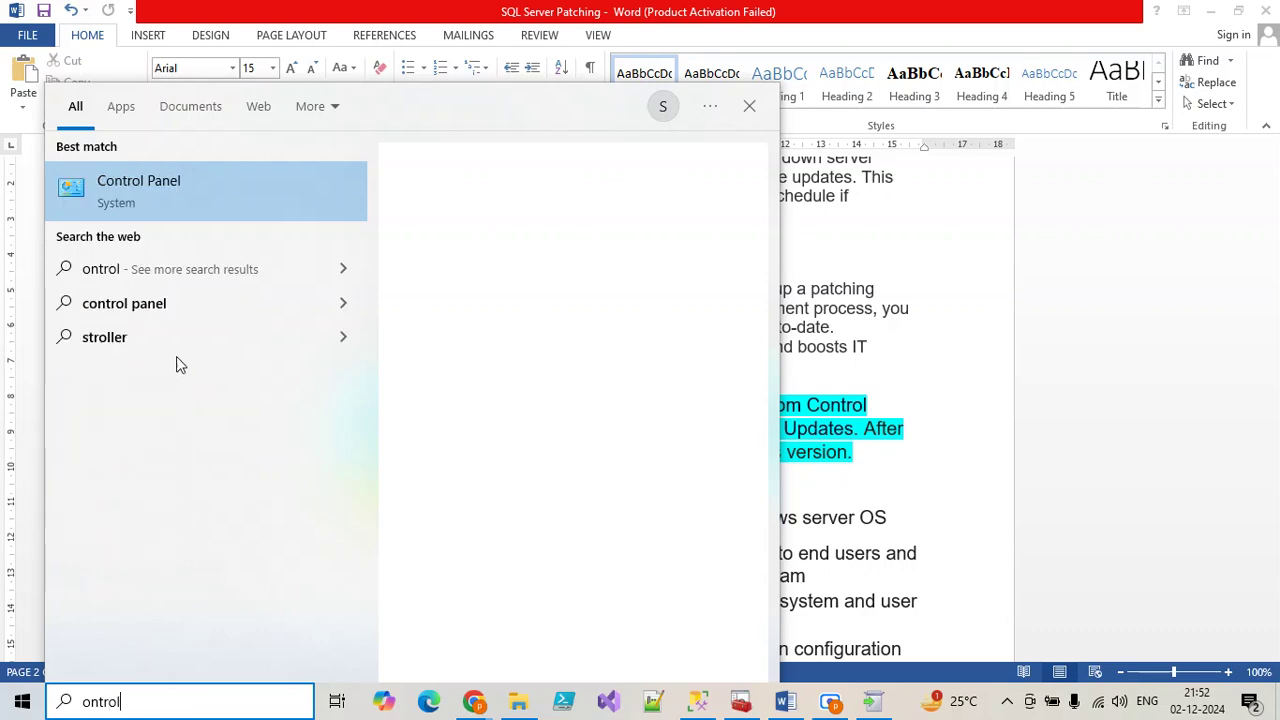
click(183, 204)
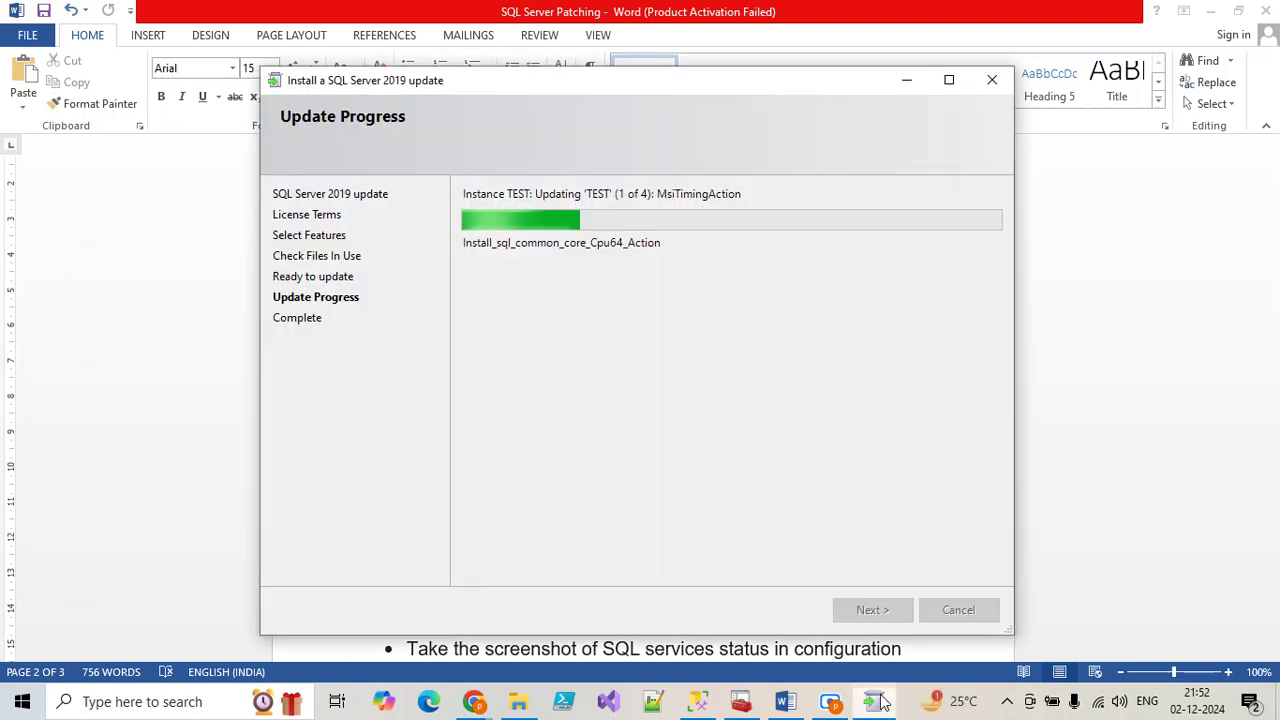
Check the update progress window and select the Installed Updates part of the highlighted rollback paragraph in the Word document
click(878, 702)
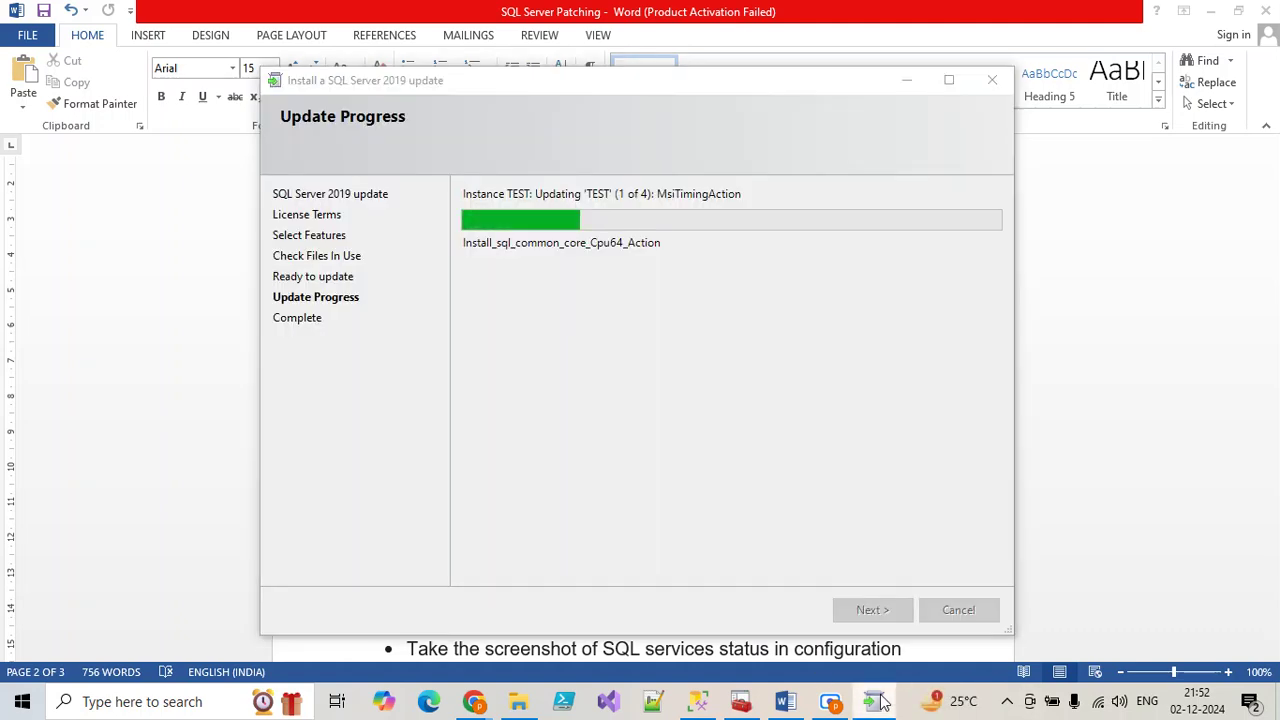
click(878, 702)
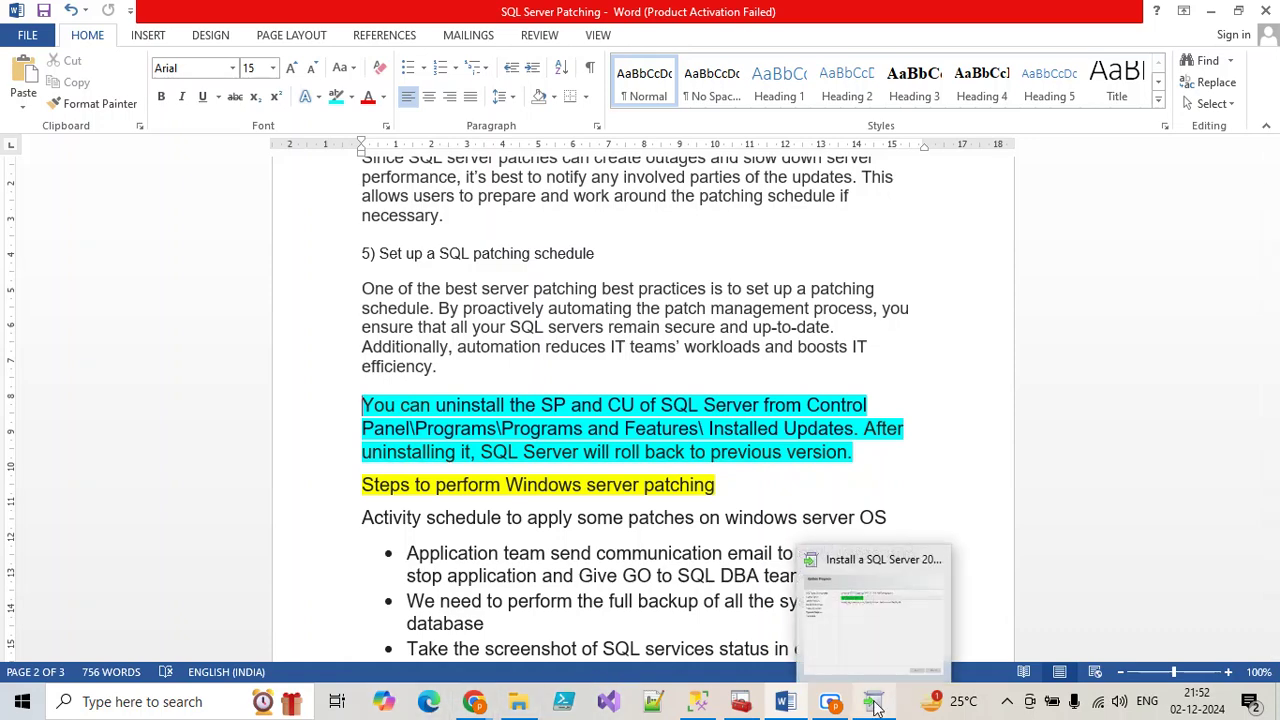
mouse_move(830, 702)
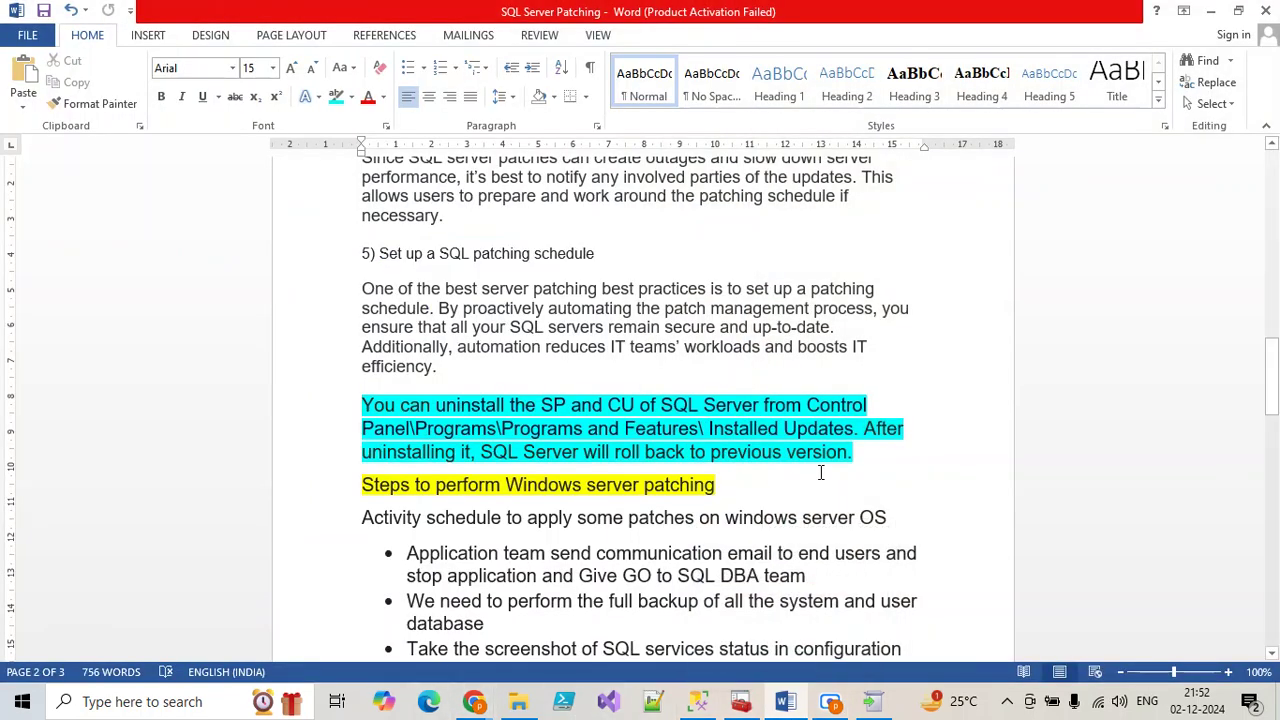
drag(855, 452, 709, 430)
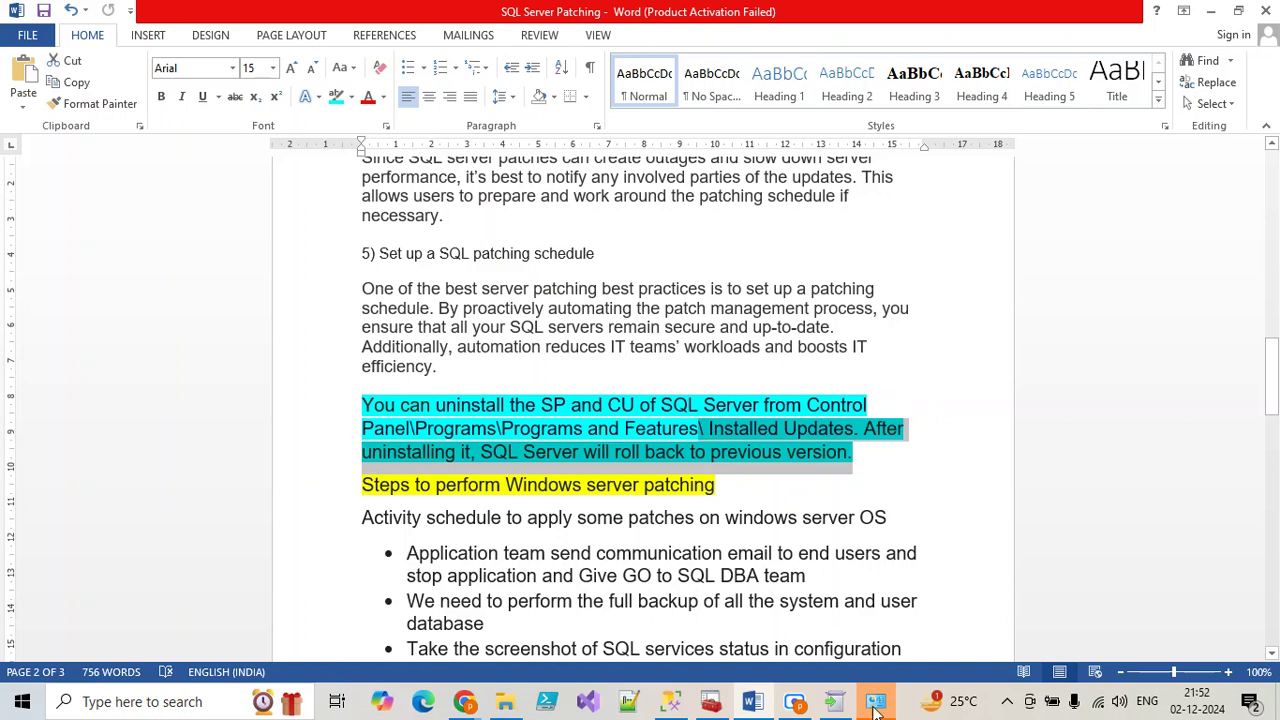
Open Programs and Features in Control Panel, check the running SQL Server 2019 update, and show the installed updates
key(alt+Tab)
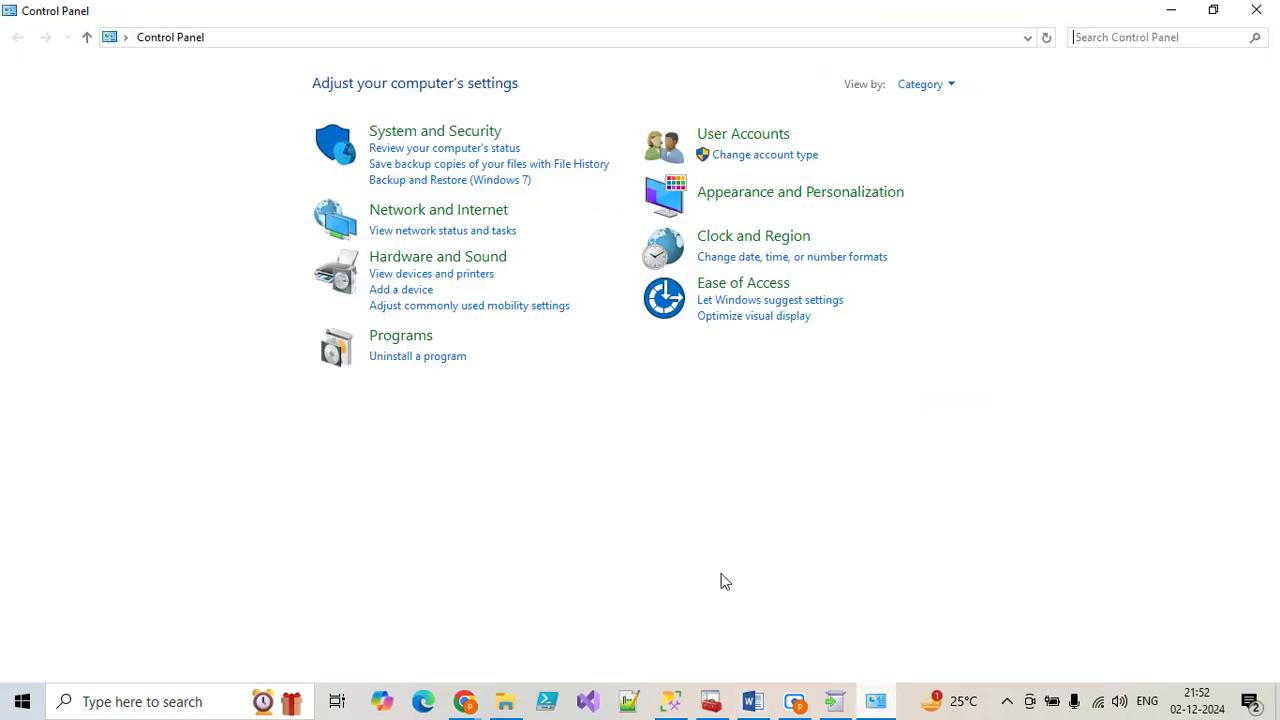
click(413, 358)
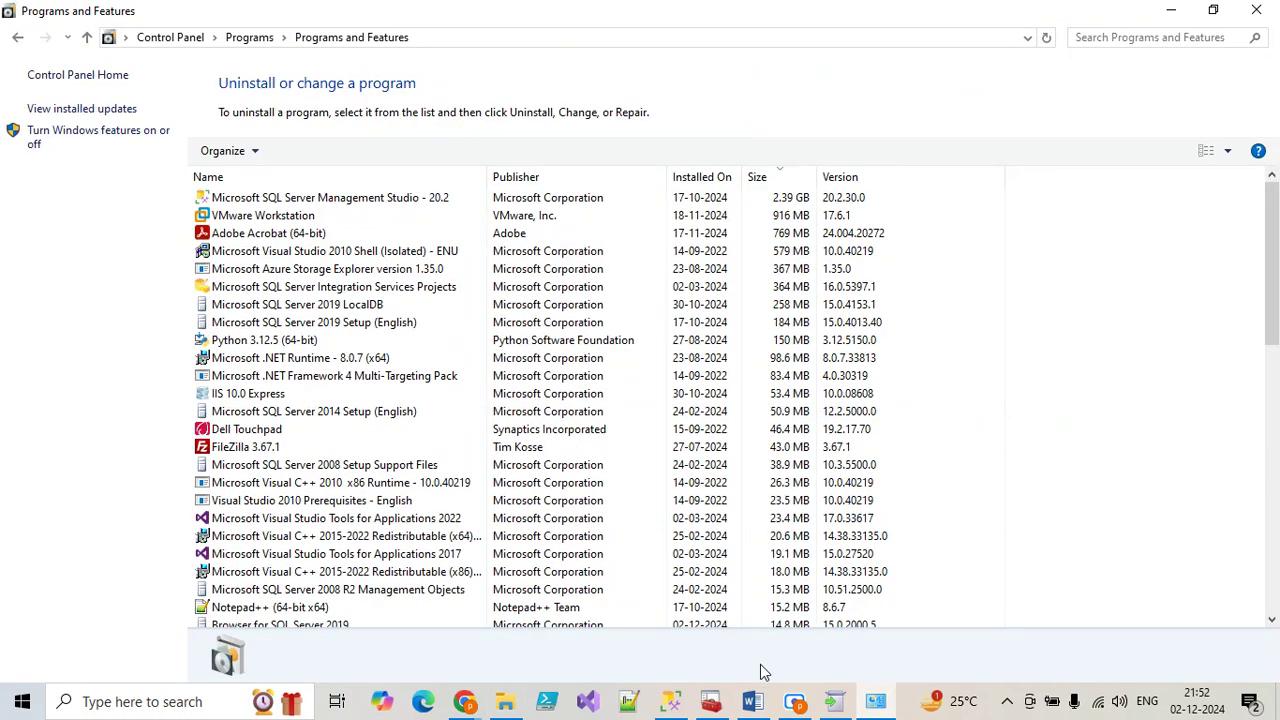
click(880, 703)
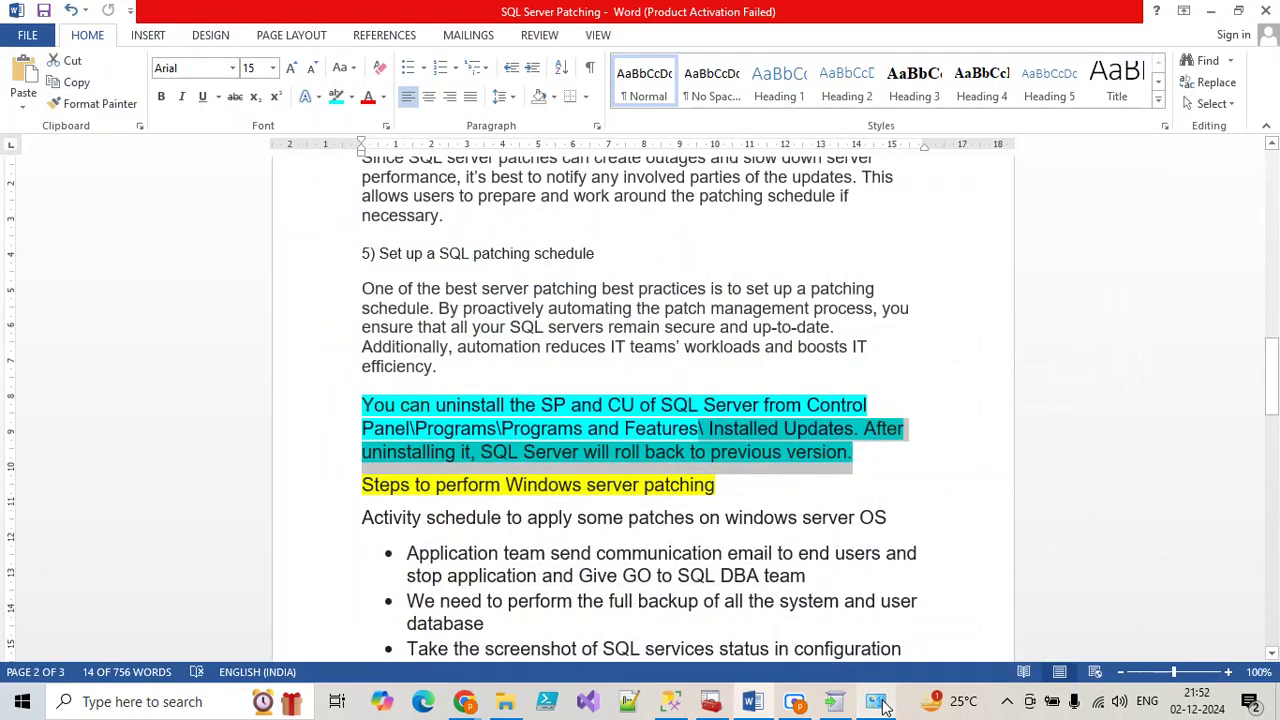
click(877, 703)
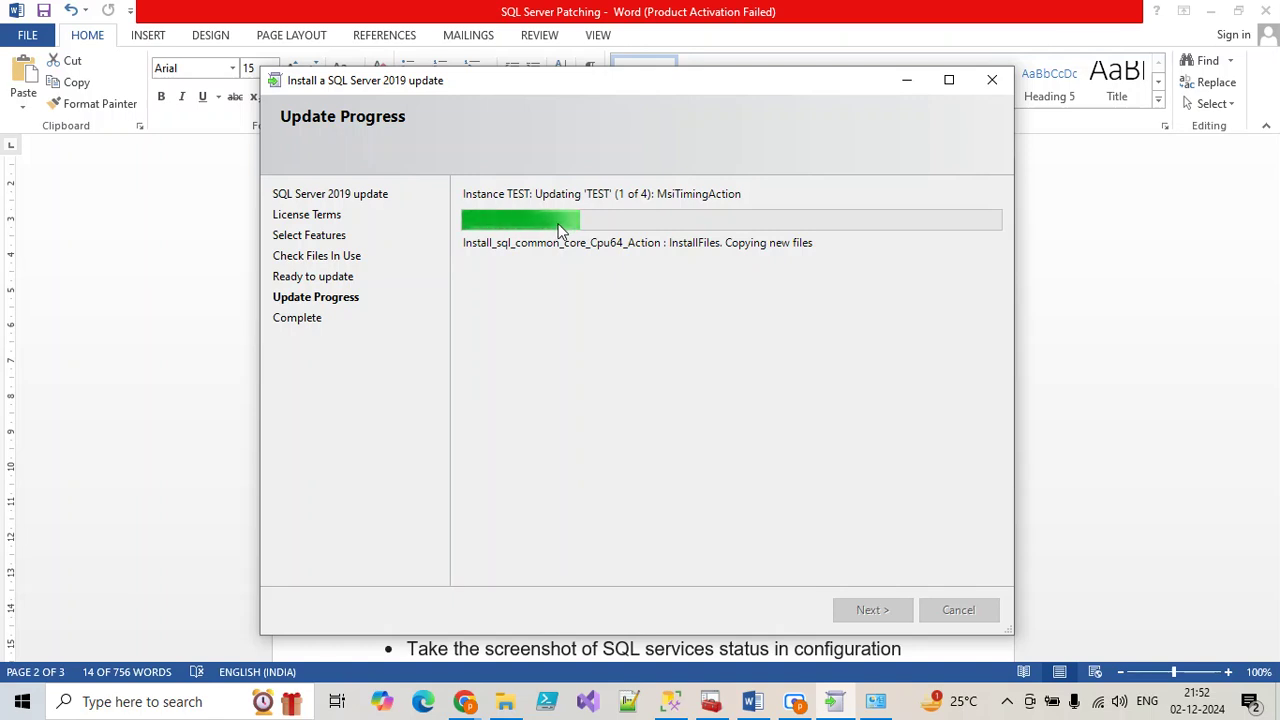
click(875, 701)
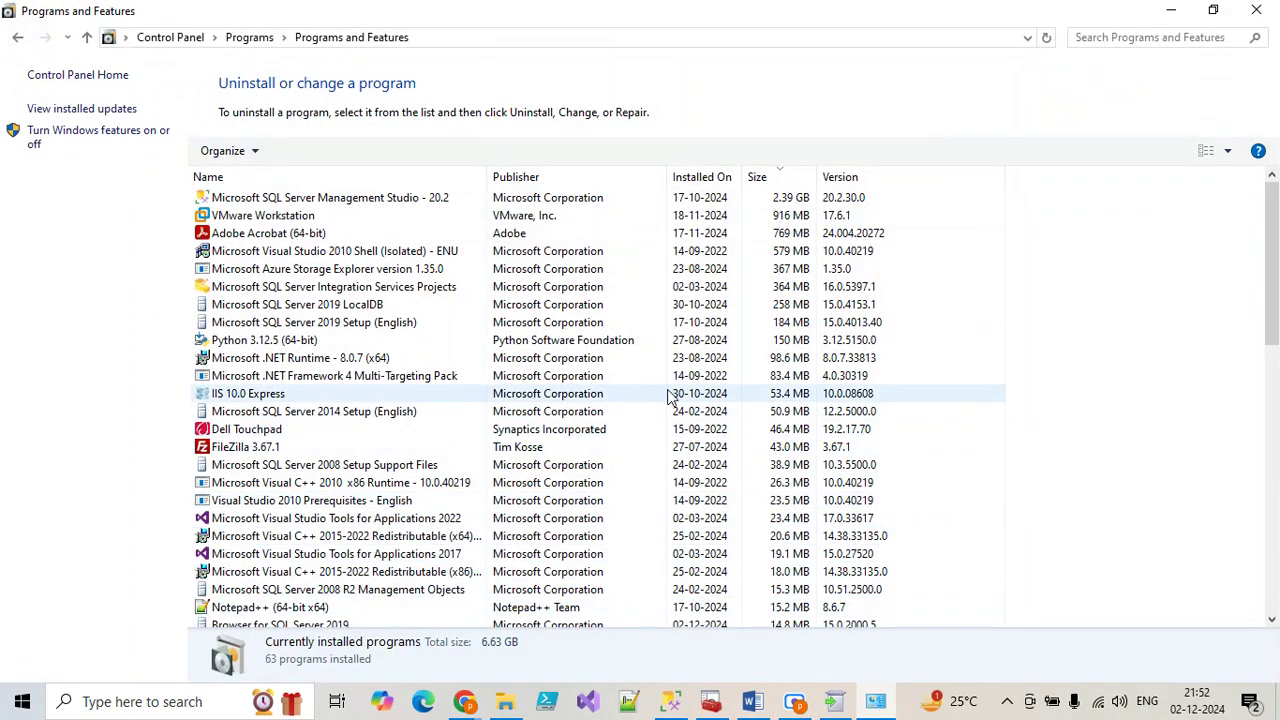
click(99, 112)
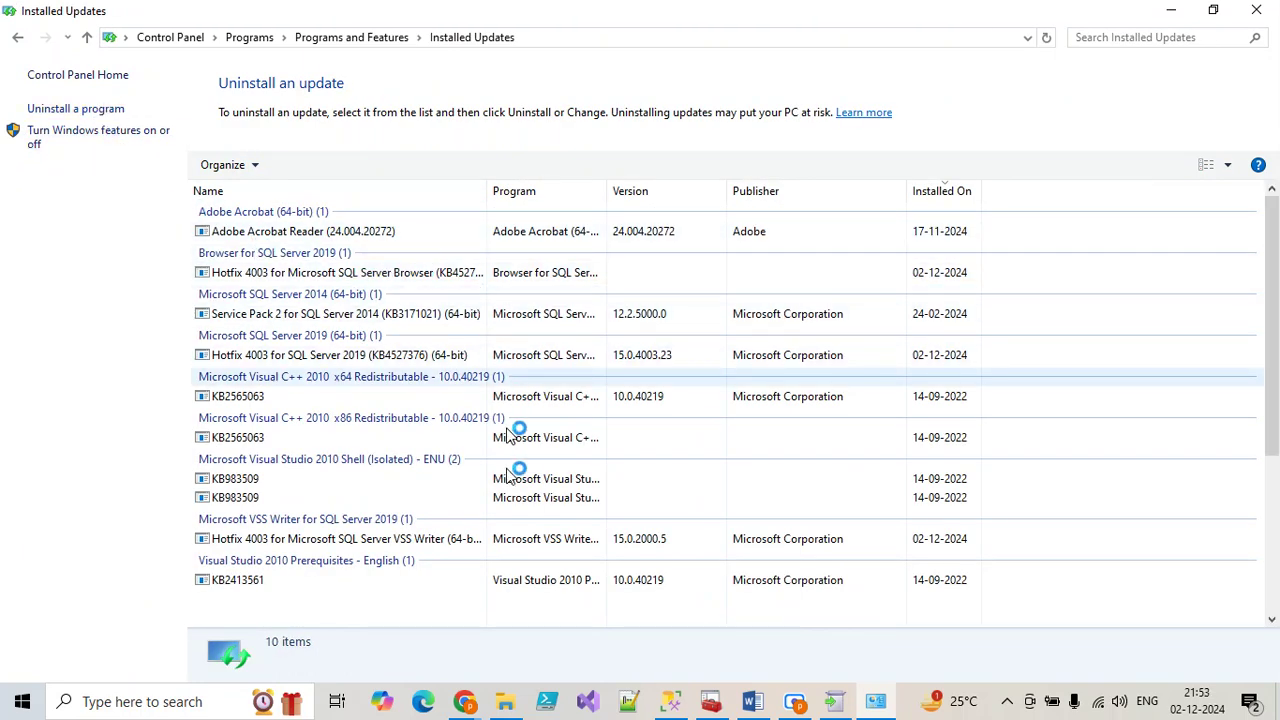
Sort the installed updates by installation date and select Hotfix 4003 for SQL Server 2019 (KB4527376)
click(935, 201)
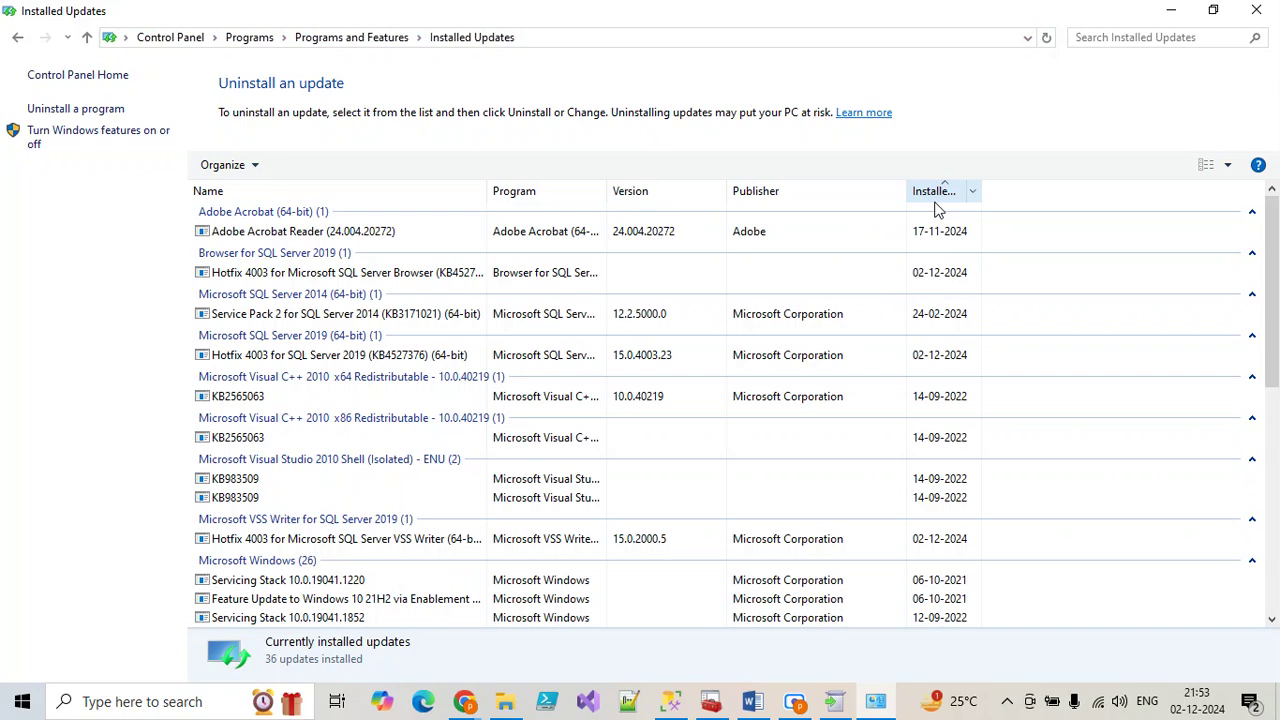
click(963, 360)
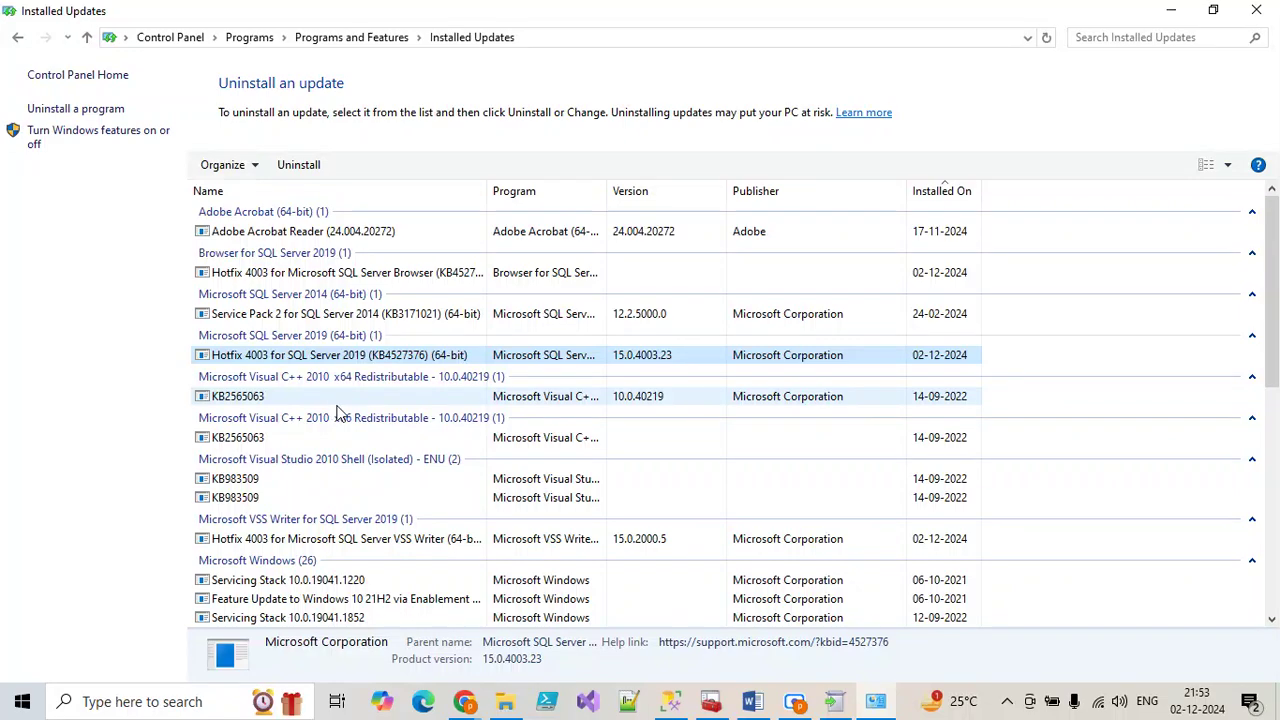
click(930, 198)
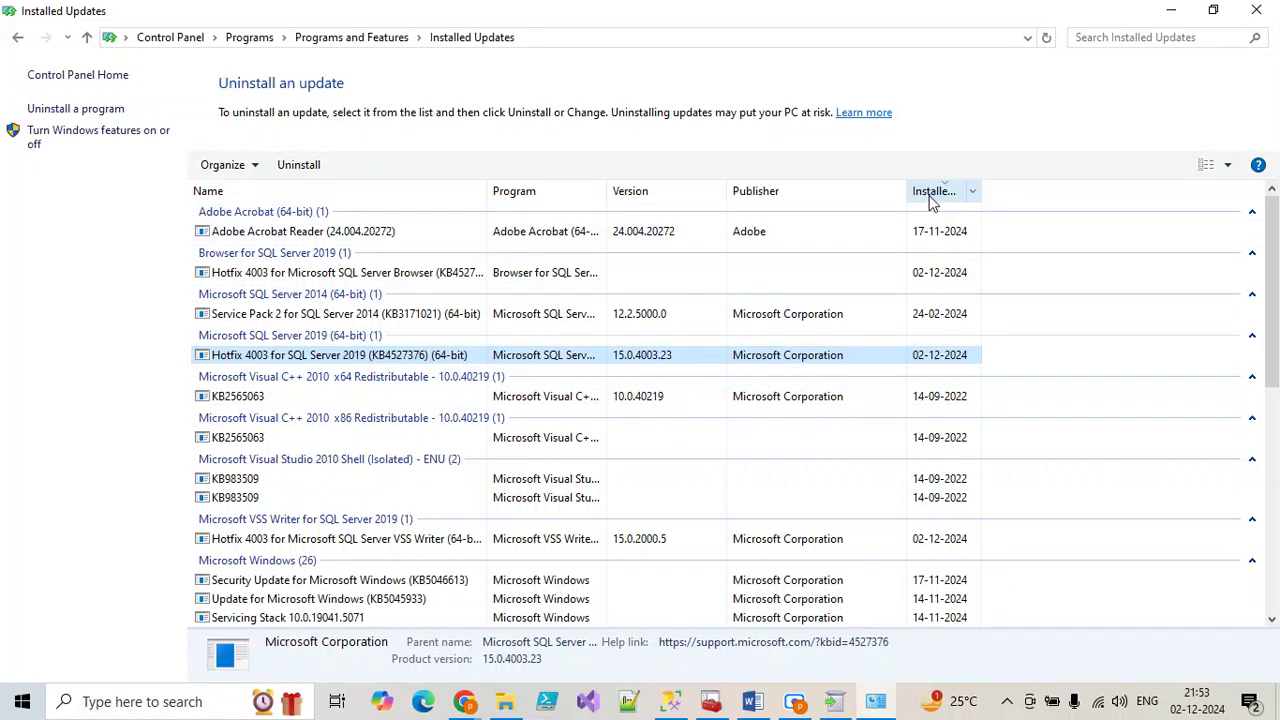
click(930, 198)
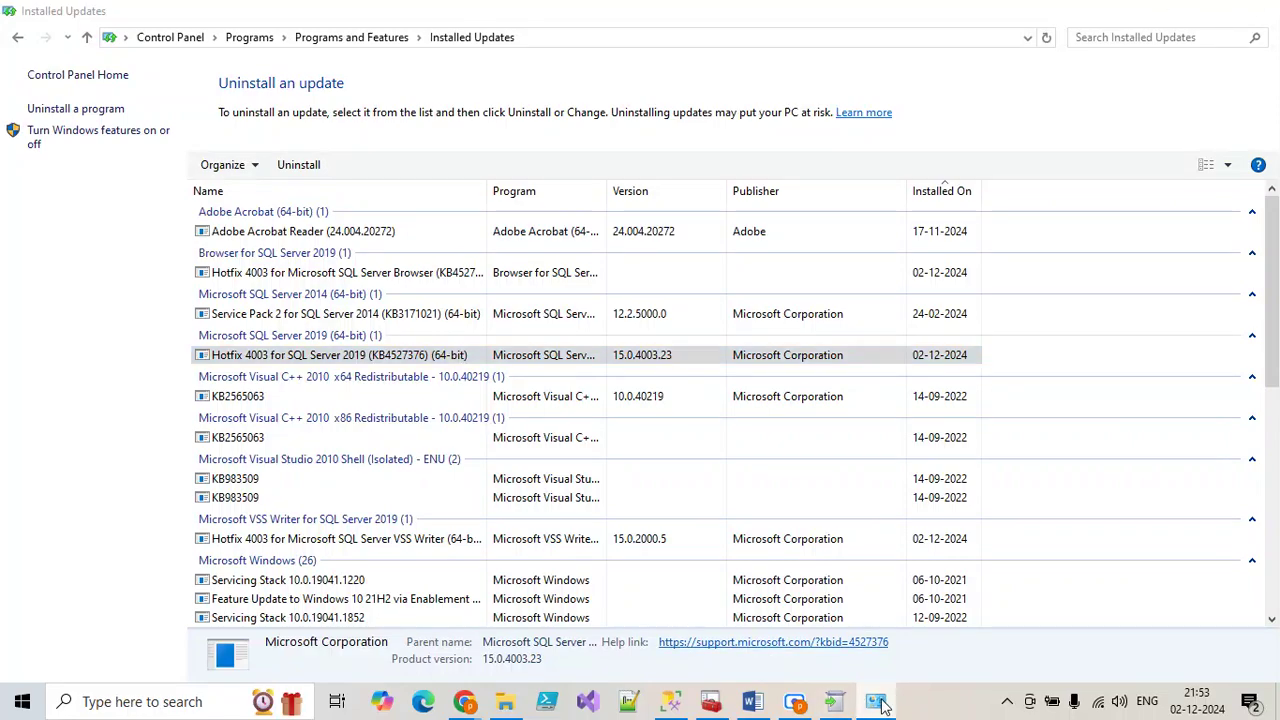
Check the SQL Server 2019 update progress and look through the list of installed updates
click(835, 703)
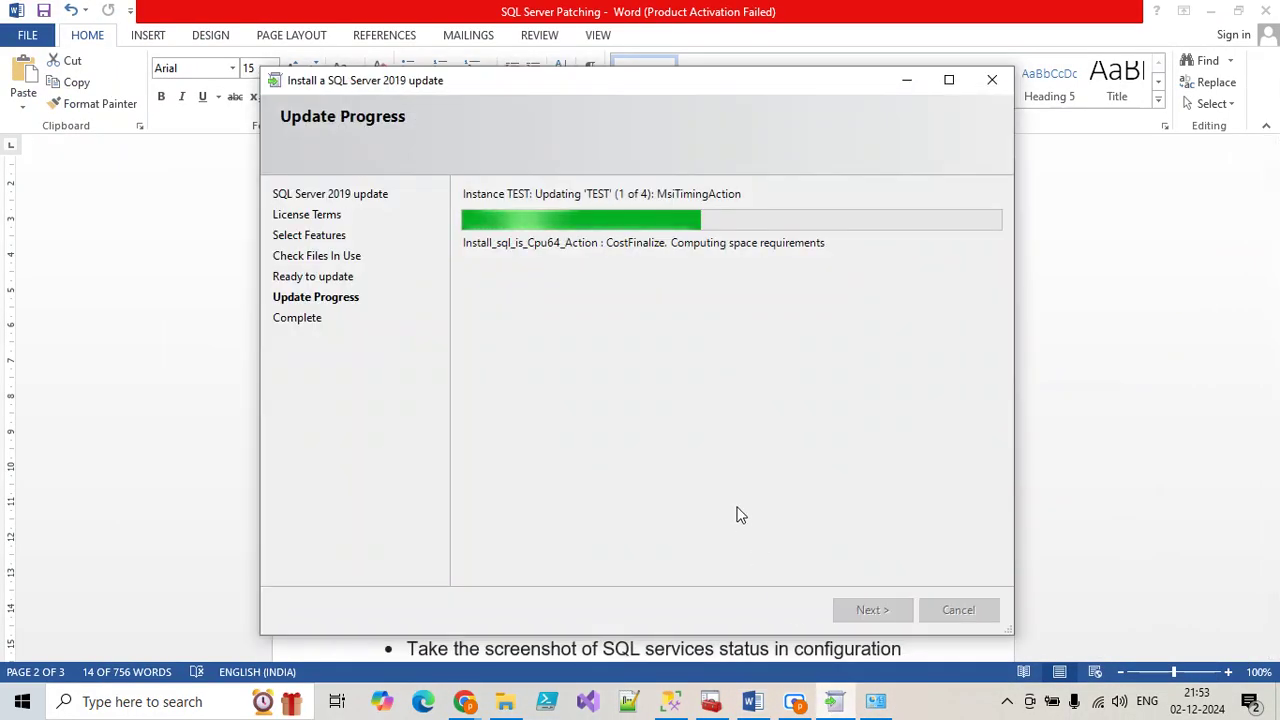
click(889, 702)
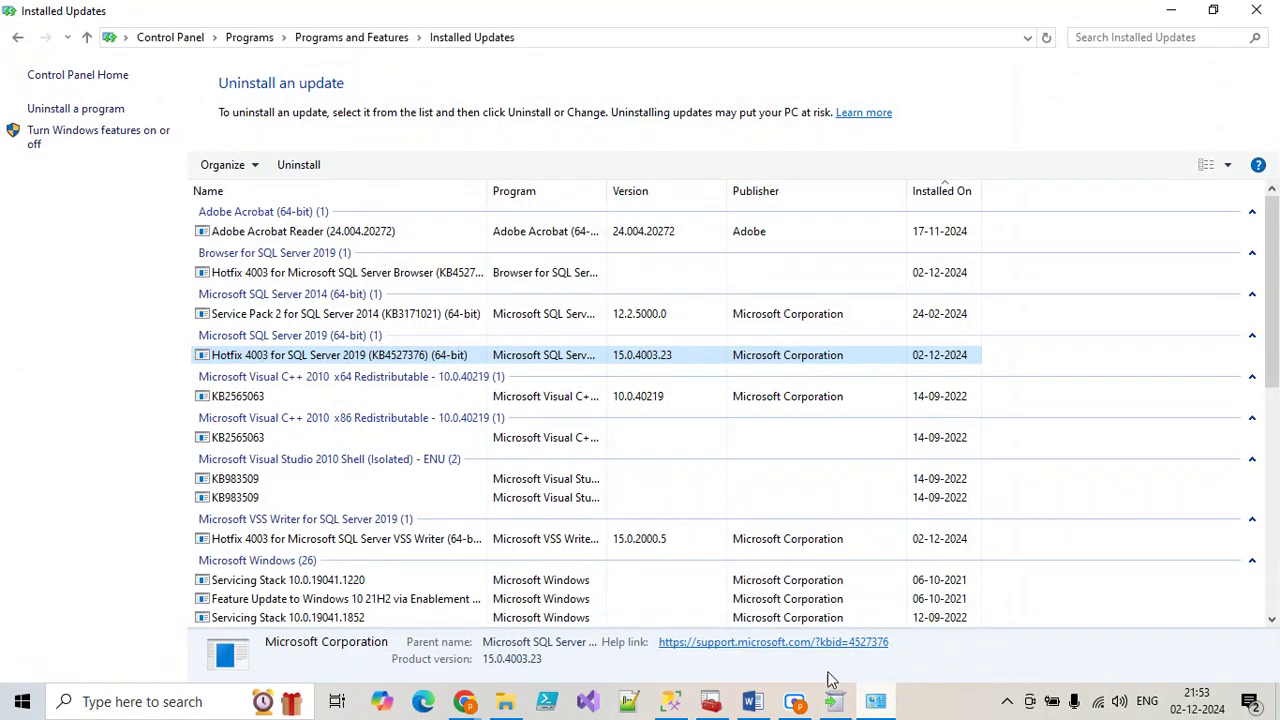
scroll(217, 305, down, 7)
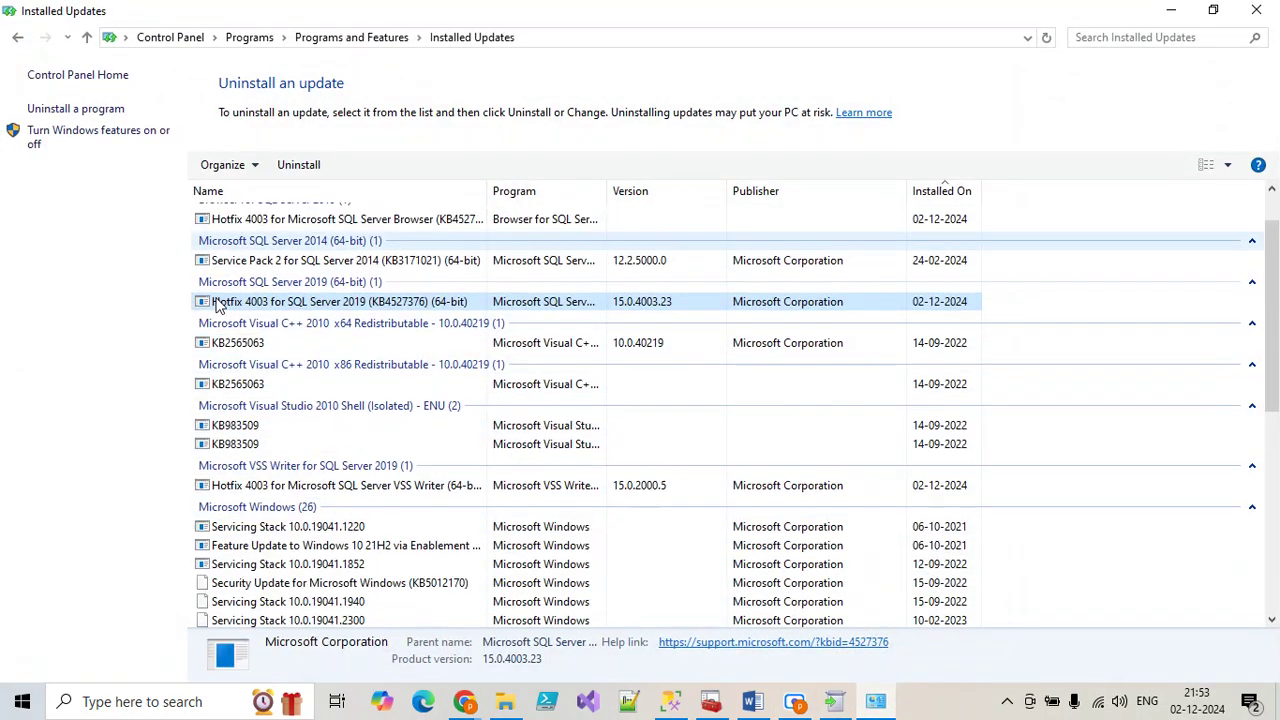
click(222, 167)
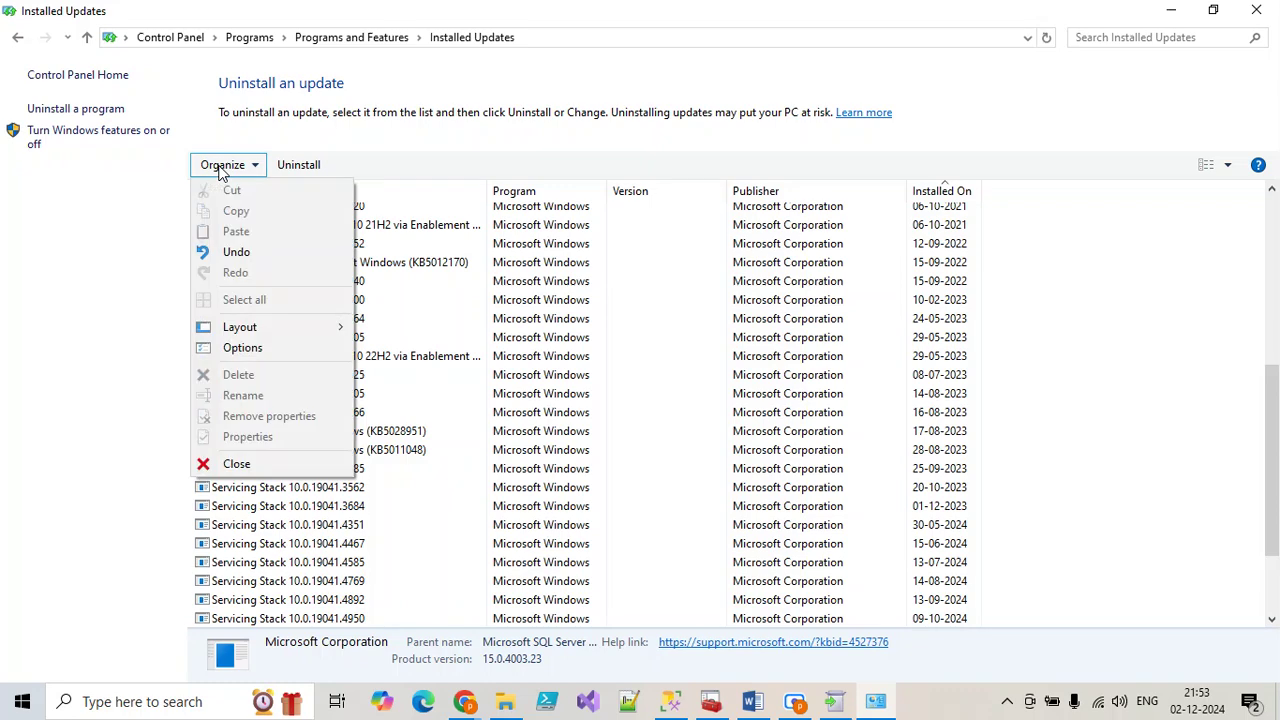
click(368, 168)
scroll(362, 230, up, 8)
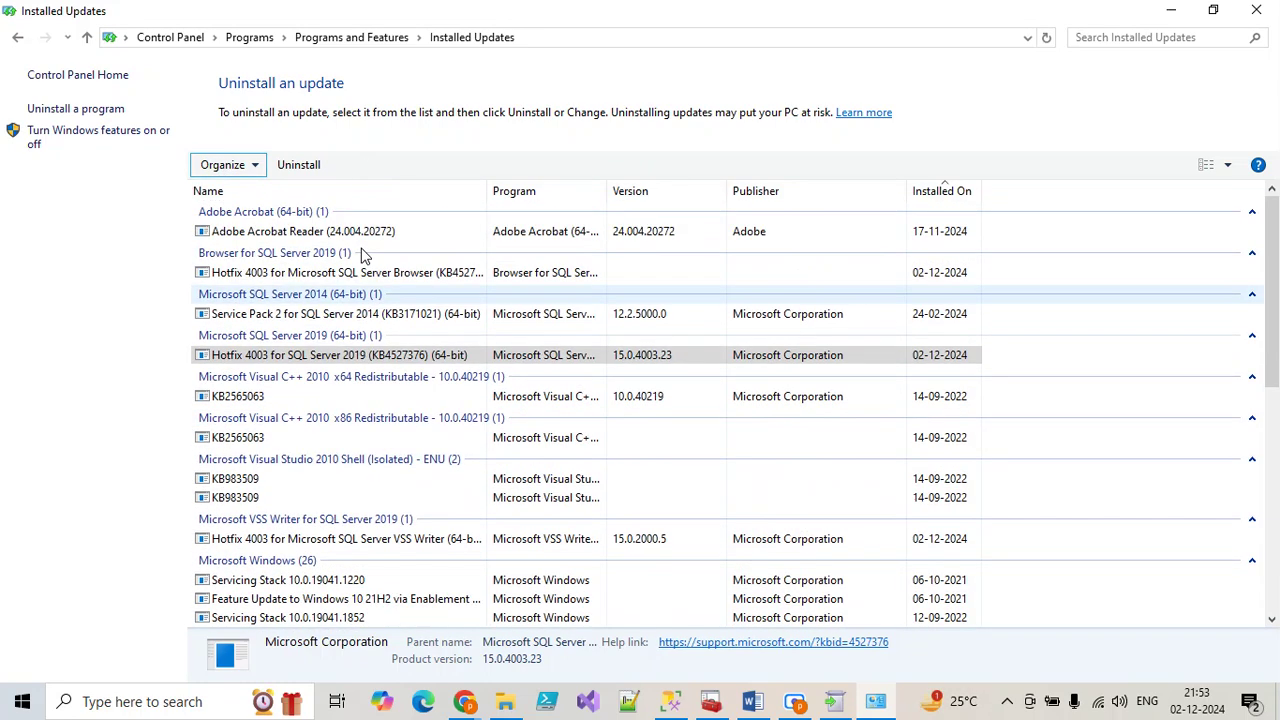
Compare the SQL Server entries, ending with Hotfix 4003 (KB4527376), against the kb4527376 installer in the SQL 2019 CU folder
click(350, 278)
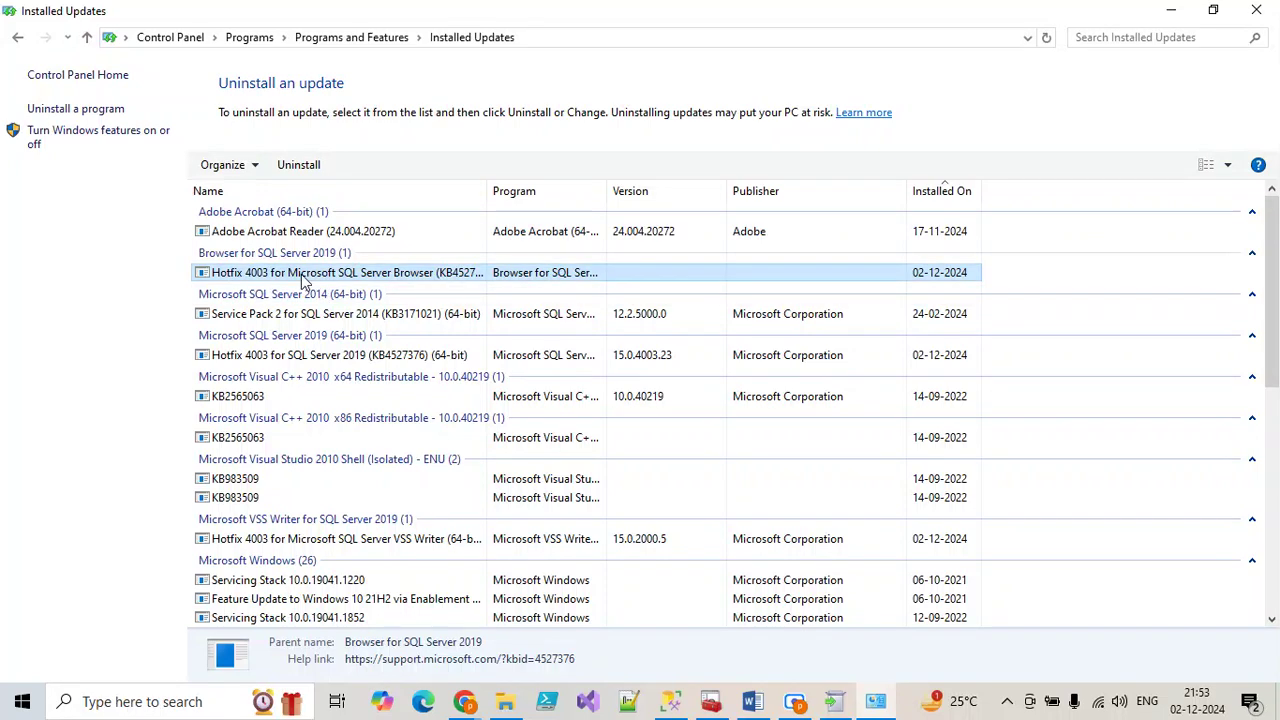
click(314, 315)
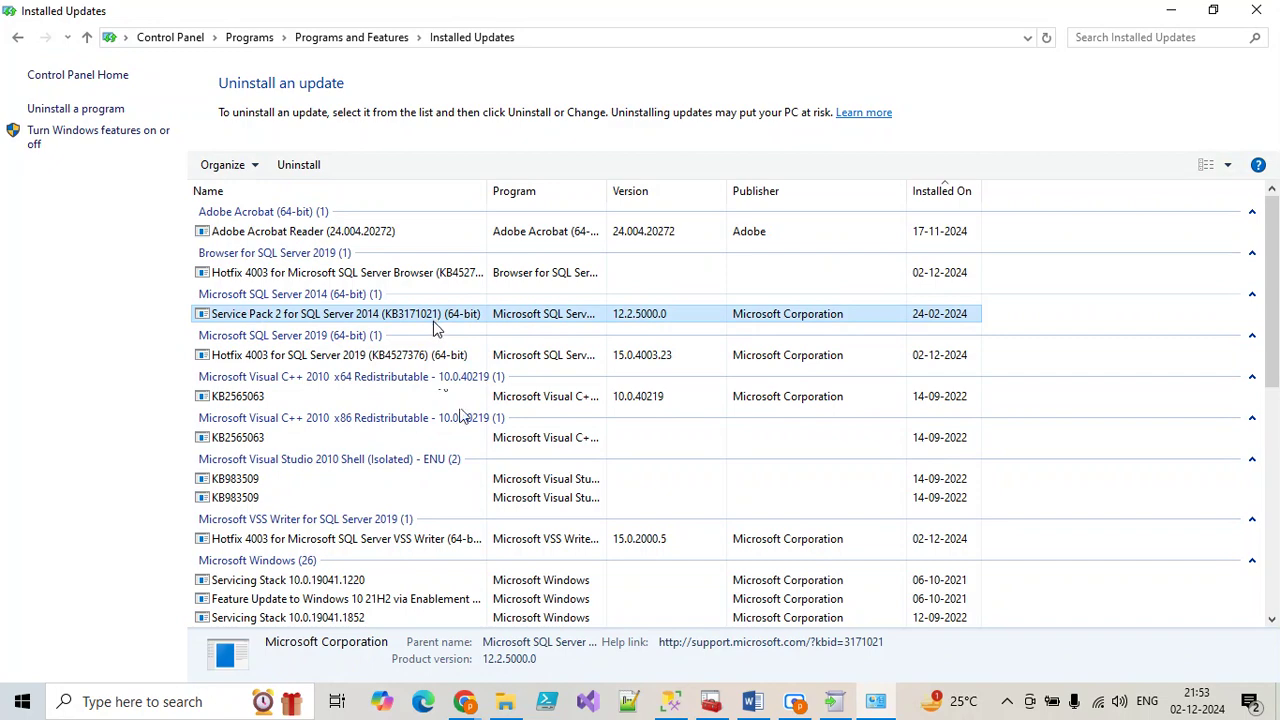
click(449, 357)
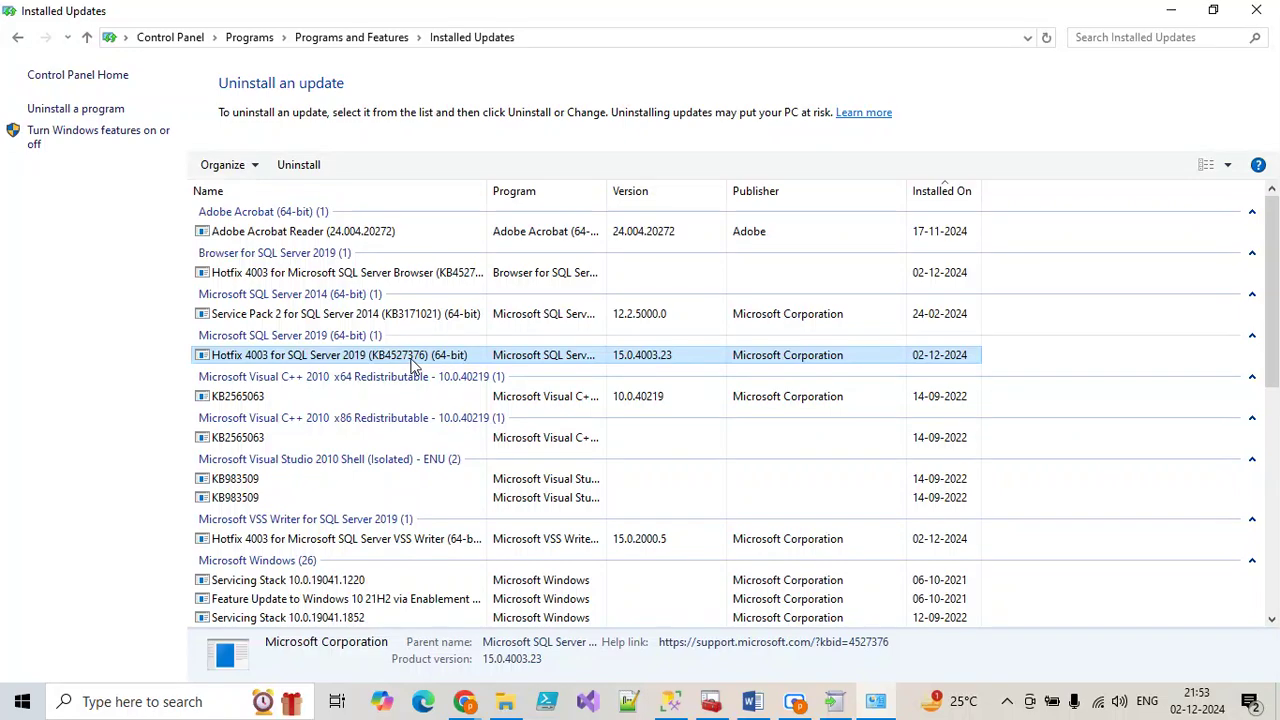
click(505, 701)
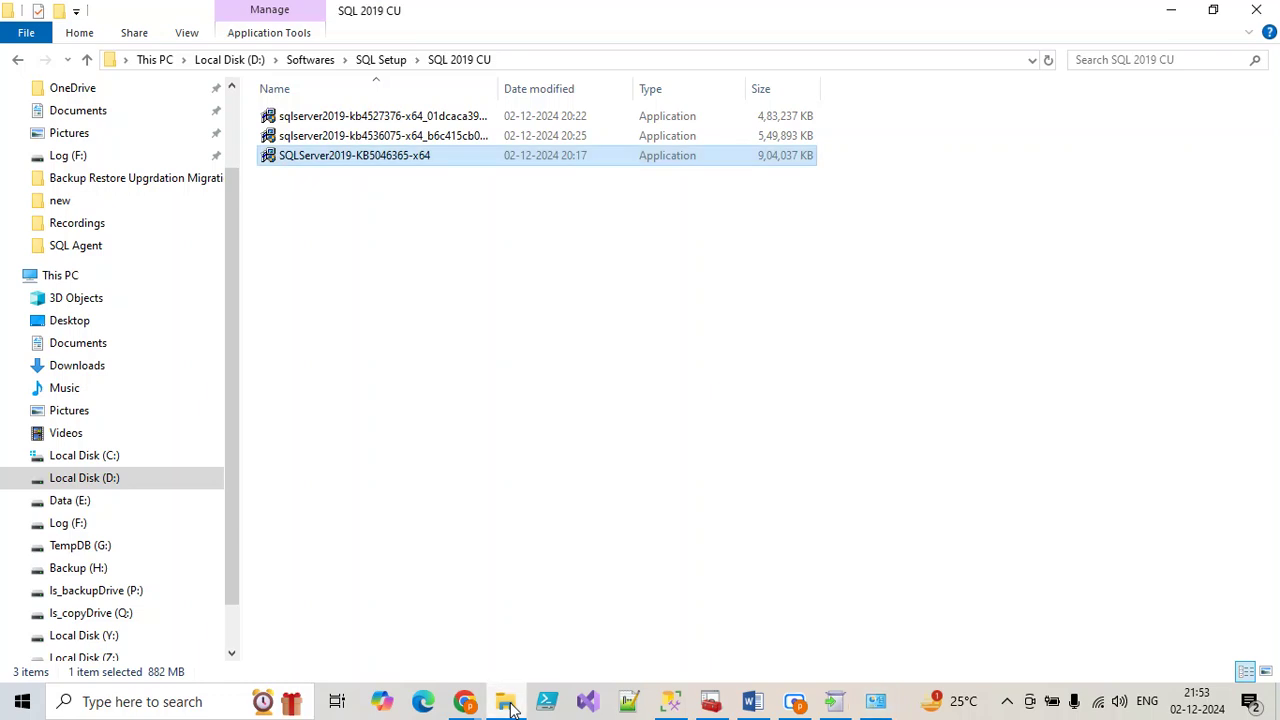
click(384, 119)
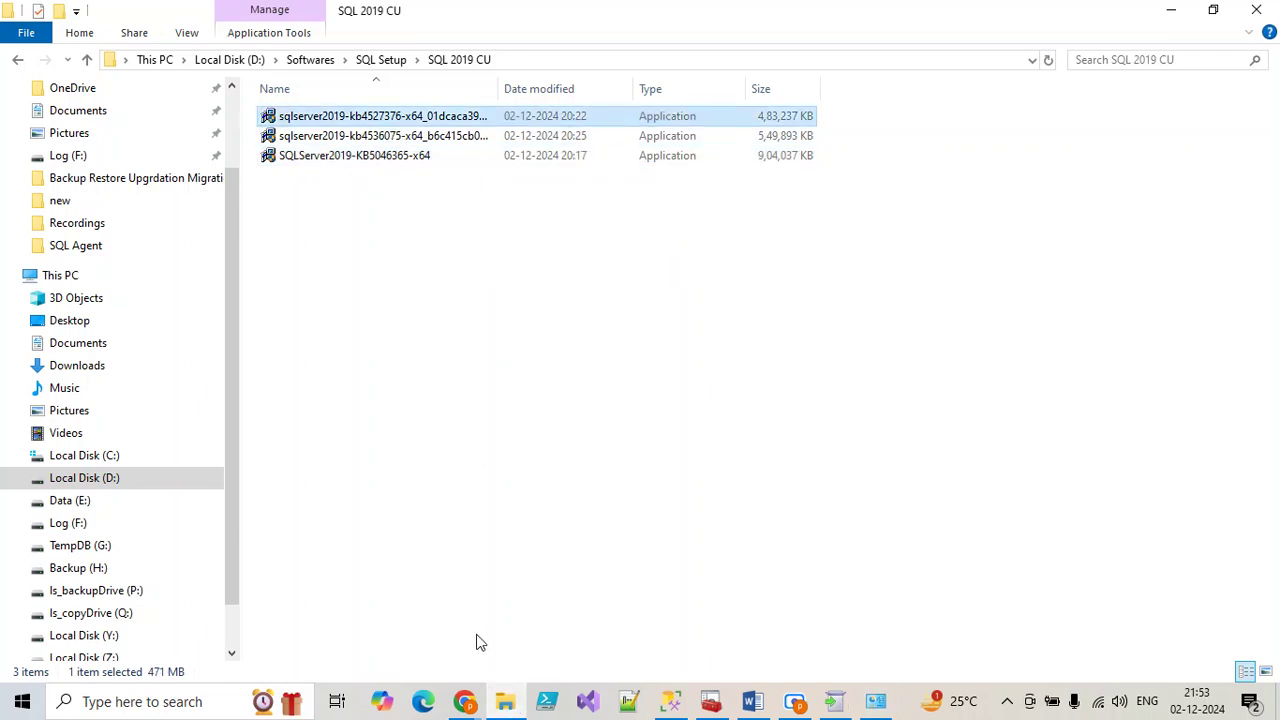
click(515, 701)
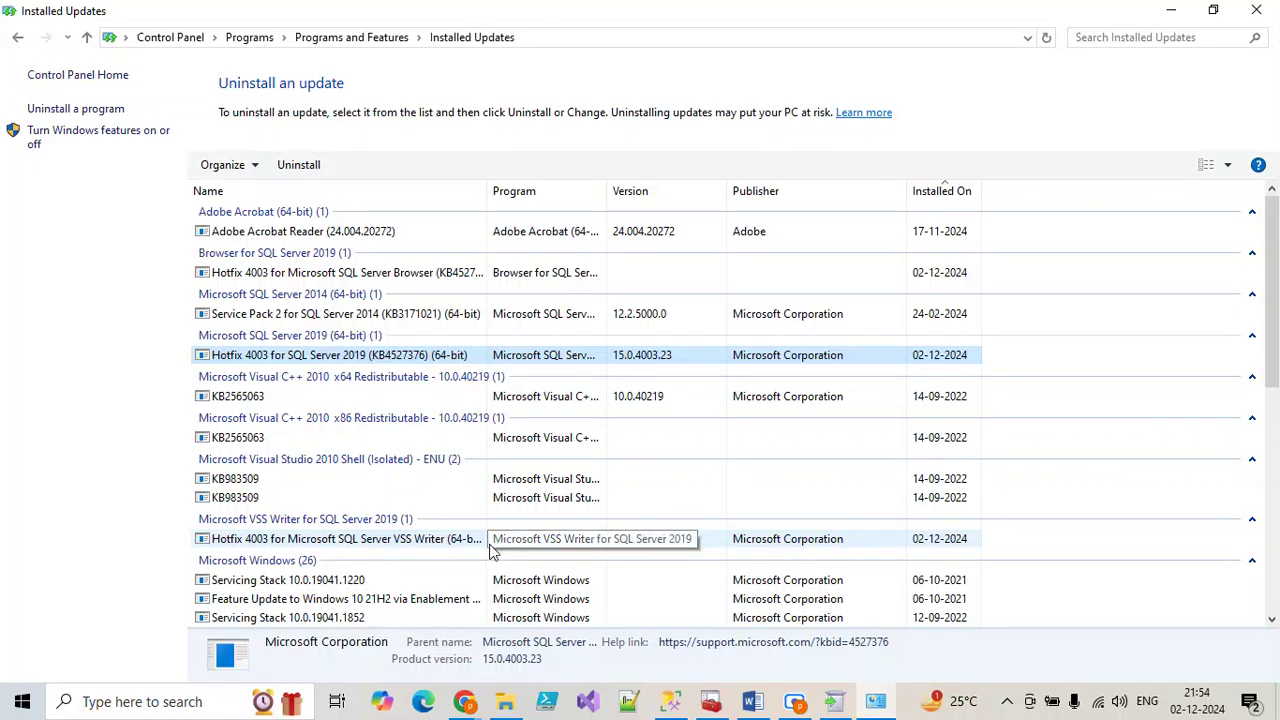
Refresh the installed updates list and check how far the SQL Server 2019 update has progressed
key(F5)
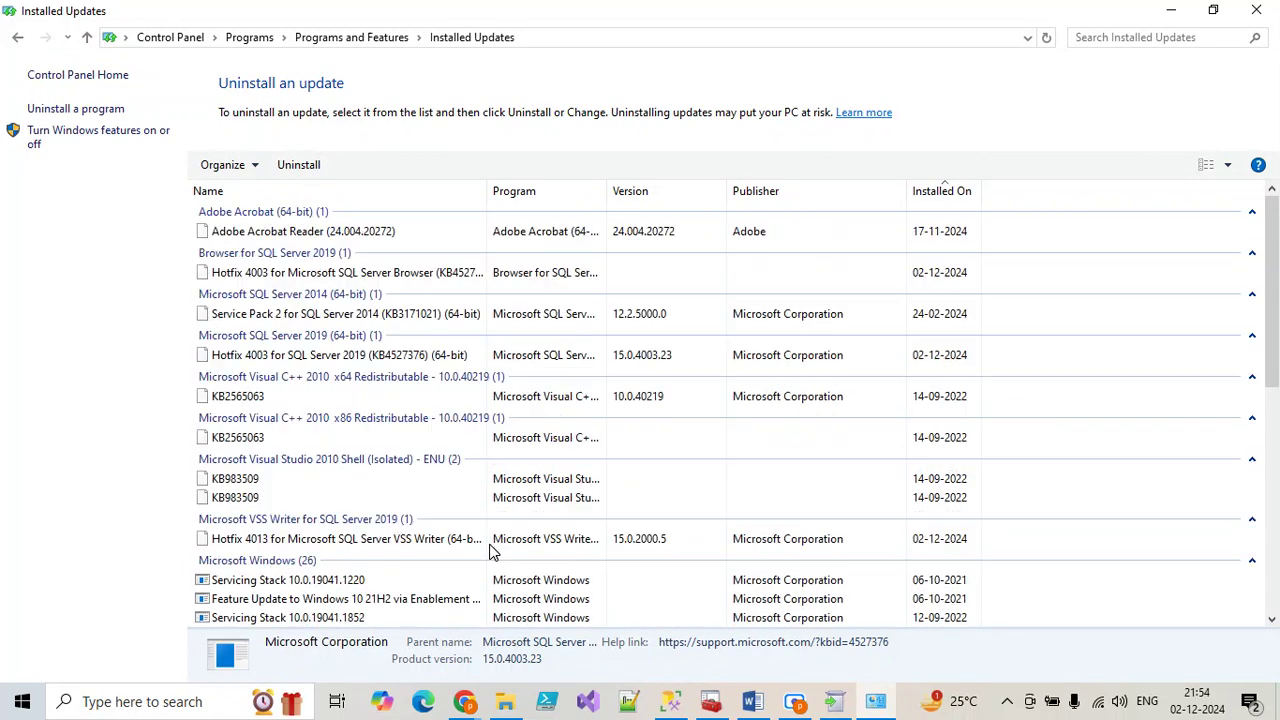
key(F5)
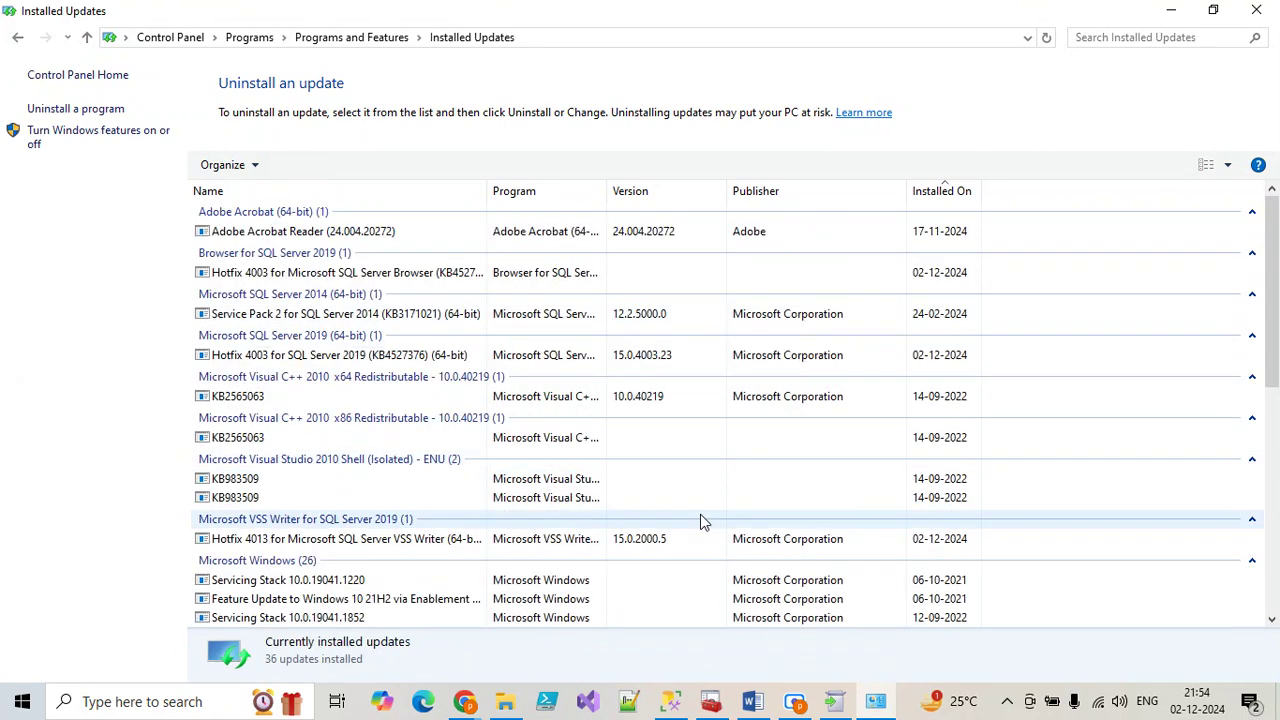
click(806, 704)
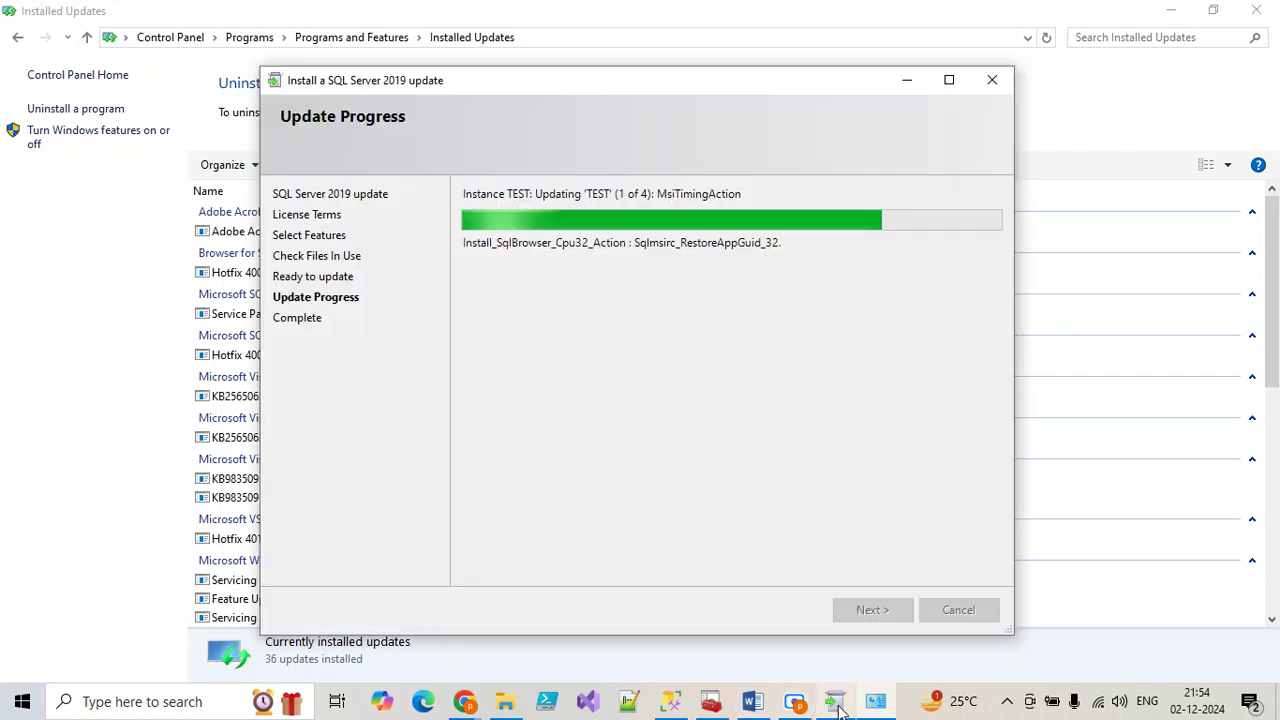
click(670, 702)
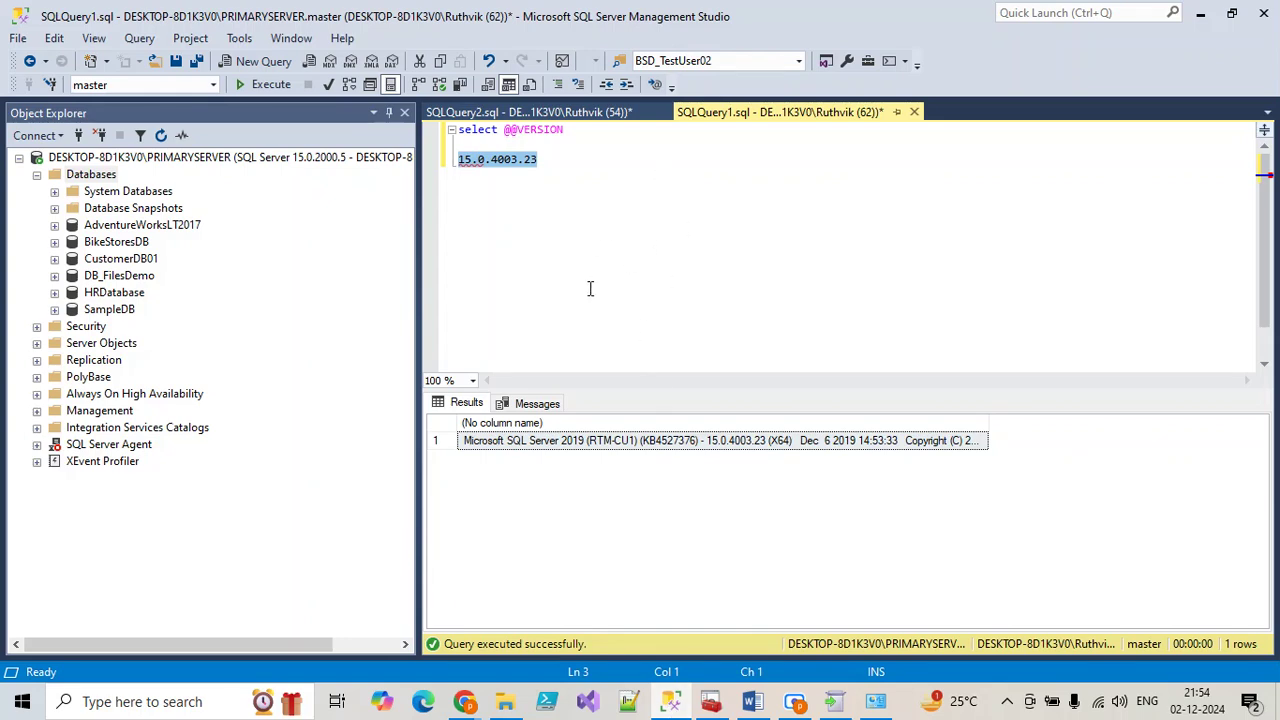
drag(591, 127, 422, 121)
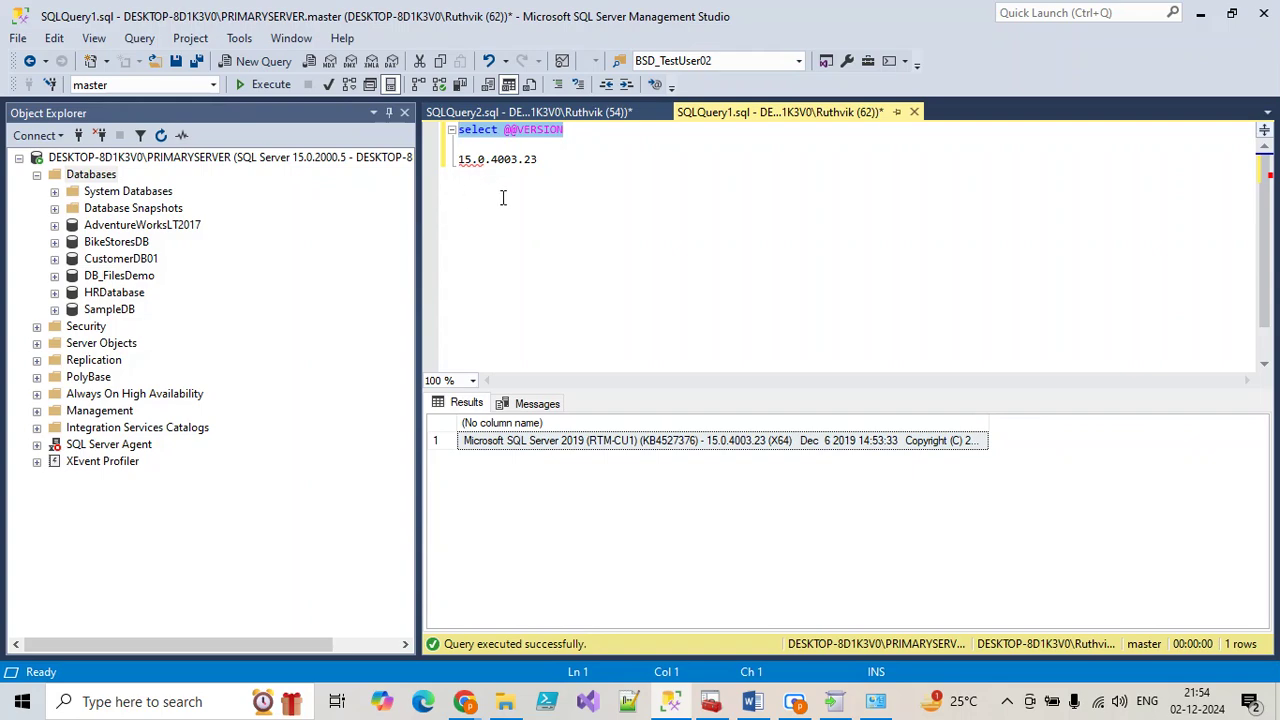
mouse_move(515, 708)
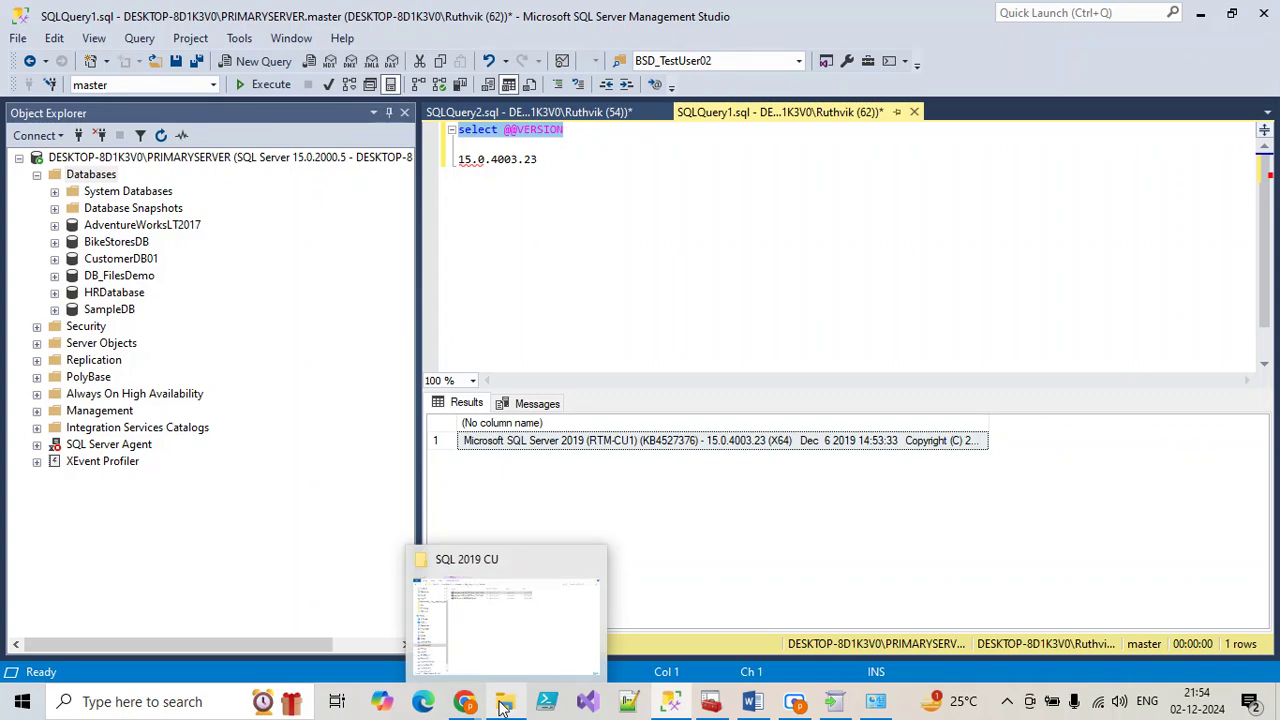
click(507, 648)
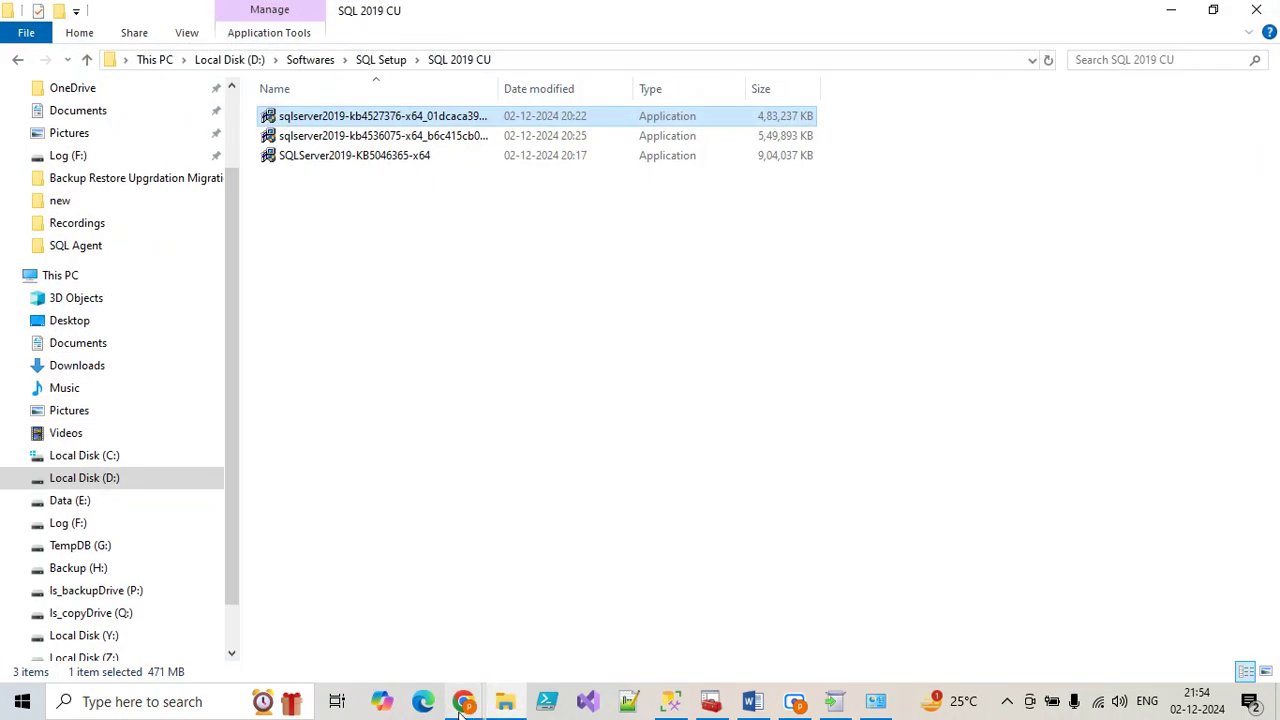
mouse_move(466, 703)
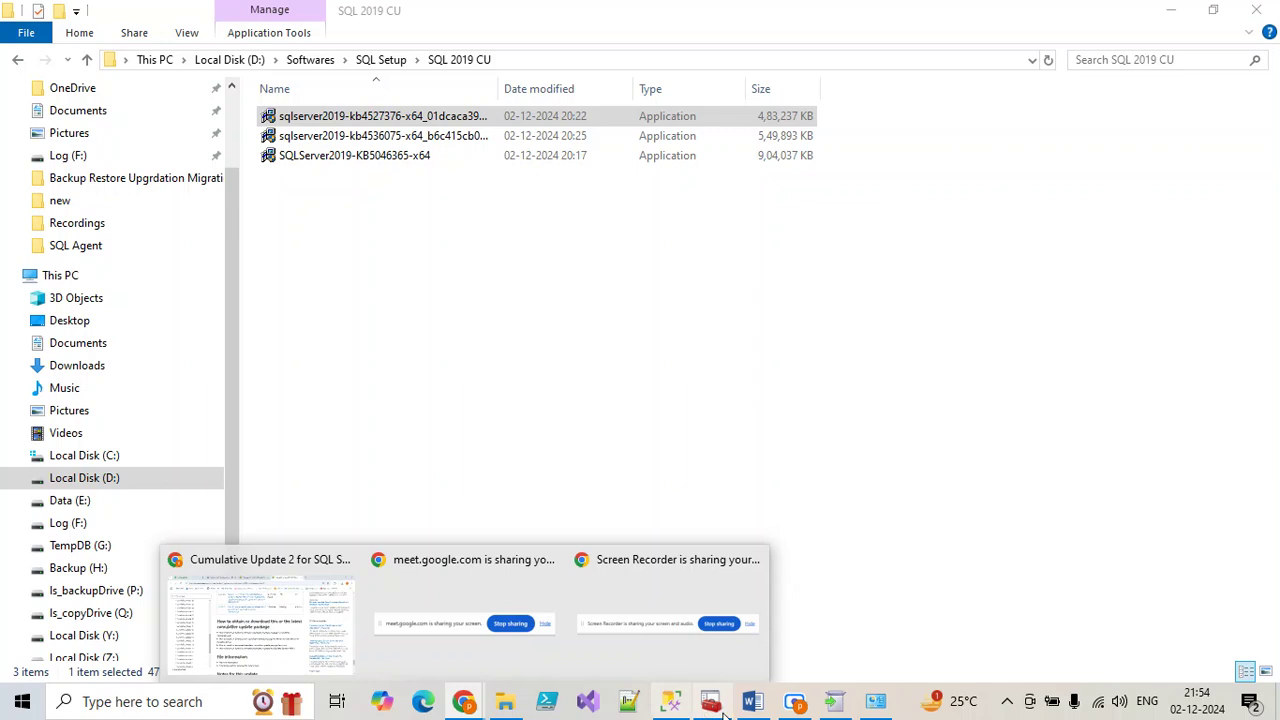
click(853, 704)
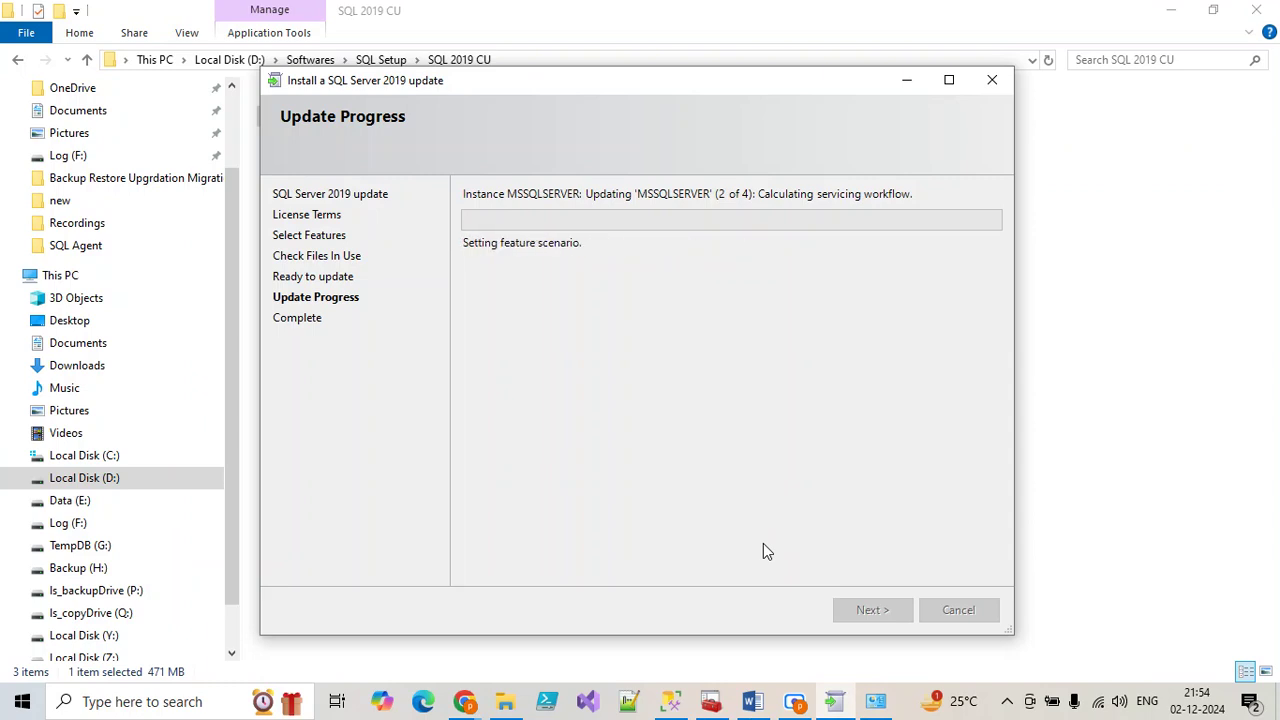
Close the Cumulative Update 2 article in Chrome and browse the SQL Server 2019 build versions table toward newer CUs
click(465, 703)
mouse_move(274, 603)
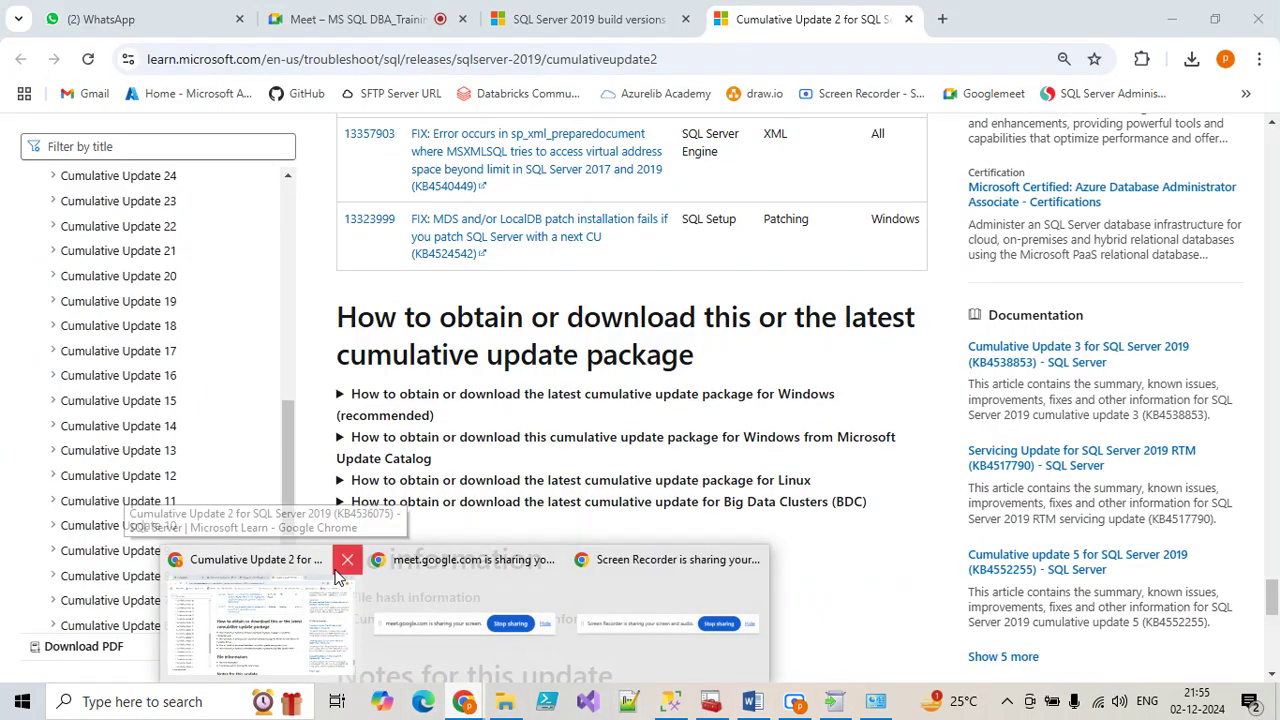
click(253, 566)
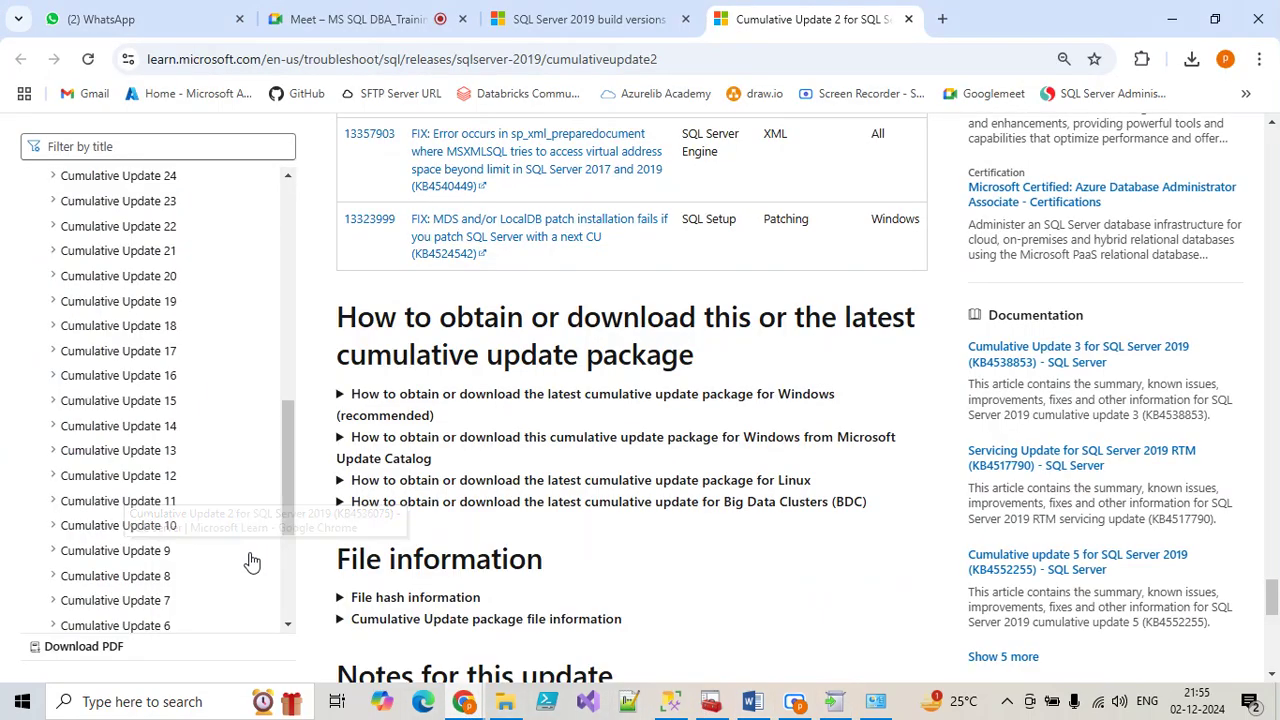
click(908, 20)
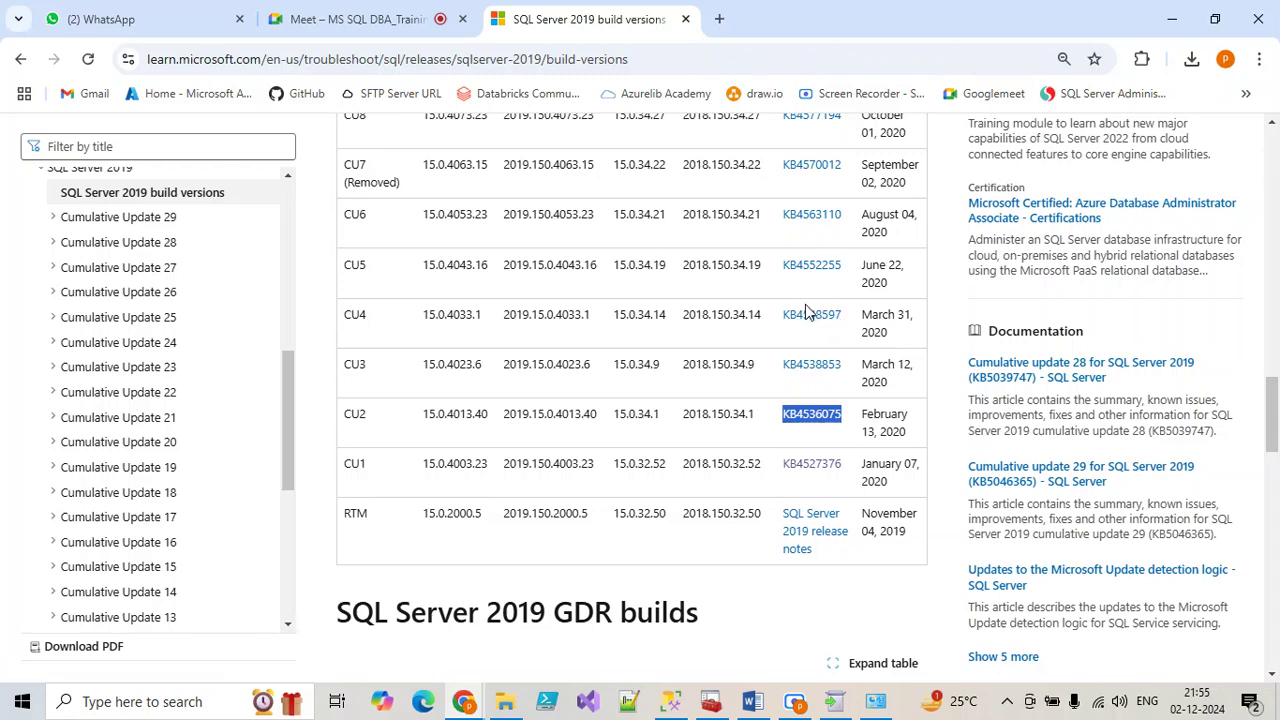
scroll(808, 314, up, 2)
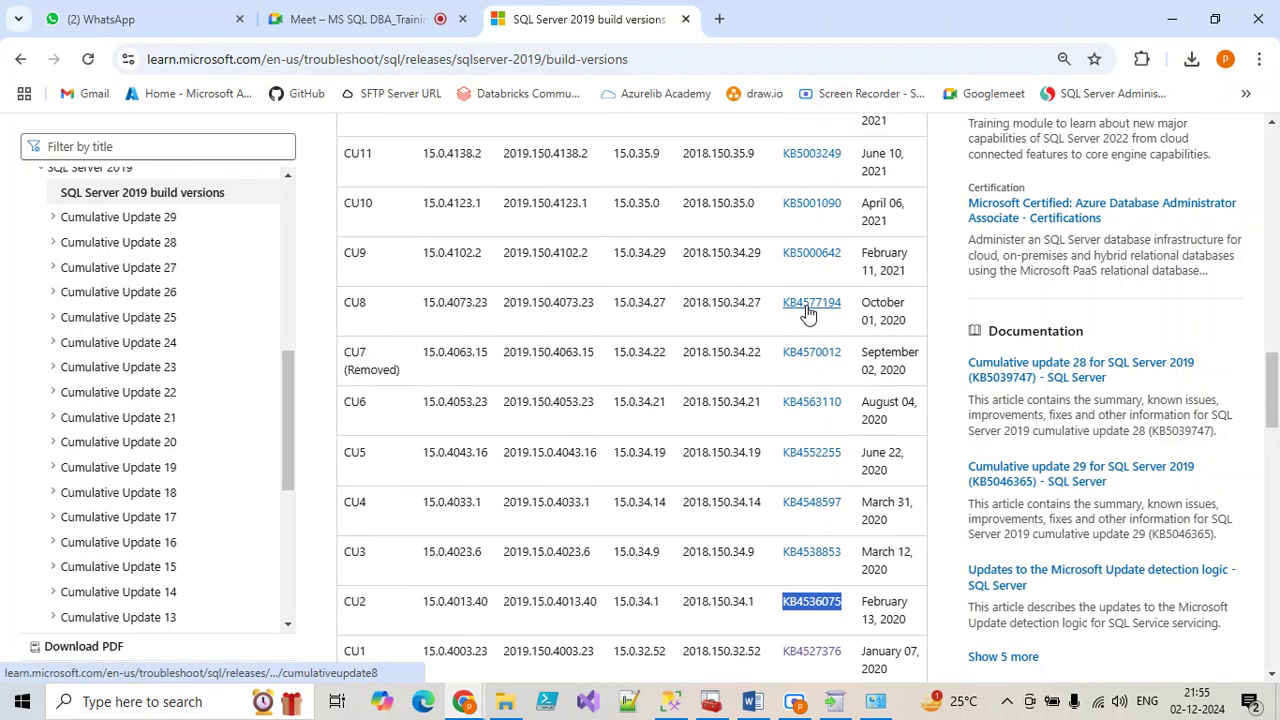
scroll(808, 314, up, 8)
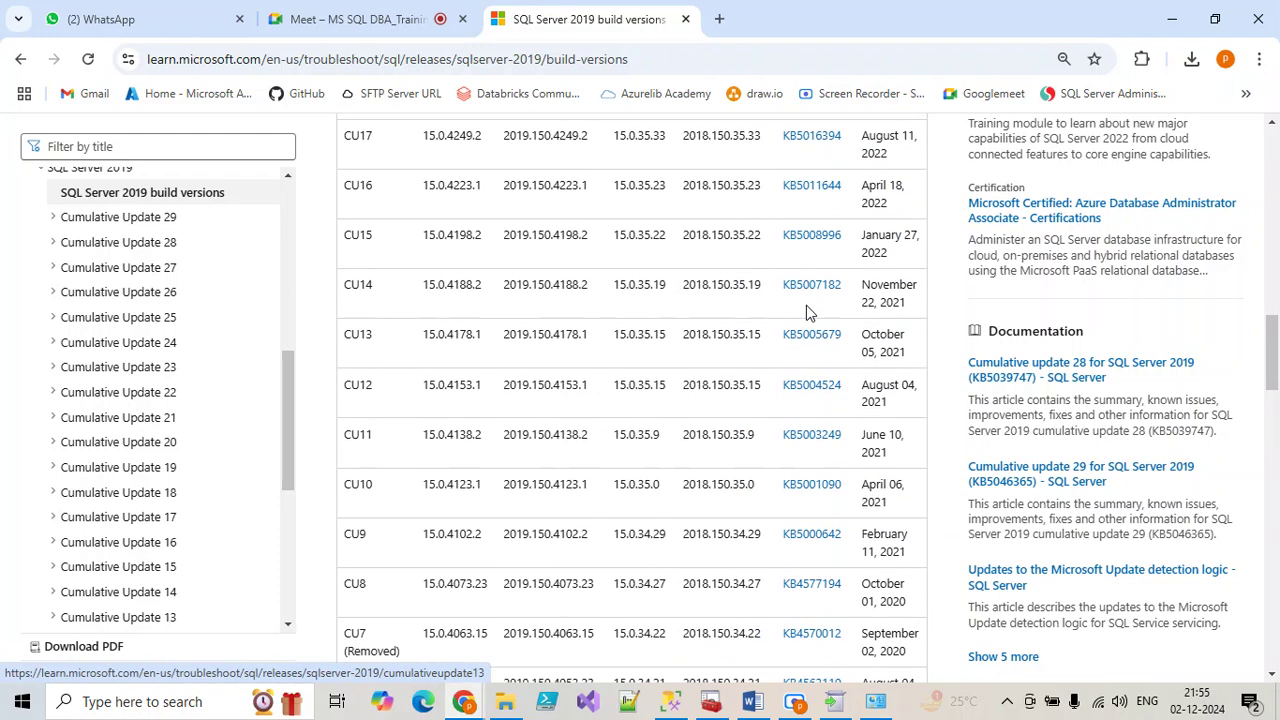
Leave the SQL Server 2019 build versions table and open C:\Program Files\Microsoft SQL Server\150\Setup Bootstrap\Log in File Explorer
scroll(808, 314, up, 2)
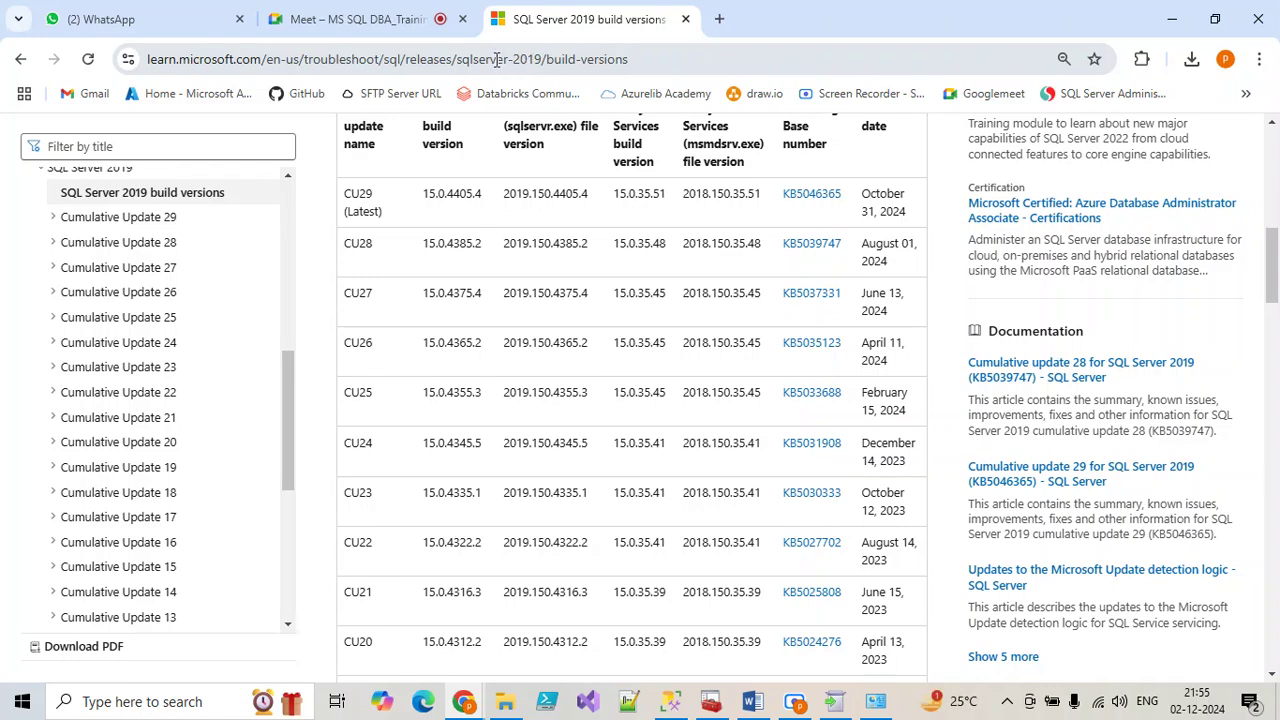
click(1172, 19)
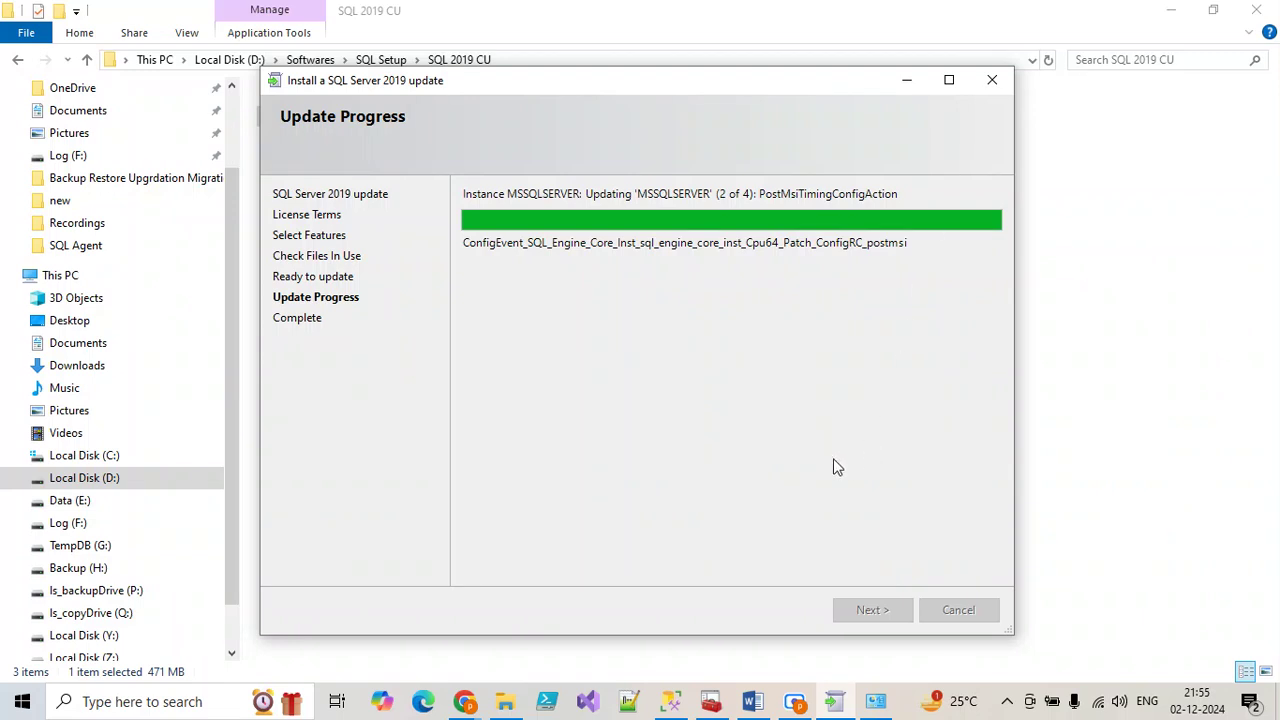
click(505, 703)
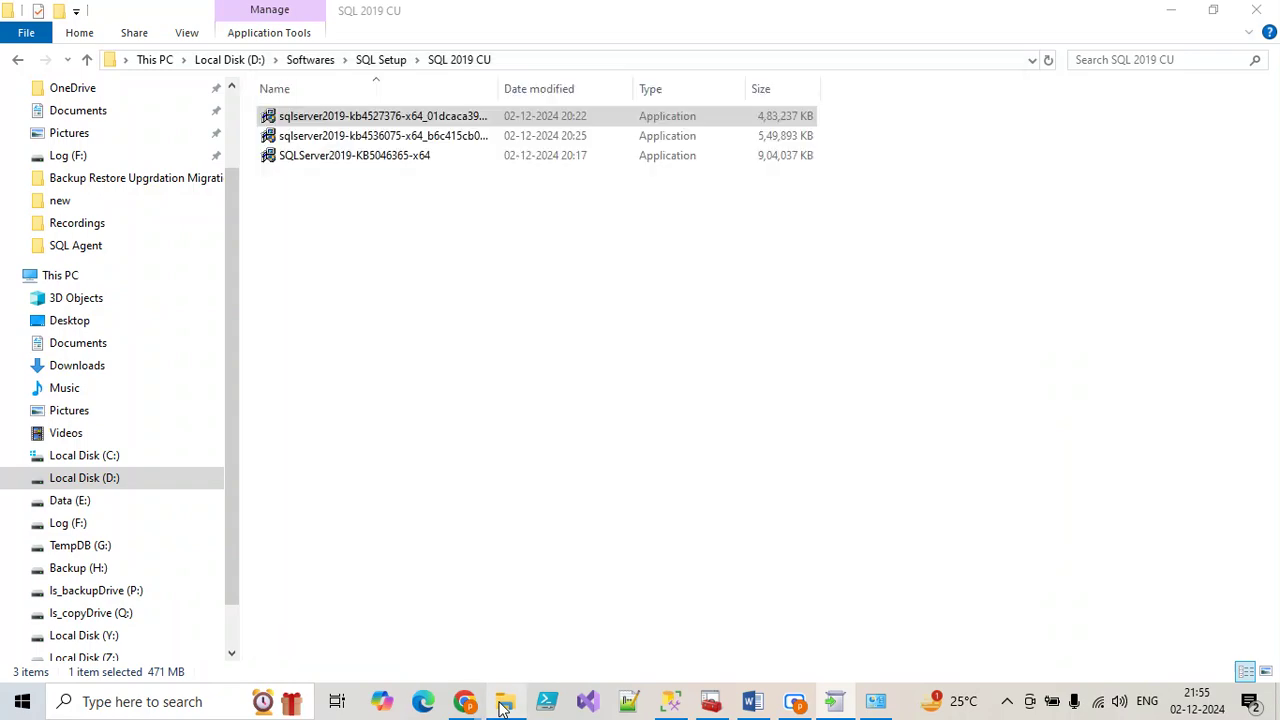
click(86, 456)
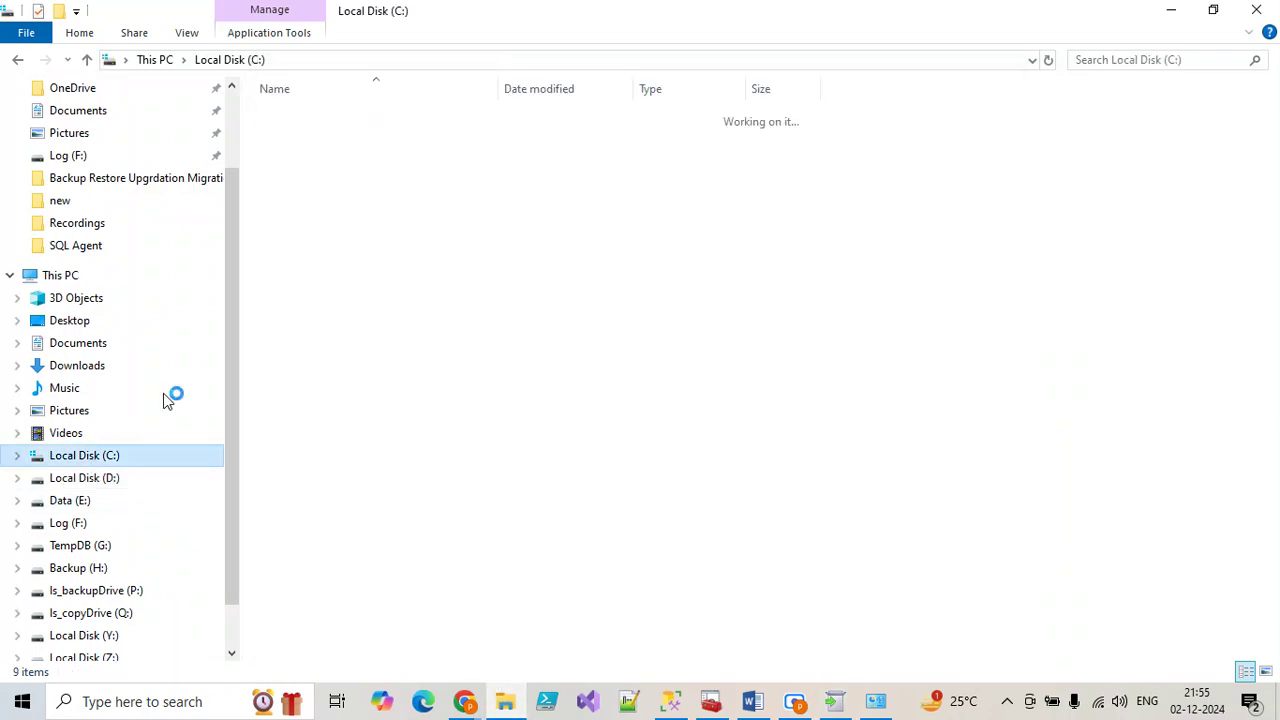
double_click(313, 175)
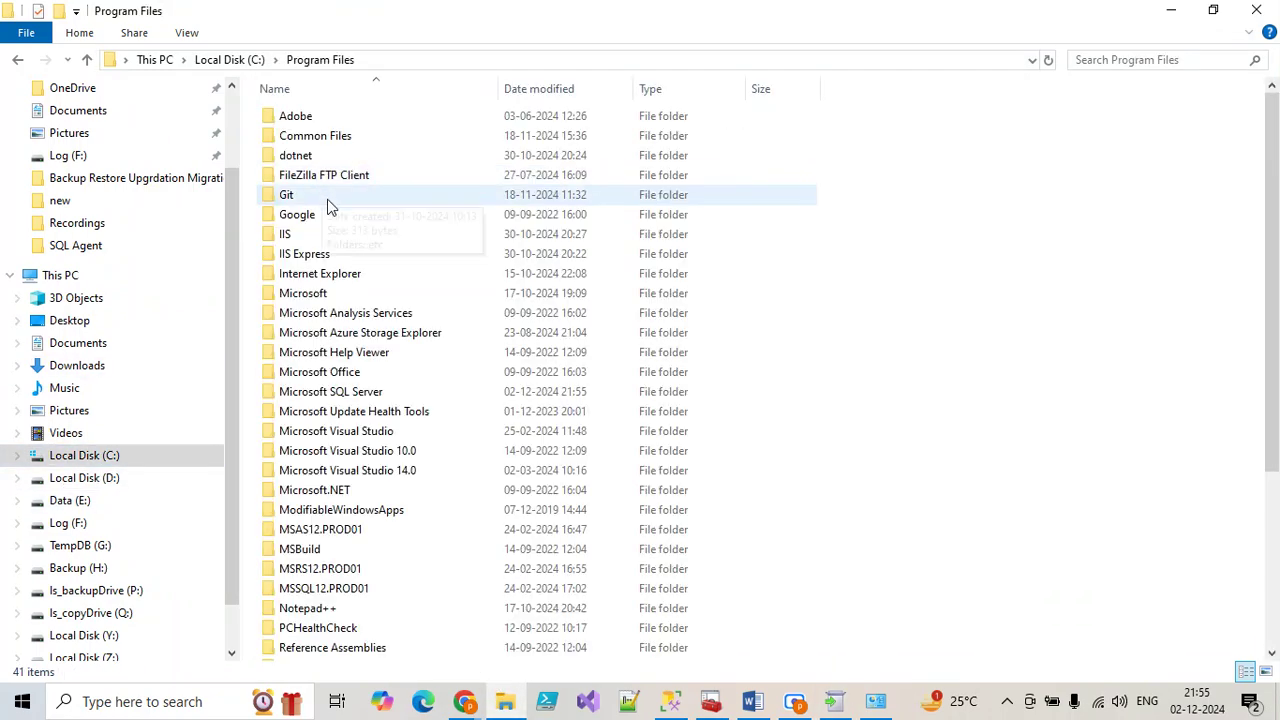
double_click(355, 391)
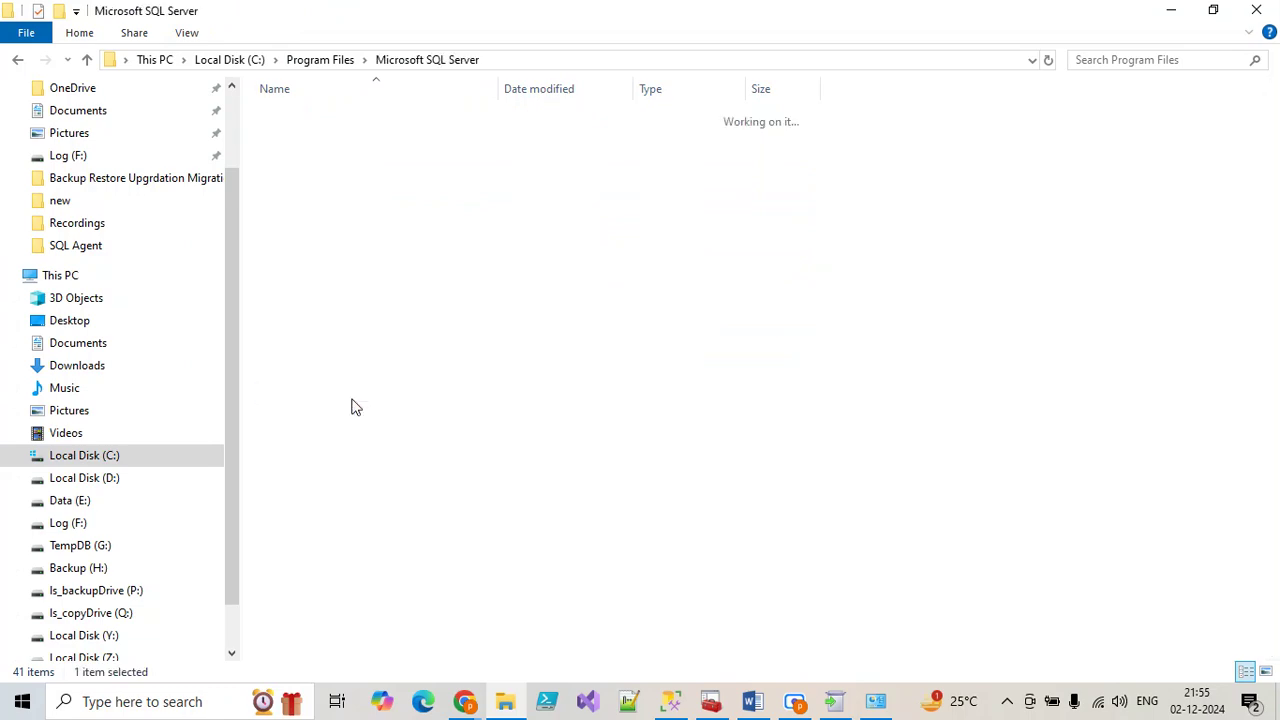
click(351, 396)
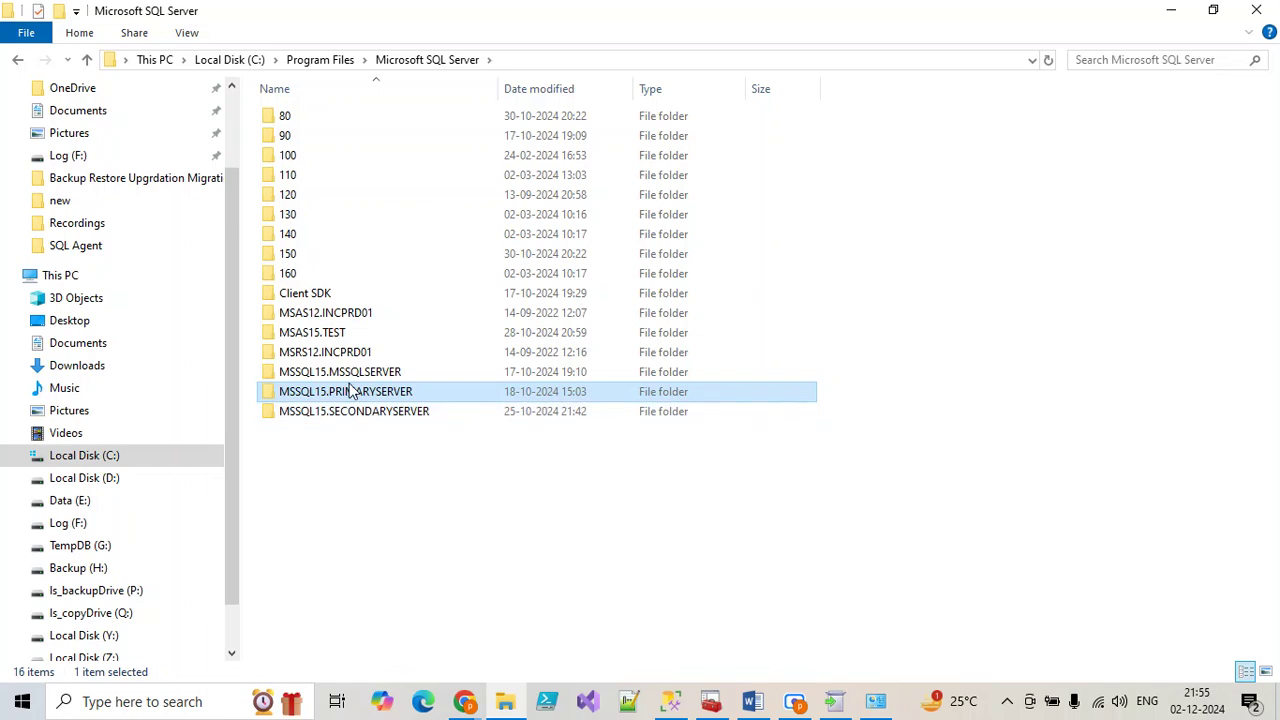
double_click(306, 255)
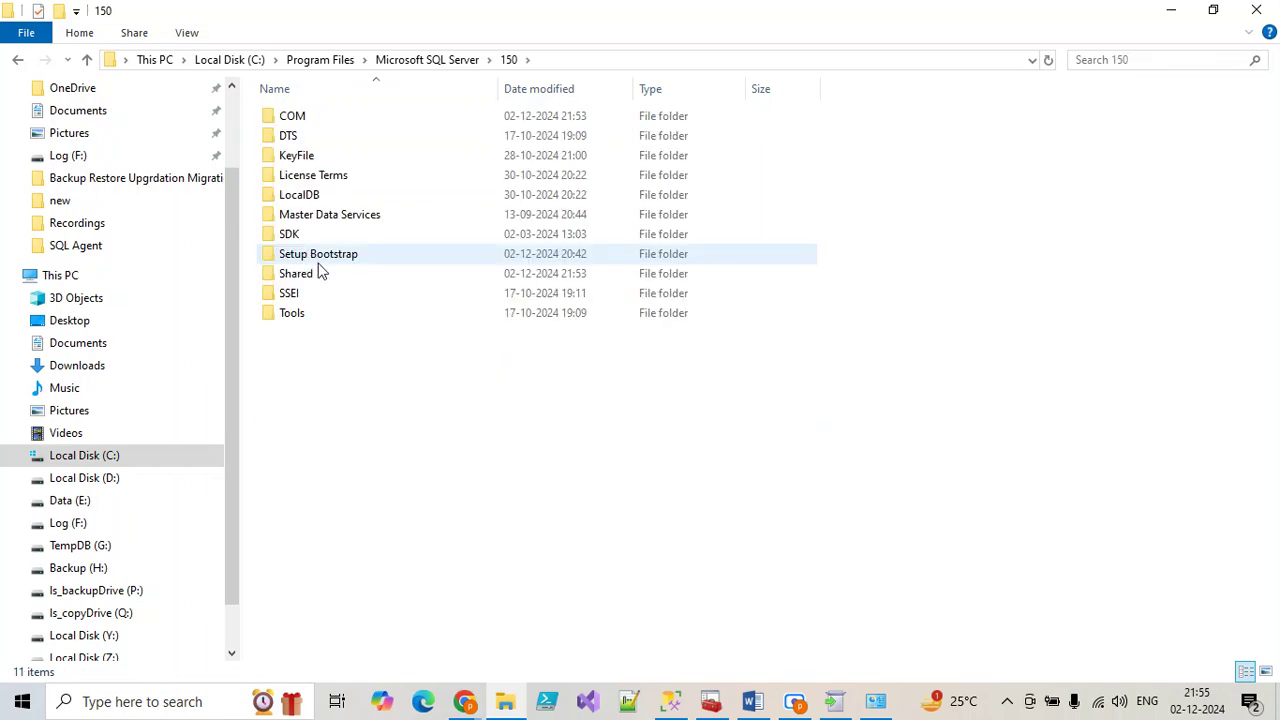
double_click(318, 262)
double_click(288, 116)
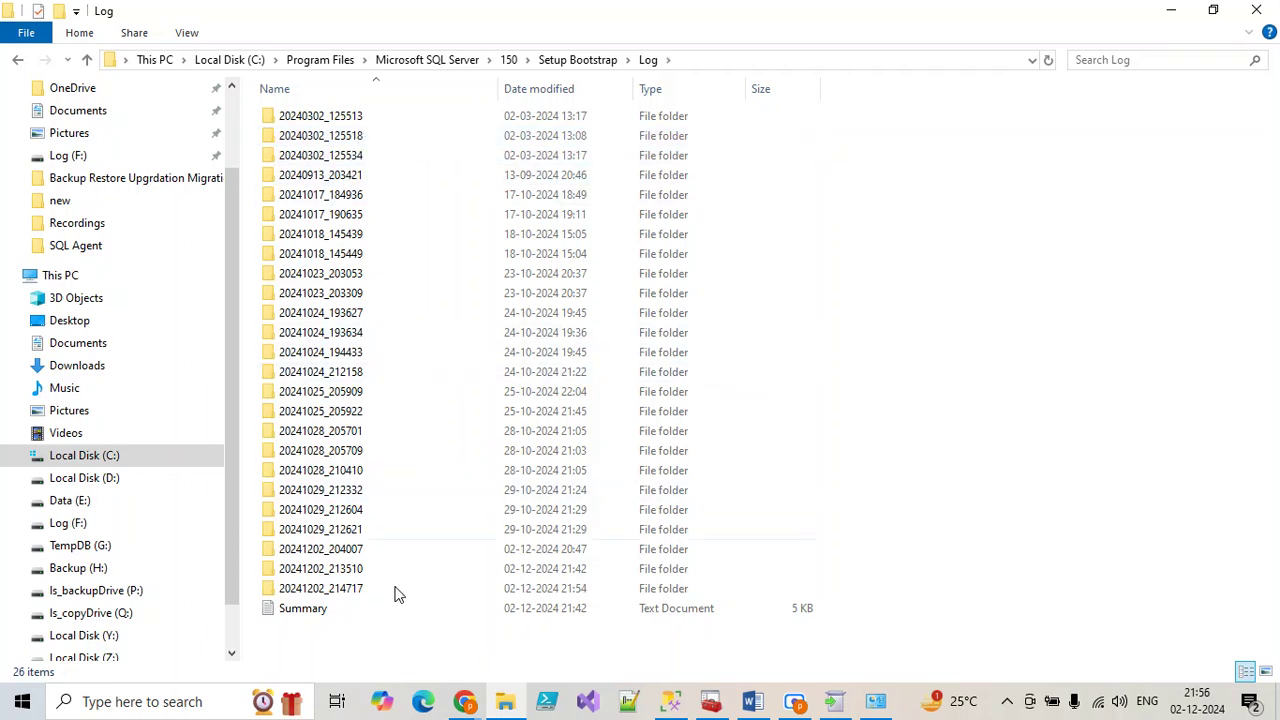
Point out the Summary text file in the setup Log folder and refresh the folder listing
click(519, 611)
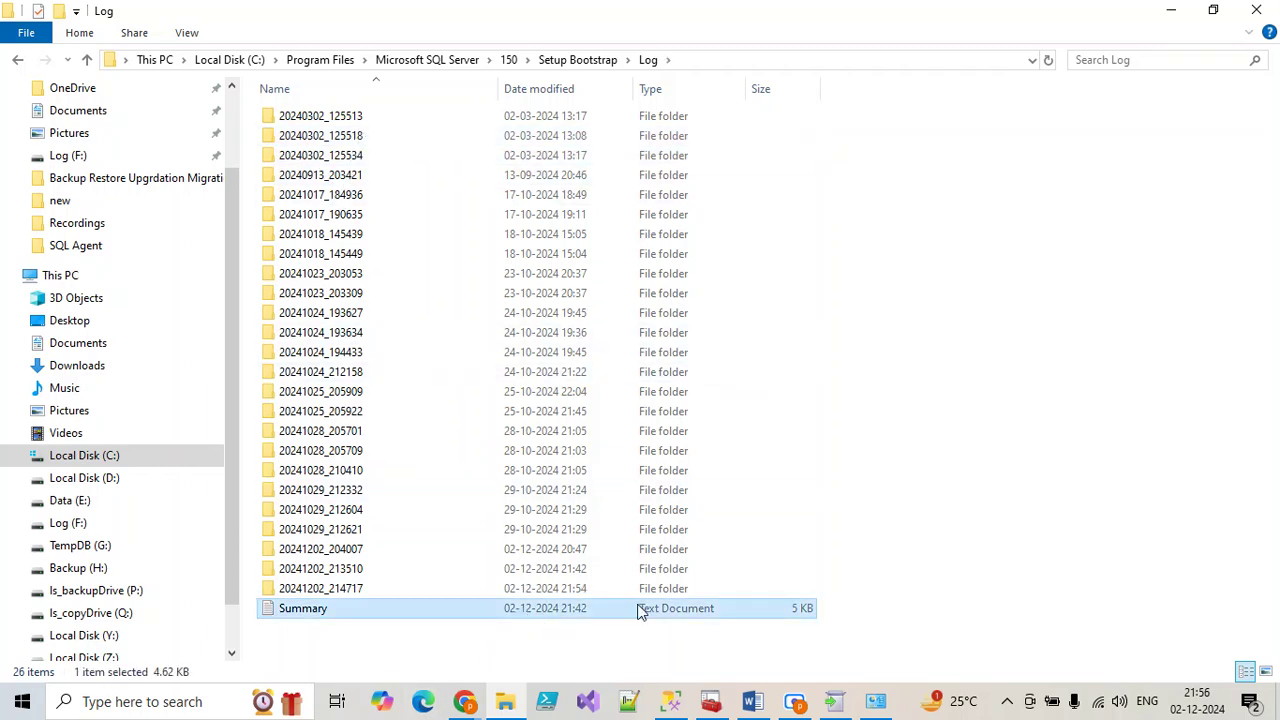
right_click(998, 478)
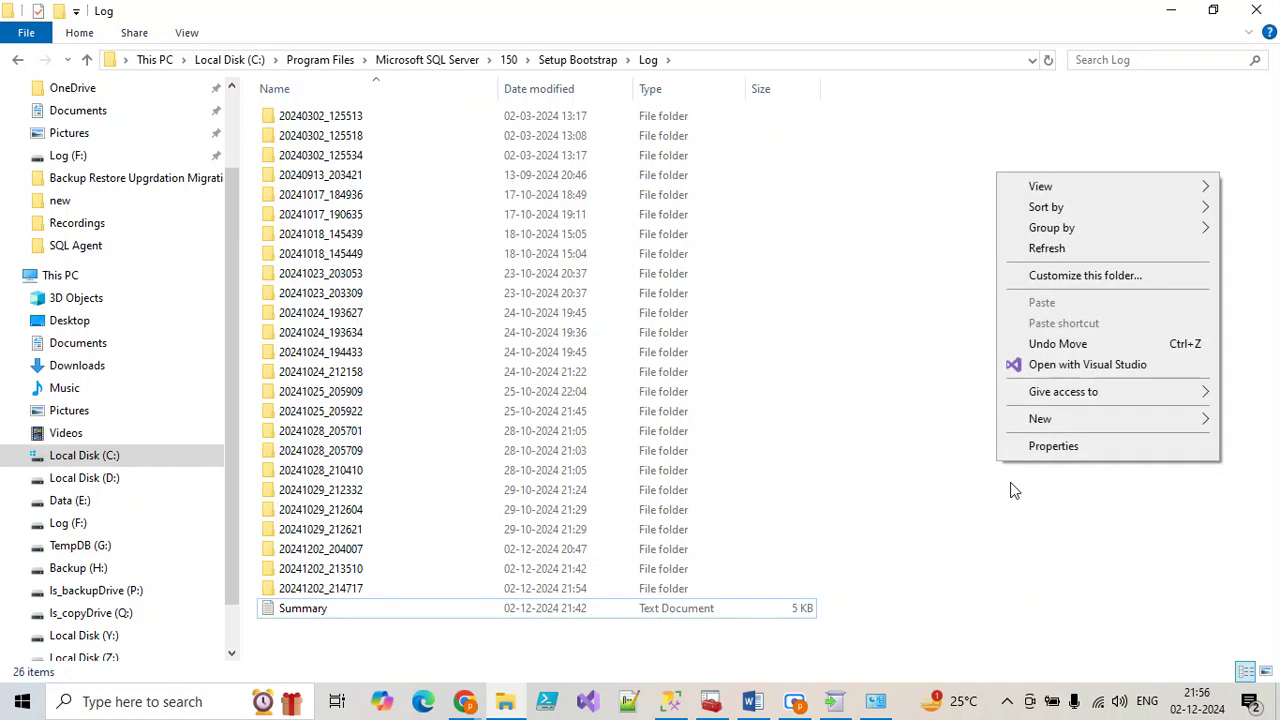
click(1031, 248)
Check the SQL Server 2019 update progress window, maximizing it briefly and restoring its size
click(834, 702)
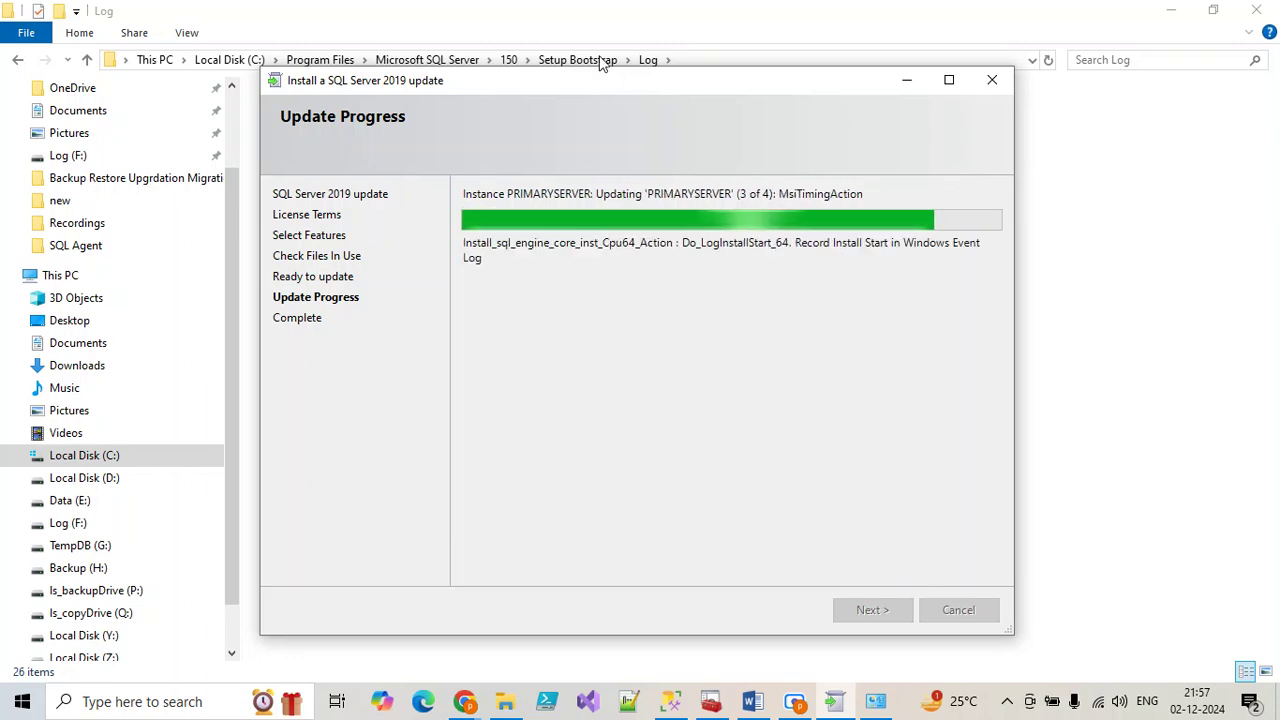
double_click(607, 85)
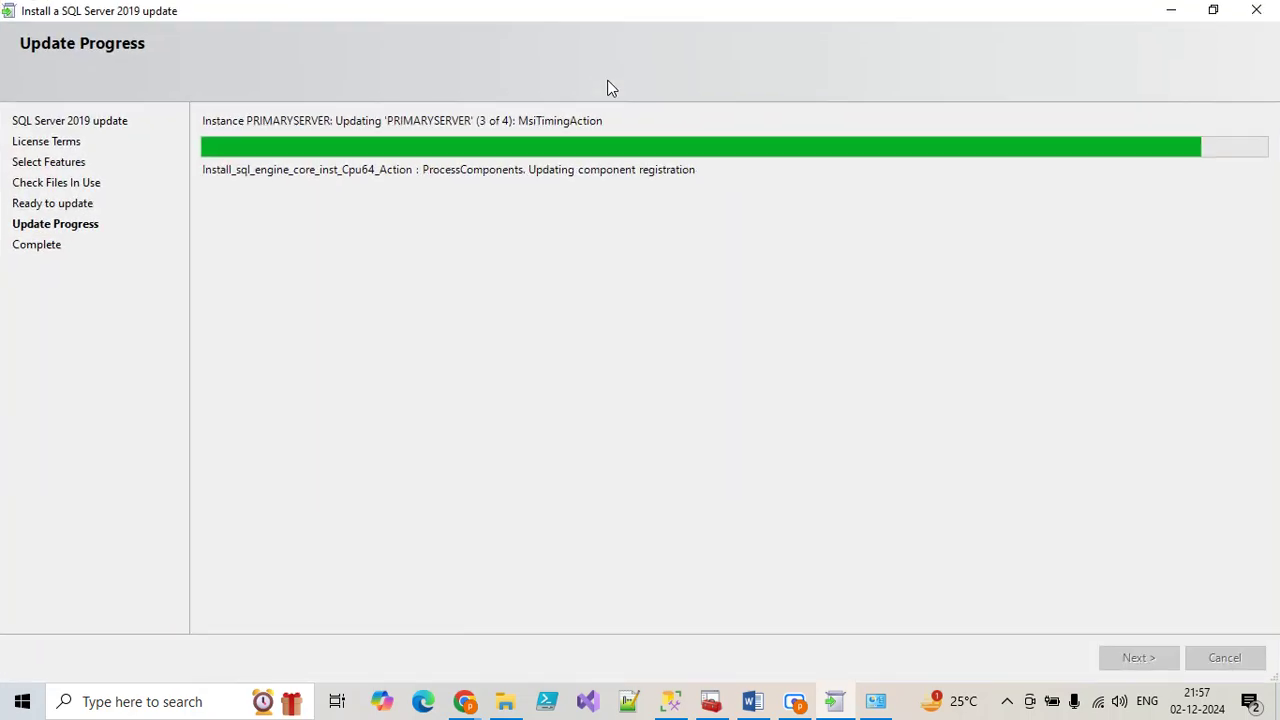
click(1213, 10)
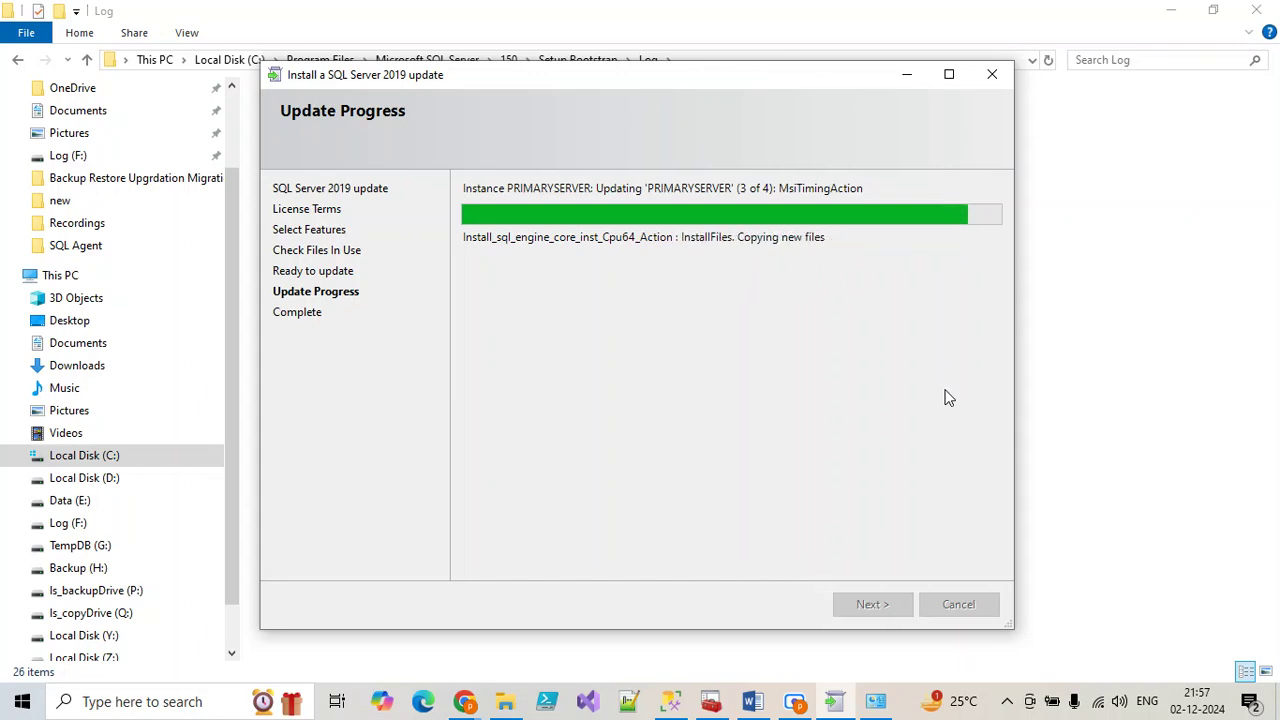
mouse_move(868, 706)
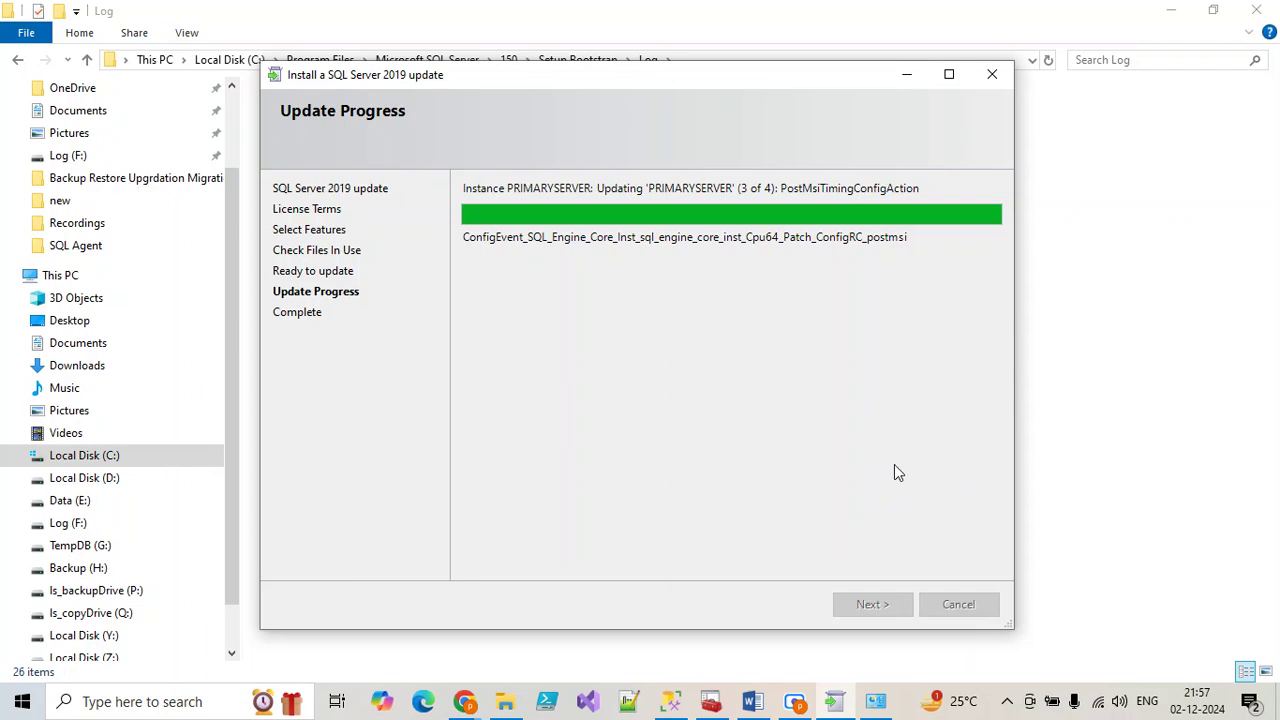
mouse_move(797, 703)
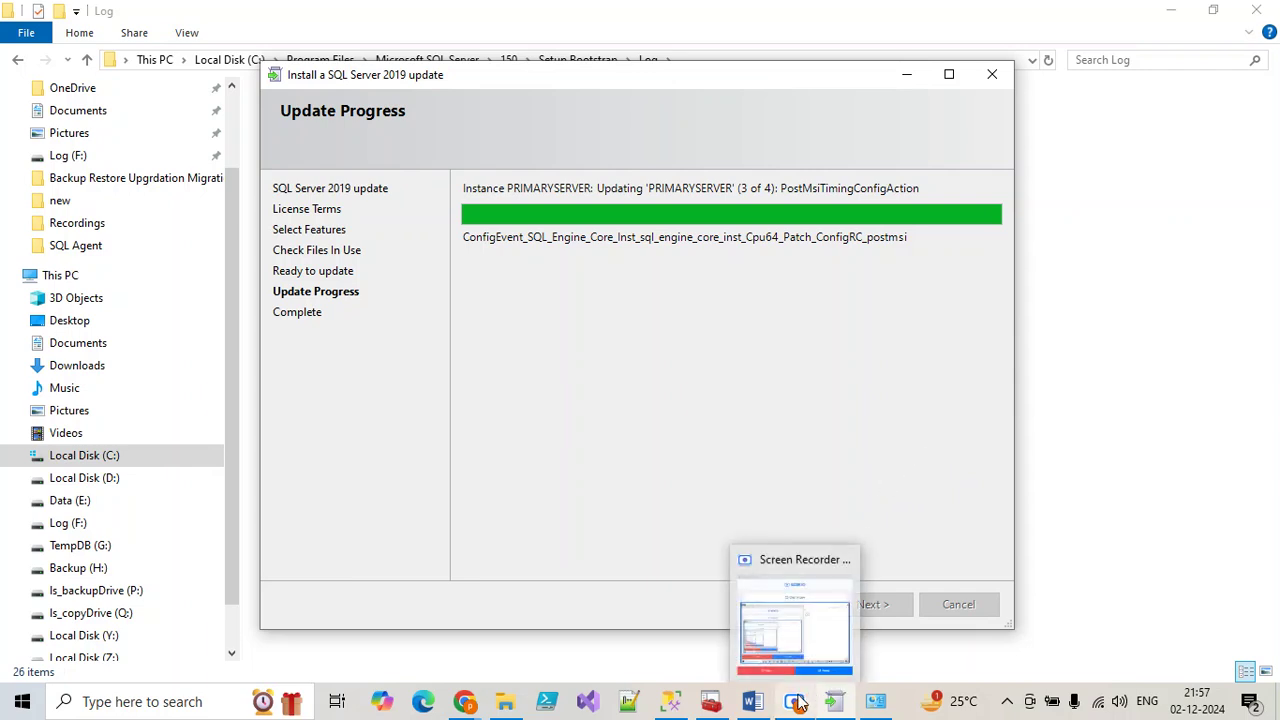
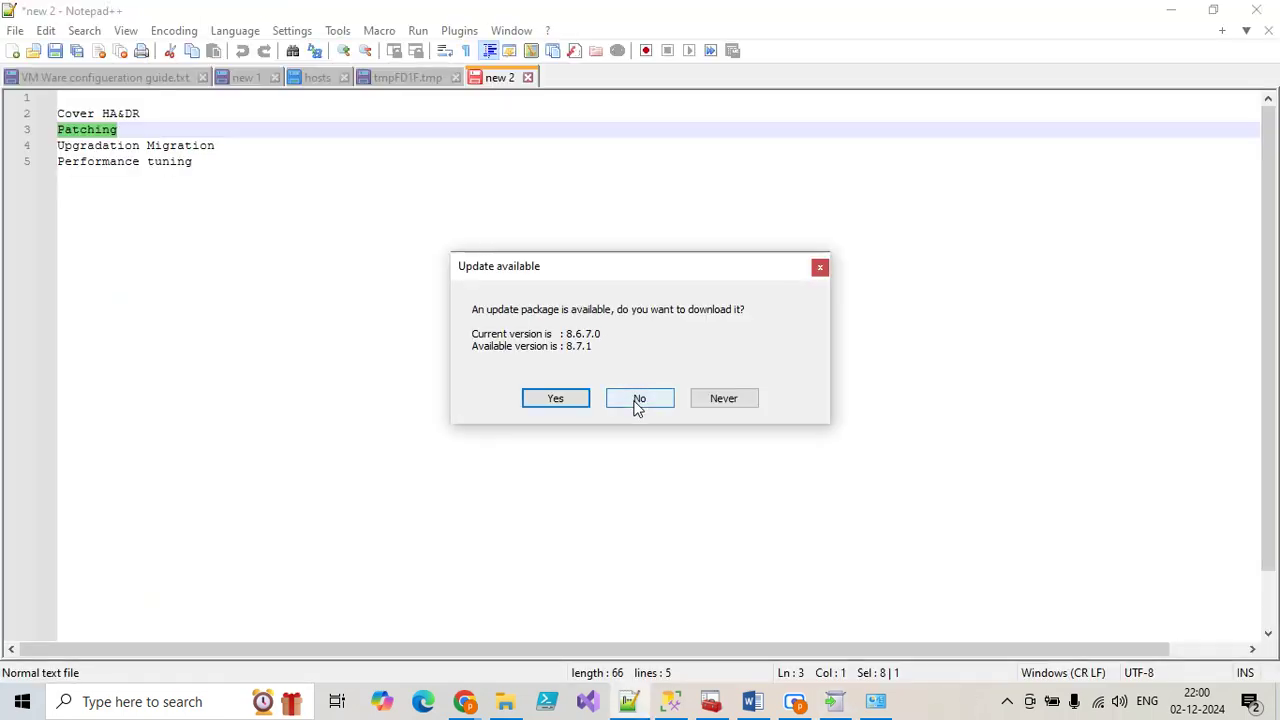
In Notepad++, decline the offered program update and add the server name UK-VSSI01-P01 below the Performance tuning line, separated by a blank line
click(637, 400)
click(346, 268)
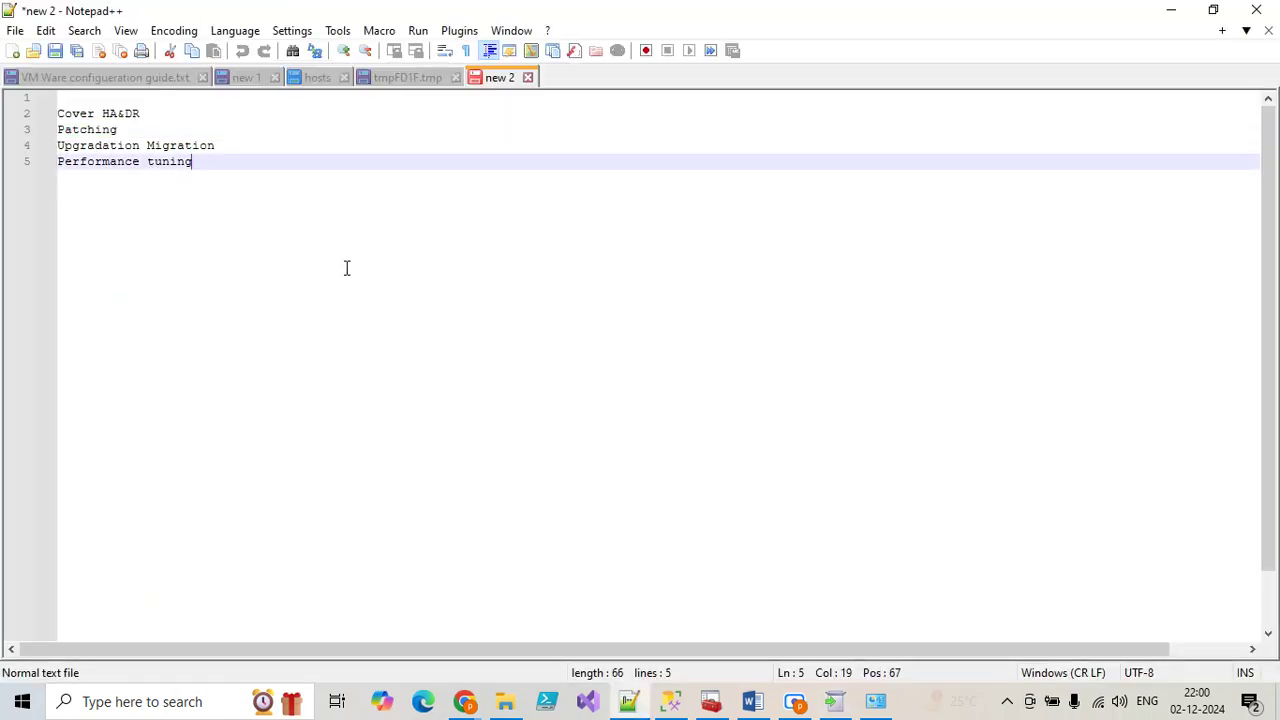
key(Return)
key(Return)
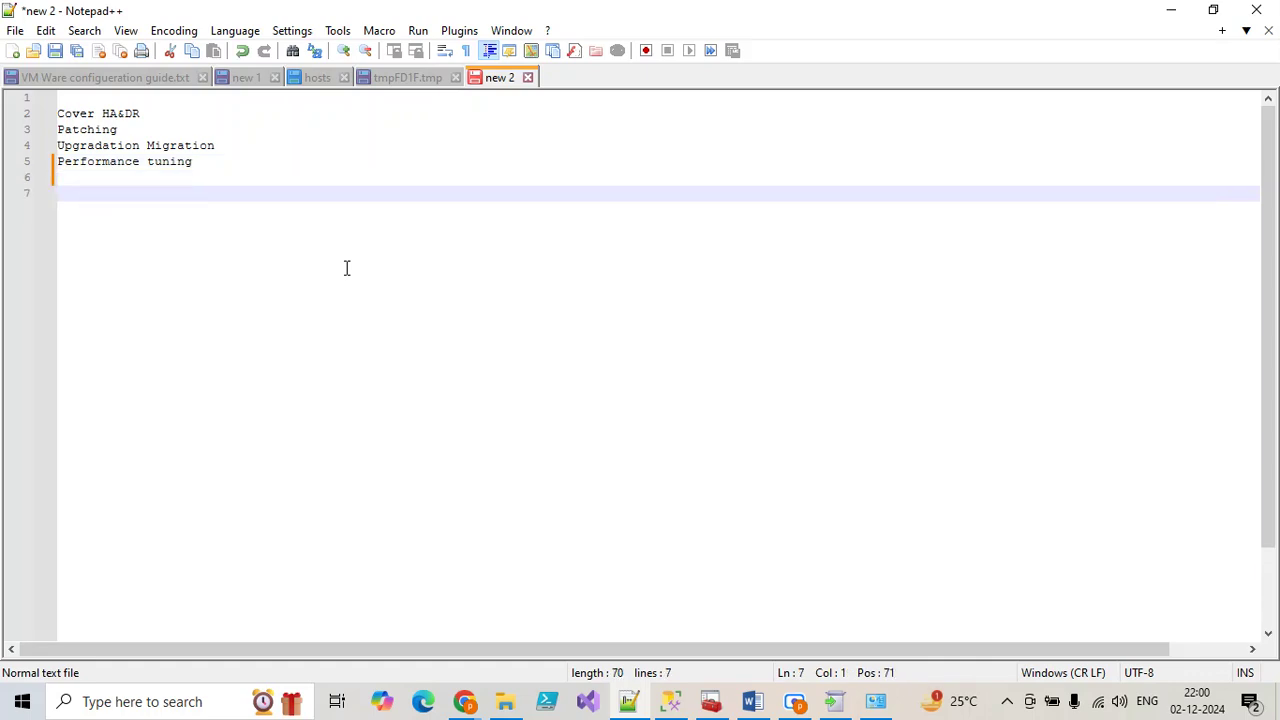
text(Ux)
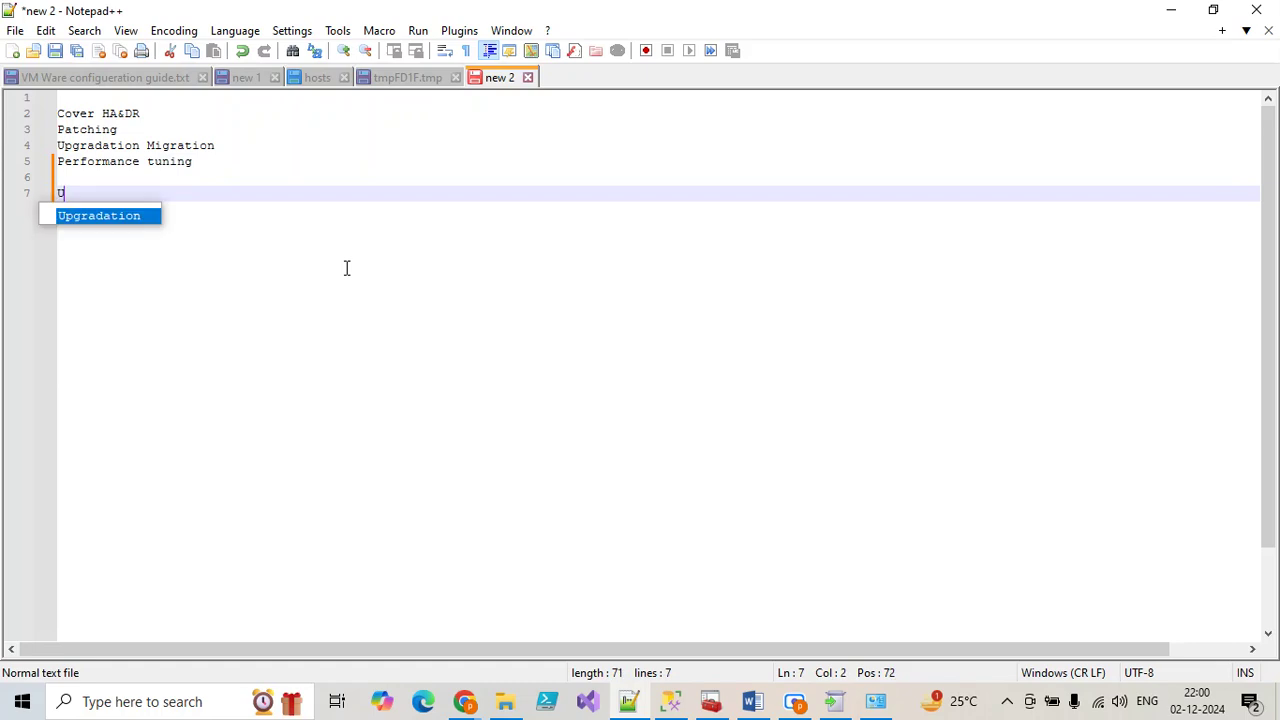
key(BackSpace)
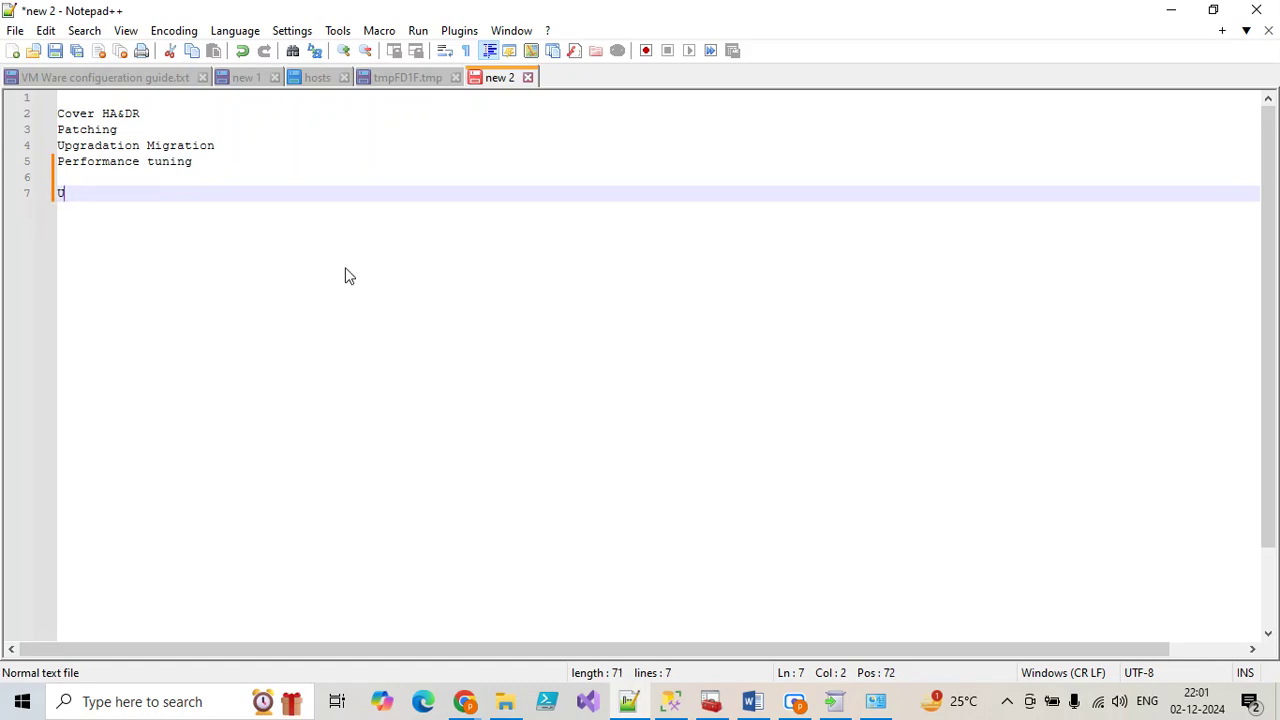
text(K-VSSIP)
key(BackSpace)
text(01)
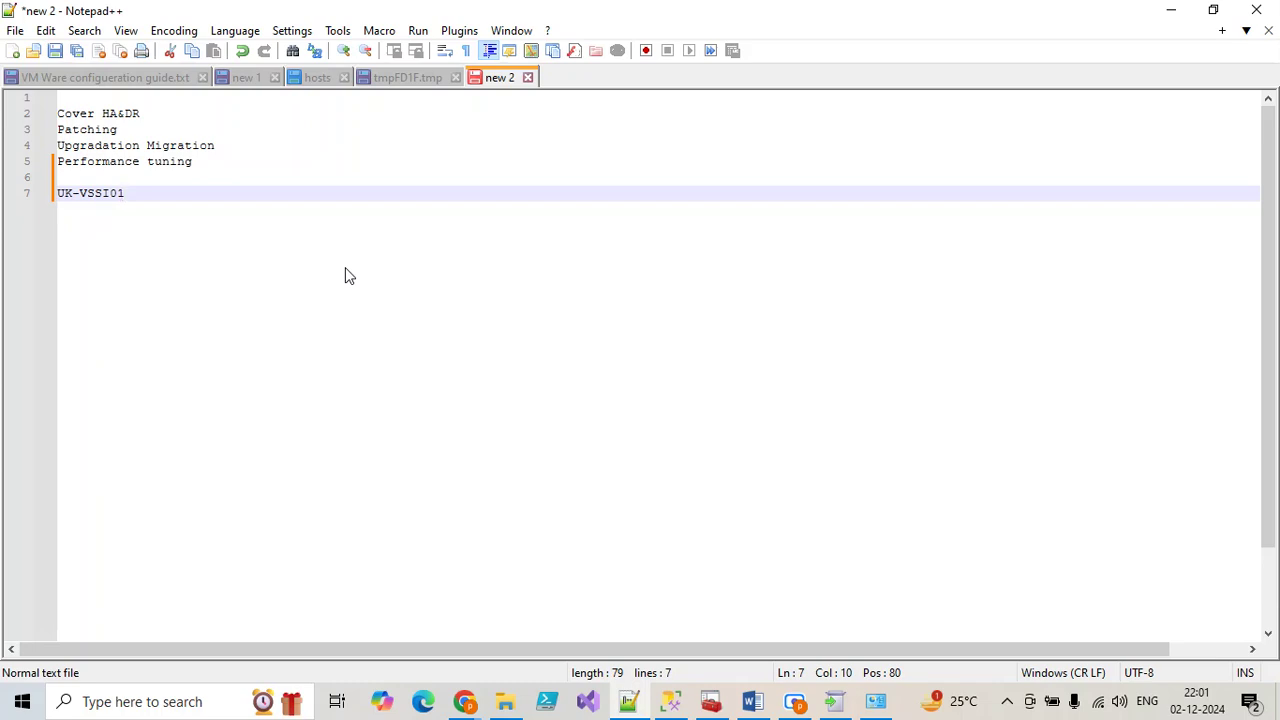
text(-P01)
Duplicate the UK-VSSI01-P01 line below itself and change the copy to UK-VSSI01-V01
key(shift+Home)
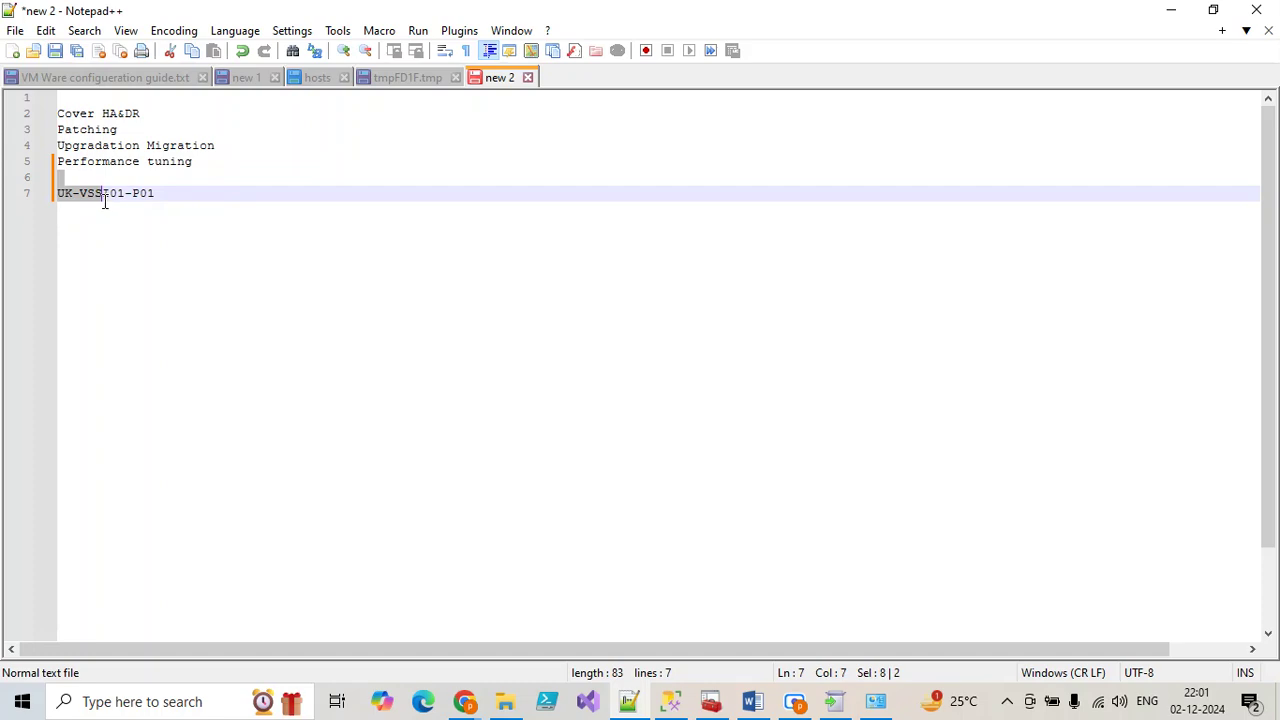
drag(152, 206, 57, 191)
key(ctrl+c)
click(161, 203)
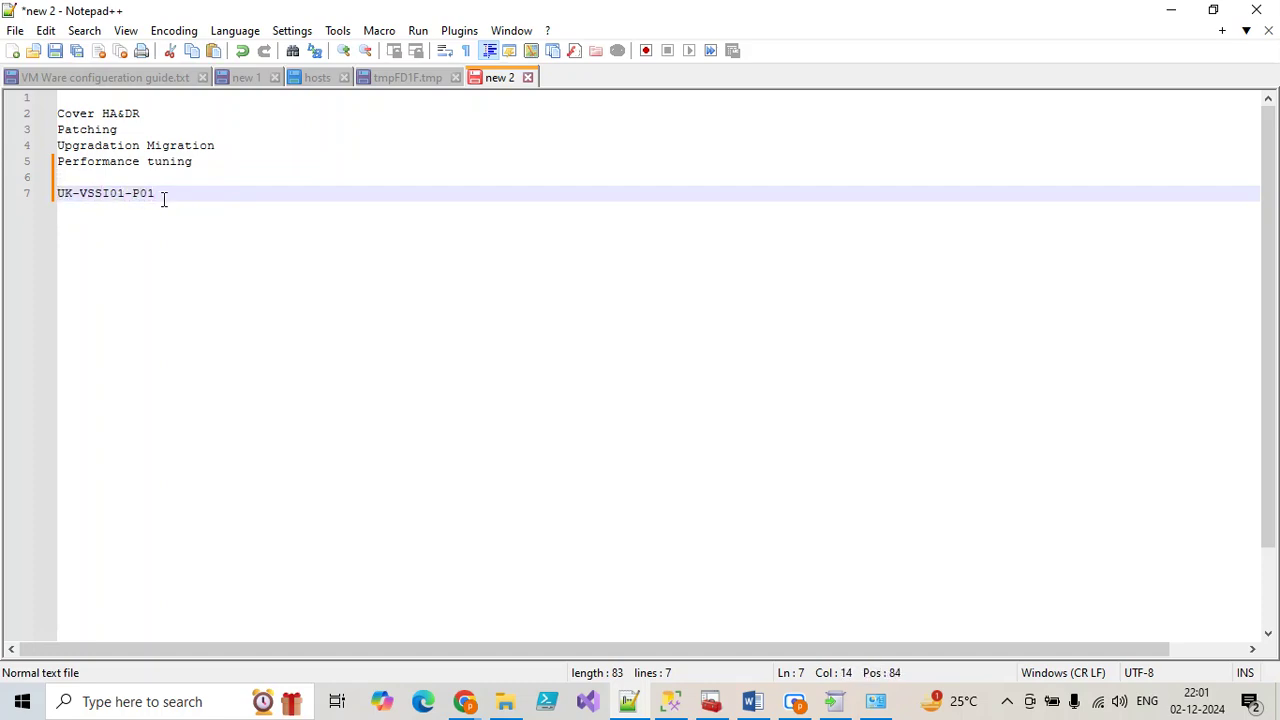
key(Return)
key(ctrl+v)
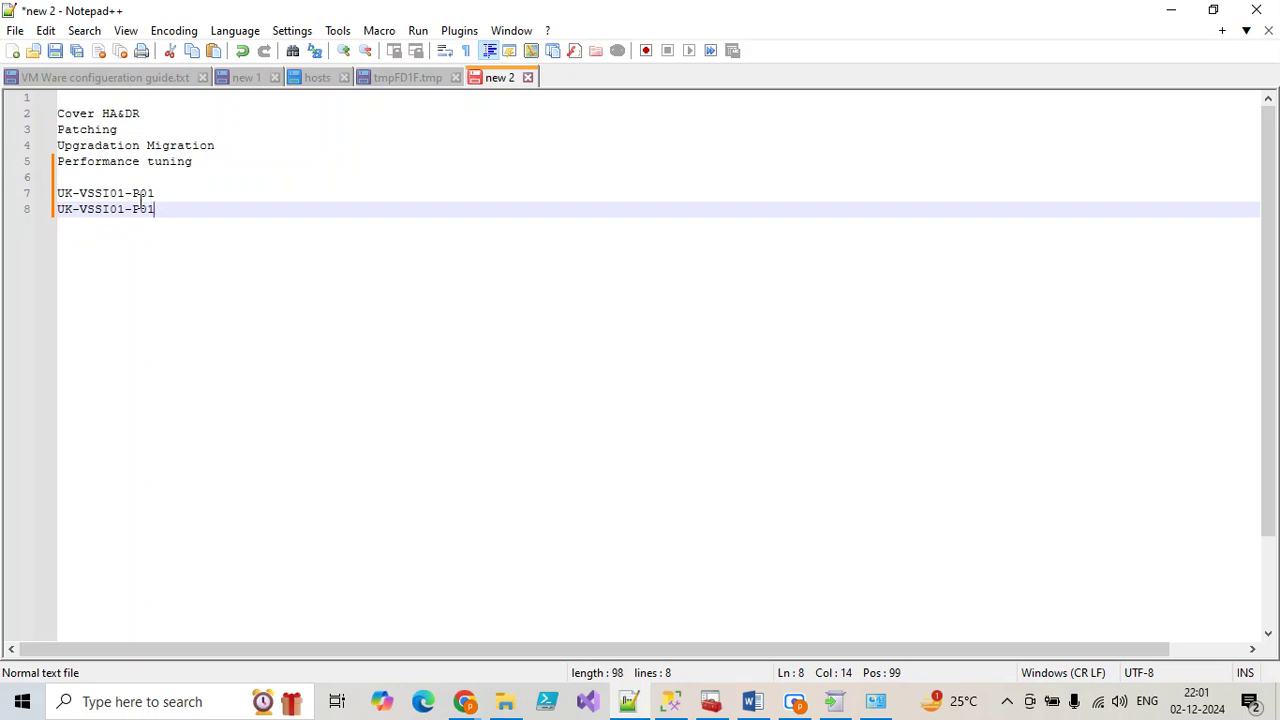
drag(145, 208, 133, 208)
text(V)
click(199, 328)
Copy UK-VSSI01-P01 from the notes, open Remote Desktop Connection, and enter it as the computer name
drag(160, 191, 30, 180)
key(ctrl+c)
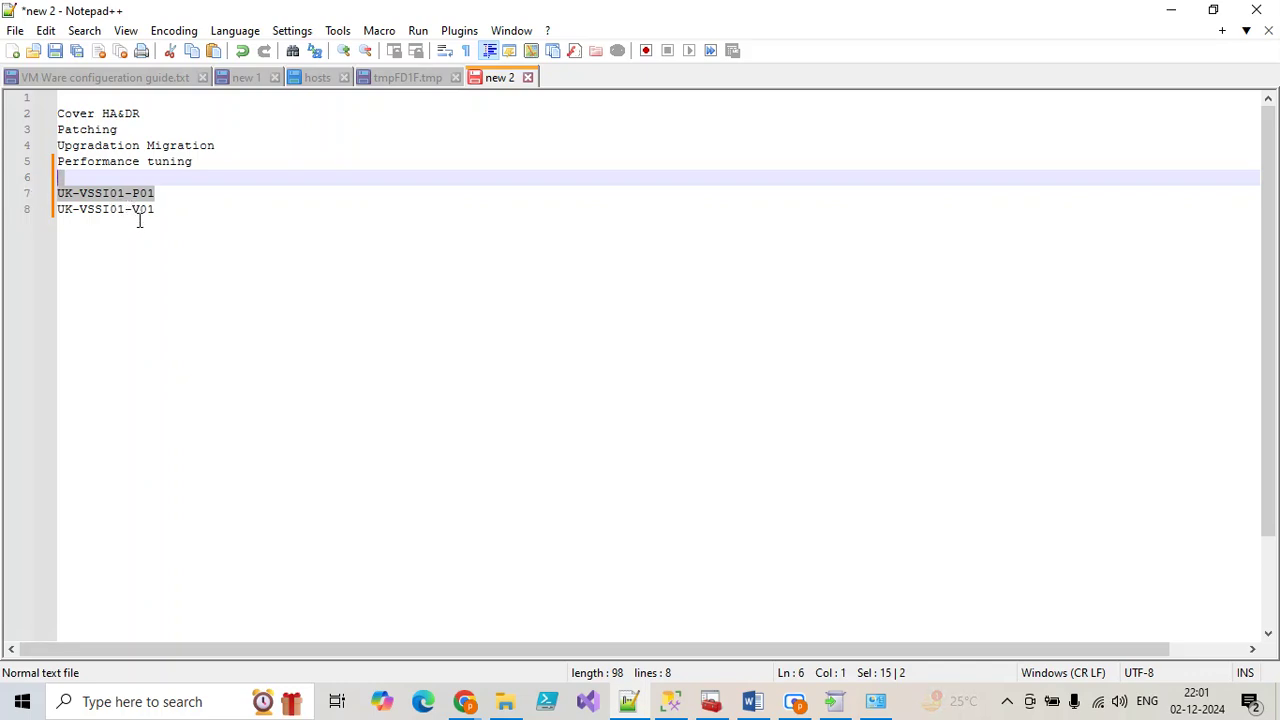
click(248, 699)
text(run)
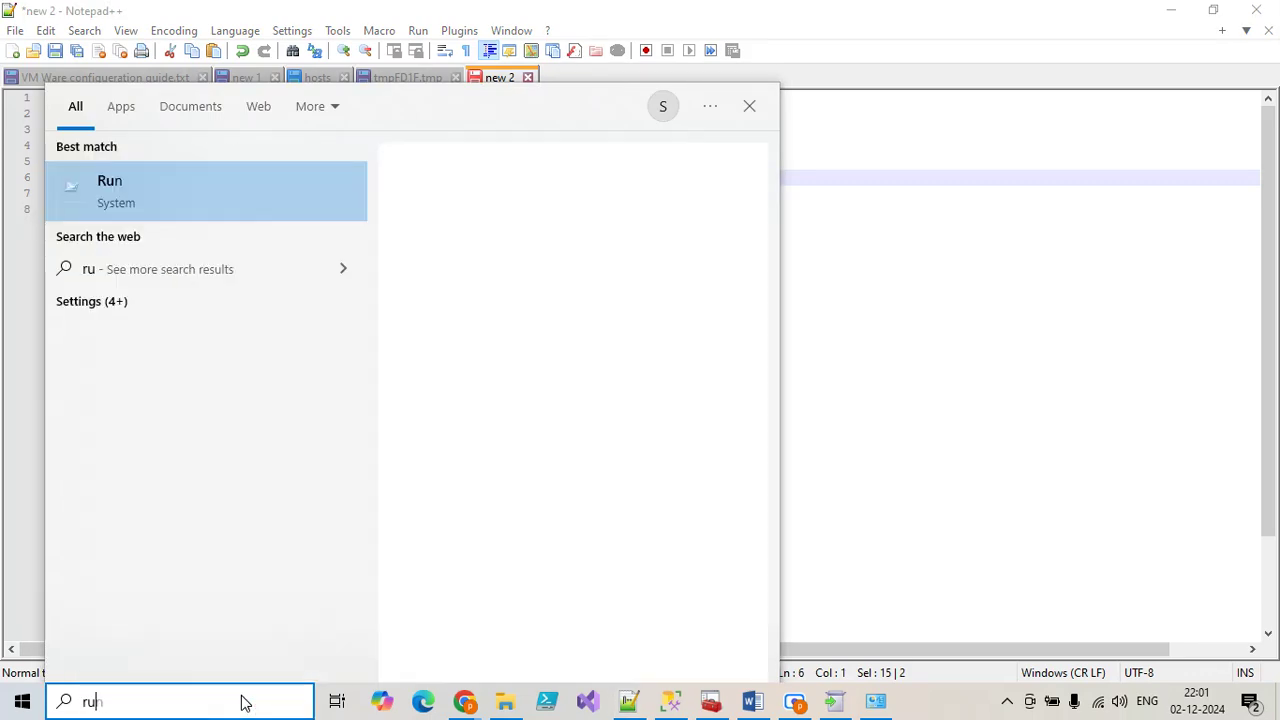
double_click(84, 703)
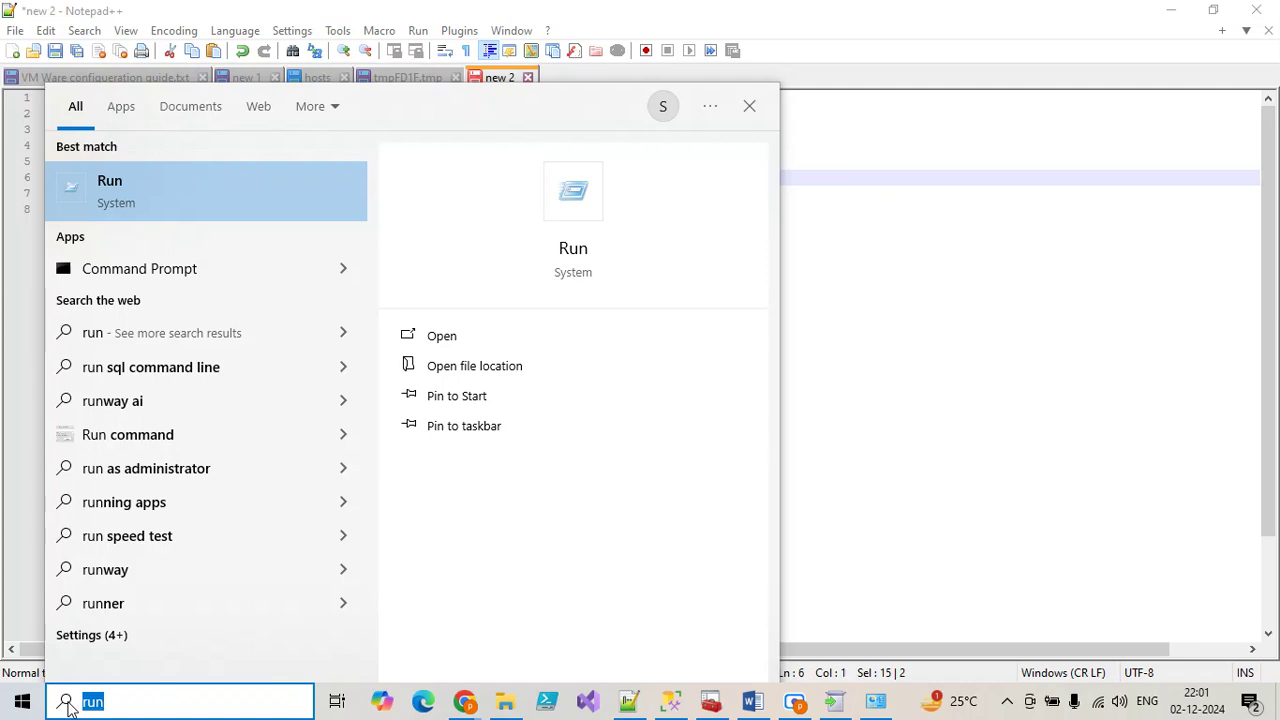
text(mstsc)
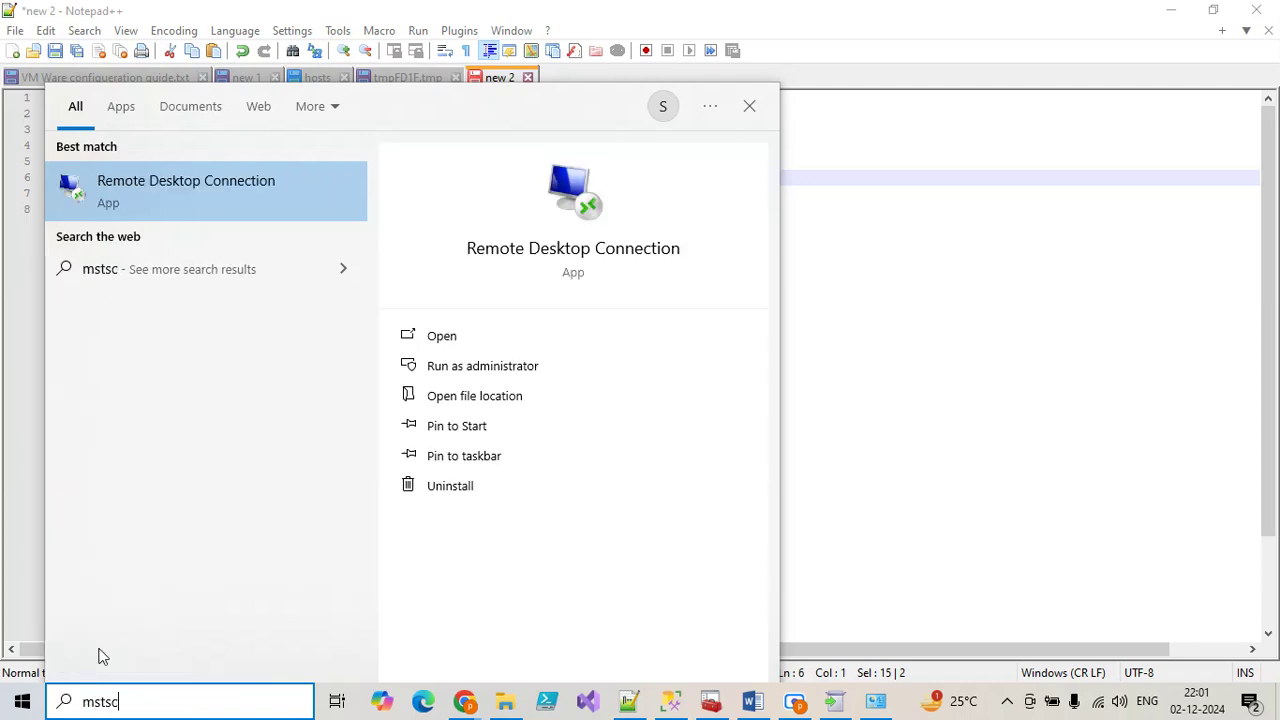
click(163, 212)
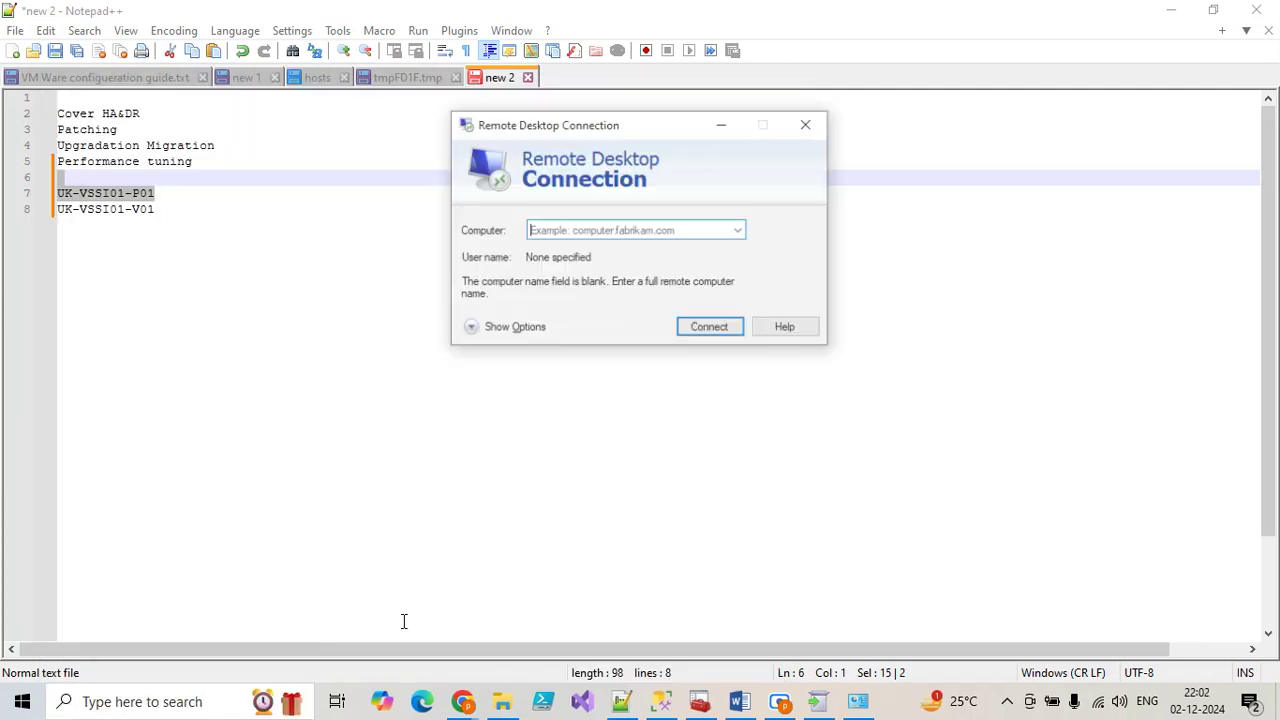
click(550, 230)
key(ctrl+v)
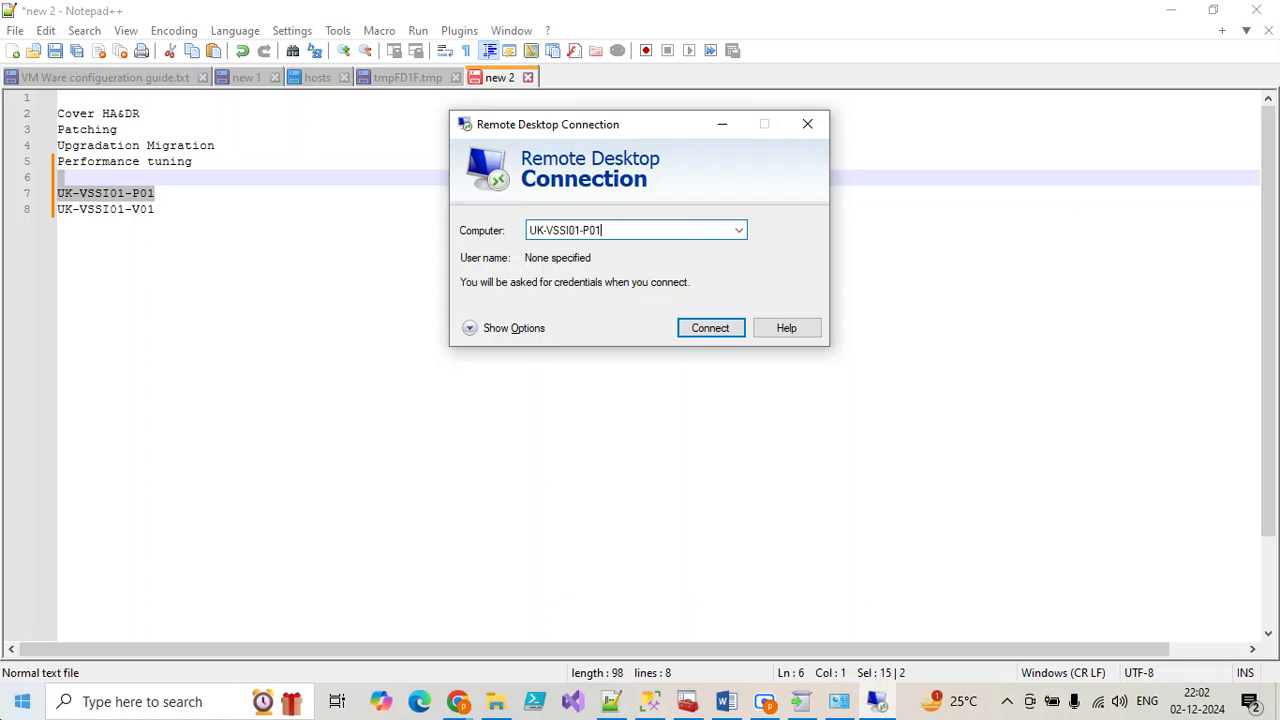
Delete the ending of the remote computer name and close Remote Desktop Connection without connecting
click(739, 232)
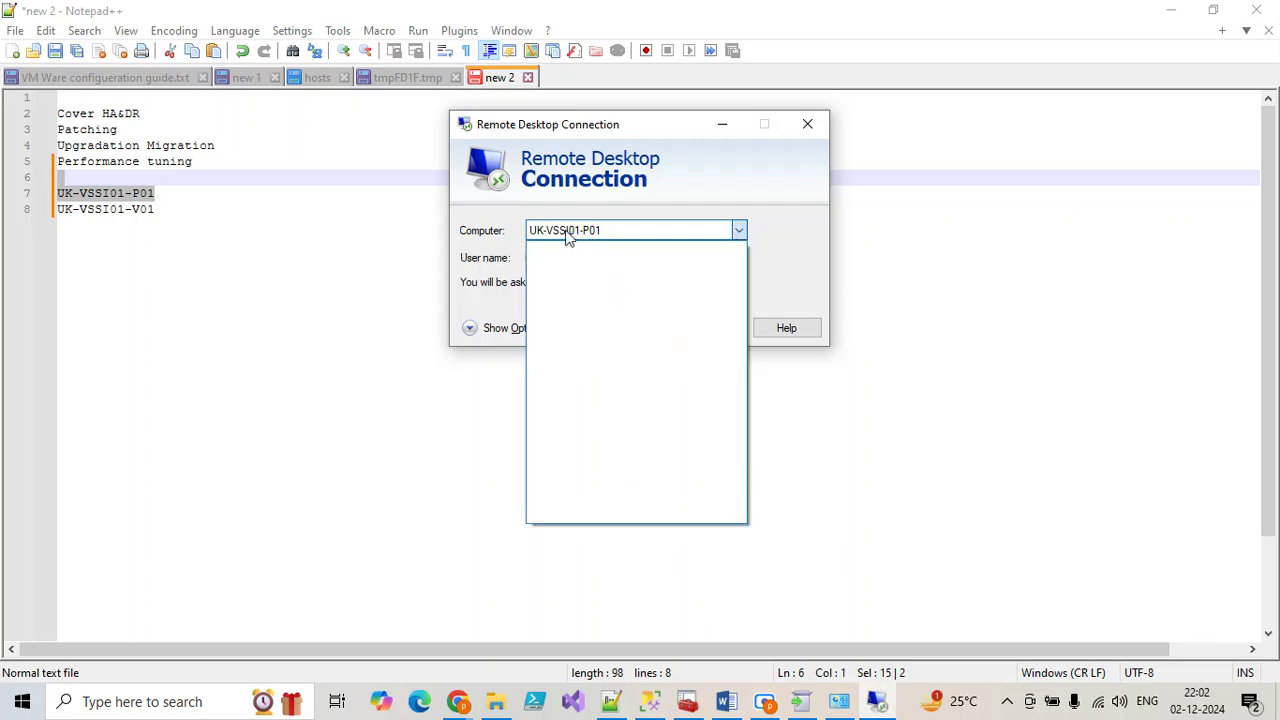
click(609, 244)
drag(614, 234, 570, 230)
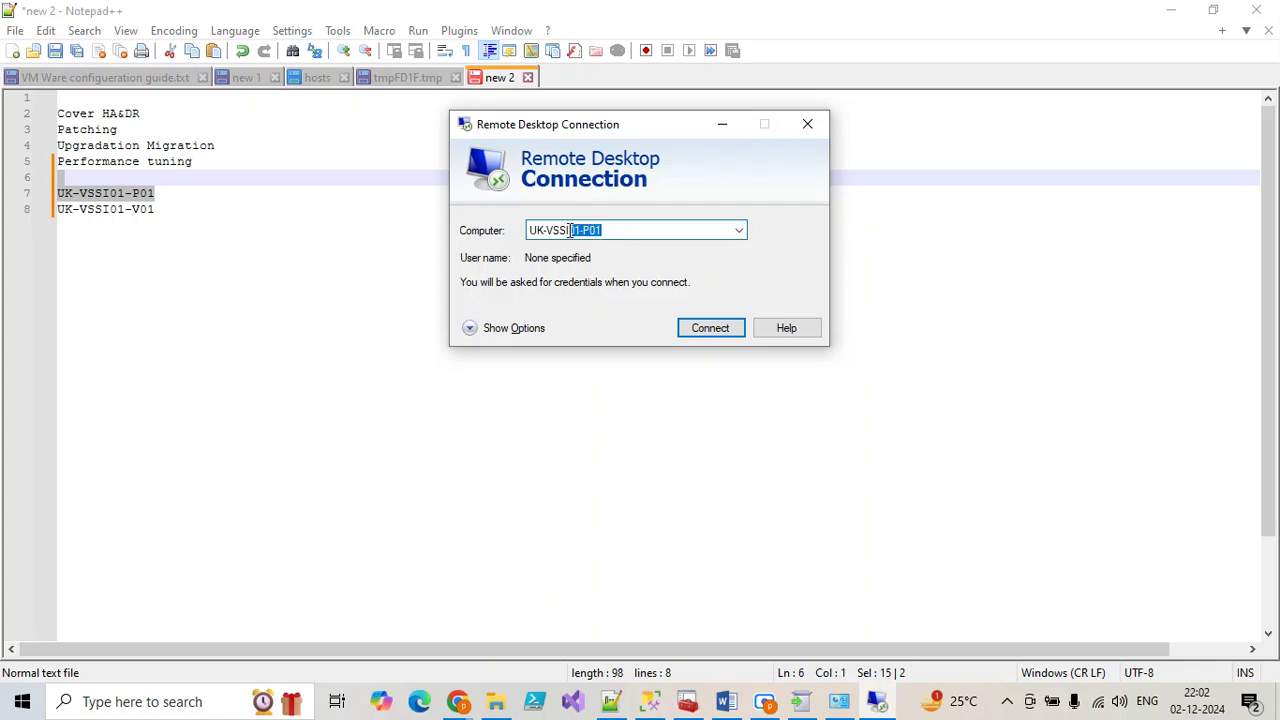
key(BackSpace)
click(807, 124)
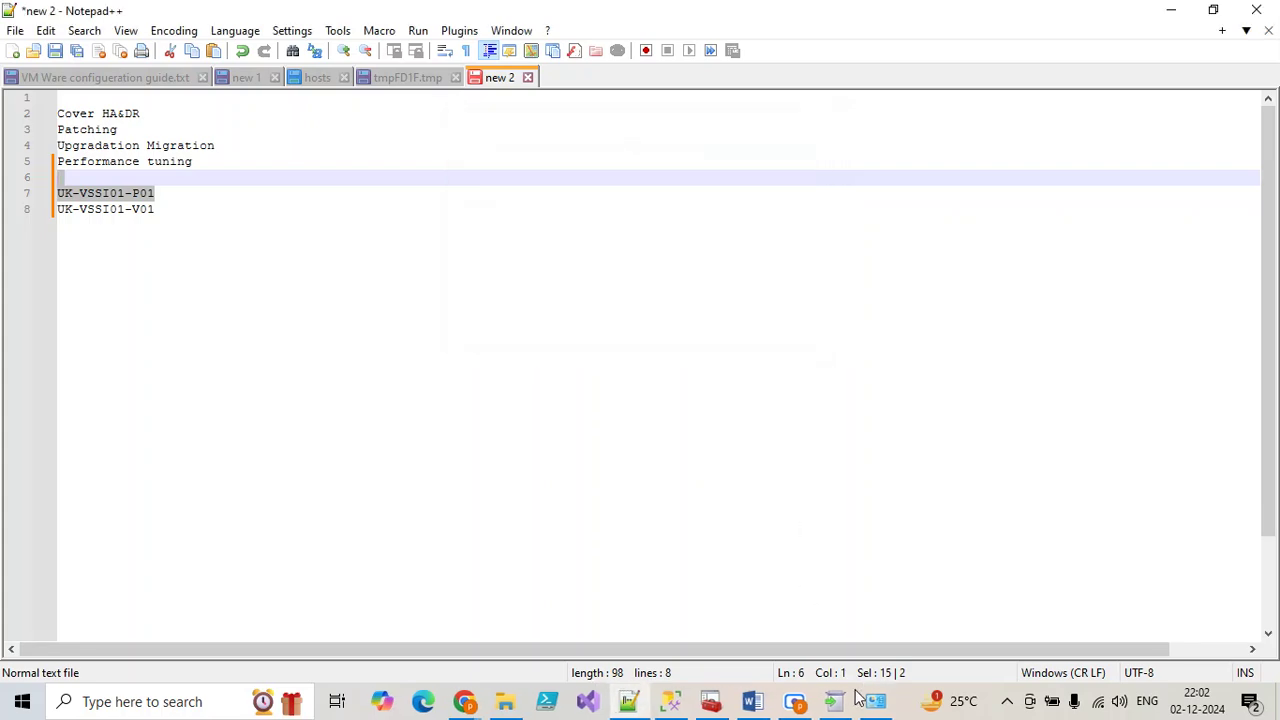
Close the Installed Updates window, acknowledge the computer restart notice, and close the completed SQL Server 2019 update wizard
click(839, 701)
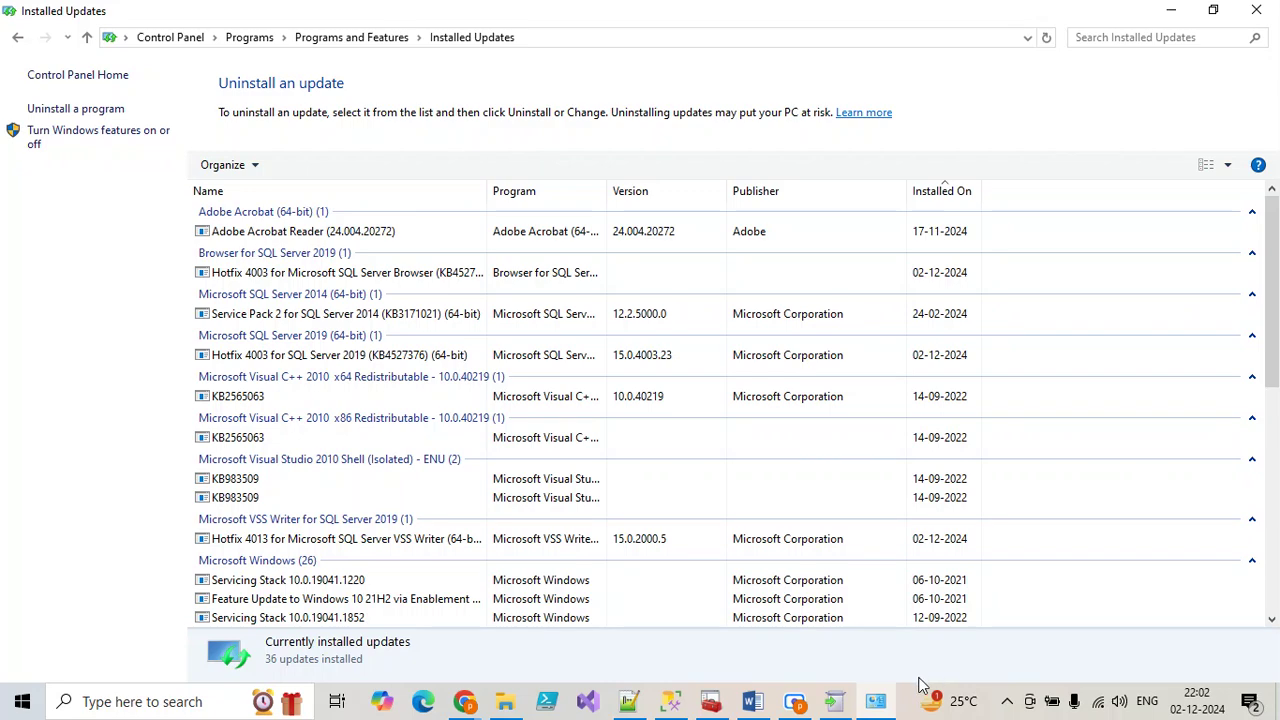
click(1257, 12)
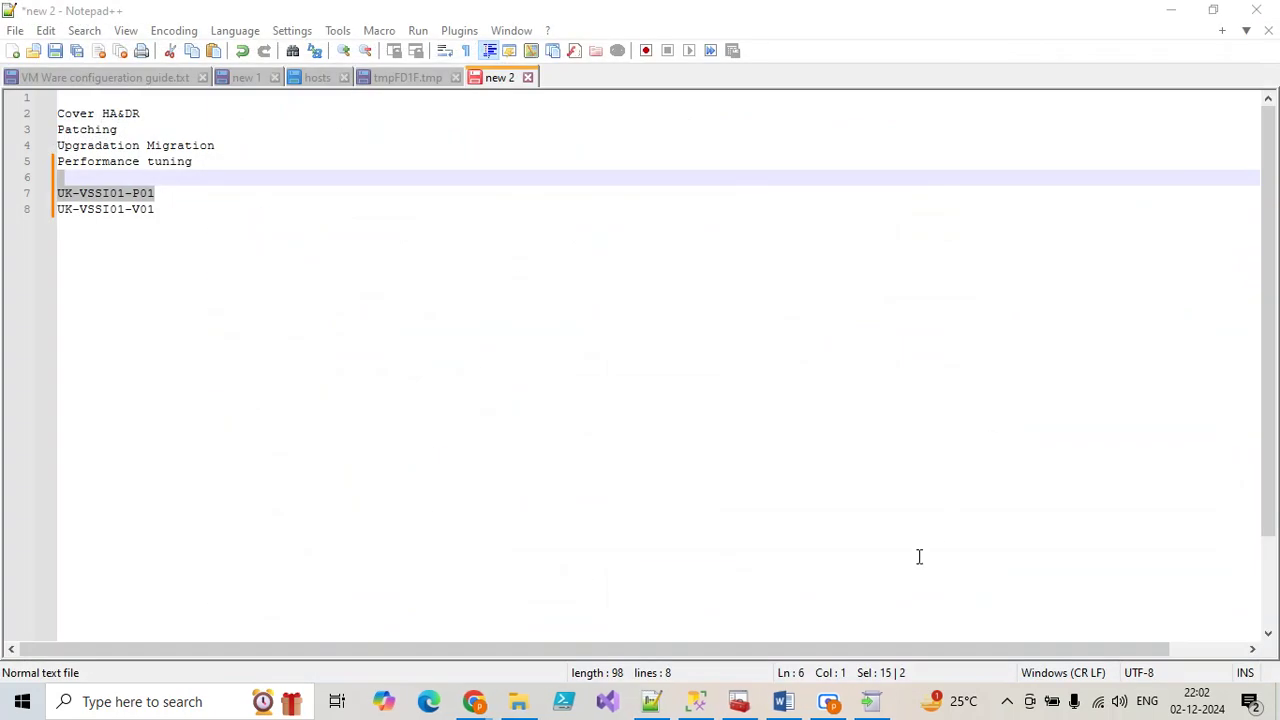
click(873, 703)
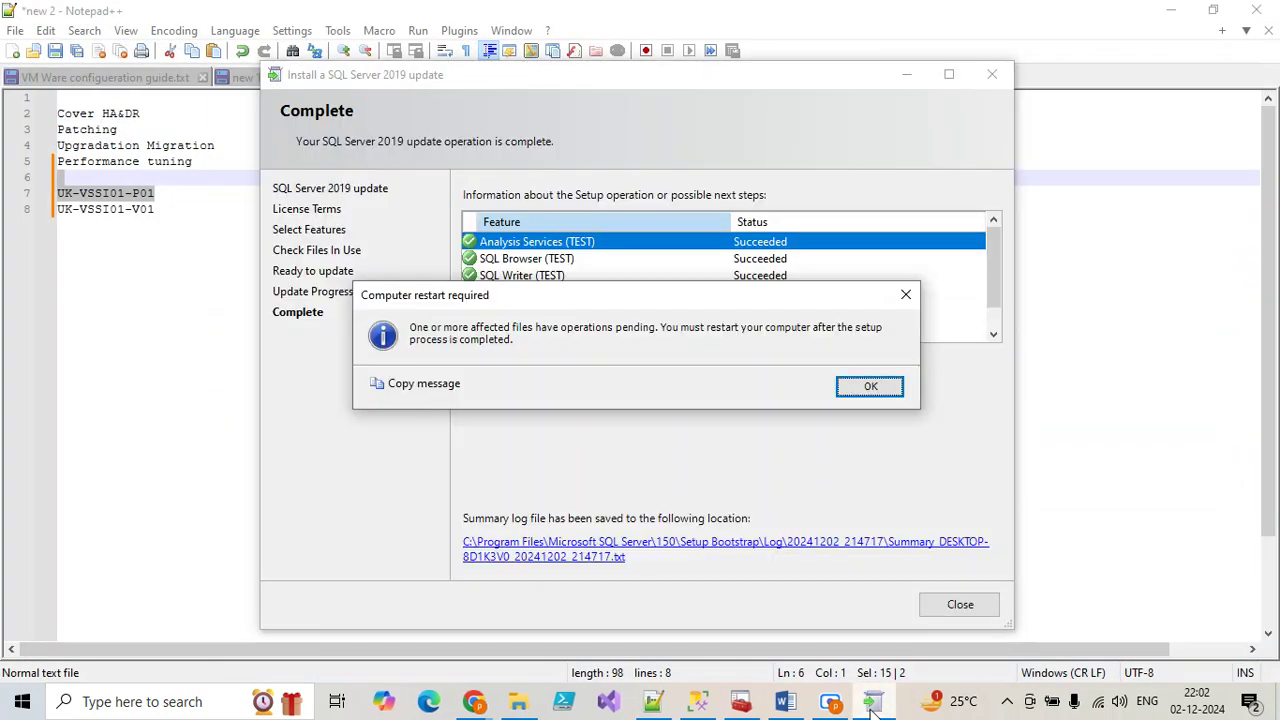
click(864, 382)
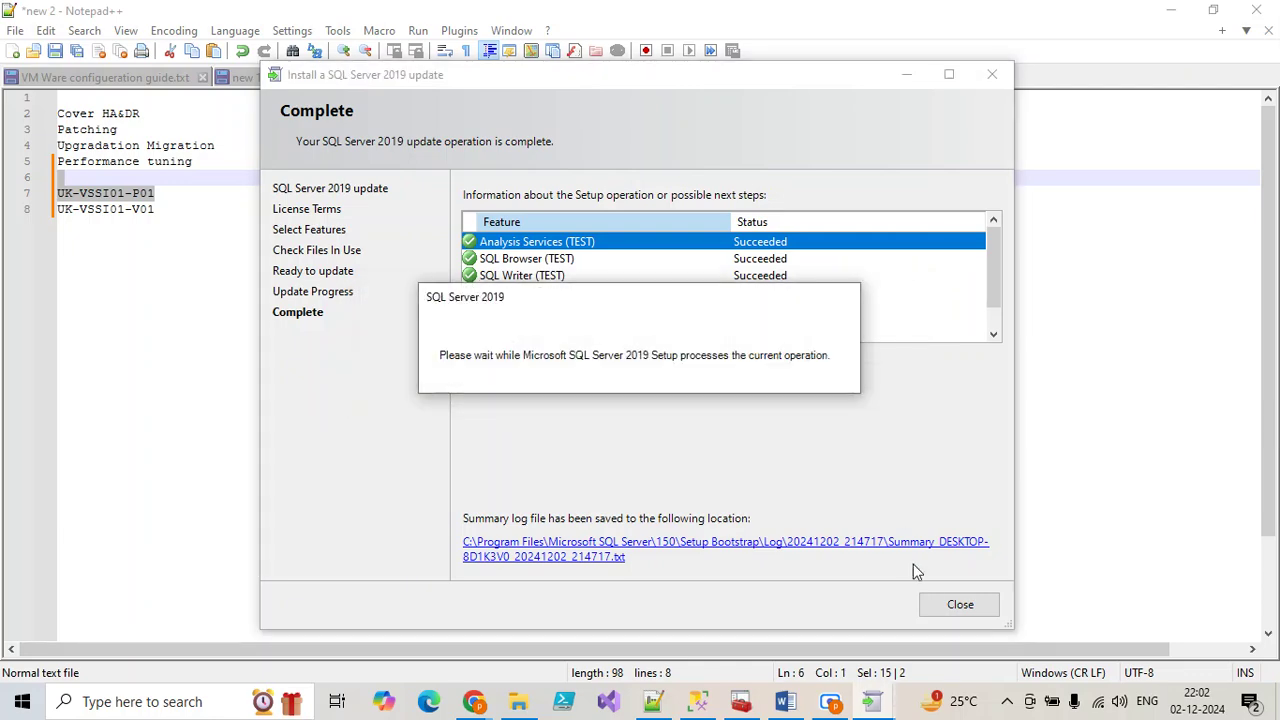
click(960, 604)
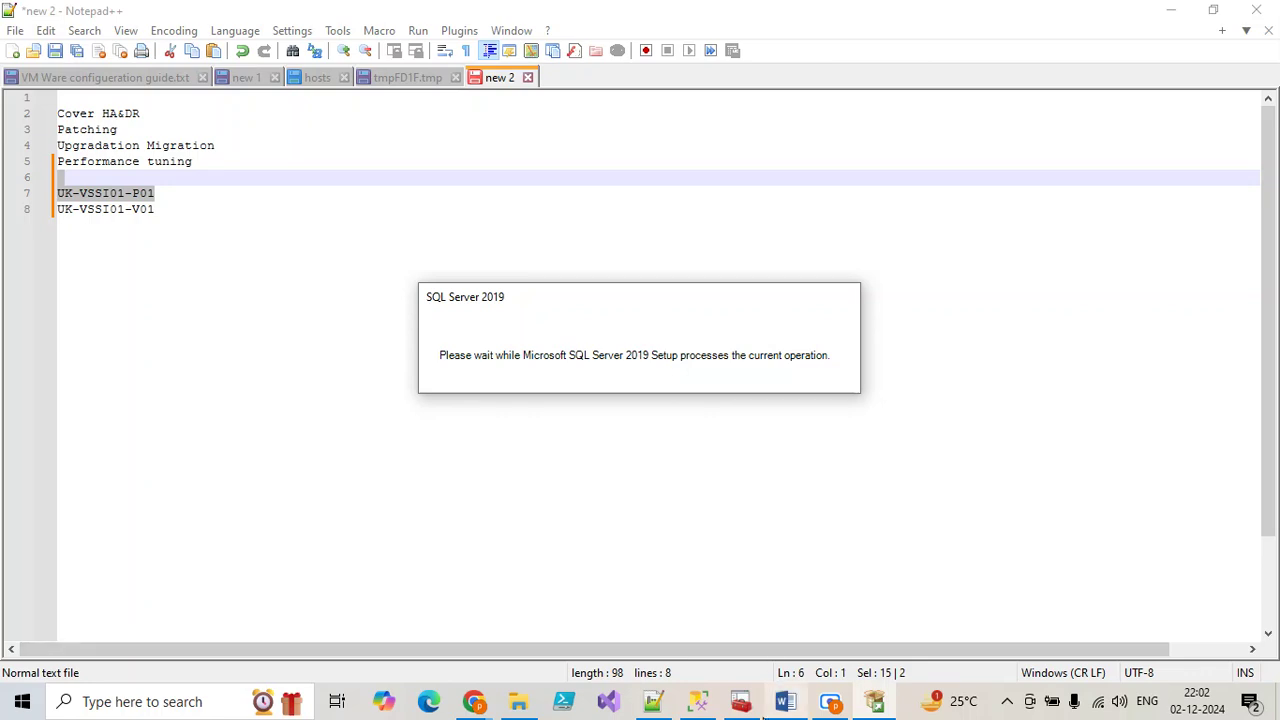
Open the Summary file from the Setup Bootstrap Log folder in File Explorer and check its overall final result and KBArticle entry
click(518, 701)
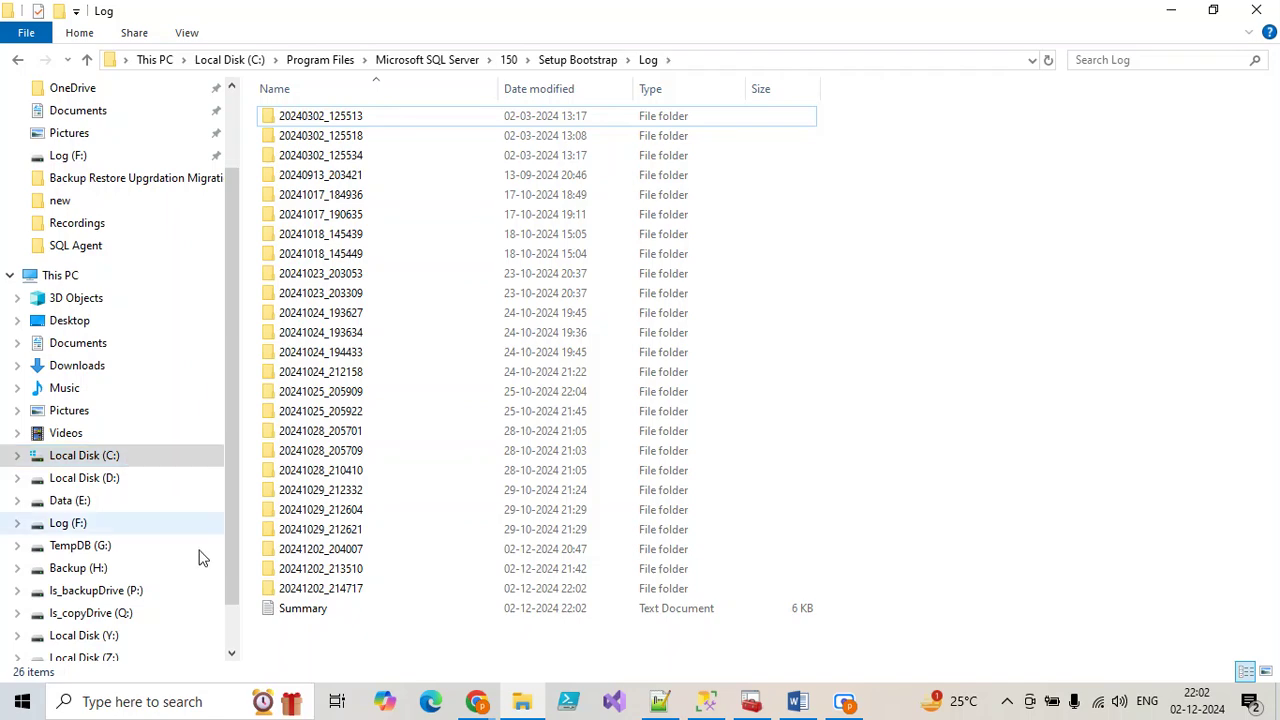
double_click(320, 612)
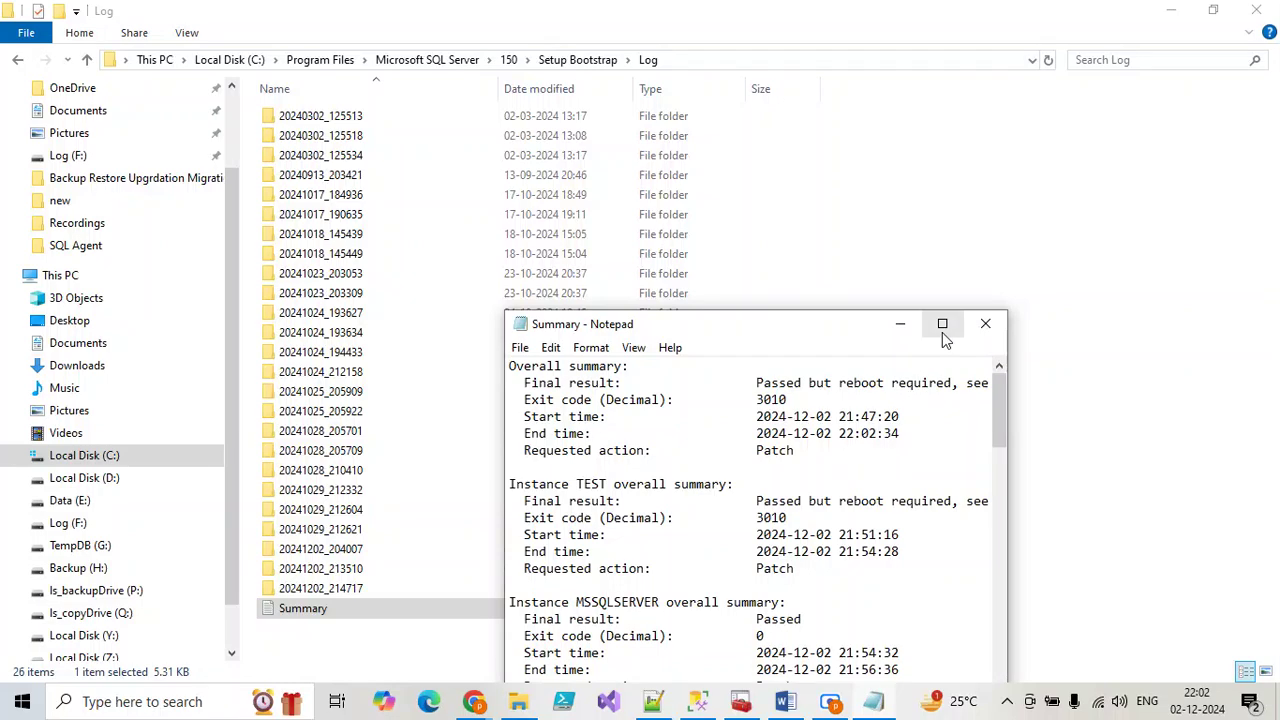
click(942, 324)
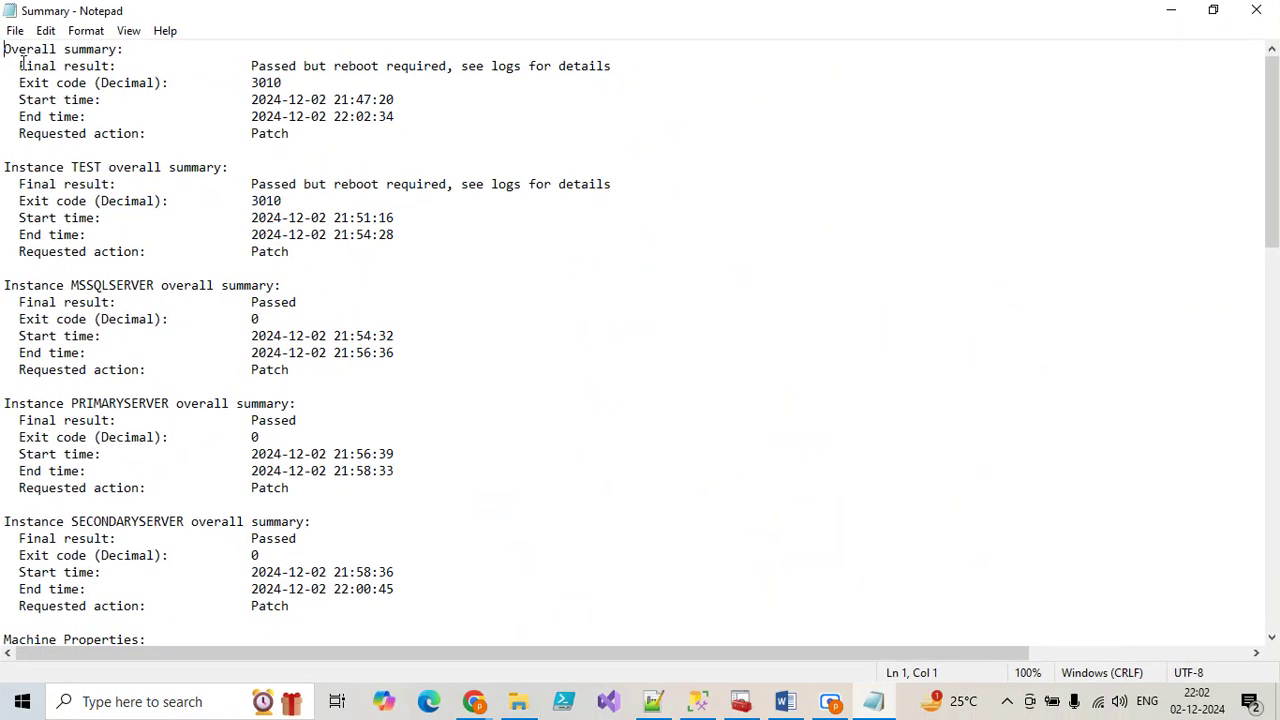
drag(20, 63, 618, 74)
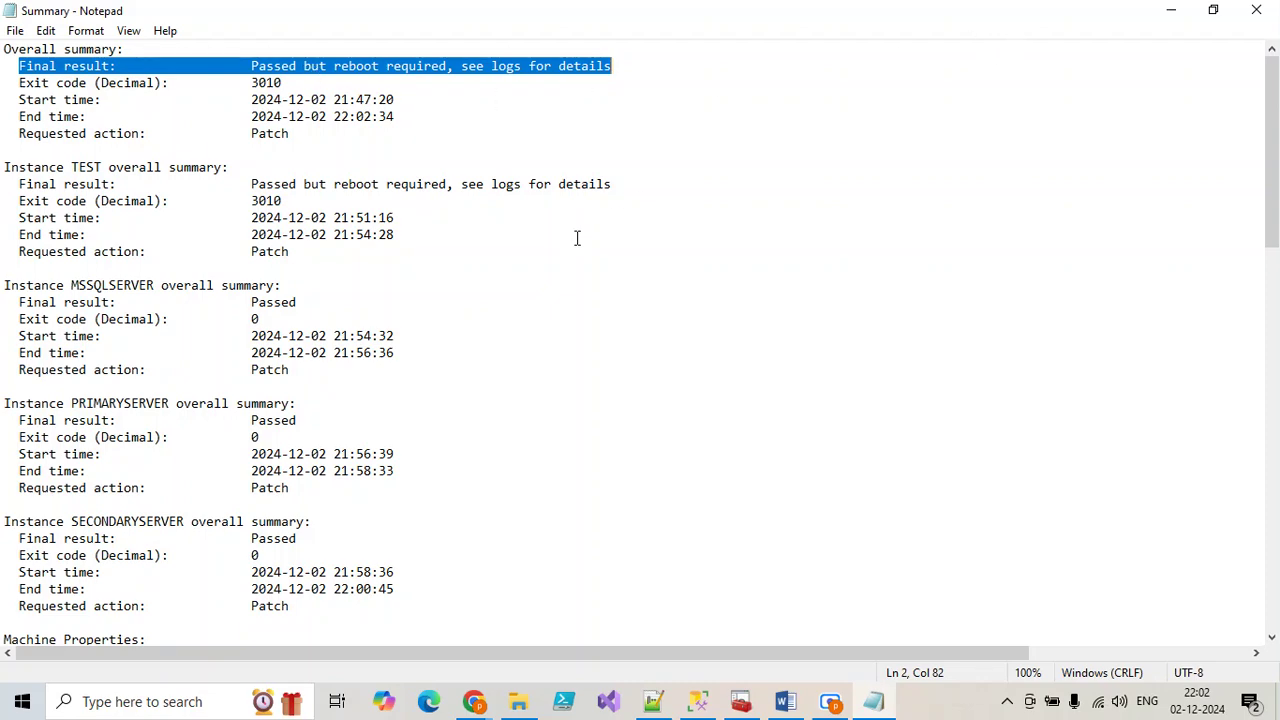
scroll(366, 449, down, 11)
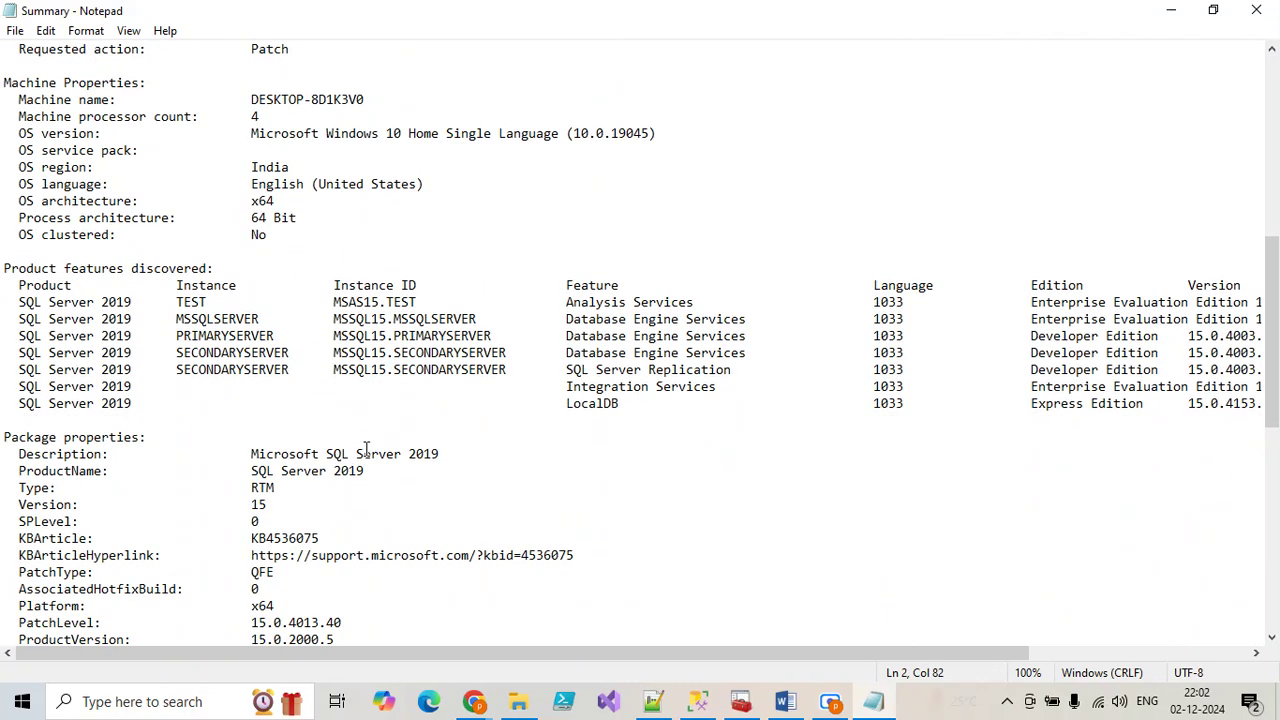
scroll(366, 449, down, 3)
drag(288, 386, 334, 397)
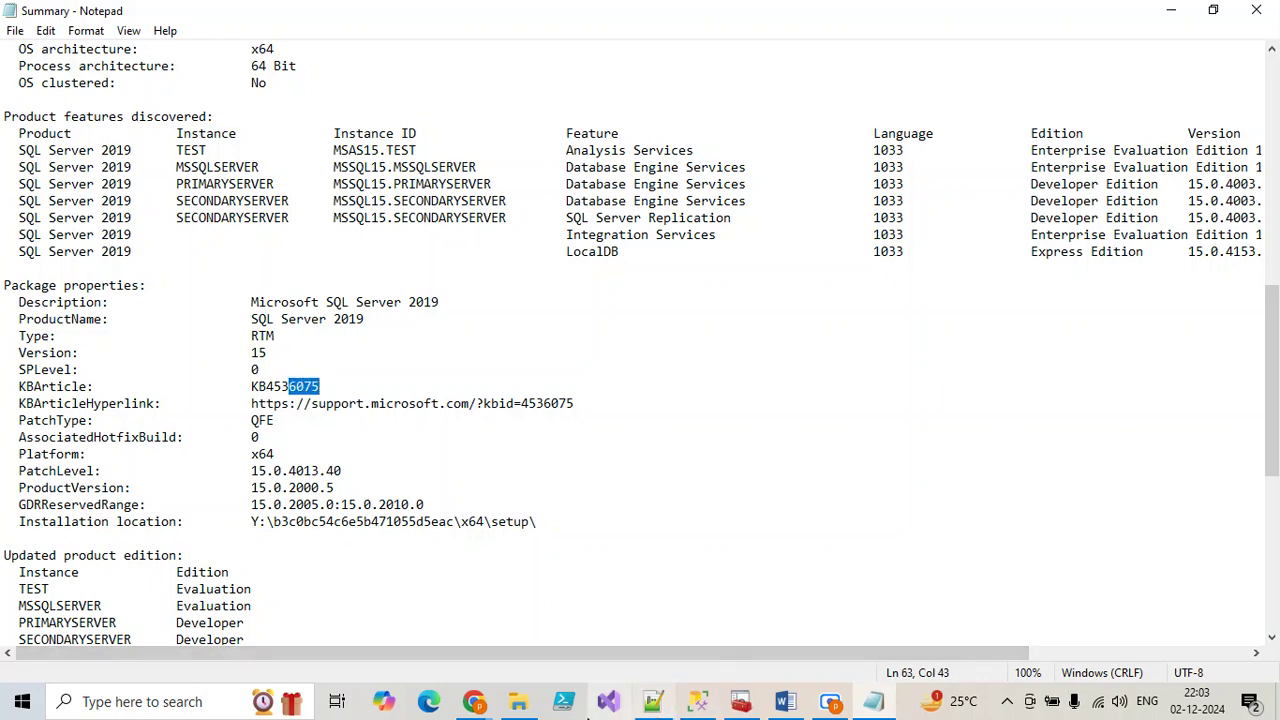
Switch to the SQL Server 2019 build versions page in Chrome and check the knowledge base number of CU2 against the log
mouse_move(474, 701)
click(314, 634)
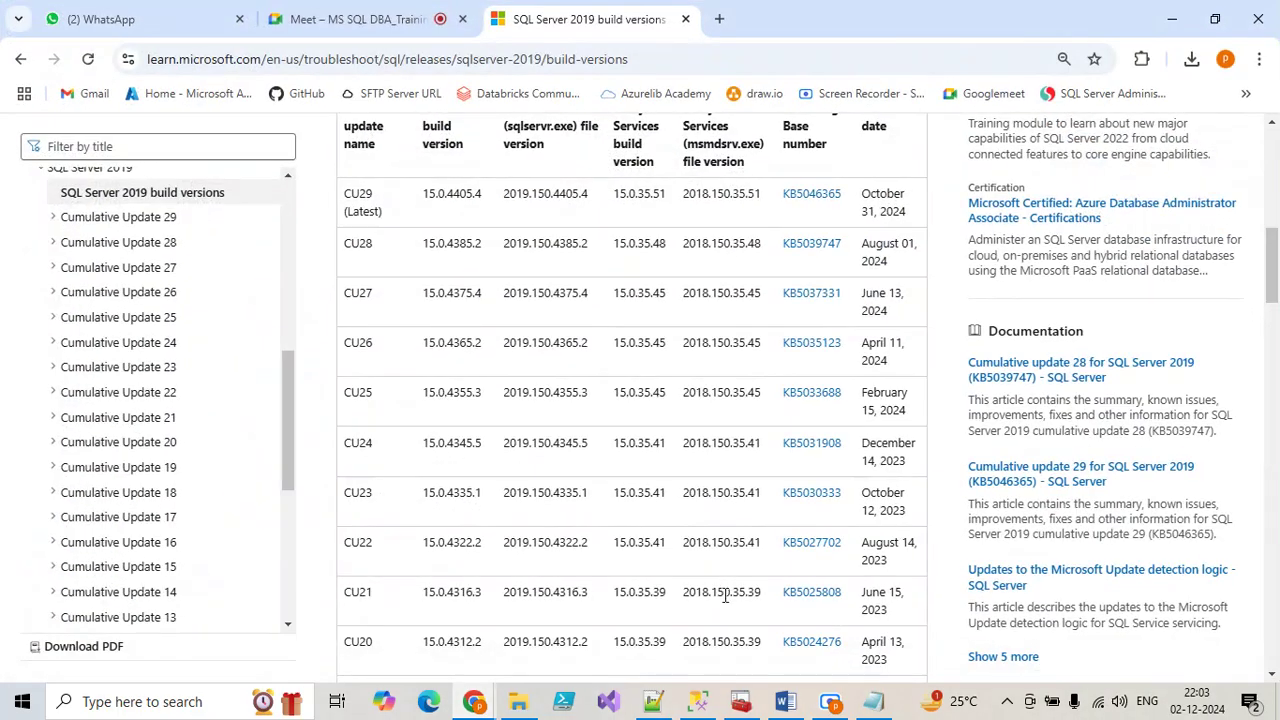
scroll(862, 595, down, 5)
scroll(862, 595, down, 13)
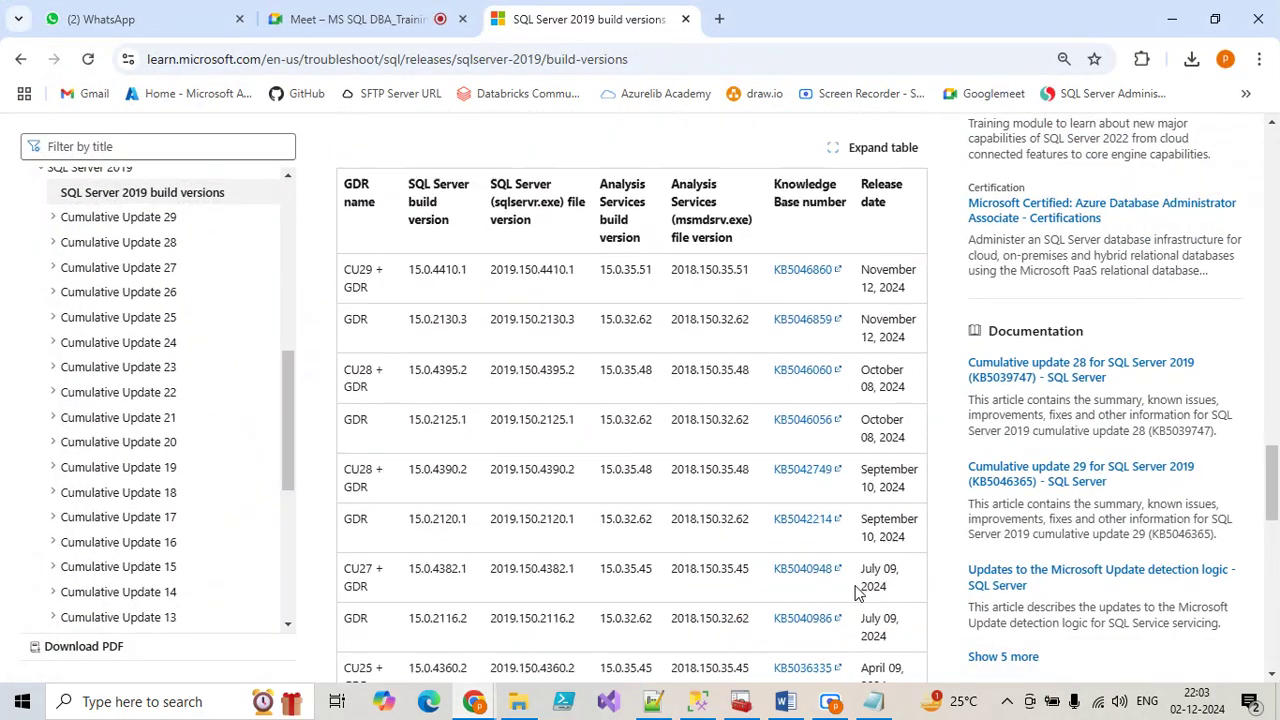
scroll(856, 592, up, 4)
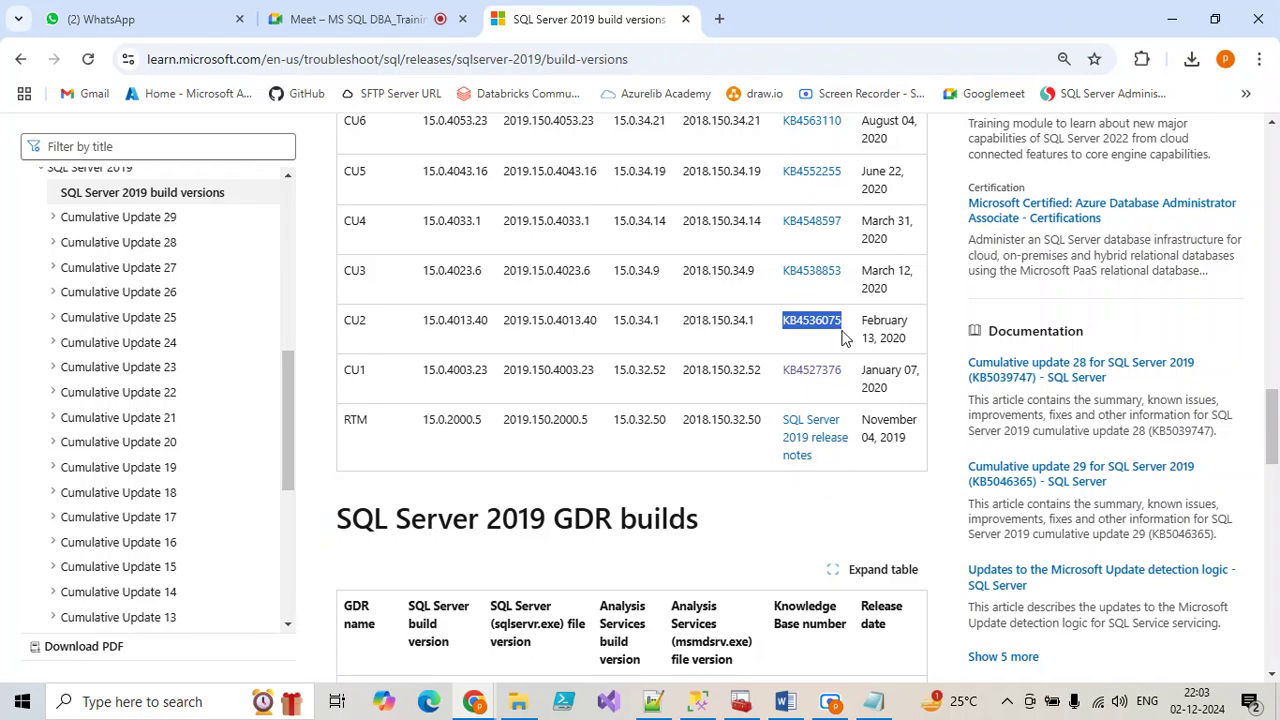
drag(845, 336, 810, 344)
click(1185, 27)
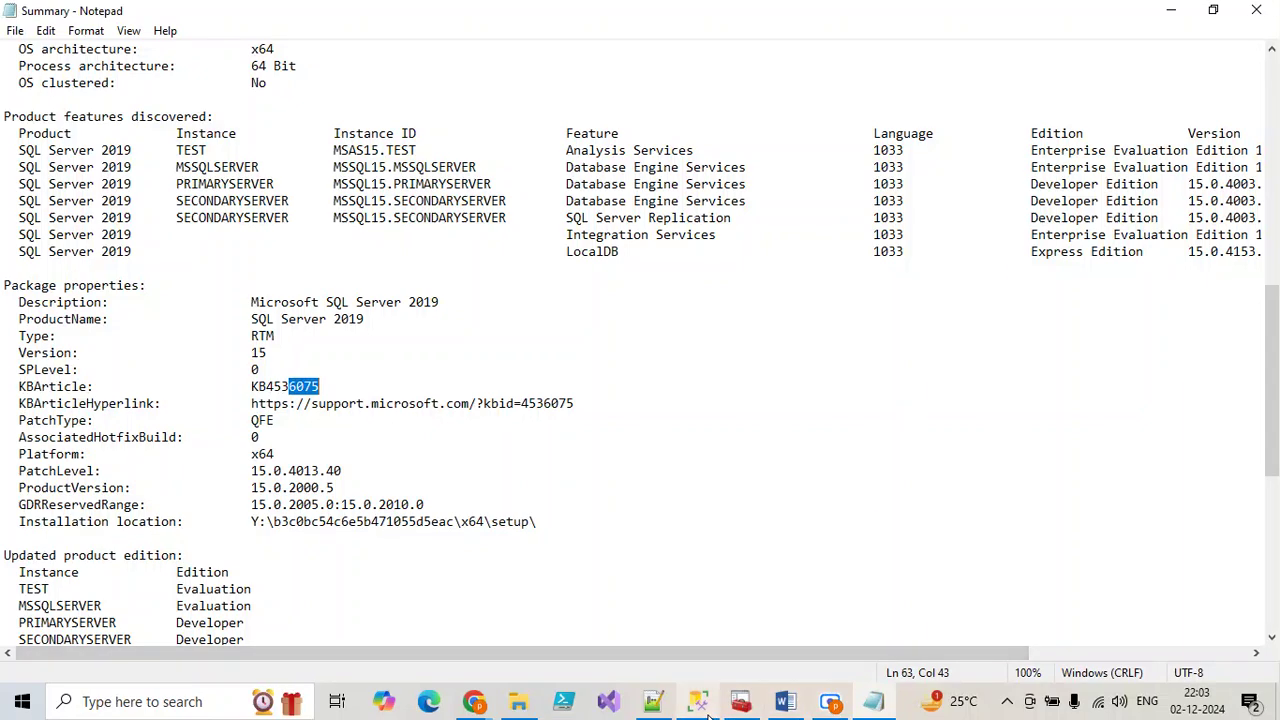
Bring the build versions page back into view and close the Summary log in Notepad
click(485, 702)
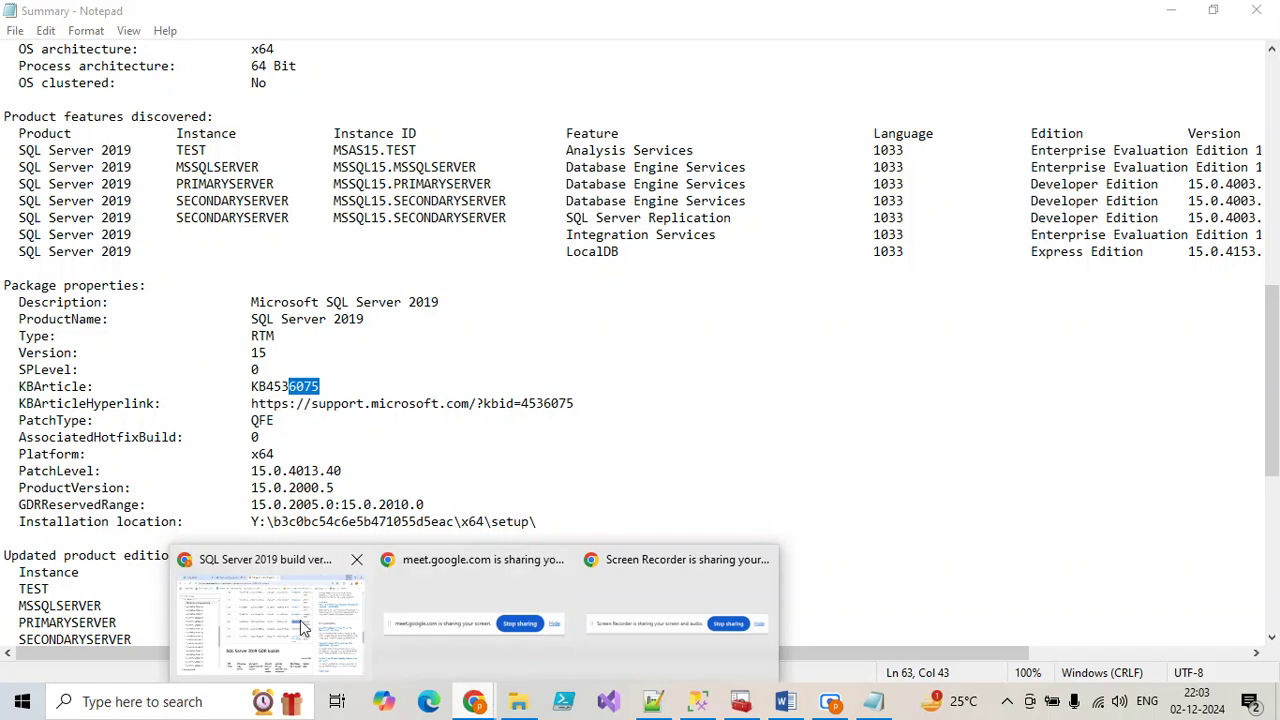
click(300, 620)
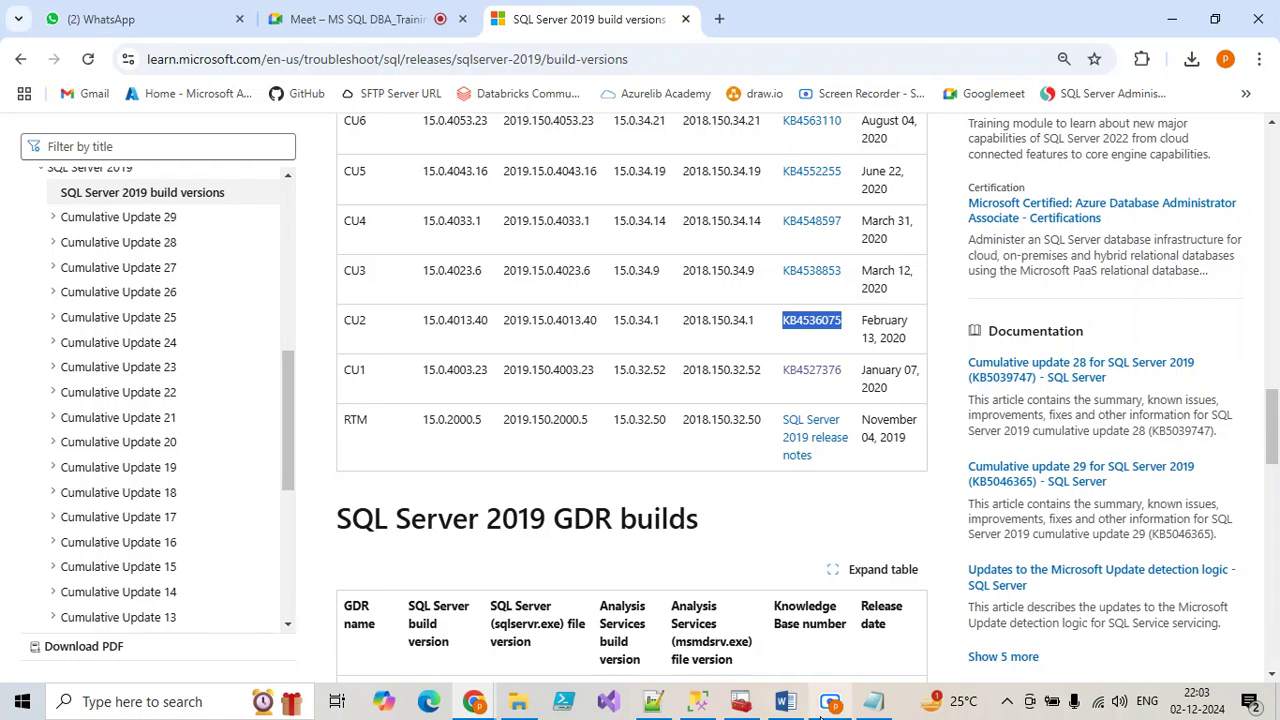
mouse_move(740, 706)
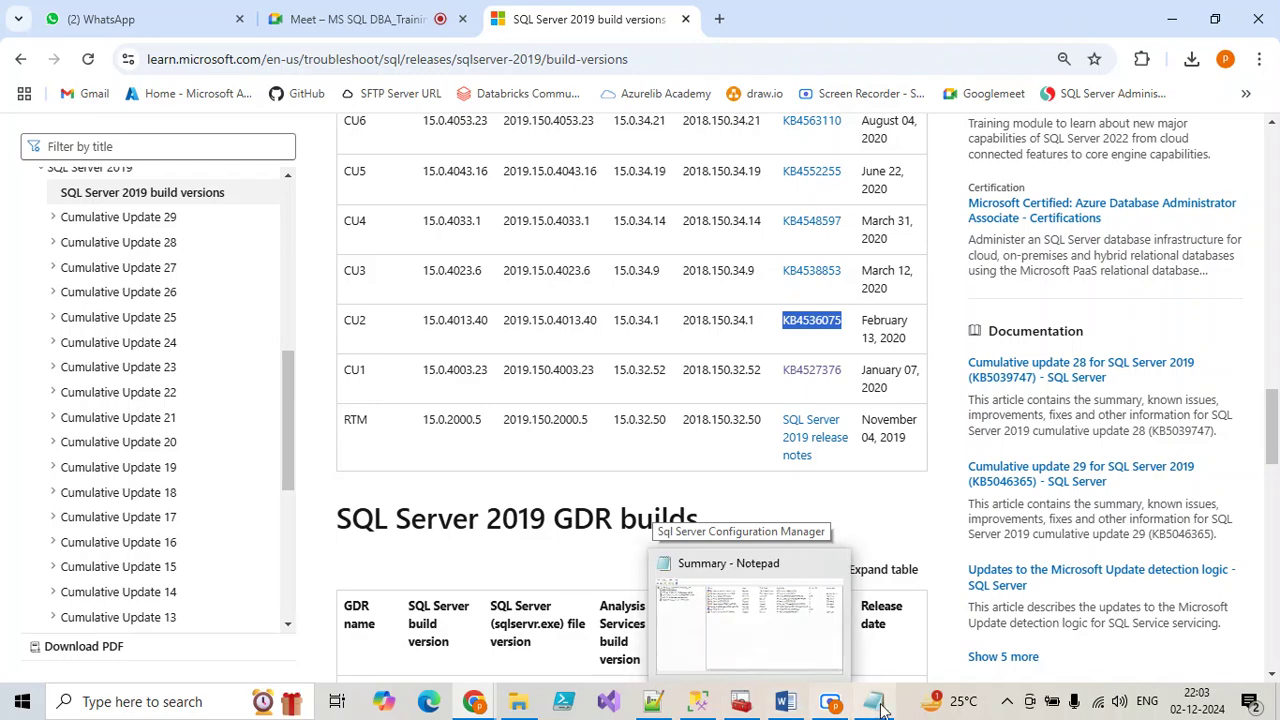
click(878, 706)
right_click(884, 708)
key(Escape)
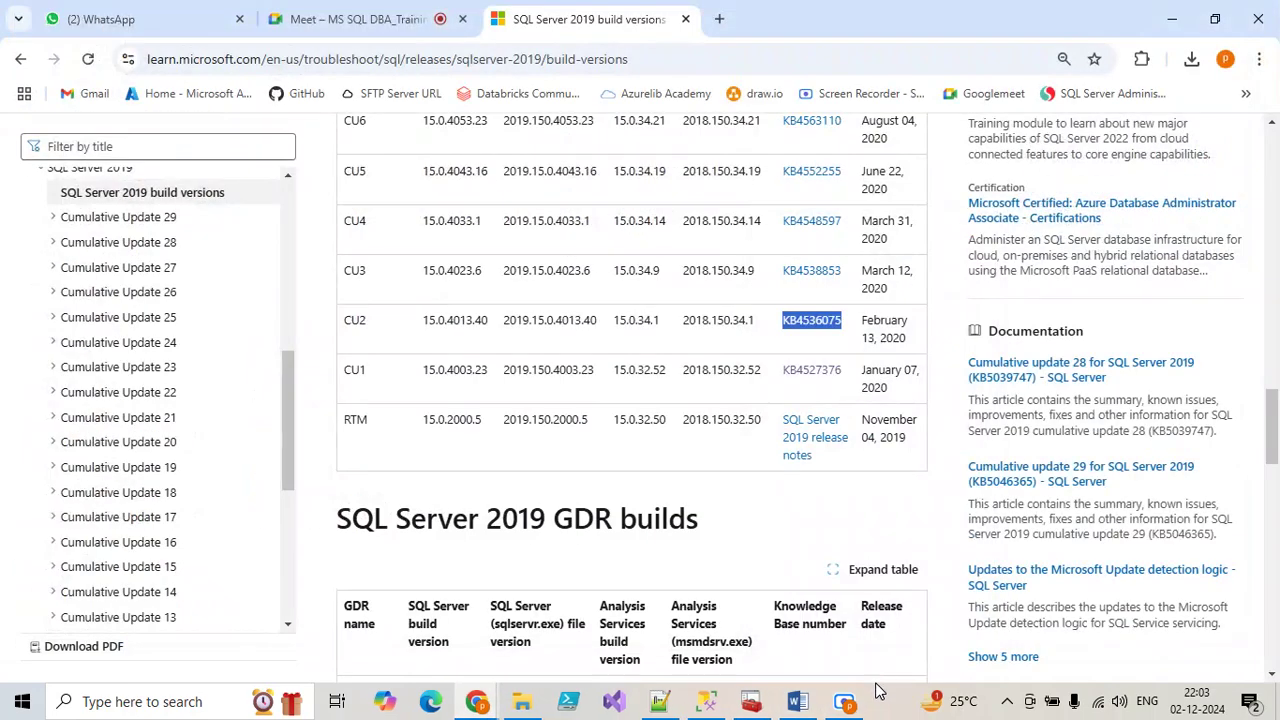
Open Control Panel and display the list of installed updates under Programs and Features
click(182, 701)
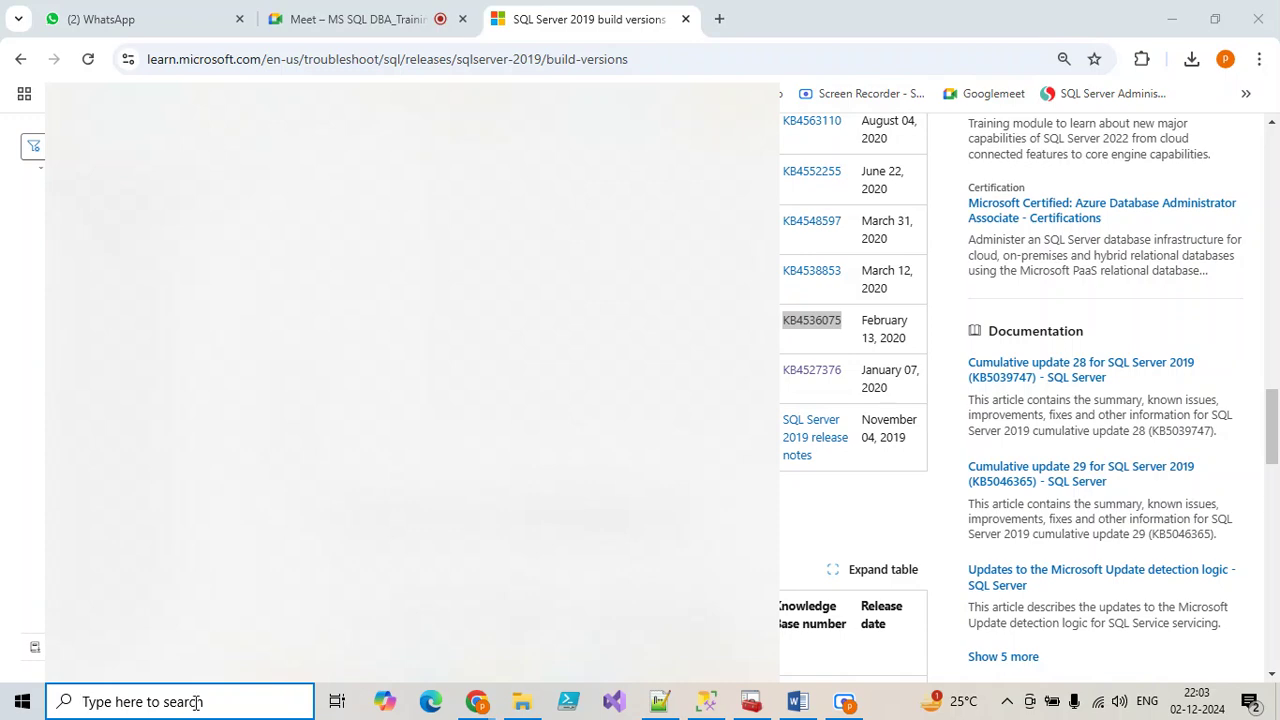
text(cont)
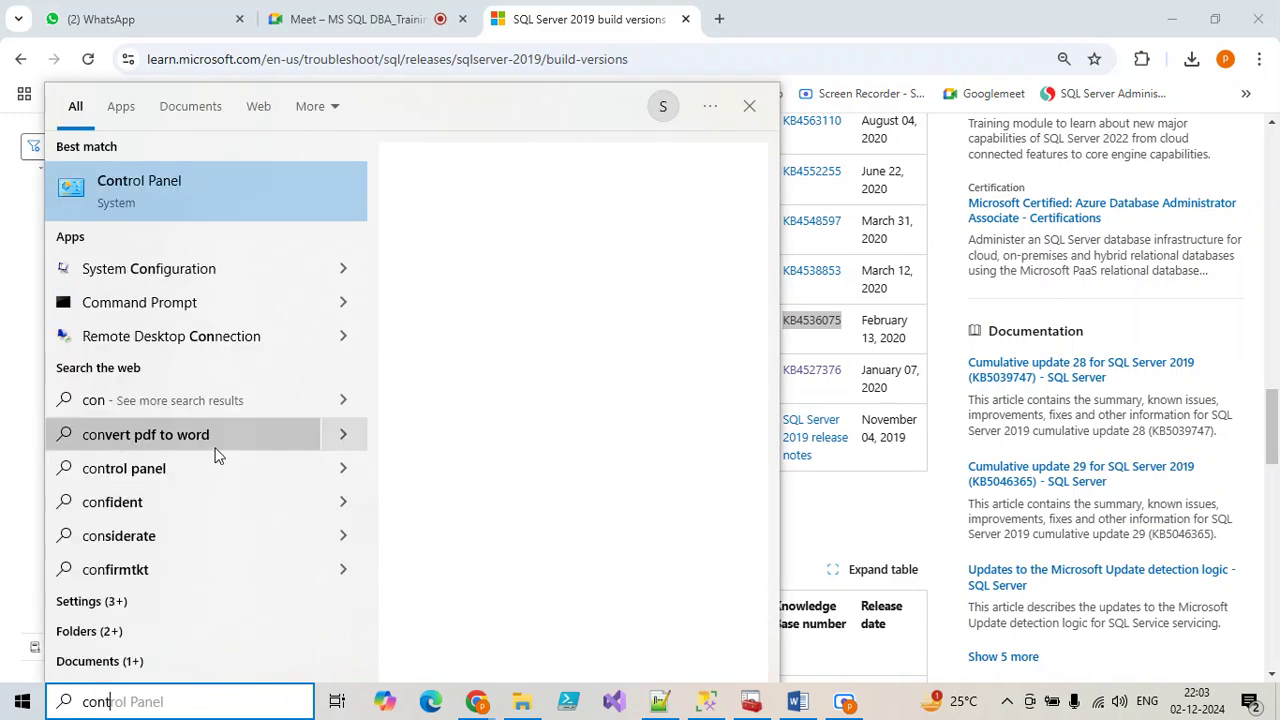
click(213, 195)
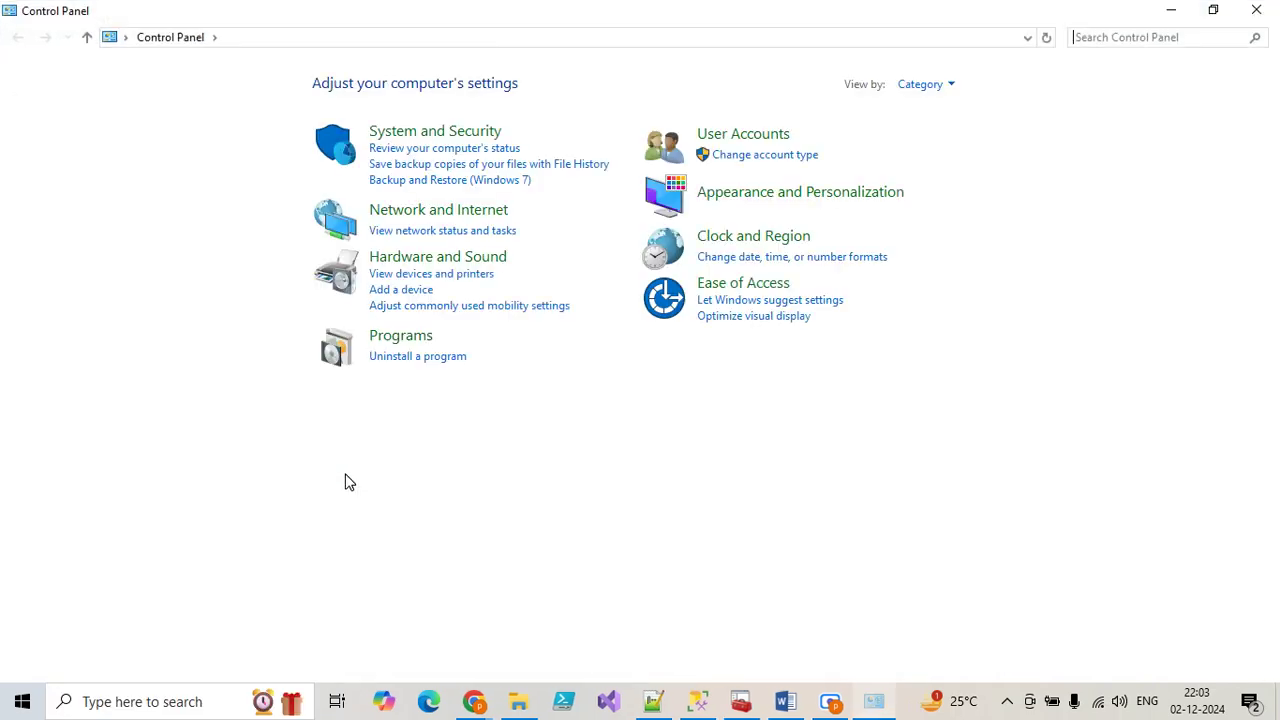
click(391, 350)
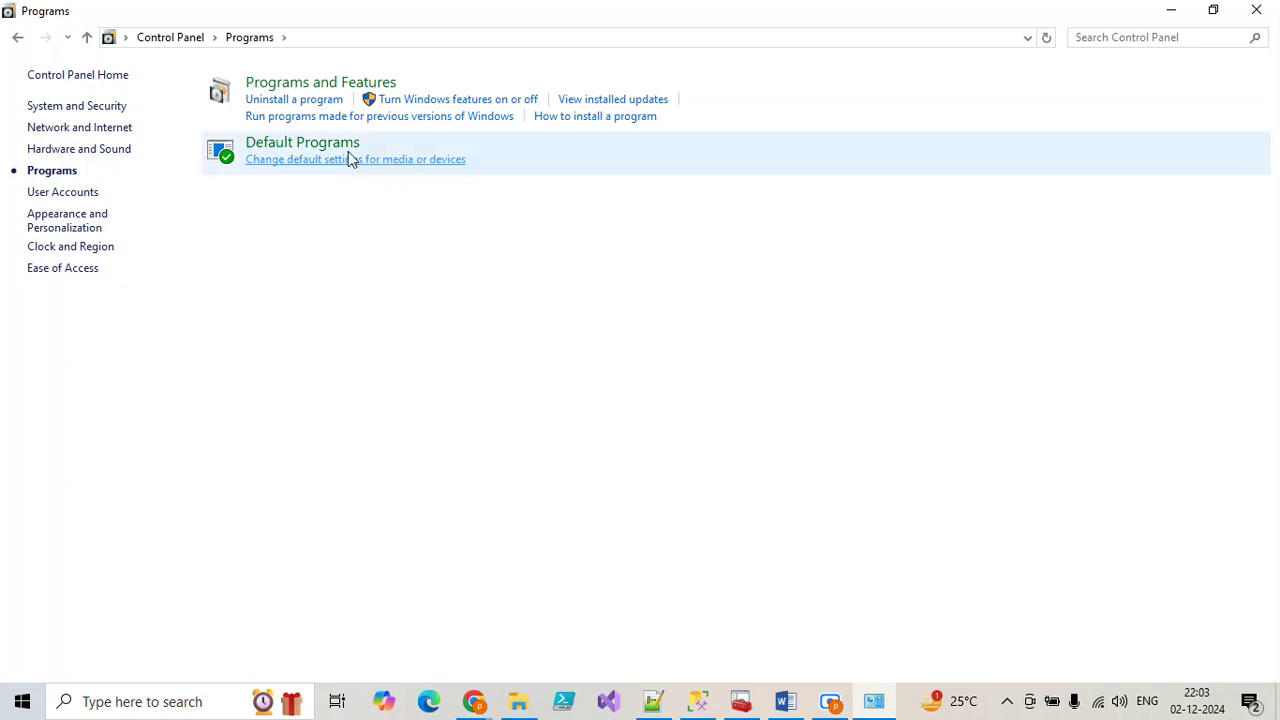
click(327, 101)
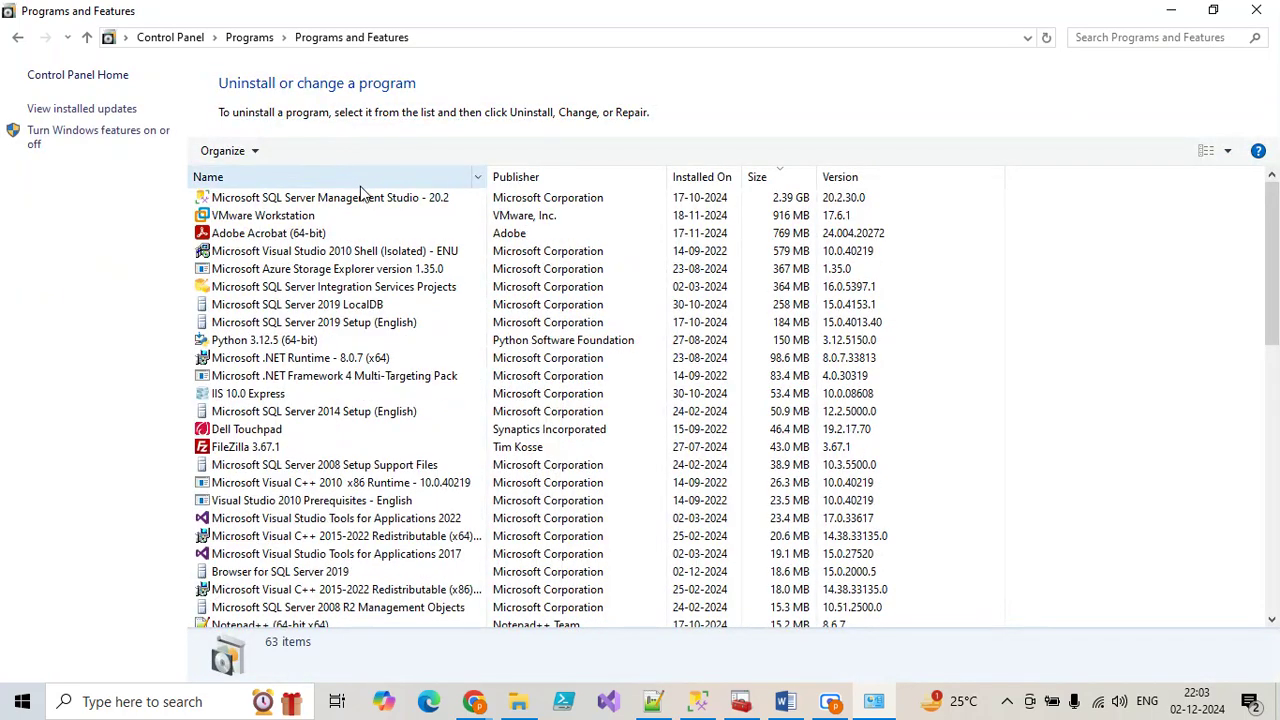
click(120, 110)
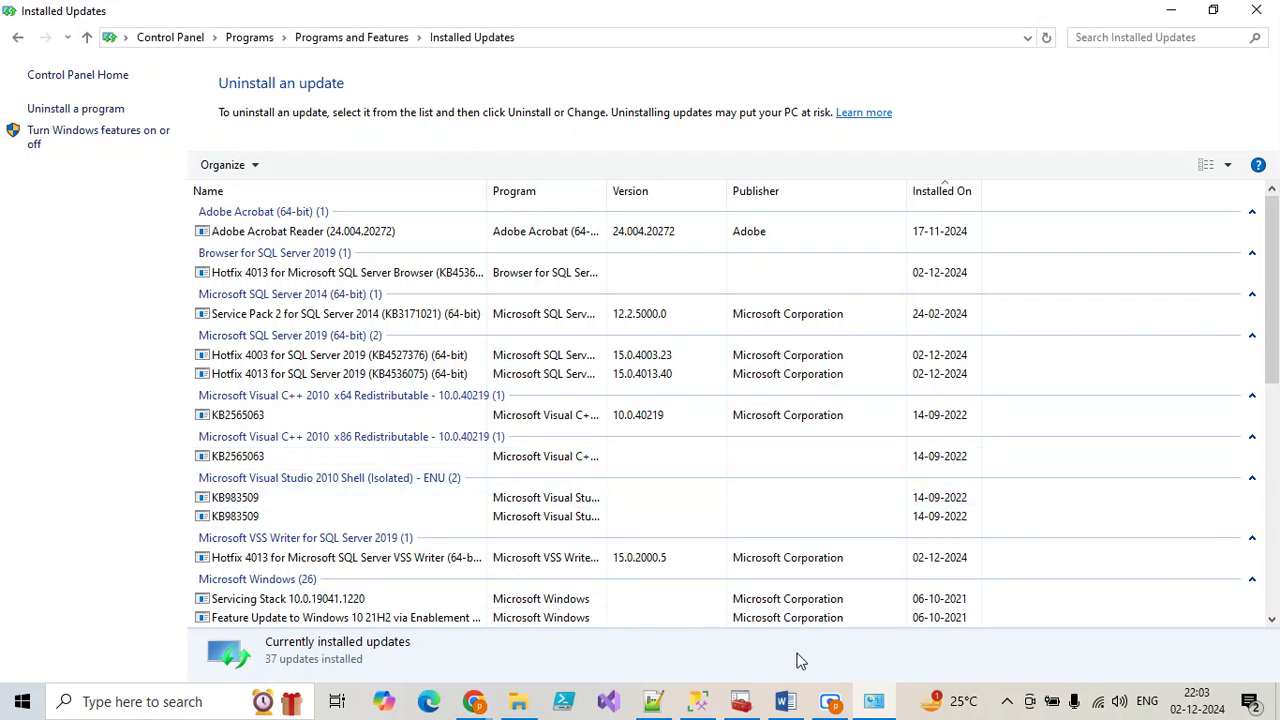
Sort the installed updates by name in descending order and select Hotfix 4013 for SQL Server 2019 (KB4536075)
click(870, 712)
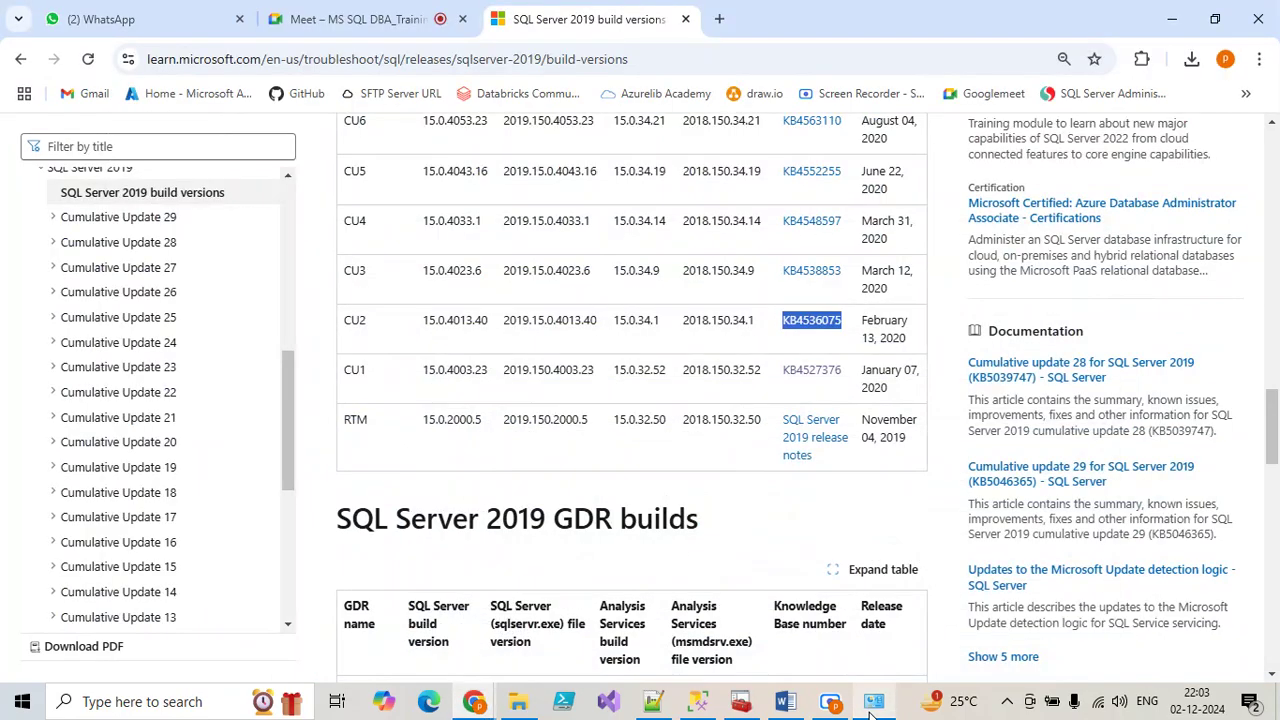
click(870, 712)
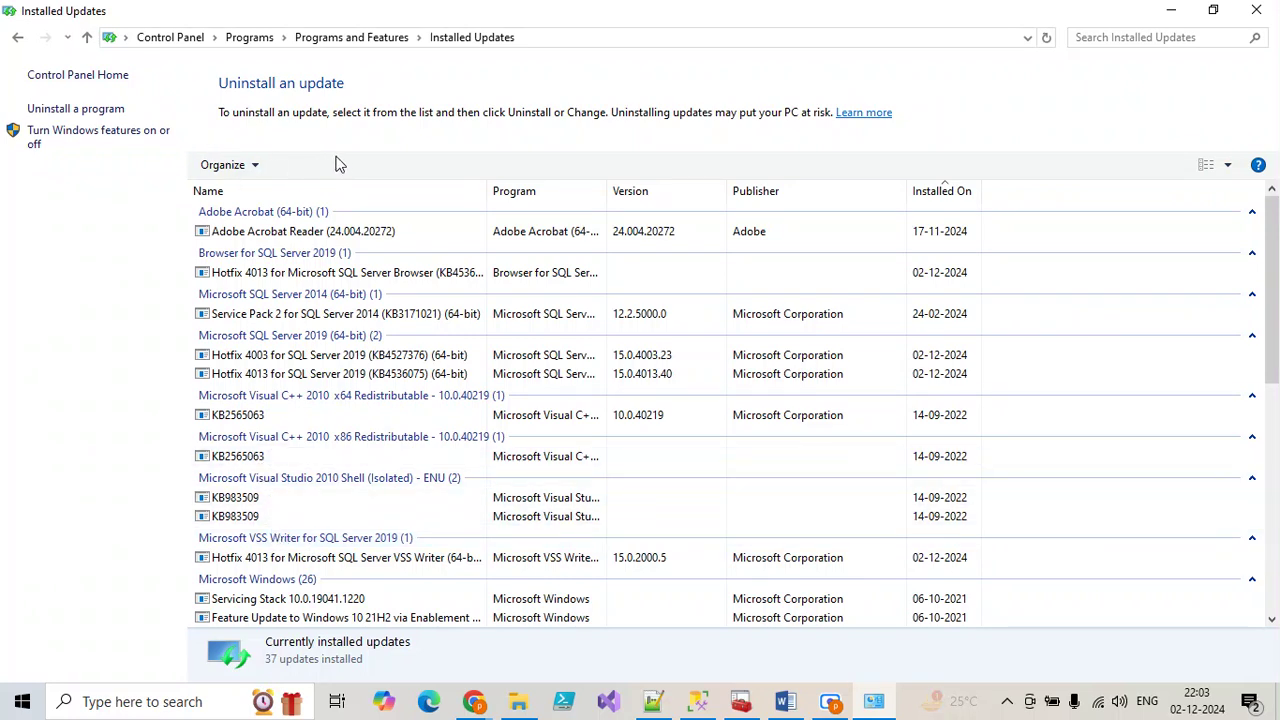
right_click(389, 193)
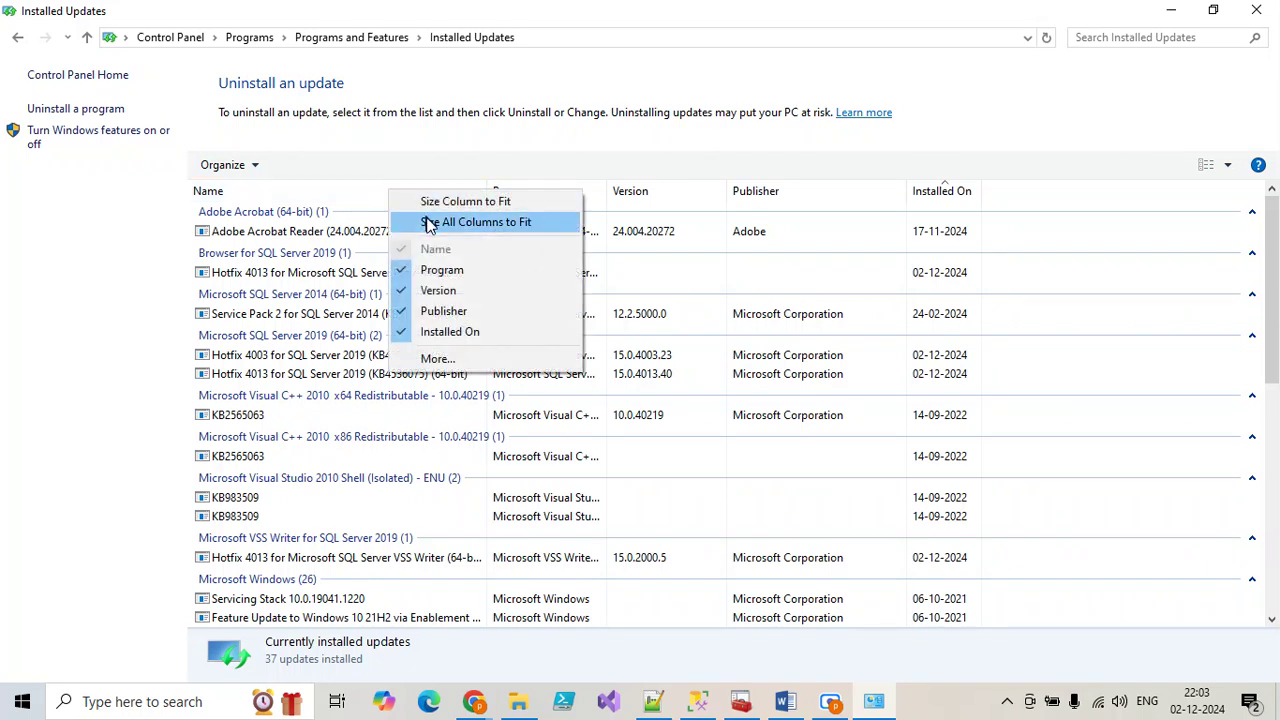
click(428, 222)
click(322, 192)
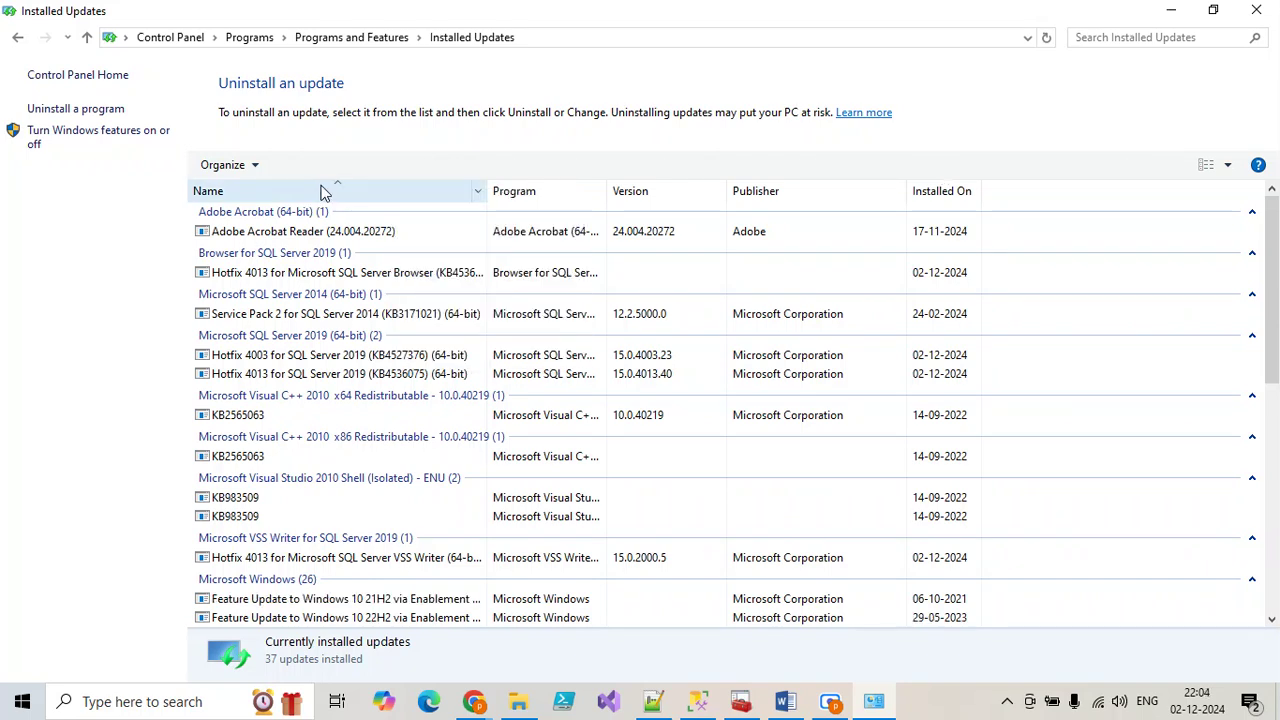
click(331, 194)
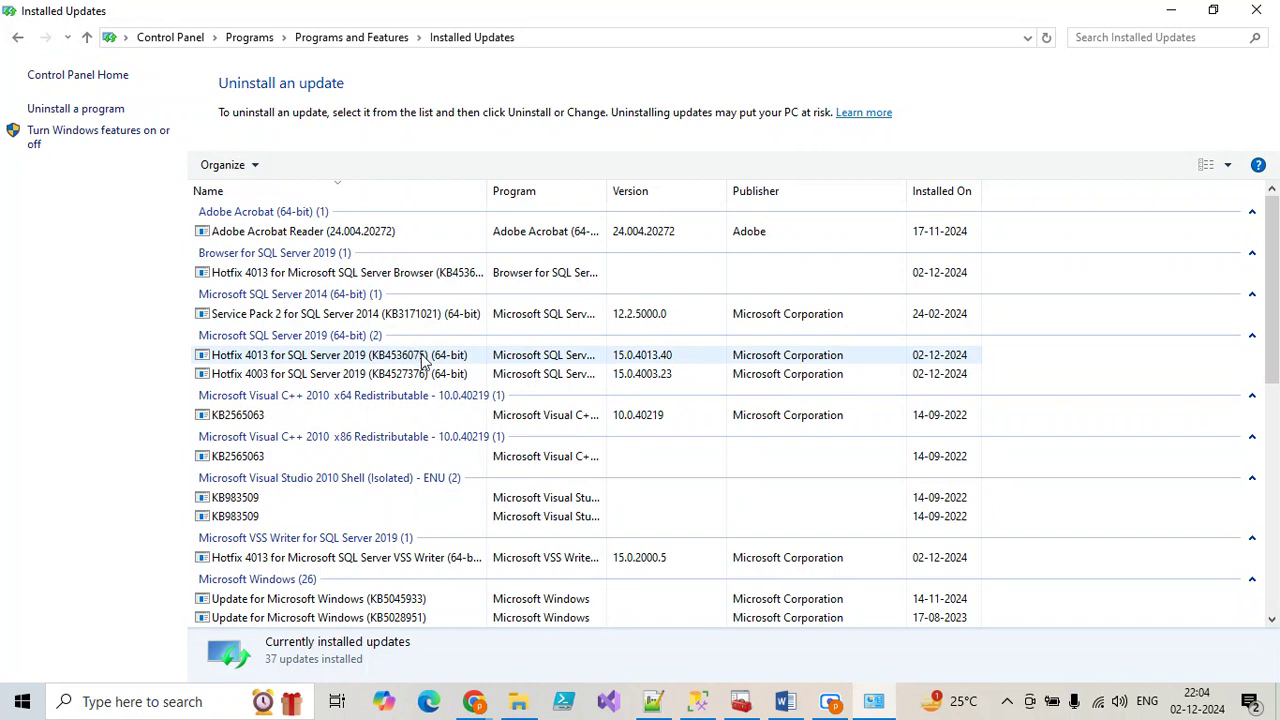
click(421, 358)
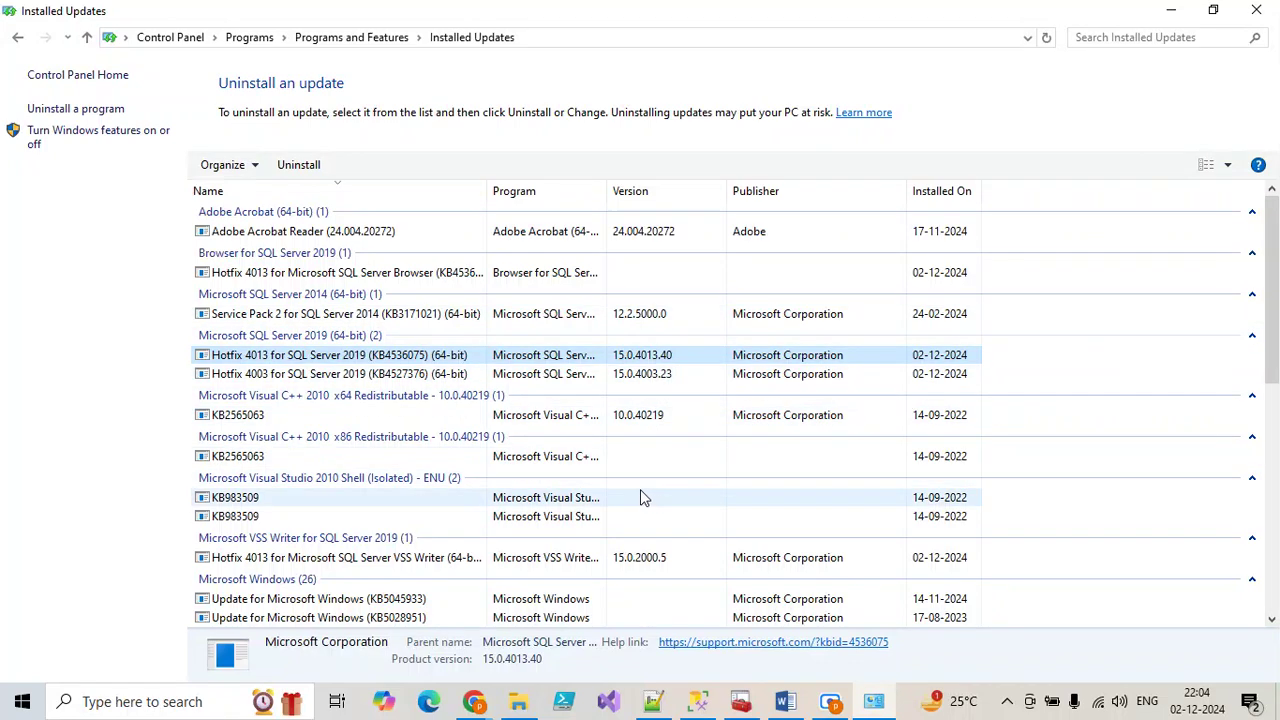
Review the SP and CU uninstall note in the SQL Server Patching Word document, then return to the build versions page in Chrome
click(784, 701)
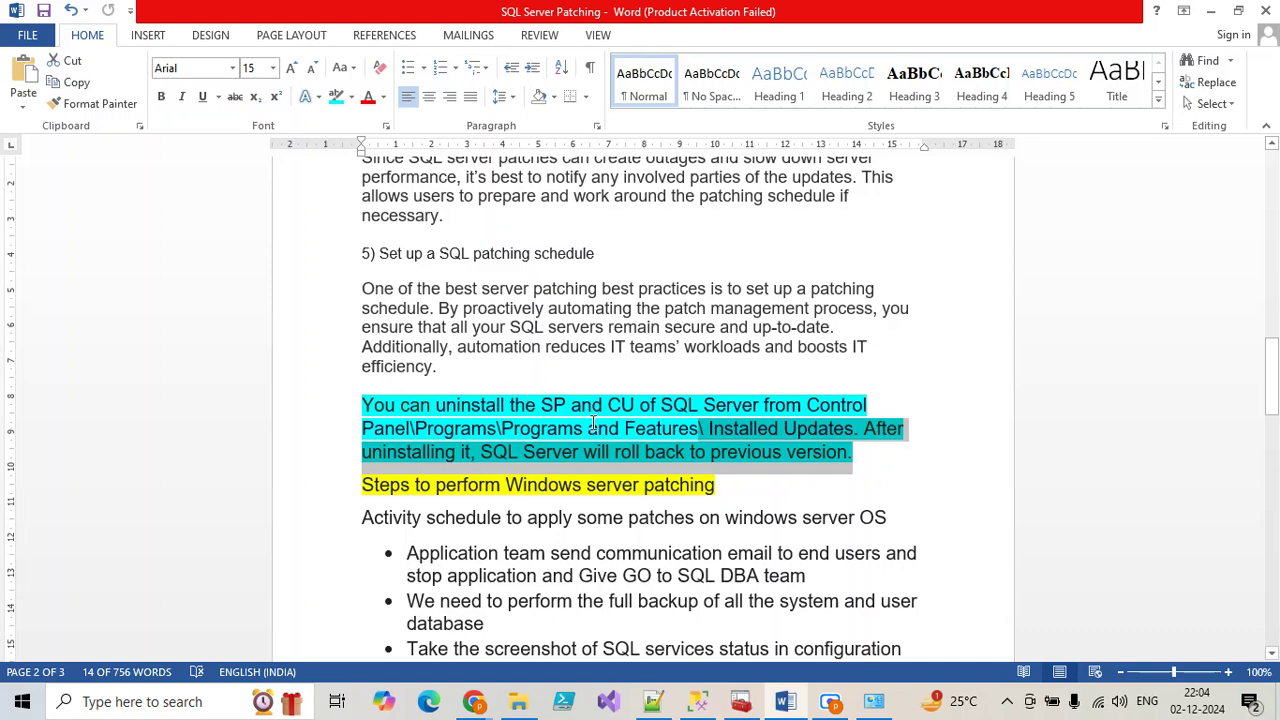
scroll(593, 424, down, 3)
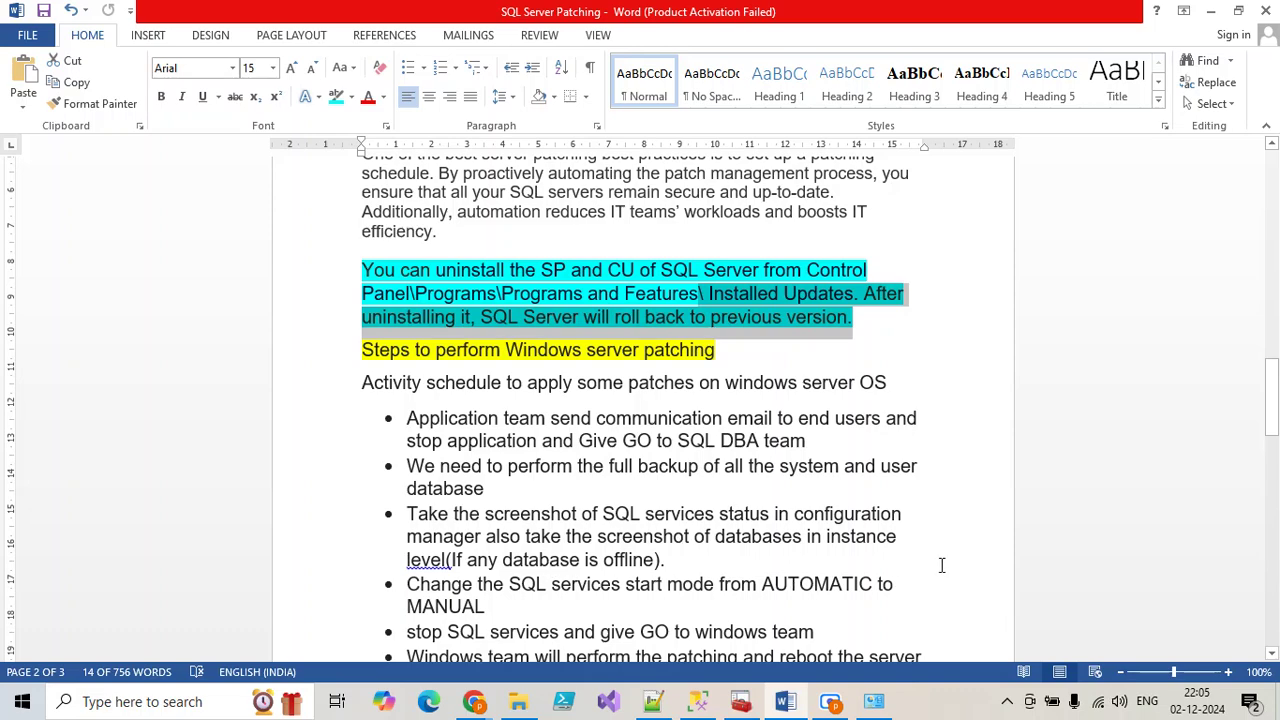
click(830, 701)
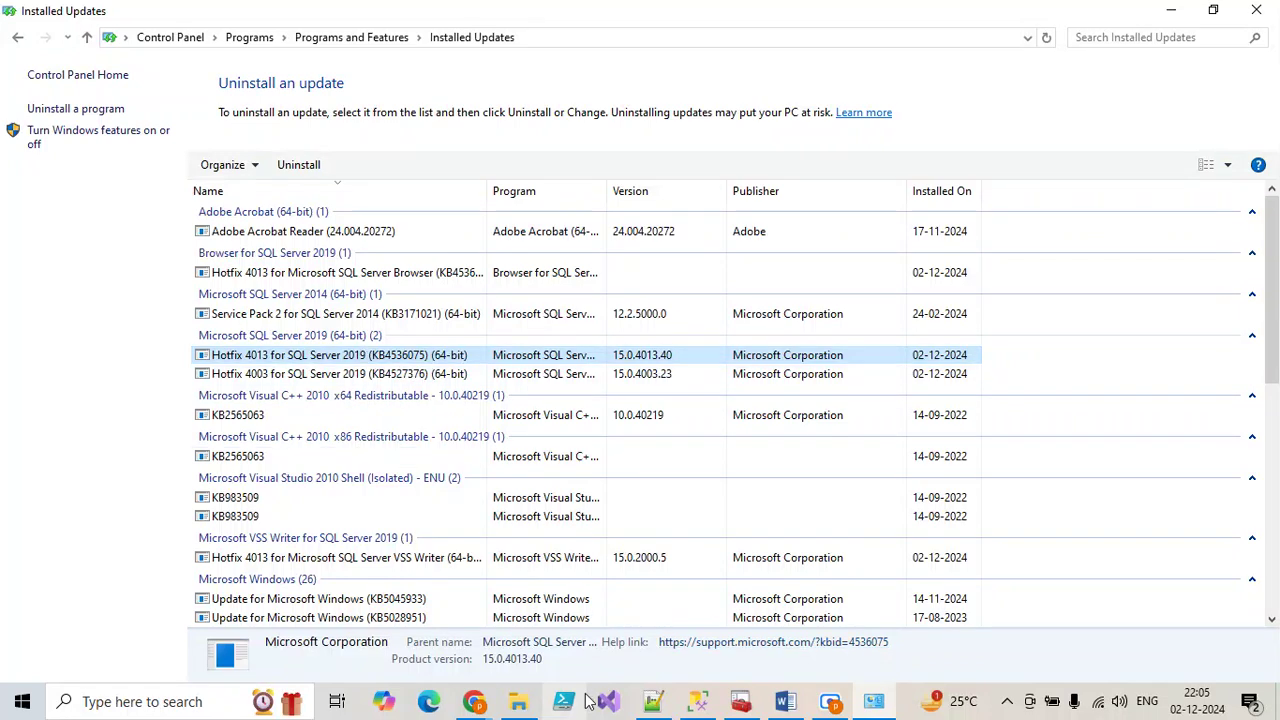
mouse_move(474, 701)
click(337, 645)
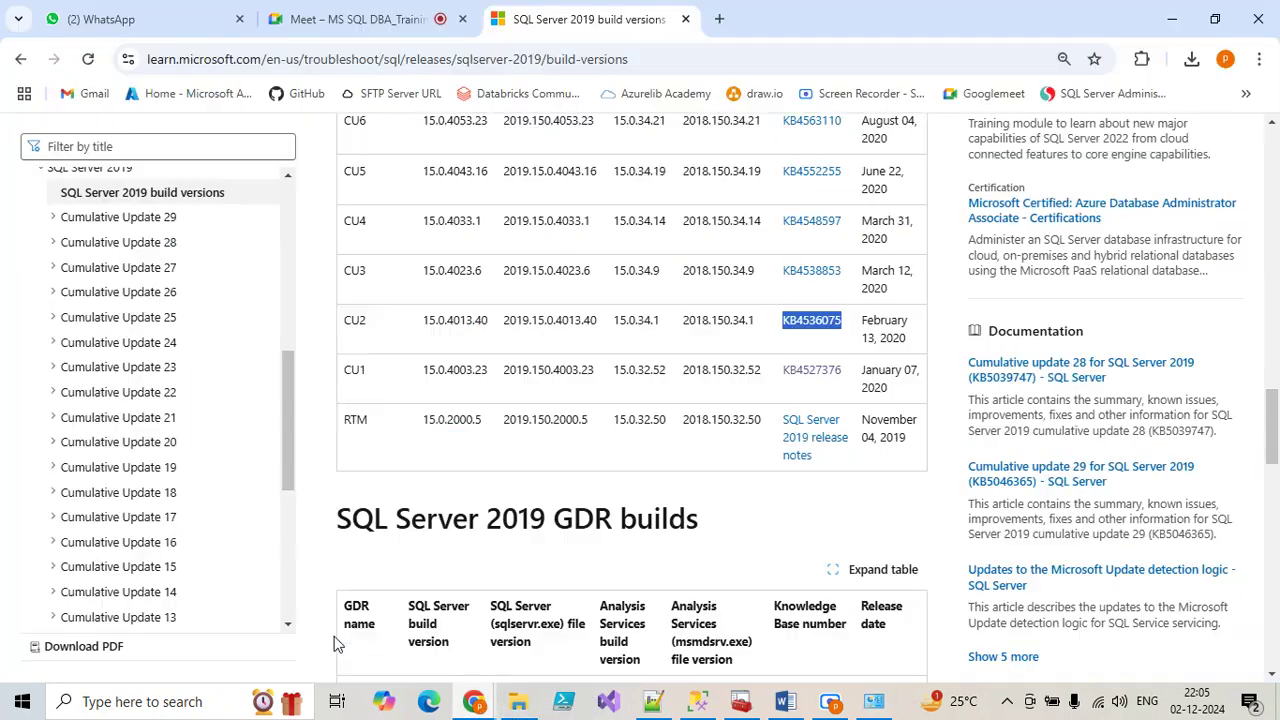
Return to the Installed Updates window and start uninstalling Hotfix 4013 for SQL Server 2019 (KB4536075)
click(1172, 12)
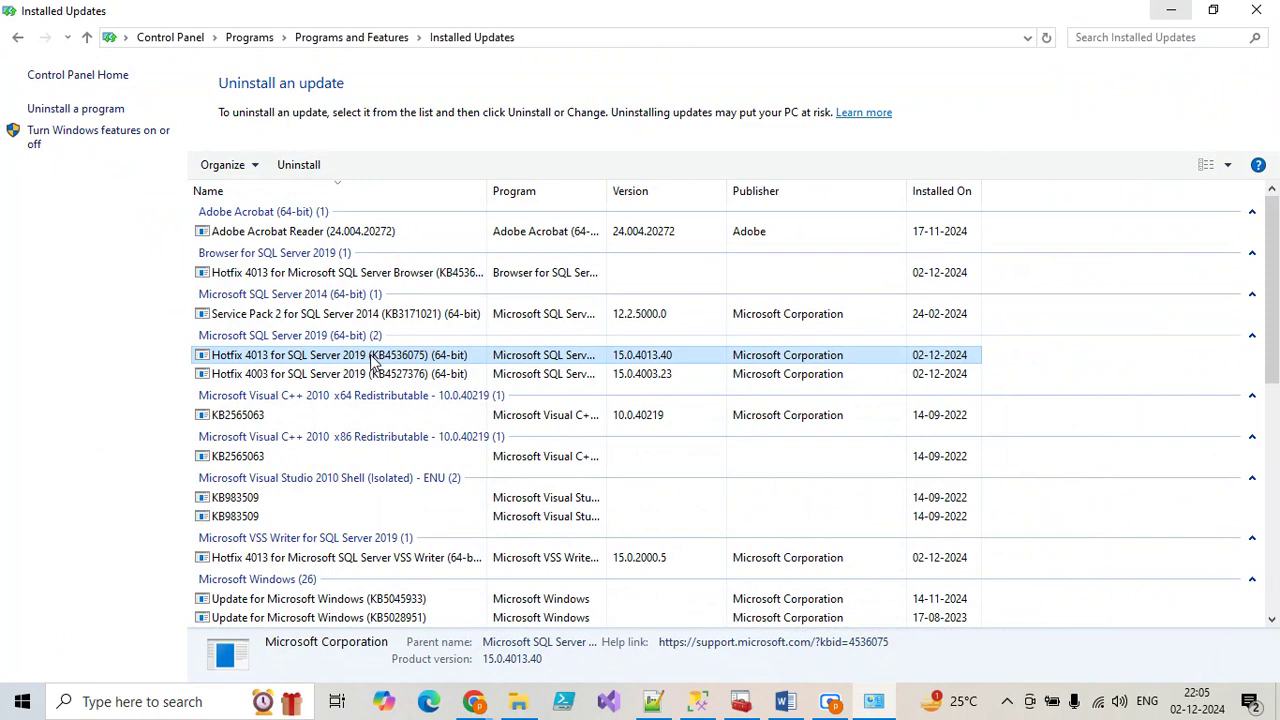
click(298, 165)
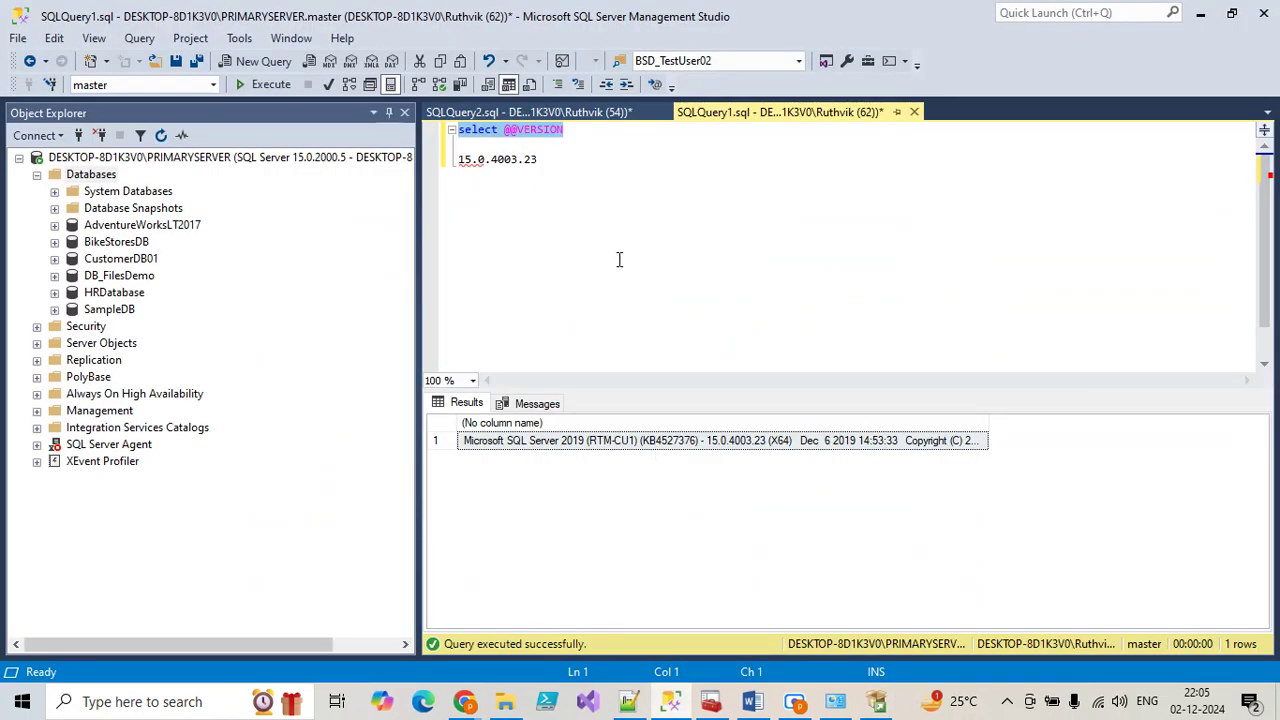
click(597, 142)
drag(597, 140, 432, 131)
click(271, 84)
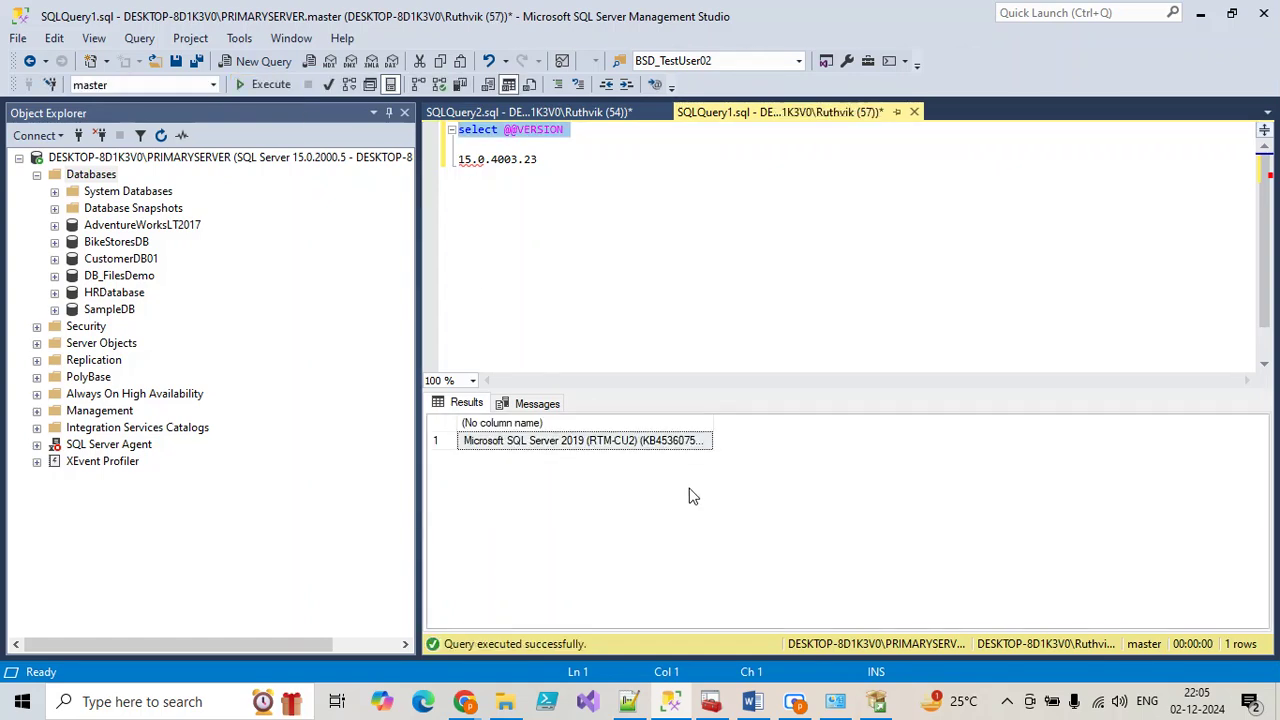
drag(706, 429, 1124, 431)
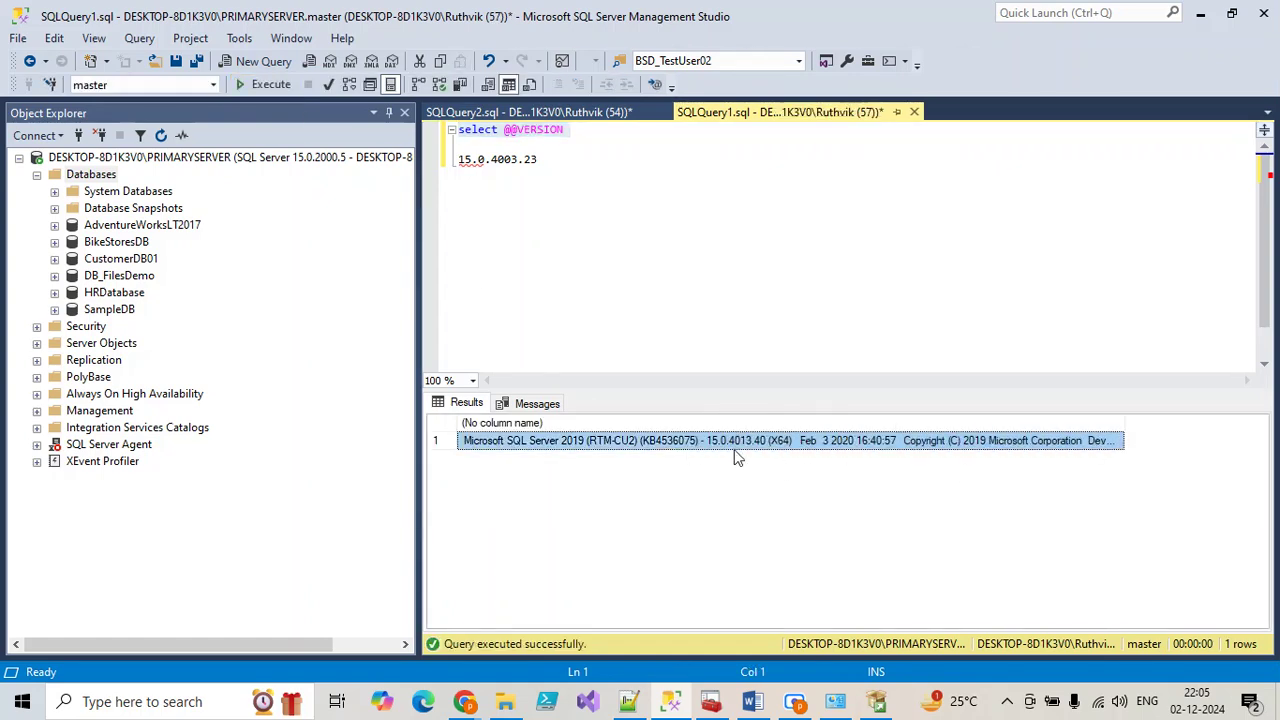
Switch to the build versions page in Chrome, highlight CU2 build 15.0.4013.40, and check on the update removal setup
click(464, 701)
click(323, 638)
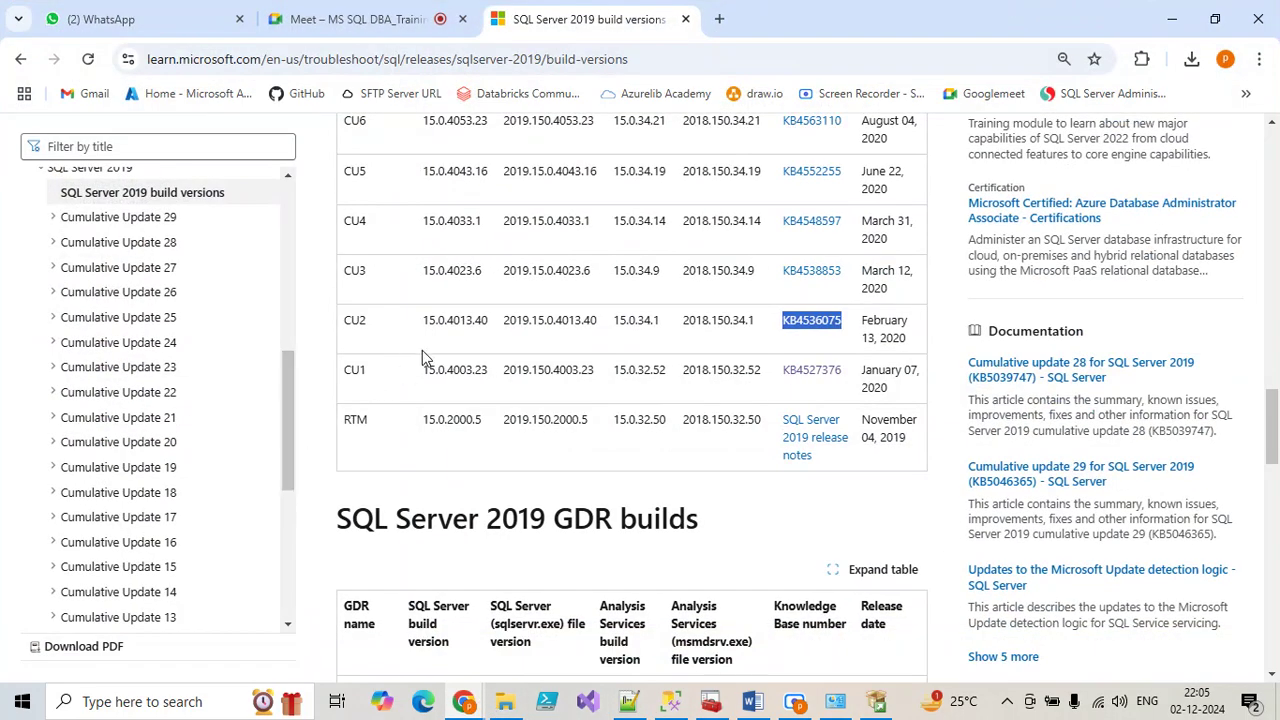
drag(488, 324, 417, 331)
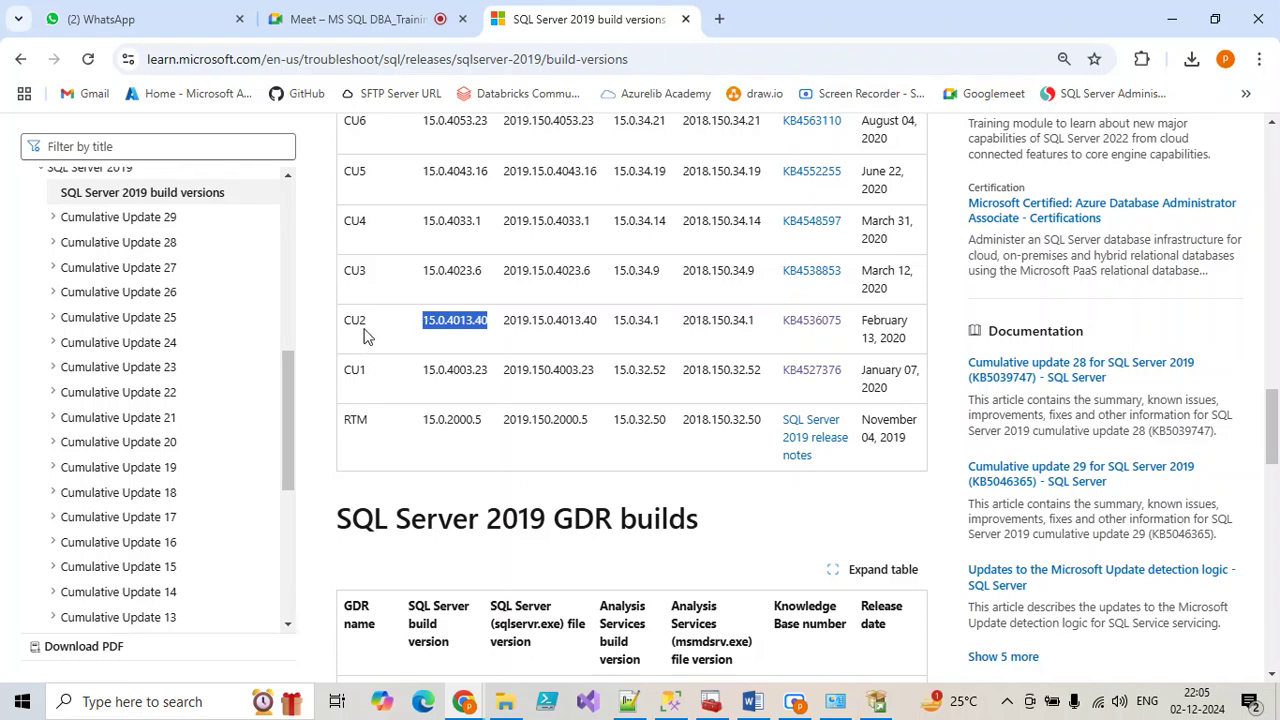
click(891, 710)
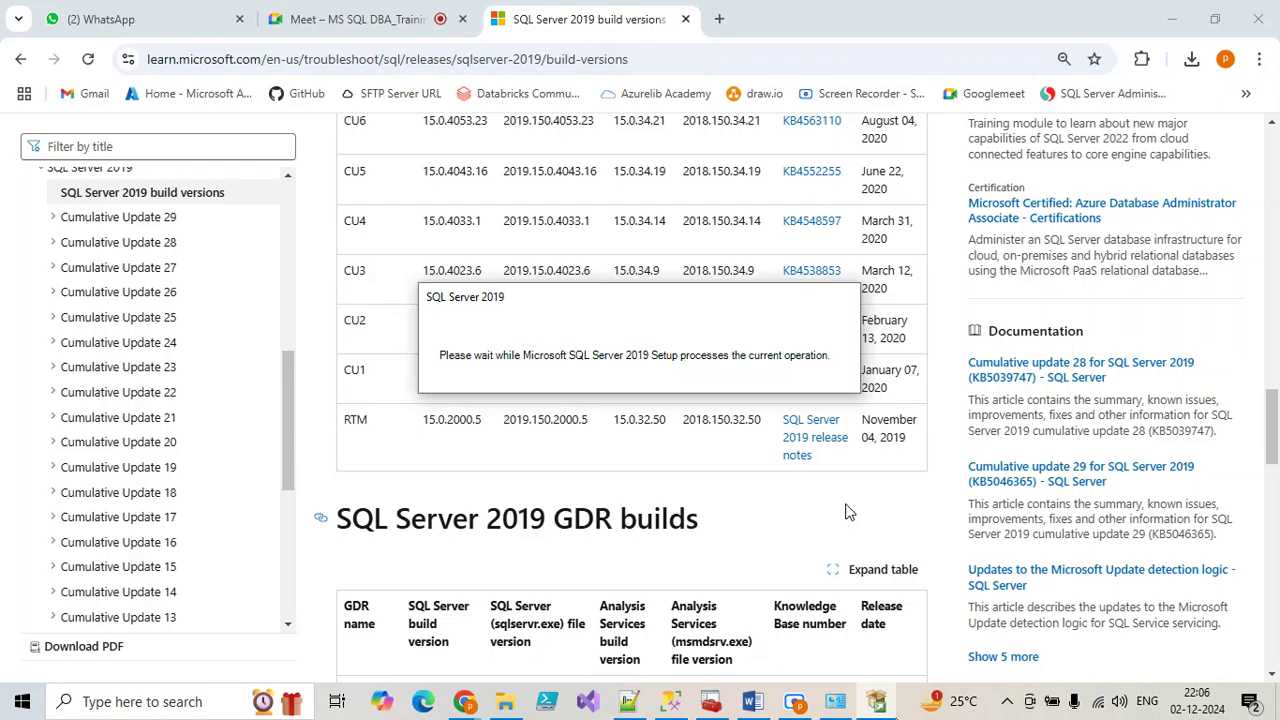
Show the desktop and create a new Microsoft Word document there named CH00353456
key(super+d)
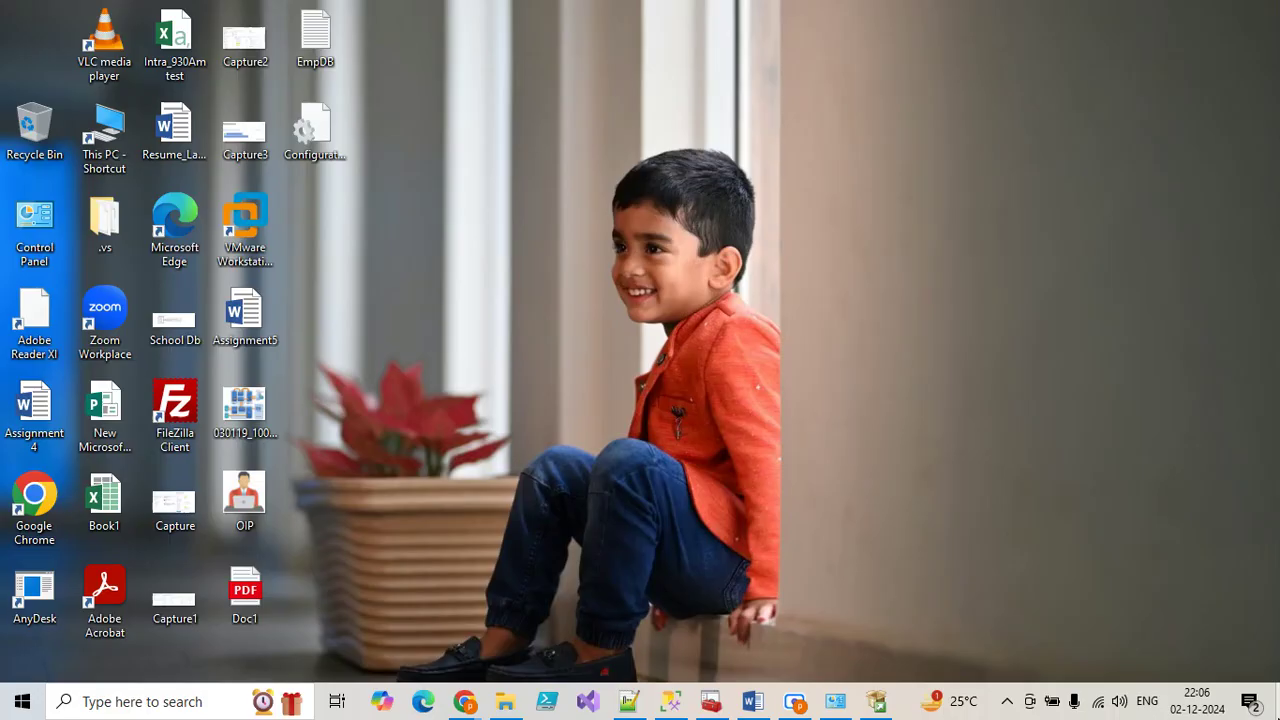
right_click(789, 297)
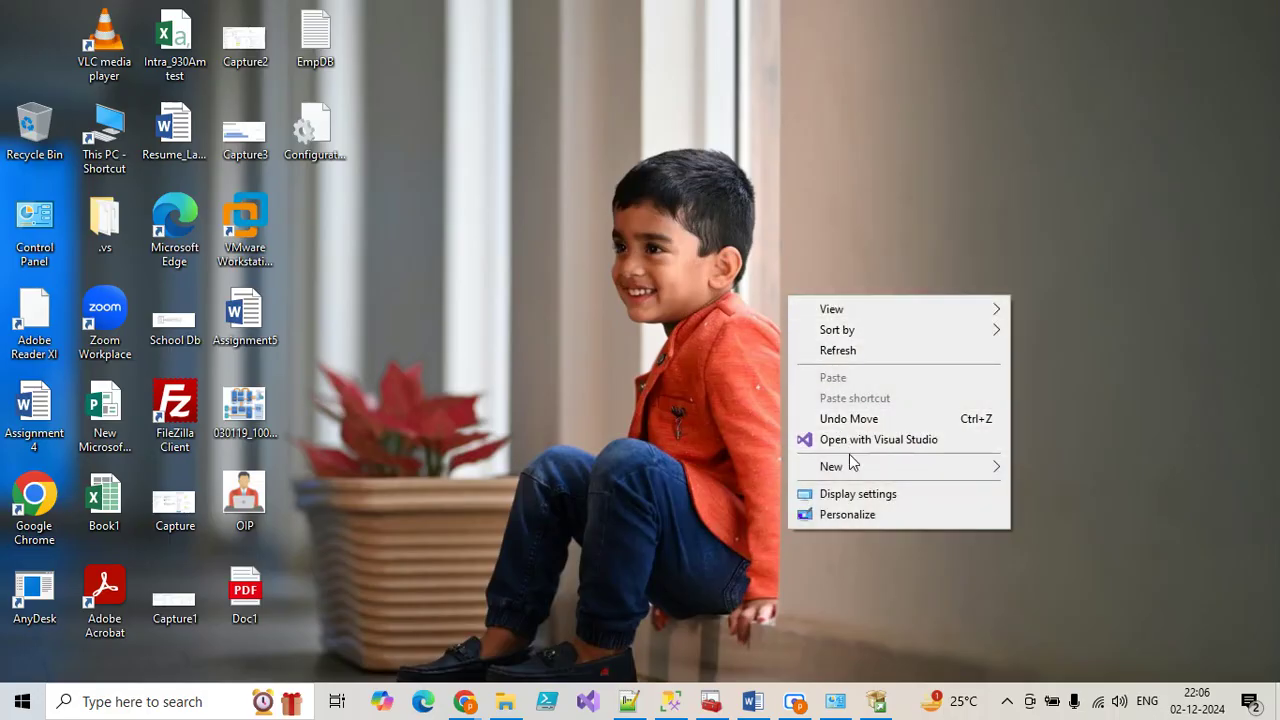
mouse_move(860, 478)
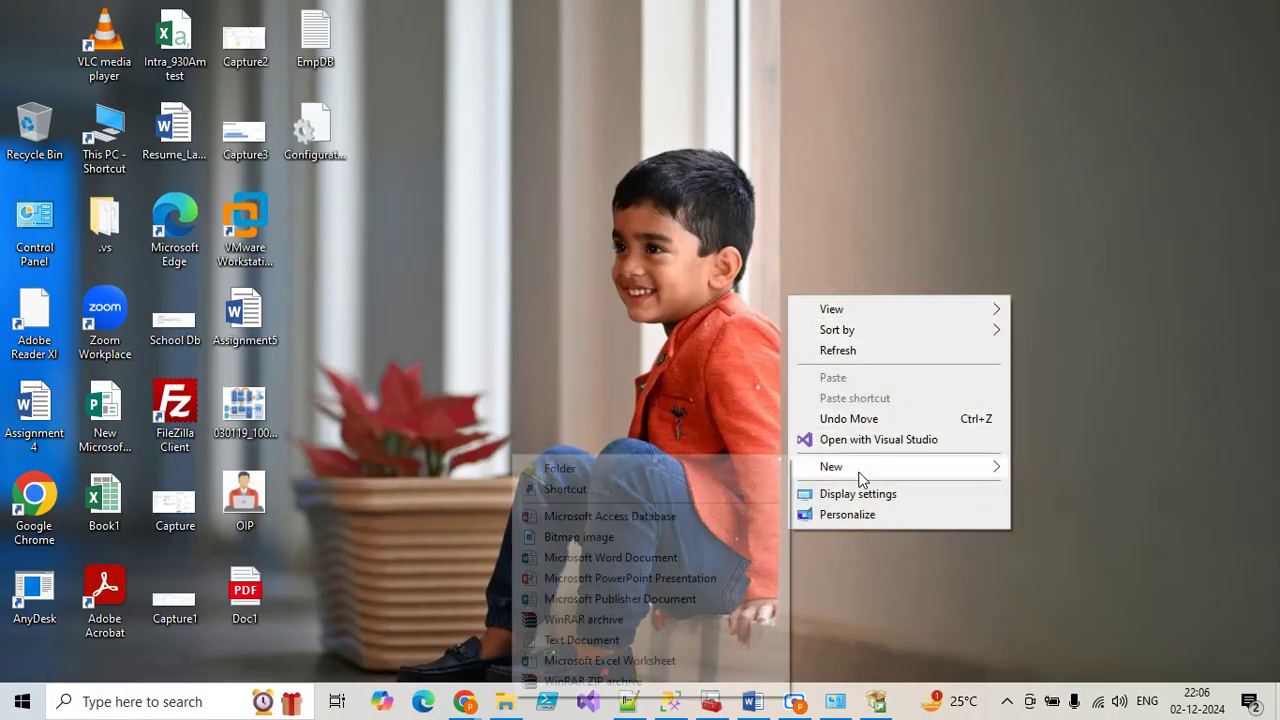
click(588, 561)
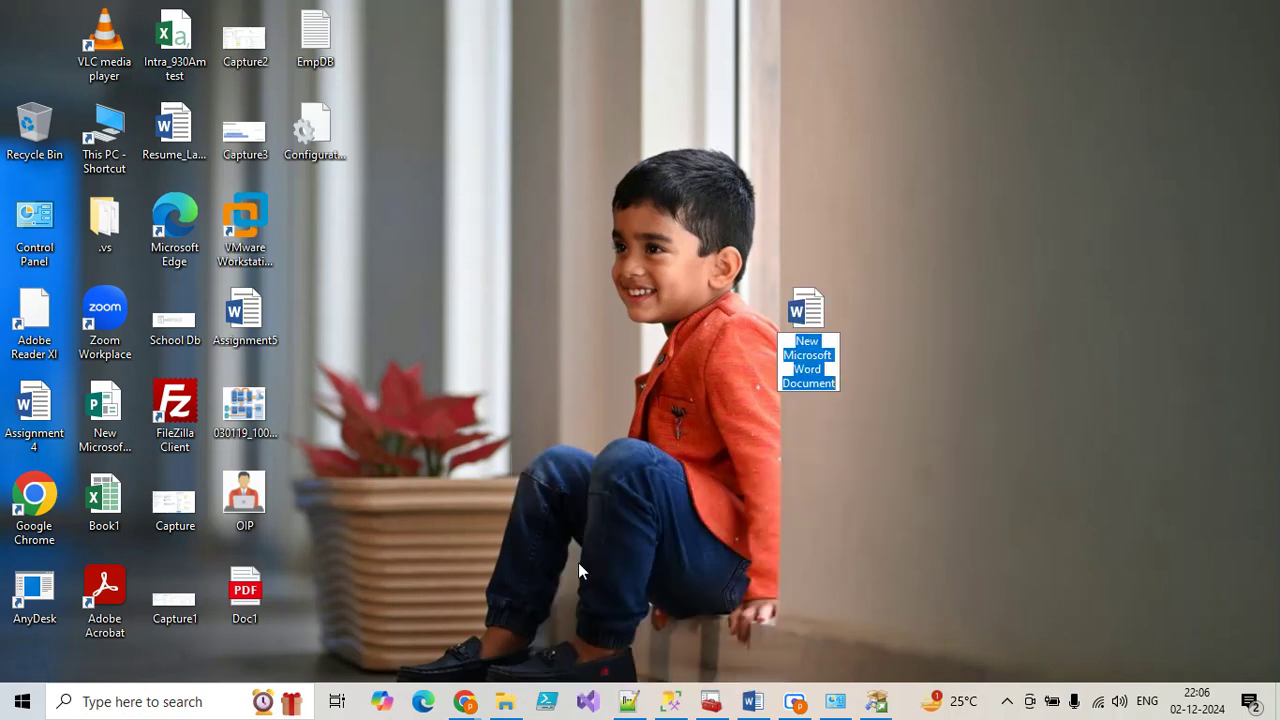
text(CH00353456)
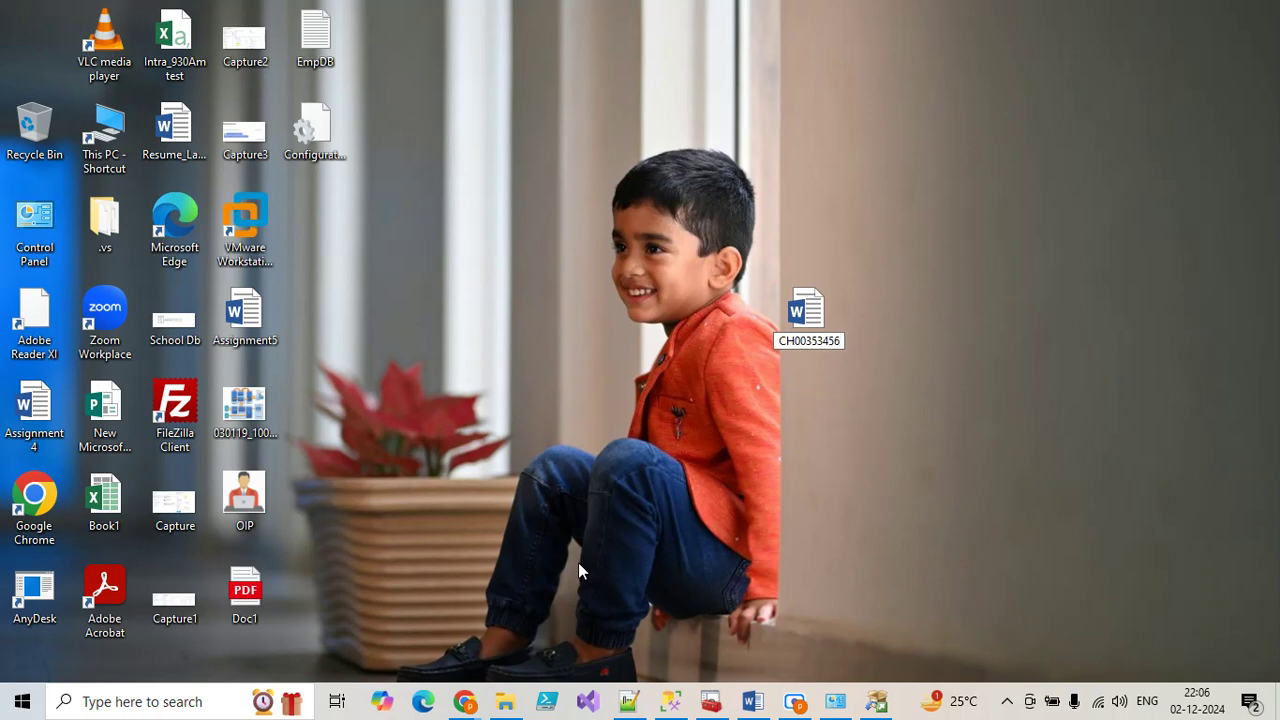
key(Return)
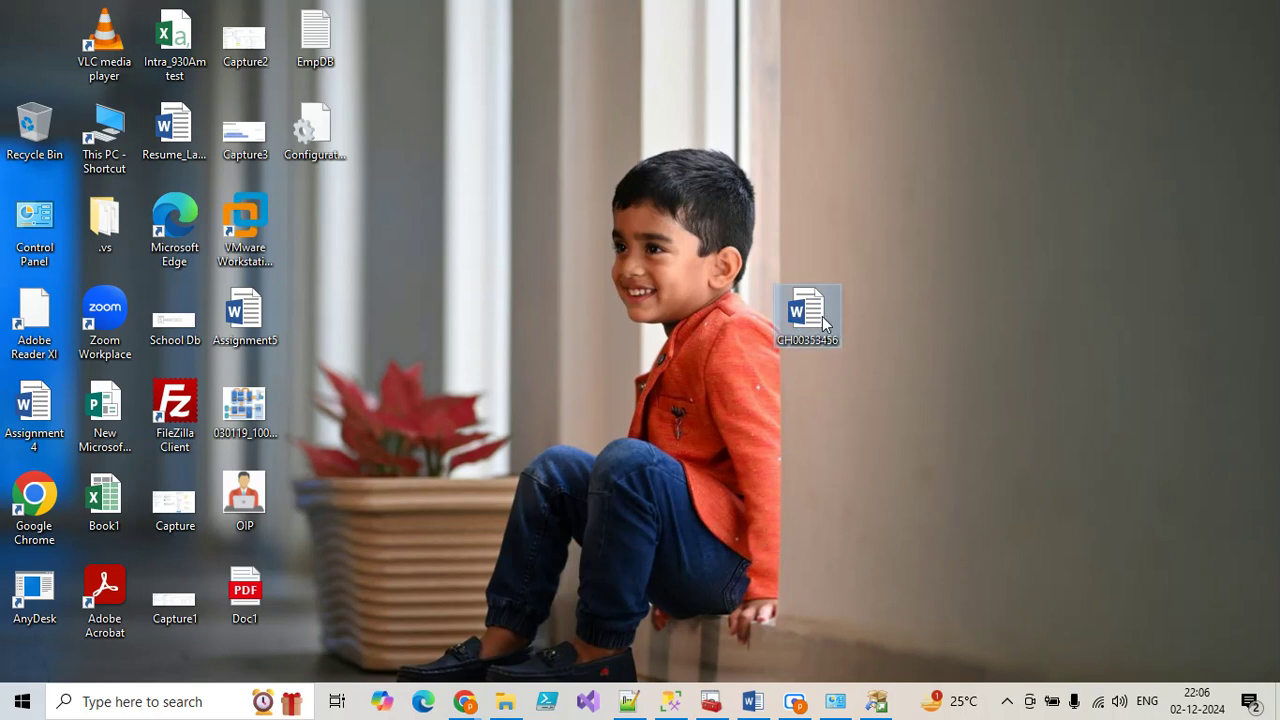
Create a second Microsoft Word document on the desktop named CH000345345
right_click(826, 397)
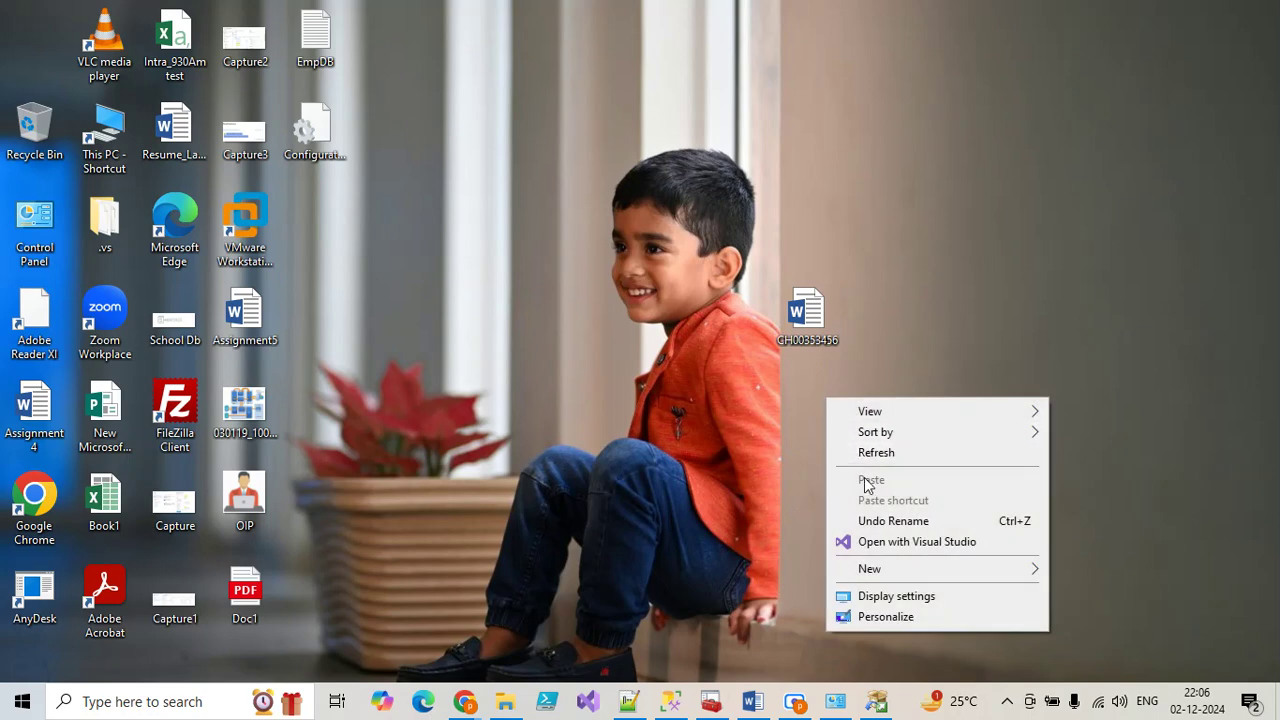
mouse_move(880, 570)
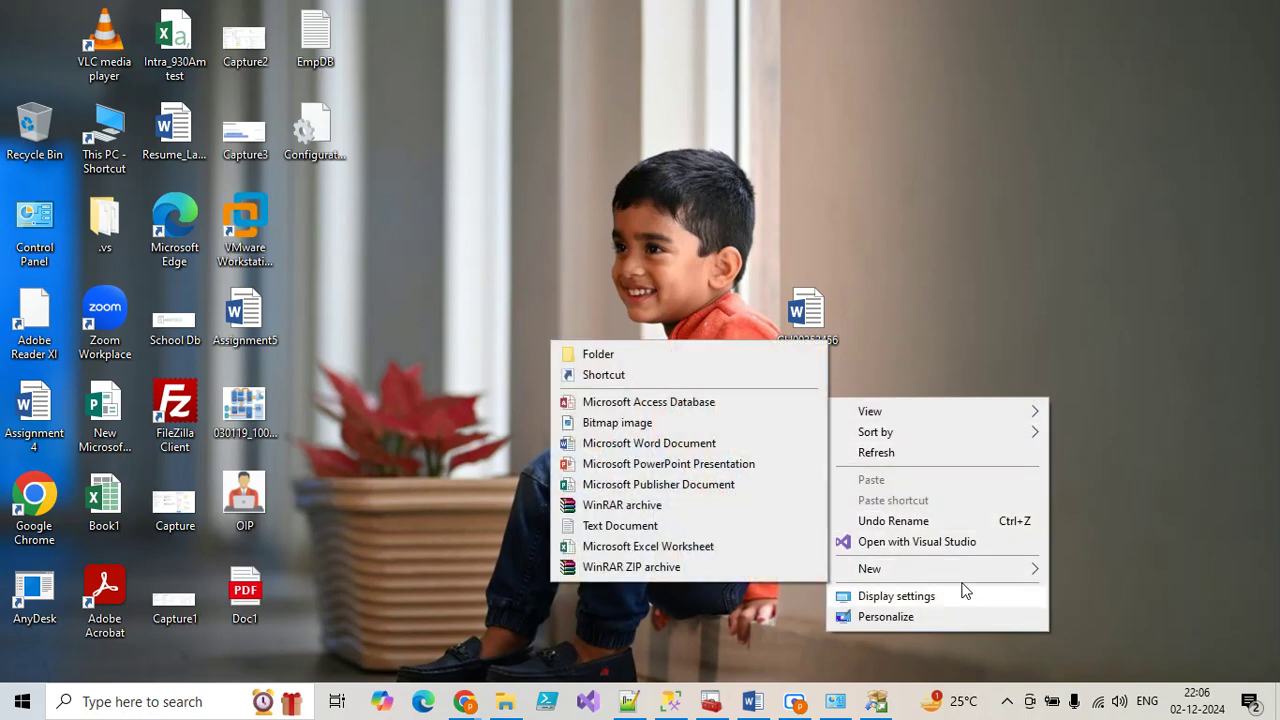
click(620, 443)
text(CH)
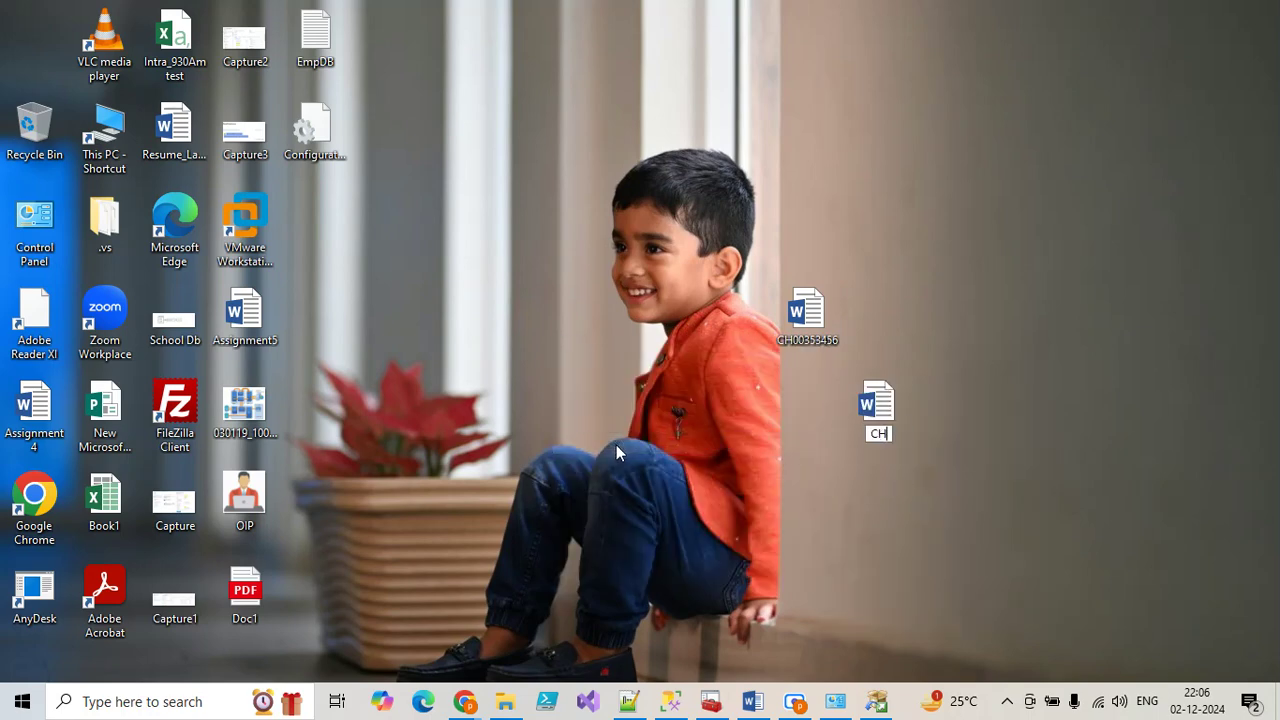
text(000345345)
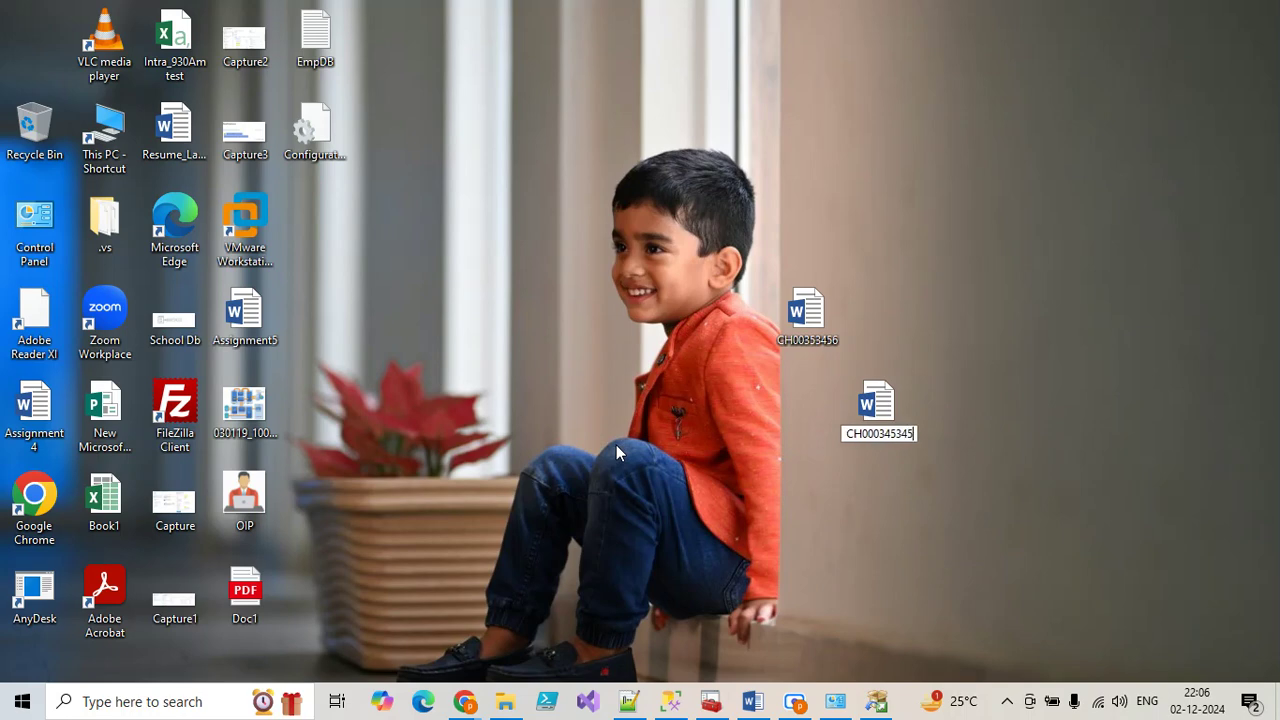
key(Return)
Create a desktop folder named 120224 and move both CH Word documents into it
right_click(900, 152)
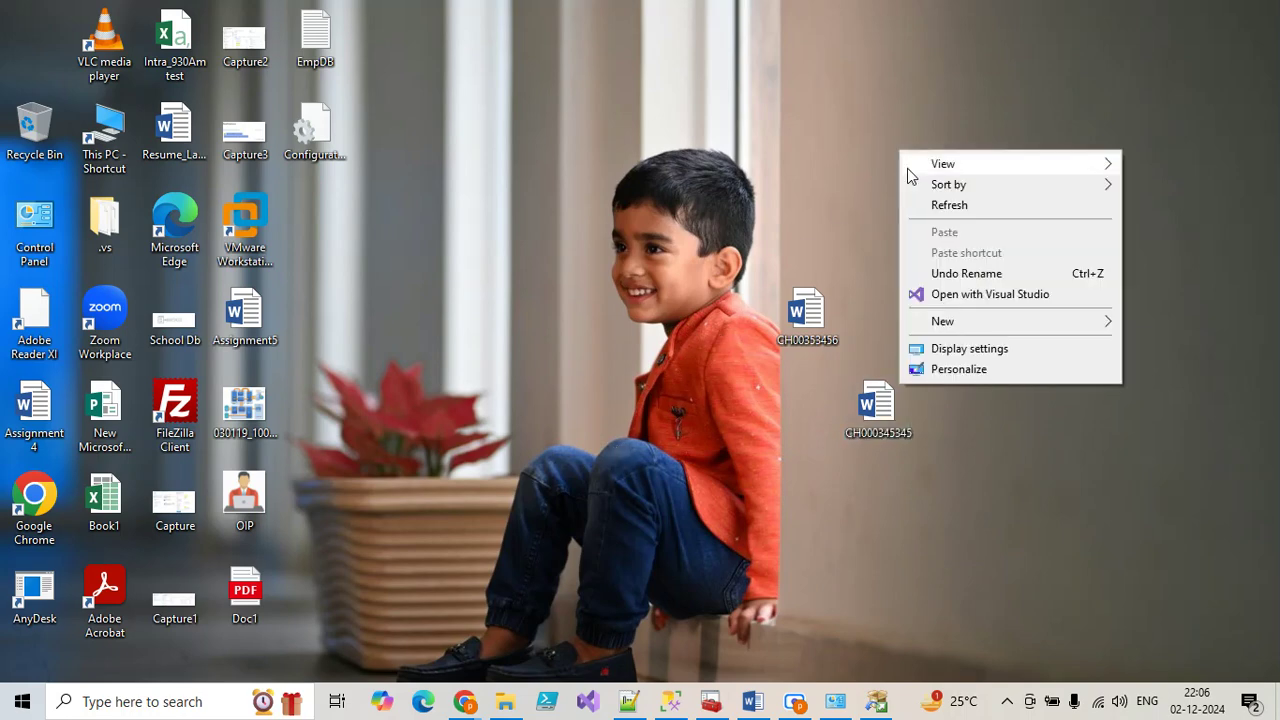
mouse_move(976, 321)
click(817, 322)
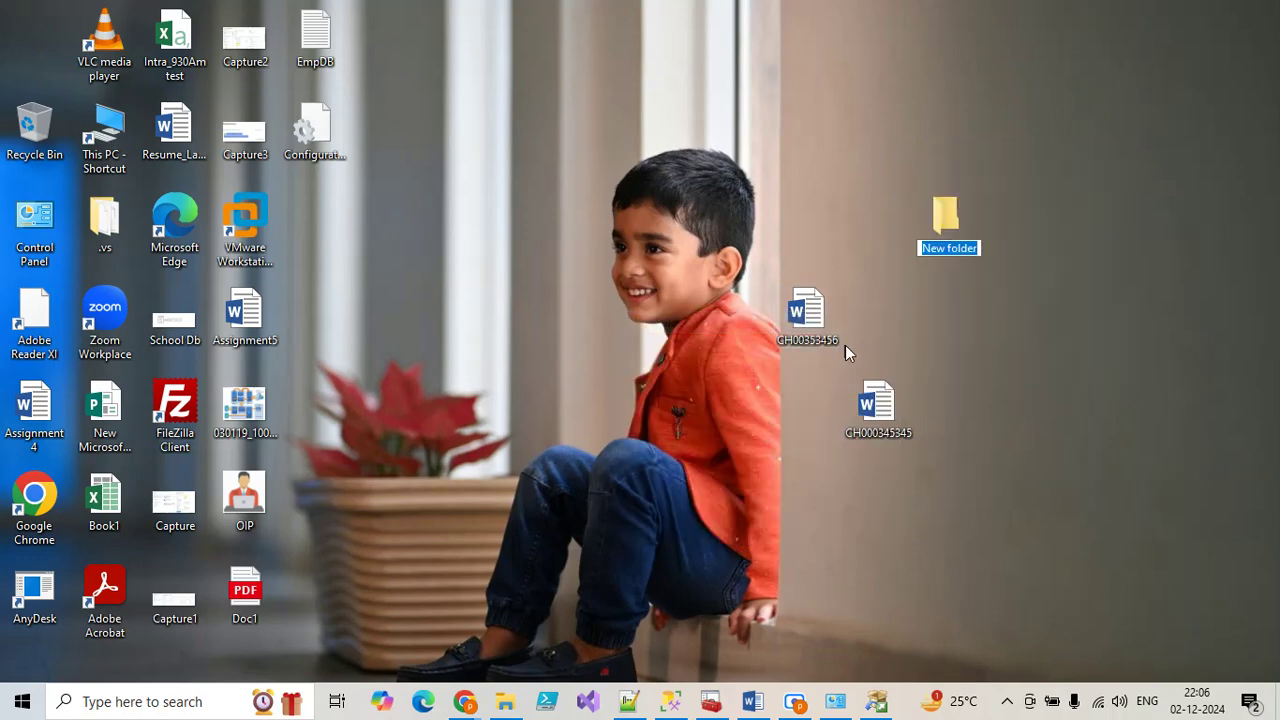
text(120224)
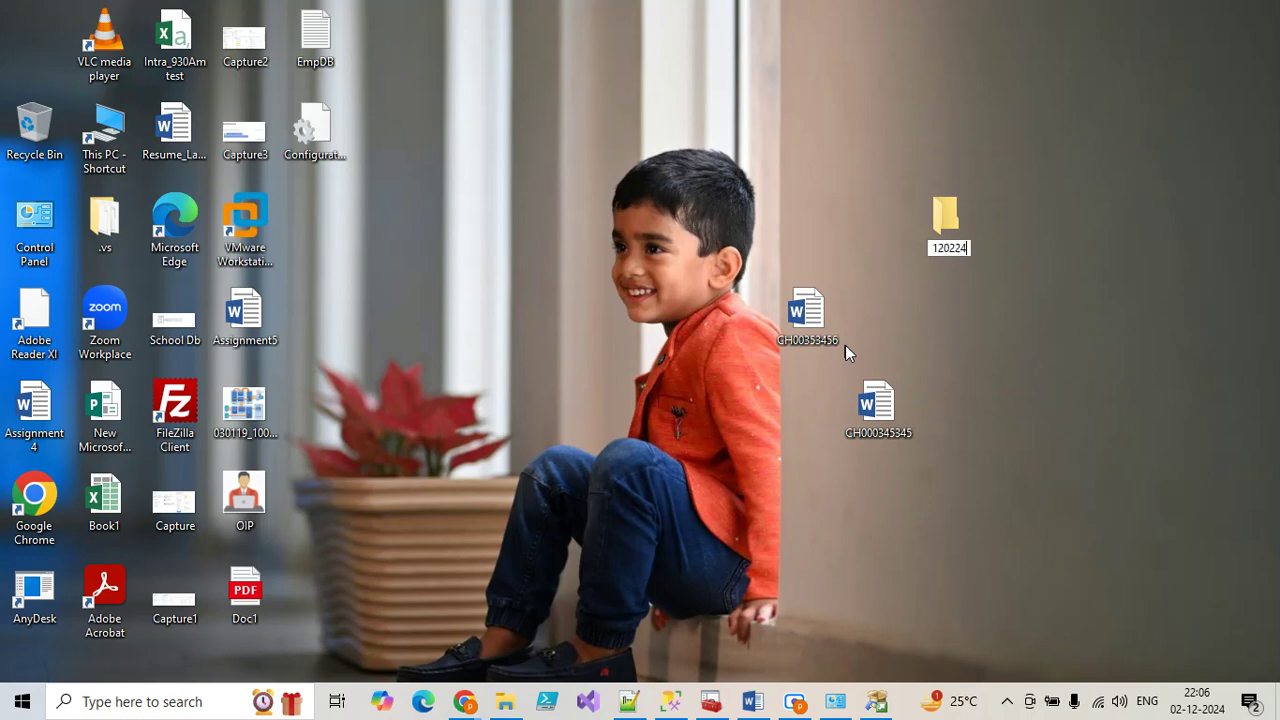
key(Return)
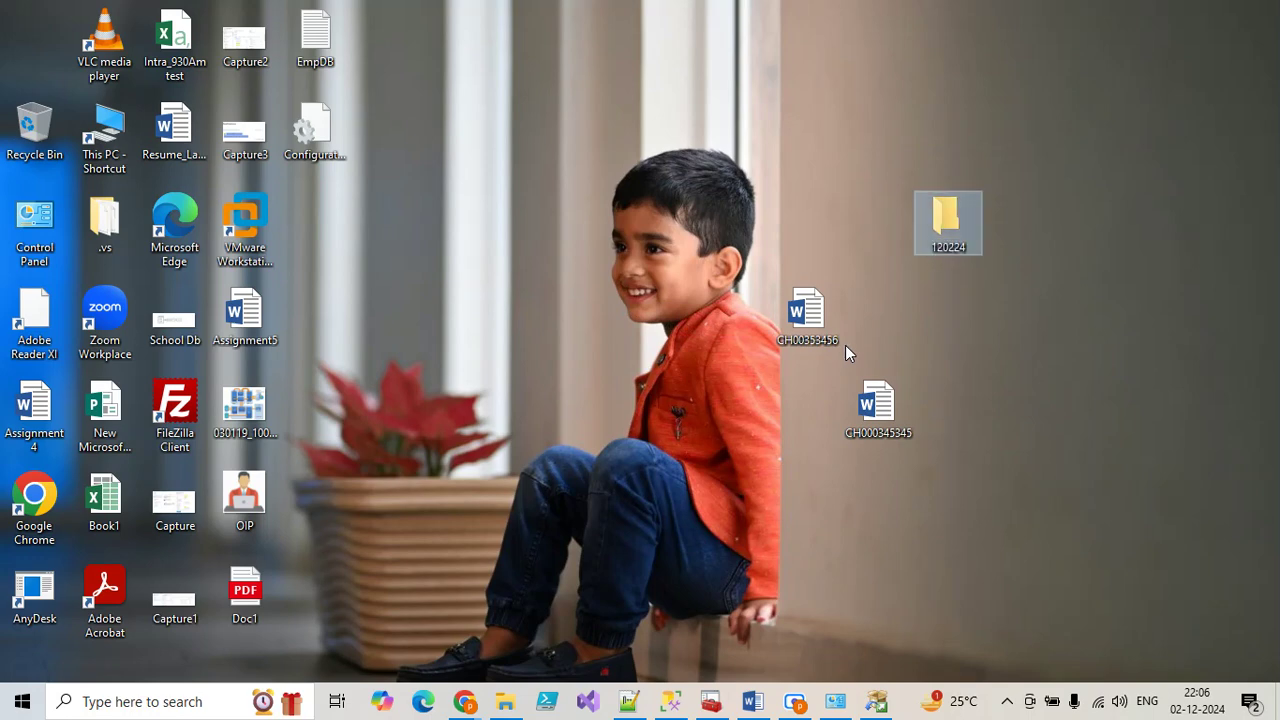
drag(921, 475, 946, 222)
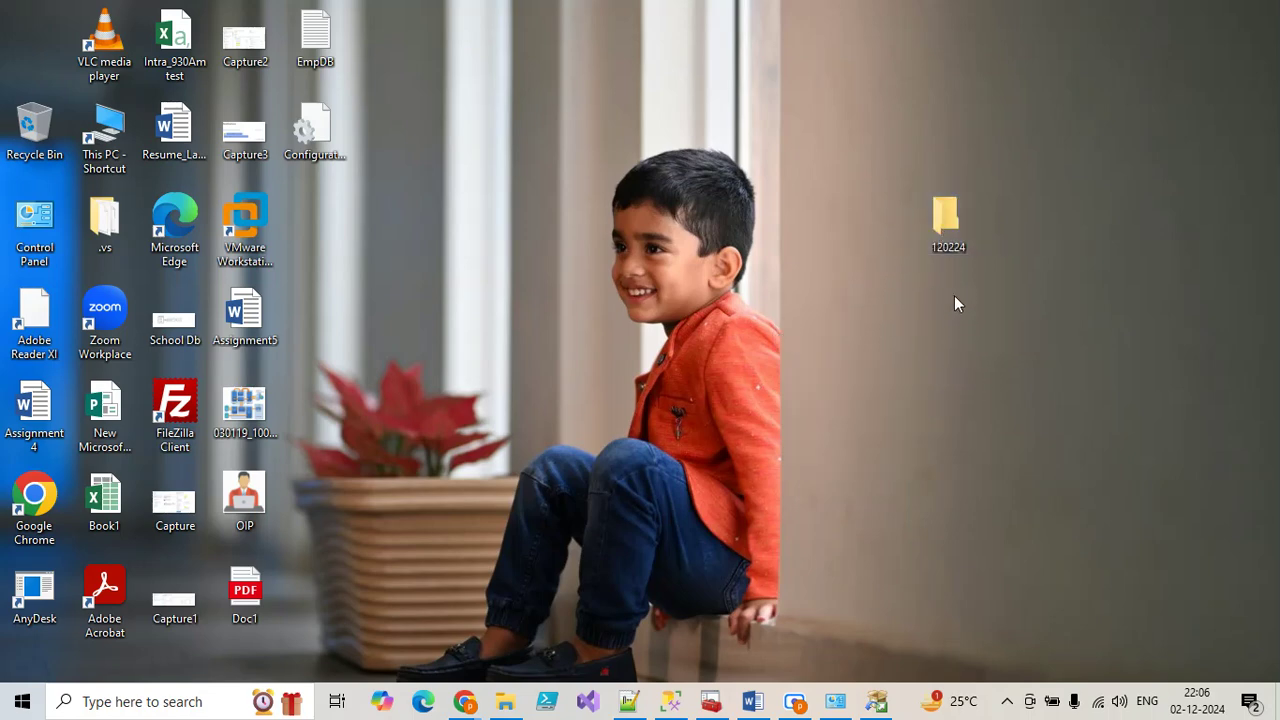
Open the 120224 folder to review the two change documents inside, then close its window
right_click(962, 245)
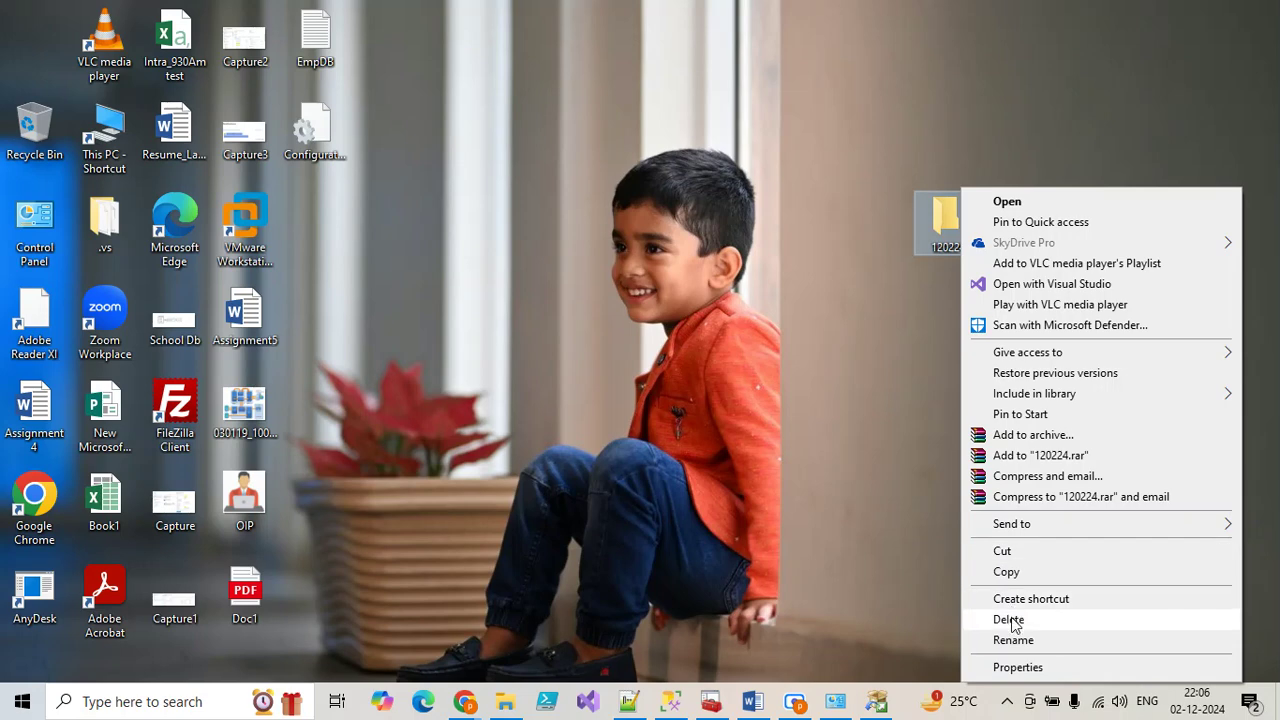
click(947, 220)
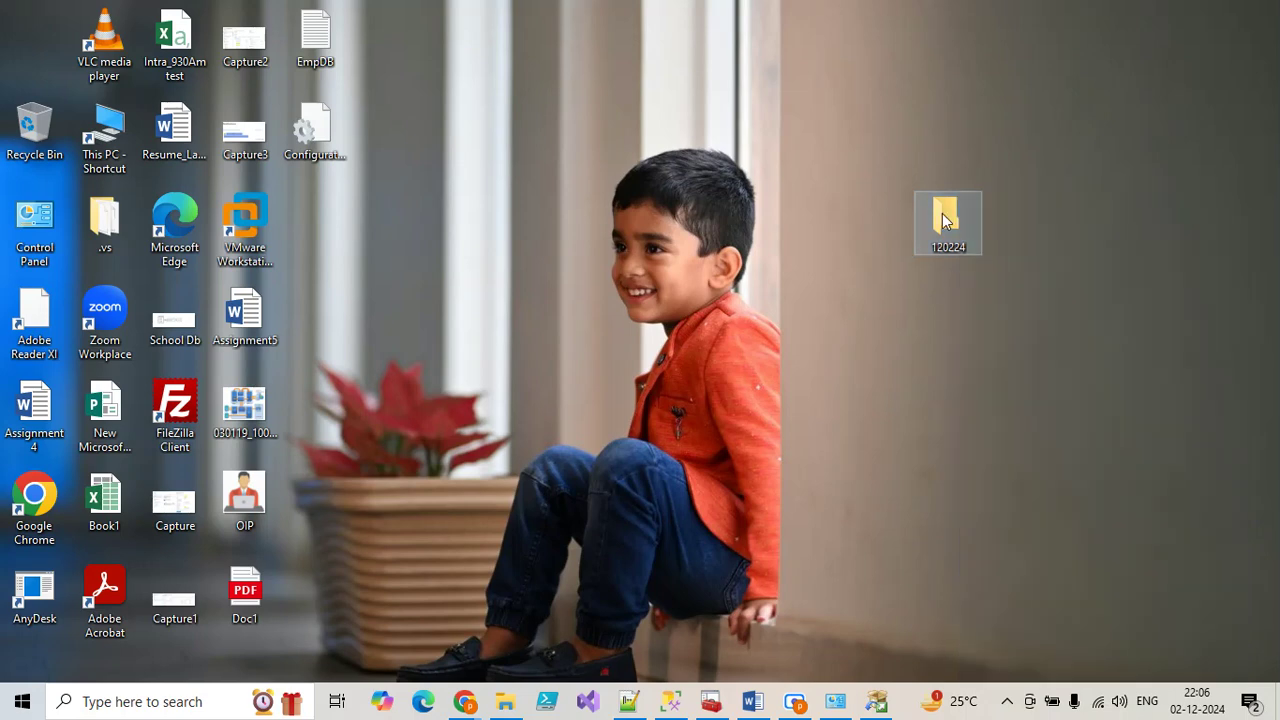
double_click(947, 220)
click(343, 117)
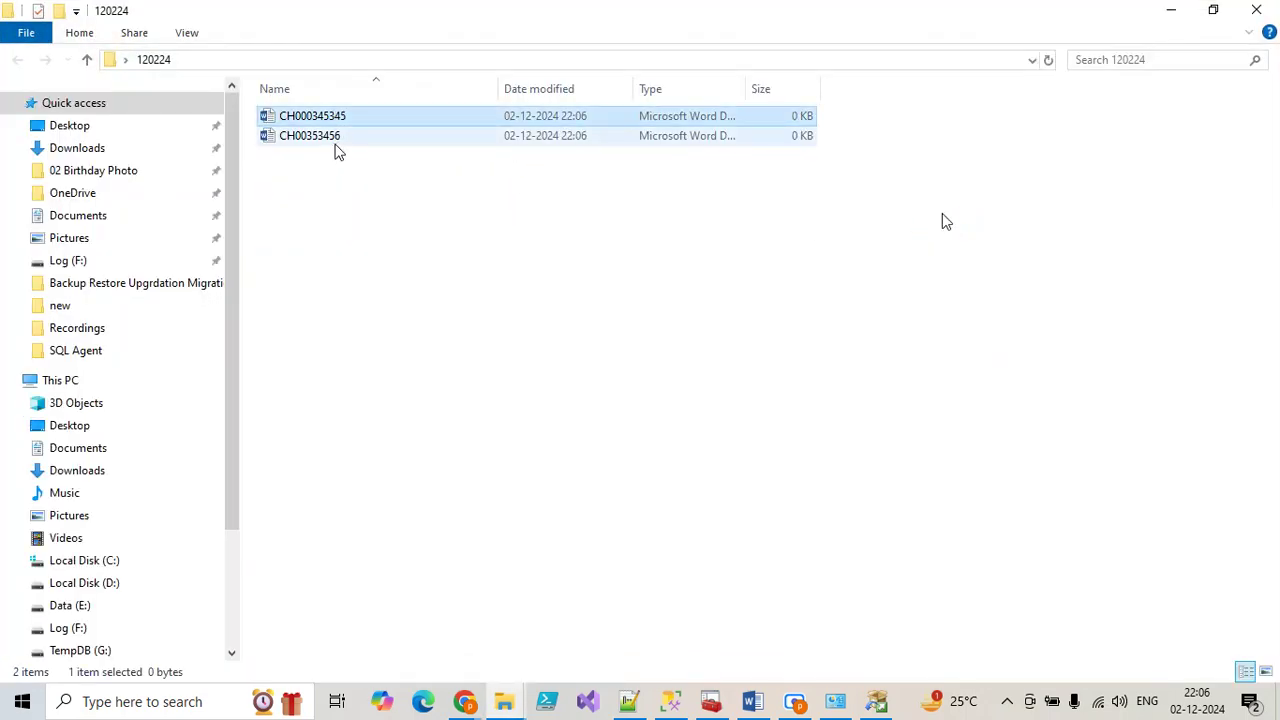
click(331, 138)
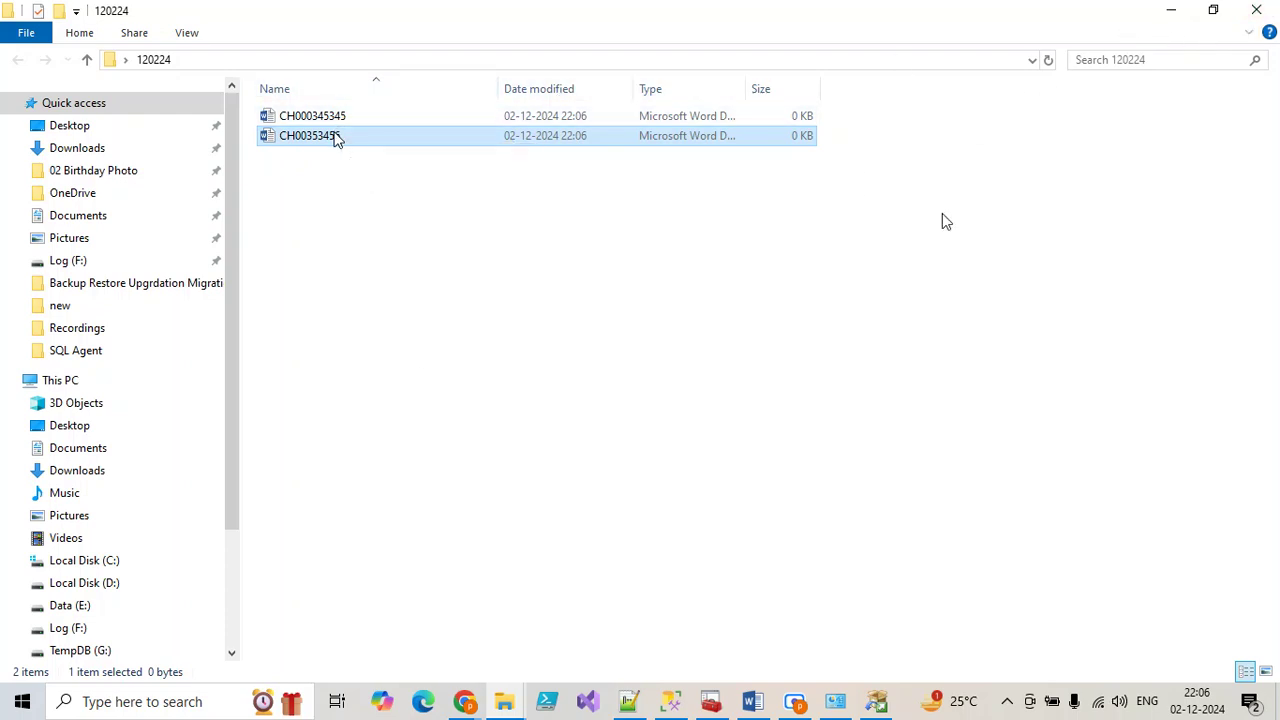
click(1254, 33)
click(1256, 10)
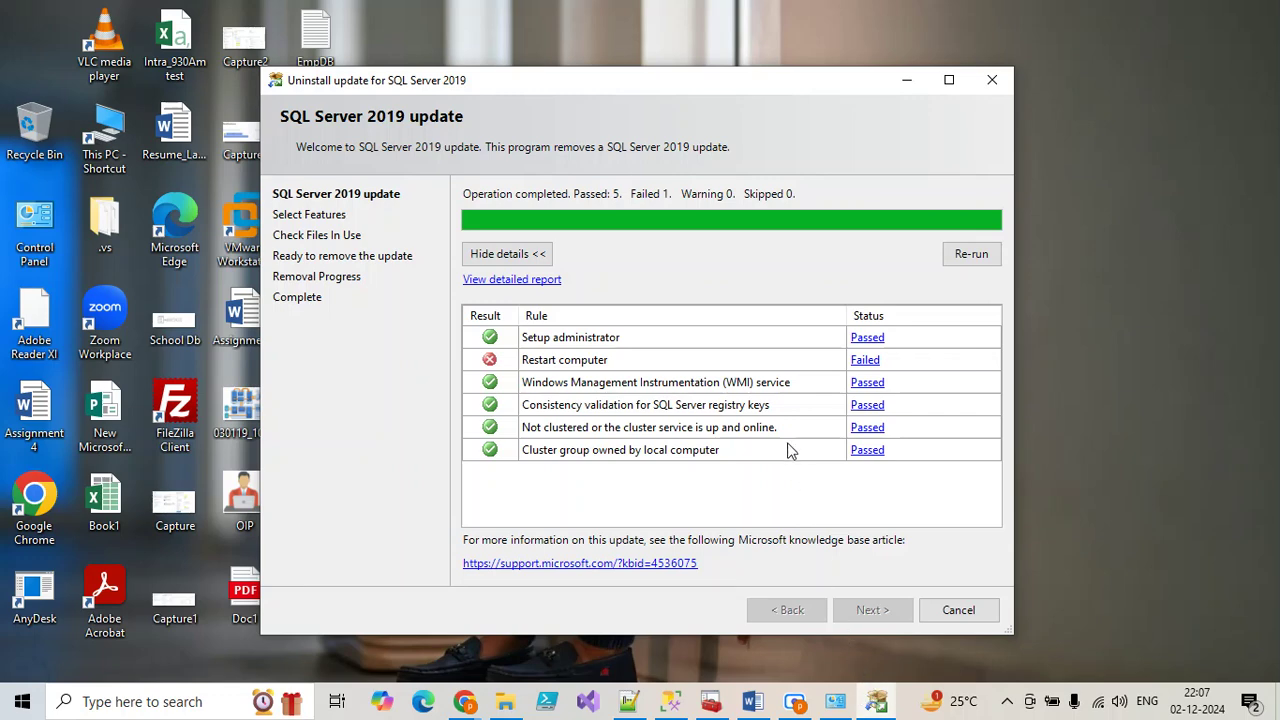
View the details of the failed Restart computer rule in the Uninstall update for SQL Server 2019 wizard
click(866, 361)
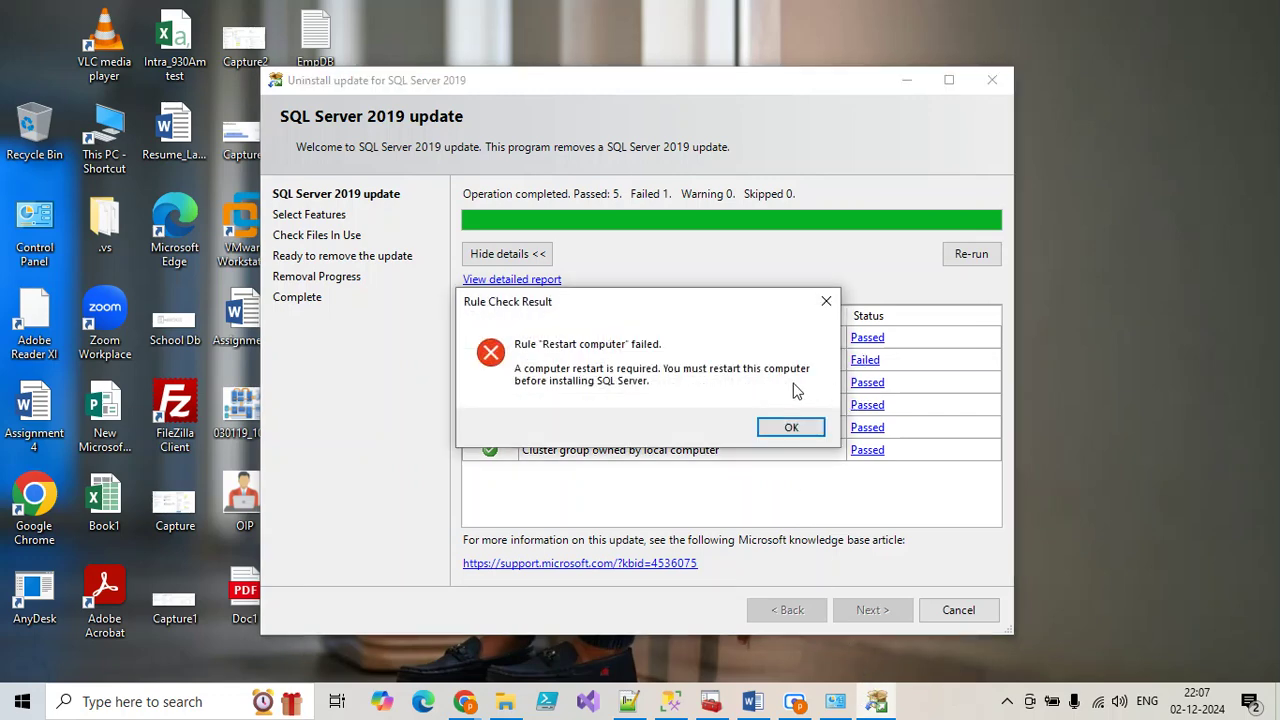
click(806, 432)
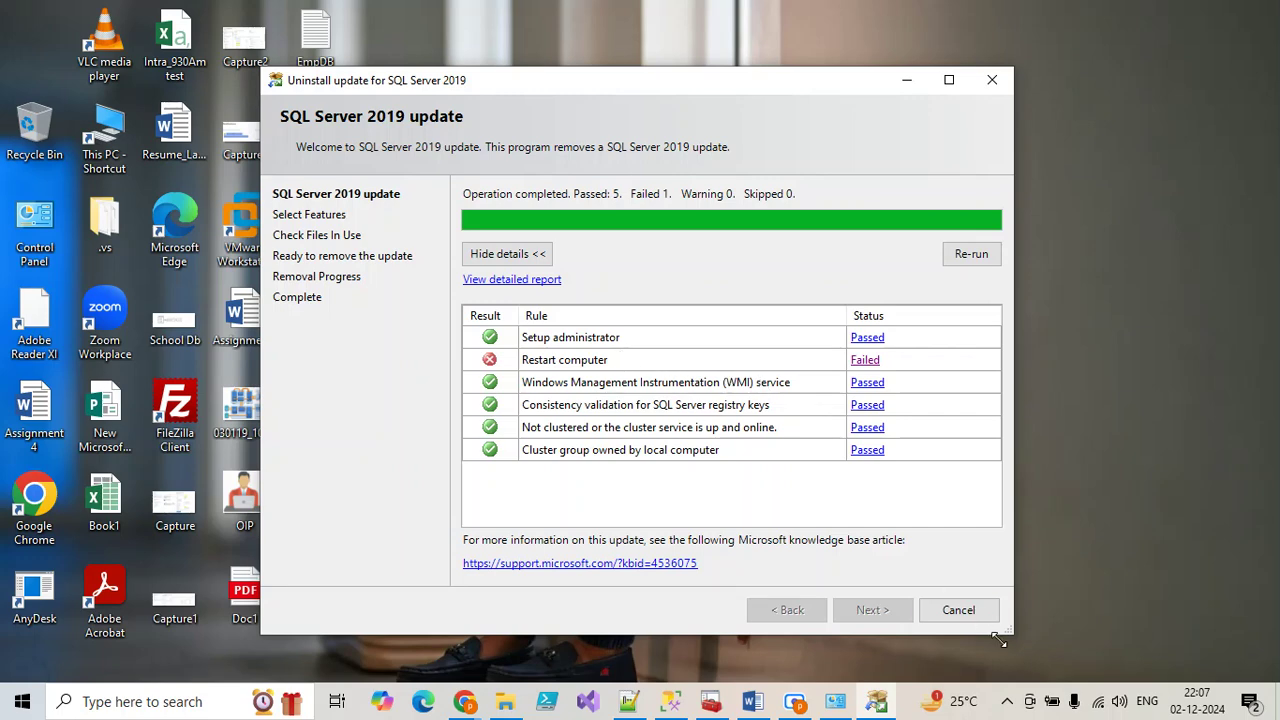
click(872, 706)
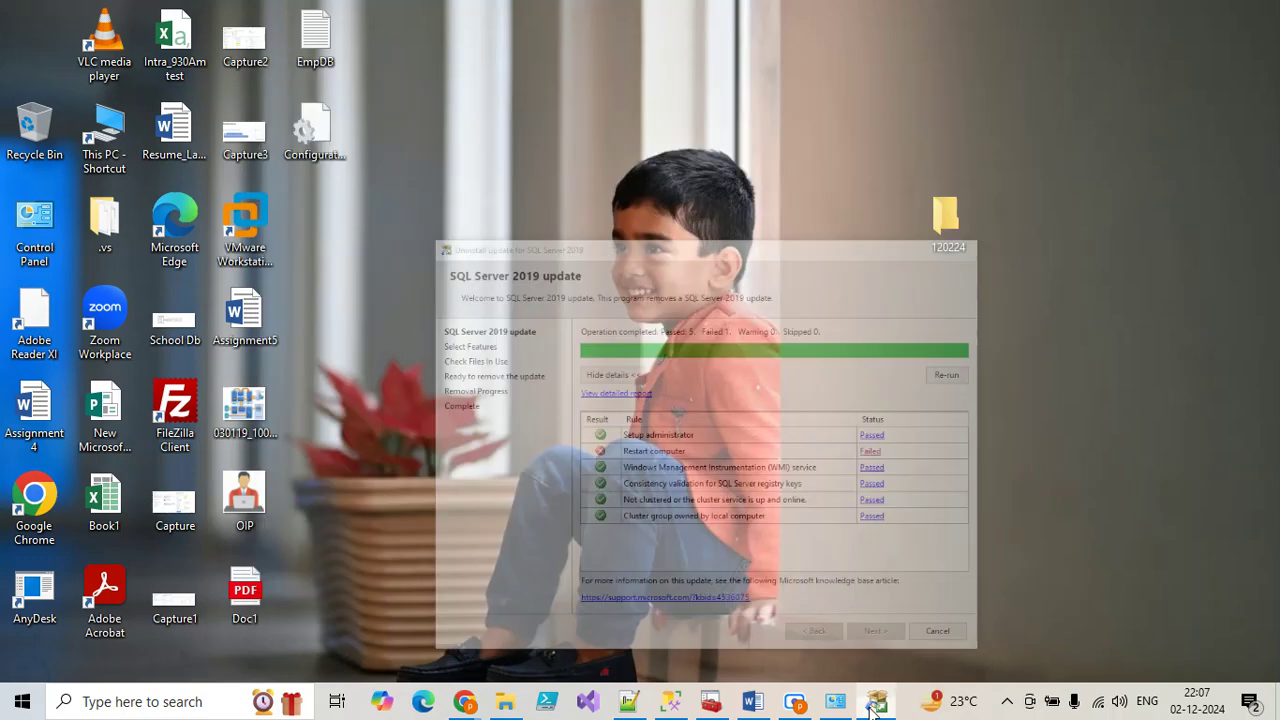
click(882, 702)
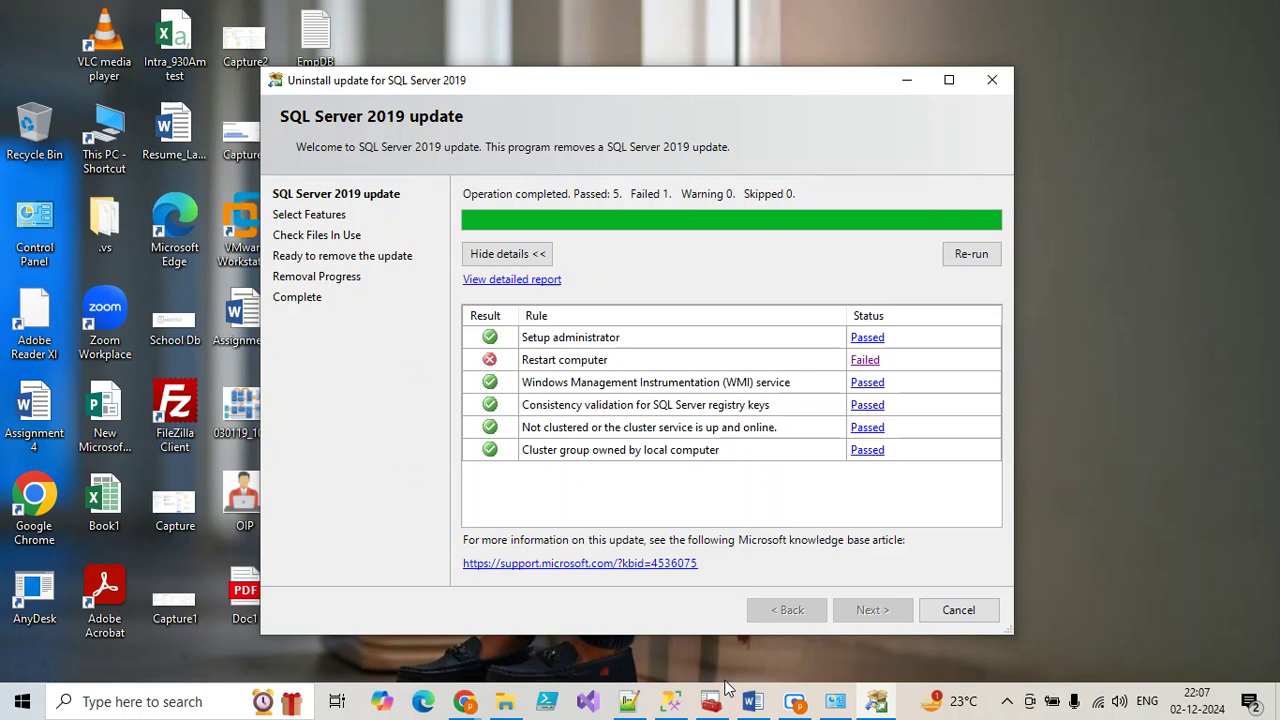
Close the Setup Bootstrap Log folder window, then cancel the SQL Server 2019 update removal and quit setup
click(508, 704)
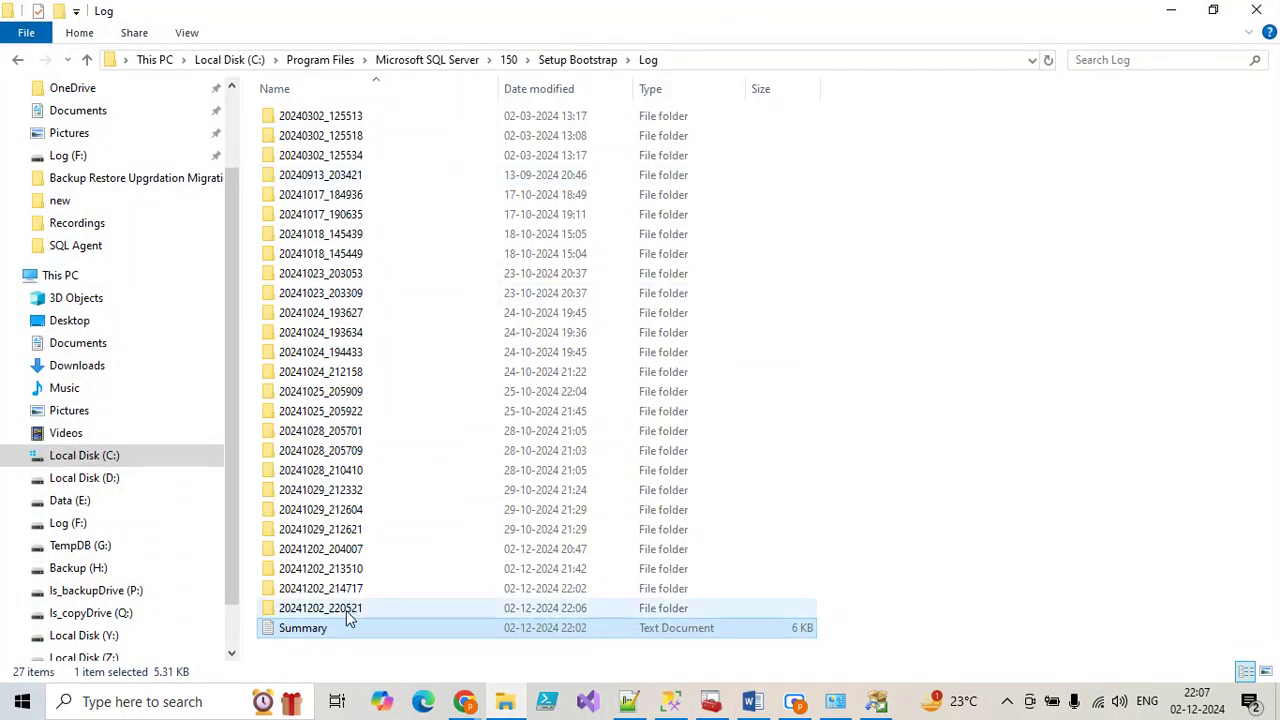
click(1264, 12)
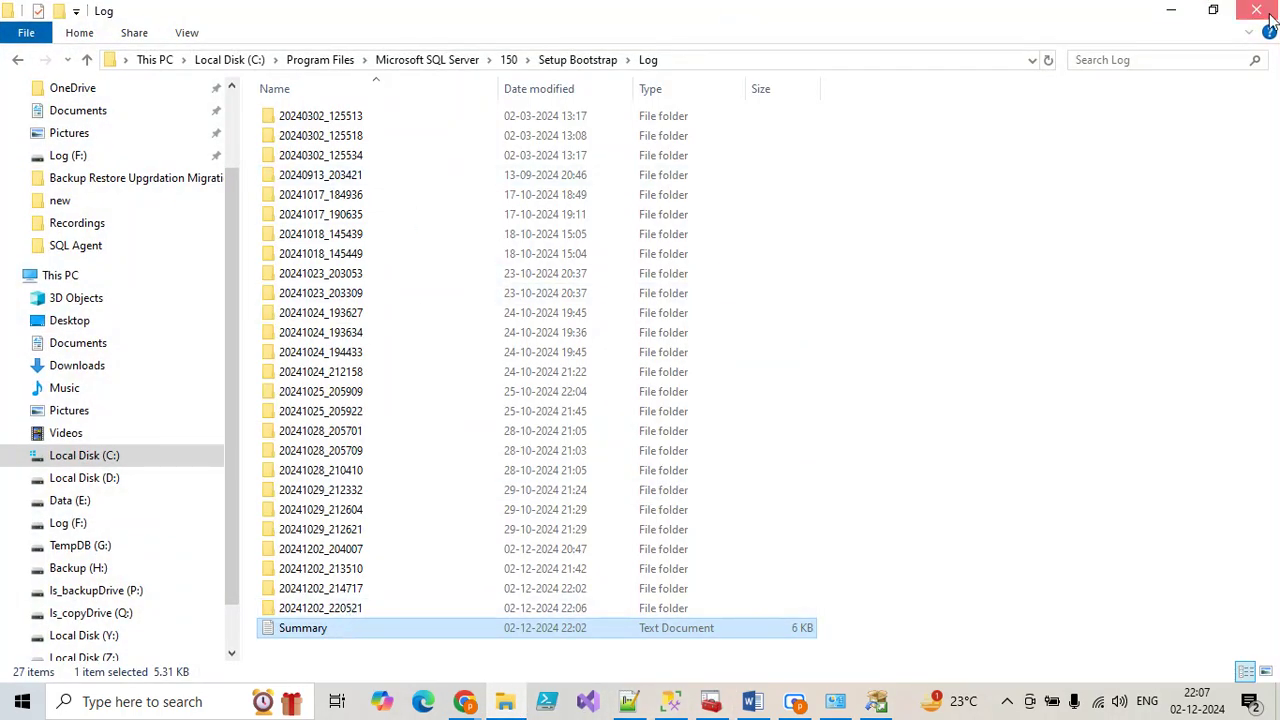
click(950, 612)
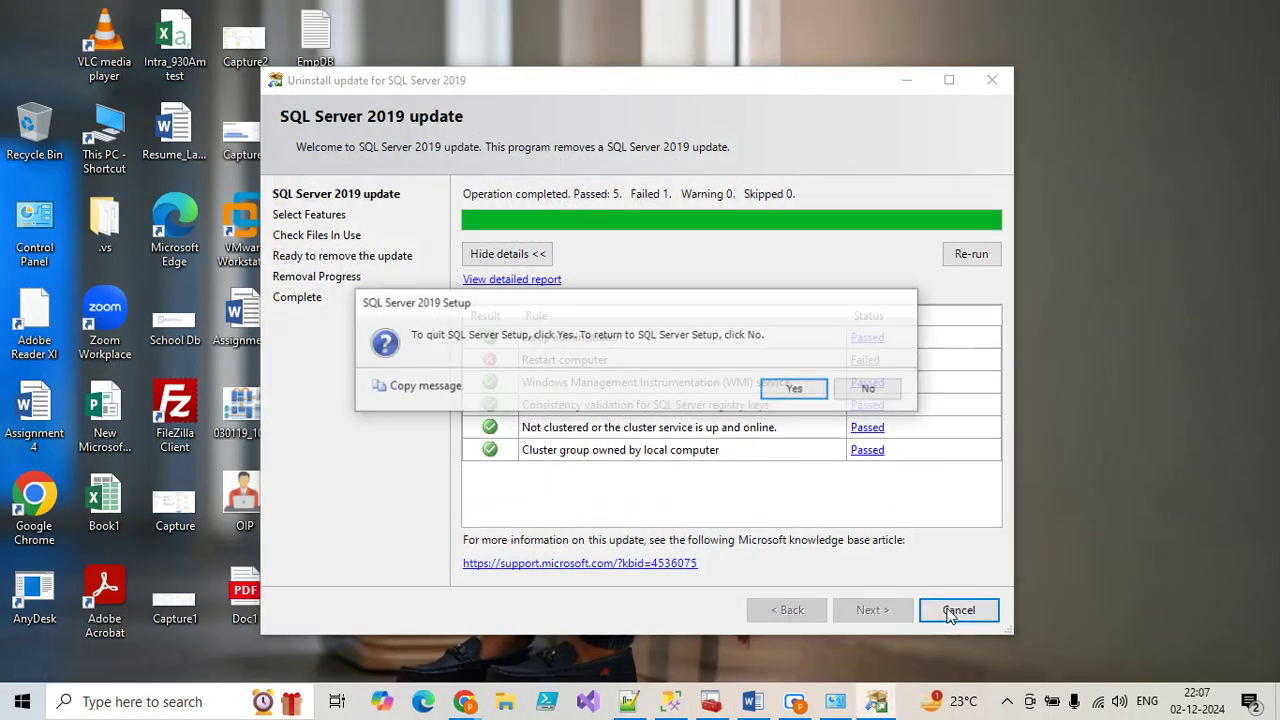
click(802, 388)
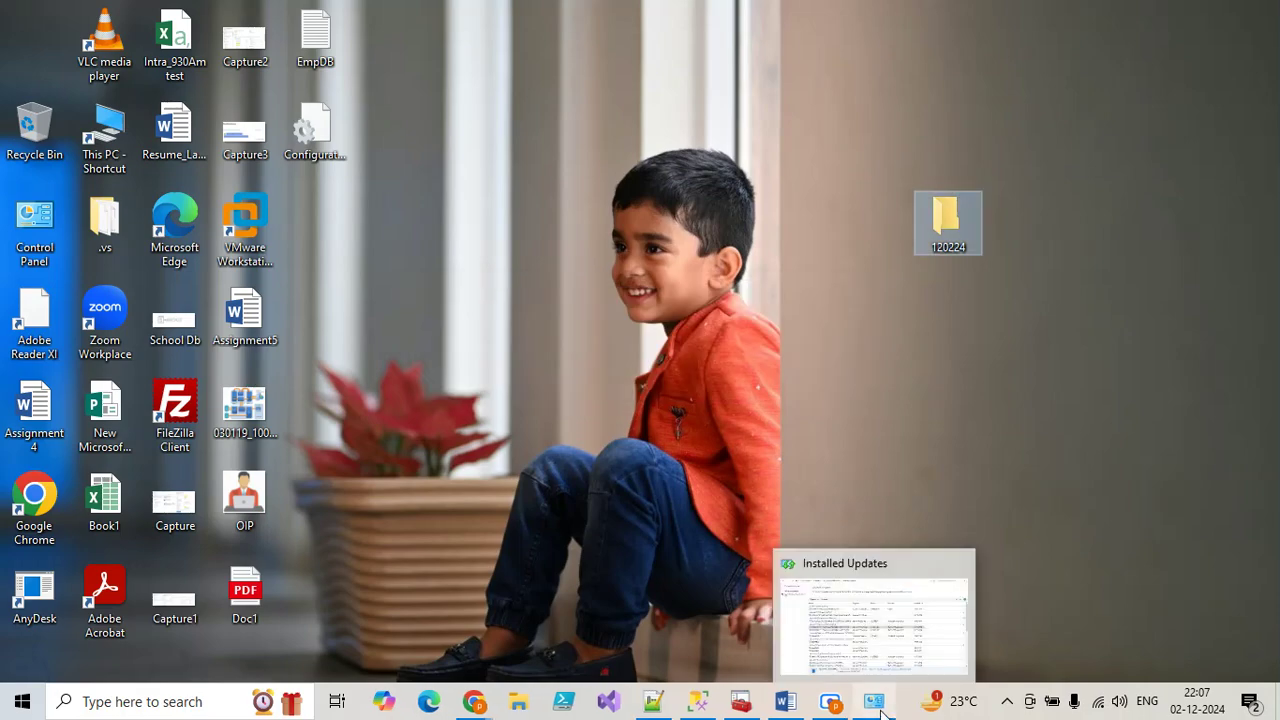
Close the Installed Updates window and refresh the desktop
click(881, 712)
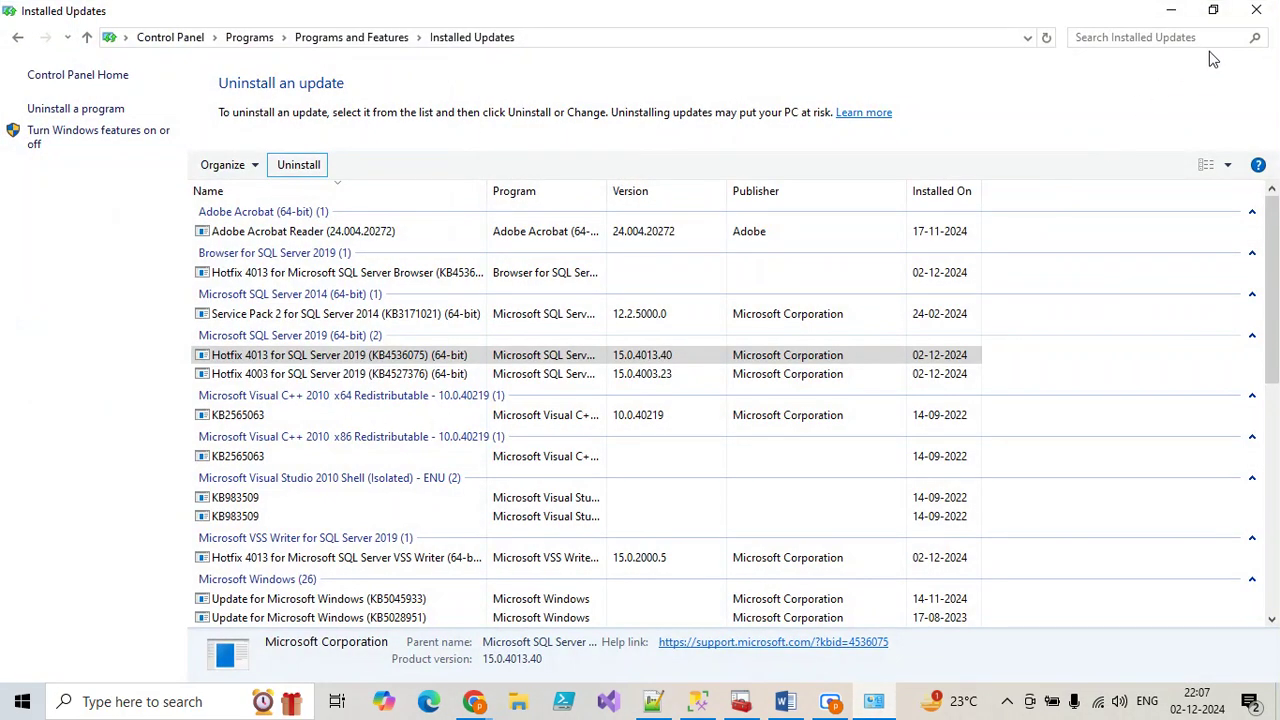
click(1256, 9)
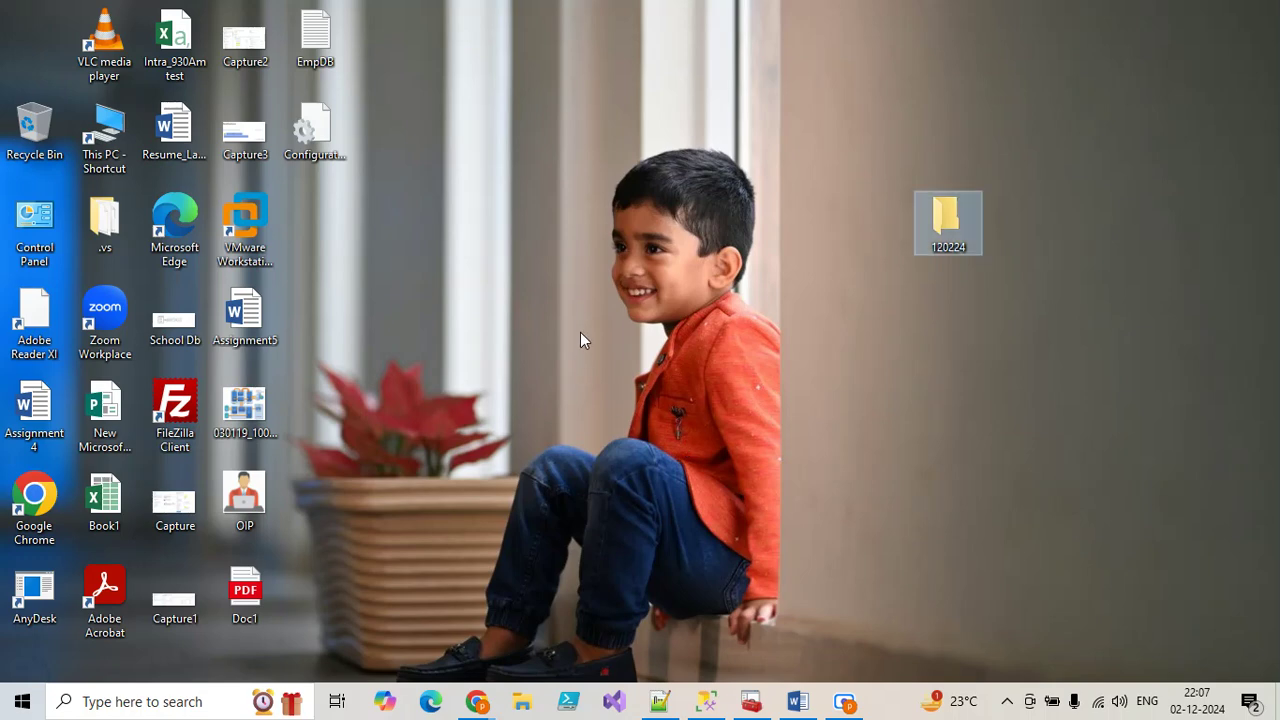
right_click(581, 333)
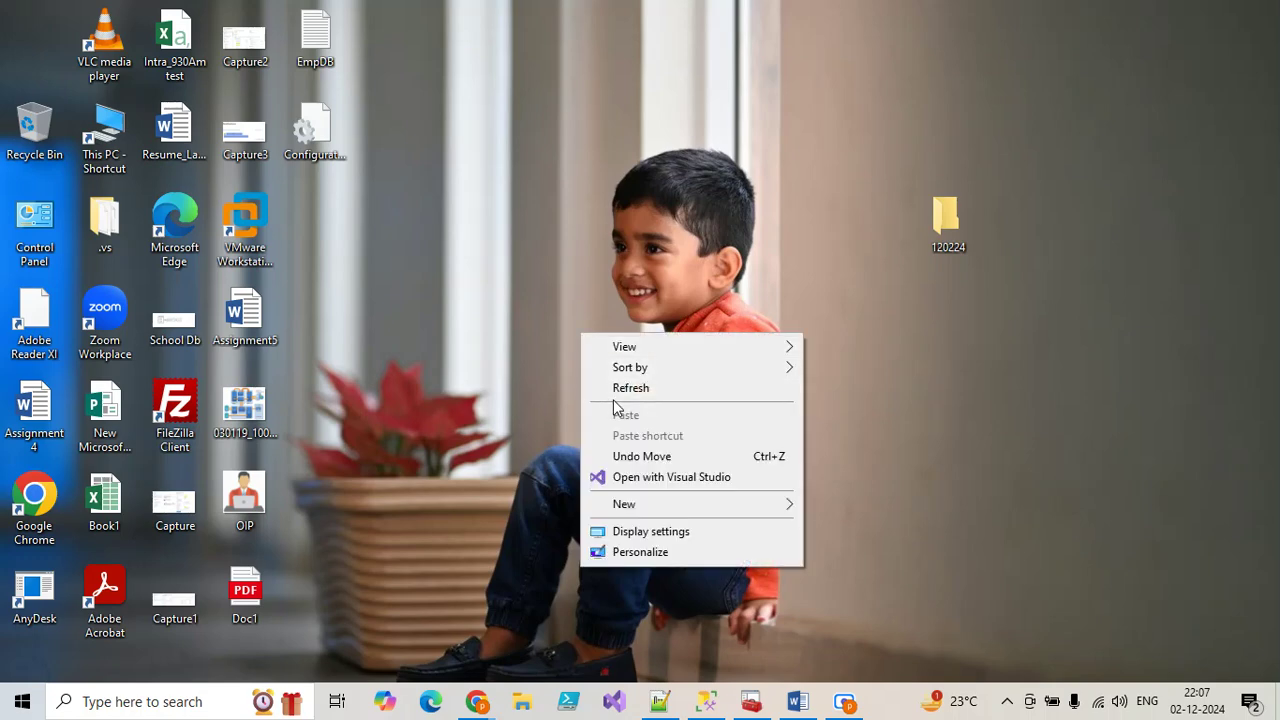
click(614, 390)
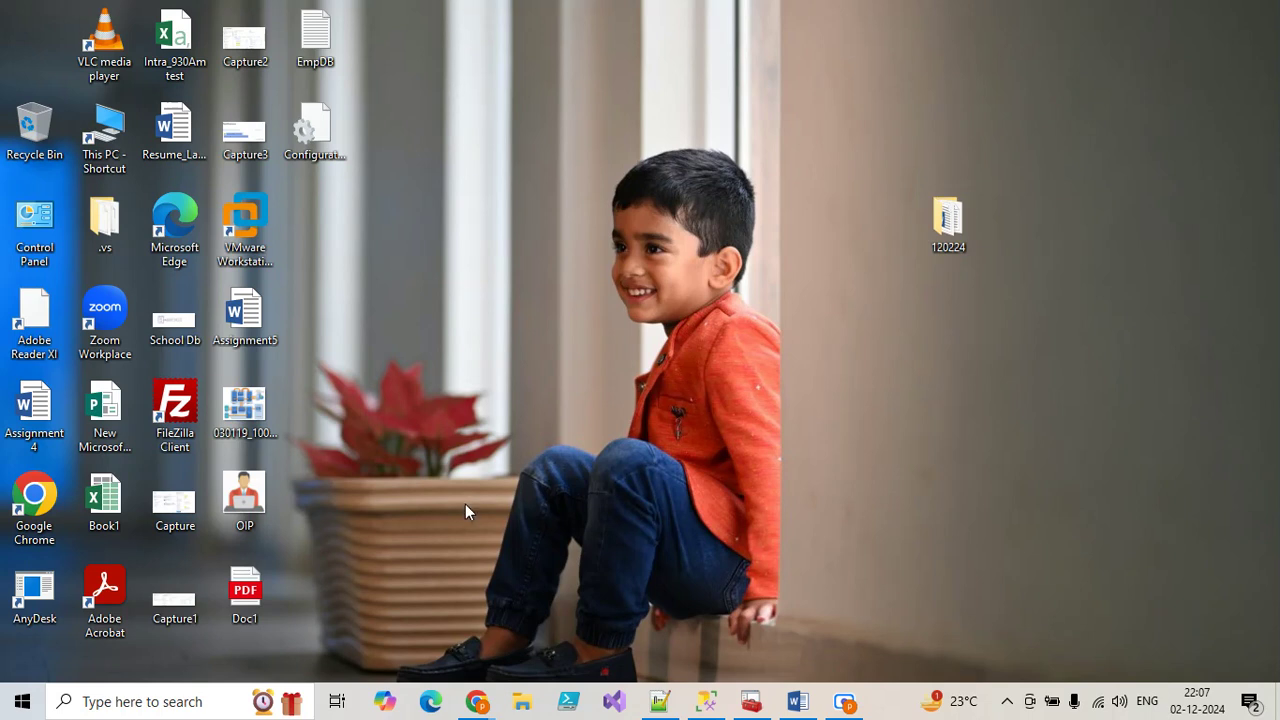
mouse_move(850, 710)
click(845, 701)
click(845, 701)
mouse_move(843, 706)
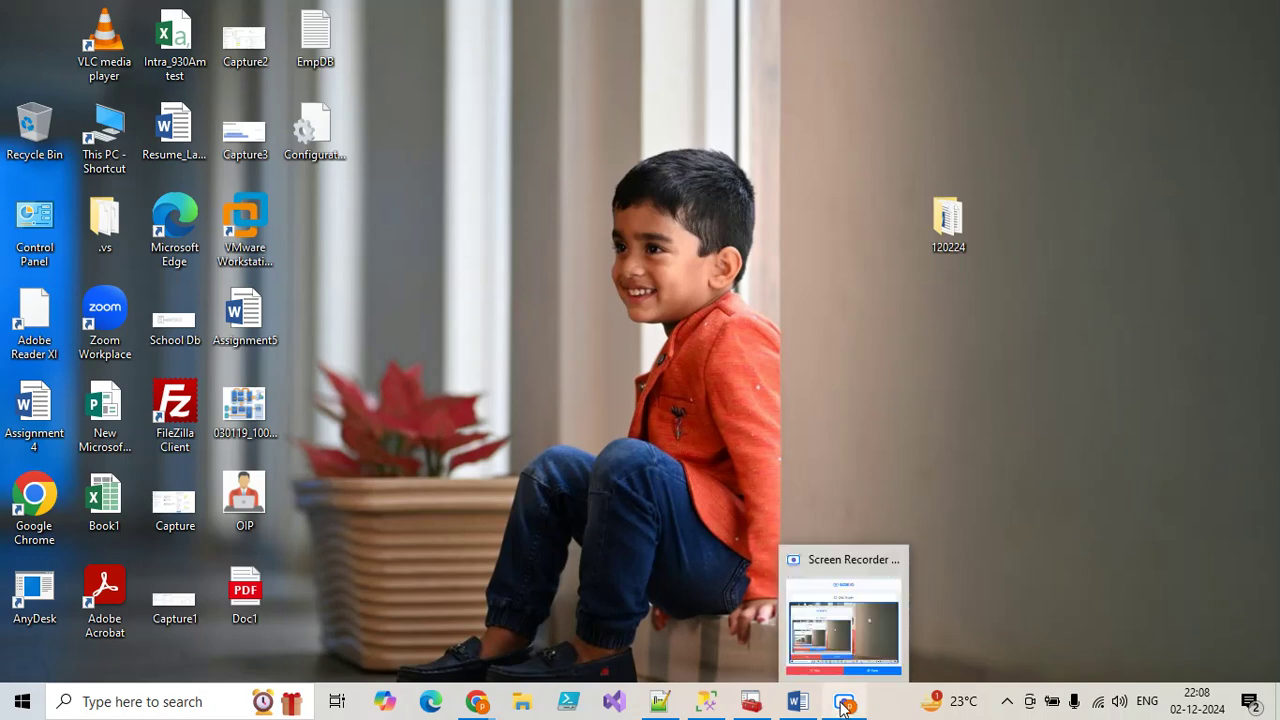
click(815, 630)
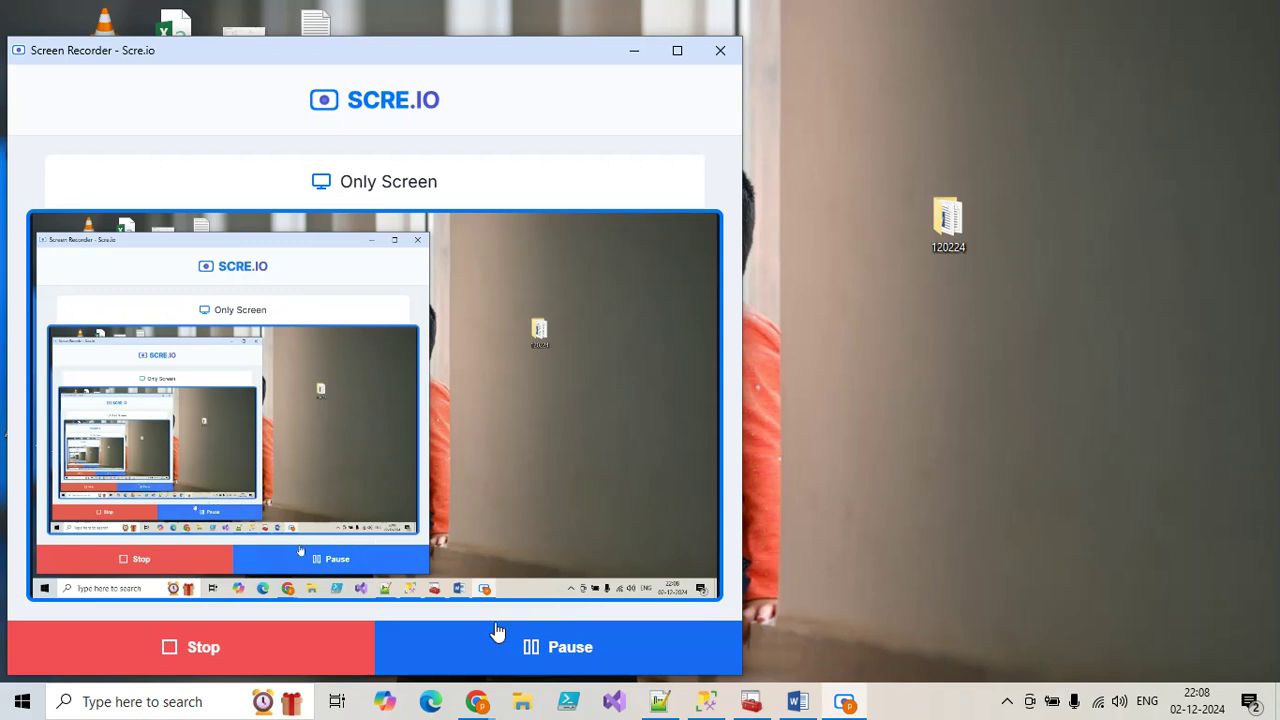